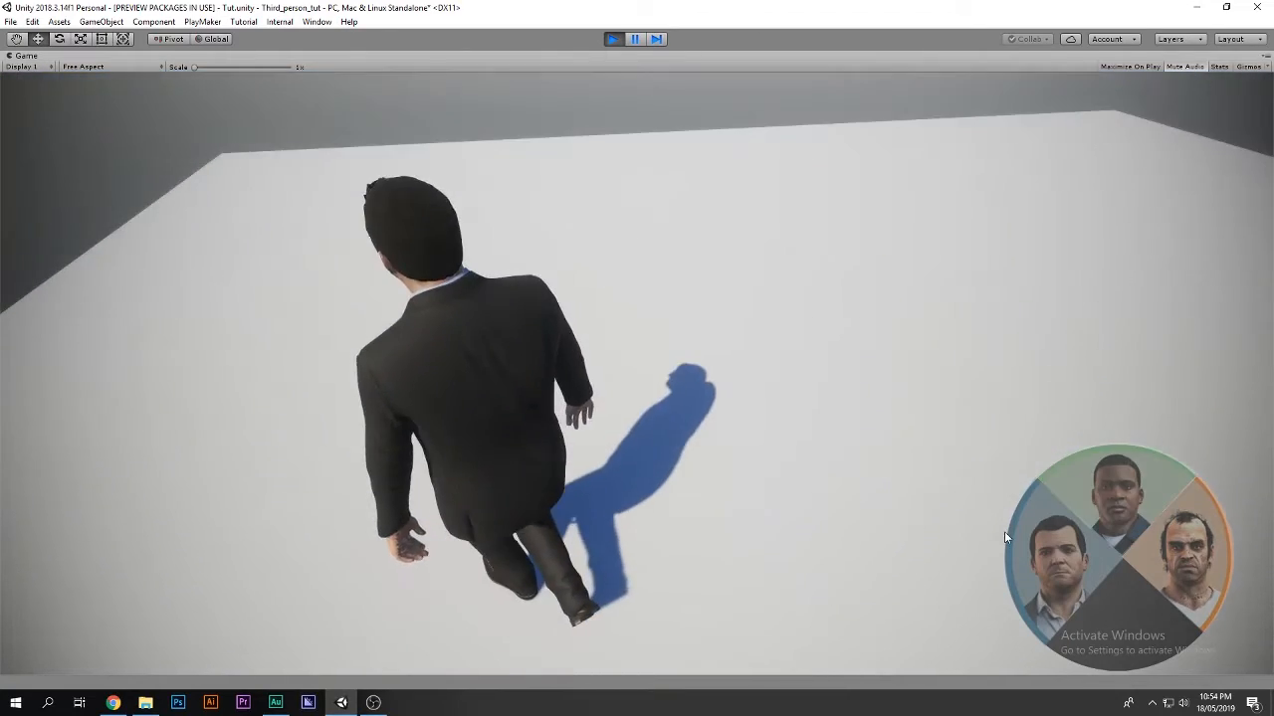
# Walk Michael around the platform in the running game and switch to Trevor with the character wheel
pyautogui.press('s')
pyautogui.press('w')
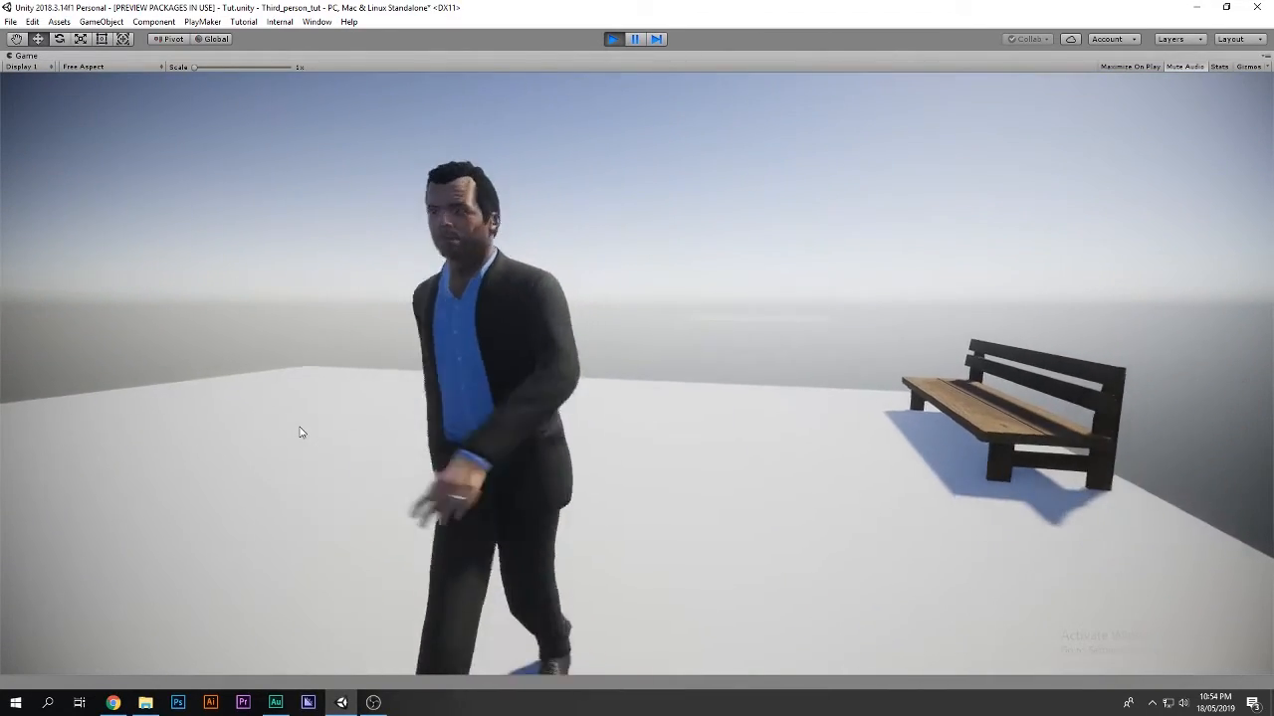
pyautogui.press('Tab')
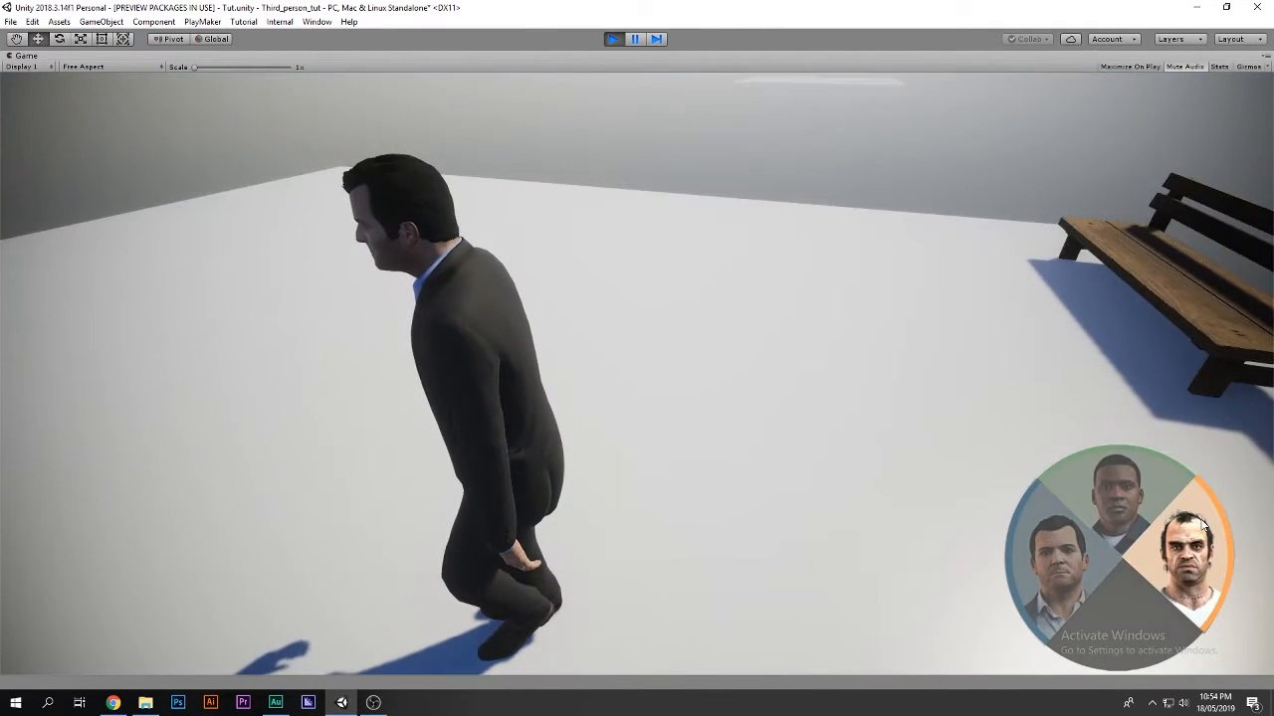
pyautogui.click(1202, 524)
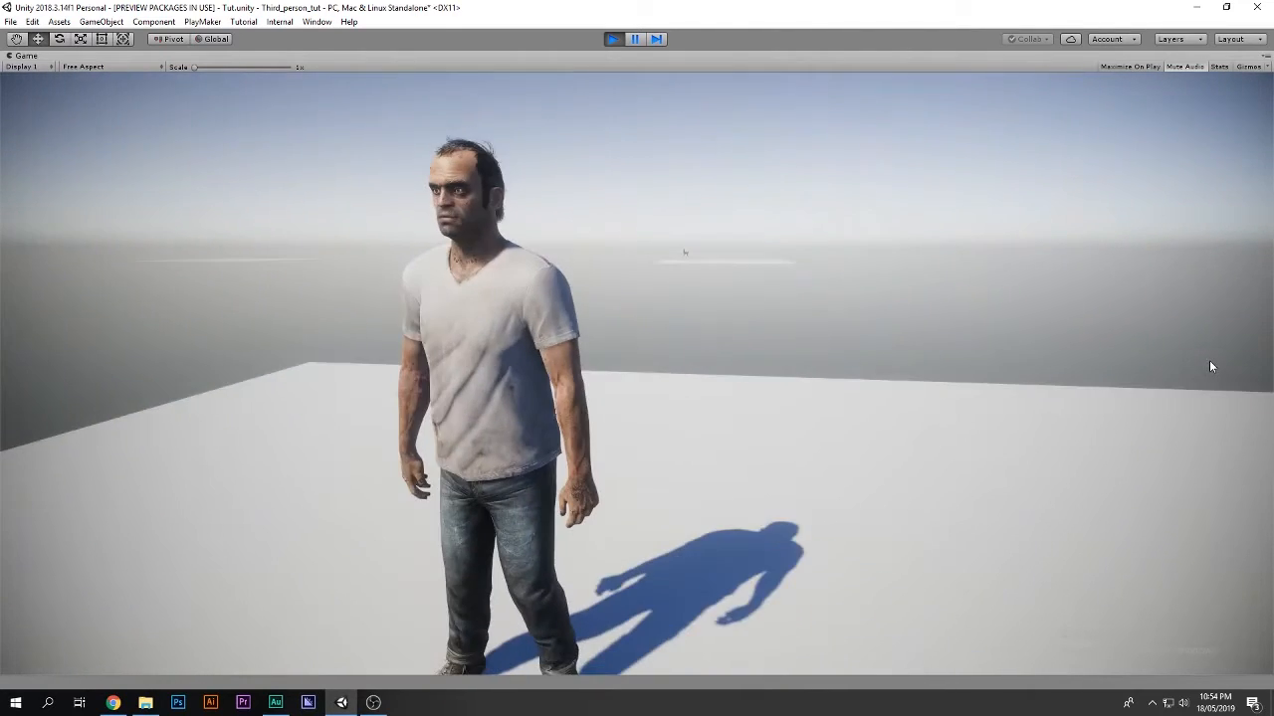
# Walk Trevor forward across the platform and switch to Franklin with the character wheel
pyautogui.press('w')
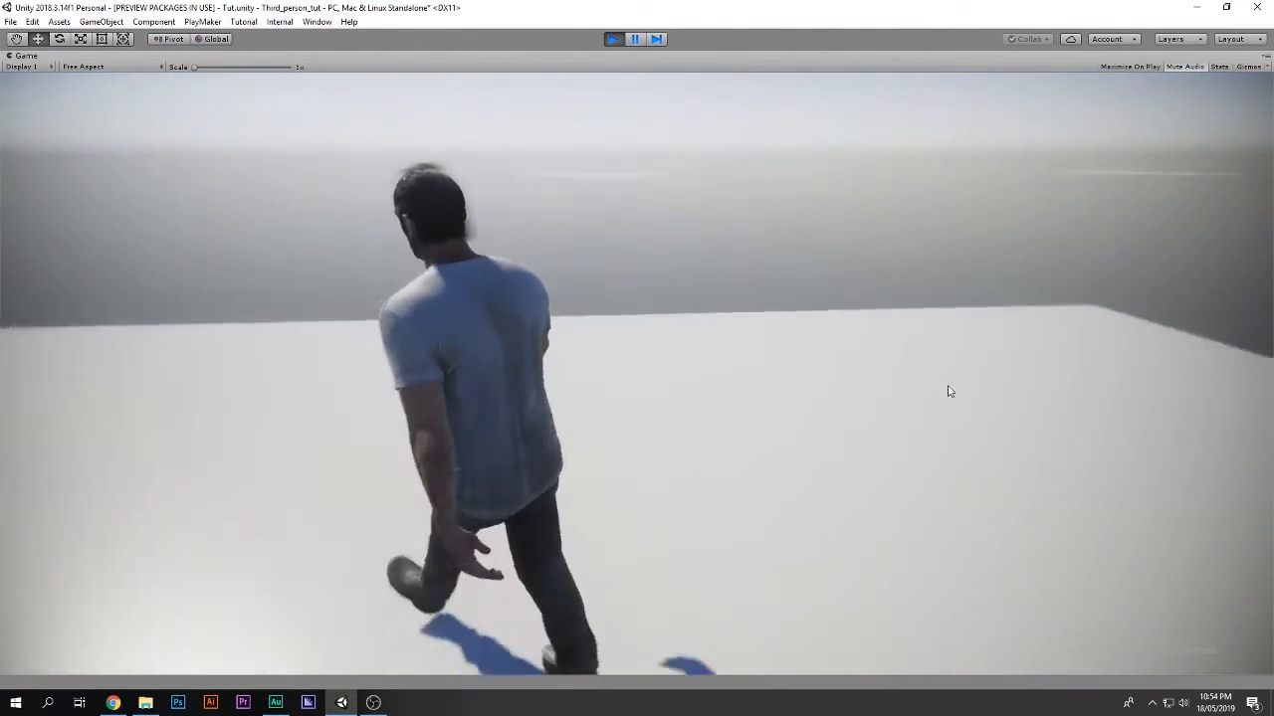
pyautogui.press('Tab')
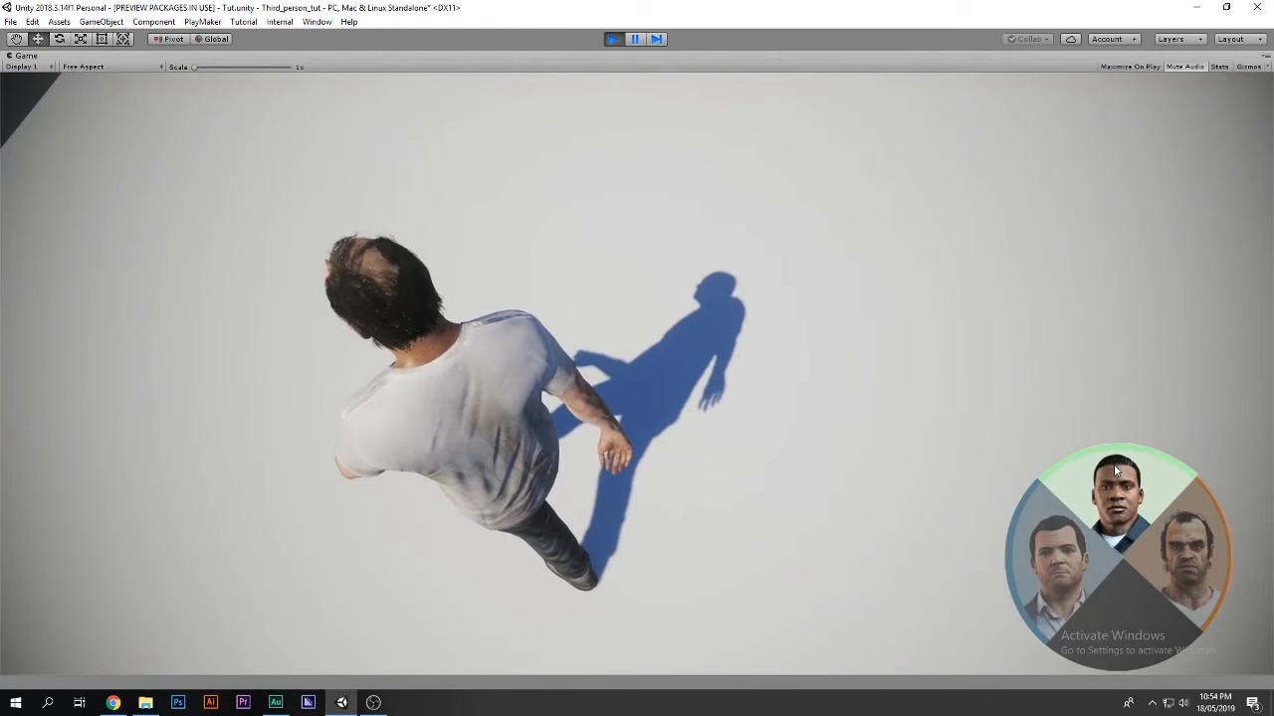
pyautogui.click(1115, 468)
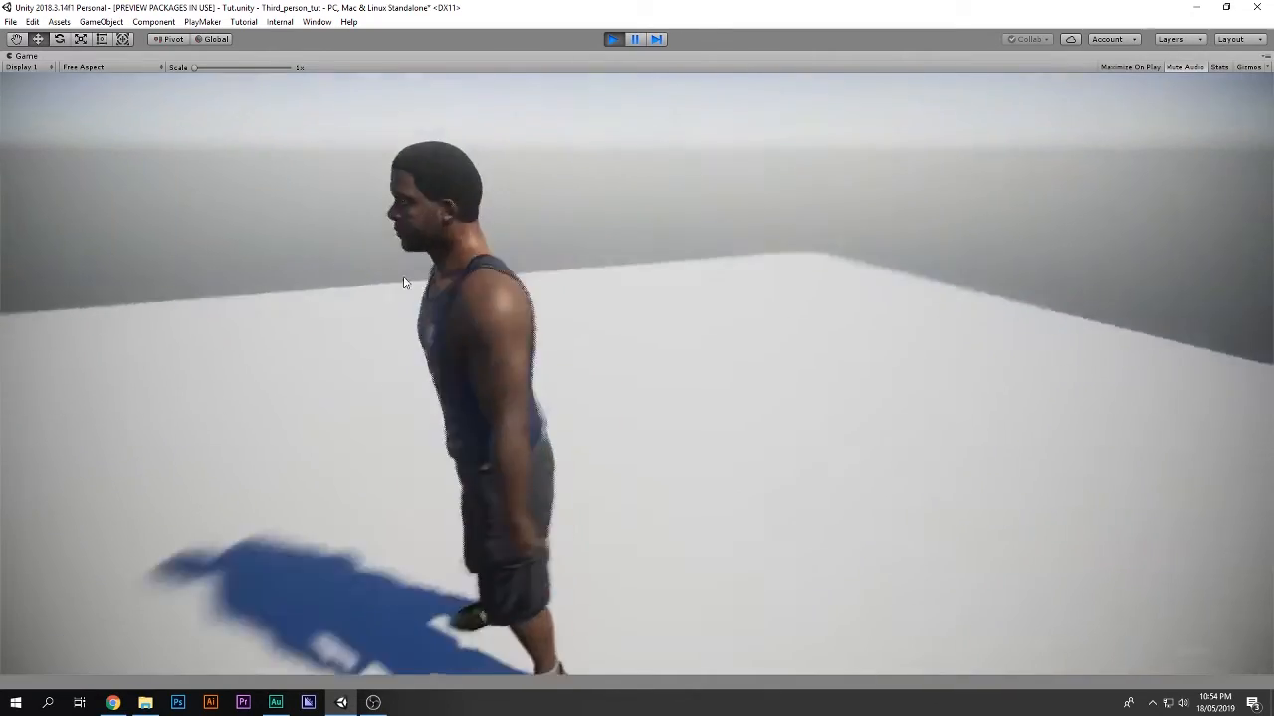
# Walk Franklin around the platform in all directions and check the character wheel again while playing as him
pyautogui.press('w')
pyautogui.press('d')
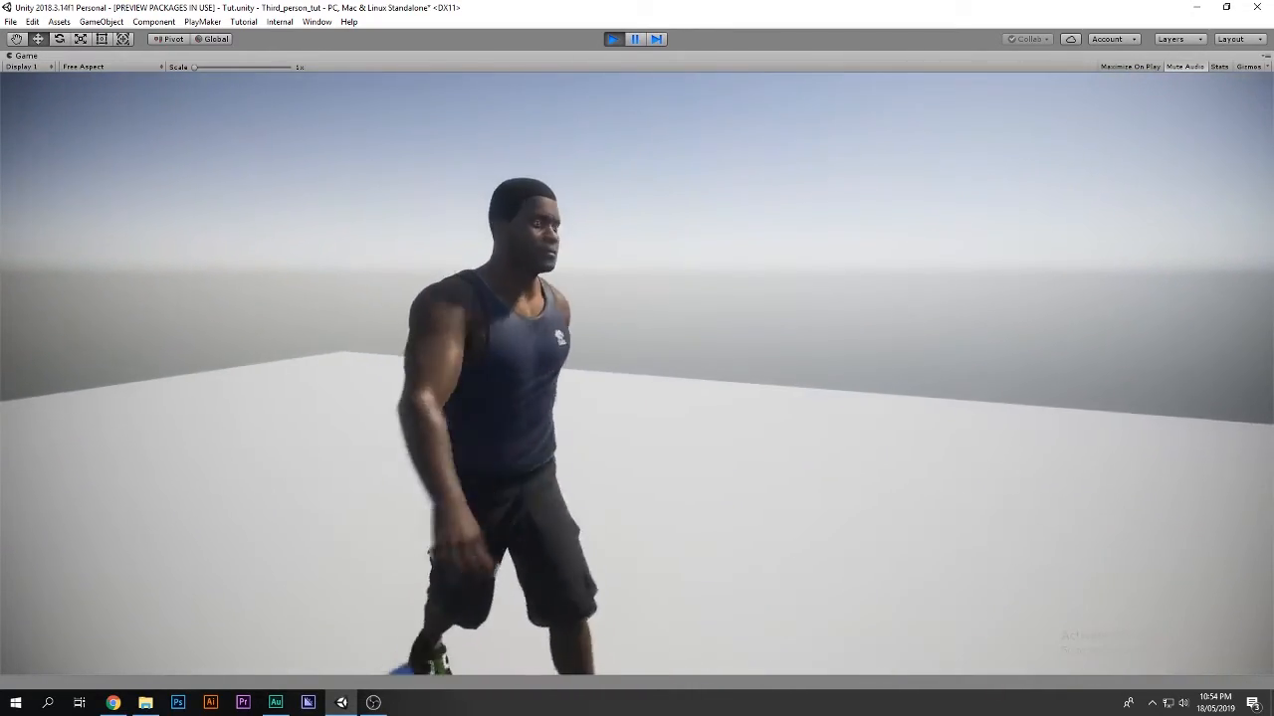
pyautogui.press('s')
pyautogui.press('a')
pyautogui.press('w')
pyautogui.press('a')
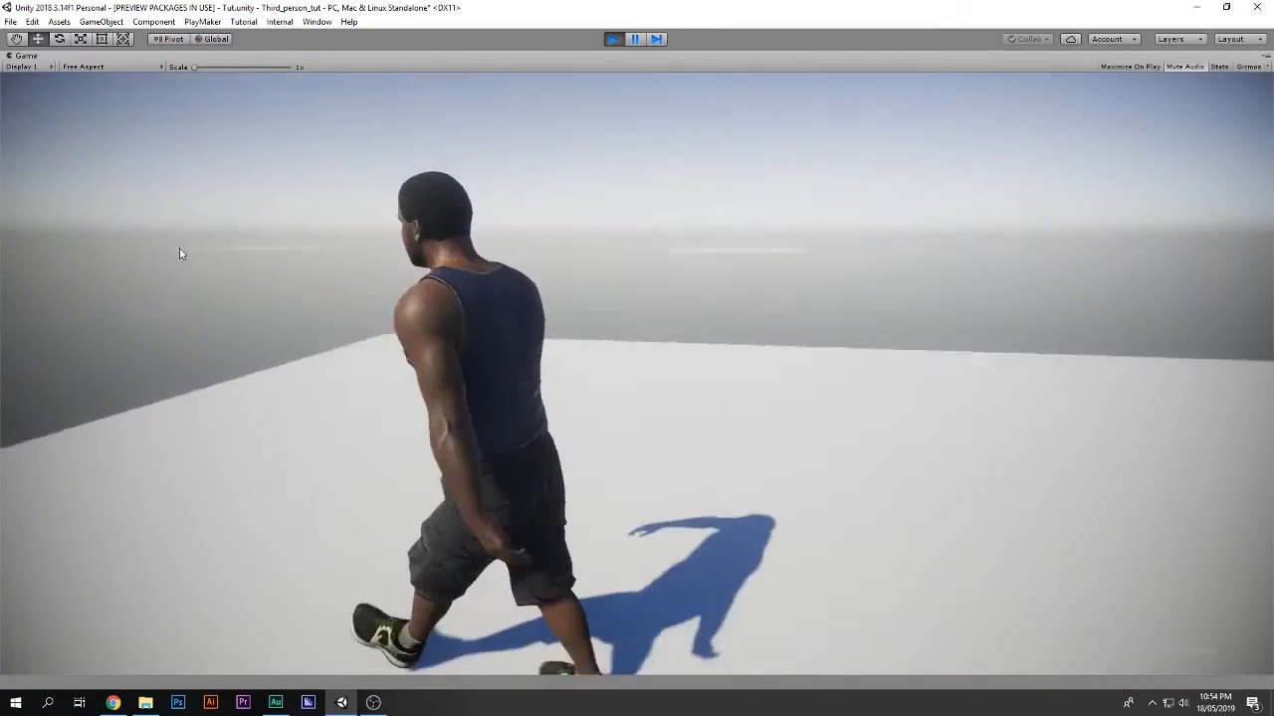
pyautogui.press('s')
pyautogui.press('a')
pyautogui.press('w')
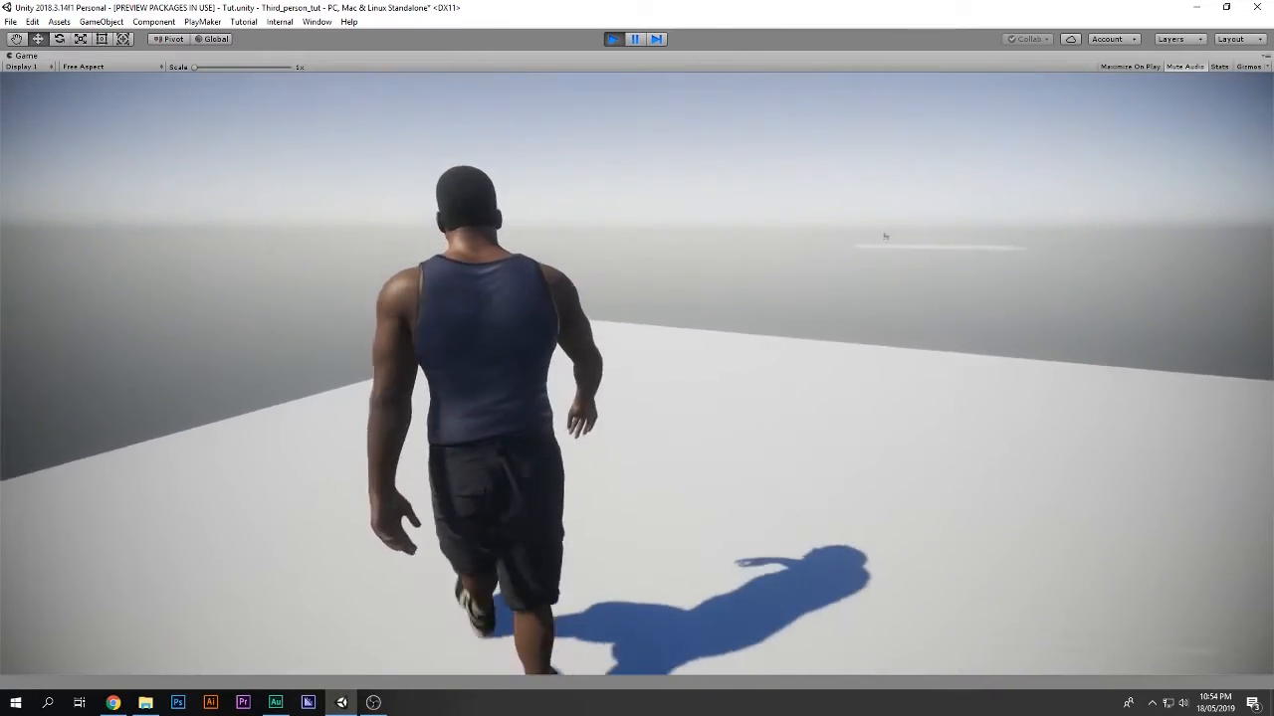
pyautogui.press('d')
pyautogui.press('s')
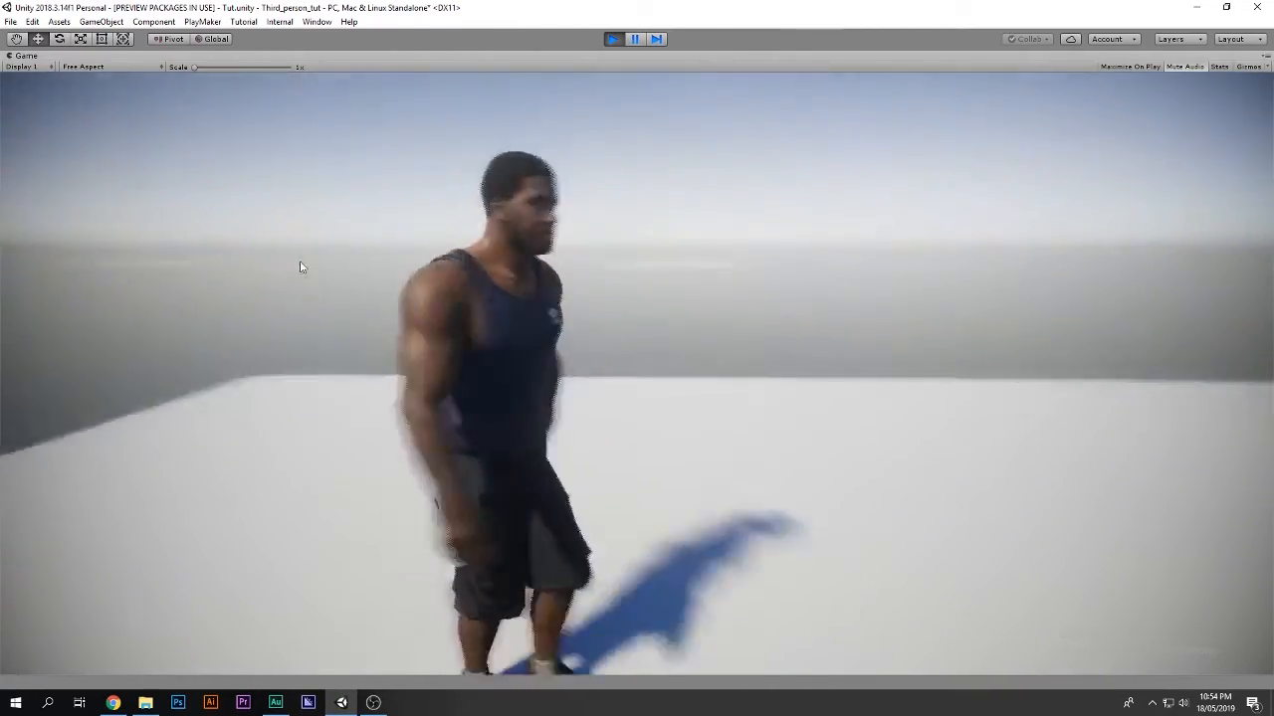
pyautogui.press('s')
pyautogui.press('w')
pyautogui.press('Tab')
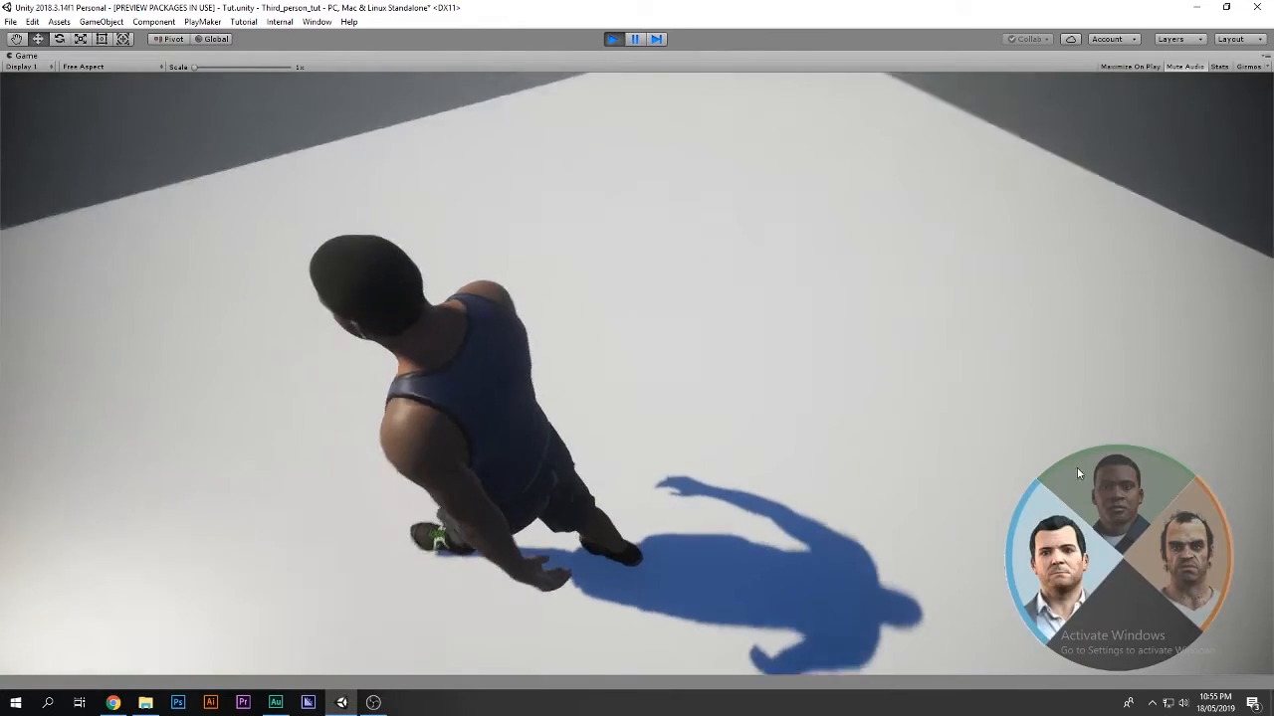
pyautogui.press('w')
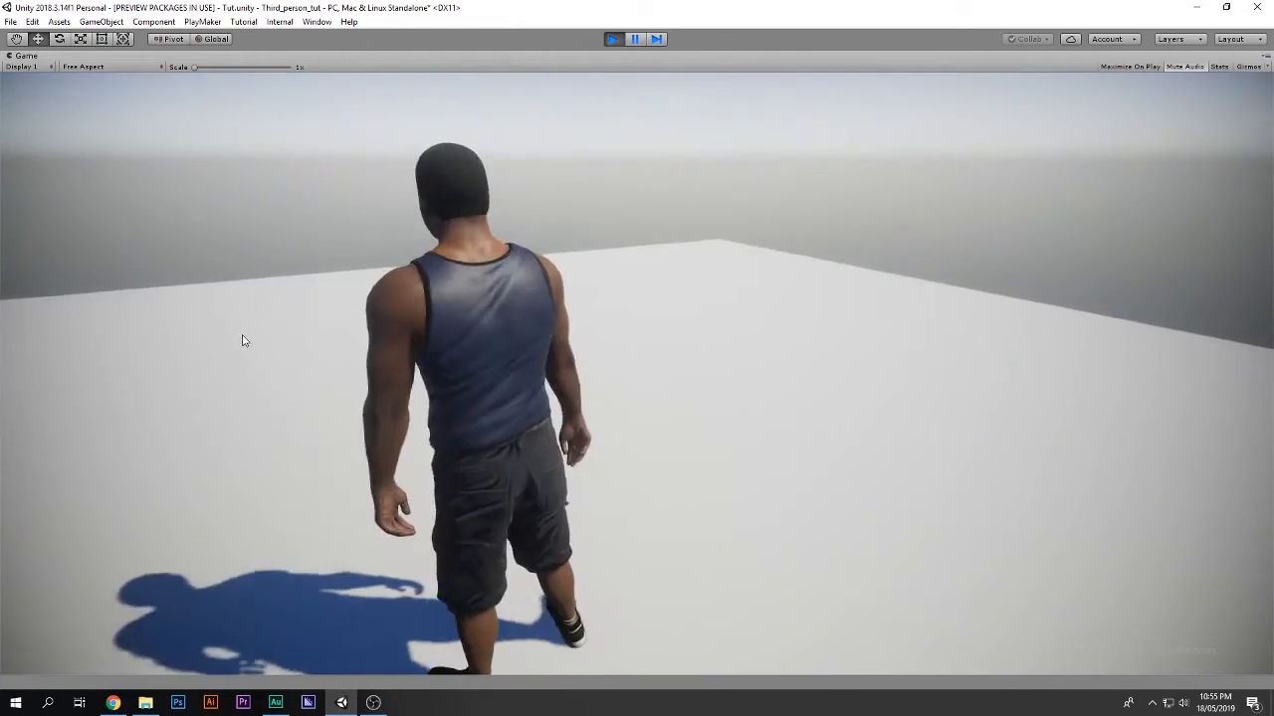
pyautogui.press('s')
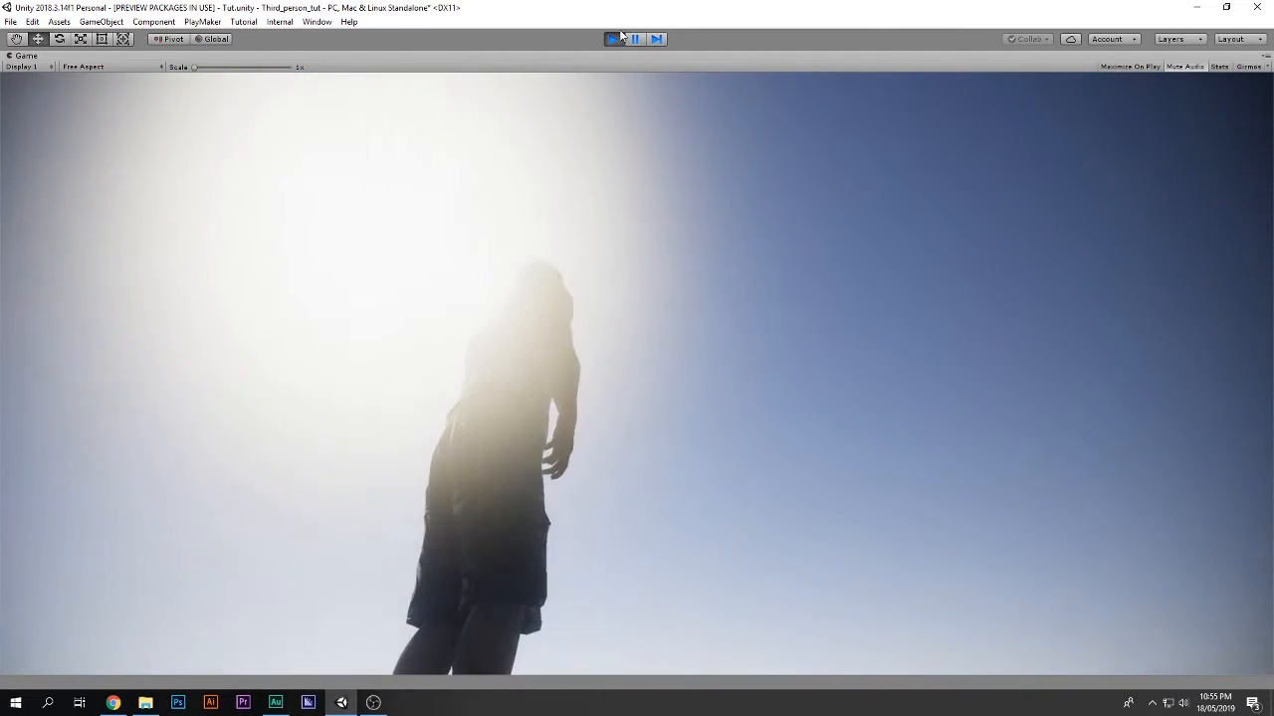
# Exit play mode and reopen the Tut scene, saving its modifications
pyautogui.click(613, 39)
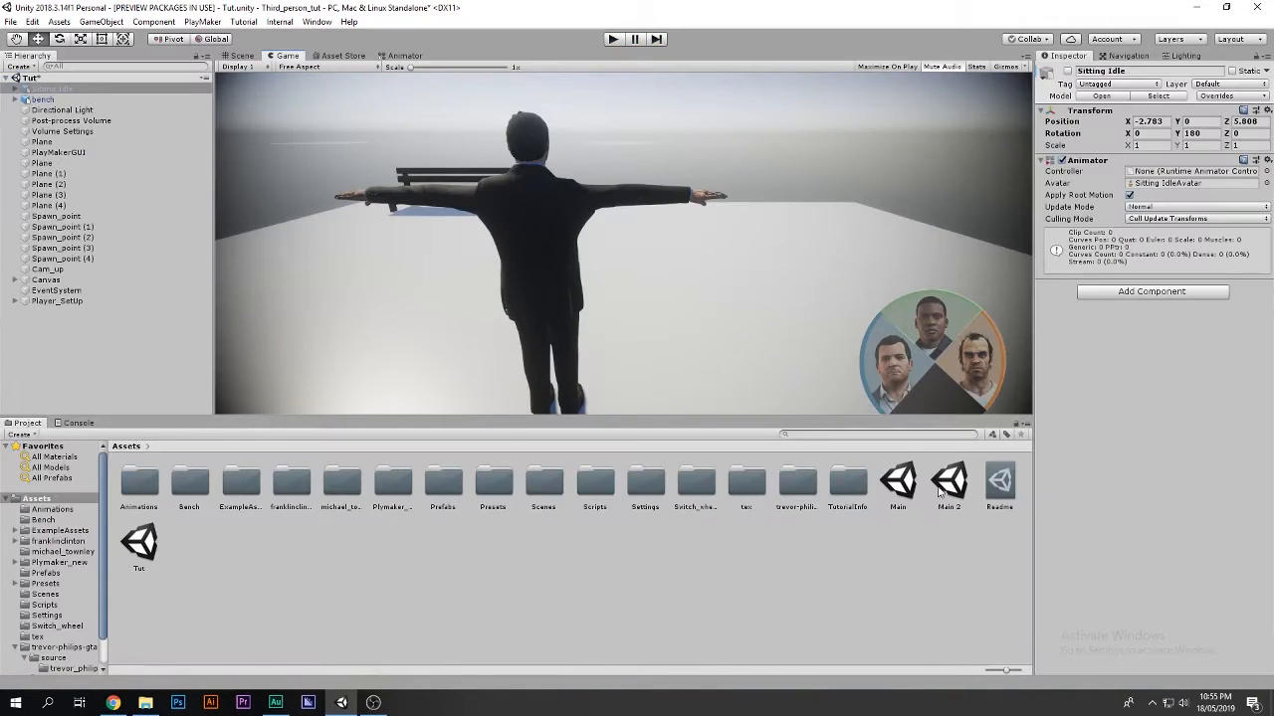
pyautogui.doubleClick(138, 545)
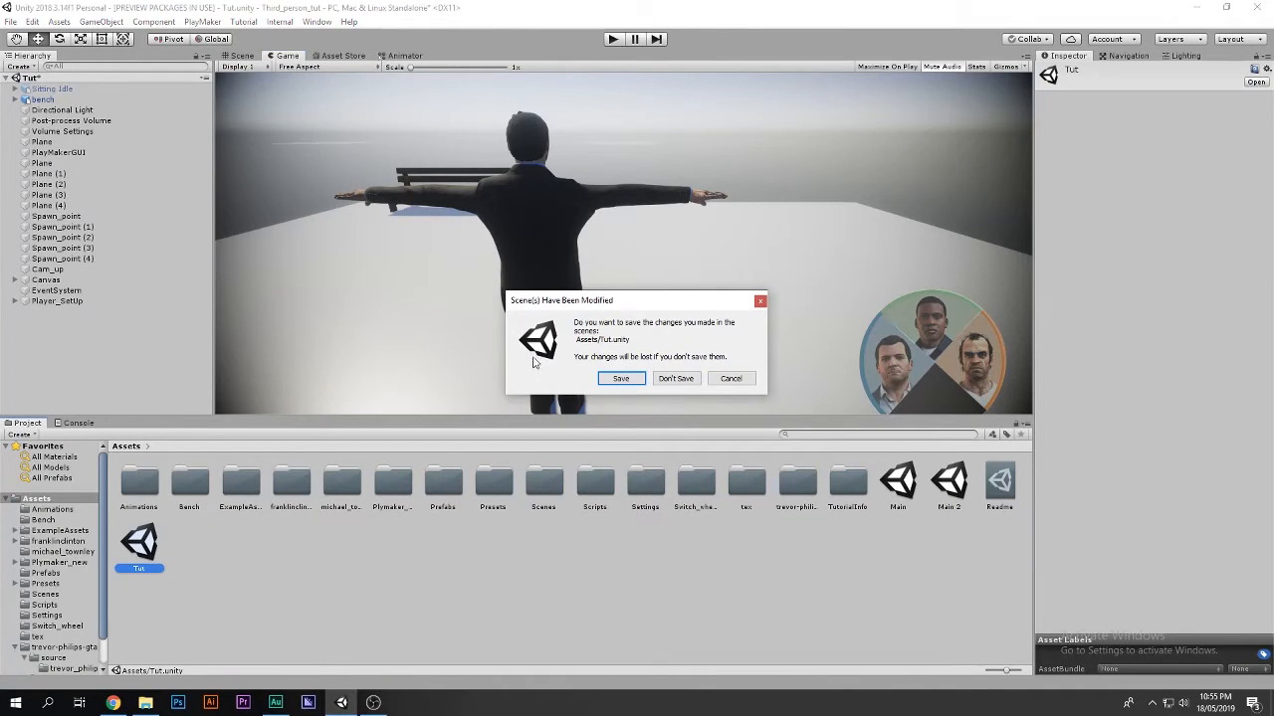
pyautogui.click(621, 379)
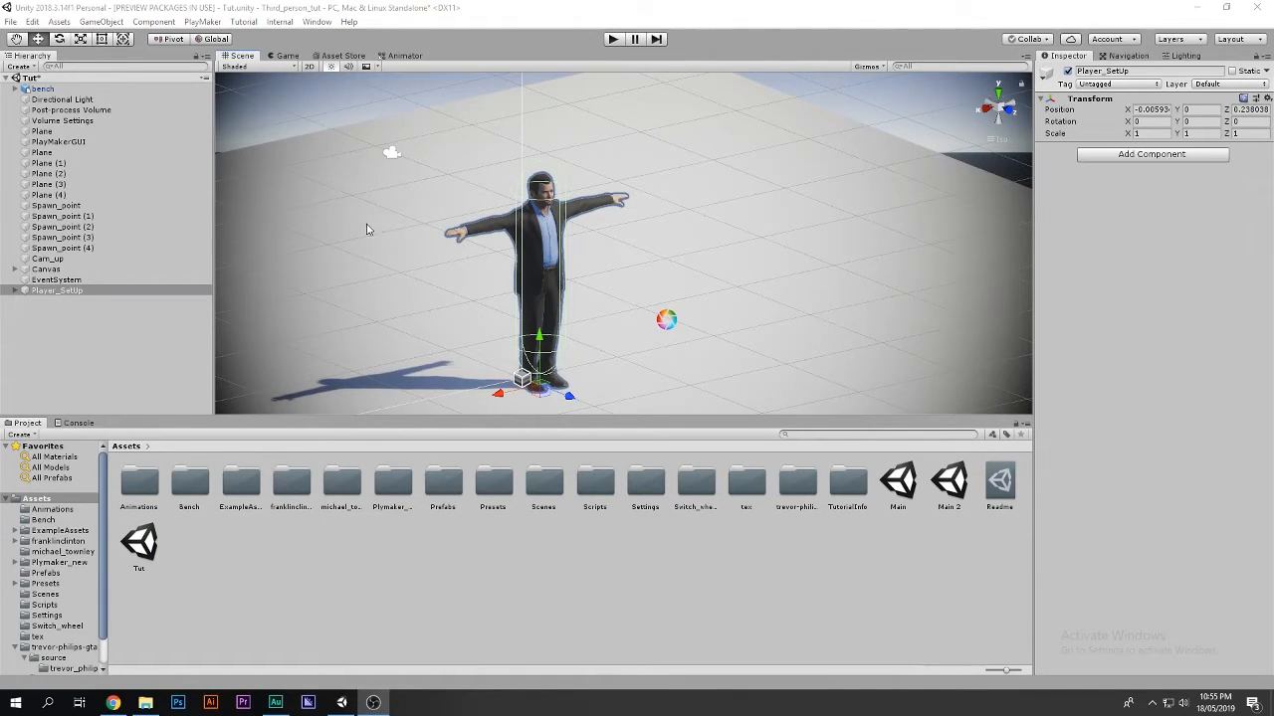
# Play-test the Tut scene by walking Michael around, and stop play mode
pyautogui.click(614, 42)
pyautogui.click(611, 42)
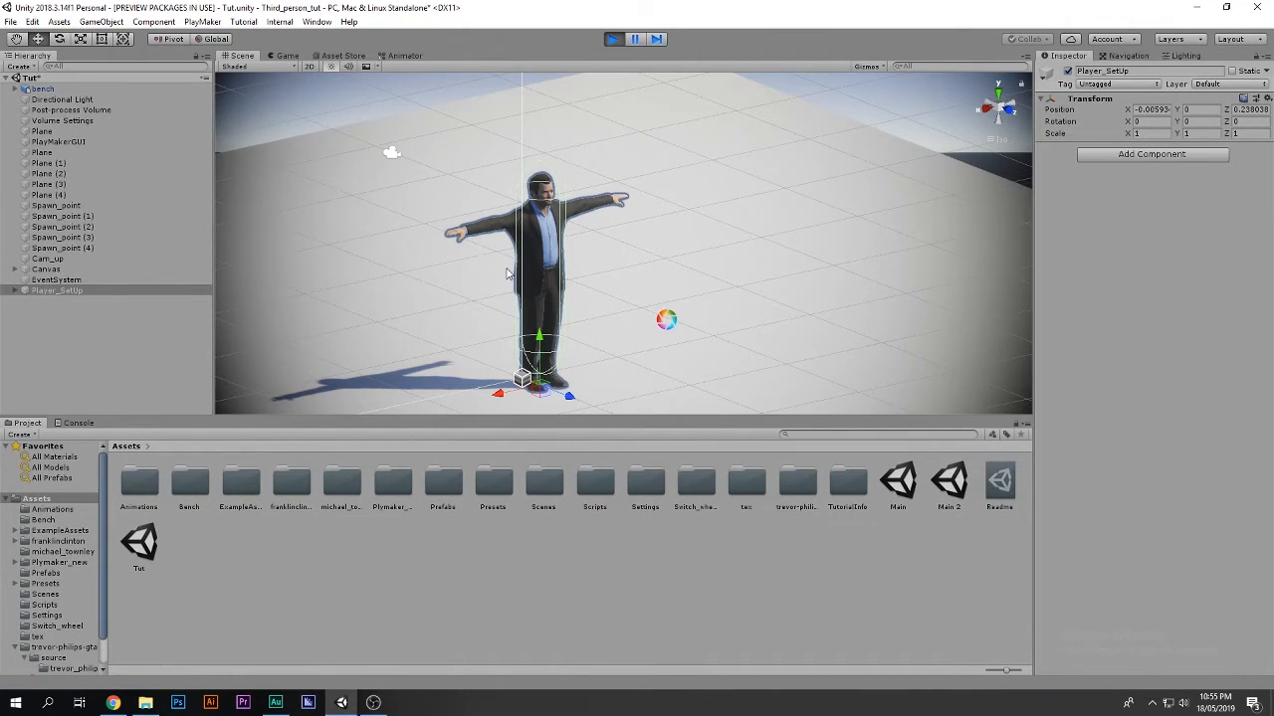
pyautogui.press('w')
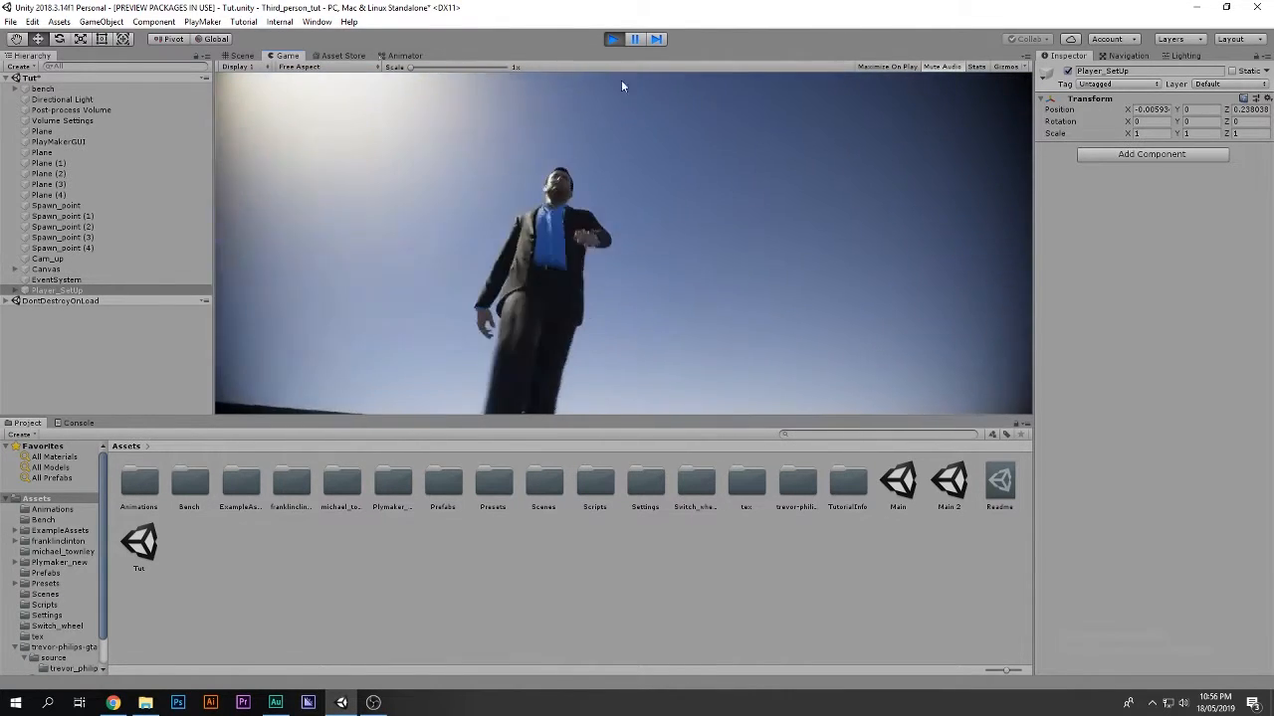
pyautogui.click(612, 39)
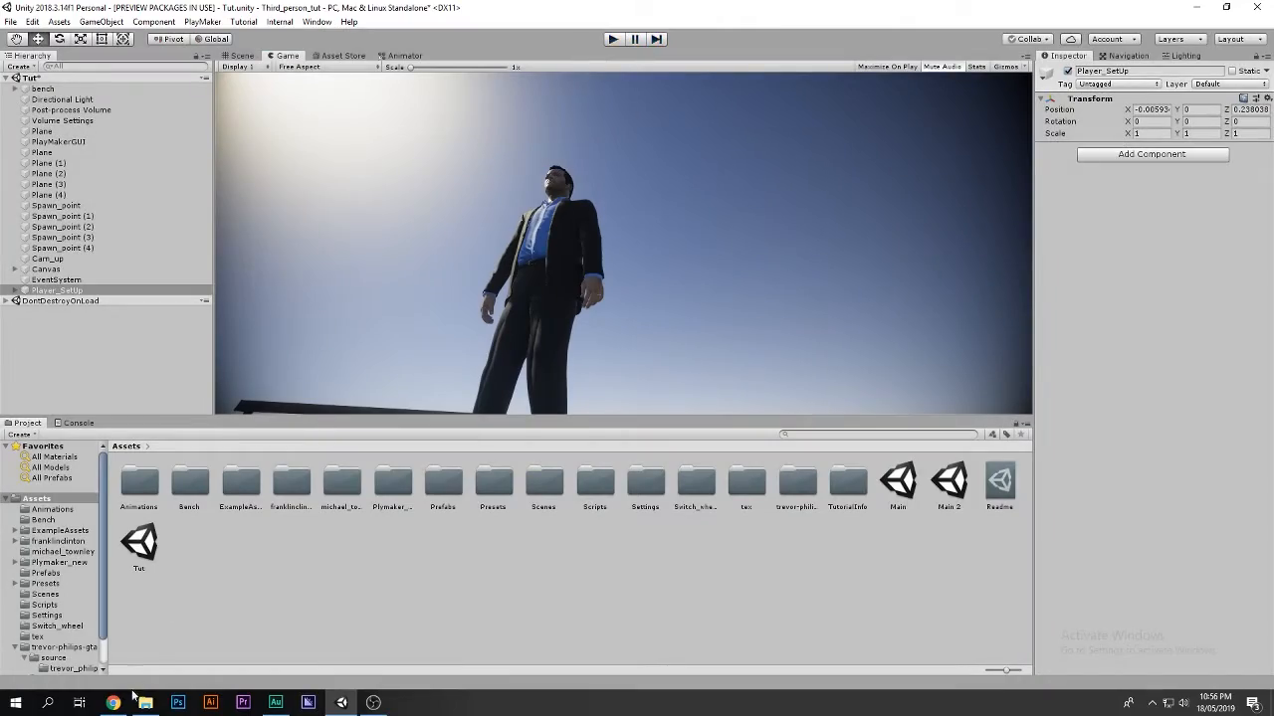
# Switch to Chrome and open the channel's video "How to make simple Third Person System in Unity and Playmaker" in a new tab
pyautogui.click(113, 703)
pyautogui.scroll(-10, 306, 448)
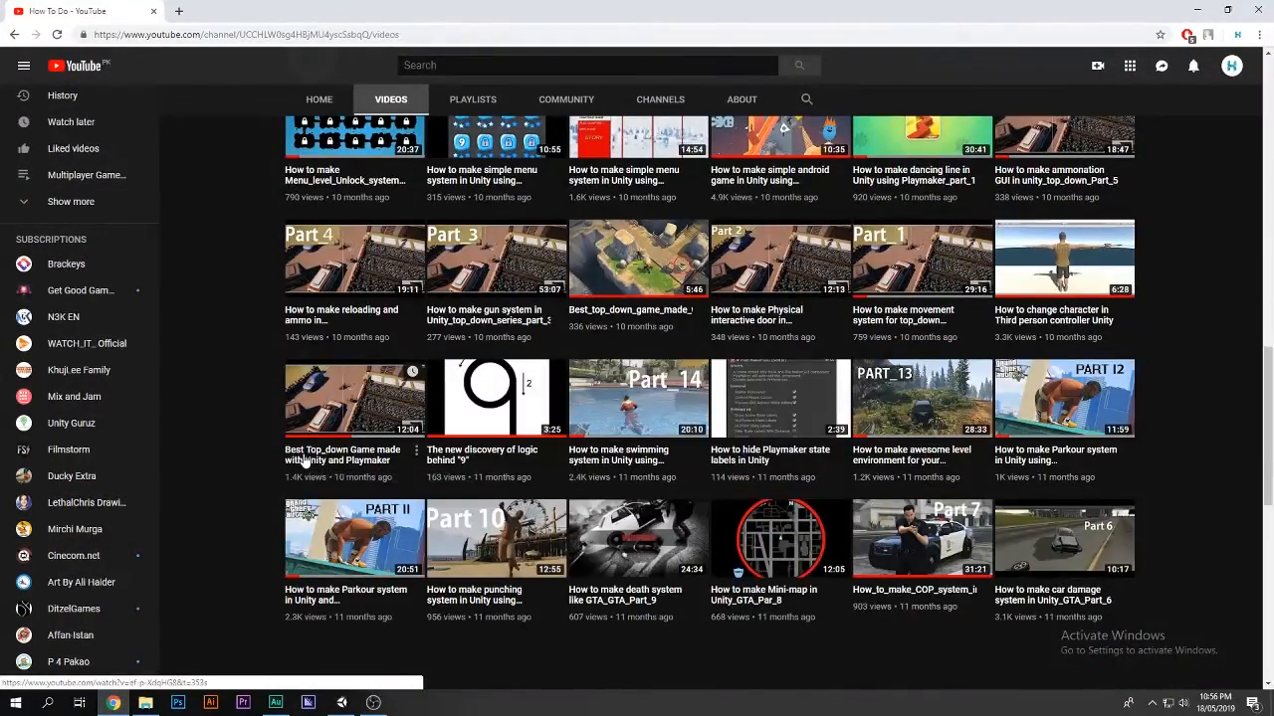
pyautogui.scroll(-5, 1214, 433)
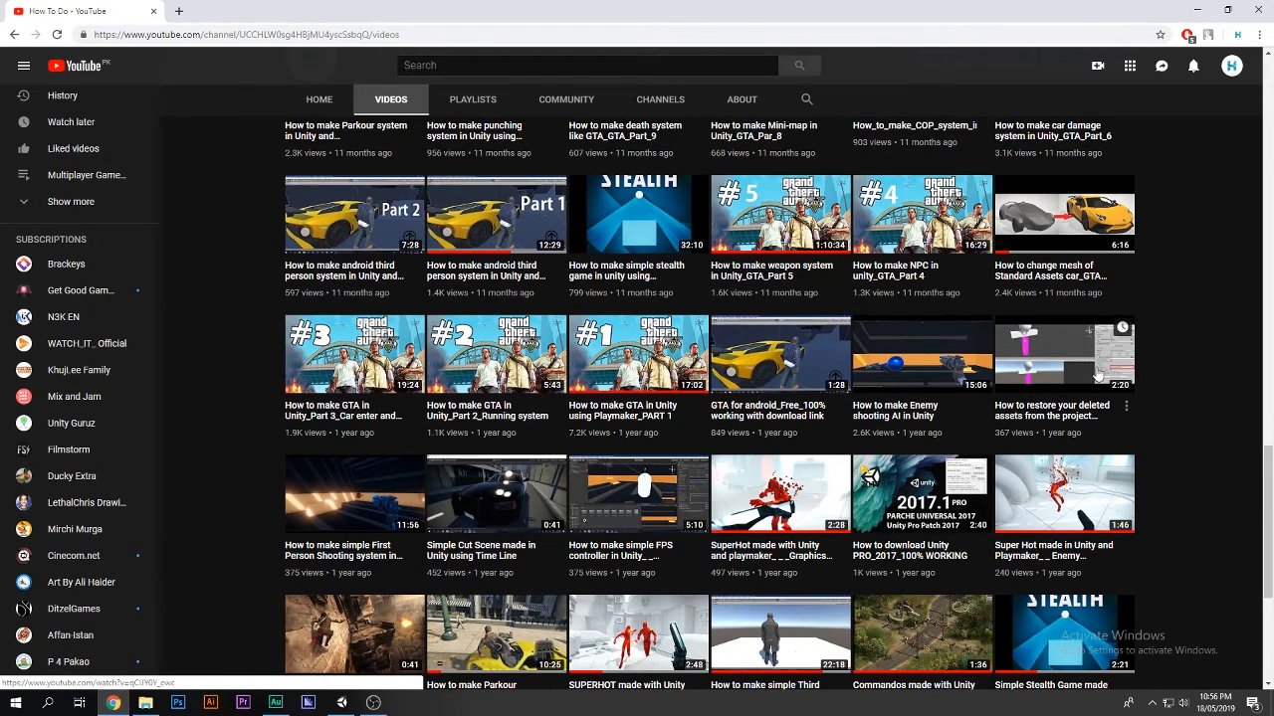
pyautogui.scroll(-2, 1226, 408)
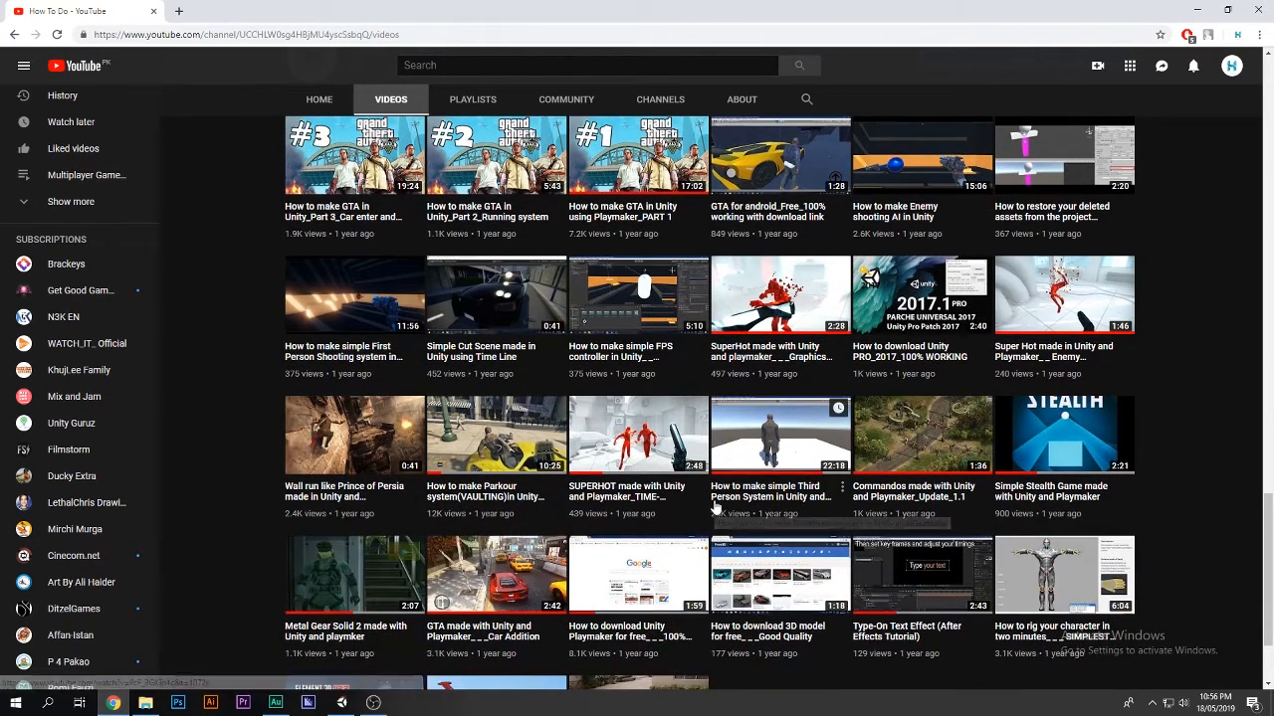
pyautogui.middleClick(788, 484)
pyautogui.click(279, 12)
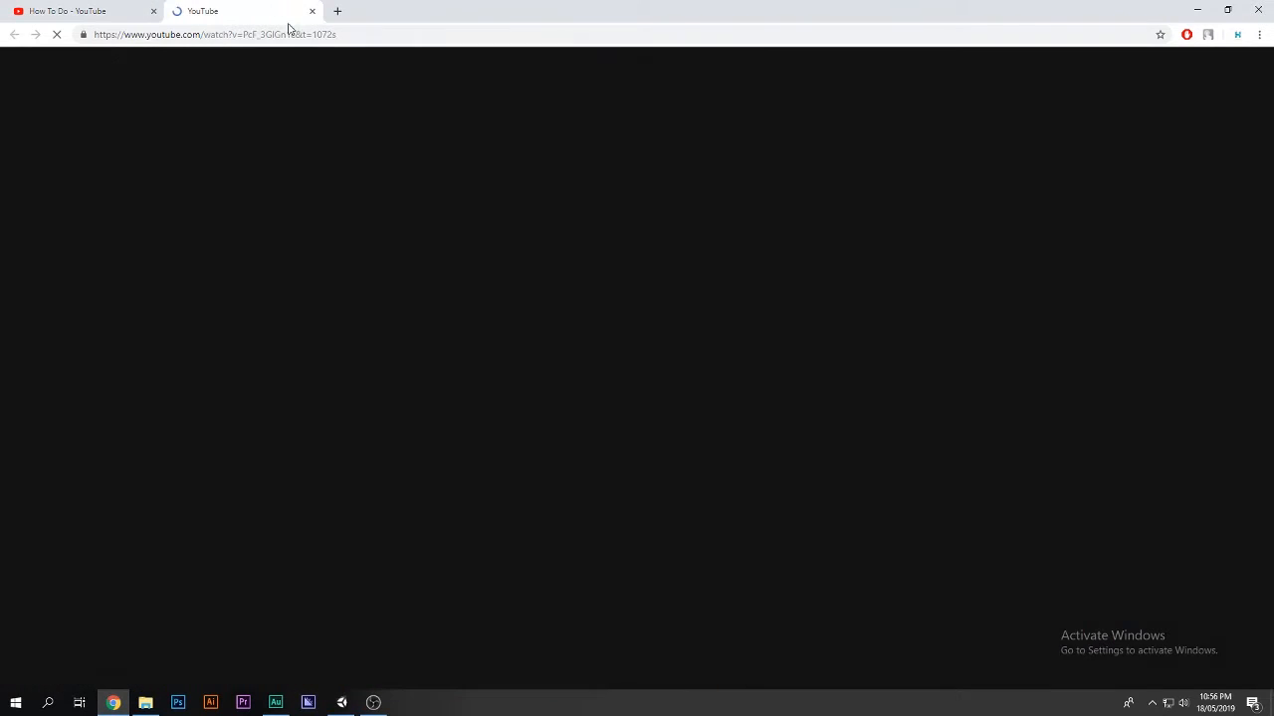
# Mute the third-person tutorial video, preview it from its beginning, close it and return to Unity
pyautogui.click(139, 568)
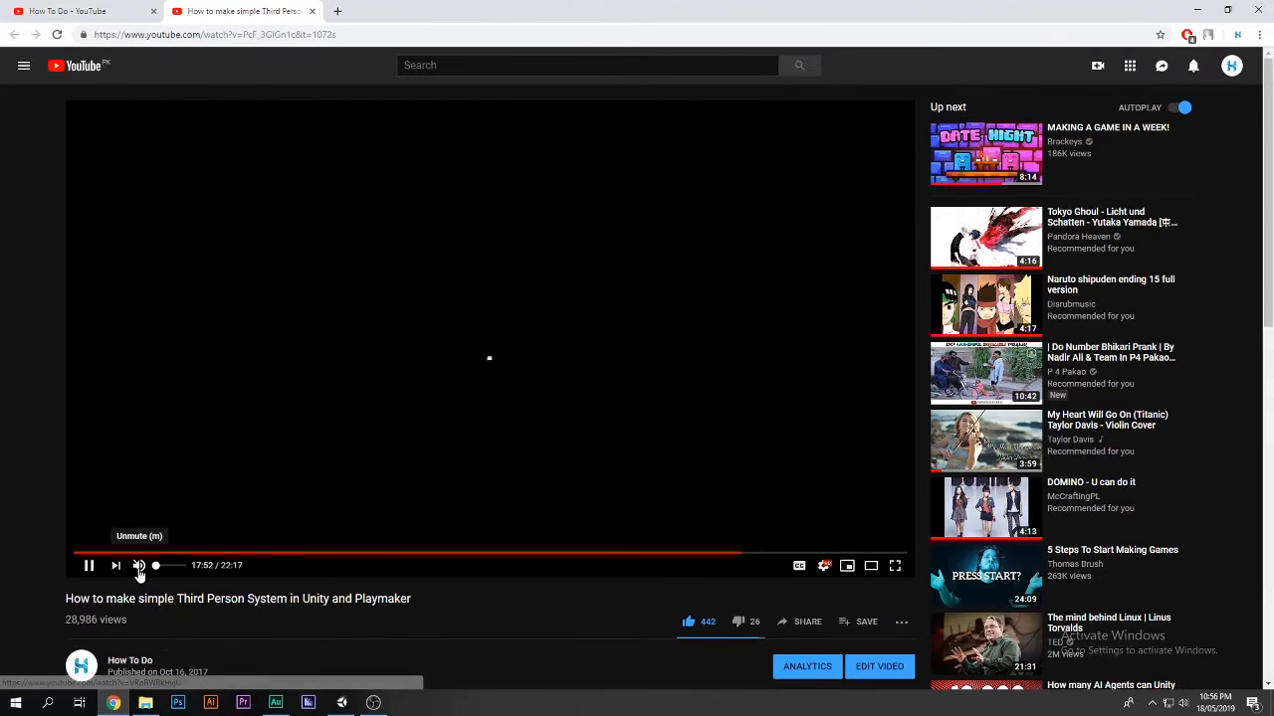
pyautogui.moveTo(83, 554); pyautogui.dragTo(8, 567)
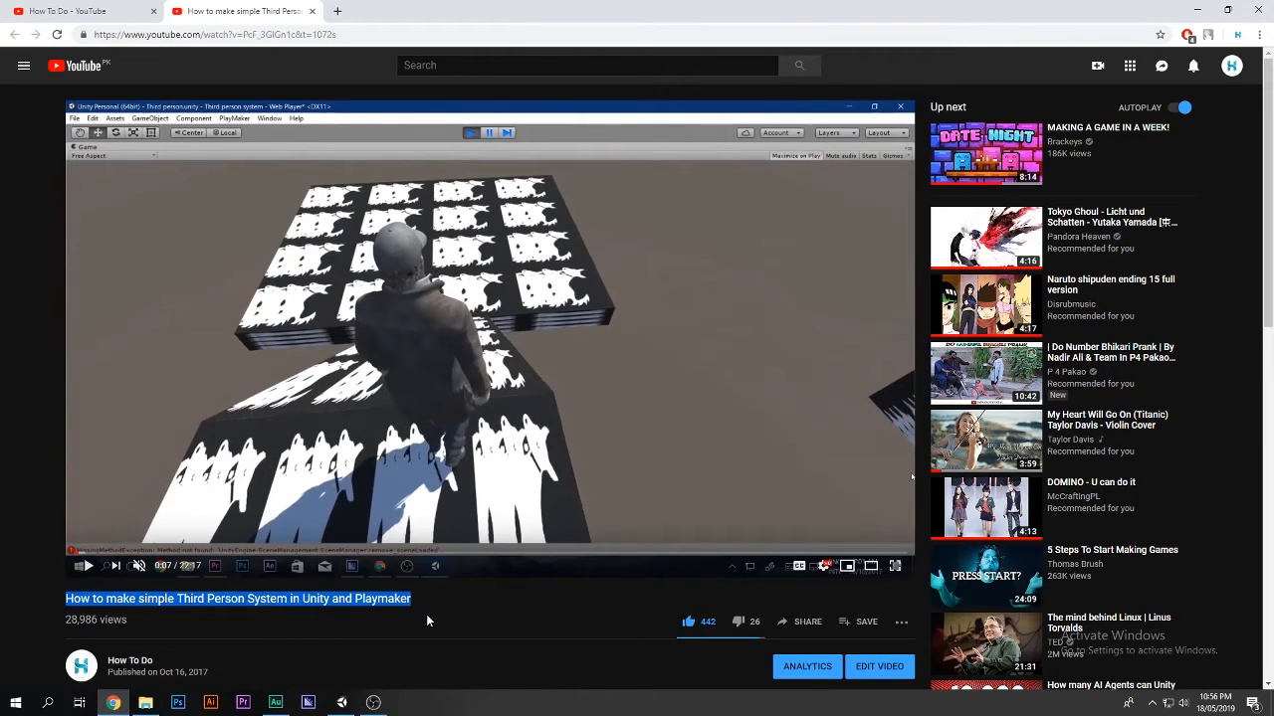
pyautogui.click(311, 11)
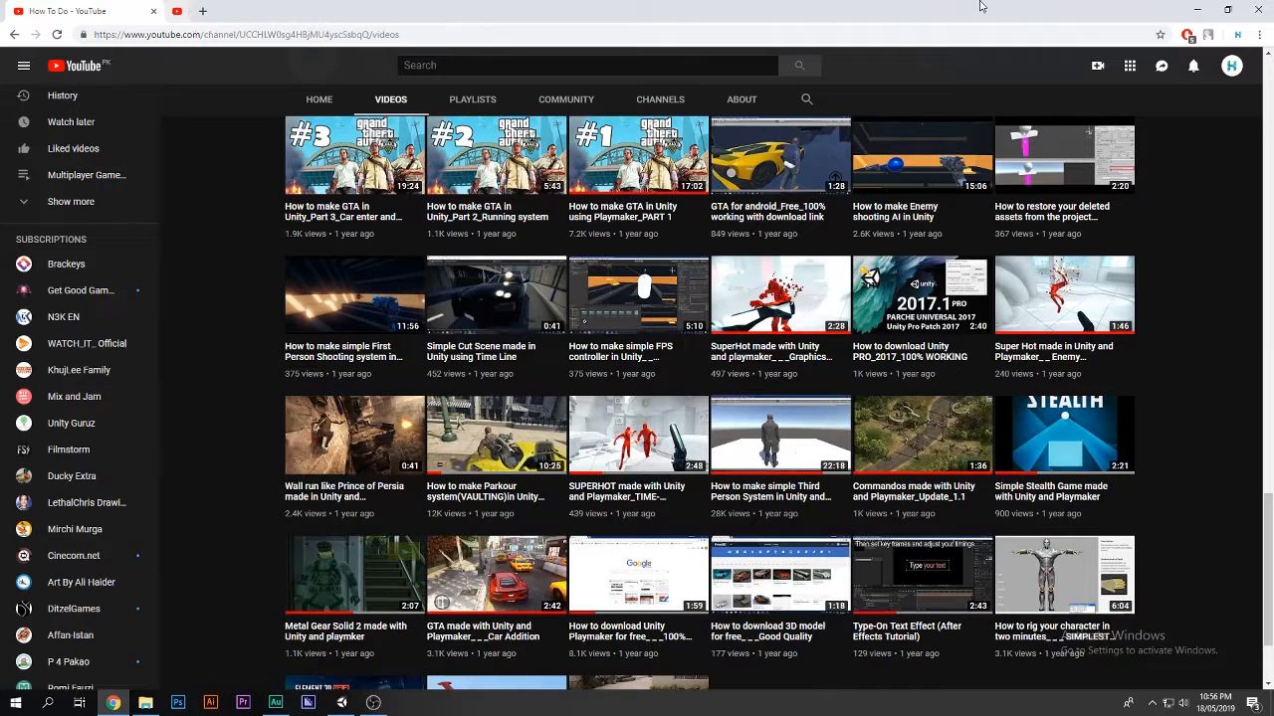
pyautogui.click(1191, 8)
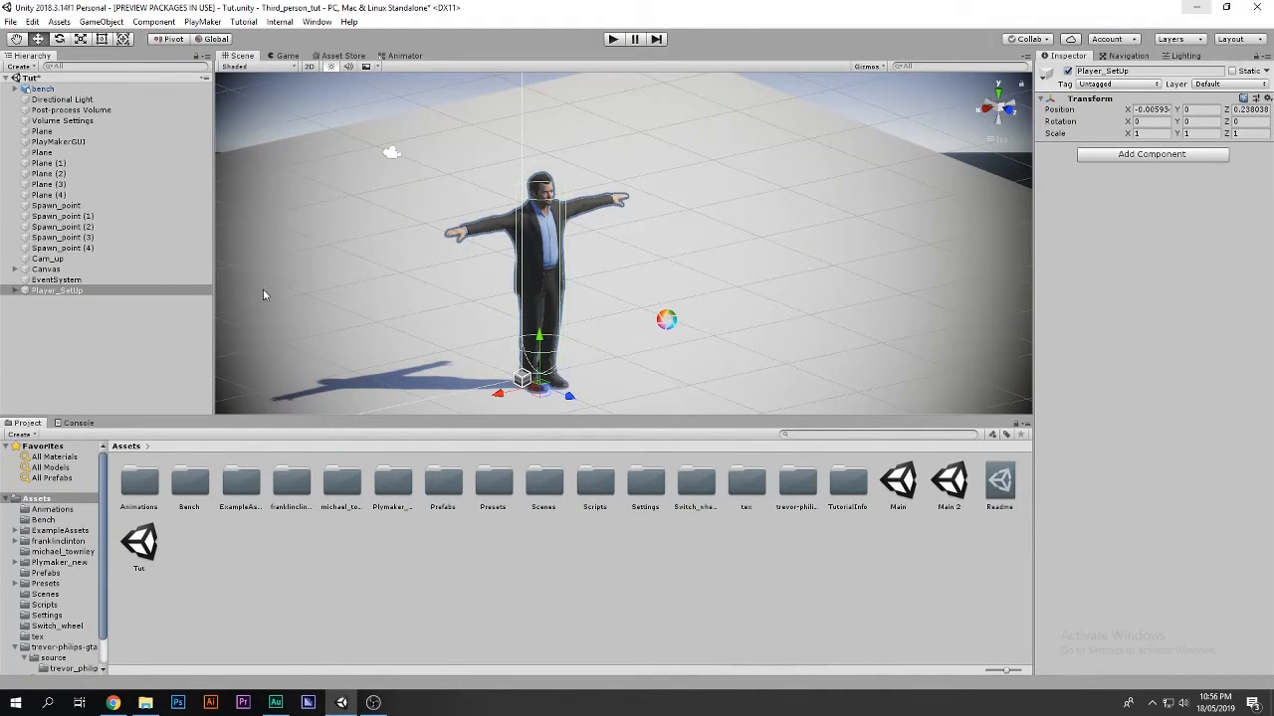
# Among the character models under Player_SetUp, activate franklin_clinton and deactivate michael_fullbody
pyautogui.click(16, 292)
pyautogui.click(57, 301)
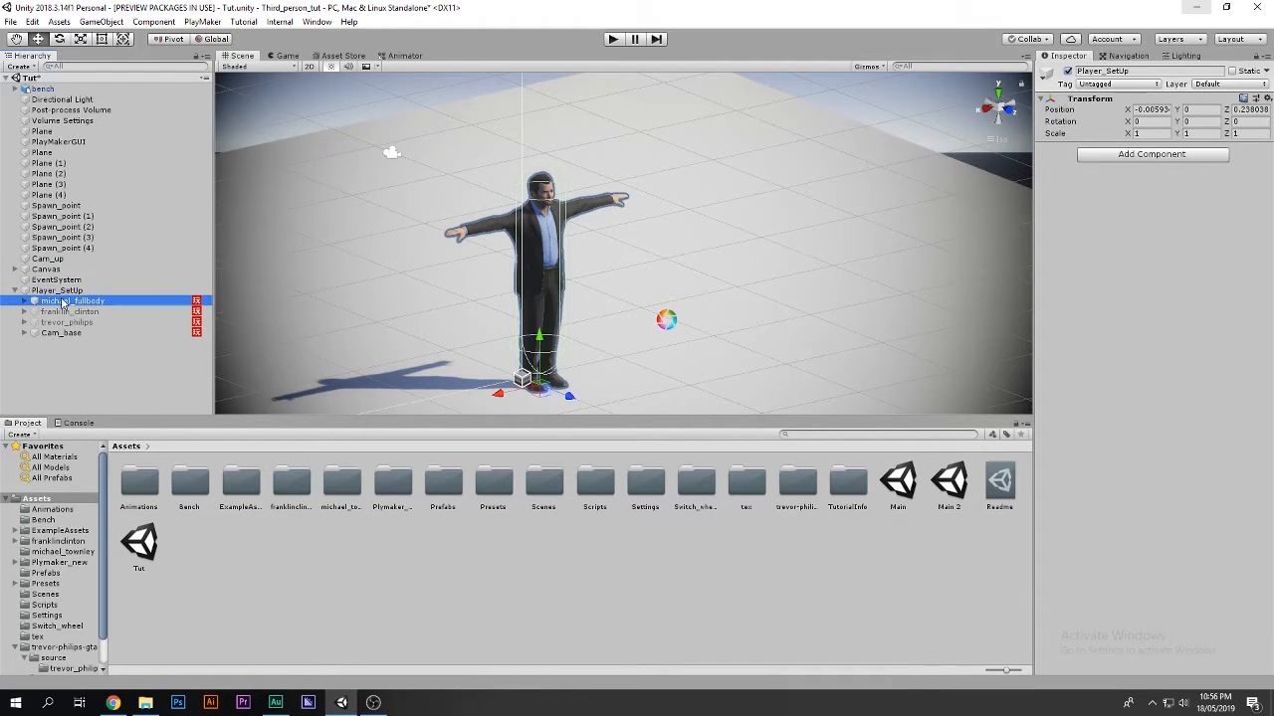
pyautogui.keyDown('shift'); pyautogui.click(65, 322); pyautogui.keyUp('shift')
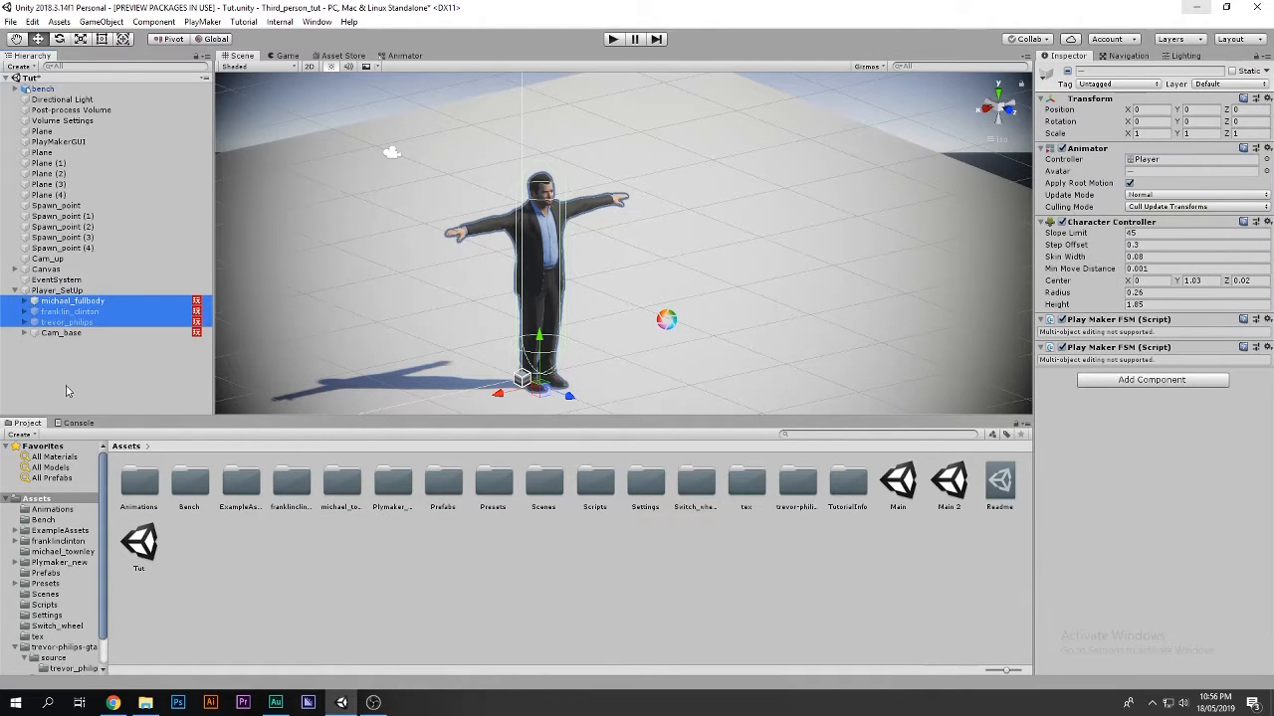
pyautogui.click(74, 310)
pyautogui.click(1069, 71)
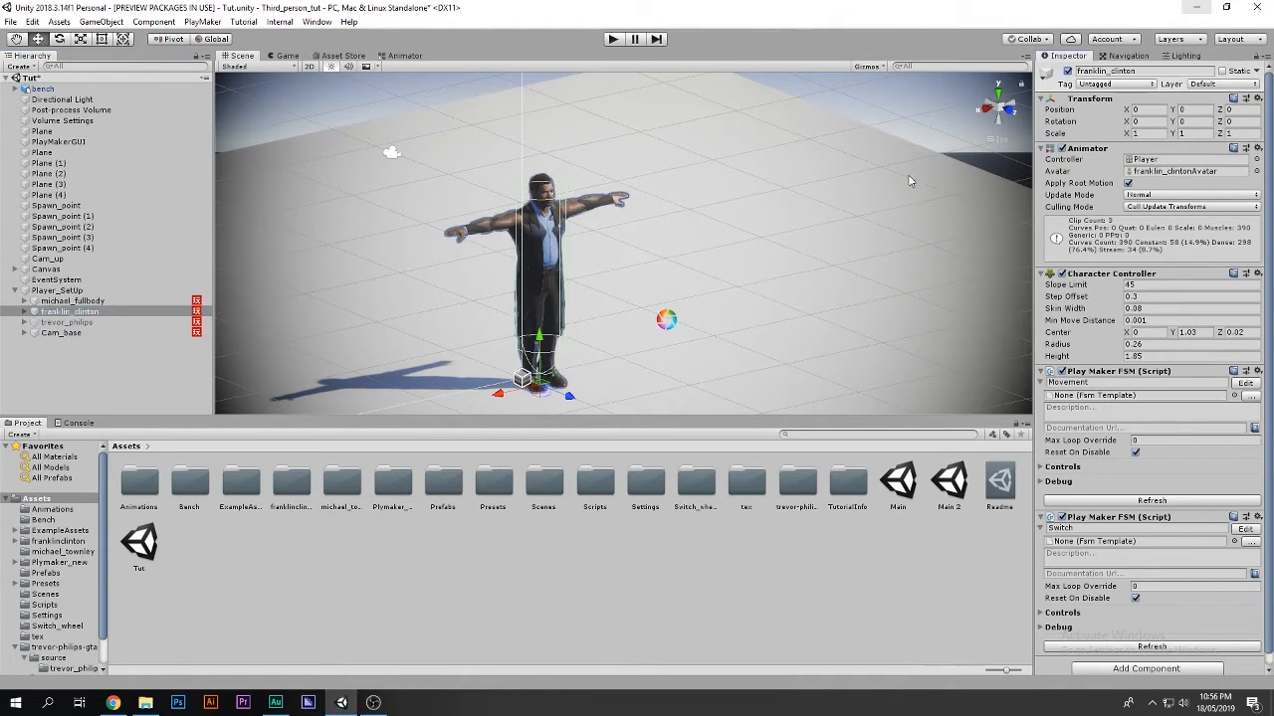
pyautogui.scroll(3, 597, 287)
pyautogui.click(115, 301)
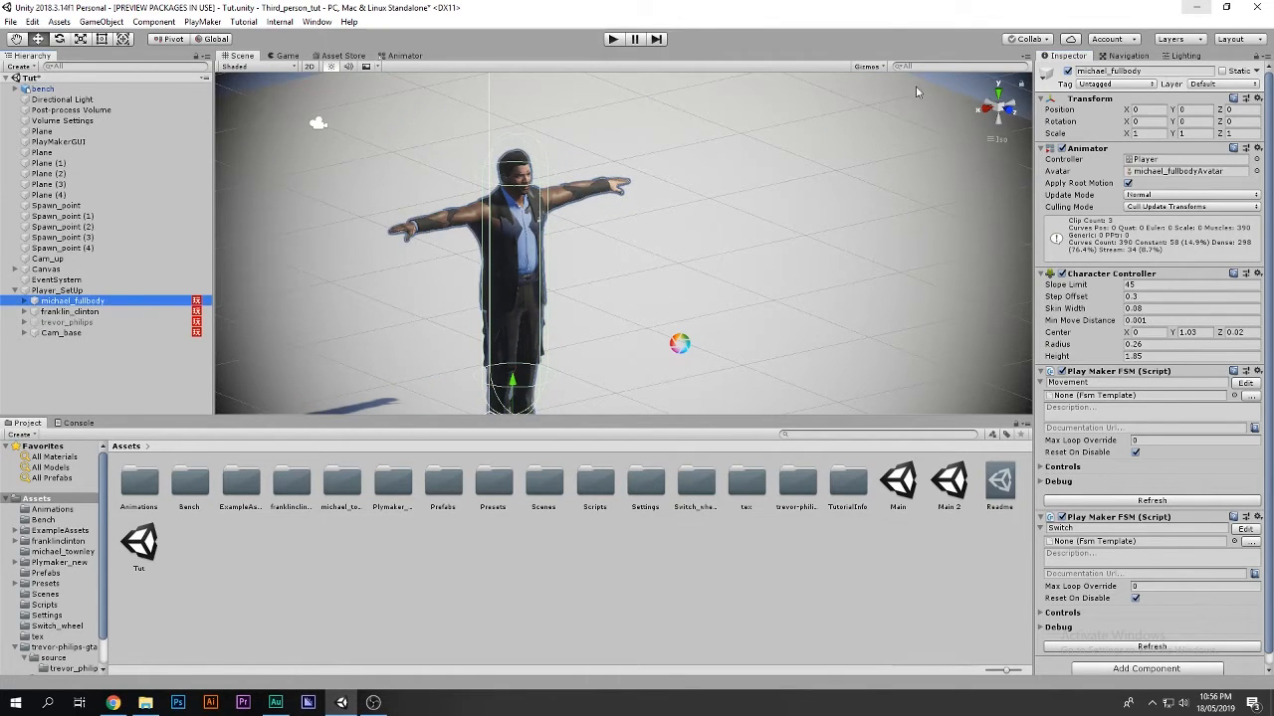
pyautogui.click(1067, 71)
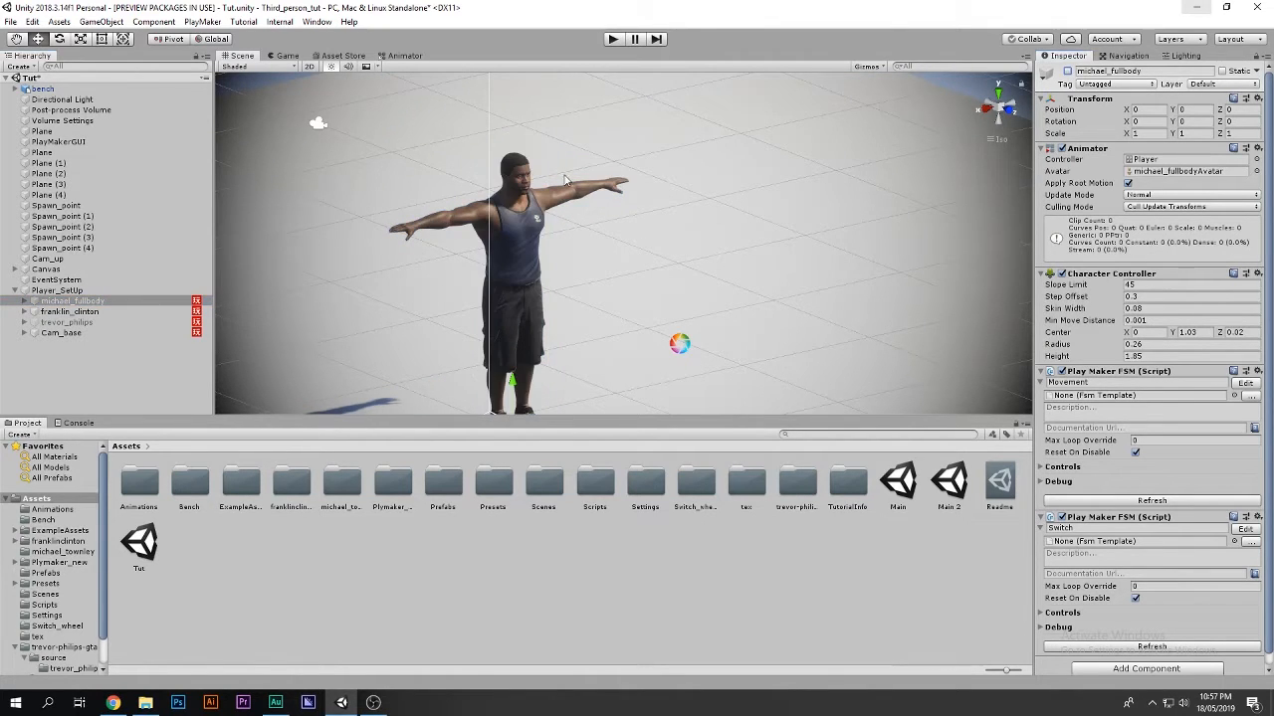
# Activate trevor_philips and deactivate franklin_clinton so that only Trevor's model shows in the scene
pyautogui.click(161, 321)
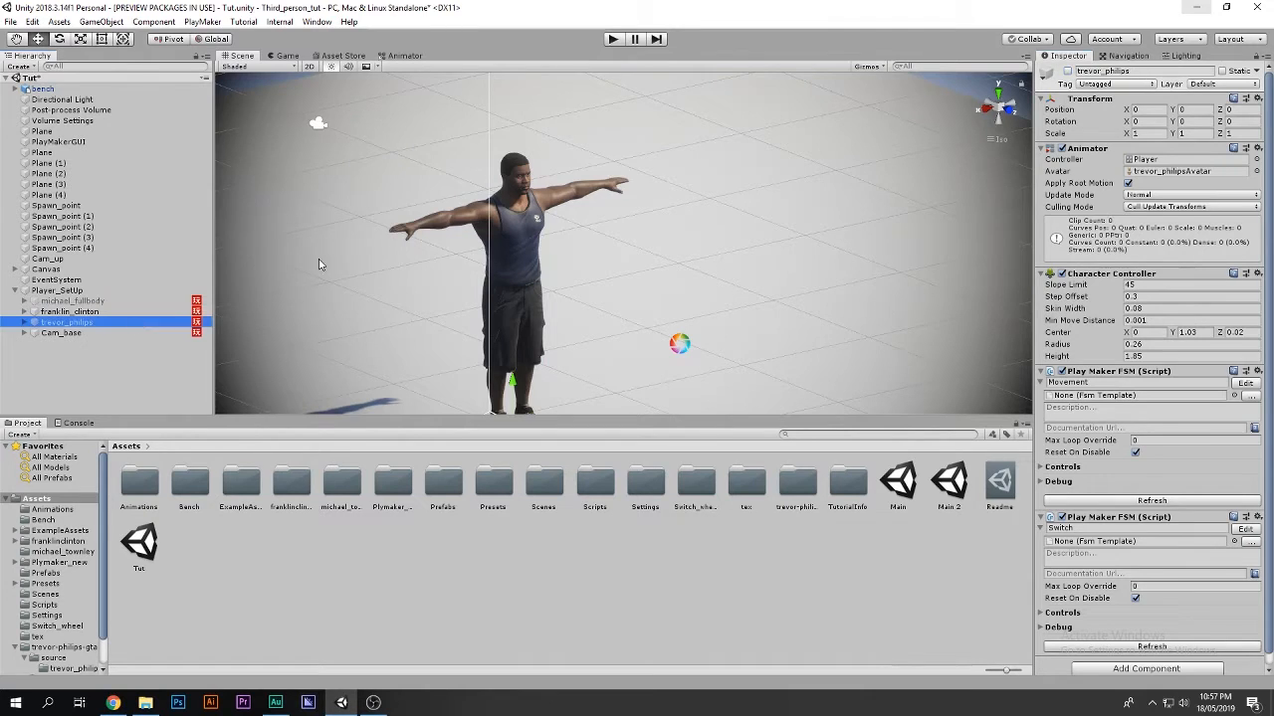
pyautogui.click(1066, 71)
pyautogui.click(119, 312)
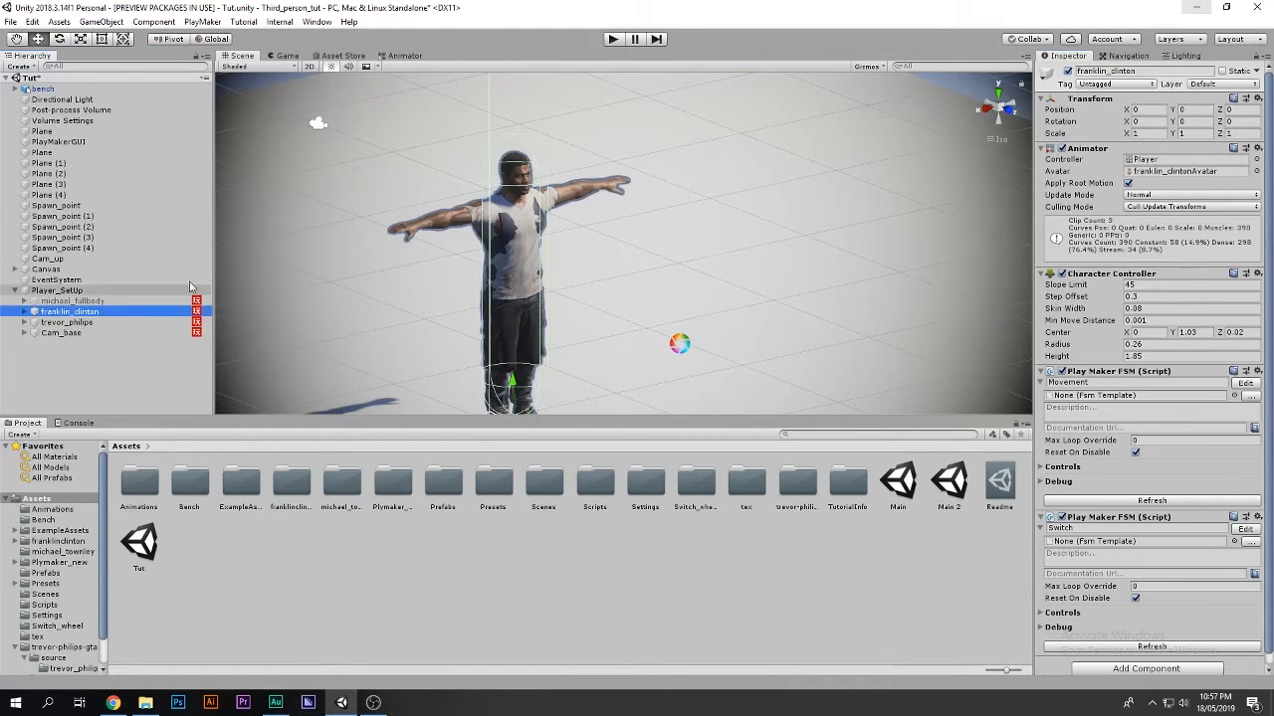
pyautogui.click(1069, 72)
pyautogui.moveTo(677, 249); pyautogui.dragTo(385, 264, button='right')
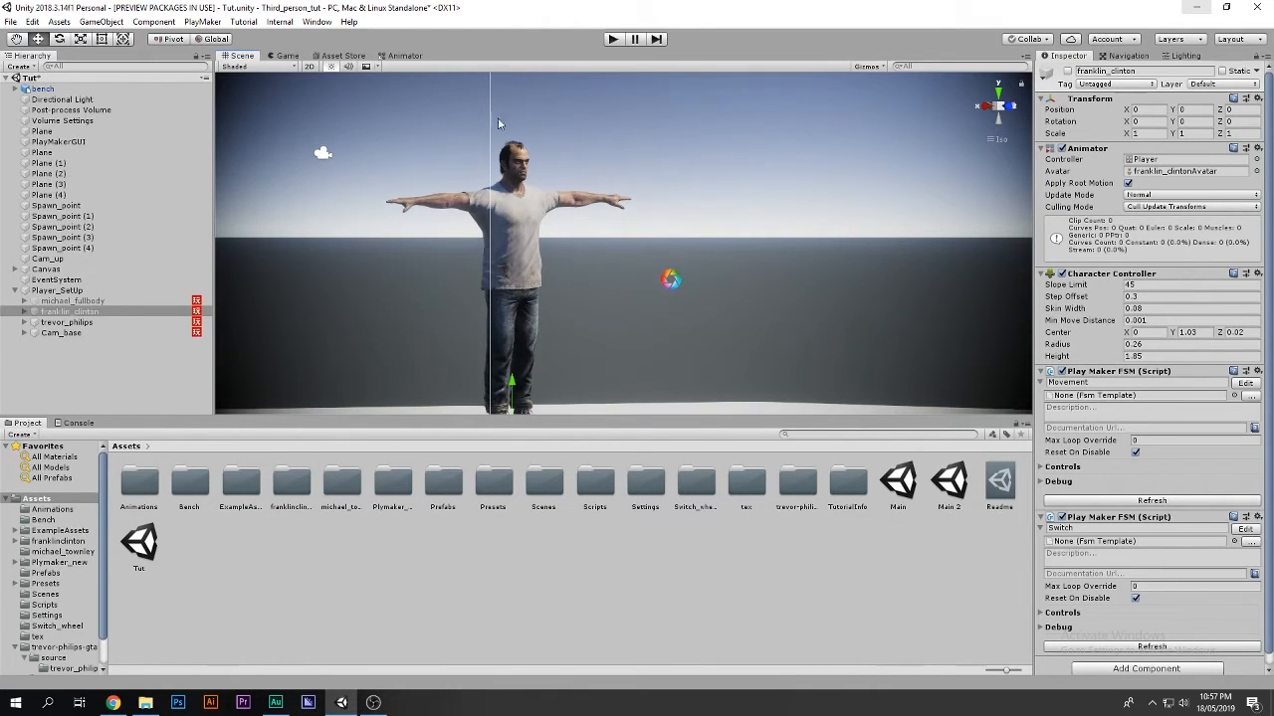
# Switch to Chrome, look through the oldest videos on the channel's video page, and return to Unity
pyautogui.click(117, 704)
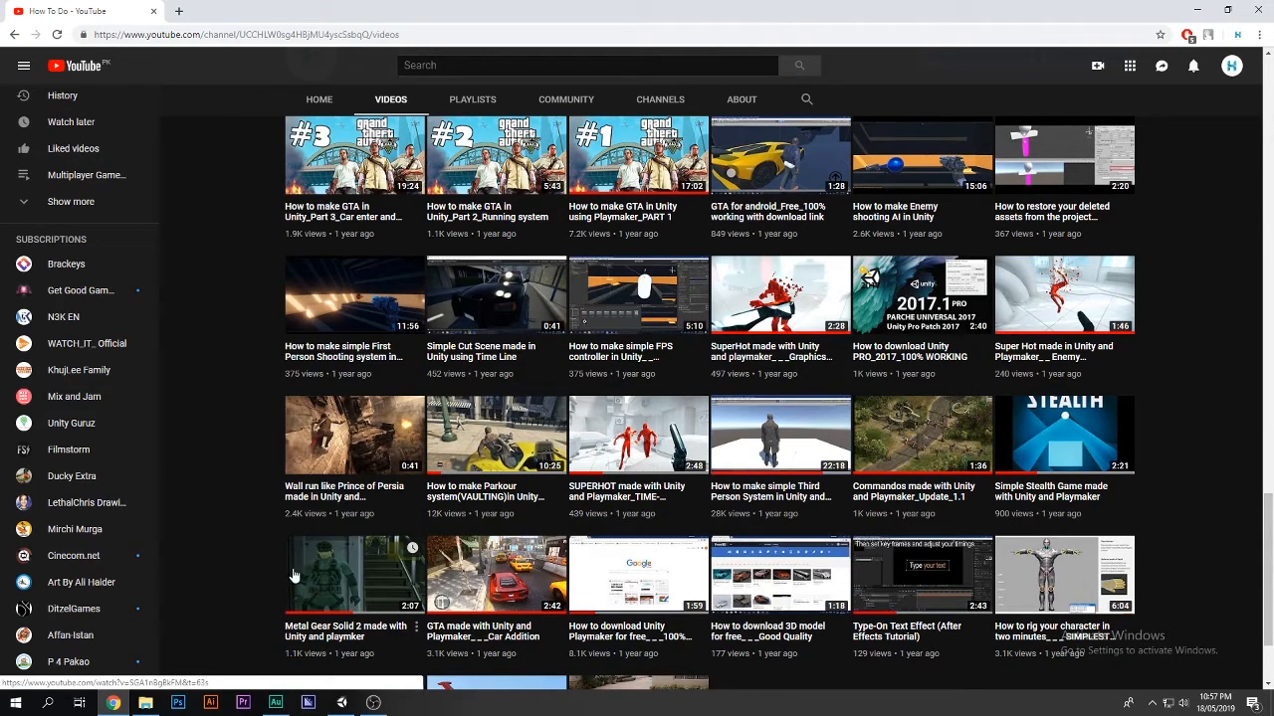
pyautogui.scroll(-2, 248, 553)
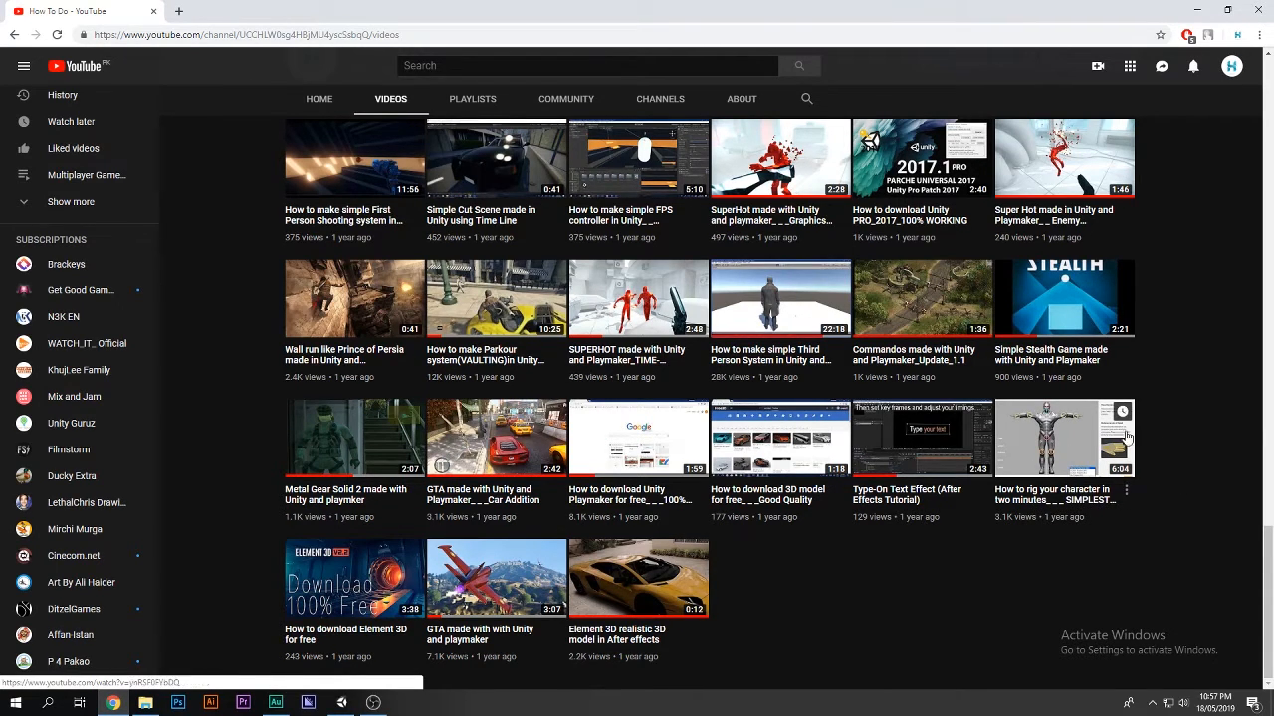
pyautogui.click(1197, 9)
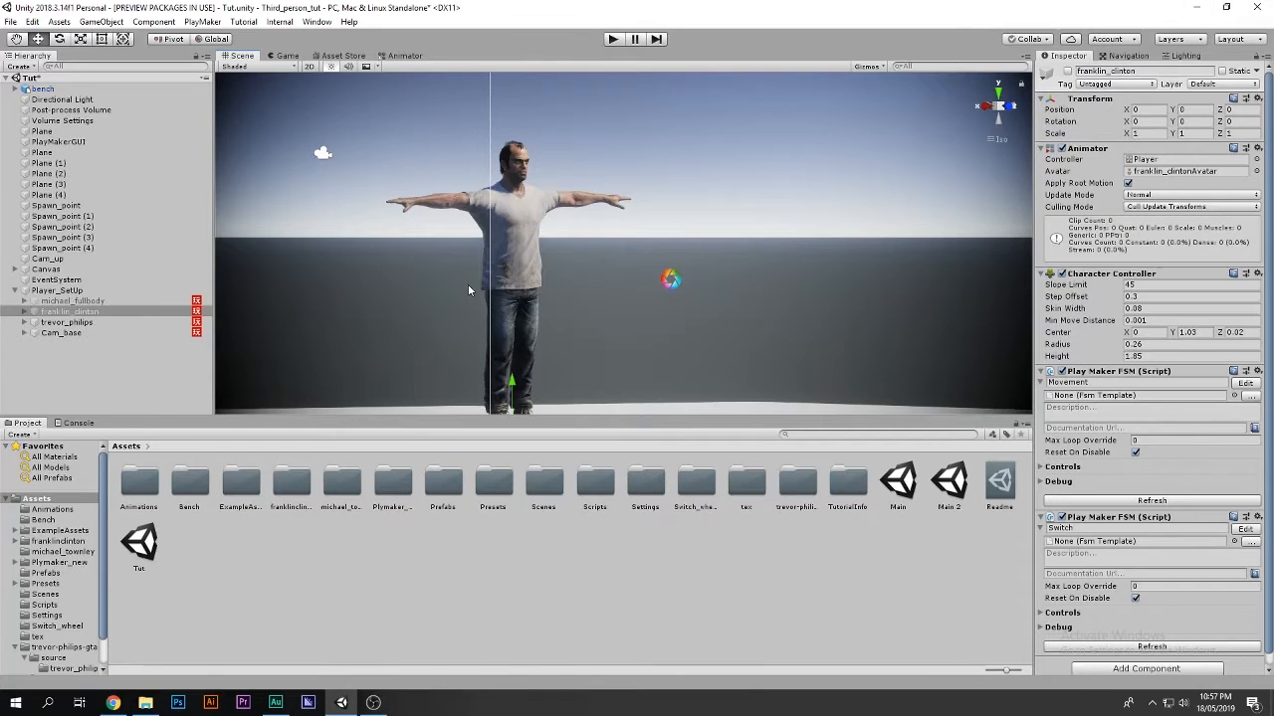
# Activate michael_fullbody and deactivate trevor_philips so that only Michael's model shows in the scene
pyautogui.click(71, 301)
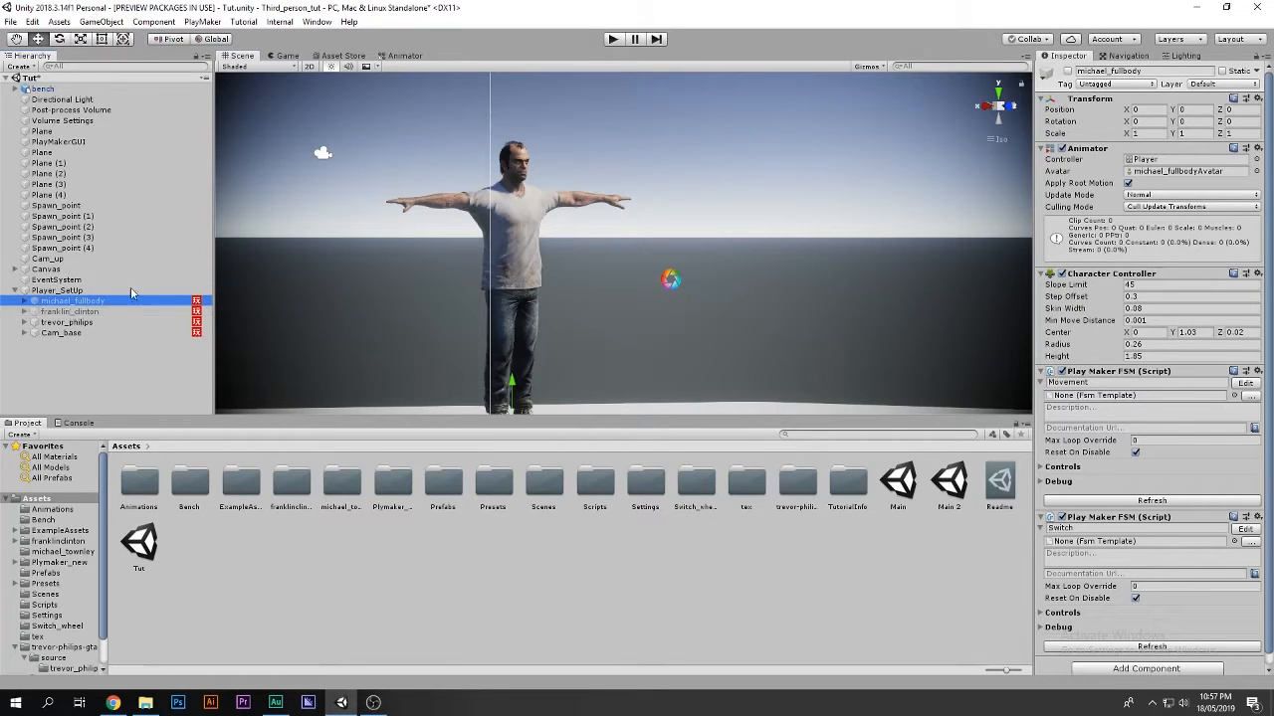
pyautogui.click(1067, 72)
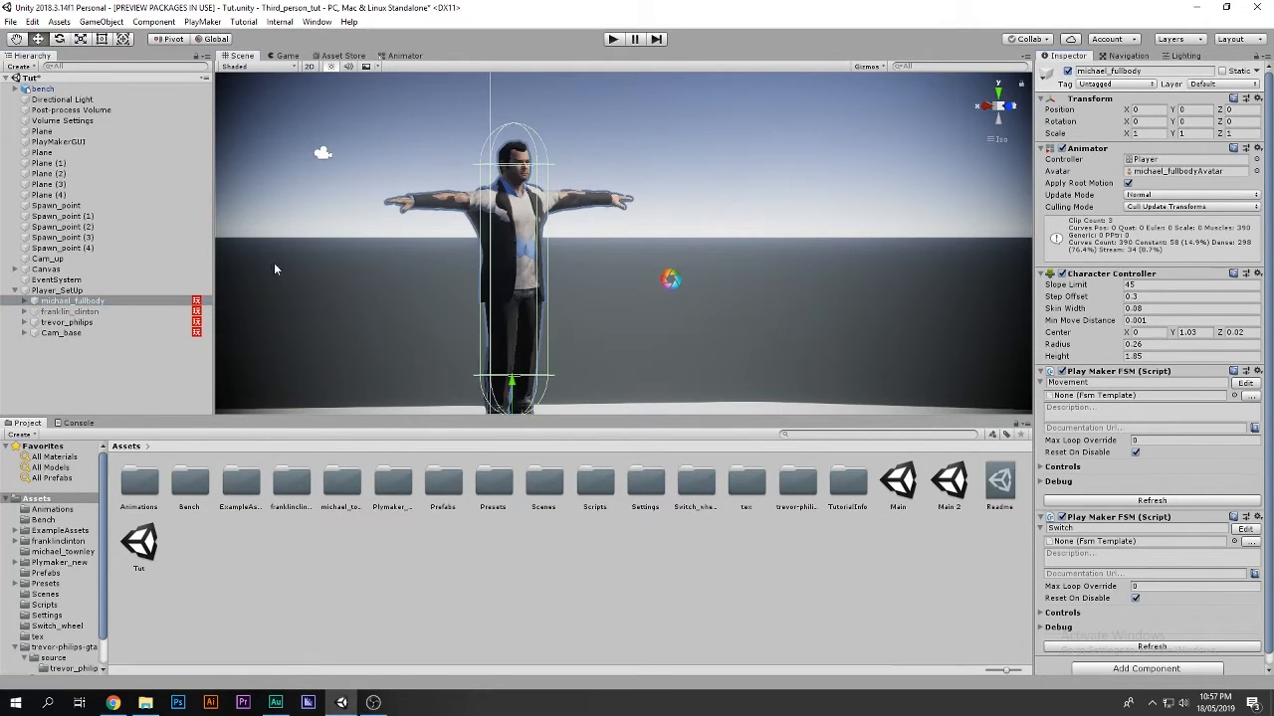
pyautogui.click(106, 322)
pyautogui.click(1067, 72)
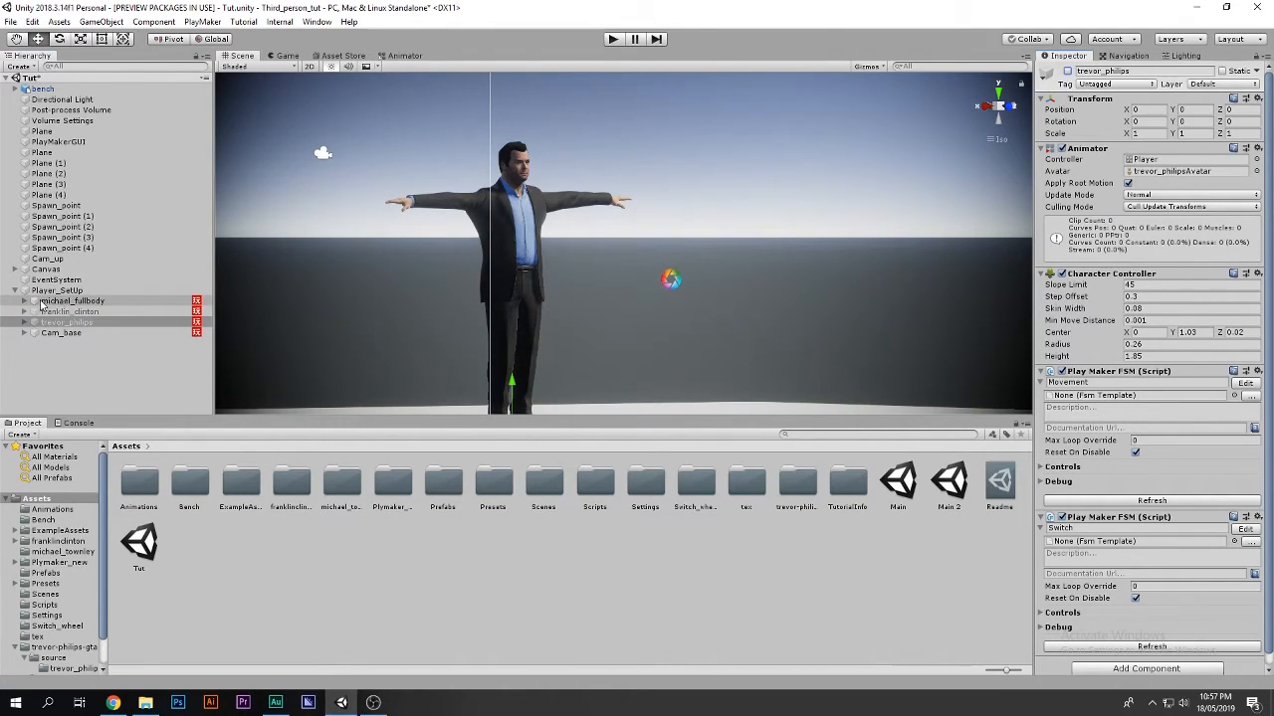
# Examine Cam_base under Player_SetUp and the Main Camera it contains
pyautogui.click(58, 334)
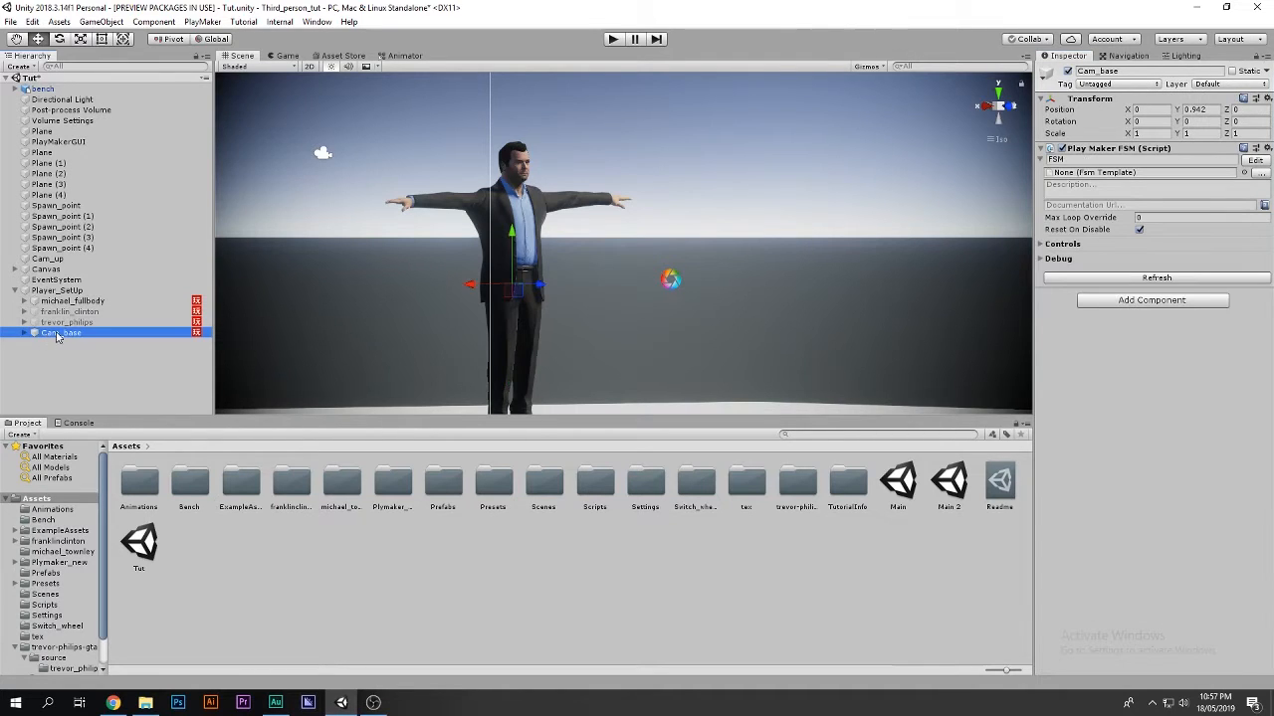
pyautogui.keyDown('alt'); pyautogui.moveTo(296, 304); pyautogui.dragTo(506, 285); pyautogui.keyUp('alt')
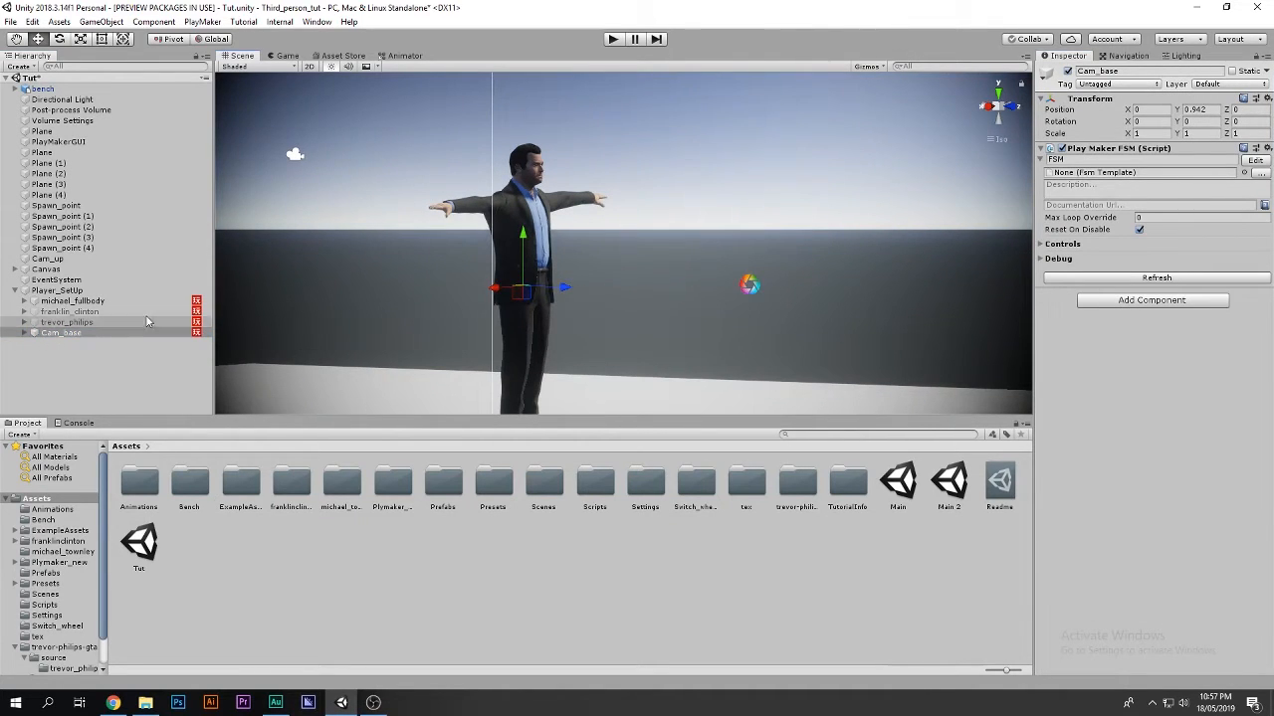
pyautogui.click(294, 155)
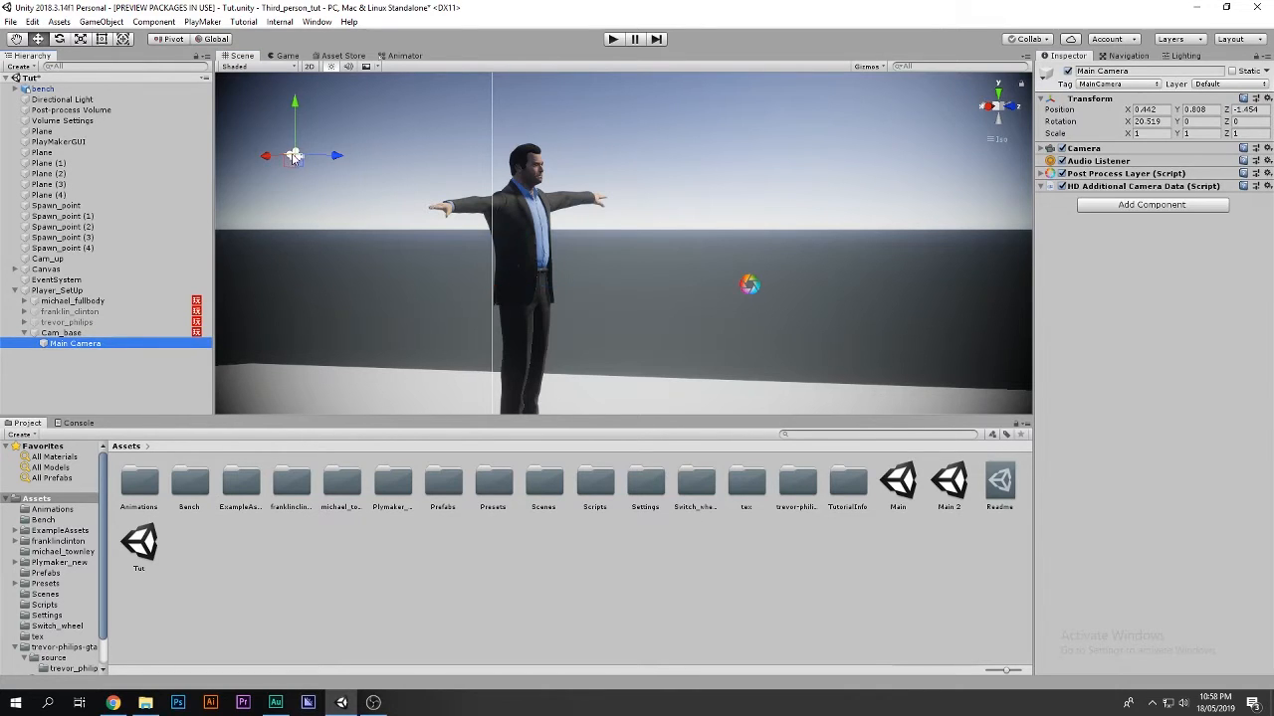
# Rotate Cam_base to about -10° on Y and dock the Game view beside the project assets
pyautogui.click(60, 334)
pyautogui.moveTo(486, 300); pyautogui.dragTo(469, 114)
pyautogui.moveTo(287, 55); pyautogui.dragTo(856, 542)
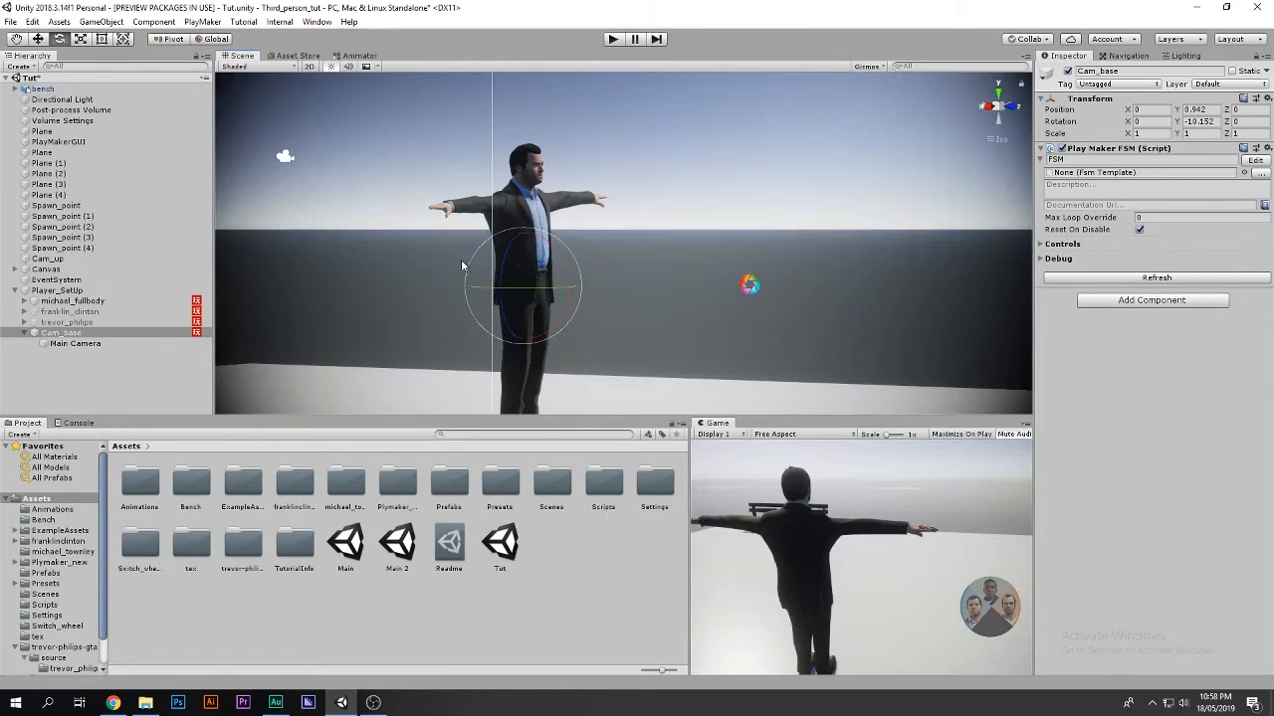
# Try rotating Cam_base to about 34° on Y, undo that rotation, and collapse Cam_base in the hierarchy
pyautogui.moveTo(528, 288)
pyautogui.mouseDown()
pyautogui.moveTo(647, 298)
pyautogui.moveTo(526, 294)
pyautogui.mouseUp()
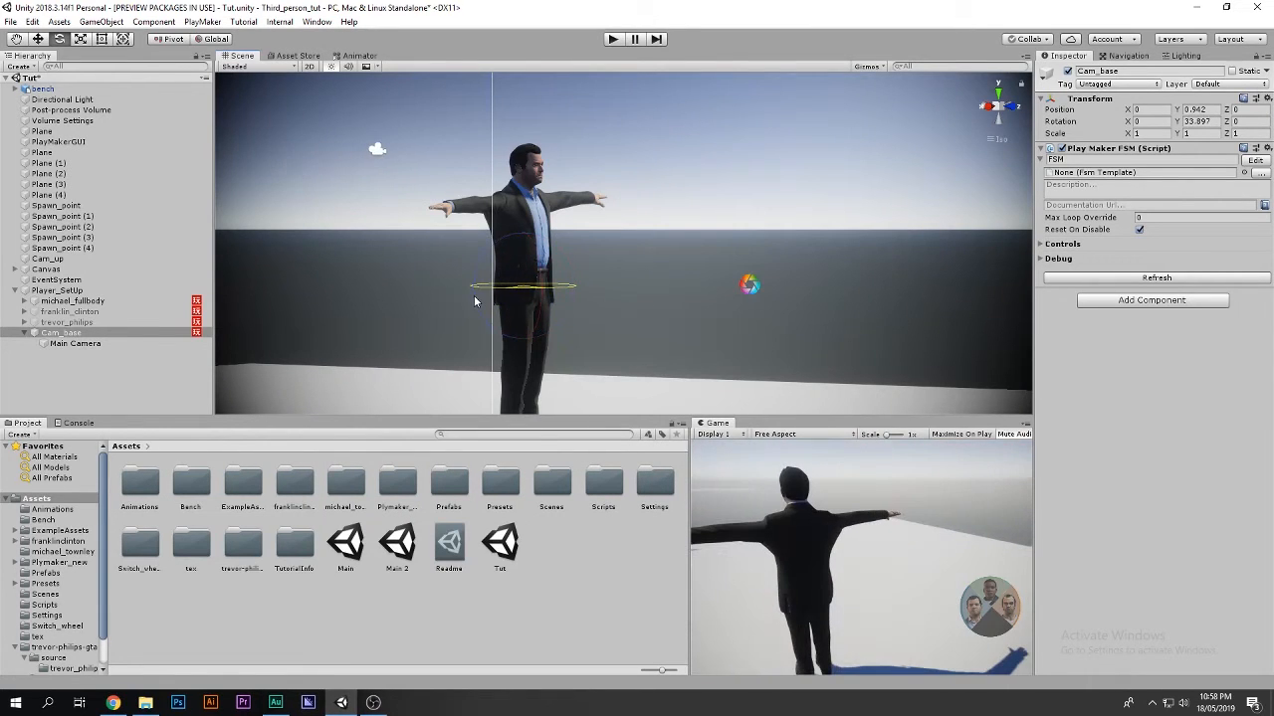
pyautogui.hotkey('ctrl', 'z')
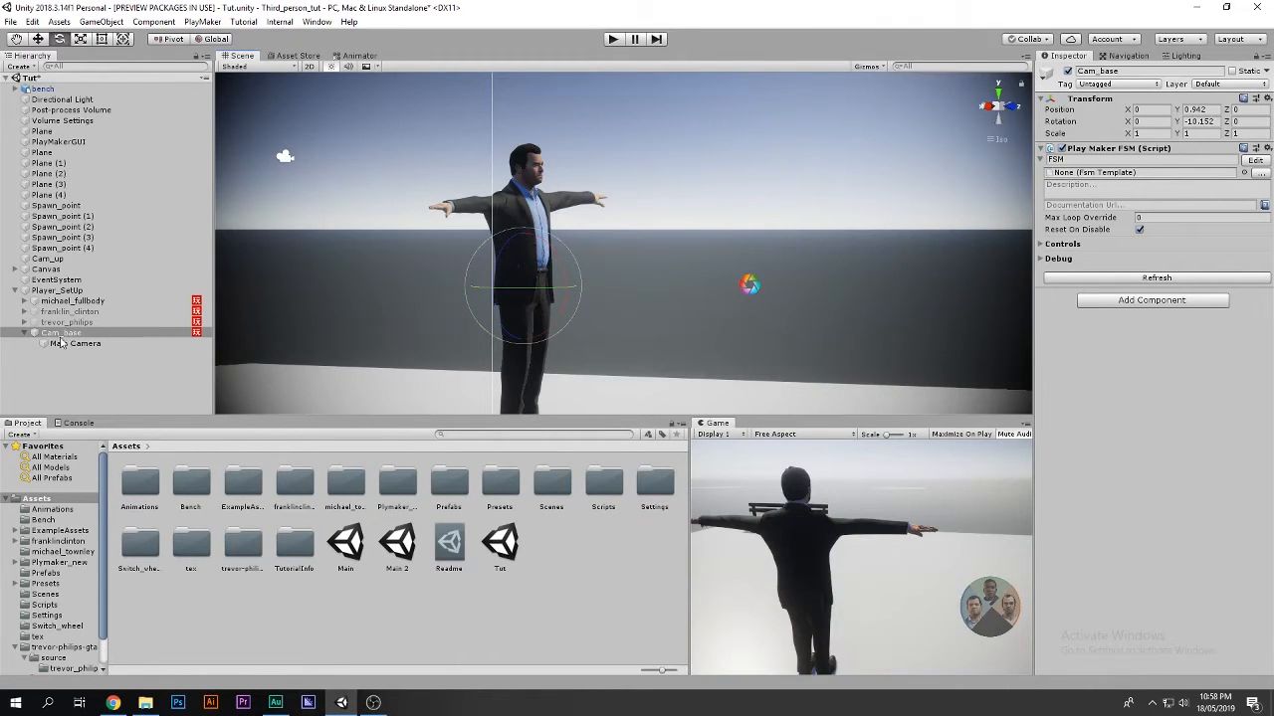
pyautogui.click(75, 343)
pyautogui.click(58, 323)
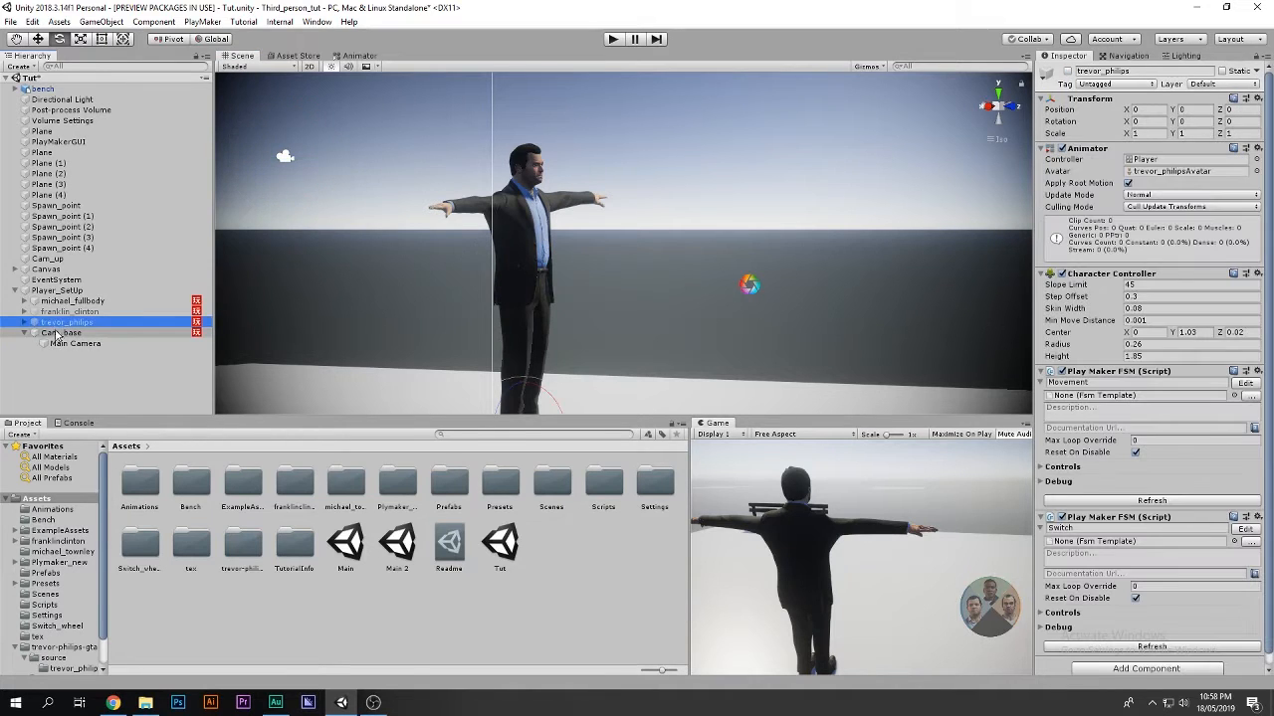
pyautogui.click(52, 333)
pyautogui.click(25, 333)
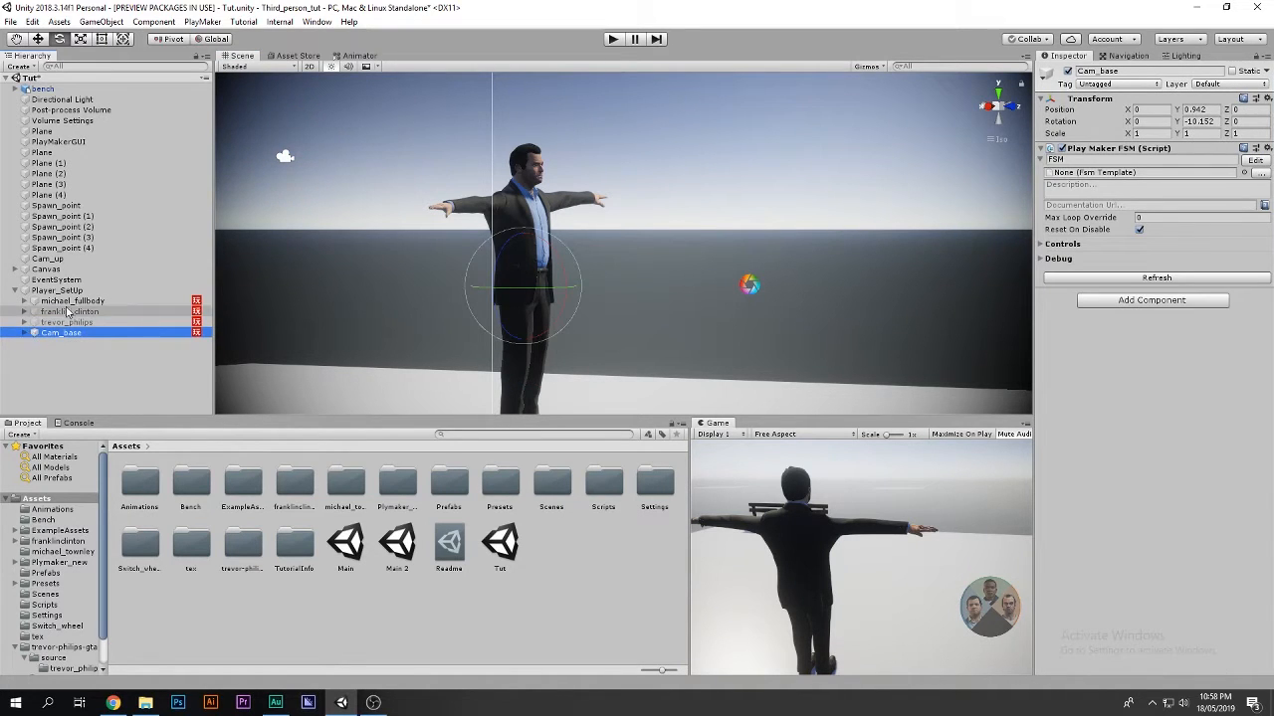
# Try moving the whole Player_SetUp object with its active Michael model in the scene, and undo the move
pyautogui.click(70, 301)
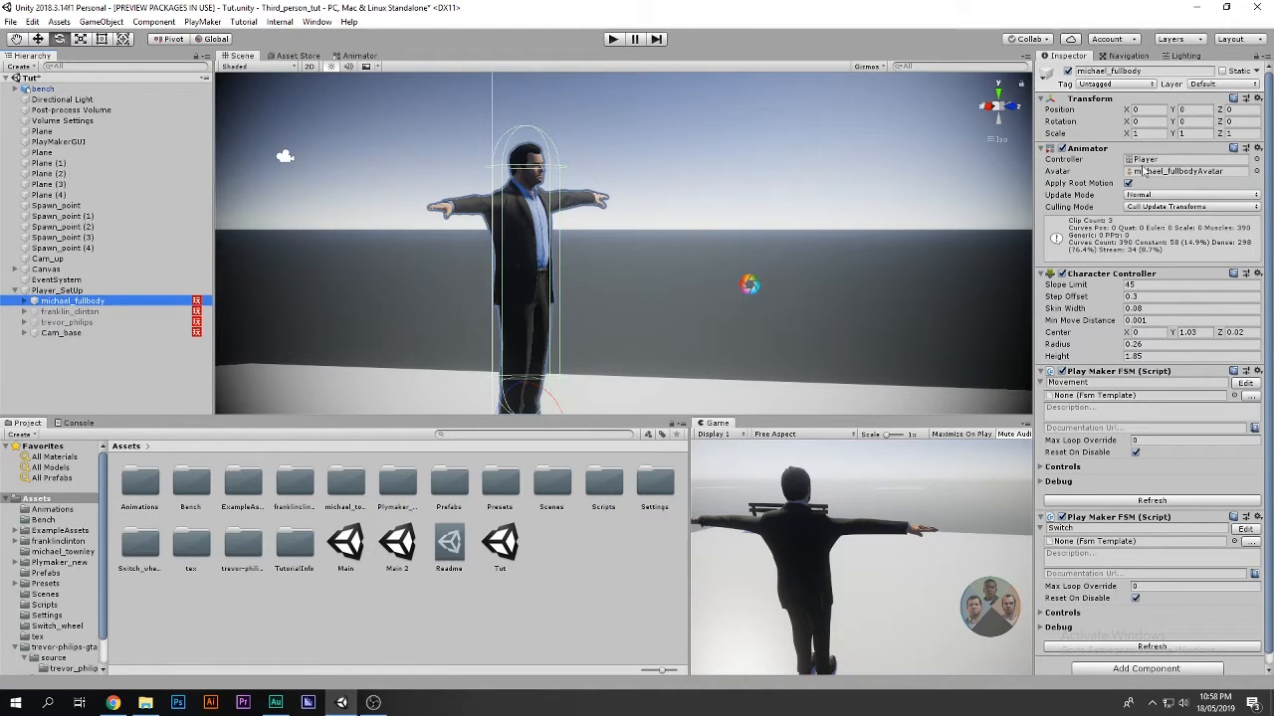
pyautogui.click(55, 291)
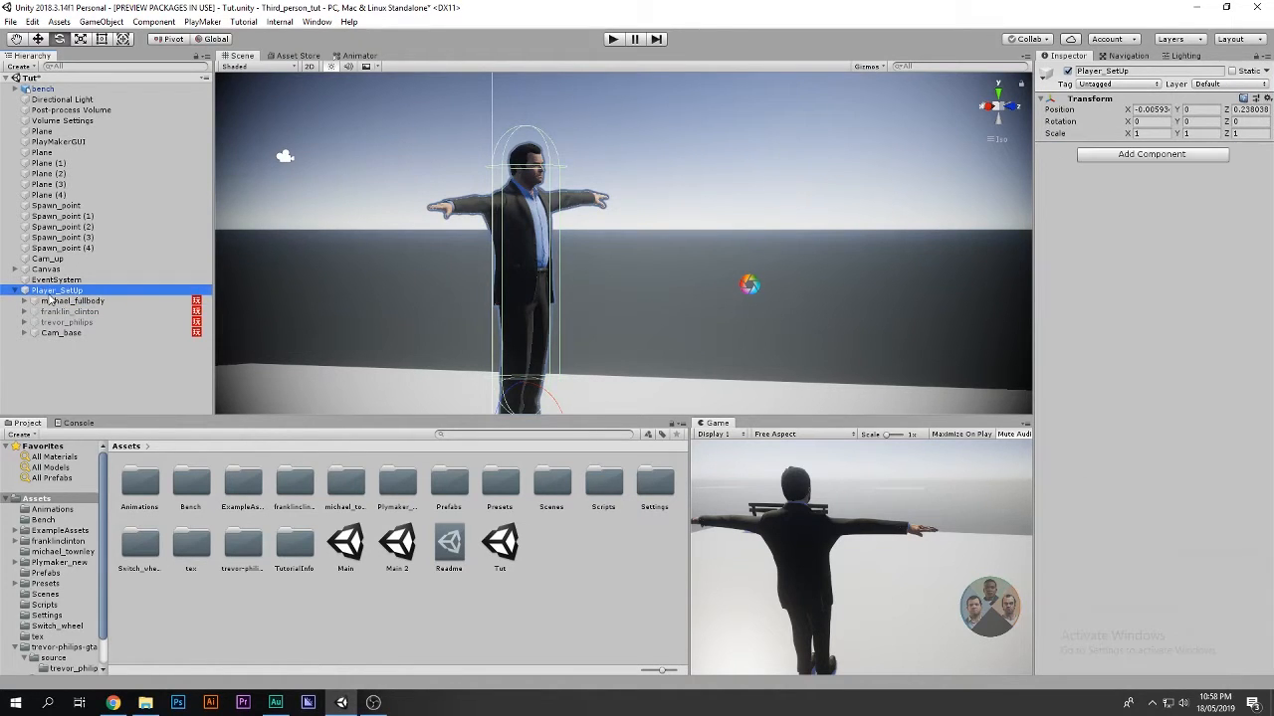
pyautogui.press('f')
pyautogui.press('w')
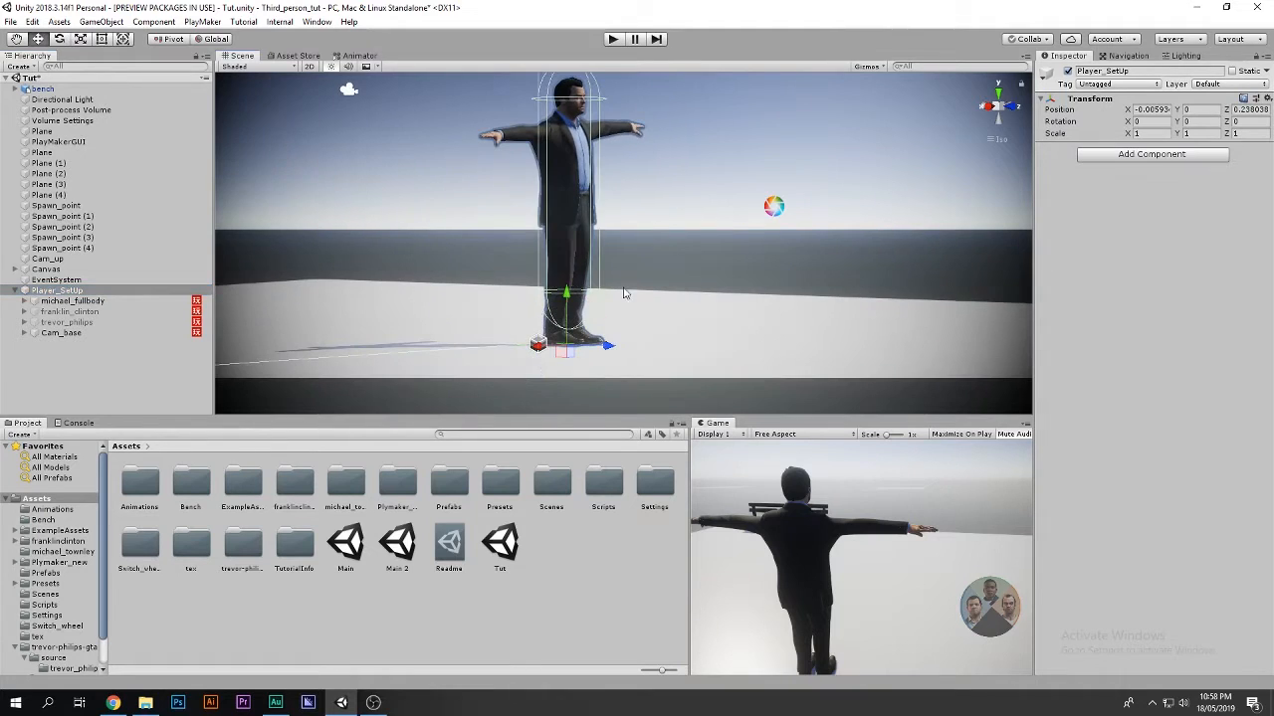
pyautogui.moveTo(603, 359); pyautogui.dragTo(393, 319)
pyautogui.hotkey('ctrl', 'z')
pyautogui.hotkey('ctrl', 'z')
pyautogui.hotkey('ctrl', 'z')
pyautogui.hotkey('ctrl', 'z')
pyautogui.hotkey('ctrl', 'z')
pyautogui.hotkey('ctrl', 'z')
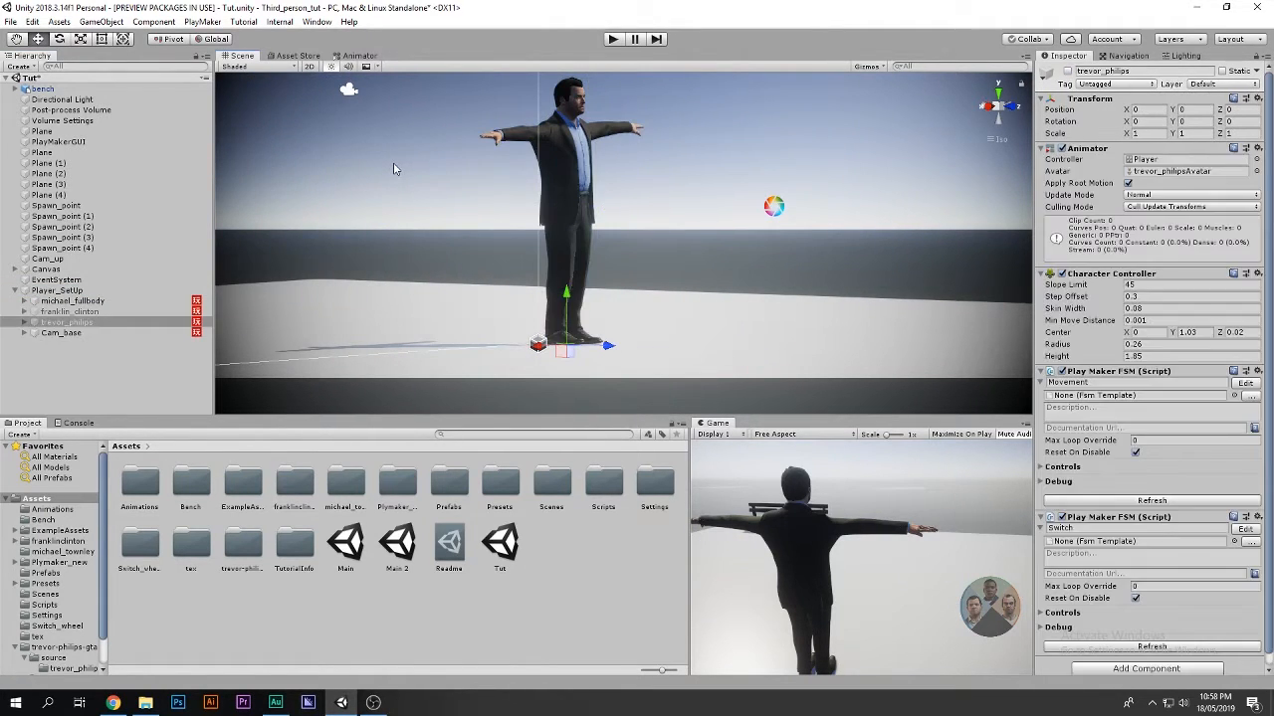
# Undo the remaining rotation of Cam_base, keep trevor_philips deactivated, and collapse Cam_base in the hierarchy
pyautogui.hotkey('ctrl', 'z')
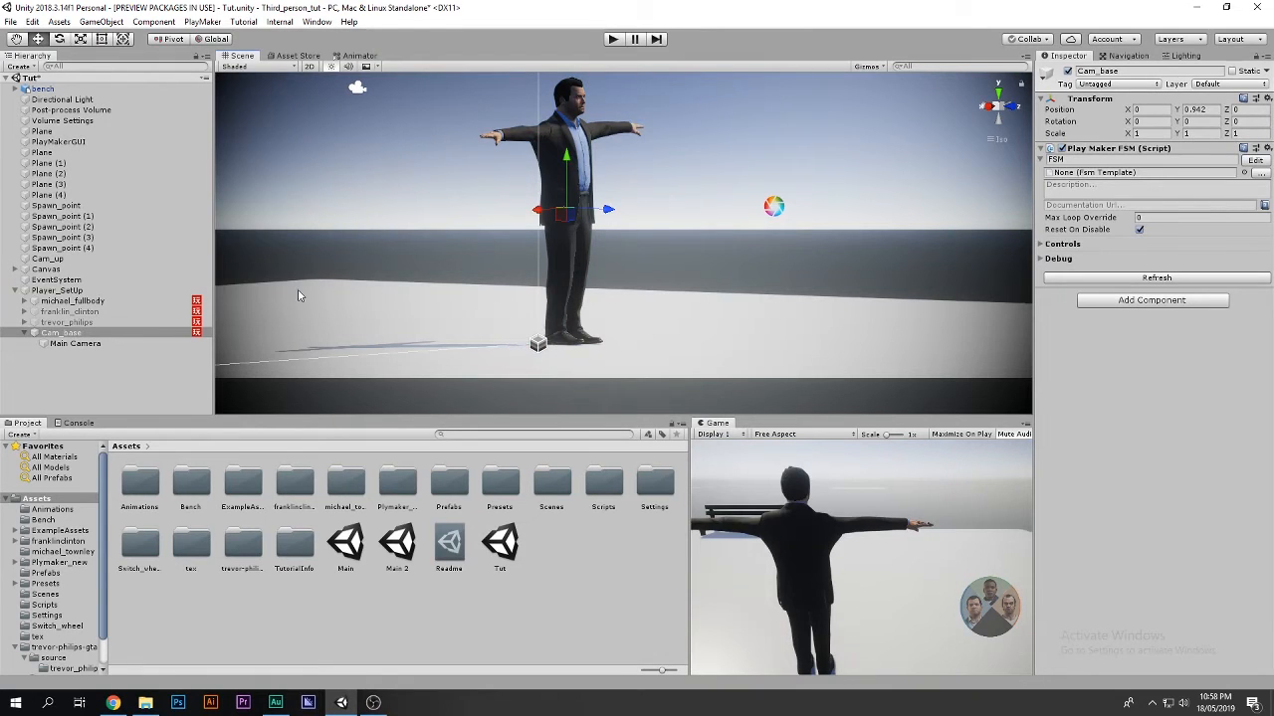
pyautogui.hotkey('ctrl', 'z')
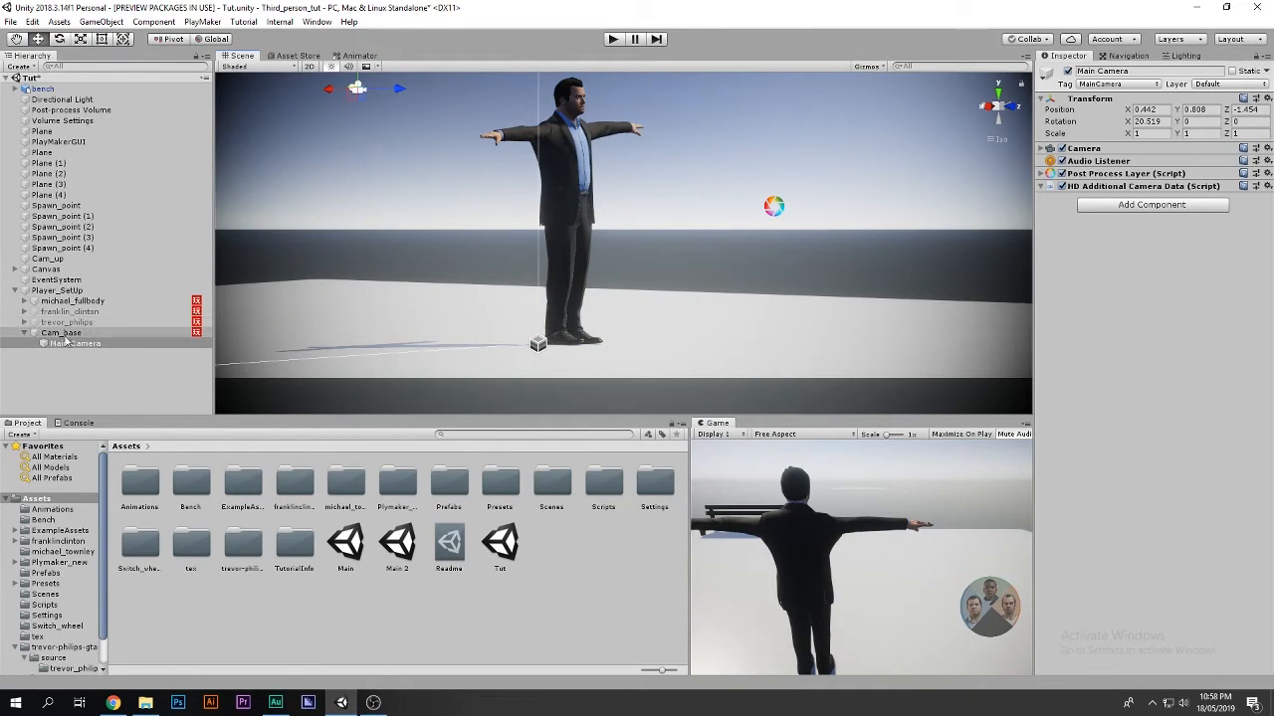
pyautogui.hotkey('ctrl', 'z')
pyautogui.hotkey('ctrl', 'z')
pyautogui.hotkey('ctrl', 'z')
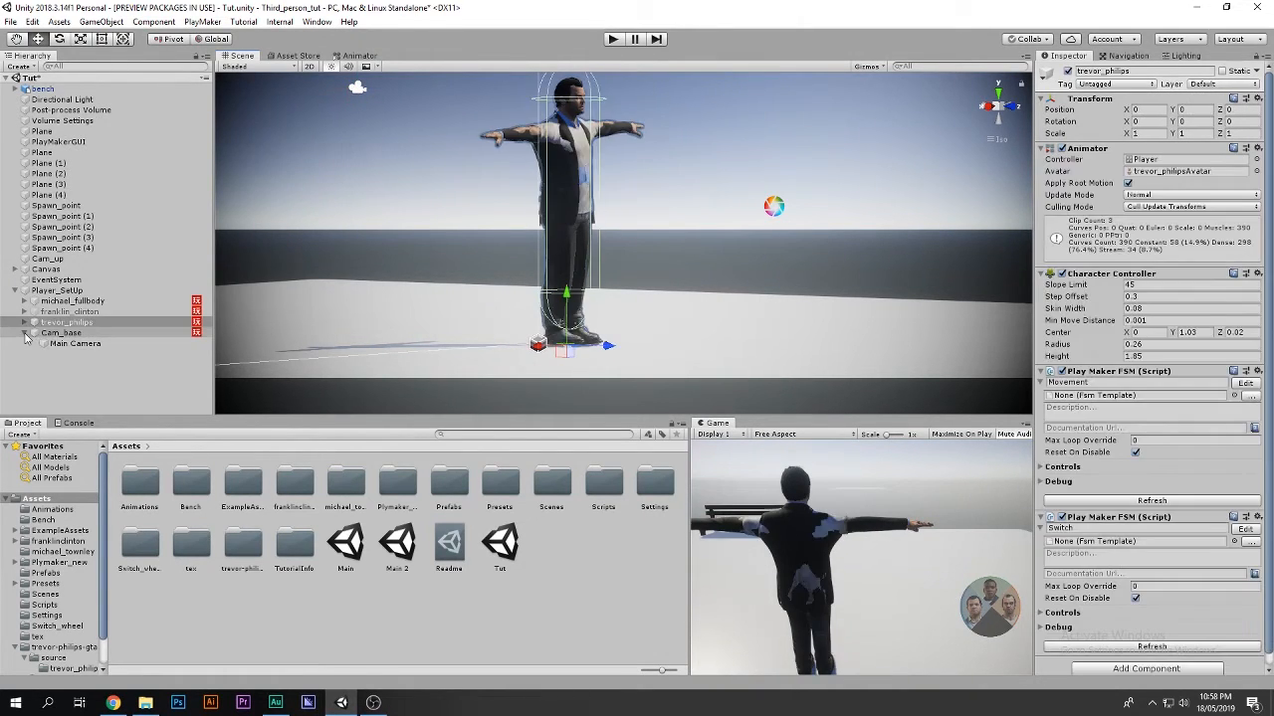
pyautogui.hotkey('ctrl', 'z')
pyautogui.hotkey('ctrl', 'z')
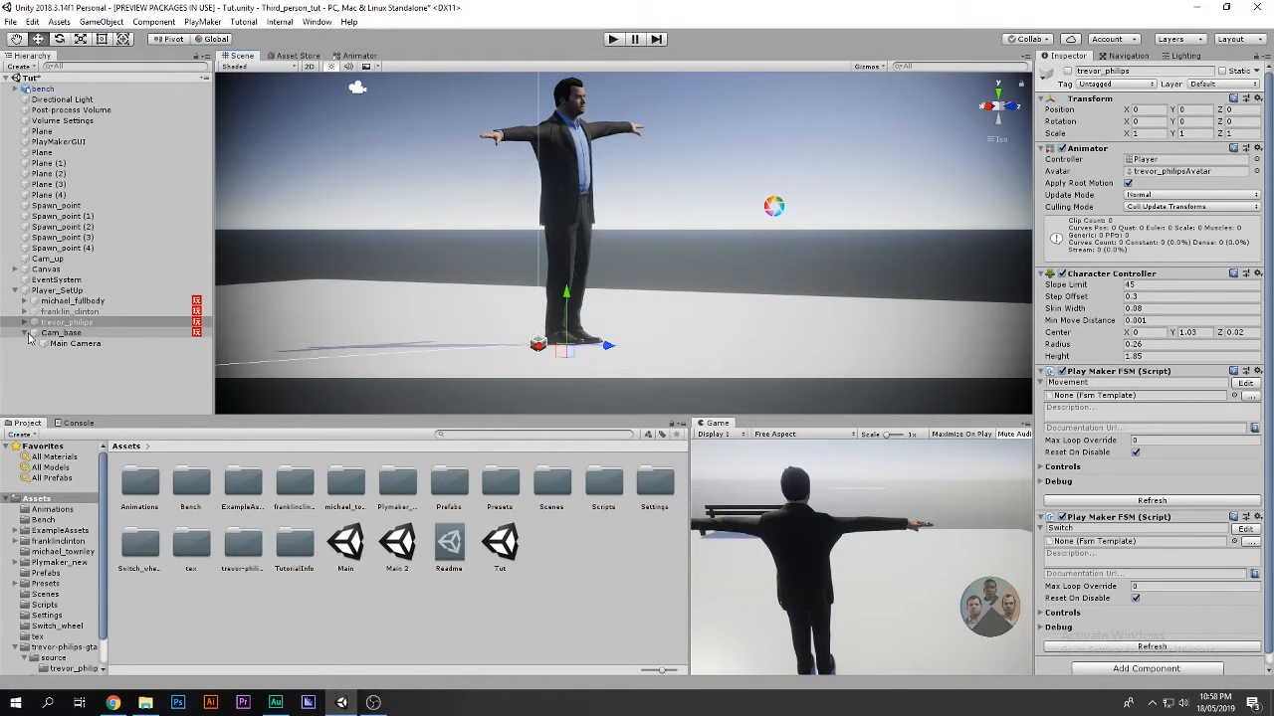
pyautogui.click(25, 334)
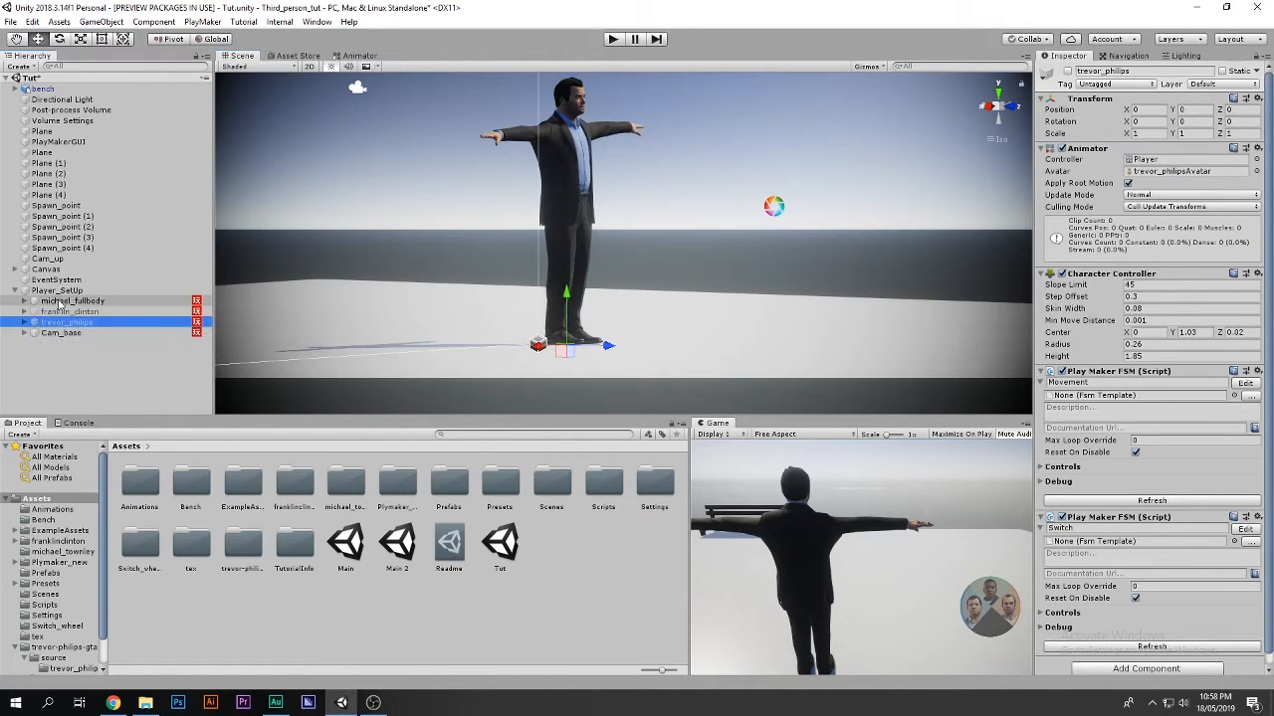
# Duplicate michael_fullbody and place the copy directly below the original inside Player_SetUp
pyautogui.click(60, 301)
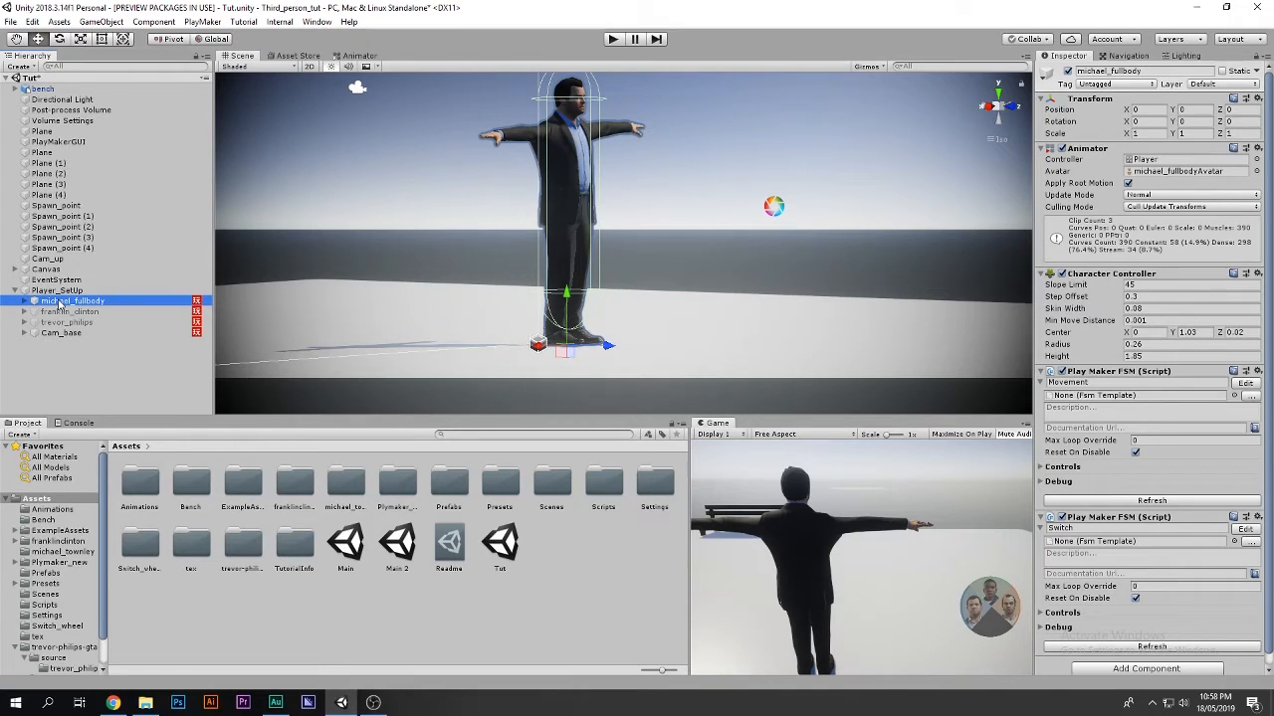
pyautogui.hotkey('ctrl', 'd')
pyautogui.moveTo(53, 343); pyautogui.dragTo(84, 314)
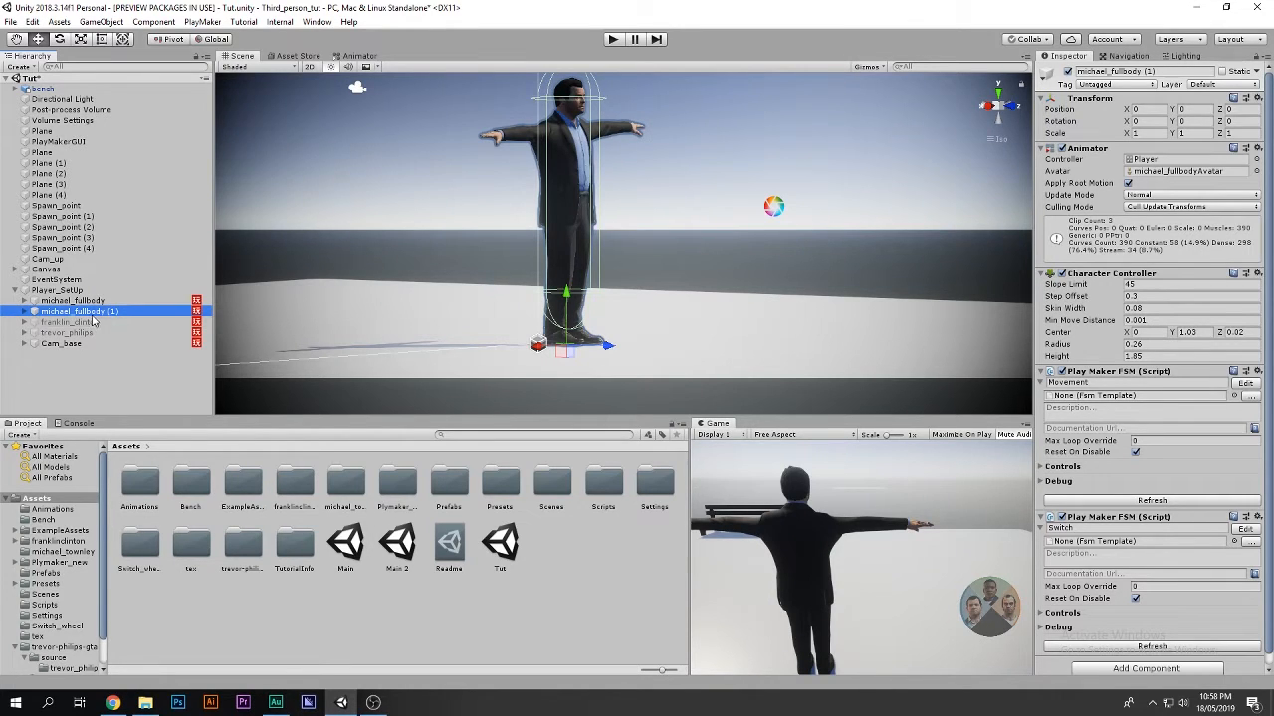
# Switch to Chrome, open the channel's video "How To Make Character Switch System like GTA In Unity For Android" in a new tab, and close the channel tab
pyautogui.click(106, 708)
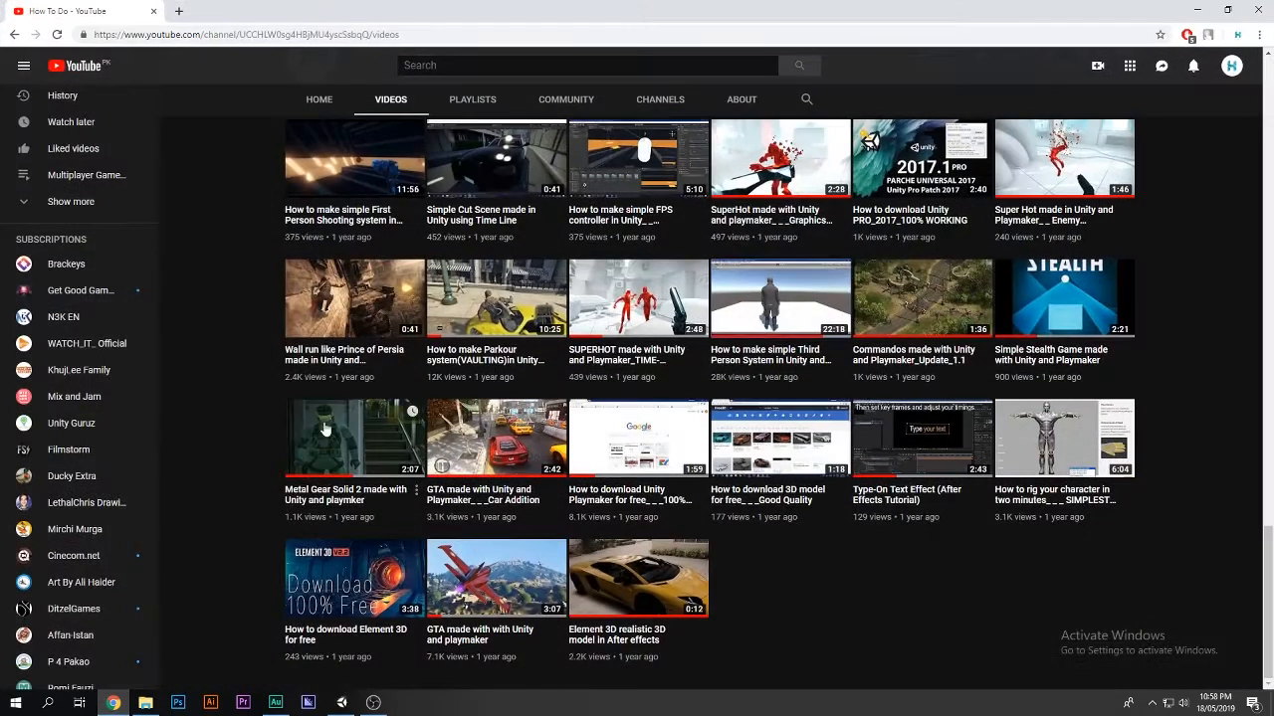
pyautogui.scroll(-10, 272, 481)
pyautogui.scroll(6, 272, 482)
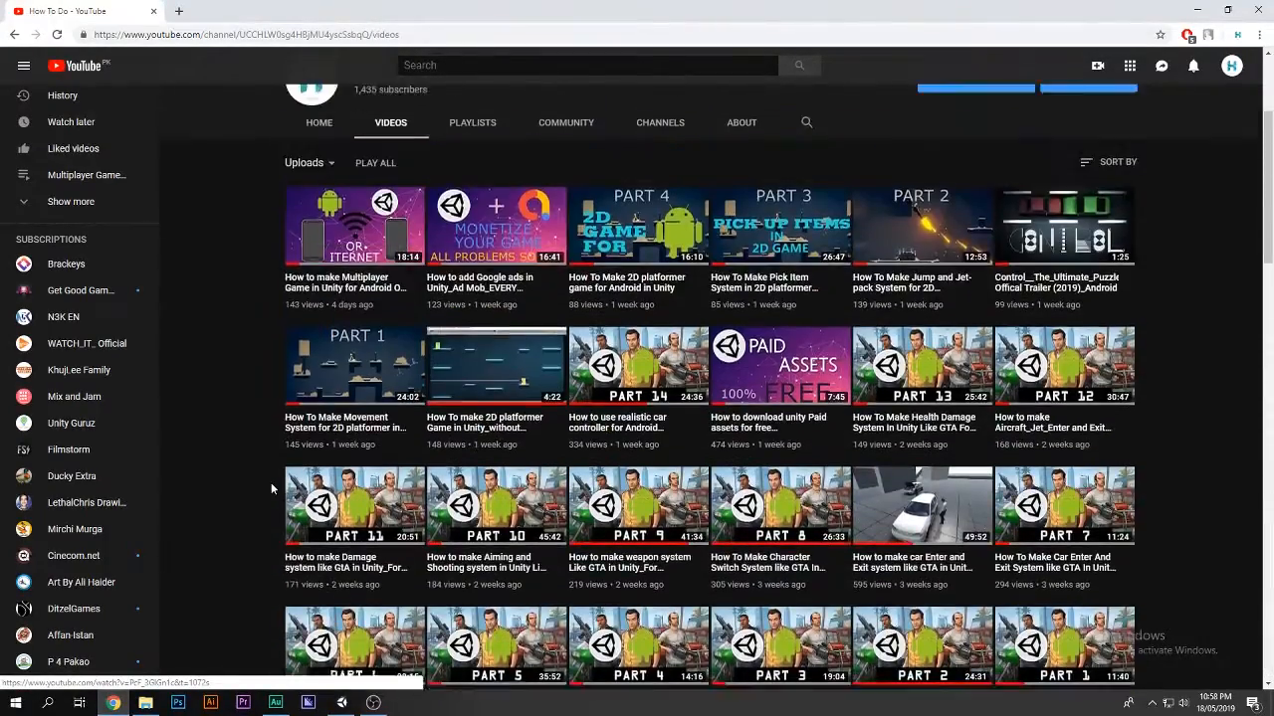
pyautogui.scroll(-5, 266, 483)
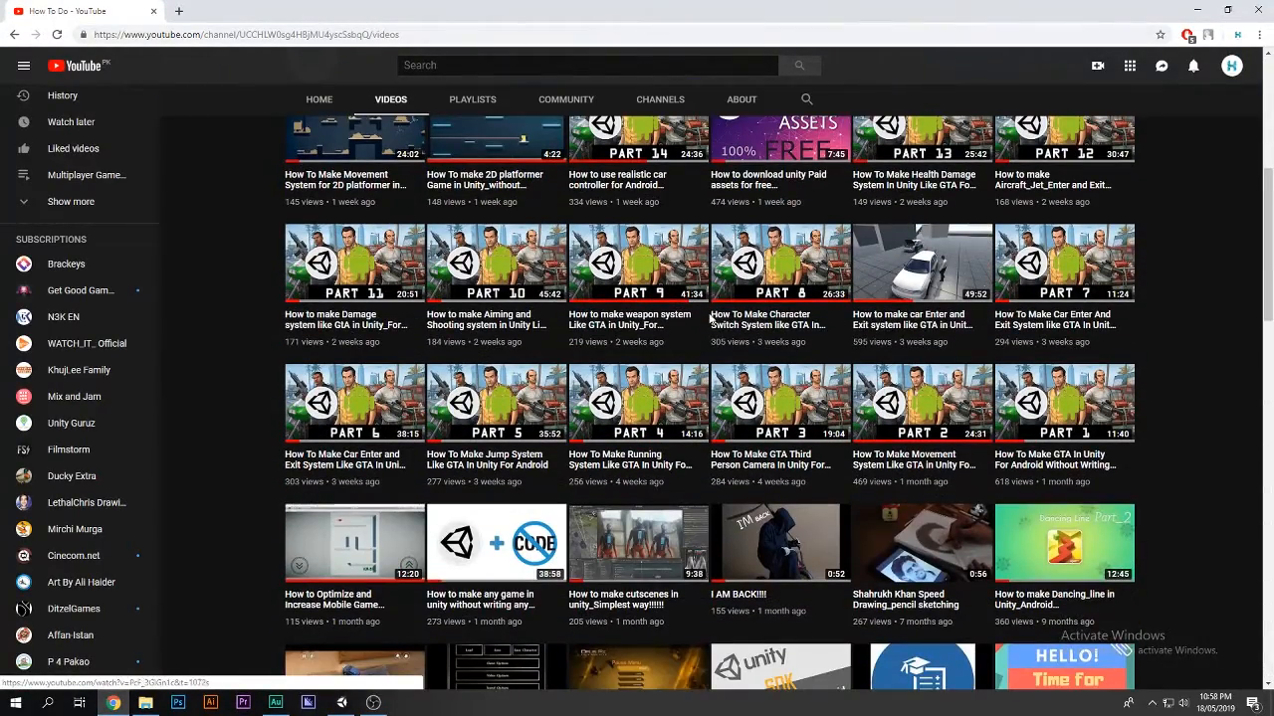
pyautogui.middleClick(780, 264)
pyautogui.click(244, 11)
pyautogui.click(149, 11)
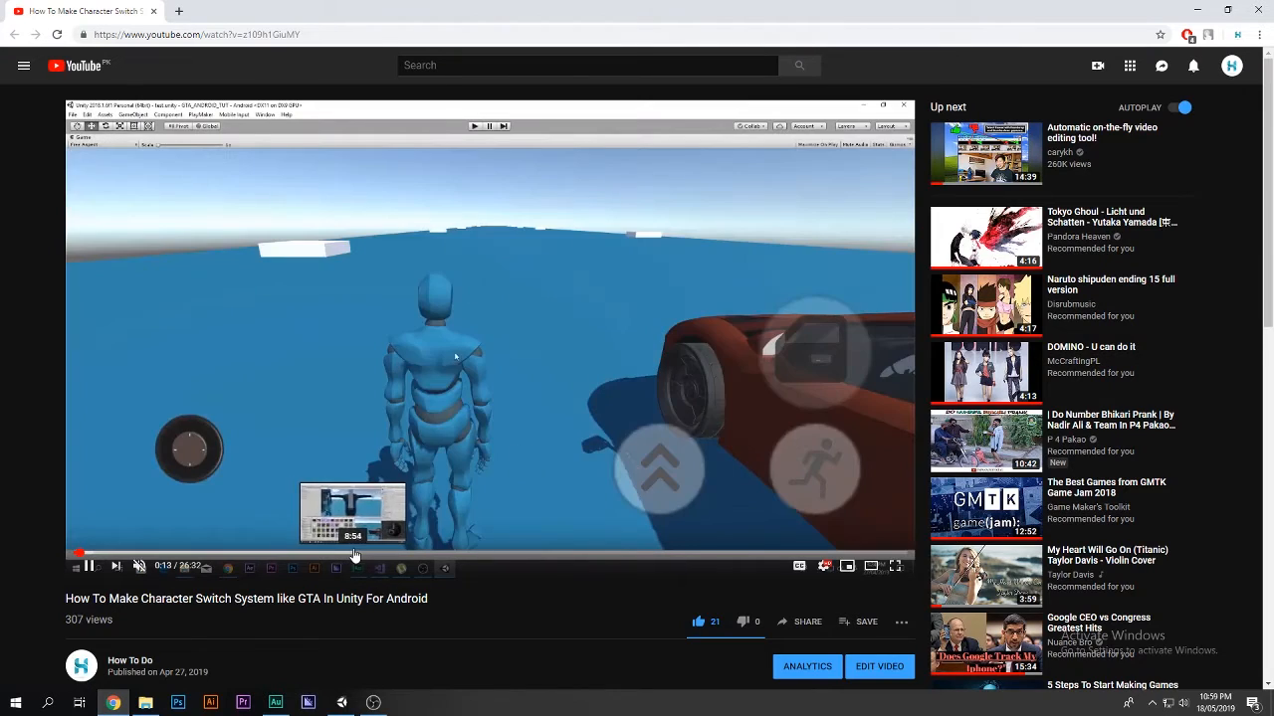
# Skip ahead through the video's section on the Michael model, as far as about 11:20
pyautogui.click(343, 554)
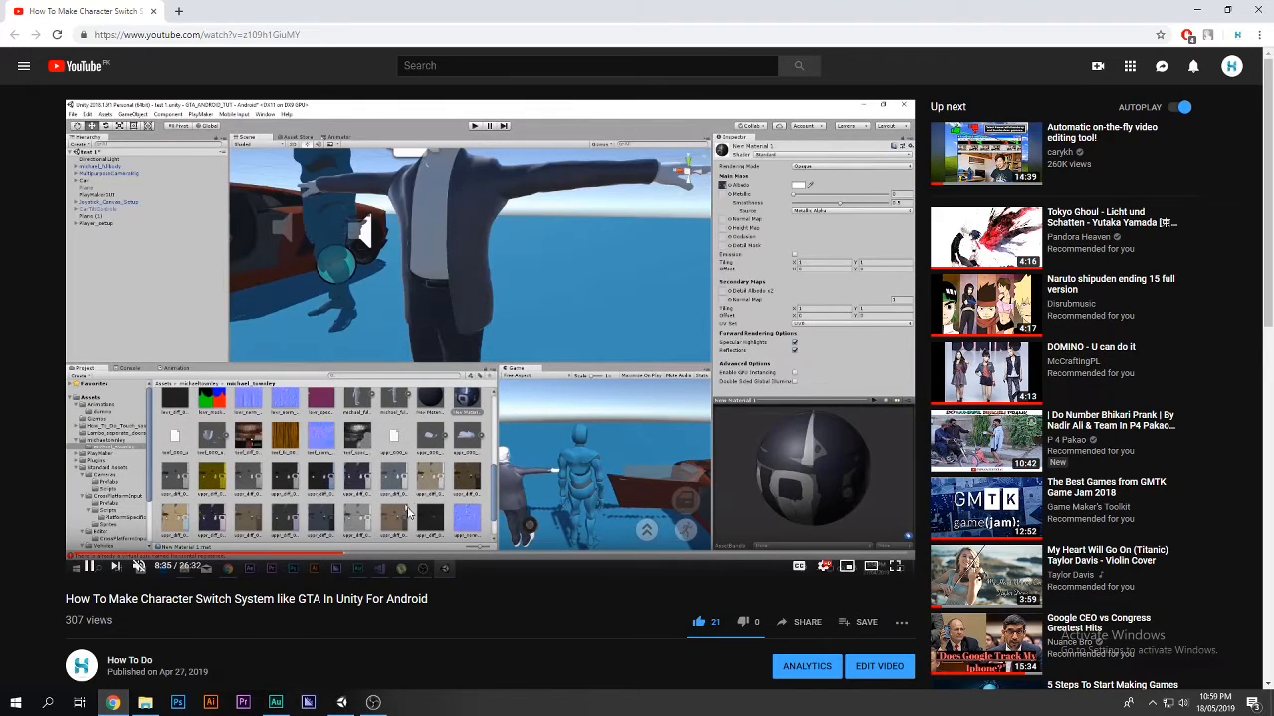
pyautogui.click(373, 555)
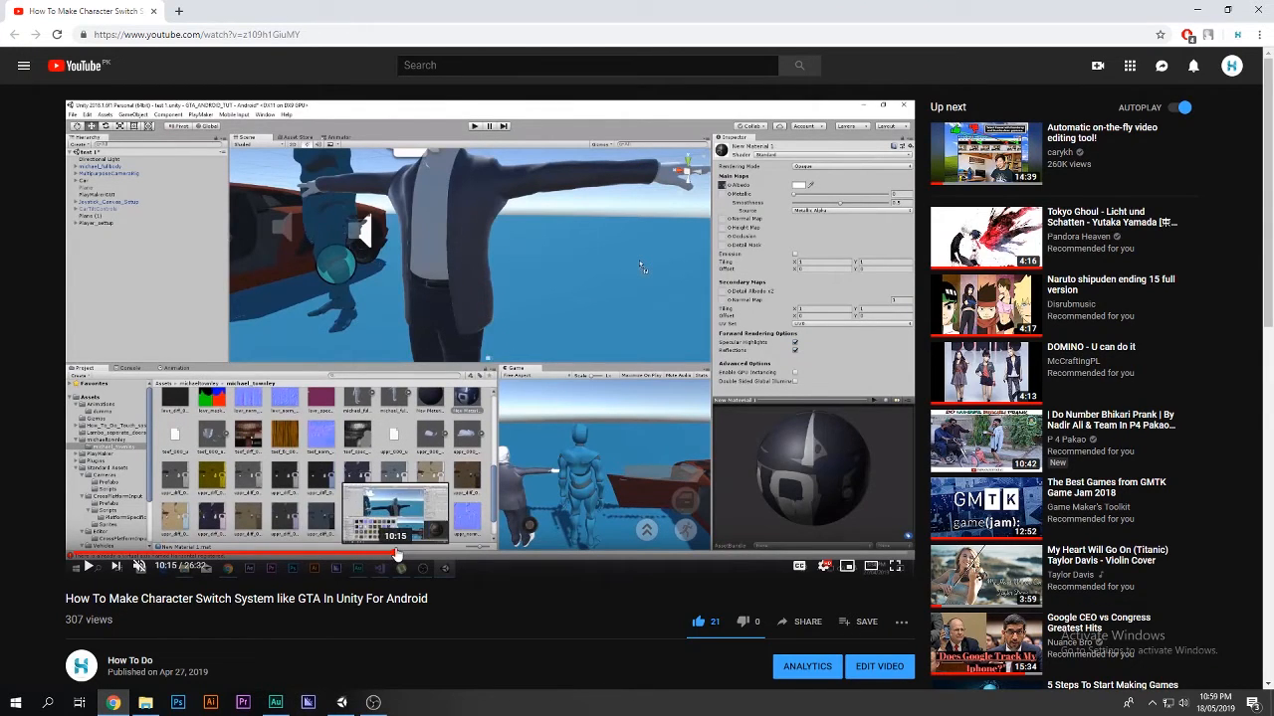
pyautogui.click(430, 553)
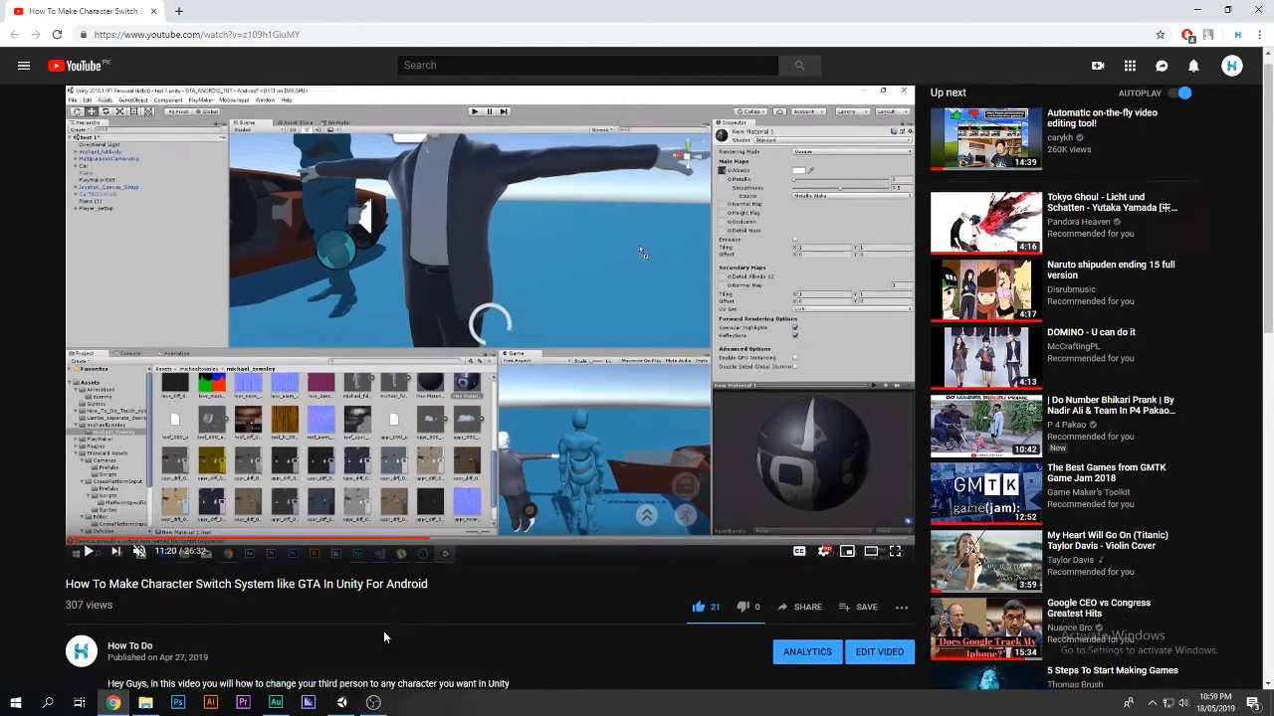
# Expand the video's description, highlight the Michael 3D model download line, and return to the player
pyautogui.scroll(-3, 158, 499)
pyautogui.click(139, 476)
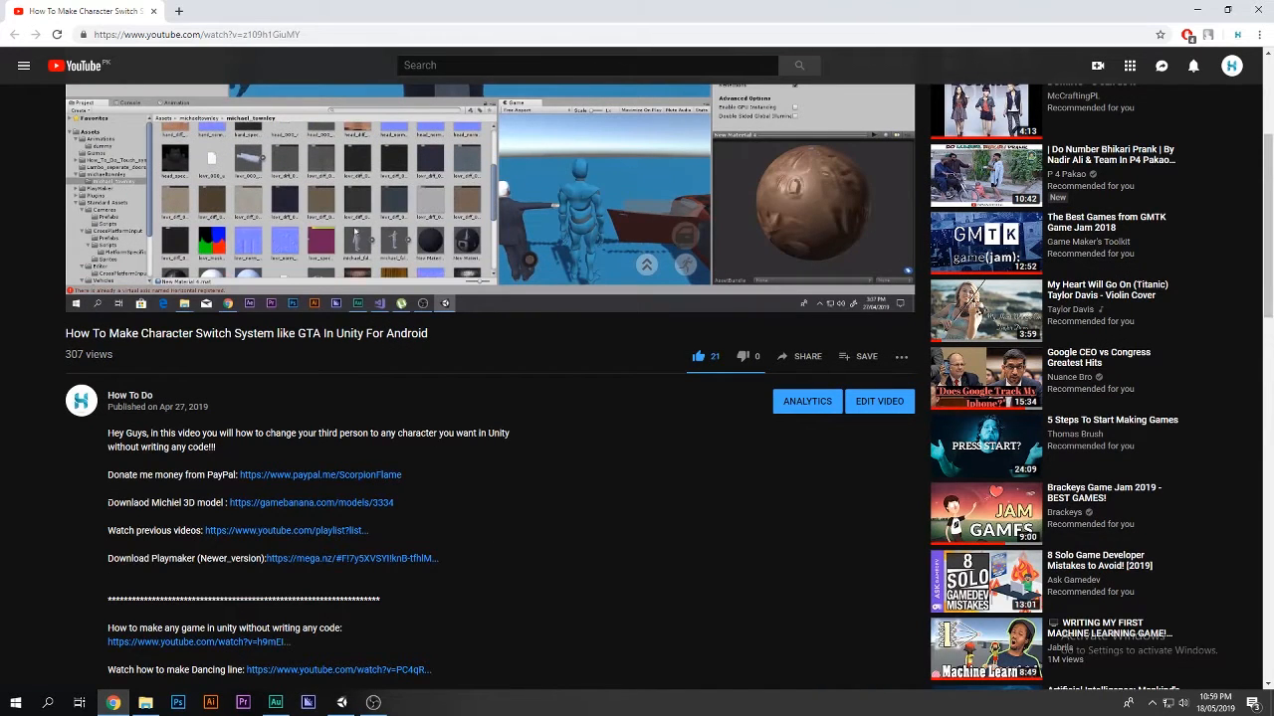
pyautogui.moveTo(108, 506); pyautogui.dragTo(496, 512)
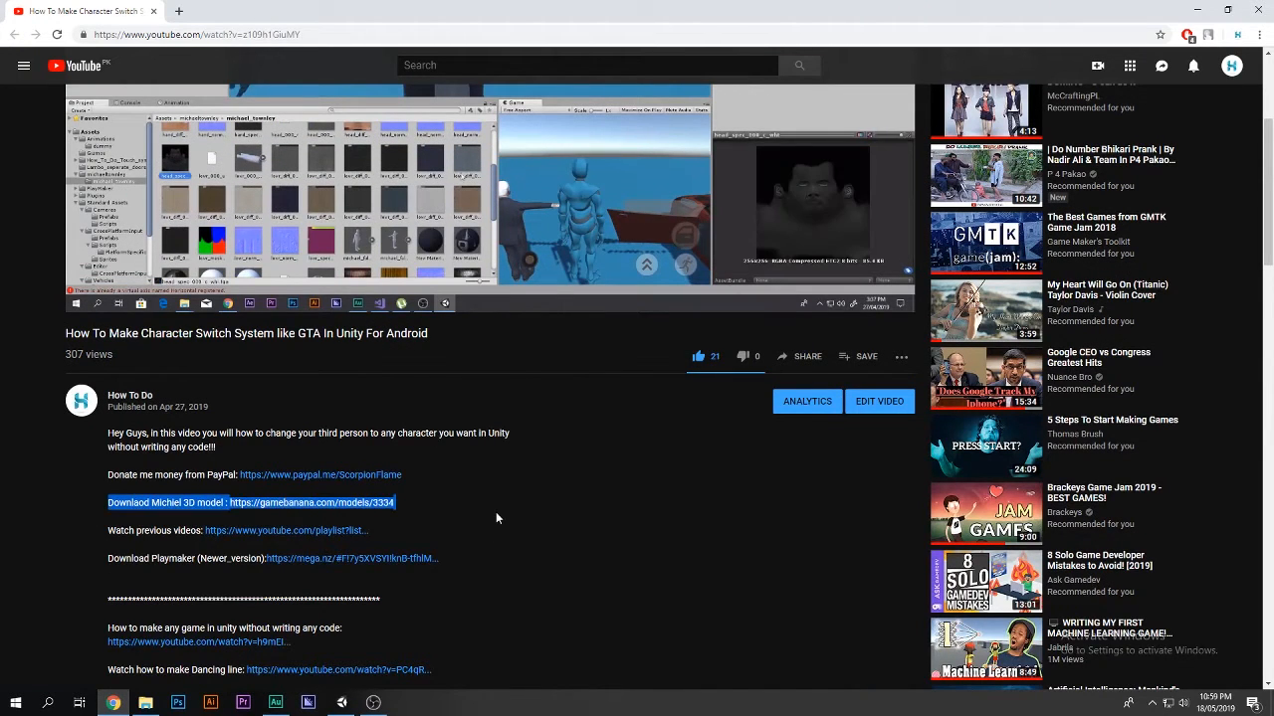
pyautogui.click(496, 511)
pyautogui.scroll(3, 495, 512)
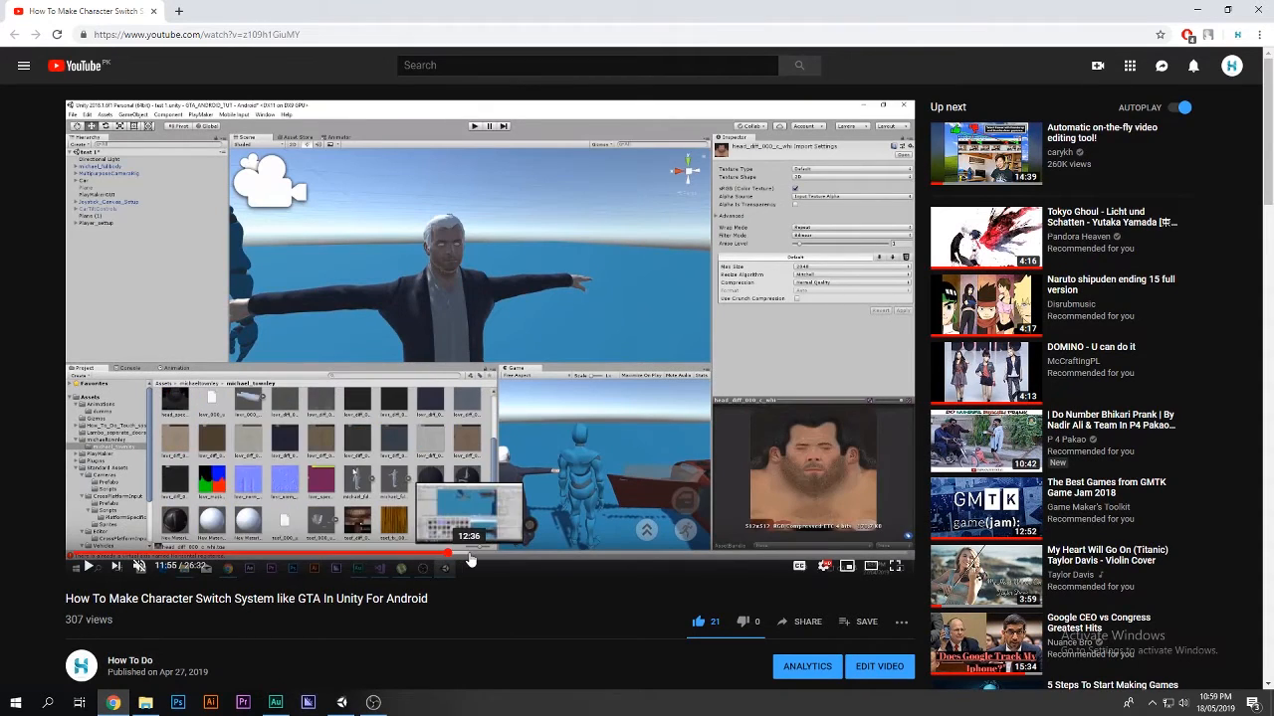
# Skip ahead in the video to about 12:36, pause it, and return to the Unity scene
pyautogui.click(469, 554)
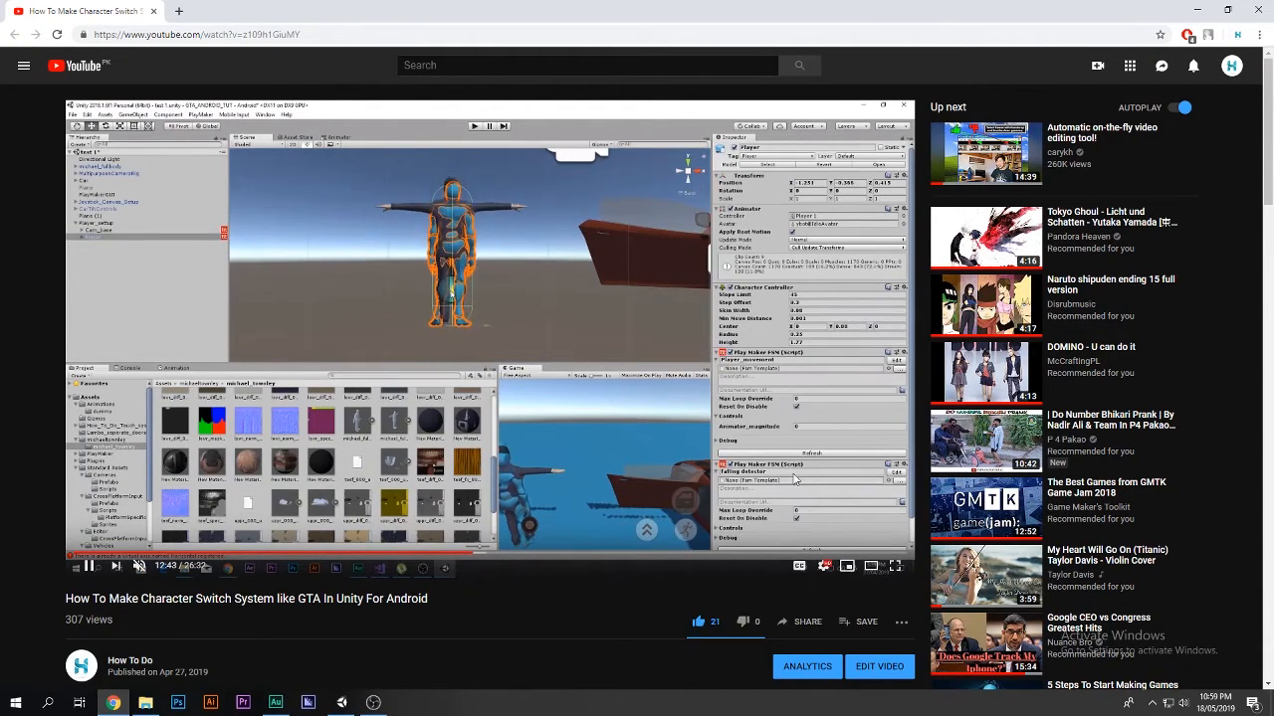
pyautogui.click(97, 233)
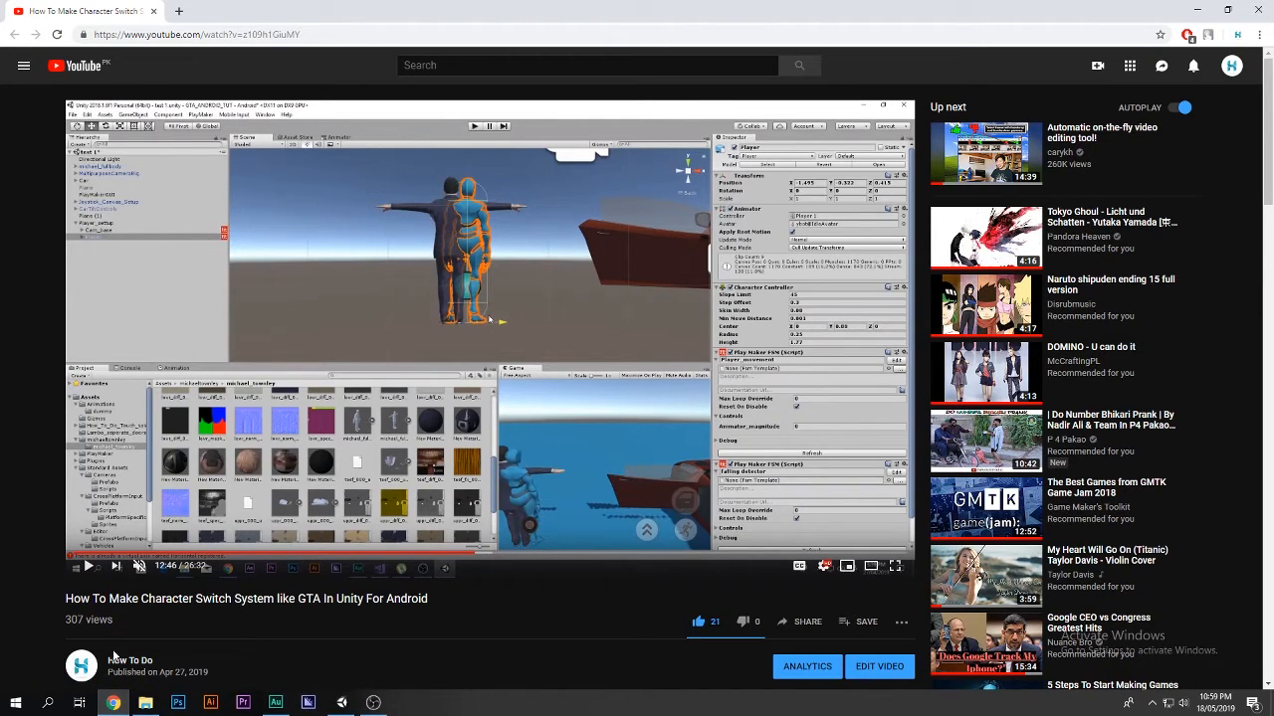
pyautogui.click(118, 661)
pyautogui.click(1197, 9)
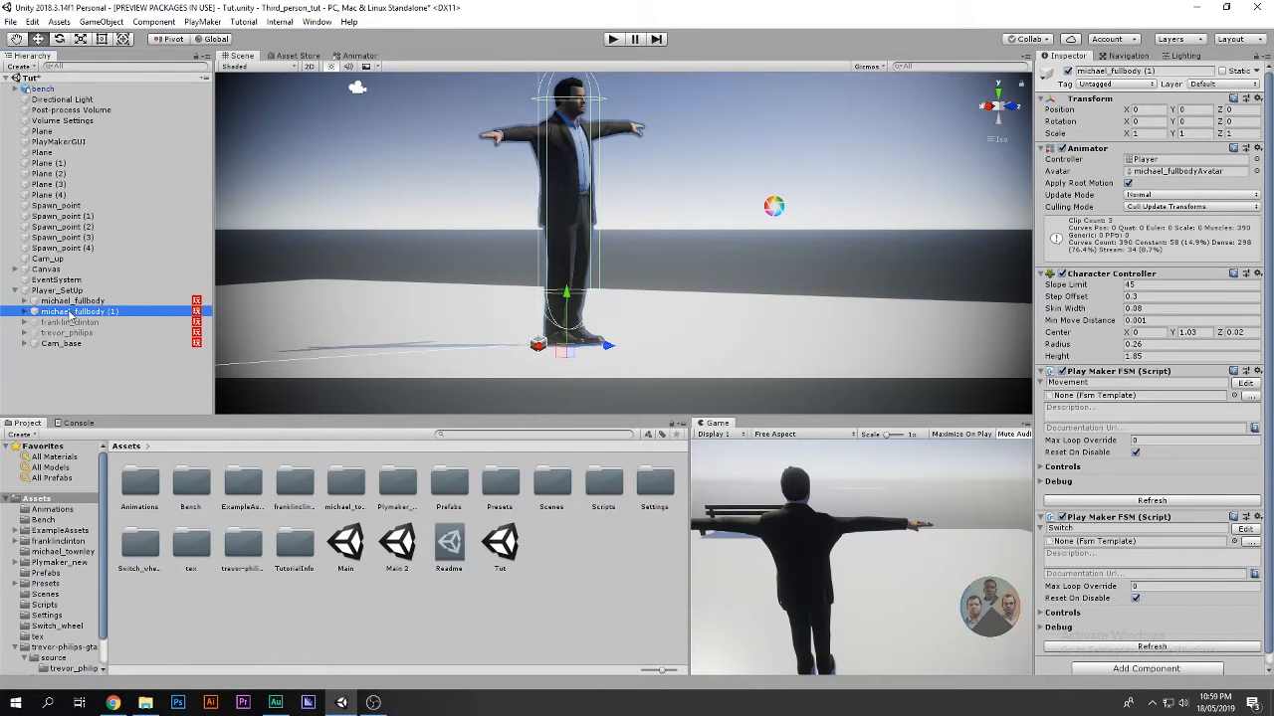
# Delete the duplicated character michael_fullbody (1) from Player_SetUp, keeping the original michael_fullbody
pyautogui.moveTo(55, 303); pyautogui.dragTo(57, 307)
pyautogui.press('Delete')
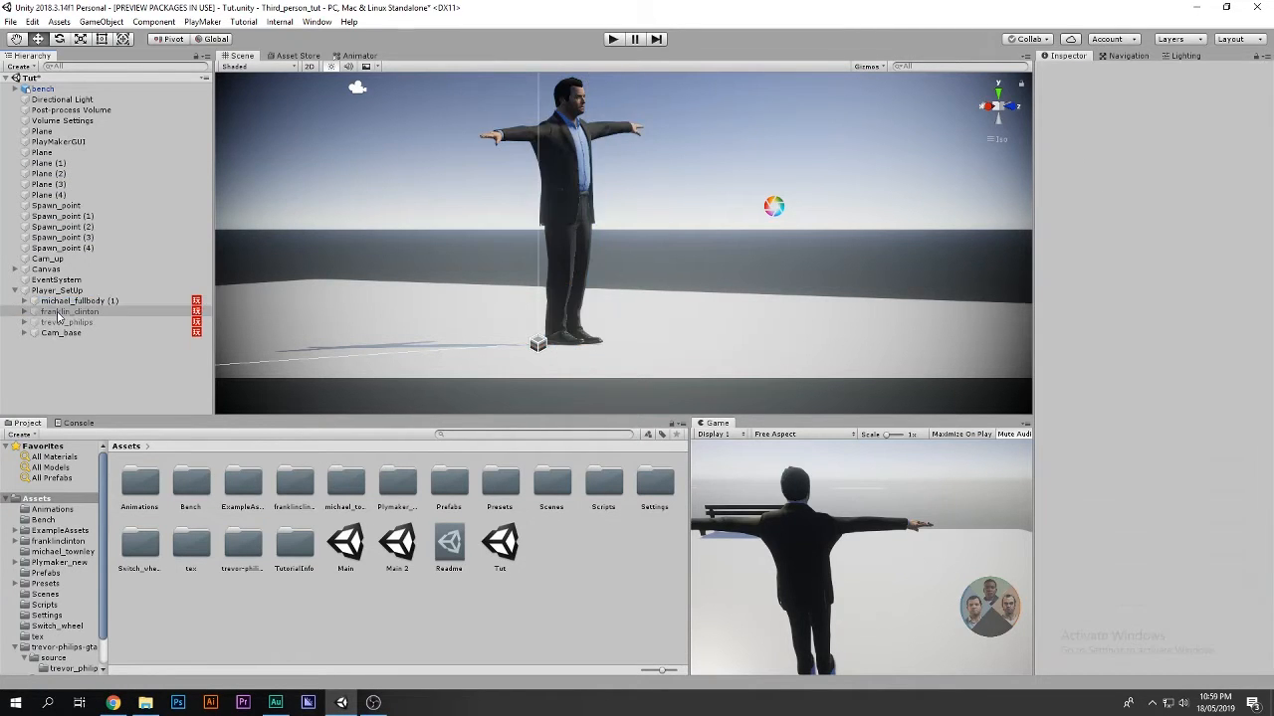
pyautogui.hotkey('ctrl', 'z')
pyautogui.click(59, 312)
pyautogui.press('Delete')
# Activate franklin_clinton, view it overlapping the Michael model from the front, and deactivate it again
pyautogui.click(69, 302)
pyautogui.click(69, 313)
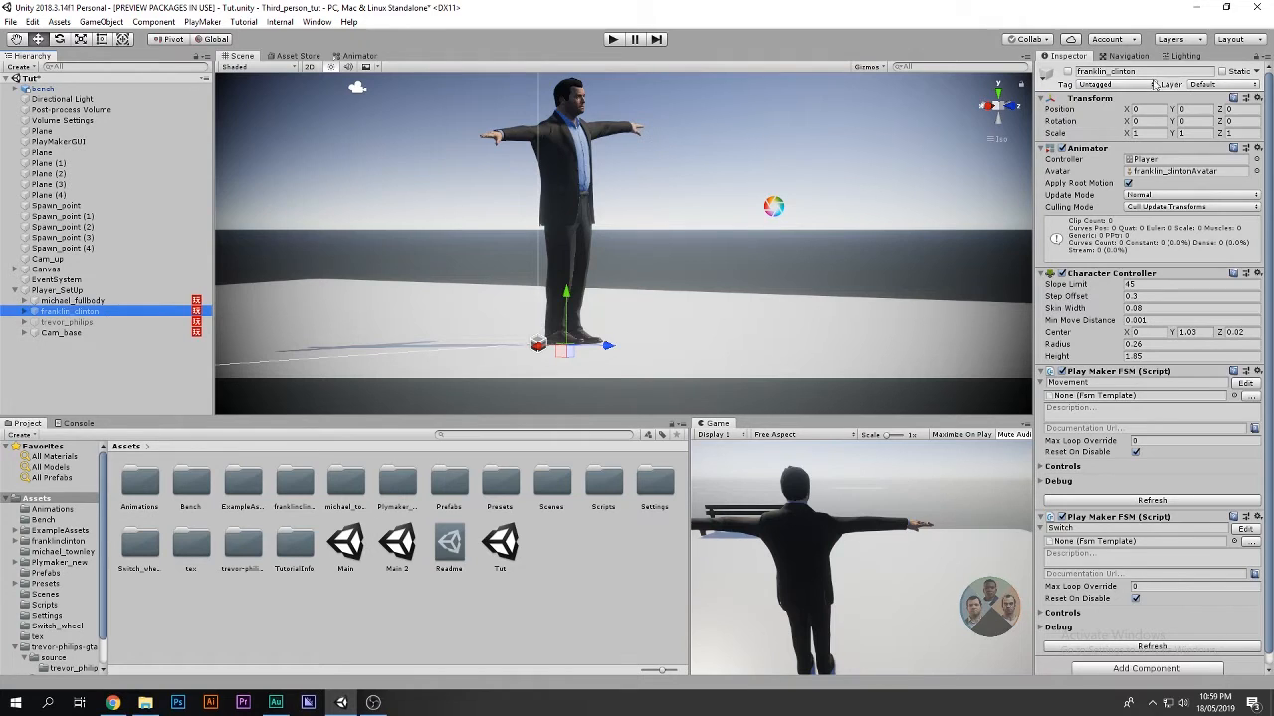
pyautogui.click(1066, 72)
pyautogui.keyDown('alt'); pyautogui.moveTo(669, 178); pyautogui.dragTo(470, 209); pyautogui.keyUp('alt')
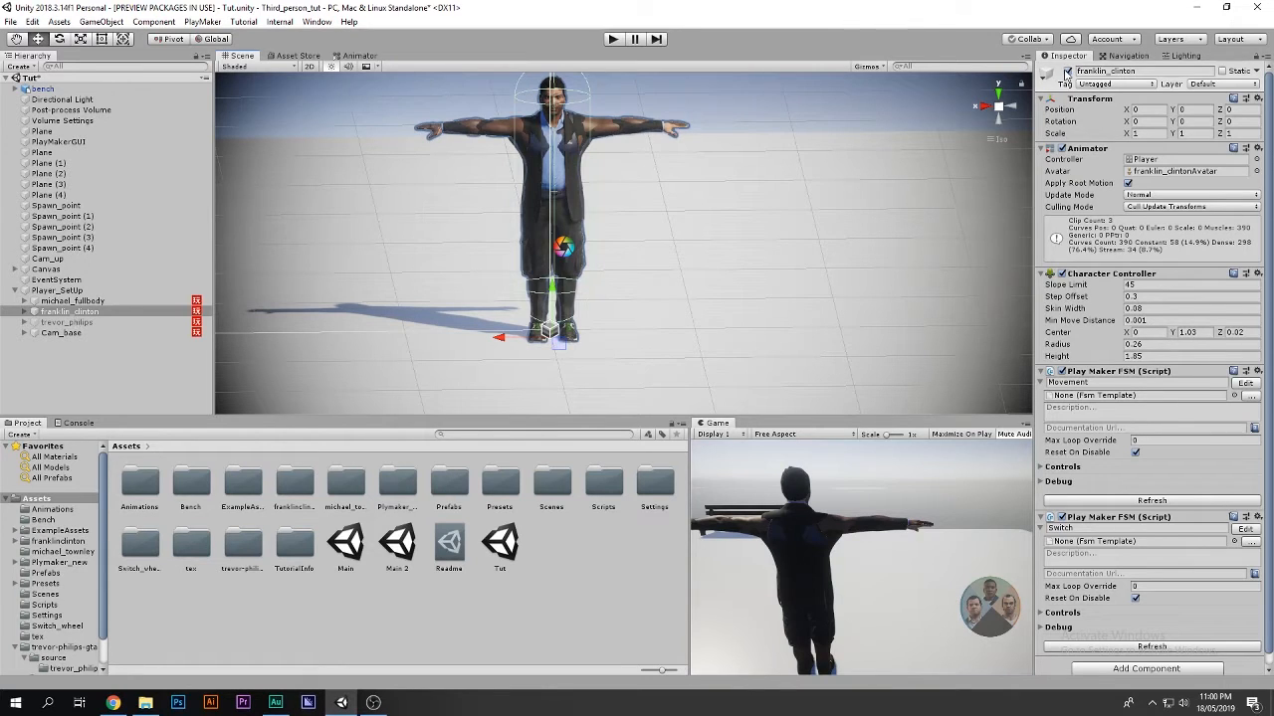
pyautogui.click(1067, 71)
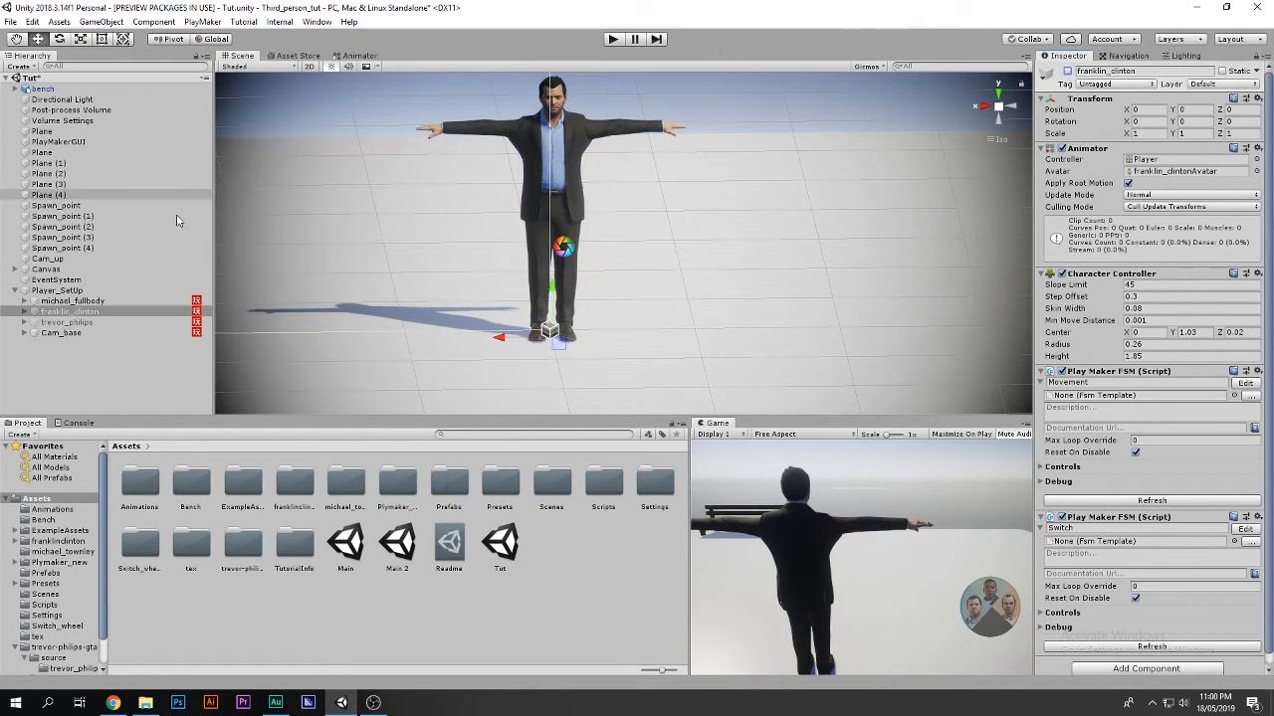
pyautogui.doubleClick(38, 310)
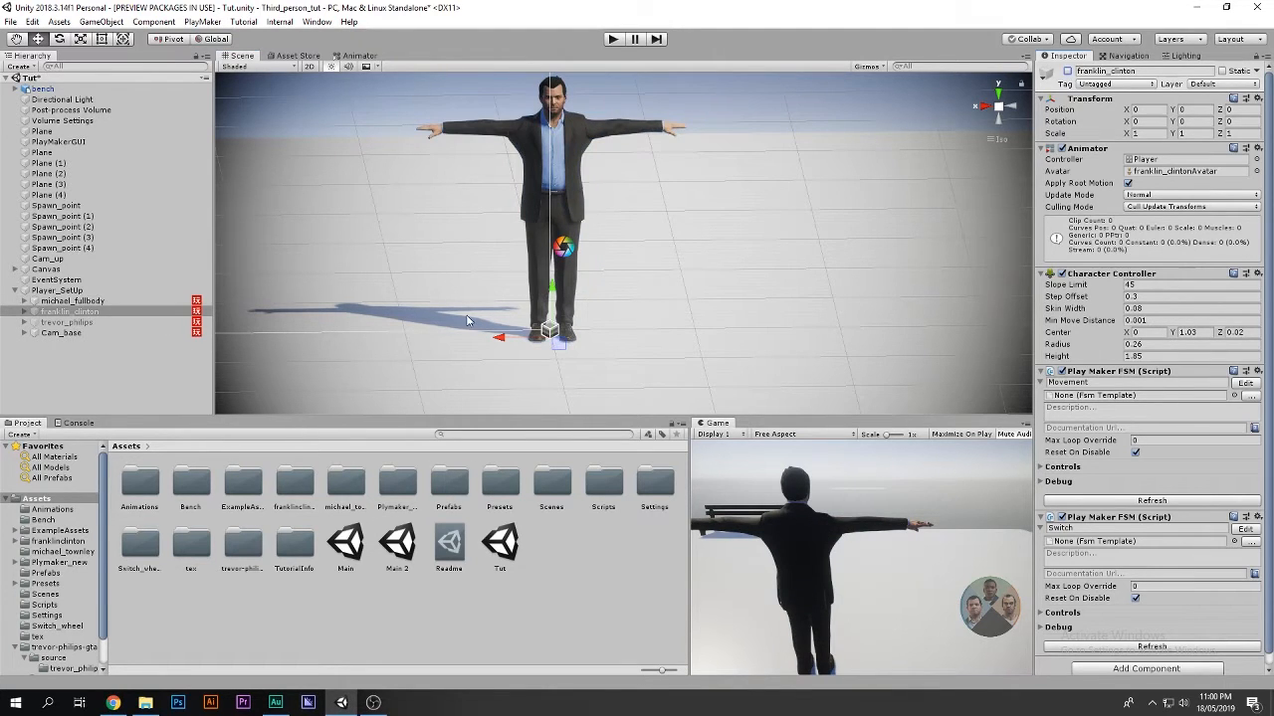
# Delete all the spawn points, from Spawn_point through Spawn_point (4)
pyautogui.click(60, 248)
pyautogui.click(72, 206)
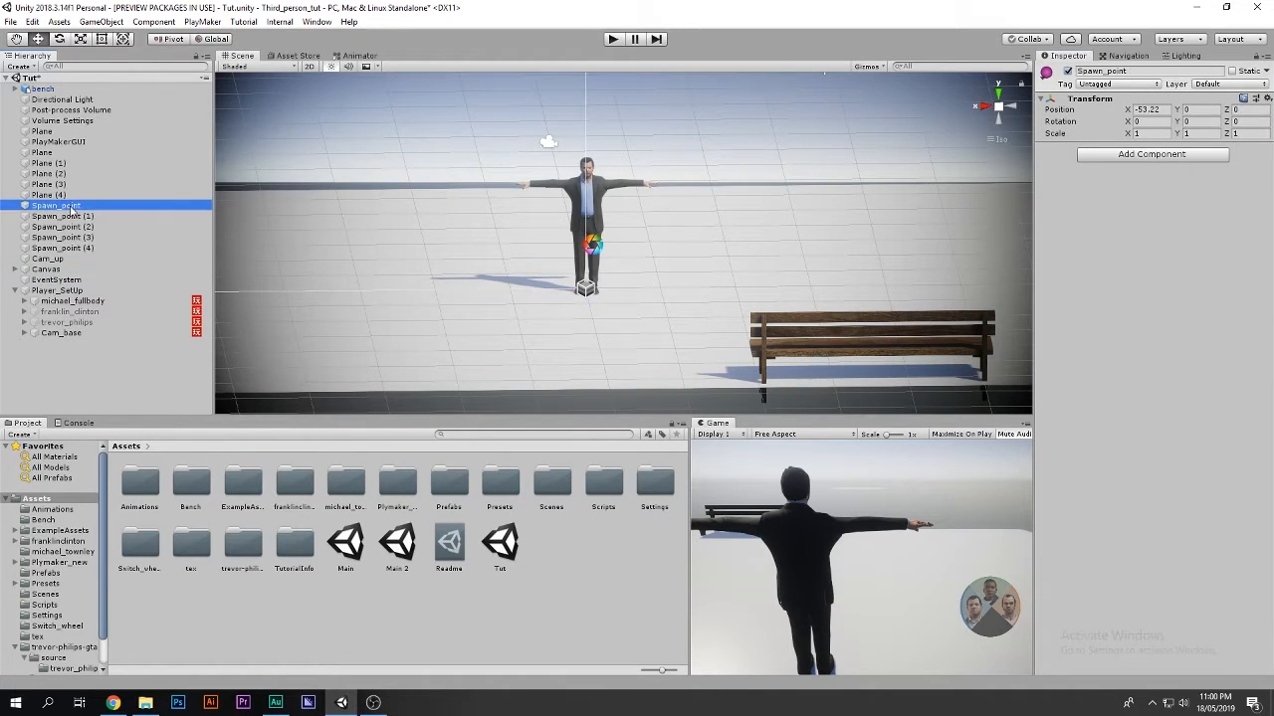
pyautogui.keyDown('shift'); pyautogui.click(63, 249); pyautogui.keyUp('shift')
pyautogui.press('Delete')
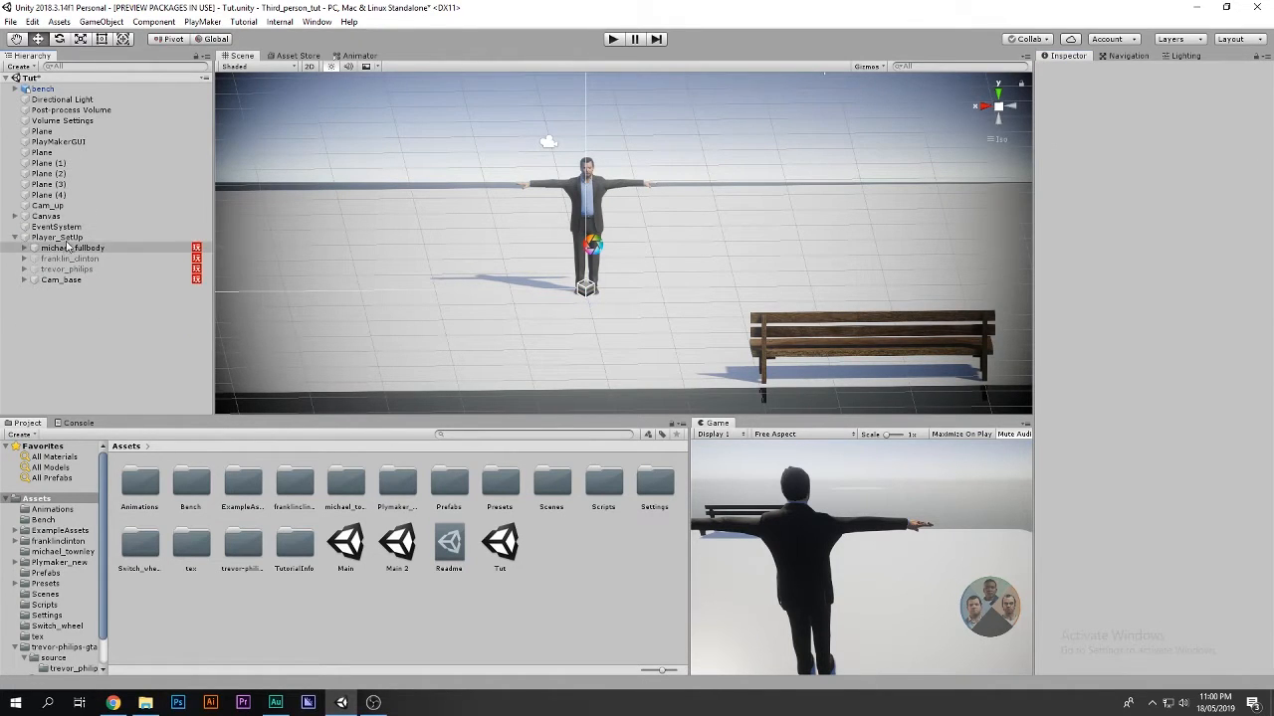
# Activate the franklin_clinton and trevor_philips characters in Player_SetUp
pyautogui.click(88, 196)
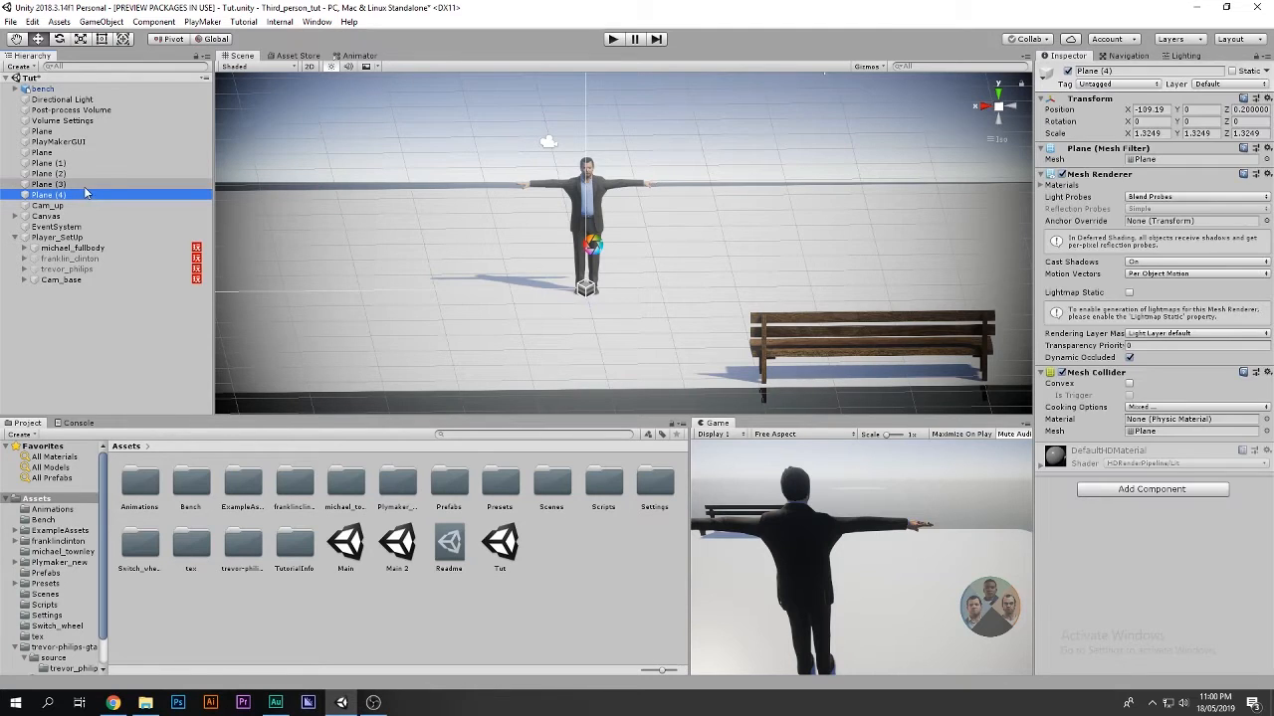
pyautogui.scroll(-2, 647, 194)
pyautogui.scroll(-3, 652, 204)
pyautogui.scroll(3, 642, 214)
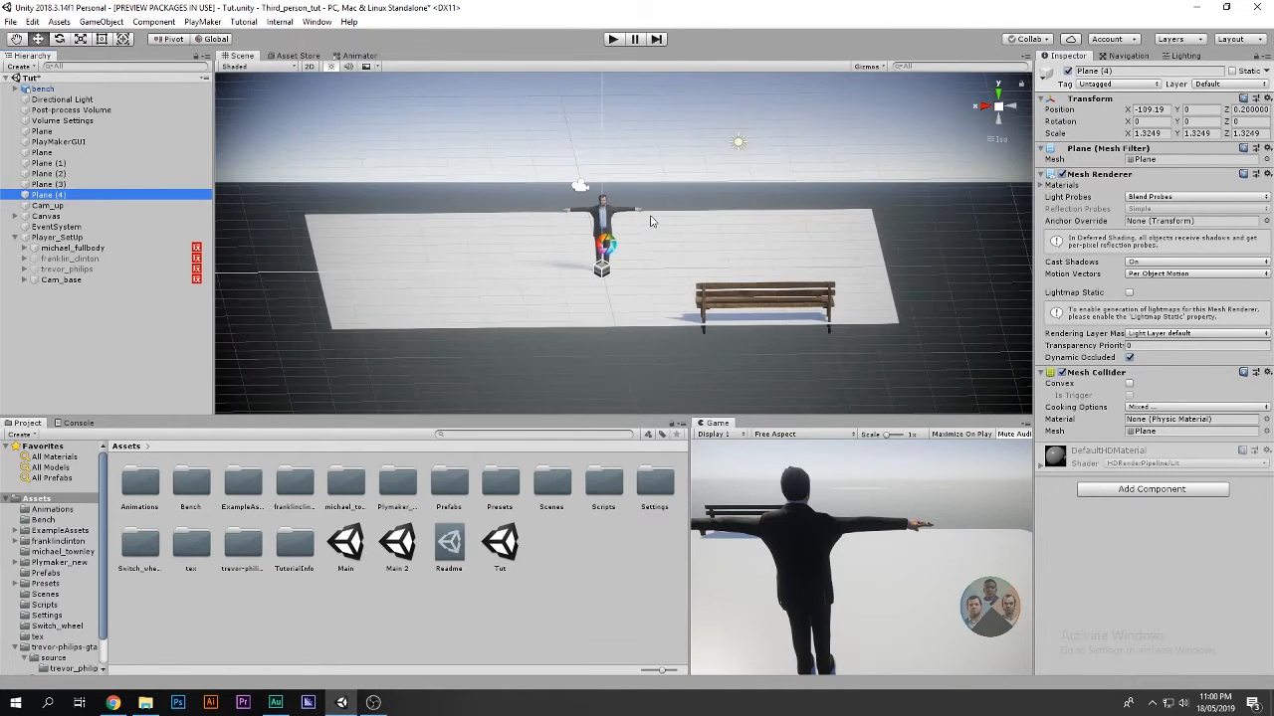
pyautogui.click(67, 259)
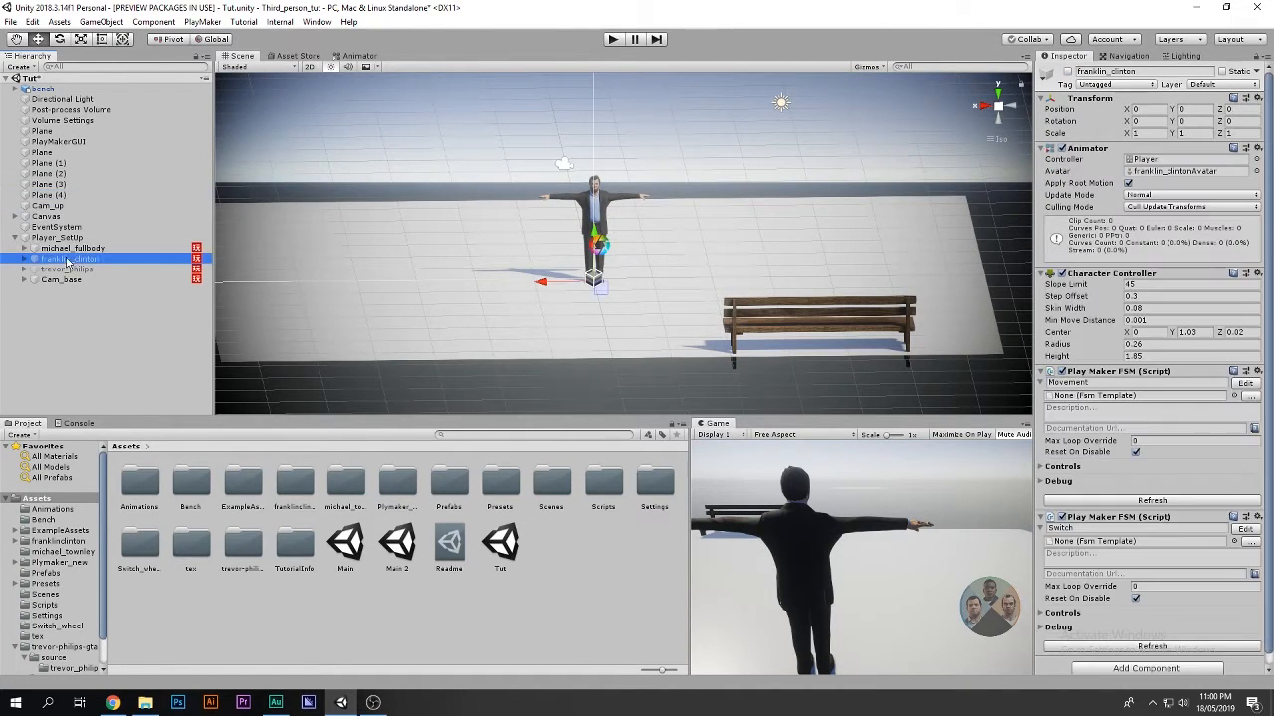
pyautogui.click(1068, 71)
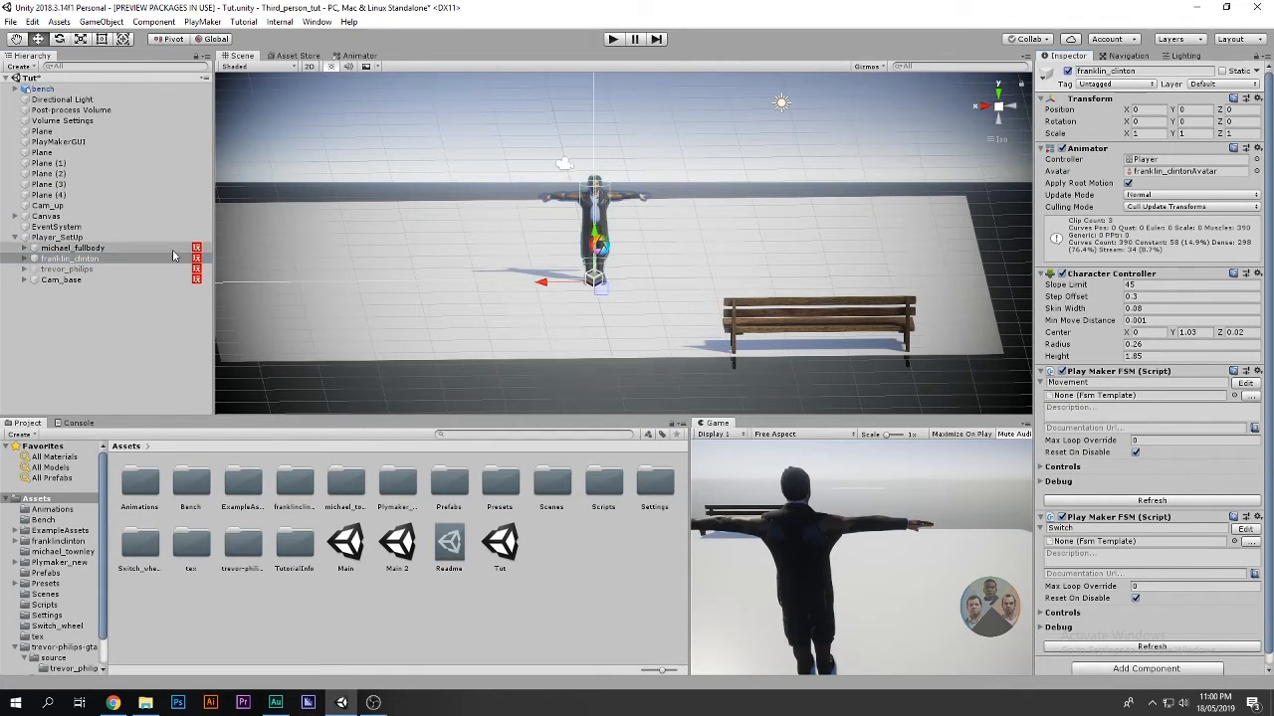
pyautogui.click(149, 270)
pyautogui.click(1068, 71)
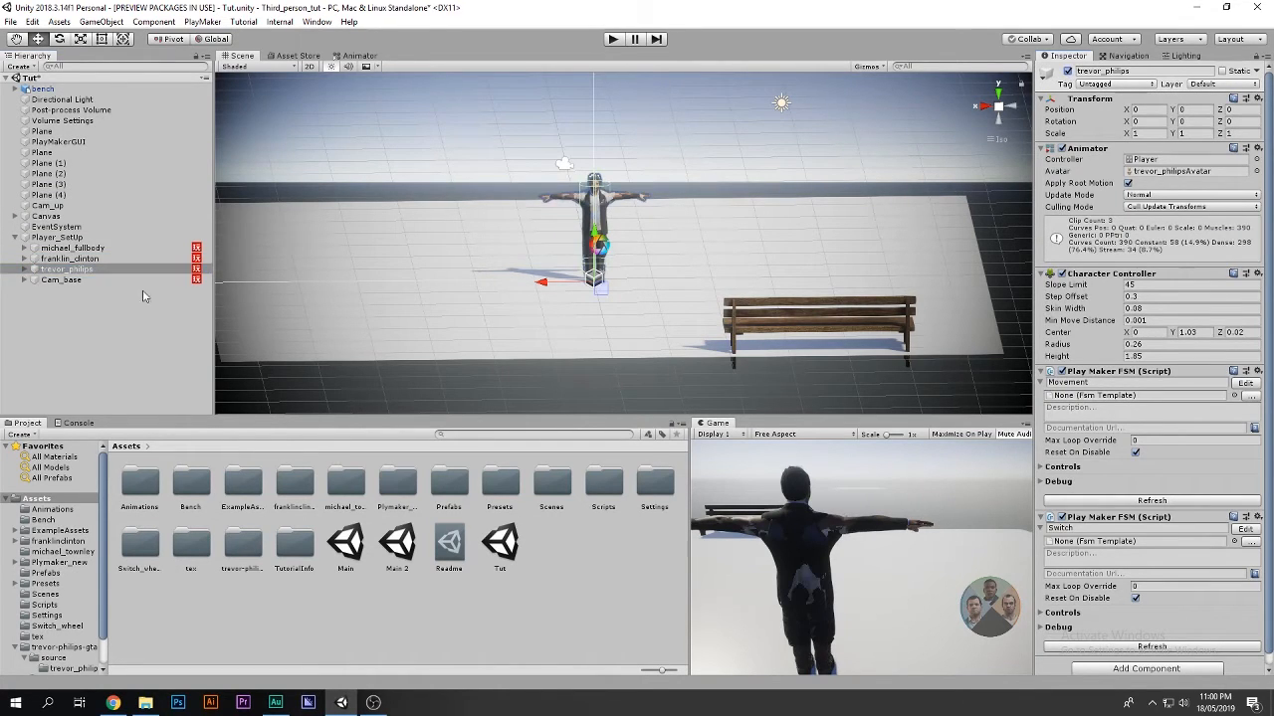
# In the top view, move franklin_clinton onto the middle plane of the far row, at about X -52.9, Z 55.5
pyautogui.click(88, 258)
pyautogui.click(1000, 92)
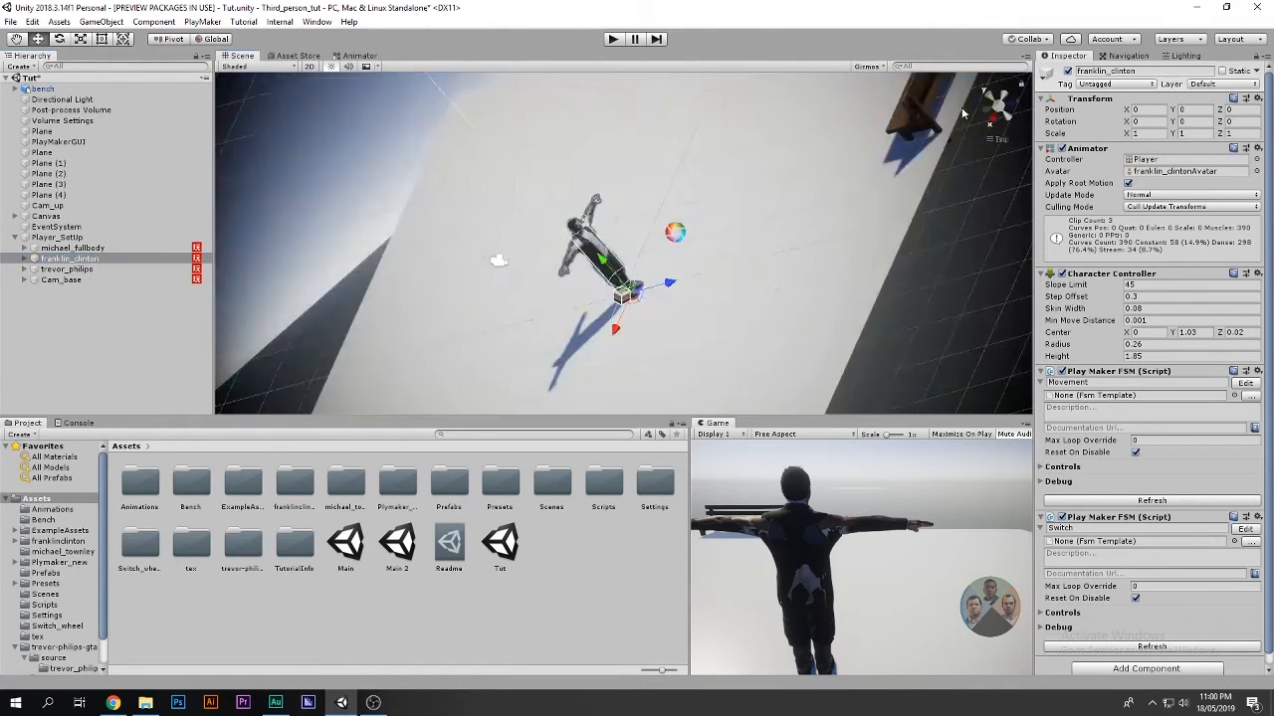
pyautogui.scroll(-10, 590, 264)
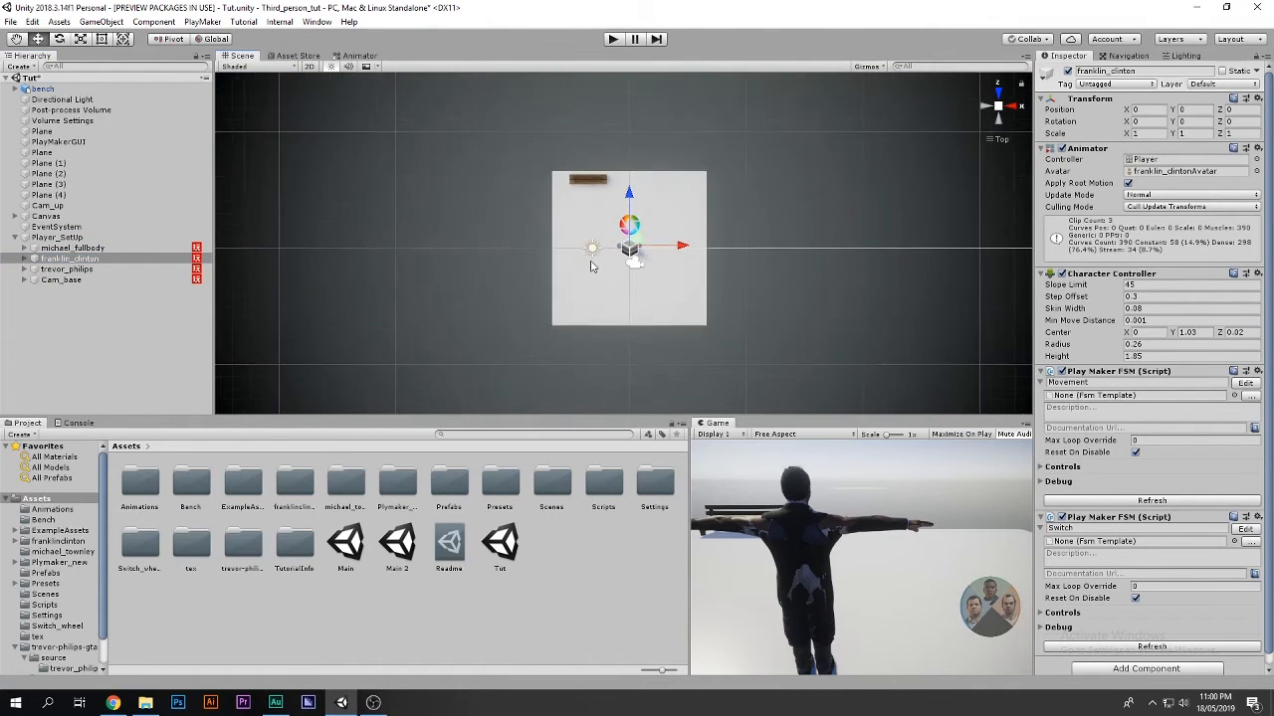
pyautogui.moveTo(590, 260); pyautogui.dragTo(646, 305, button='middle')
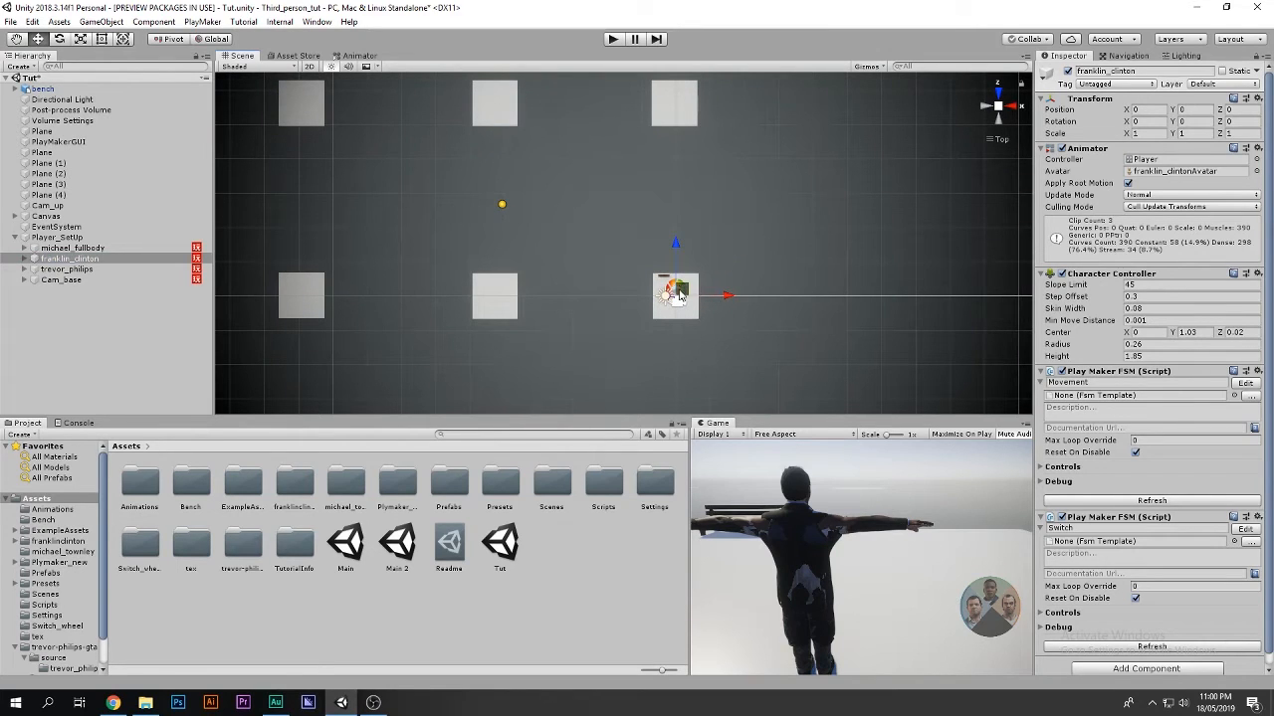
pyautogui.moveTo(681, 295); pyautogui.dragTo(501, 103)
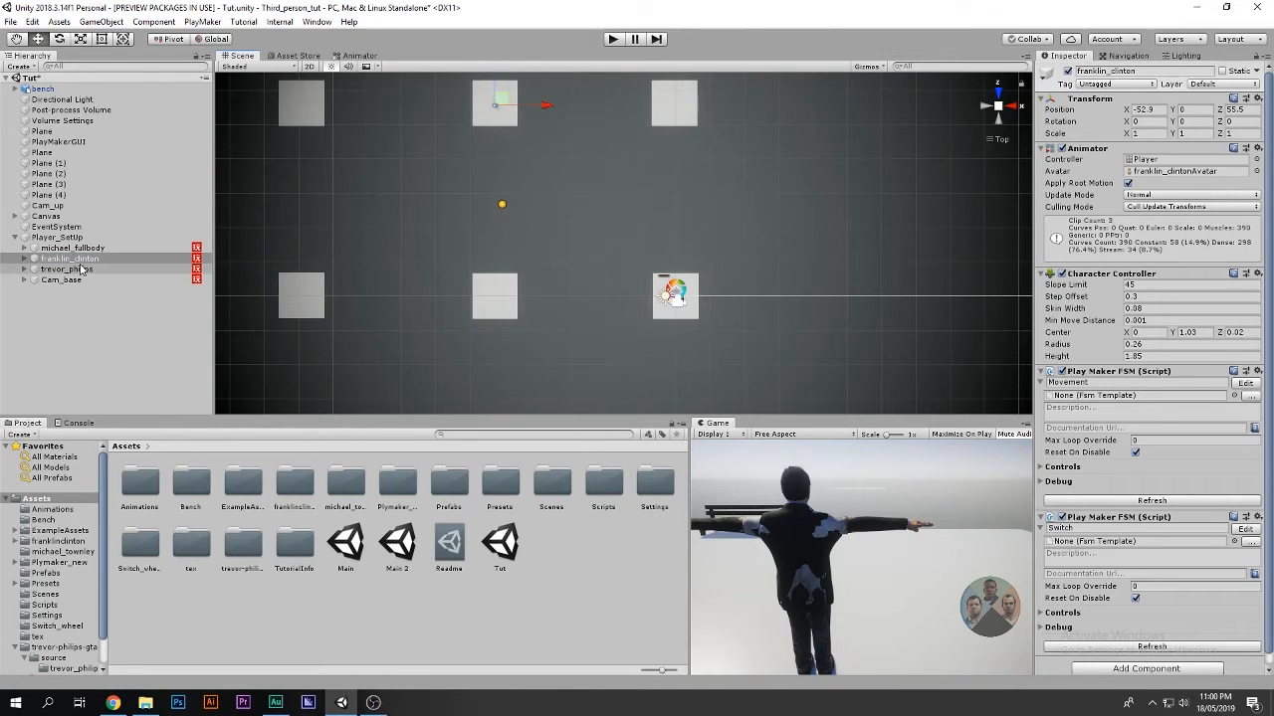
# Move trevor_philips onto the farthest plane in Michael's row, at about X -109.9, Z -0.3
pyautogui.click(69, 269)
pyautogui.moveTo(677, 298); pyautogui.dragTo(302, 297)
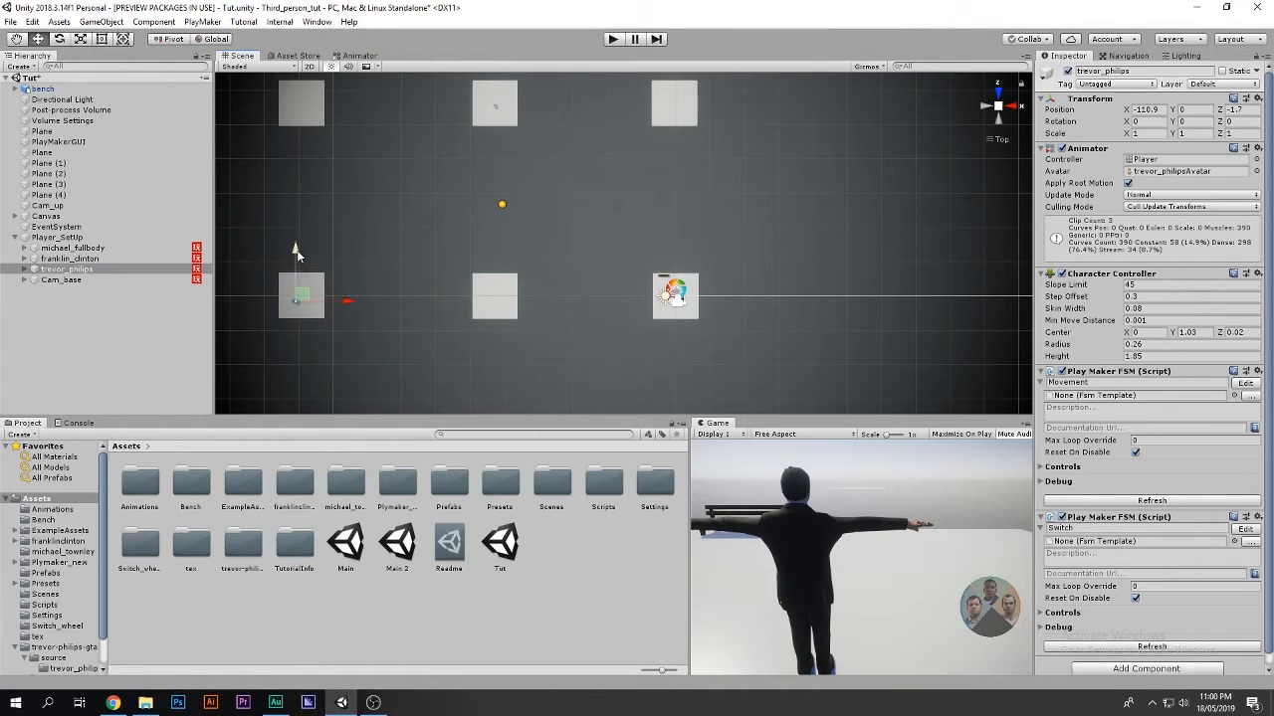
pyautogui.moveTo(296, 255); pyautogui.dragTo(295, 250)
# Examine where michael_fullbody, franklin_clinton and trevor_philips stand in the scene by selecting each in turn
pyautogui.click(88, 248)
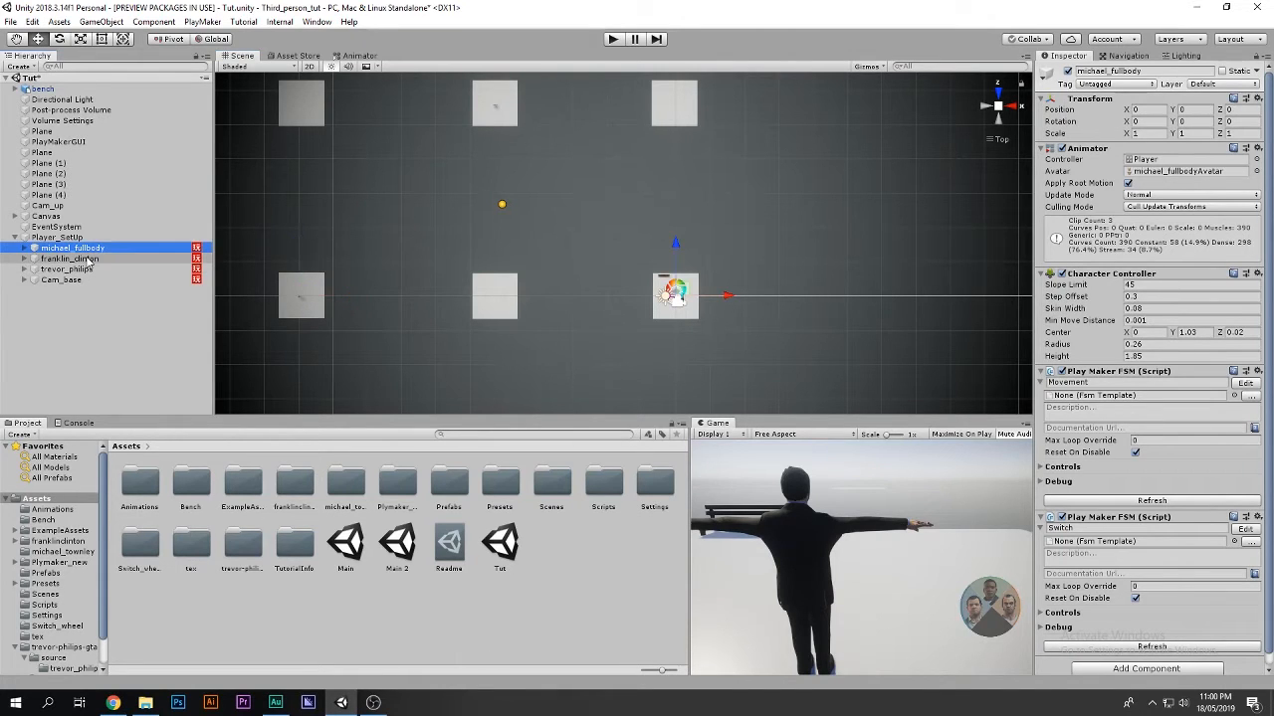
pyautogui.click(88, 259)
pyautogui.press('Down')
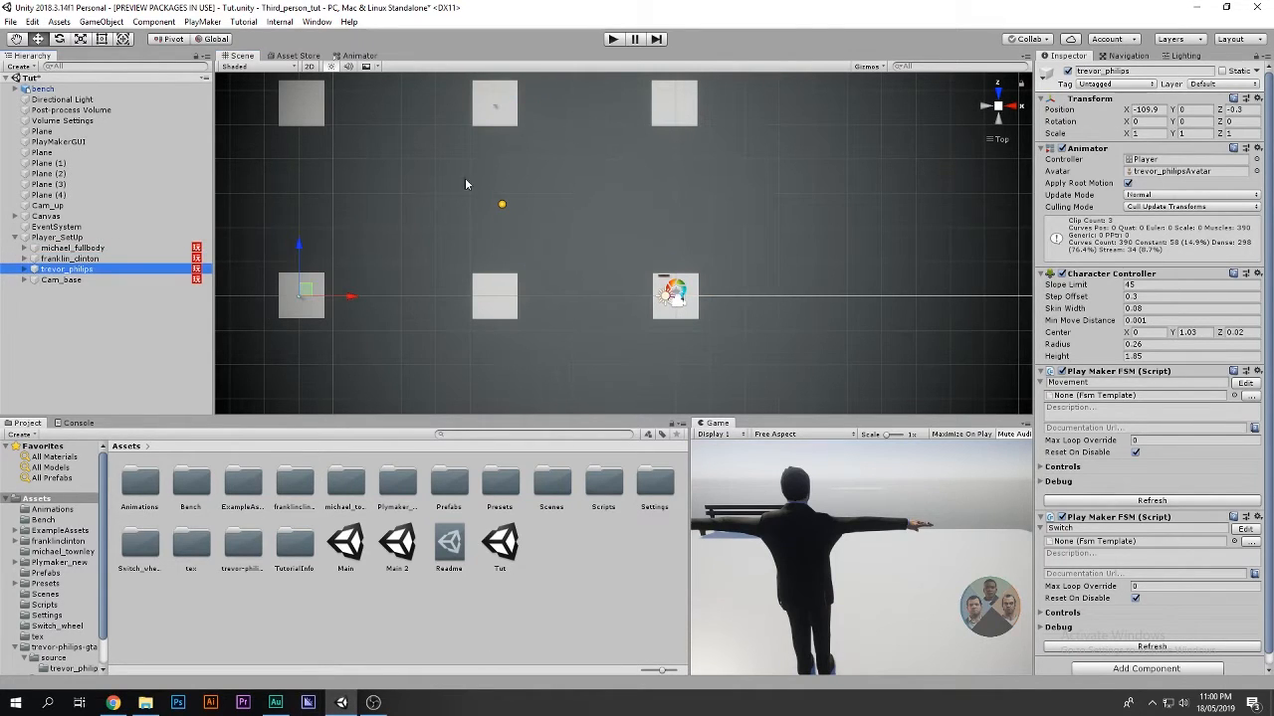
pyautogui.press('Up')
pyautogui.press('Up')
pyautogui.press('Down')
pyautogui.press('Down')
pyautogui.press('Up')
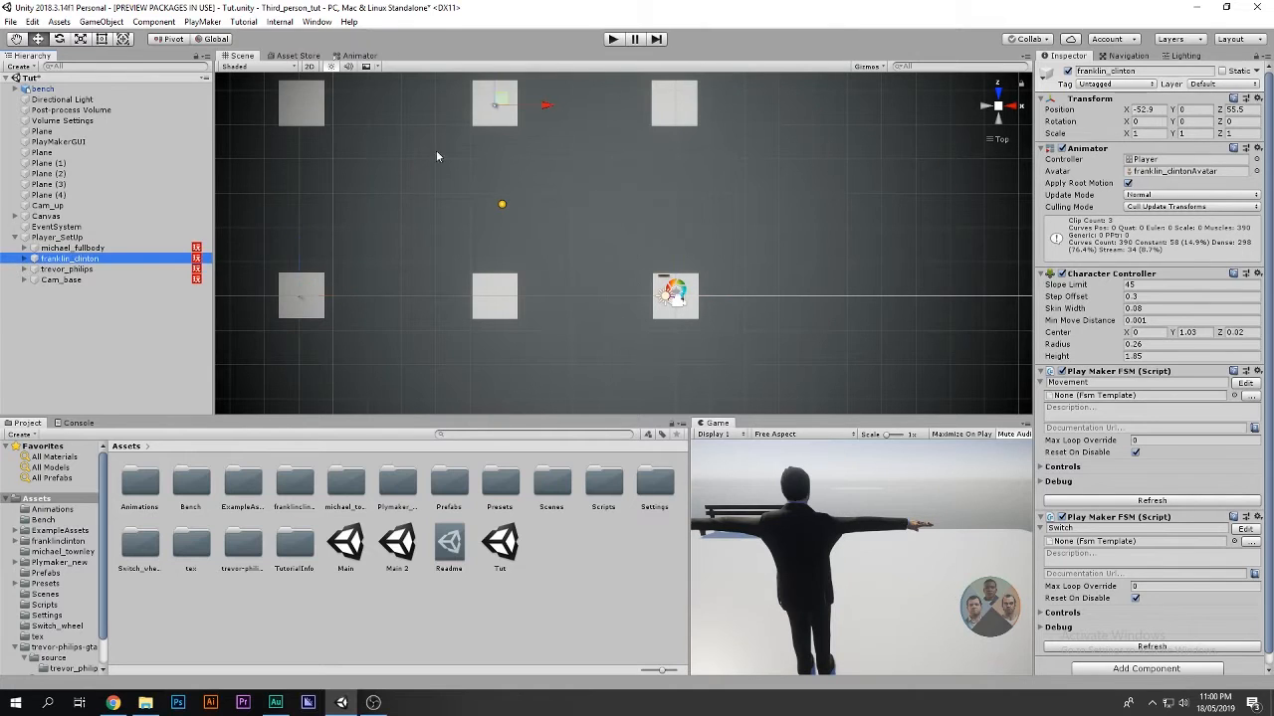
pyautogui.press('Up')
pyautogui.press('Down')
pyautogui.press('Down')
pyautogui.press('Up')
pyautogui.press('Up')
pyautogui.press('Down')
pyautogui.press('Up')
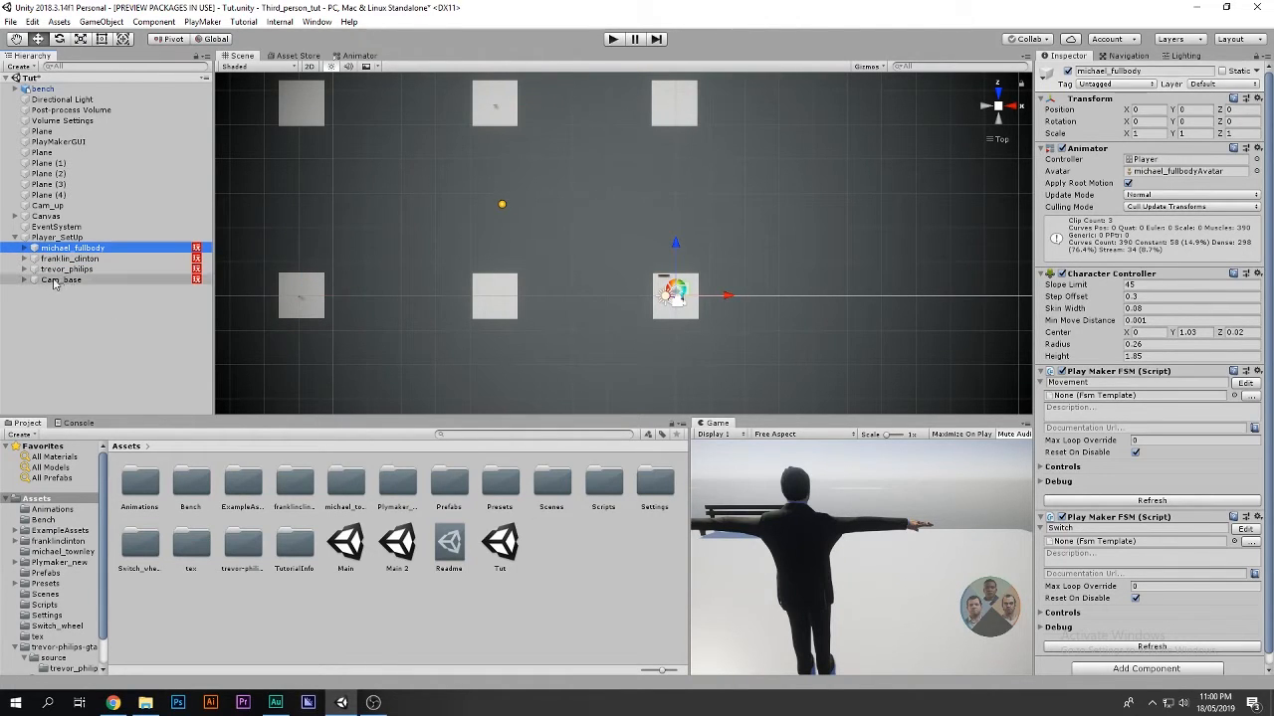
# Inspect Cam_base, expand michael_fullbody, and focus the scene view on its Follow child object
pyautogui.click(55, 283)
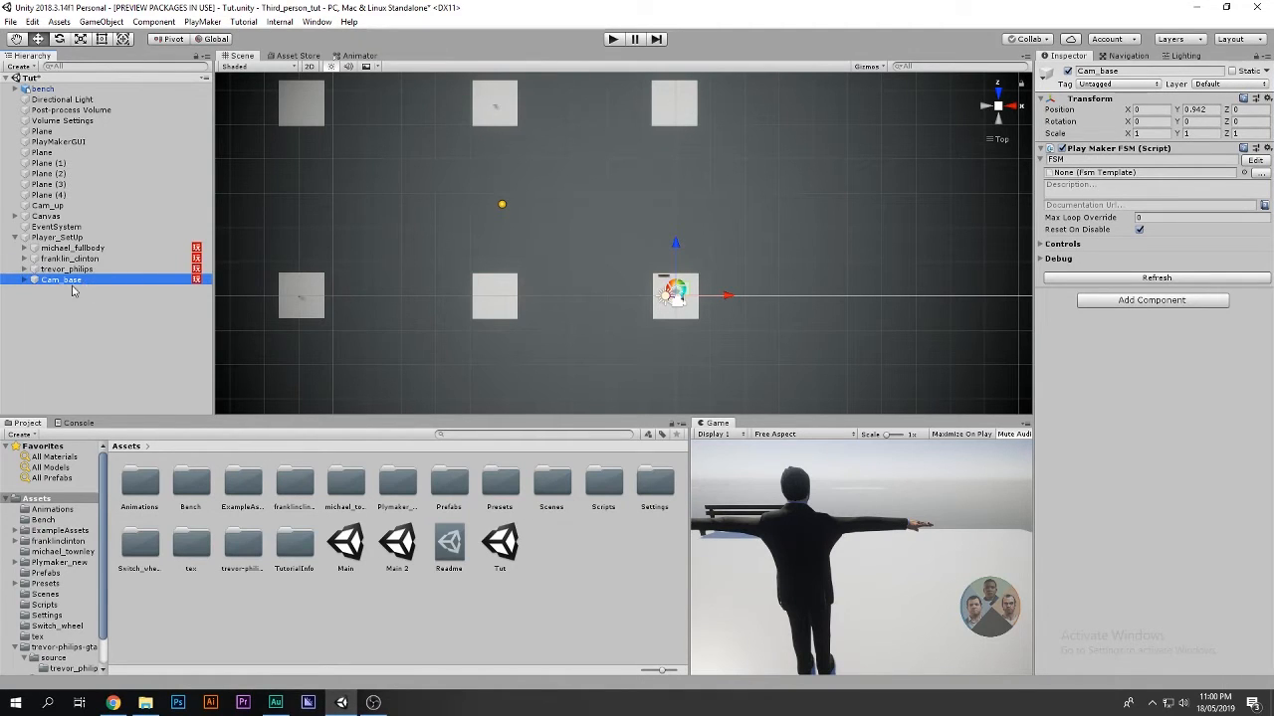
pyautogui.click(25, 248)
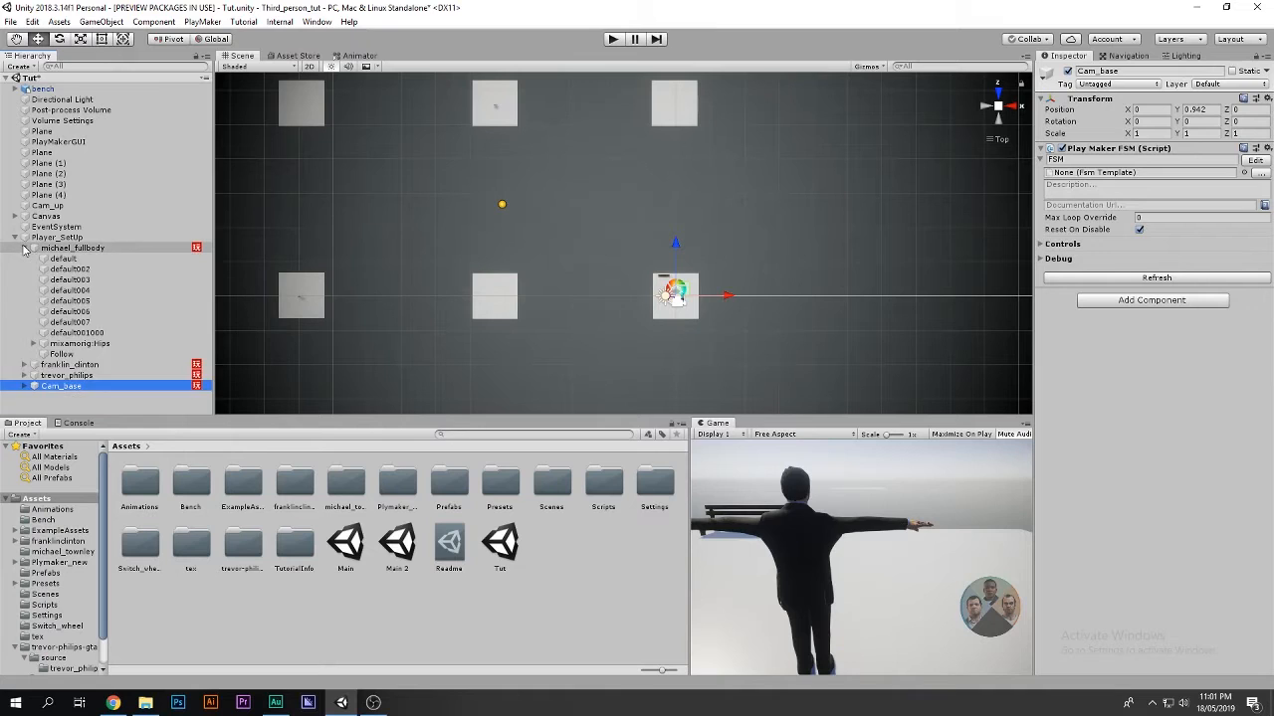
pyautogui.click(59, 354)
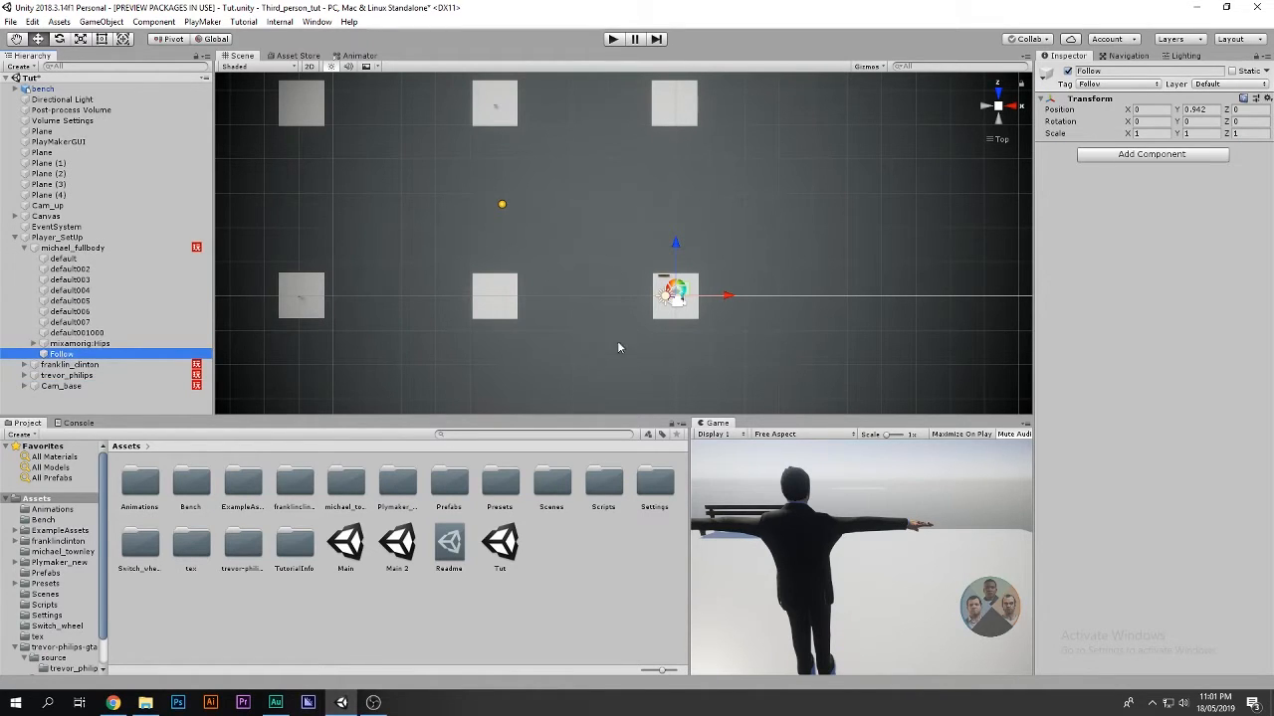
pyautogui.press('f')
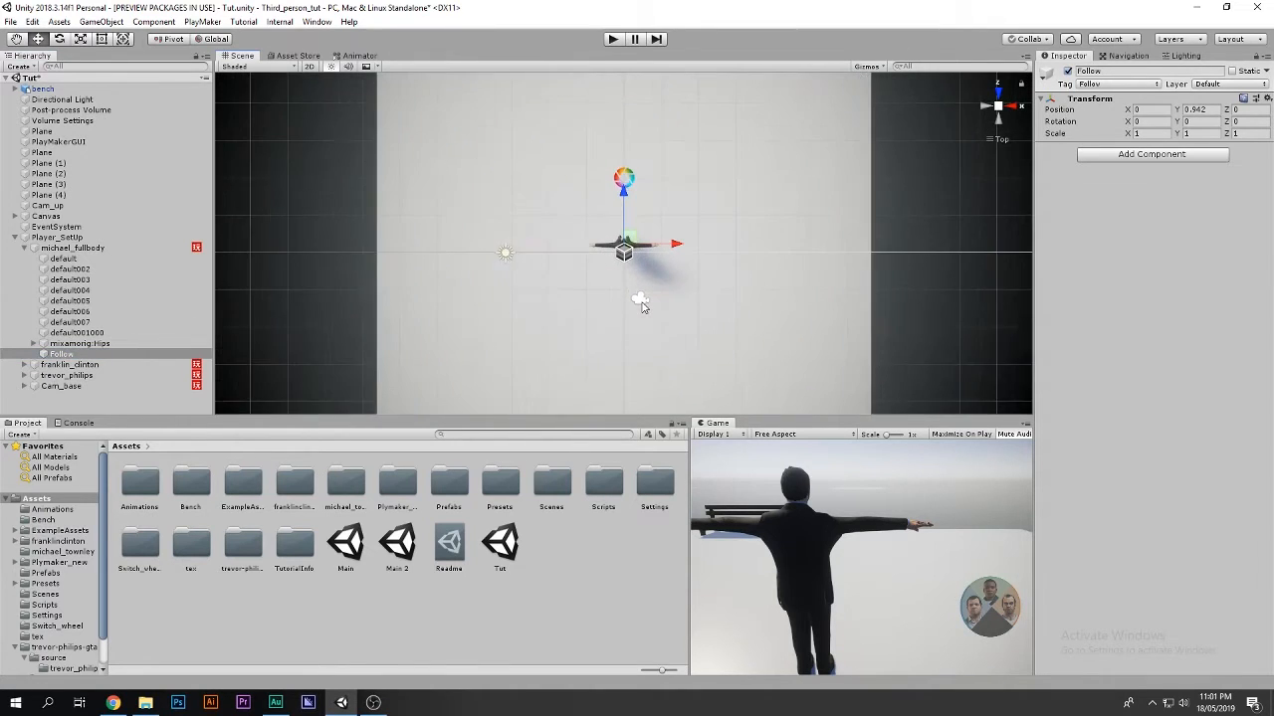
pyautogui.scroll(18, 642, 306)
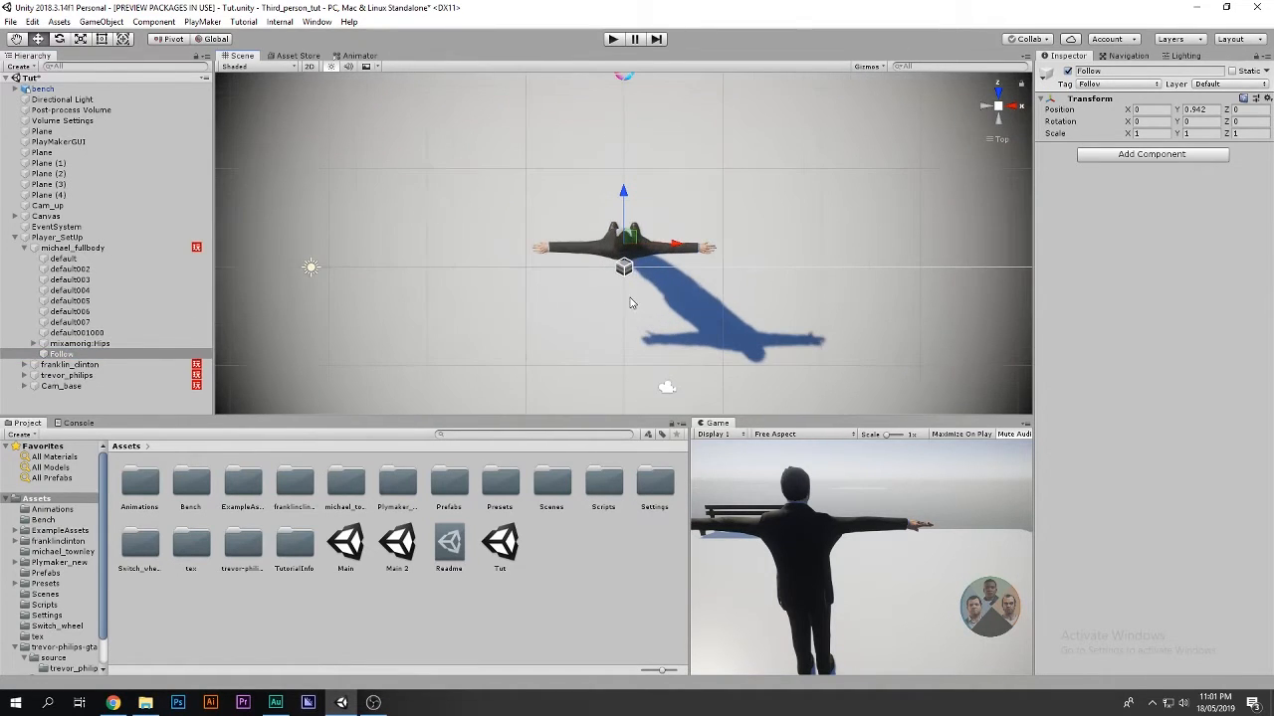
# Compare the transform positions of Cam_base and Michael's Follow object by selecting them alternately
pyautogui.click(40, 388)
pyautogui.click(64, 355)
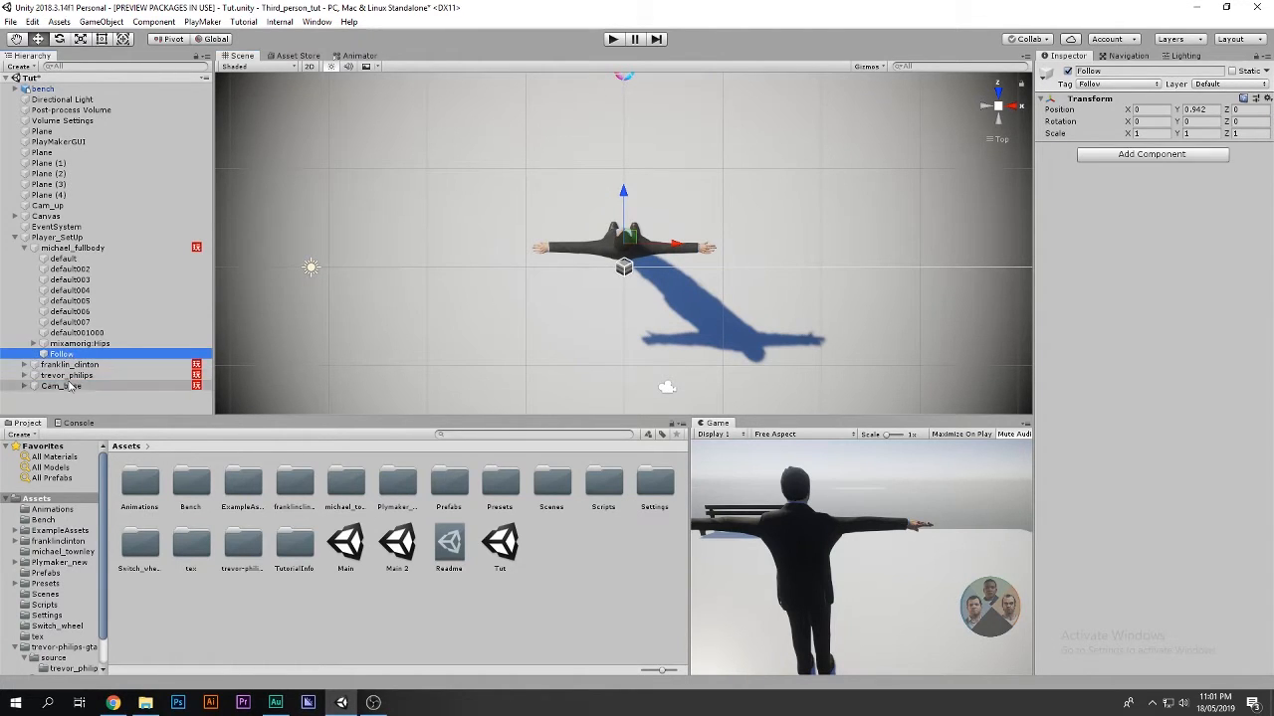
pyautogui.click(68, 386)
pyautogui.click(62, 355)
pyautogui.click(59, 386)
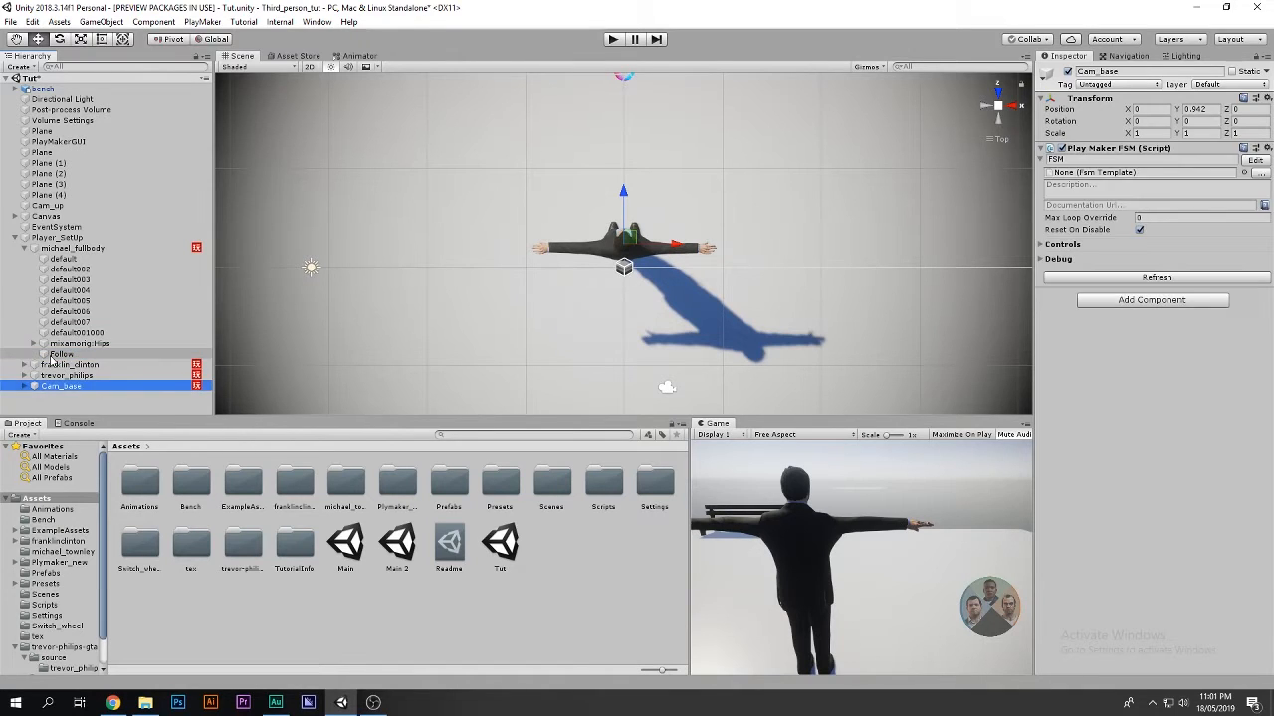
pyautogui.click(54, 355)
pyautogui.click(60, 386)
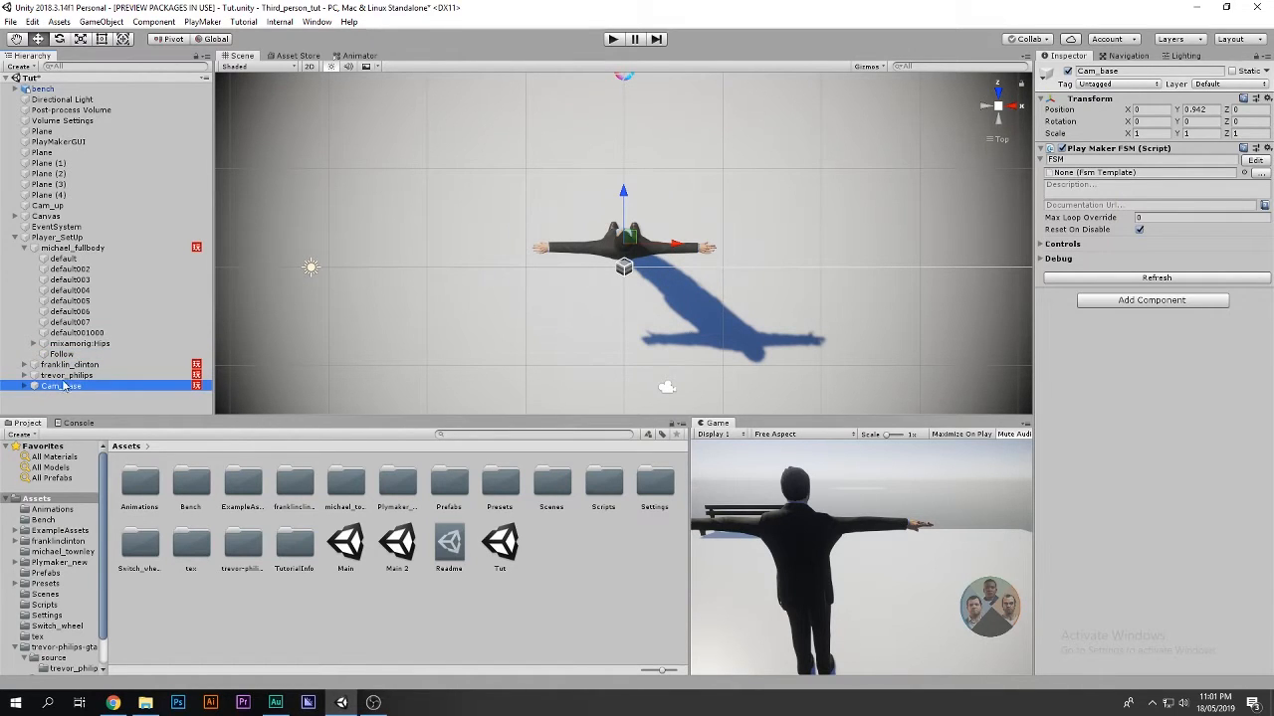
pyautogui.click(62, 355)
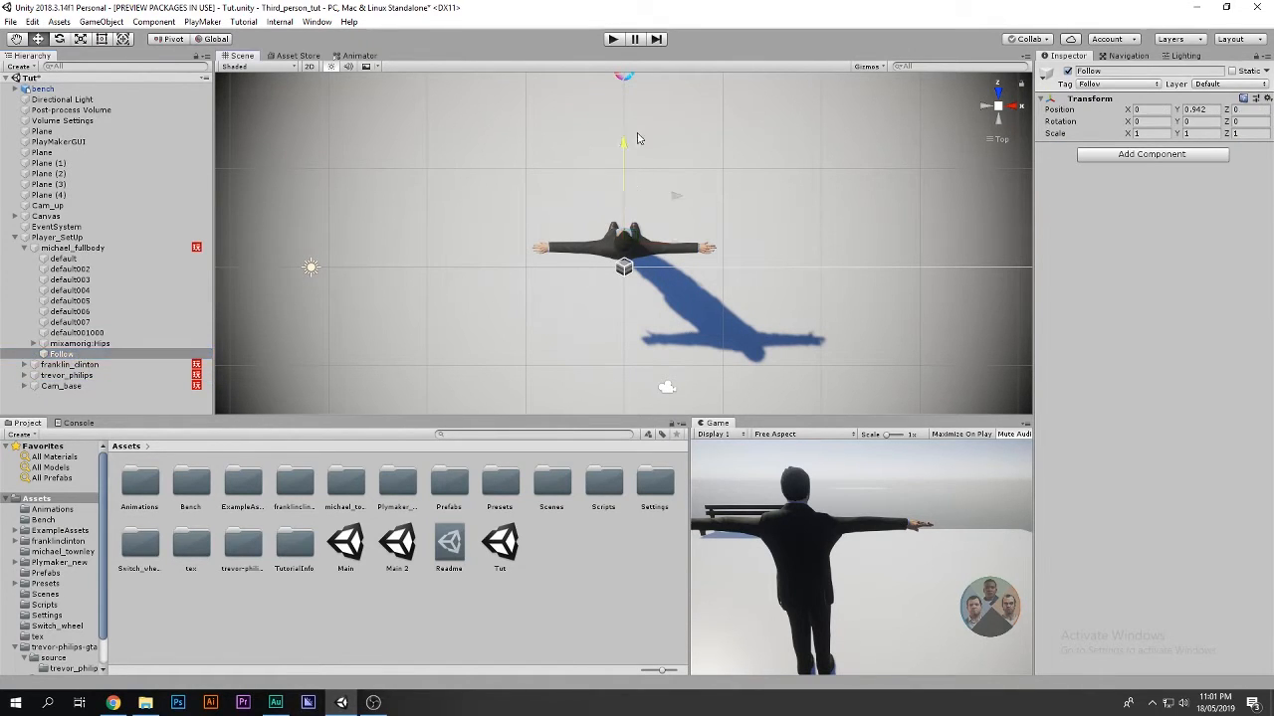
# Try moving Cam_base forward about 0.53 along Z, and undo the recent Cam_base and Follow moves
pyautogui.click(90, 399)
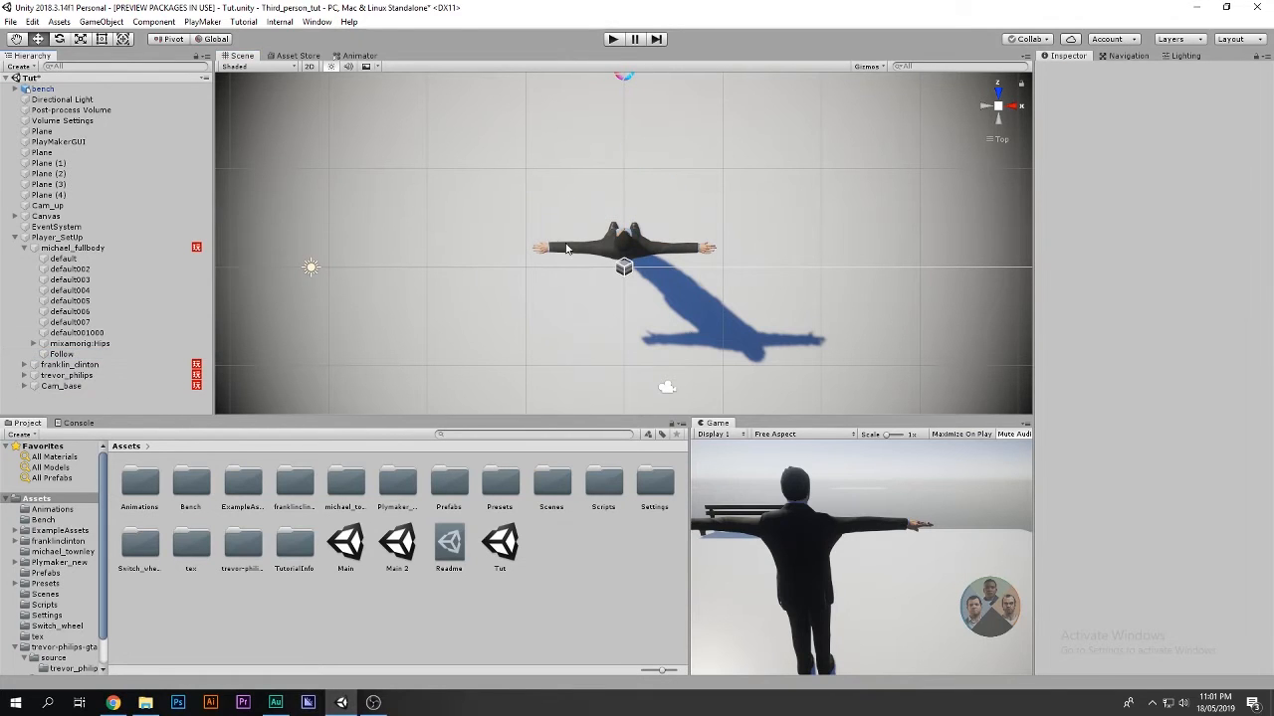
pyautogui.click(84, 386)
pyautogui.moveTo(642, 202); pyautogui.dragTo(643, 150)
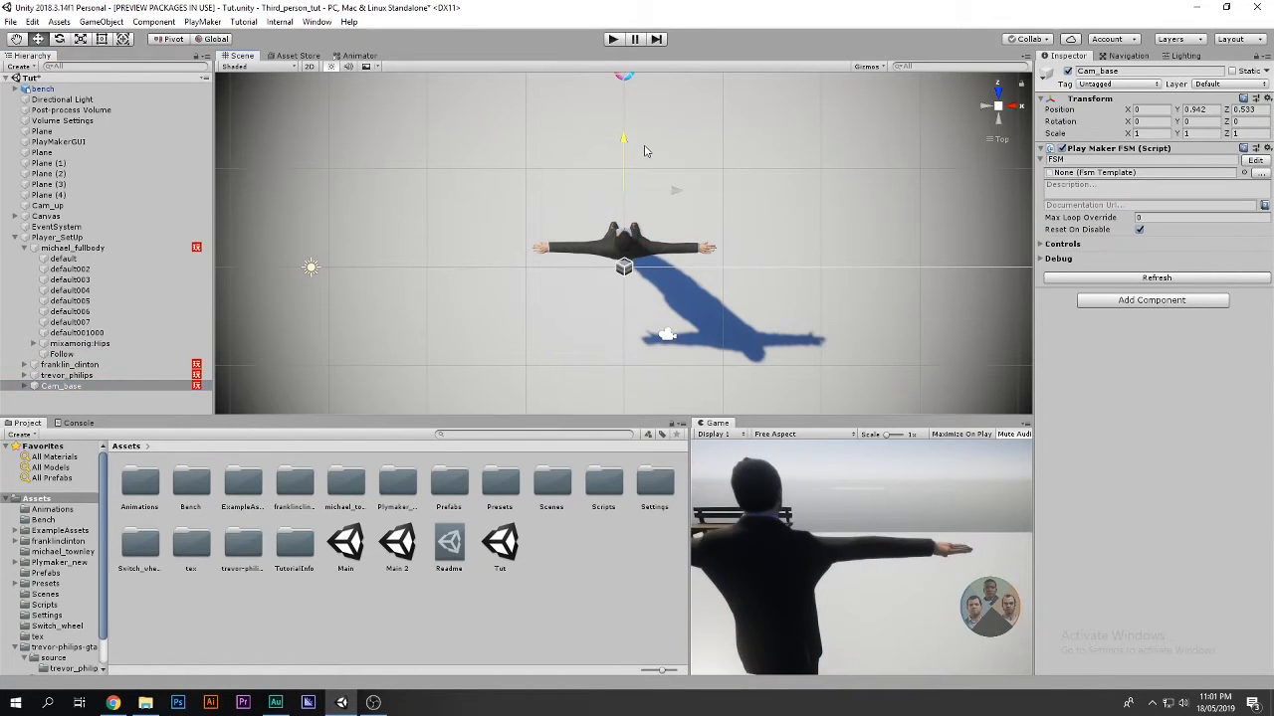
pyautogui.hotkey('ctrl', 'z')
pyautogui.hotkey('ctrl', 'z')
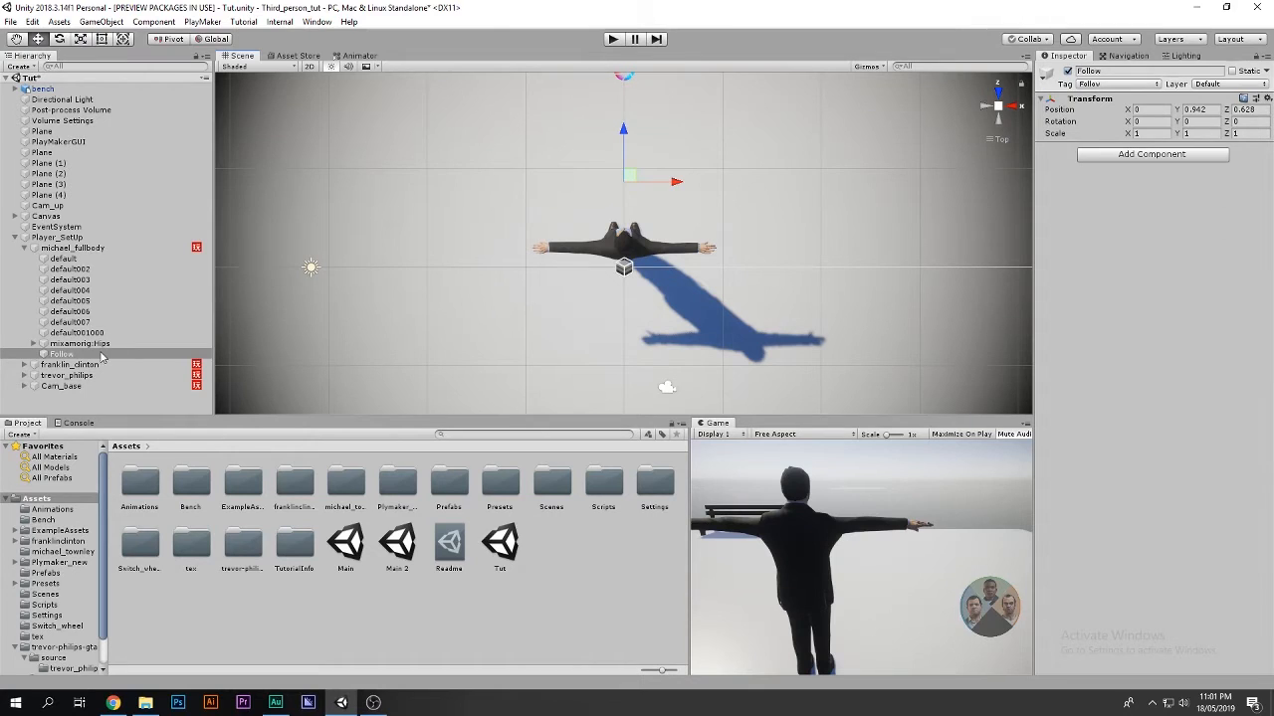
pyautogui.hotkey('ctrl', 'z')
# Inspect the Follow child object inside franklin_clinton, and collapse the character's hierarchy
pyautogui.click(25, 365)
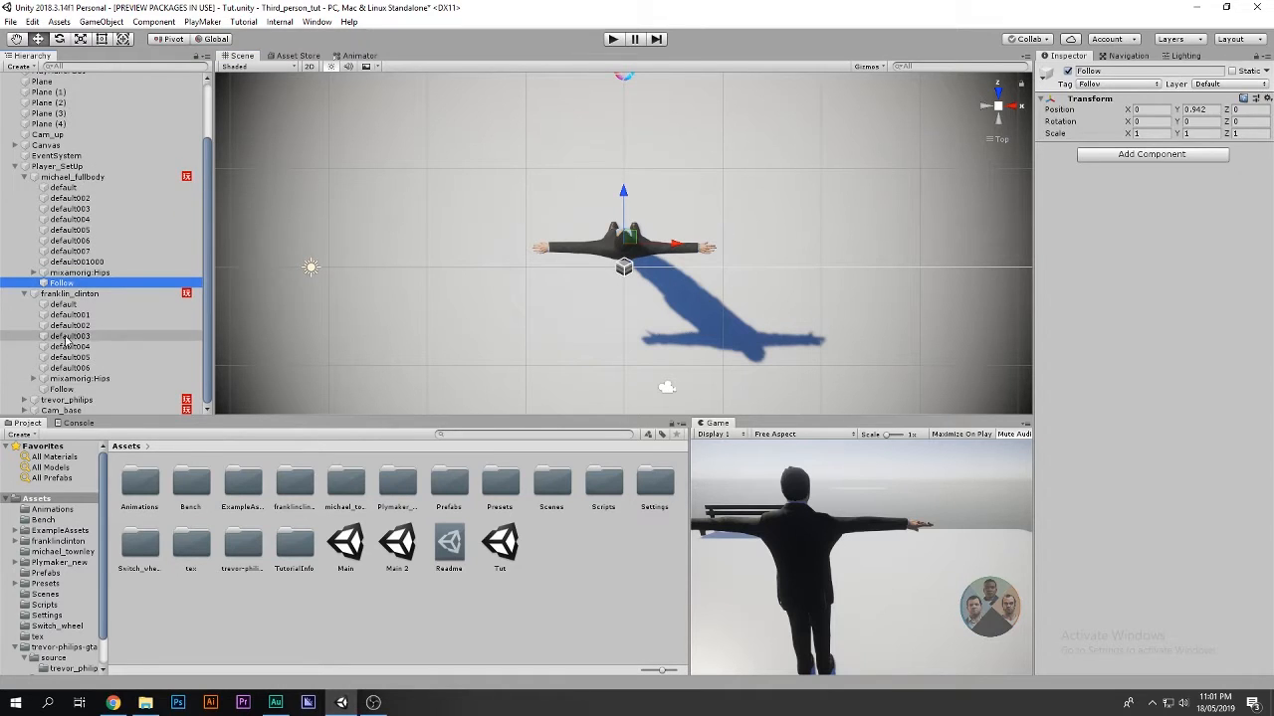
pyautogui.click(56, 391)
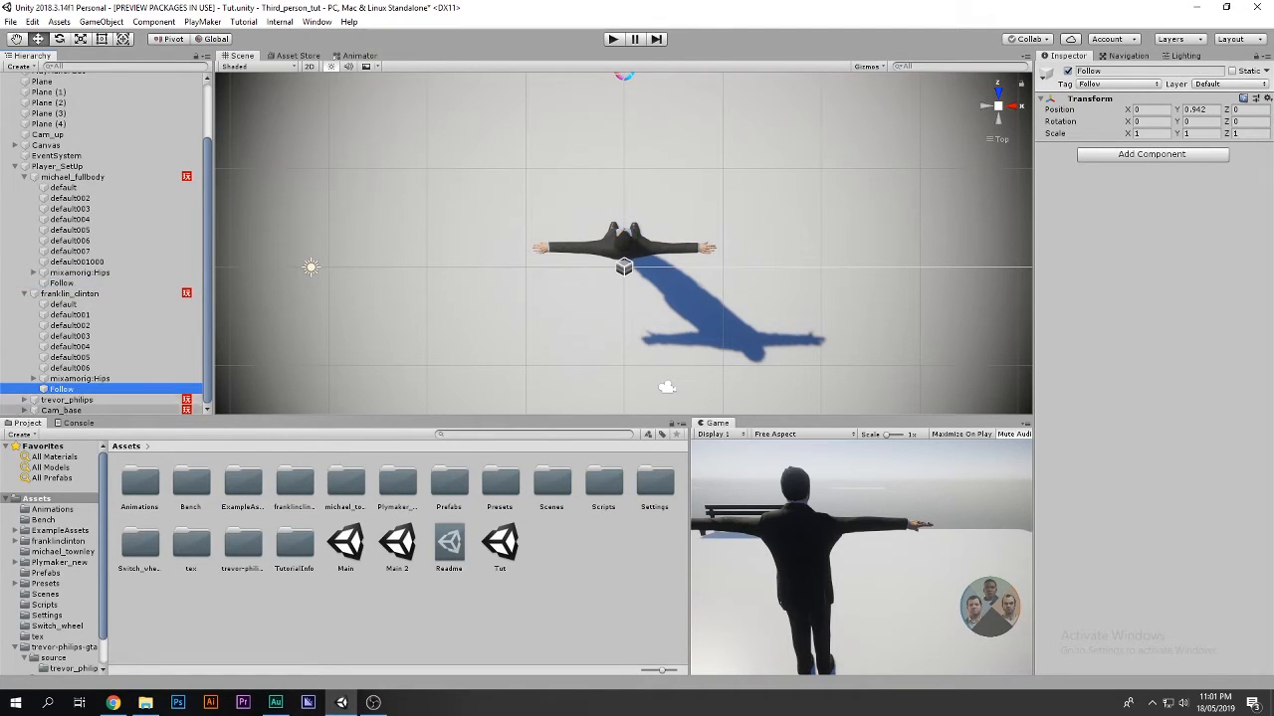
pyautogui.click(25, 293)
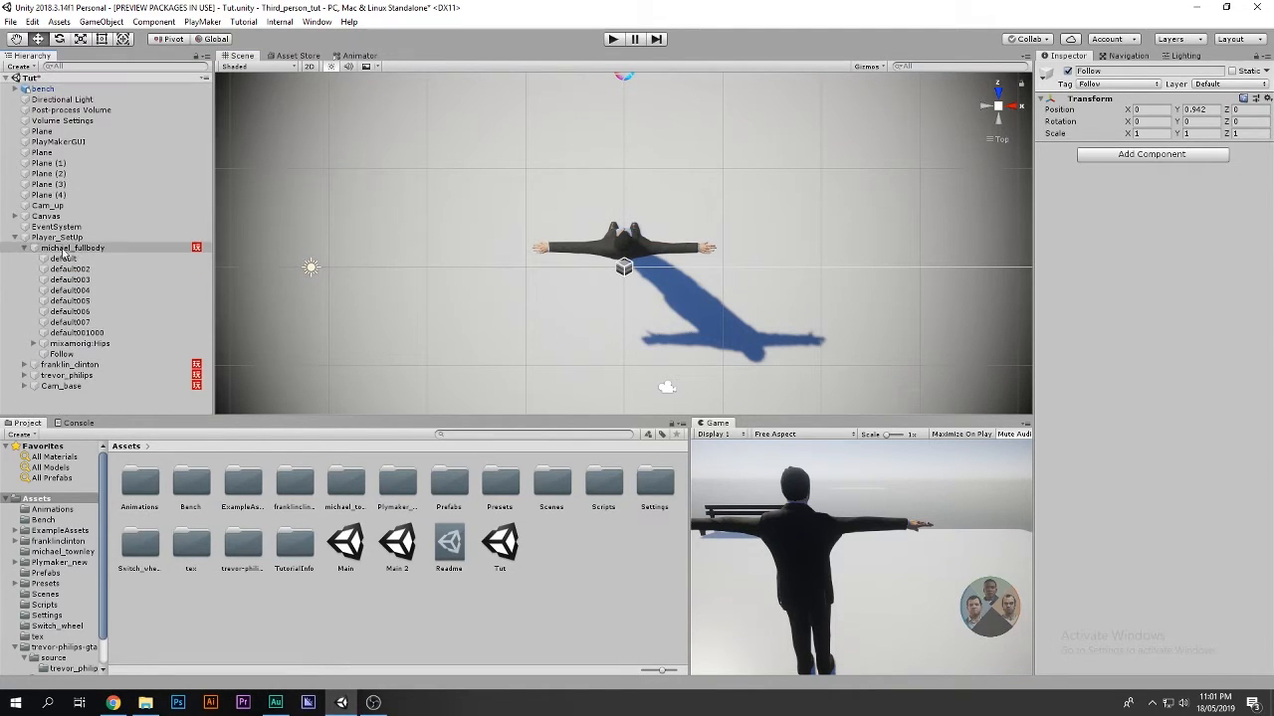
# Start adding a new tag from the tag options of michael_fullbody's Follow object, and dismiss it unsaved
pyautogui.click(59, 354)
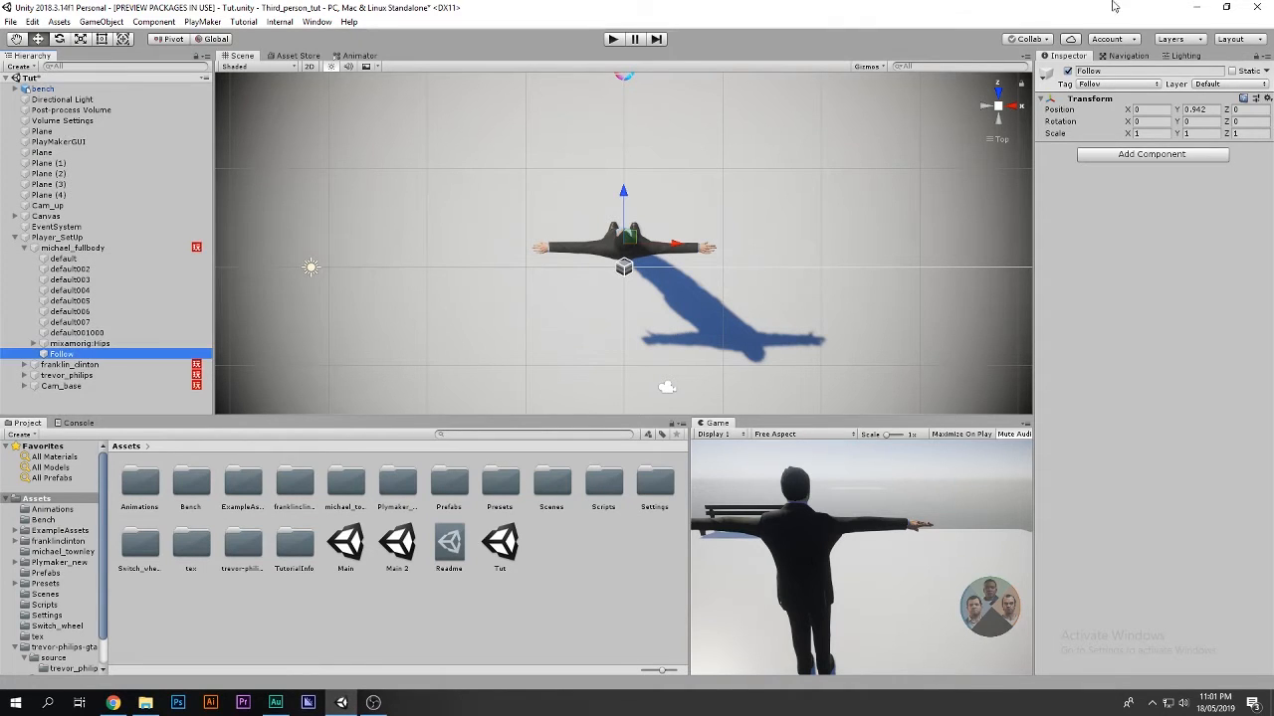
pyautogui.click(1091, 85)
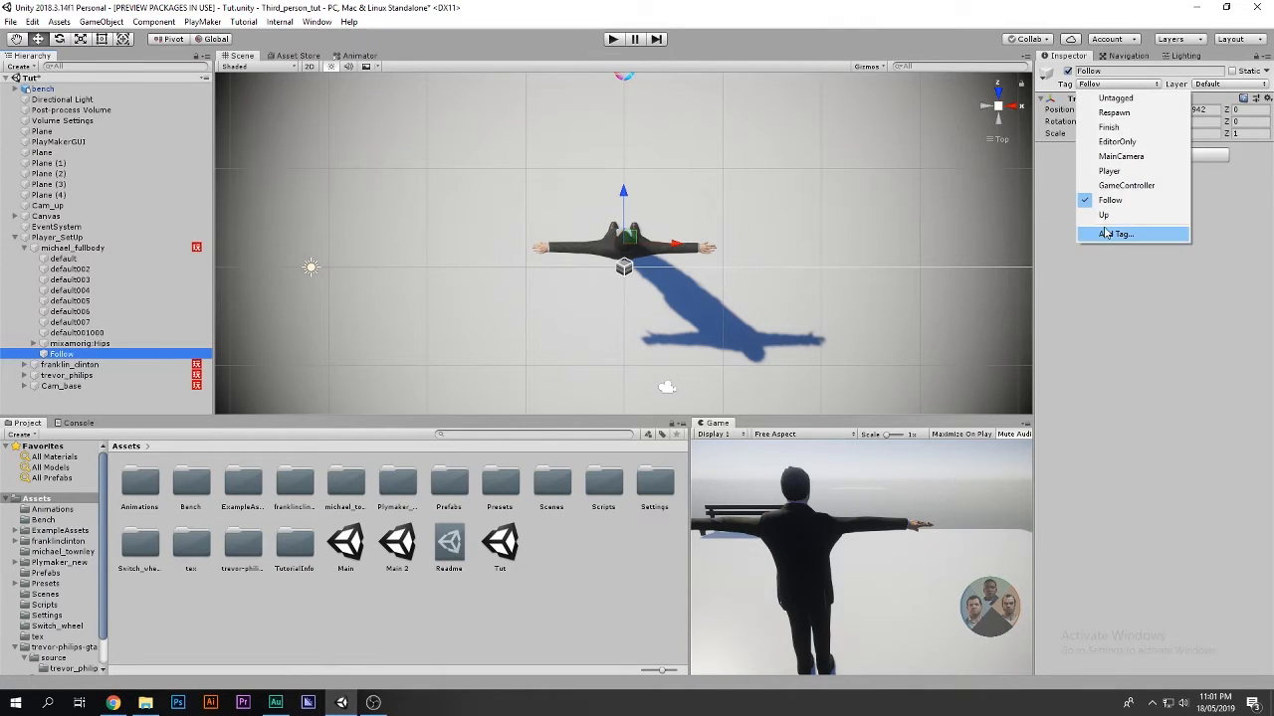
pyautogui.click(1109, 237)
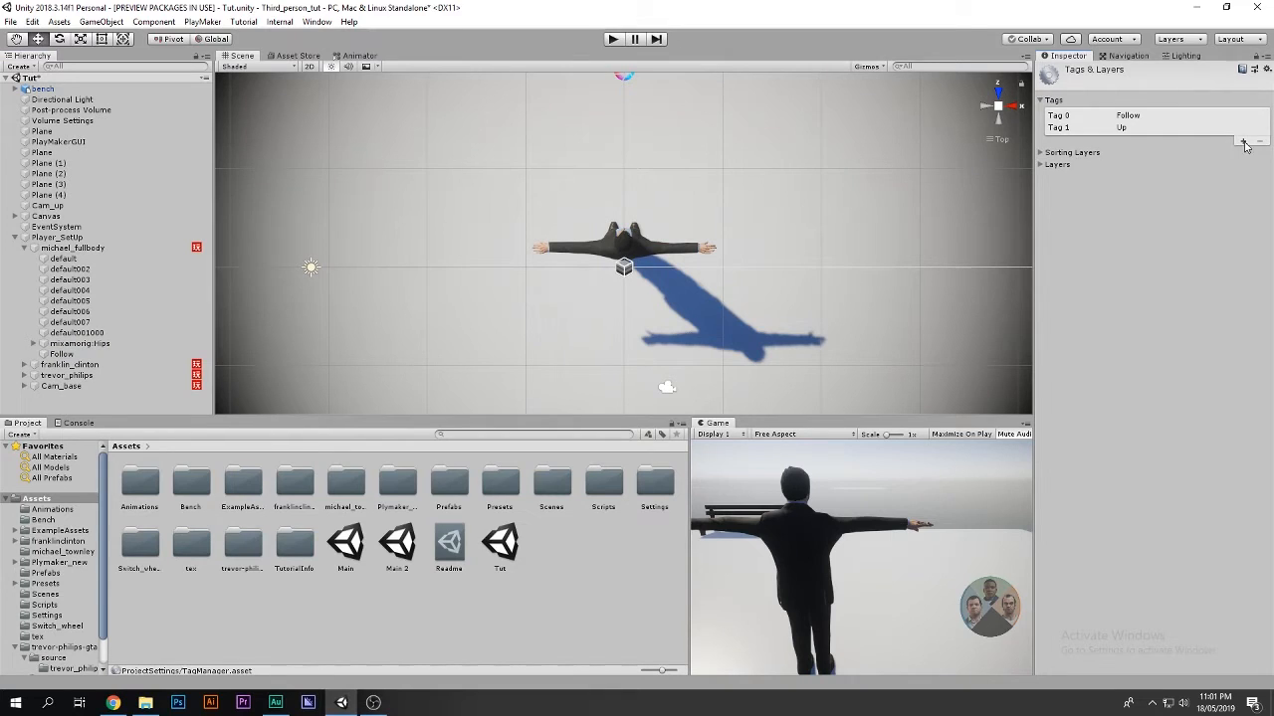
pyautogui.click(1243, 141)
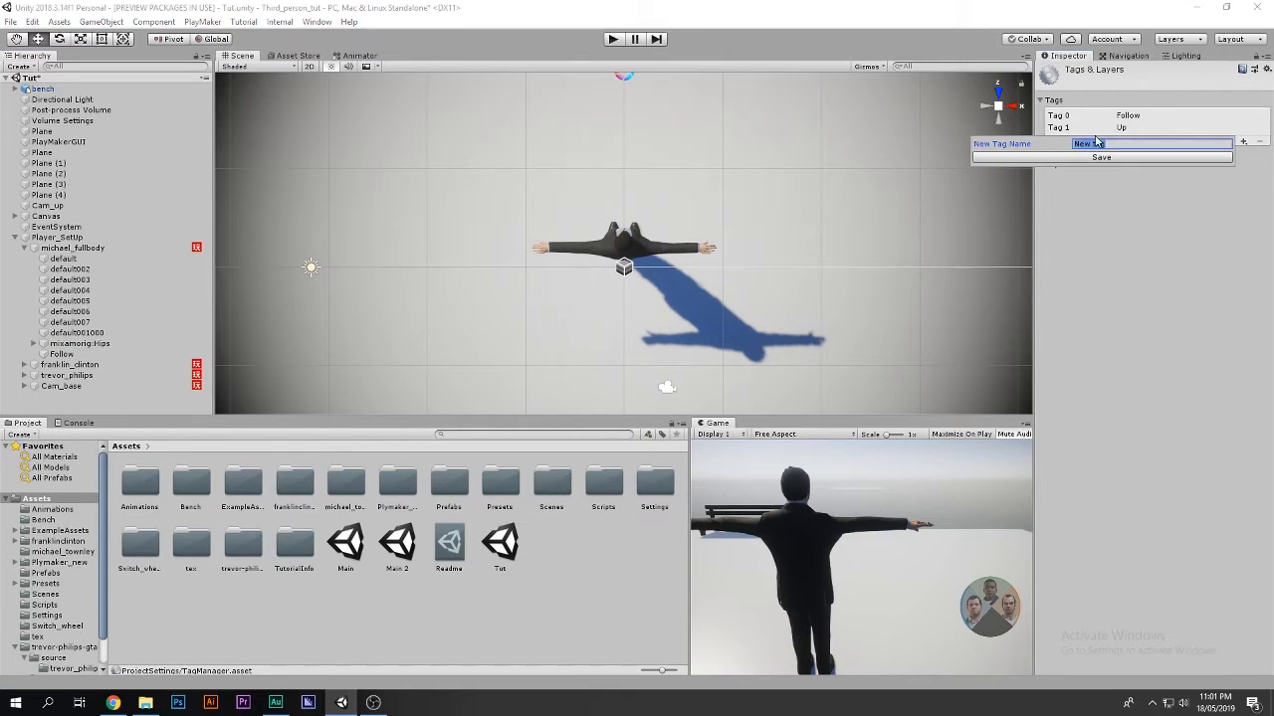
pyautogui.click(1093, 220)
# Assign the Follow tag to michael_fullbody's Follow object
pyautogui.click(60, 354)
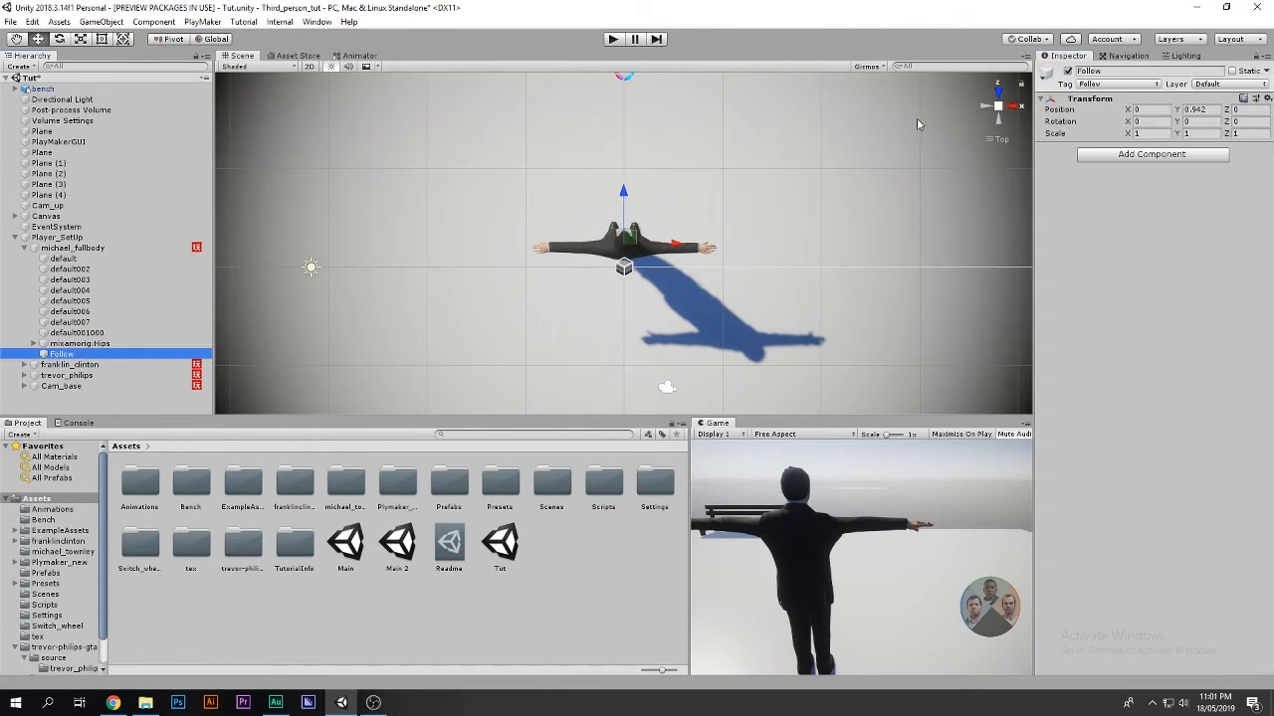
pyautogui.click(1152, 85)
pyautogui.click(1119, 203)
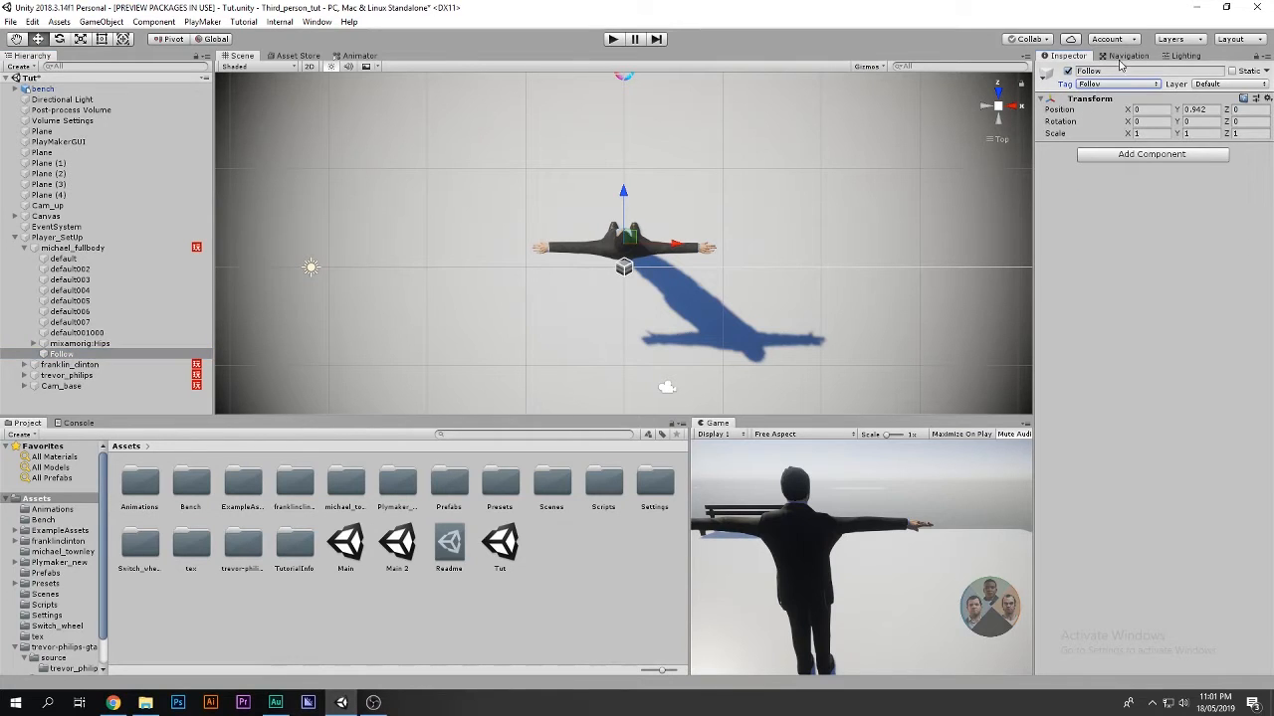
# Open Cam_base's FSM in the PlayMaker editor and place the editor window over the scene view
pyautogui.click(62, 387)
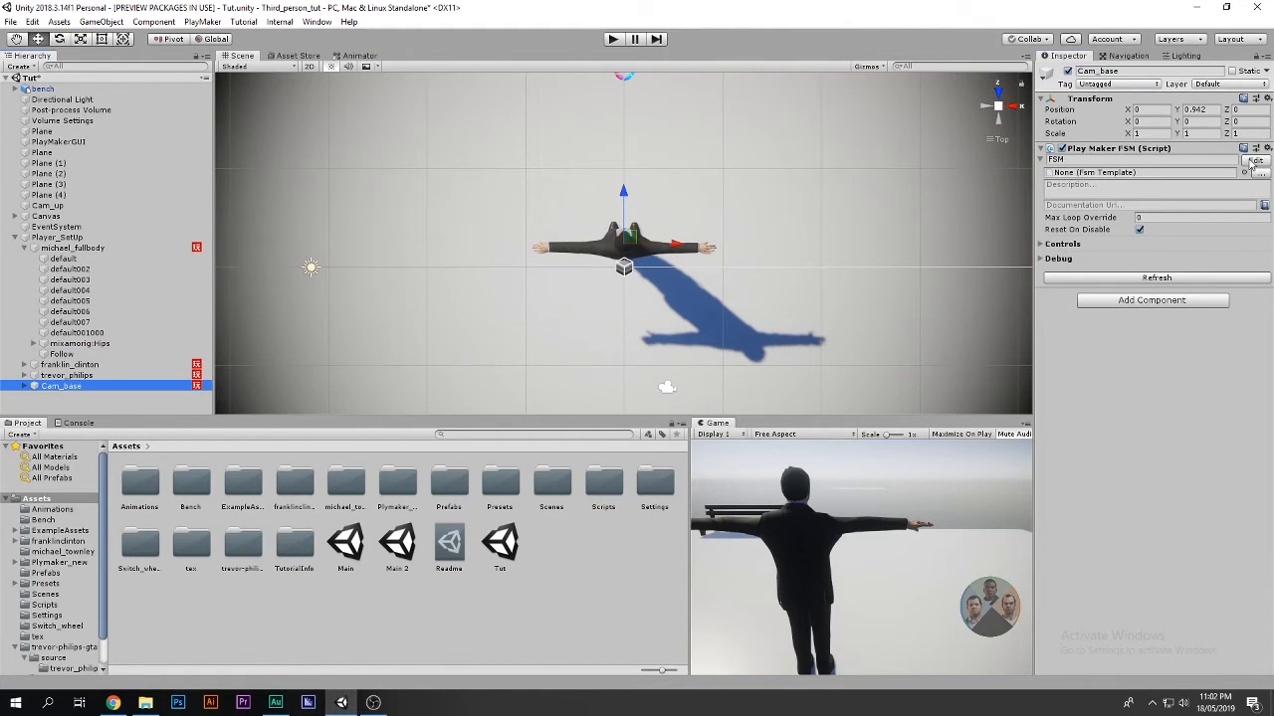
pyautogui.click(1251, 162)
pyautogui.moveTo(783, 62); pyautogui.dragTo(797, 117)
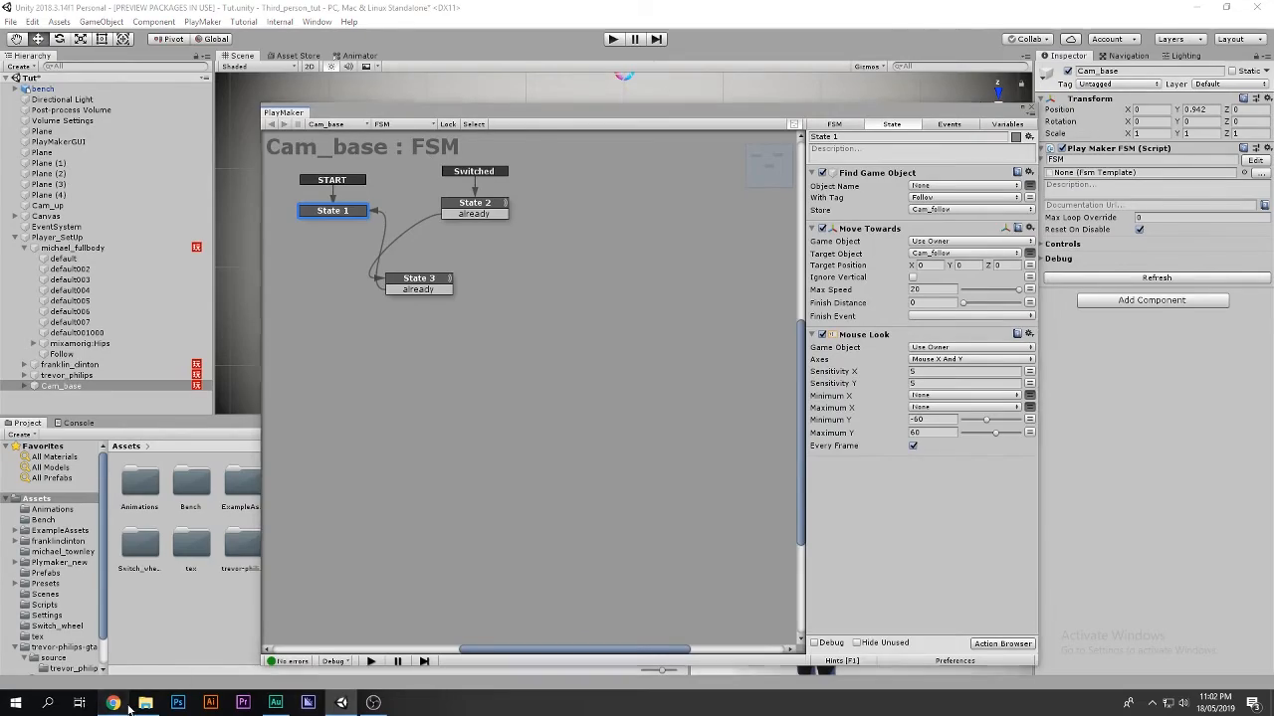
# Switch to Chrome and open the channel's video on making any game in Unity without writing code in its own tab
pyautogui.click(127, 706)
pyautogui.scroll(-3, 401, 351)
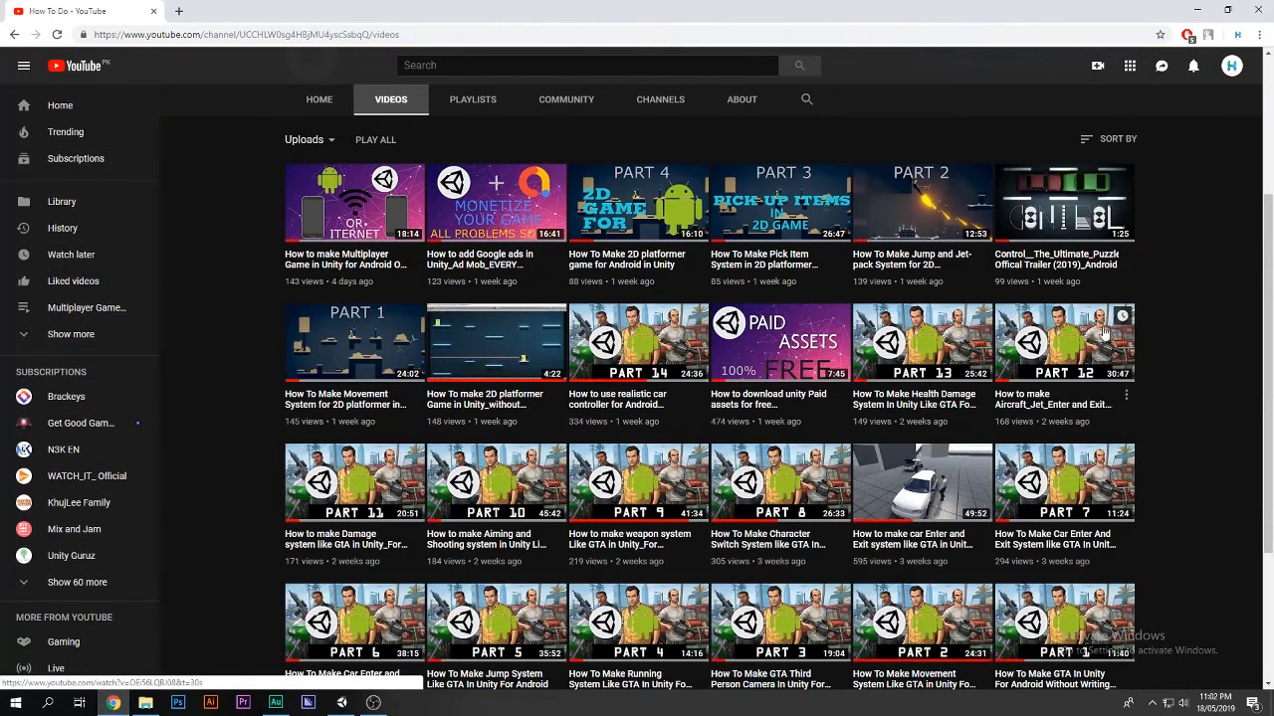
pyautogui.scroll(-3, 1207, 351)
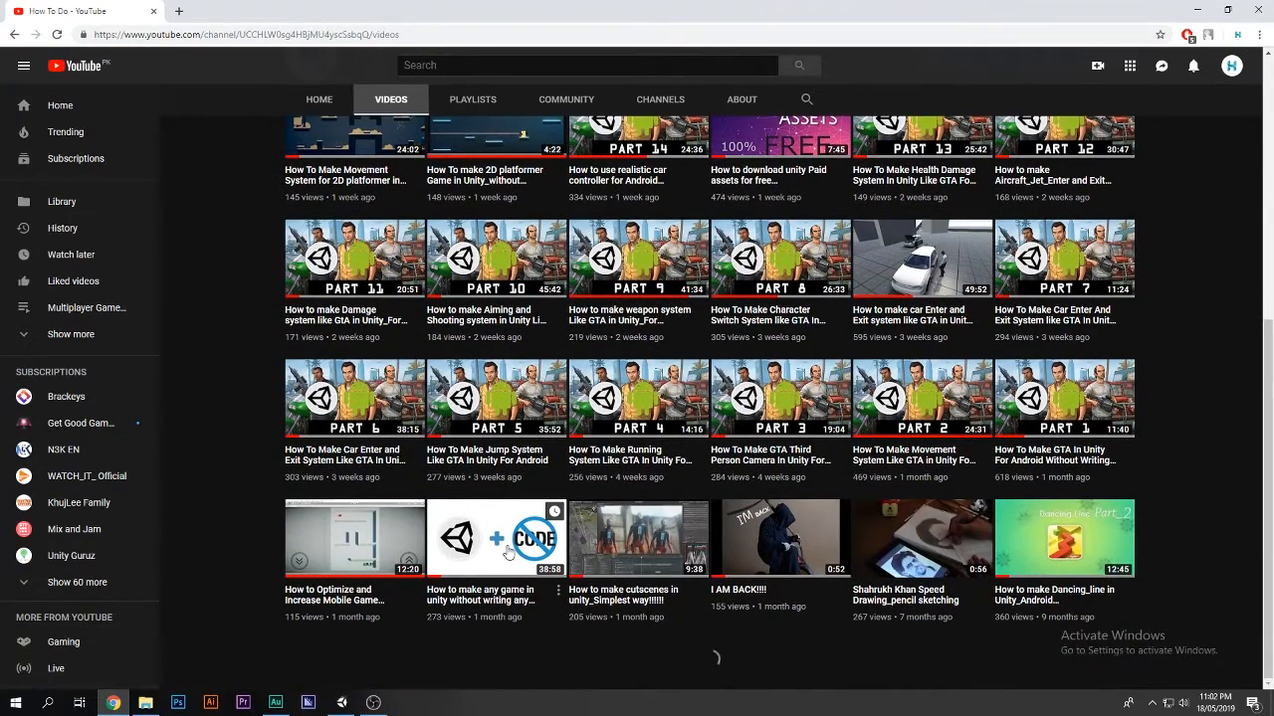
pyautogui.middleClick(508, 553)
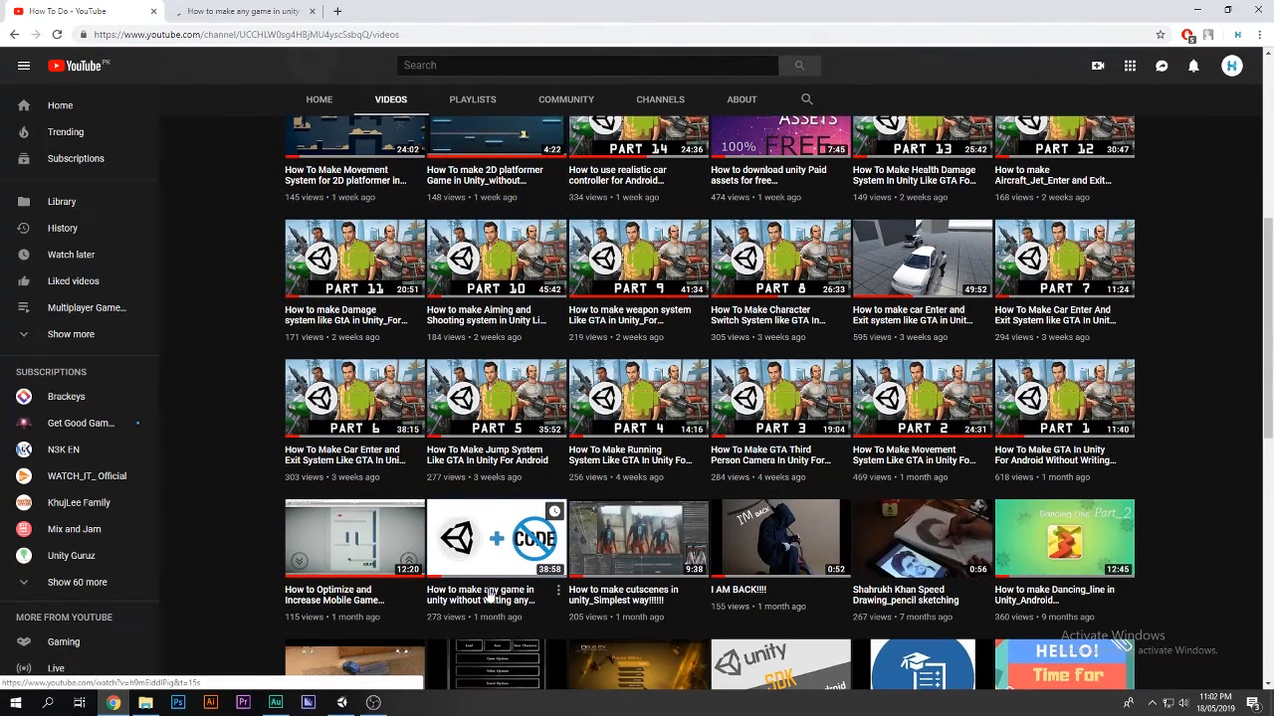
pyautogui.click(241, 11)
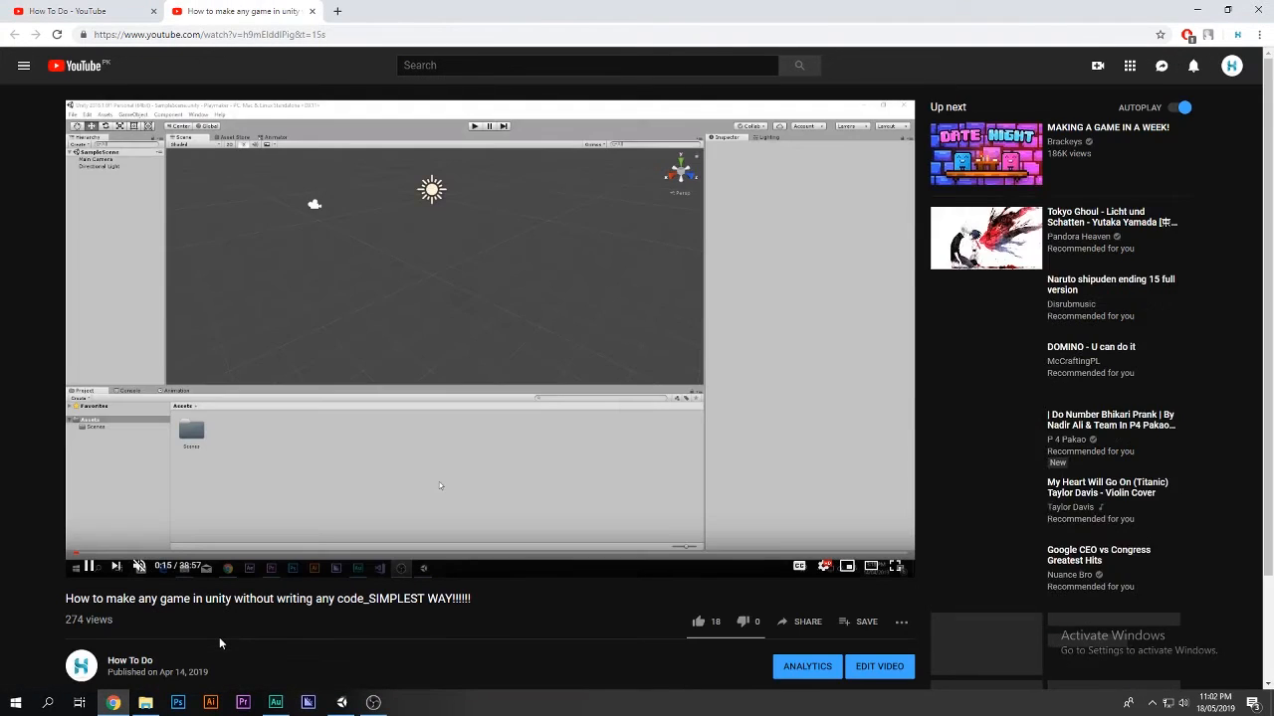
# Examine the Playmaker purchase and download links in the video description, close the video and return to Unity
pyautogui.scroll(-3, 219, 637)
pyautogui.click(132, 544)
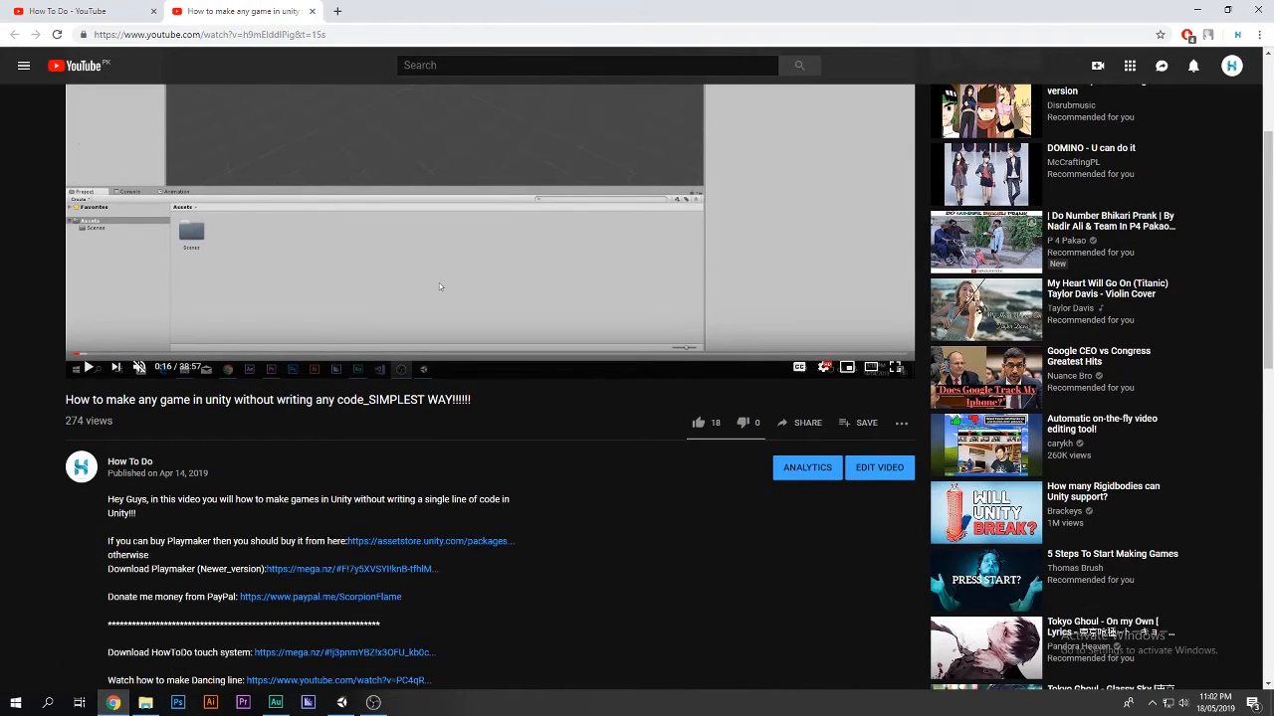
pyautogui.scroll(-2, 136, 537)
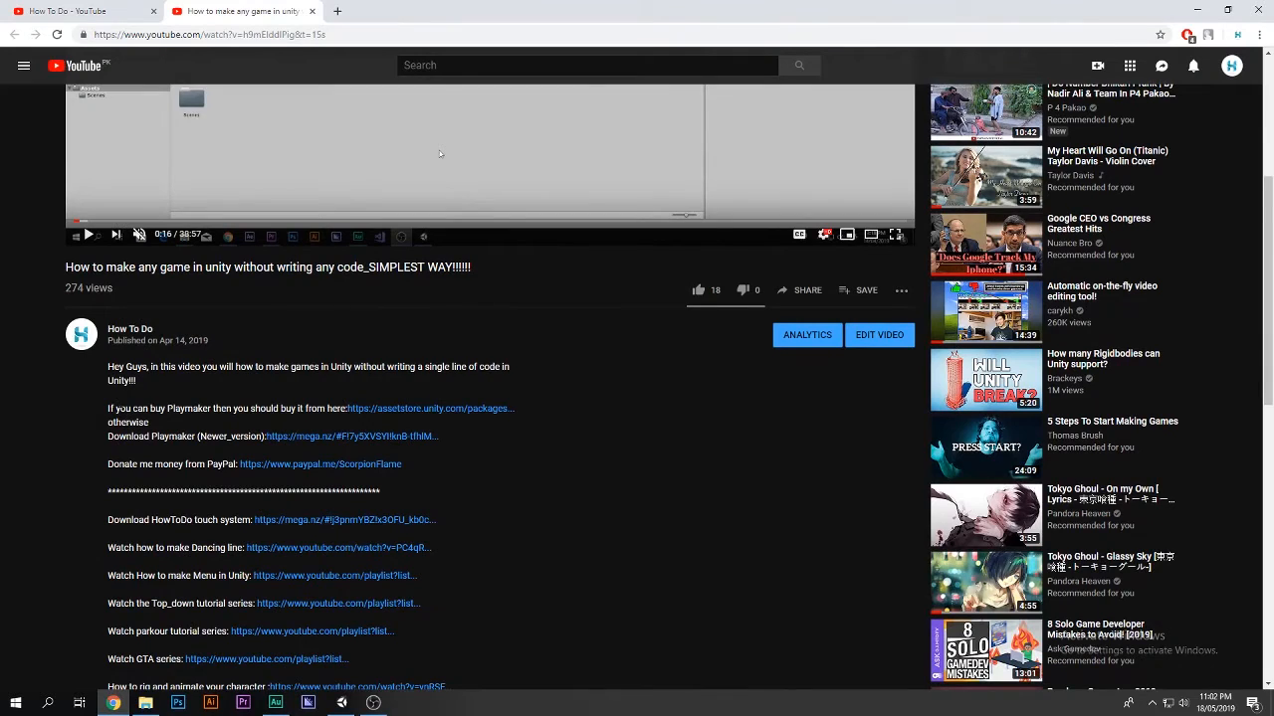
pyautogui.moveTo(115, 408); pyautogui.dragTo(478, 408)
pyautogui.click(561, 436)
pyautogui.click(311, 11)
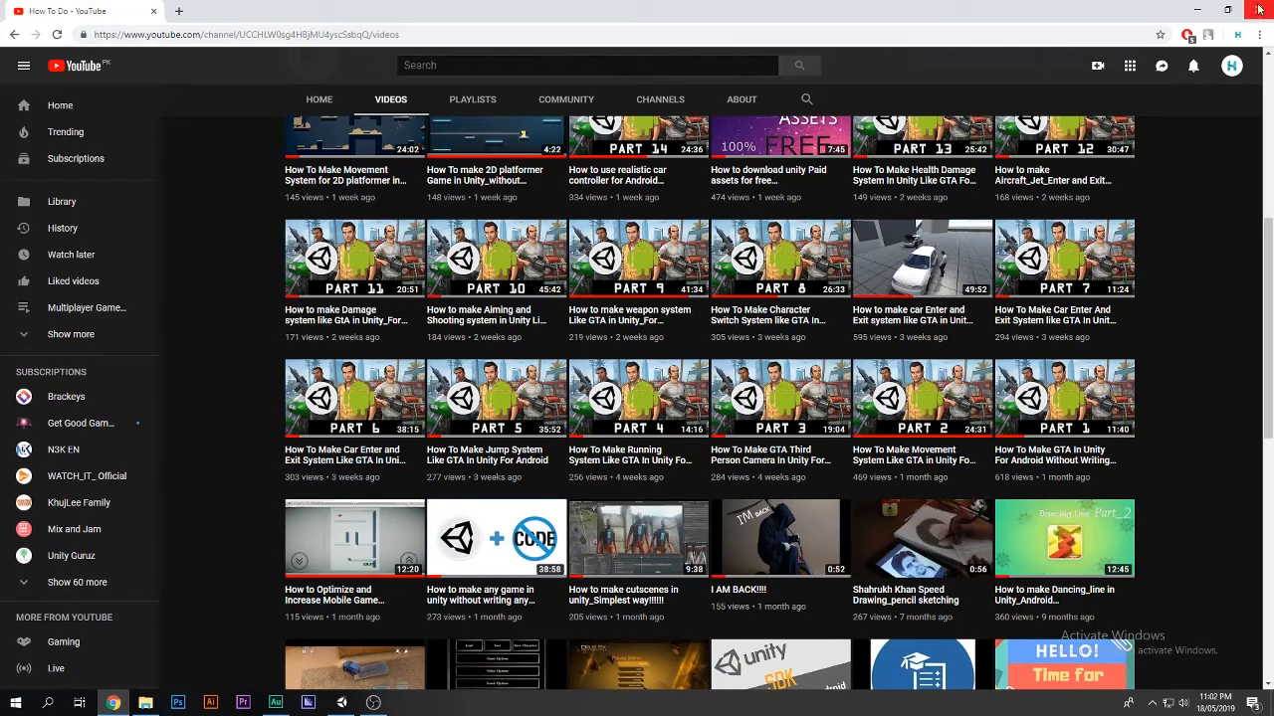
pyautogui.click(1197, 10)
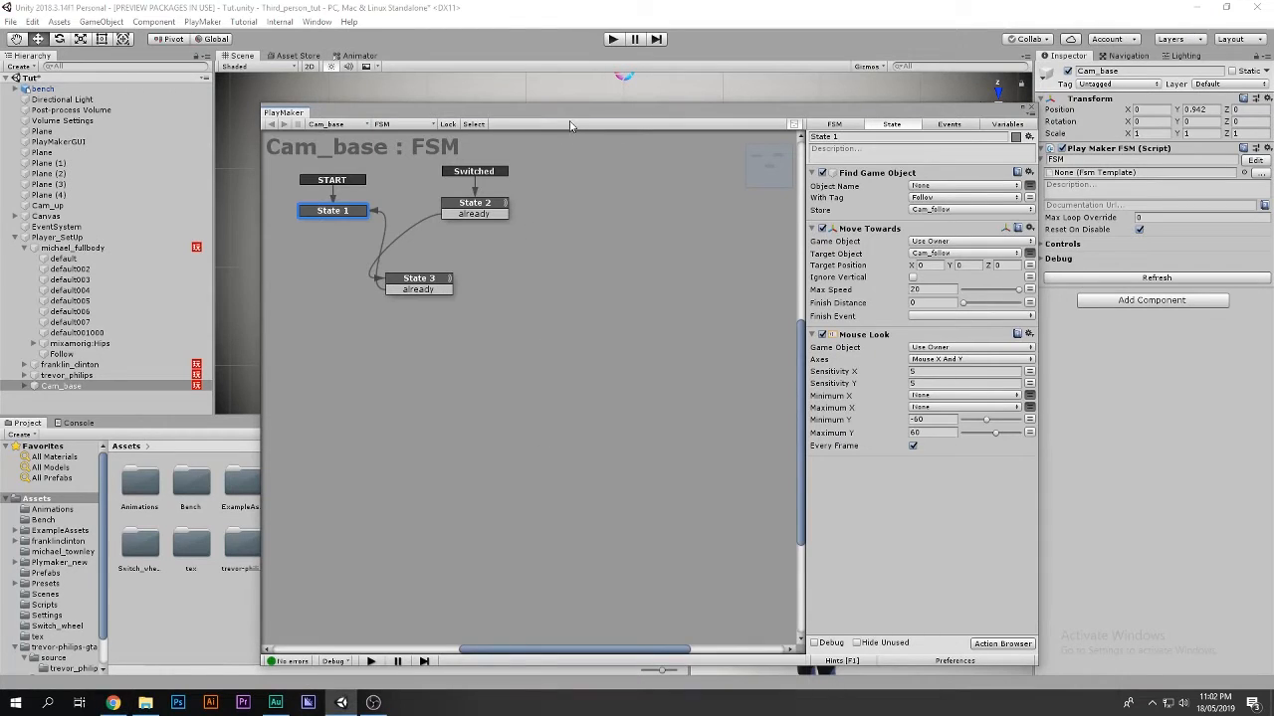
# Move State 2 farther from State 1 in Cam_base's FSM, and set State 1's Find Game Object tag to Follow
pyautogui.moveTo(570, 124); pyautogui.dragTo(520, 123)
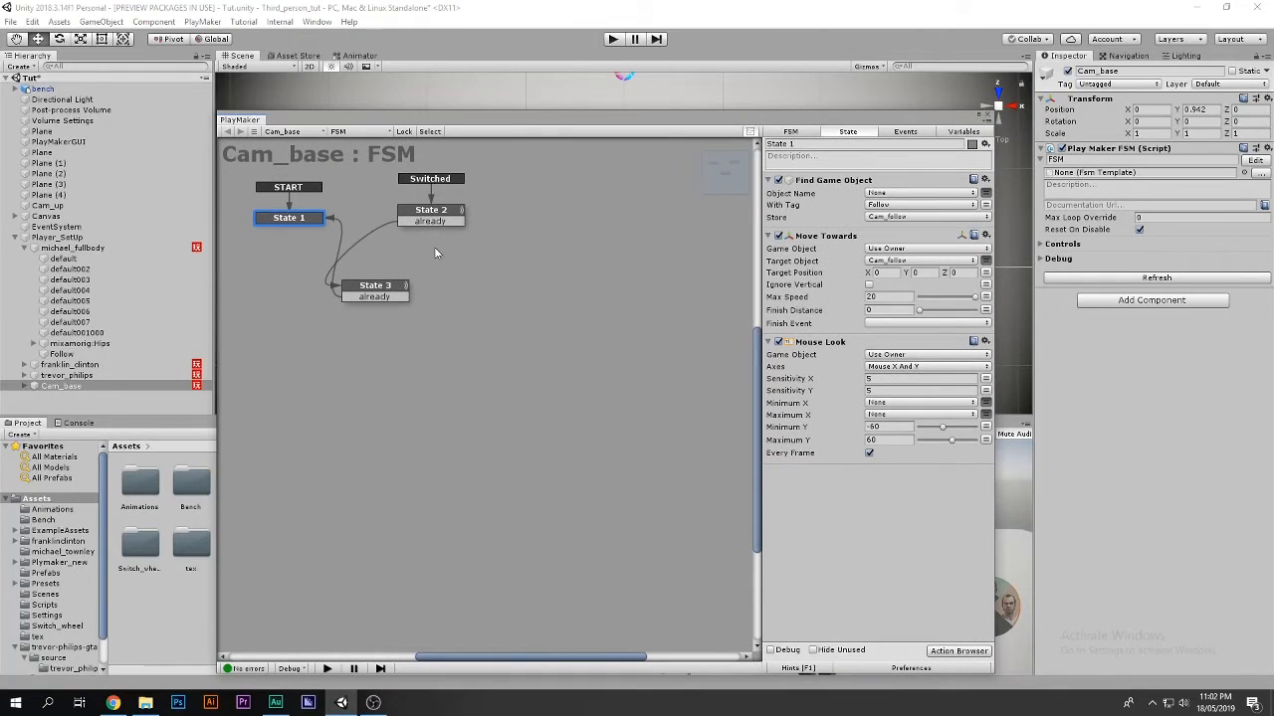
pyautogui.moveTo(428, 219); pyautogui.dragTo(540, 210)
pyautogui.click(296, 218)
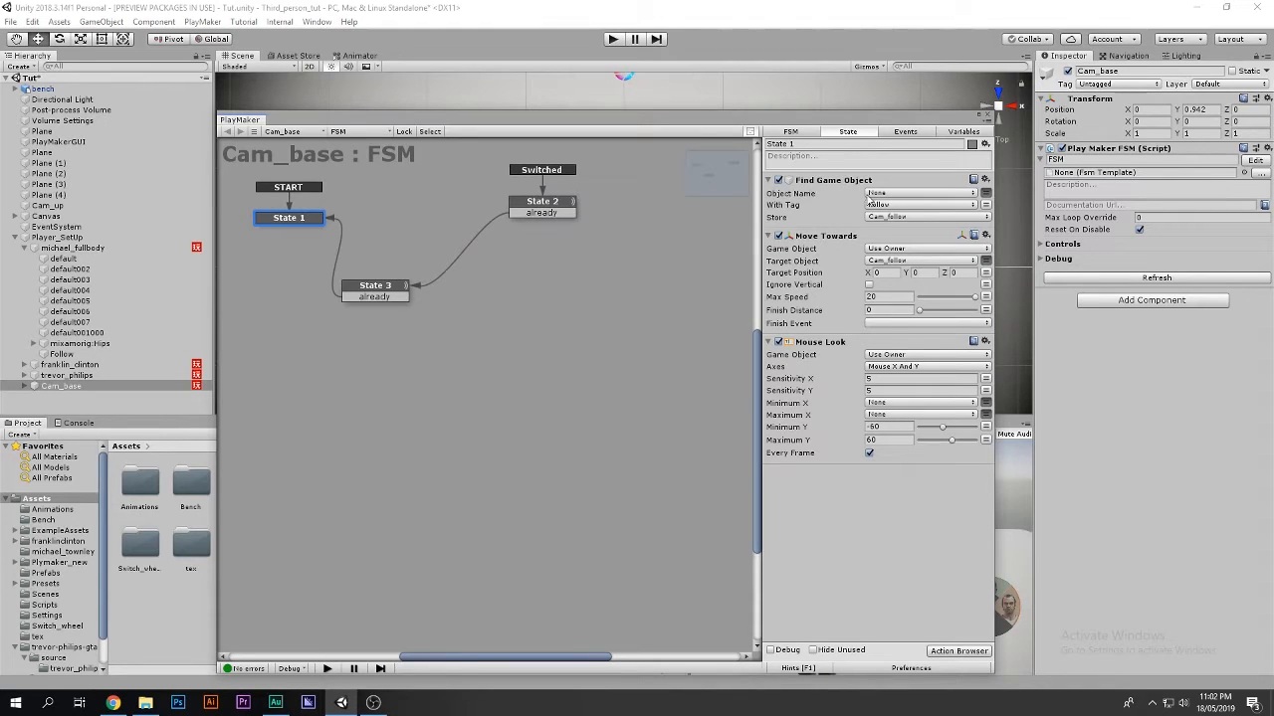
pyautogui.click(877, 207)
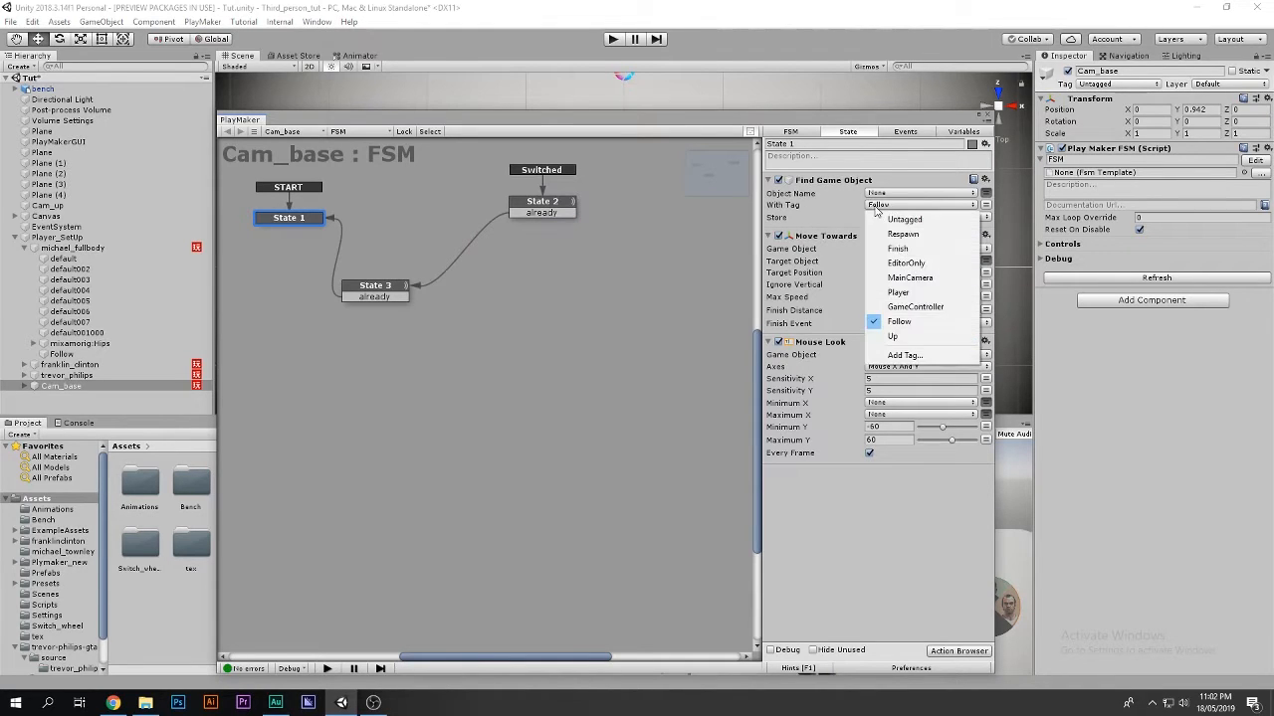
pyautogui.click(924, 326)
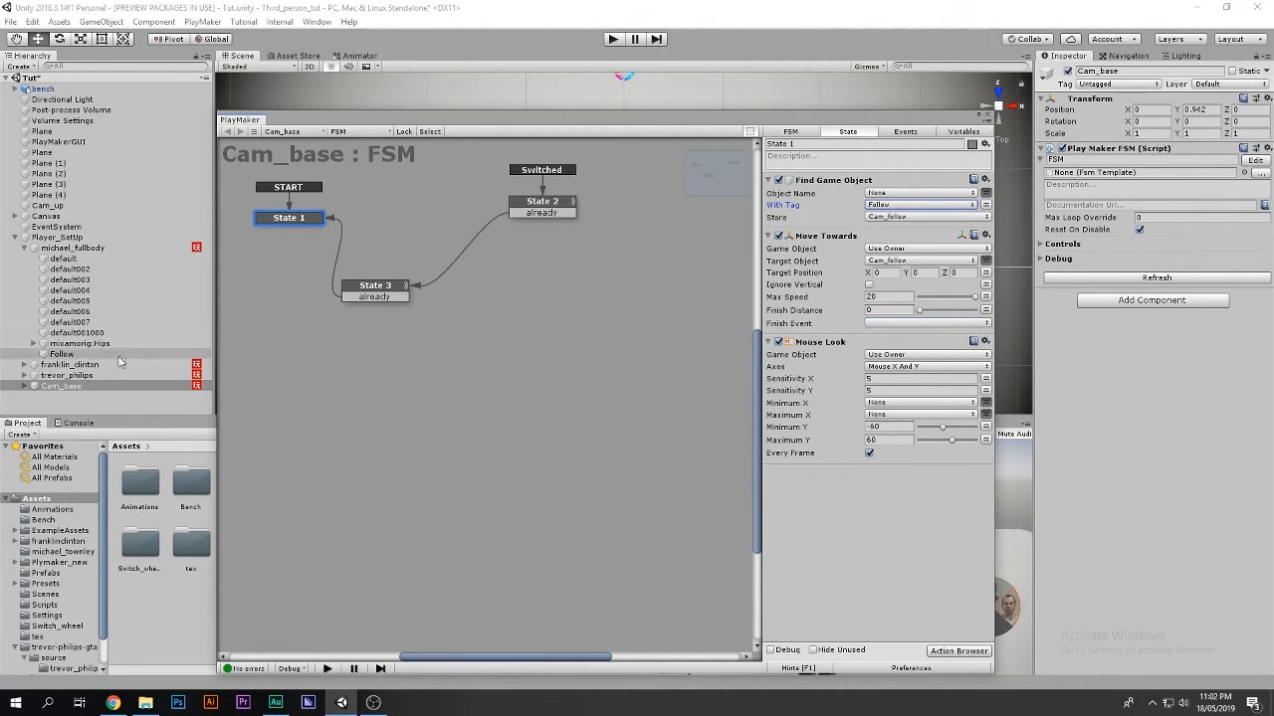
# Deactivate the franklin_clinton and trevor_philips characters together
pyautogui.click(26, 249)
pyautogui.click(69, 258)
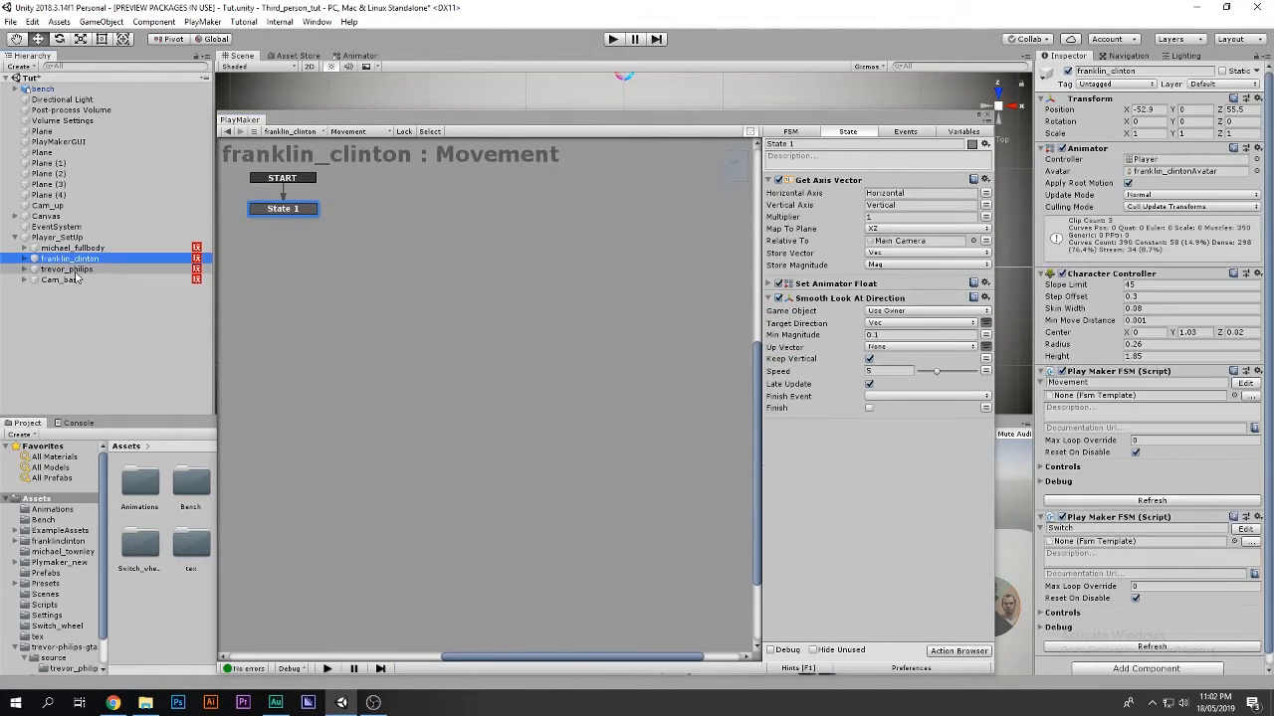
pyautogui.keyDown('shift'); pyautogui.click(72, 269); pyautogui.keyUp('shift')
pyautogui.click(1067, 84)
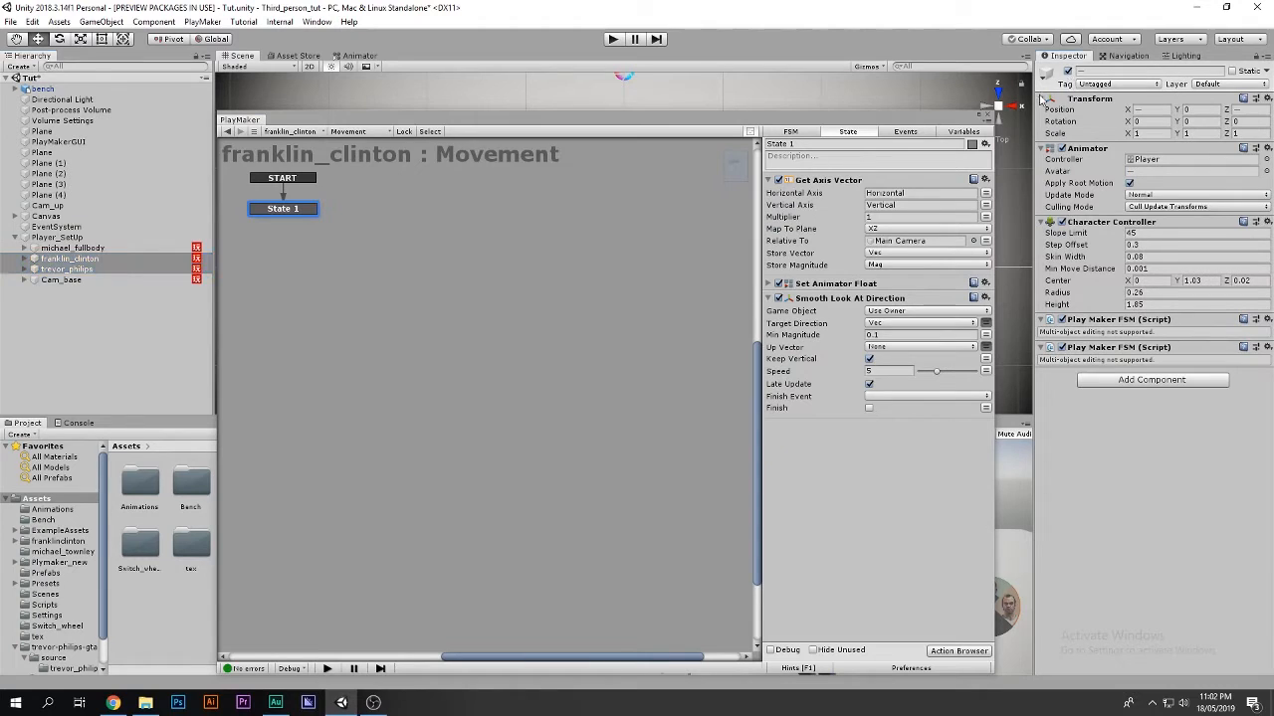
# Review michael_fullbody's Follow object and Cam_base's State 1 actions, and close the PlayMaker editor
pyautogui.click(26, 248)
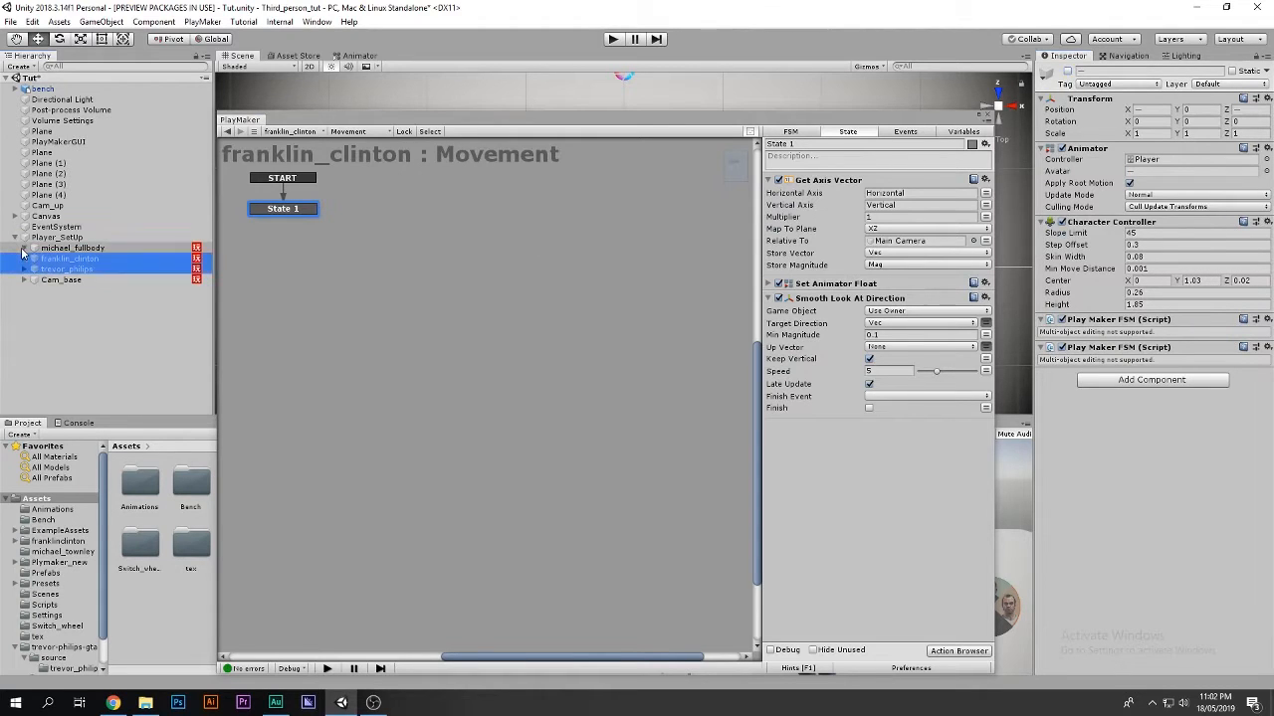
pyautogui.click(62, 354)
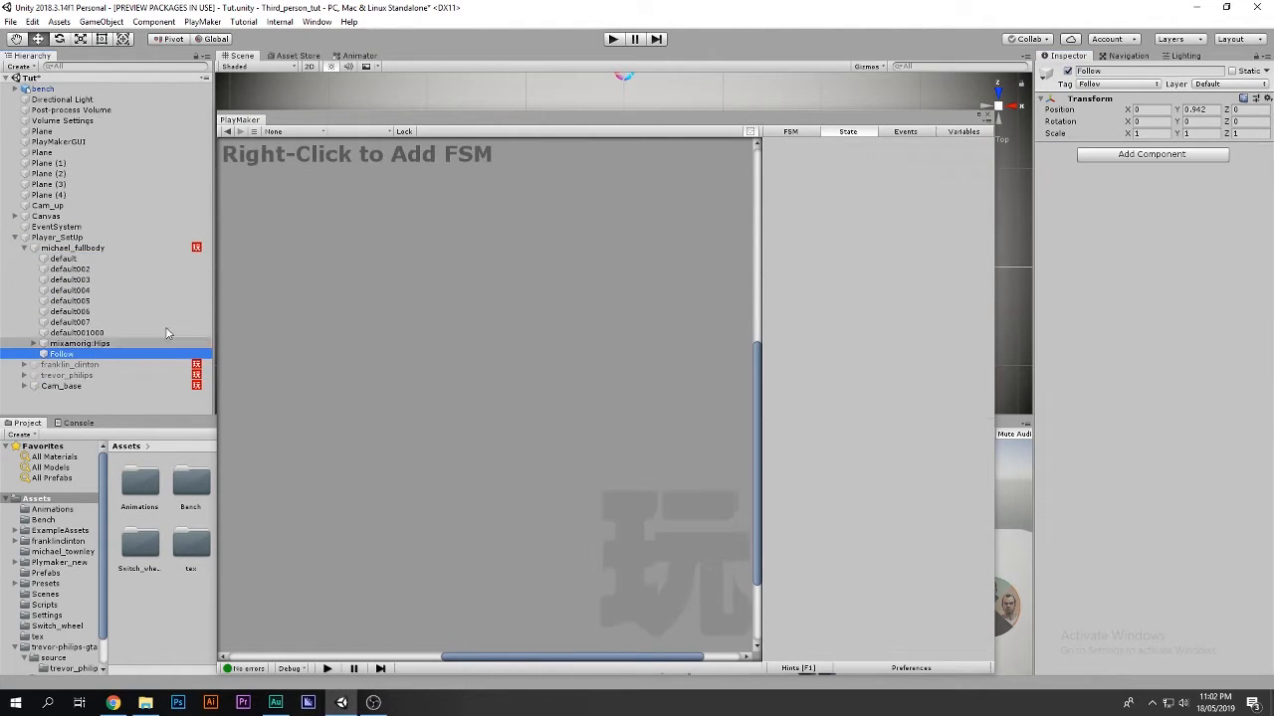
pyautogui.click(60, 385)
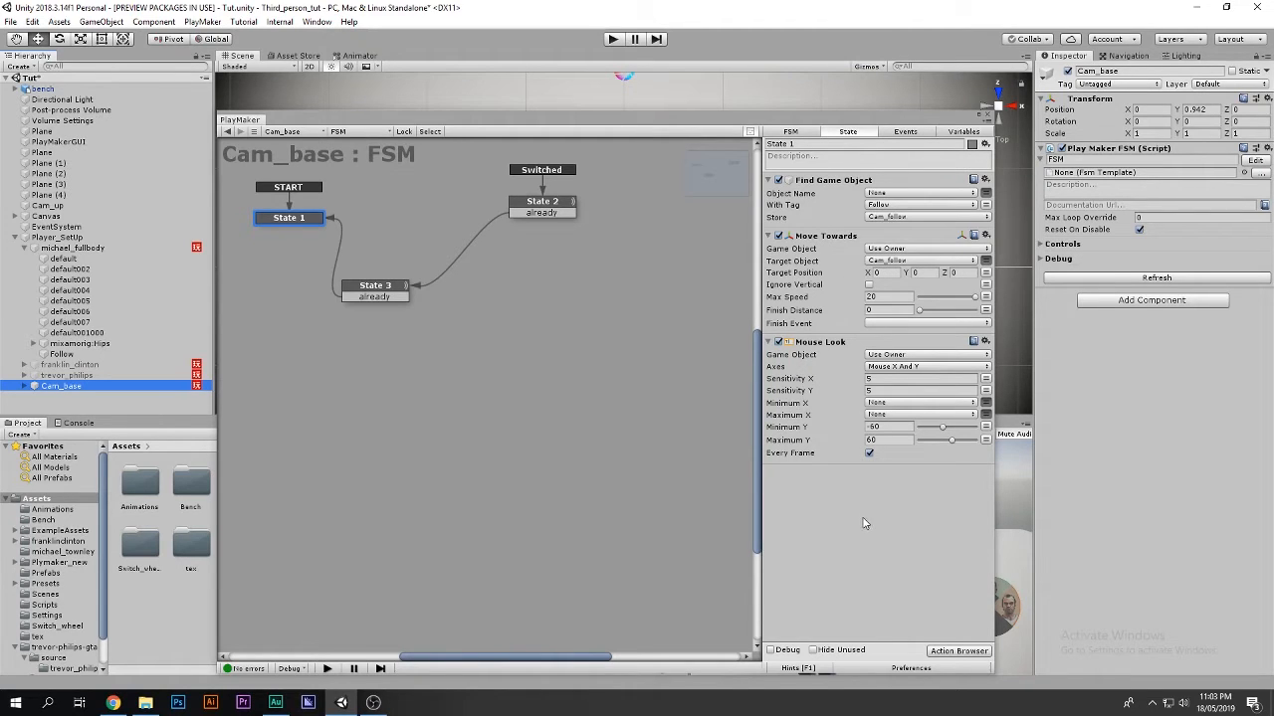
pyautogui.click(992, 117)
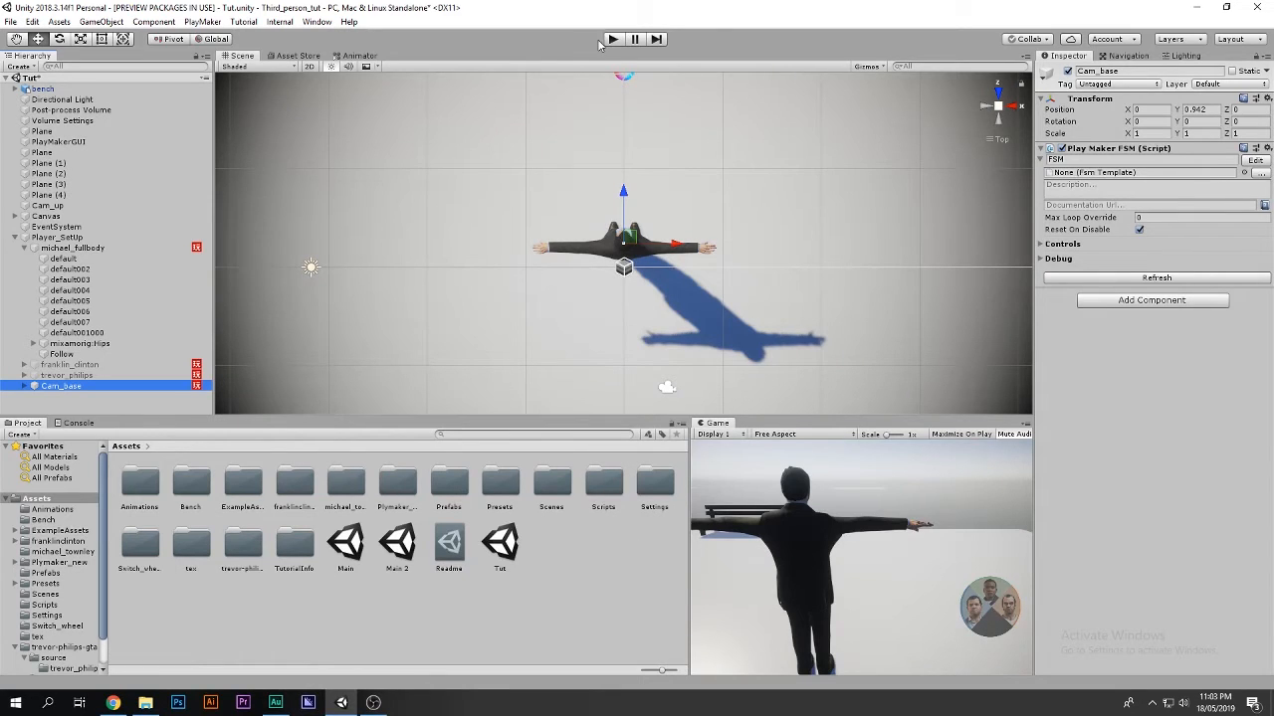
# Examine michael_fullbody's Switch and Movement FSMs in the PlayMaker editor
pyautogui.click(26, 249)
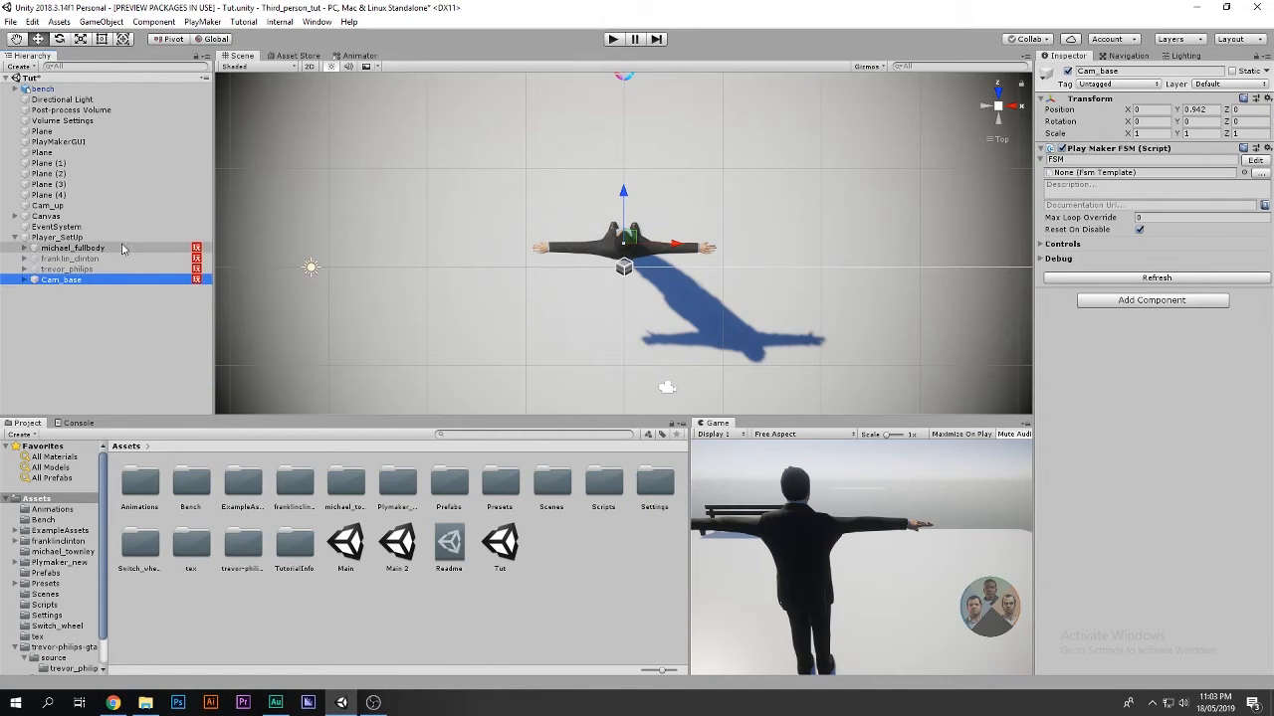
pyautogui.click(69, 248)
pyautogui.scroll(-1, 1106, 503)
pyautogui.click(1246, 519)
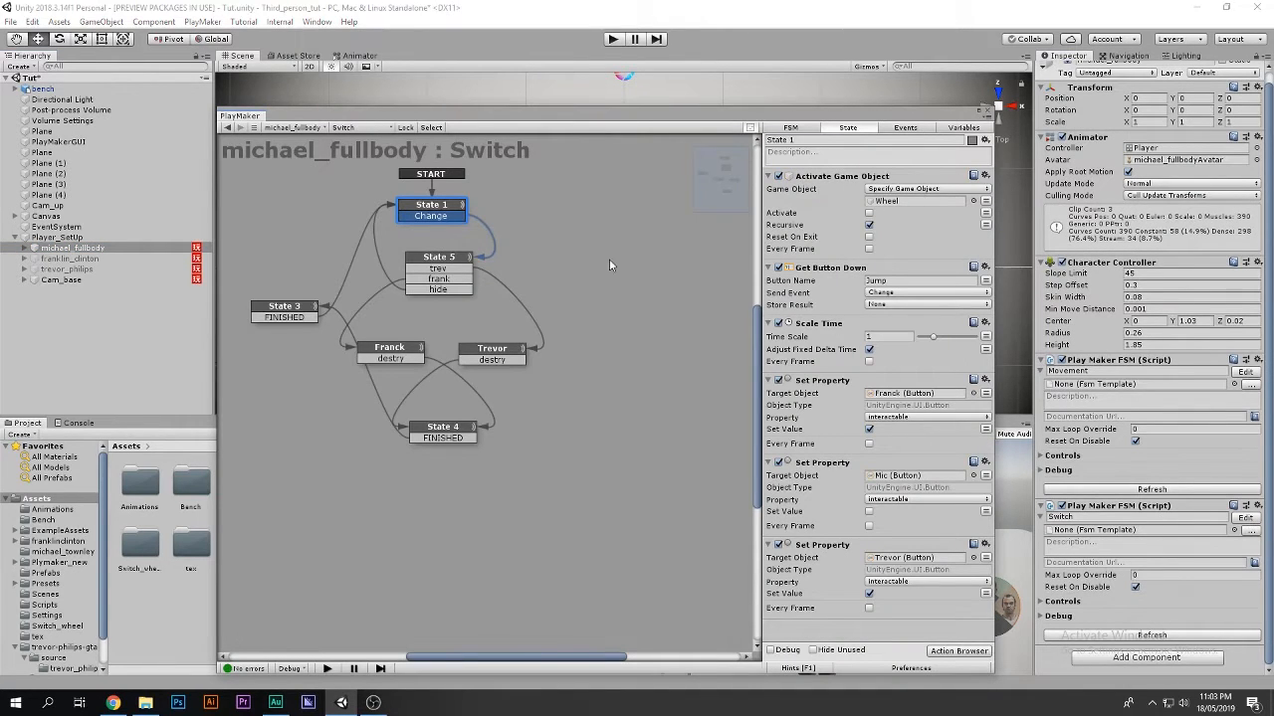
pyautogui.click(1245, 372)
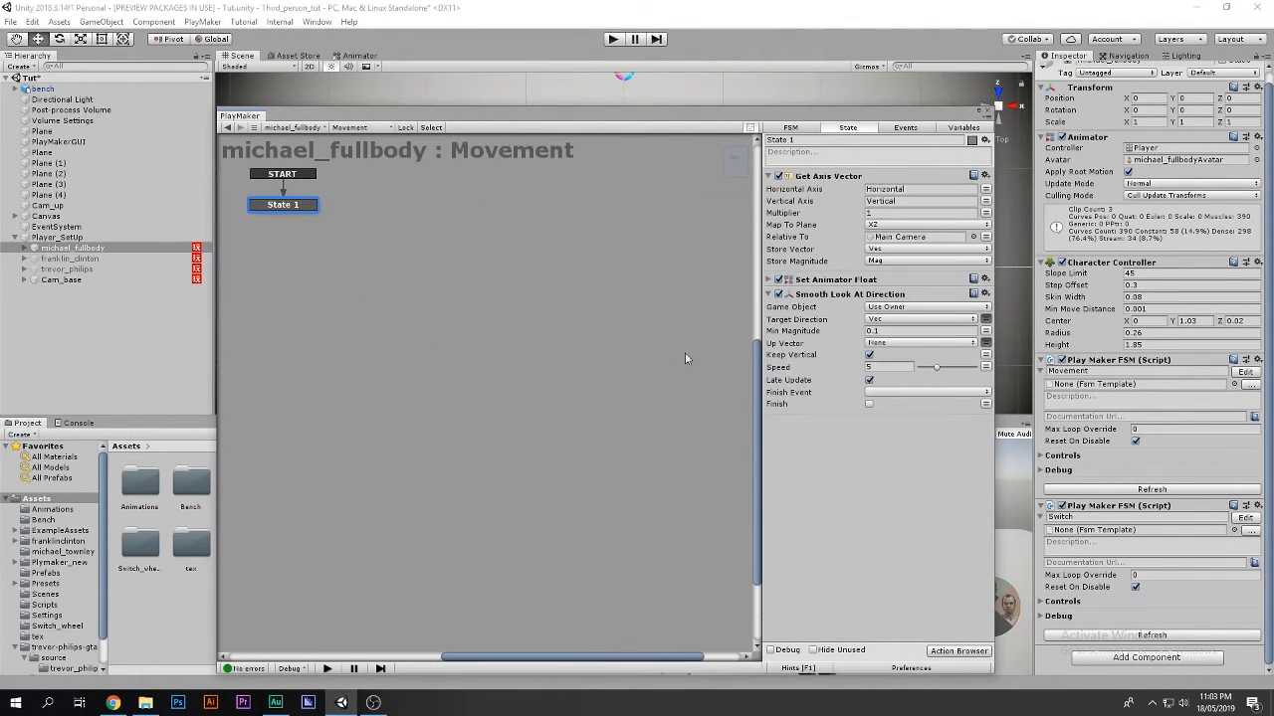
# Open michael_fullbody's Switch FSM in place of Movement, nudge State 1 upward, and collapse its Activate Game Object action
pyautogui.moveTo(325, 273); pyautogui.dragTo(465, 420, button='middle')
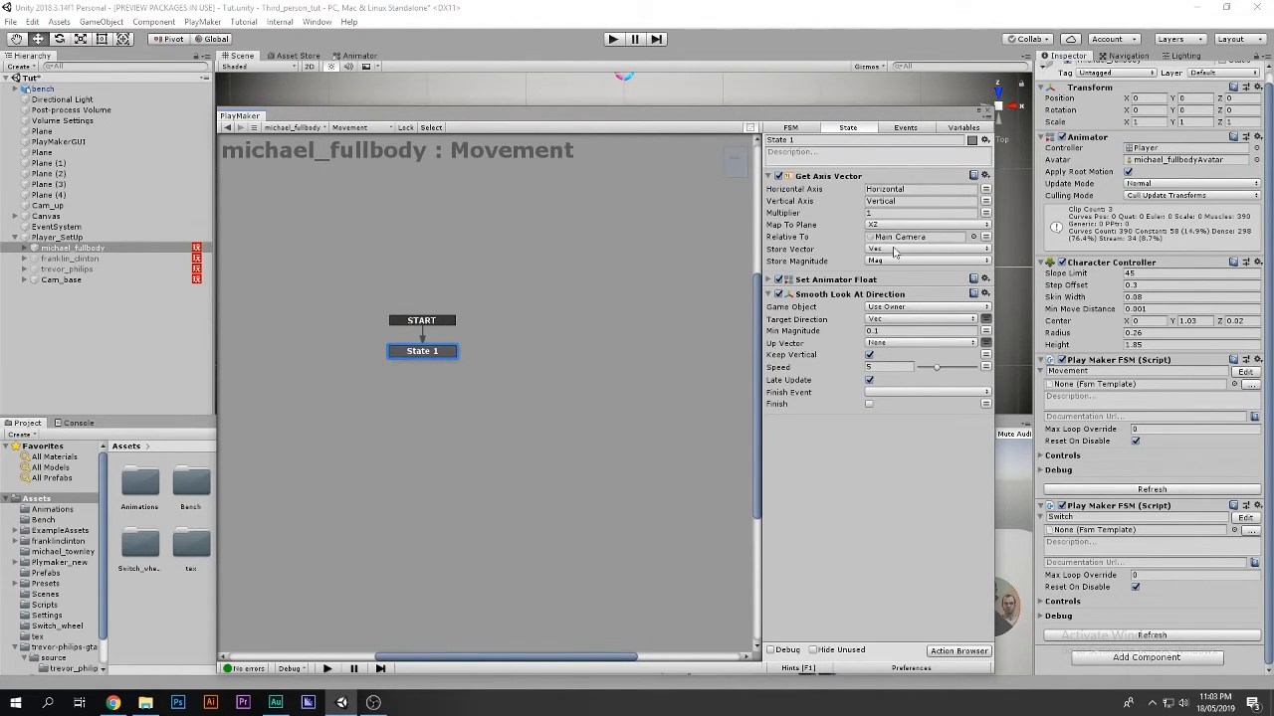
pyautogui.click(989, 111)
pyautogui.click(1121, 374)
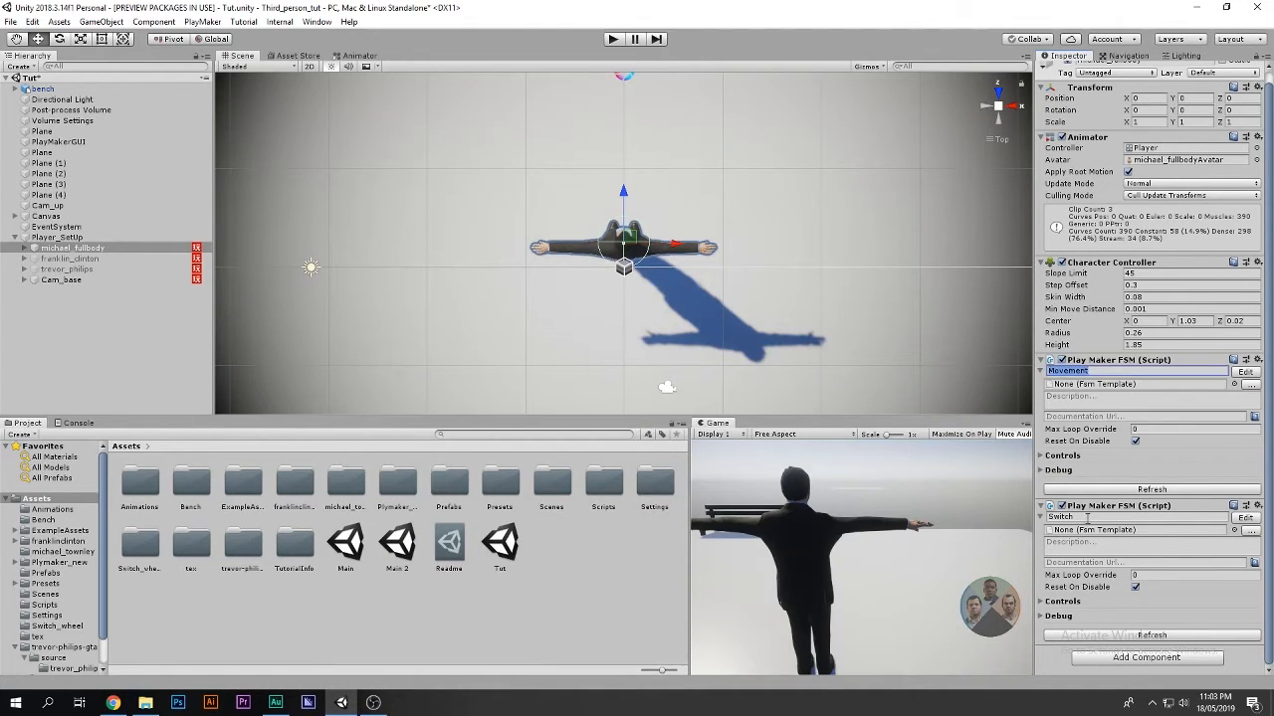
pyautogui.click(1087, 518)
pyautogui.click(1246, 518)
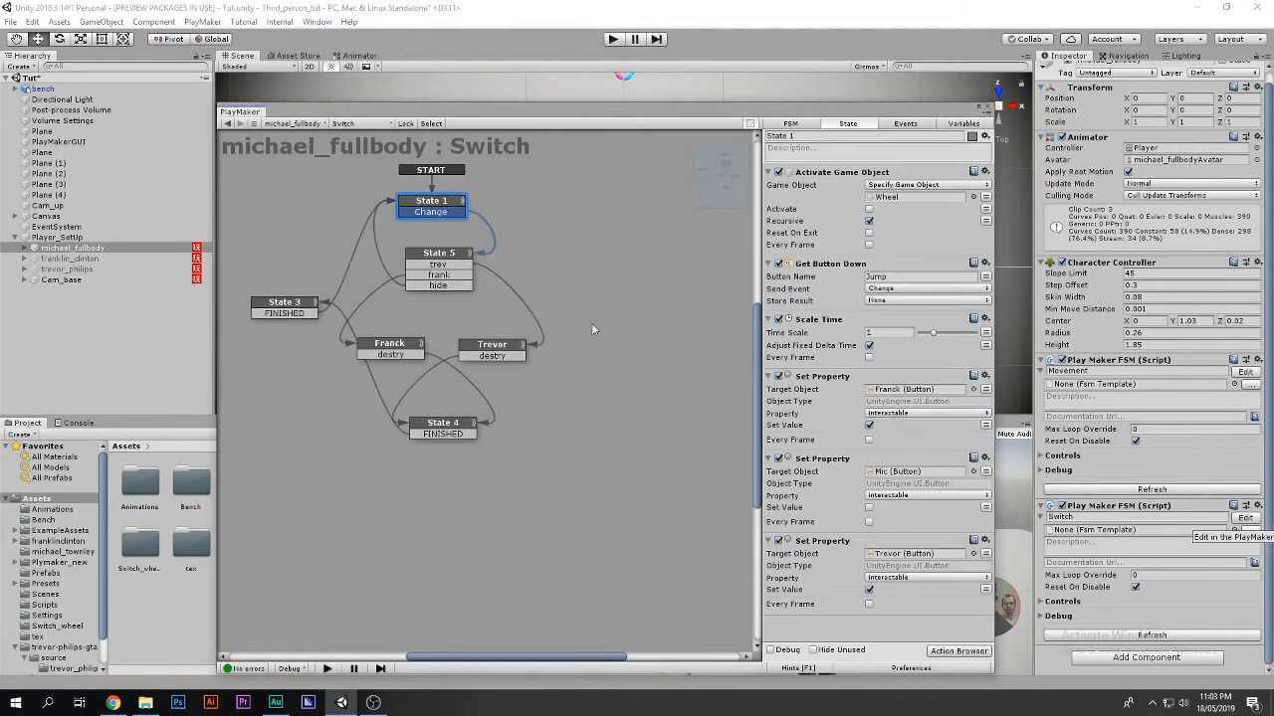
pyautogui.moveTo(438, 202)
pyautogui.mouseDown()
pyautogui.moveTo(454, 201)
pyautogui.moveTo(443, 191)
pyautogui.mouseUp()
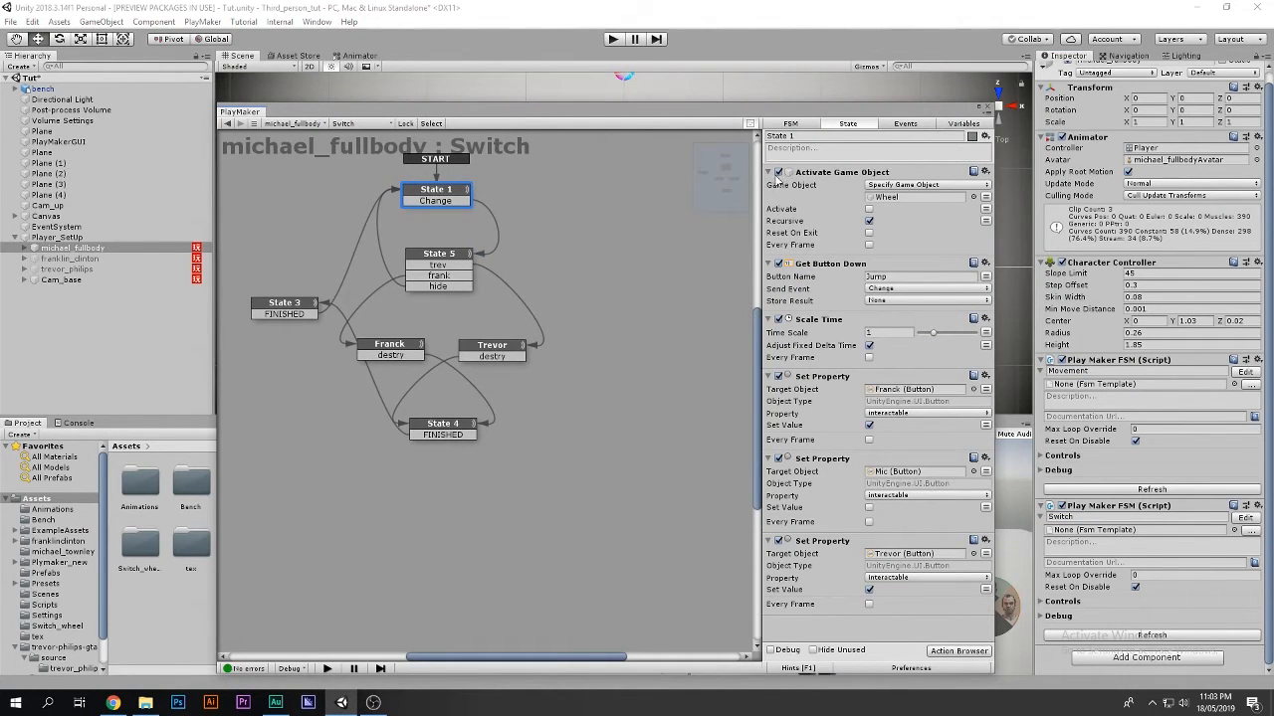
pyautogui.click(770, 173)
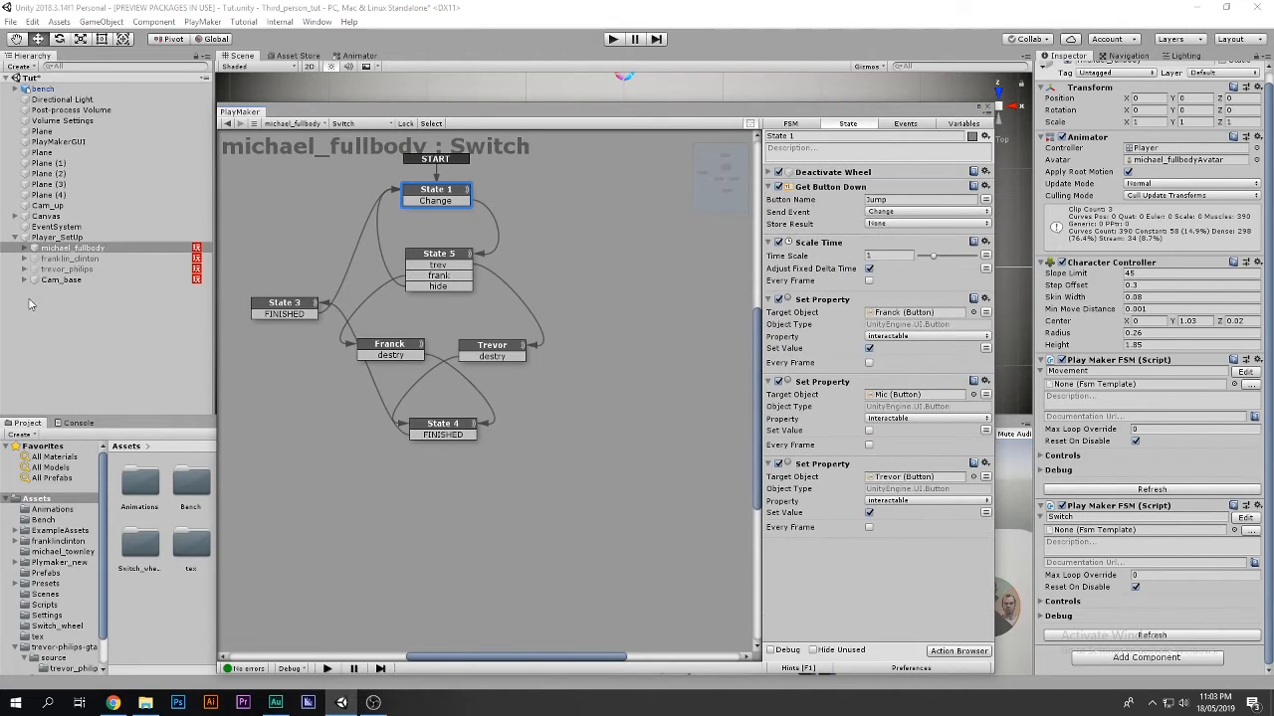
# Frame the Canvas in the Scene and view it from the back to examine the character wheel
pyautogui.click(71, 216)
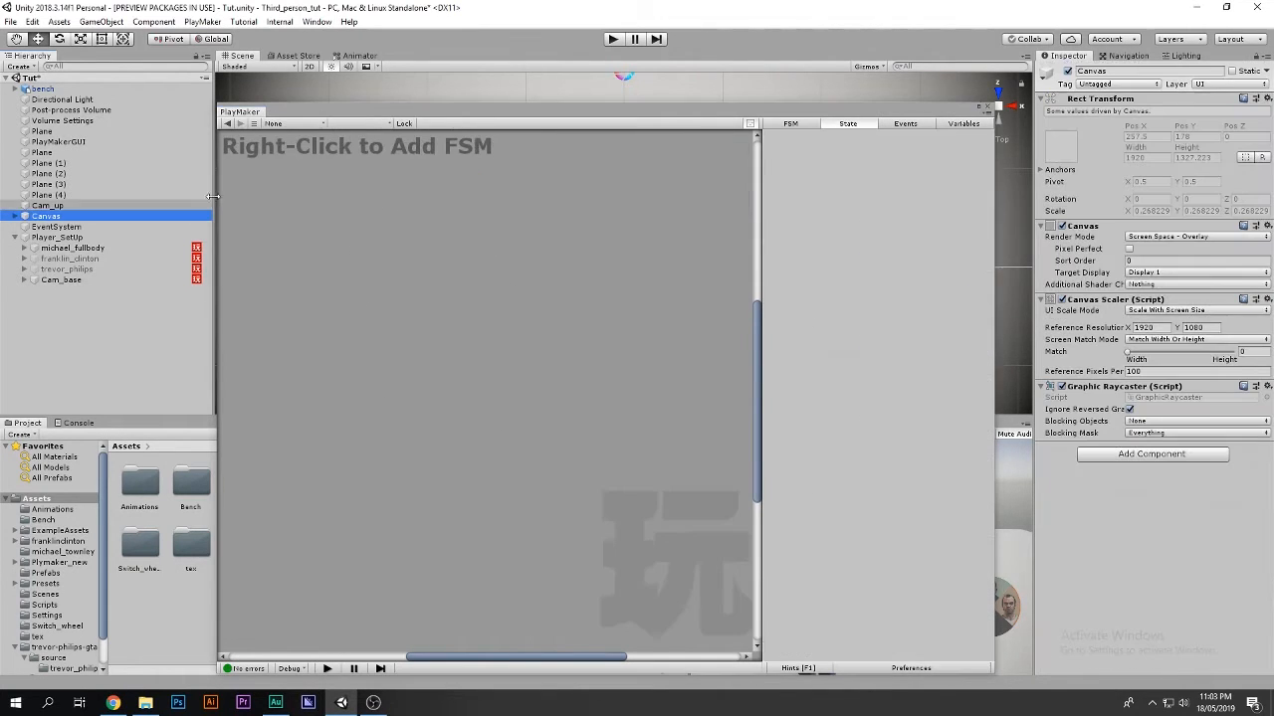
pyautogui.press('f')
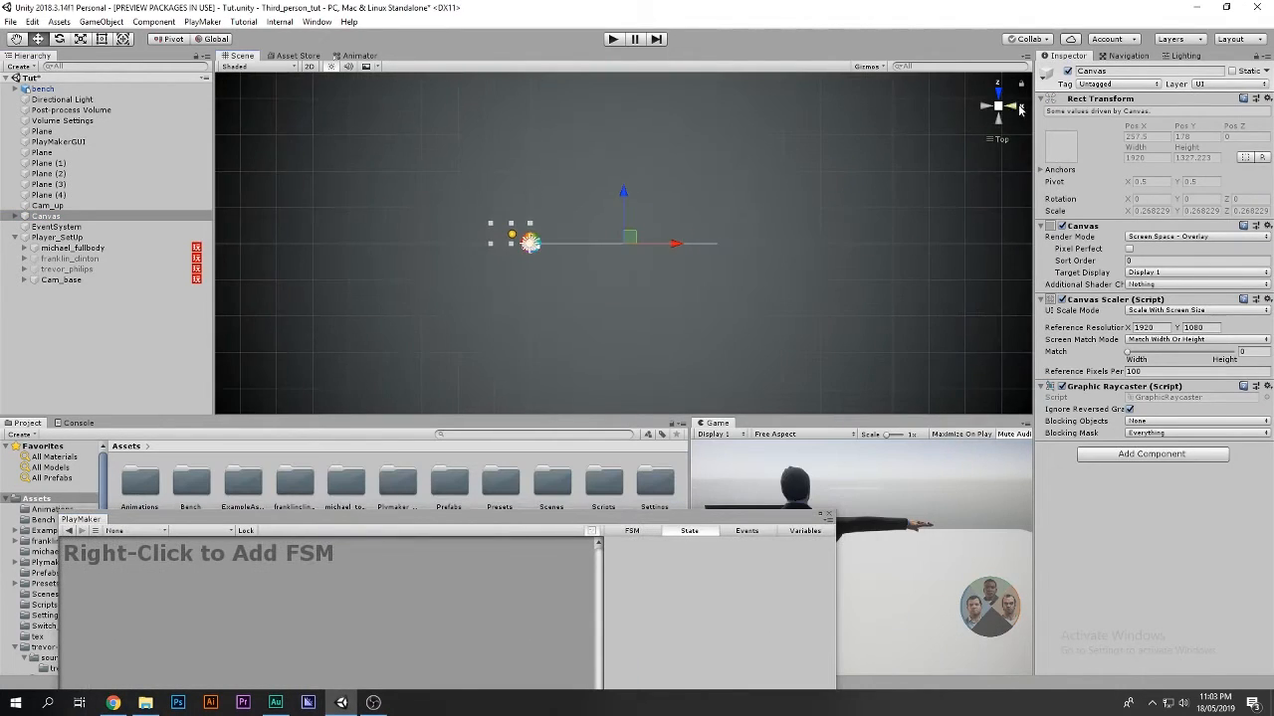
pyautogui.click(998, 118)
pyautogui.scroll(4, 681, 311)
pyautogui.scroll(2, 680, 311)
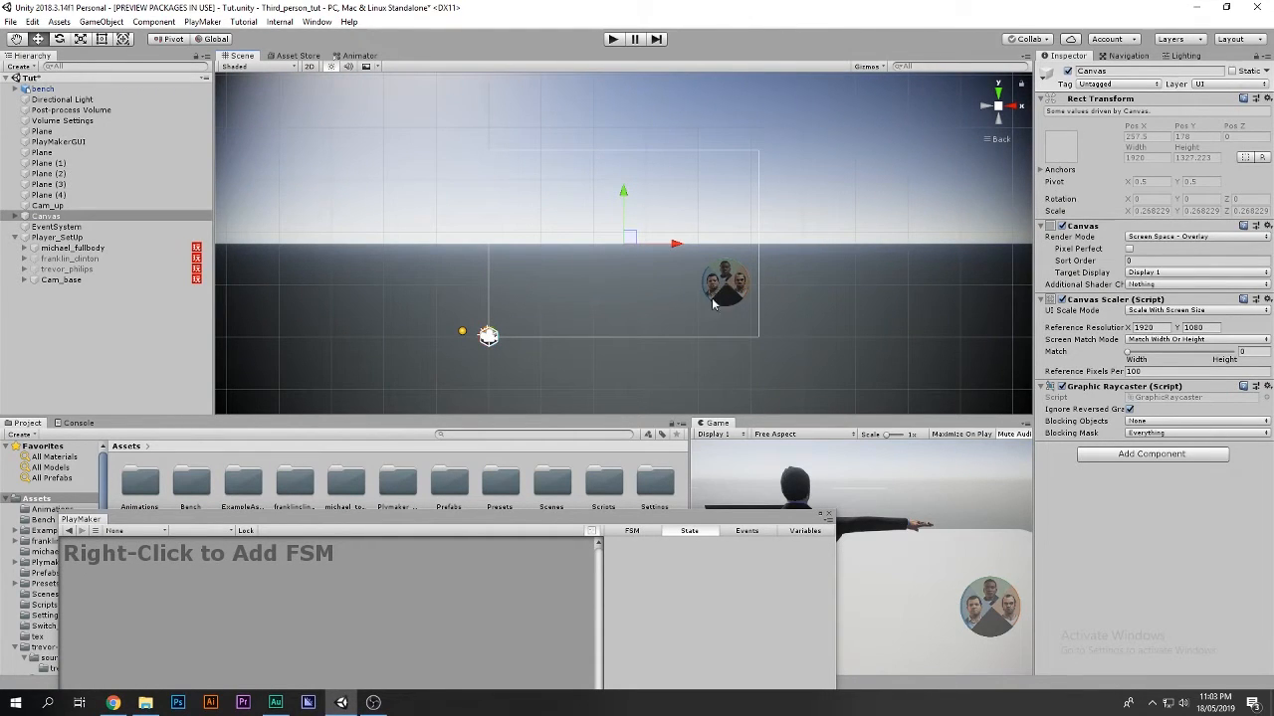
# Return to michael_fullbody's Switch FSM and move the PlayMaker window to show its full state graph and actions
pyautogui.click(60, 237)
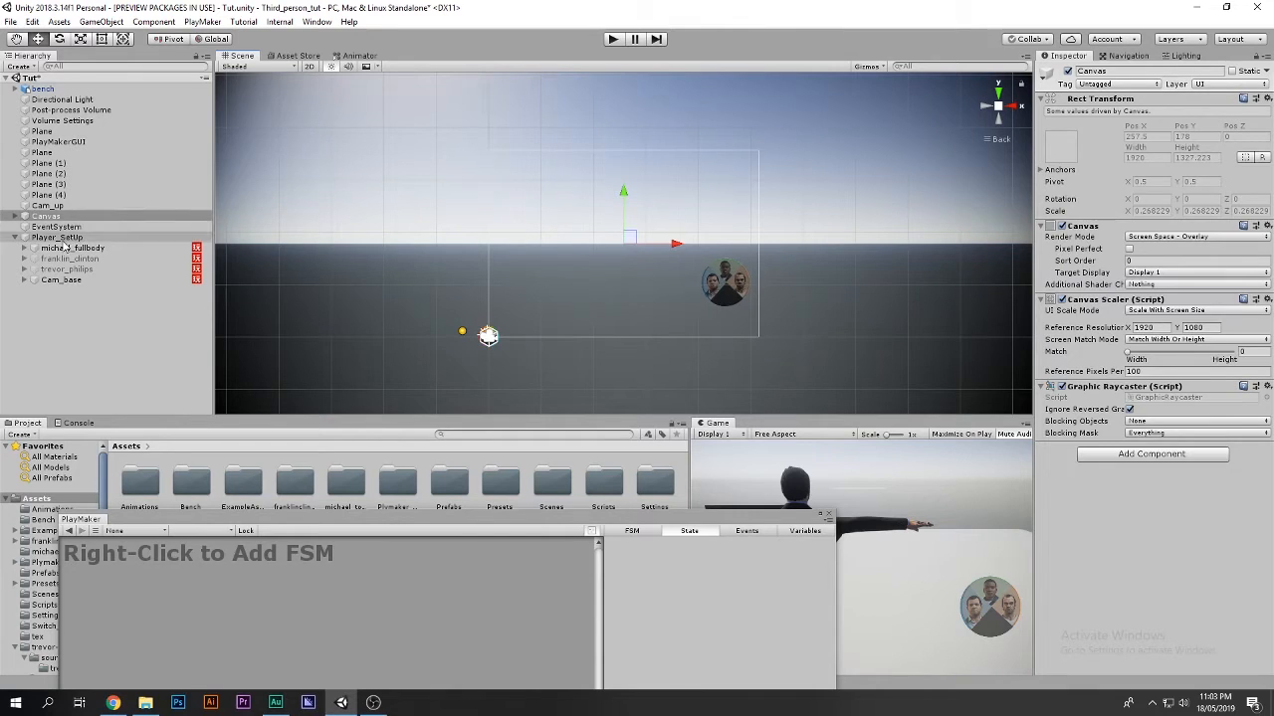
pyautogui.click(169, 280)
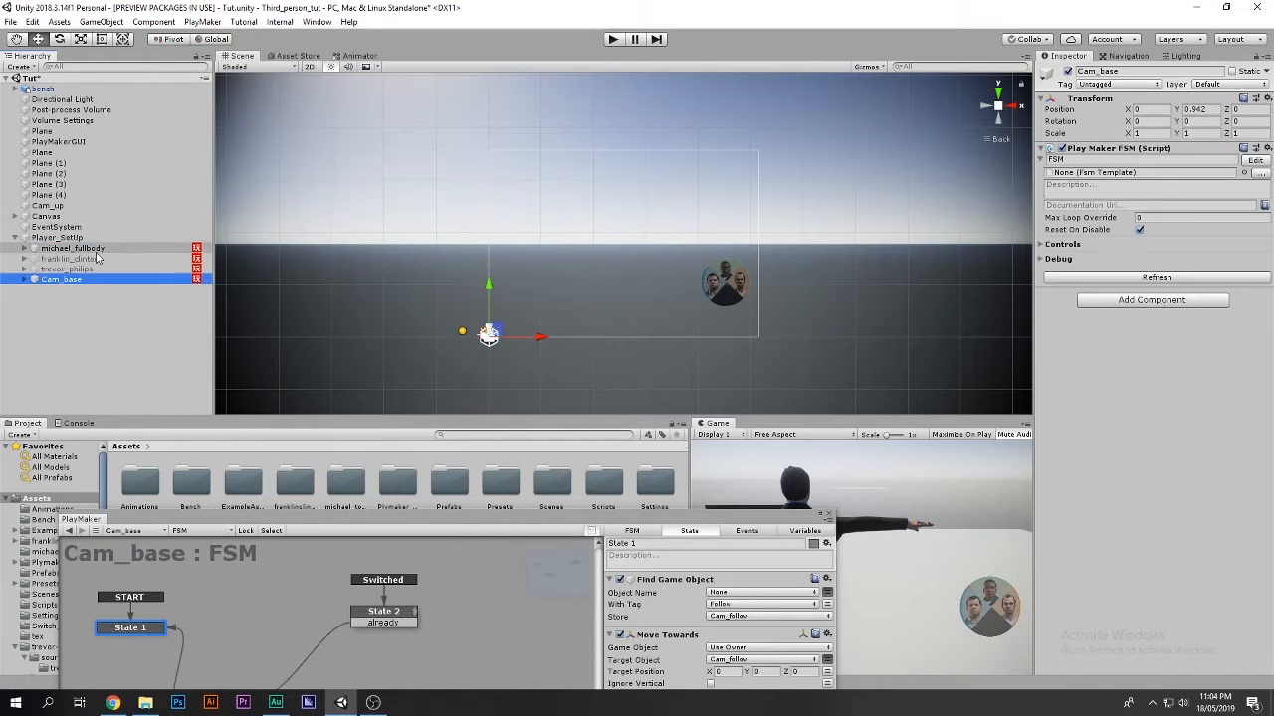
pyautogui.click(72, 247)
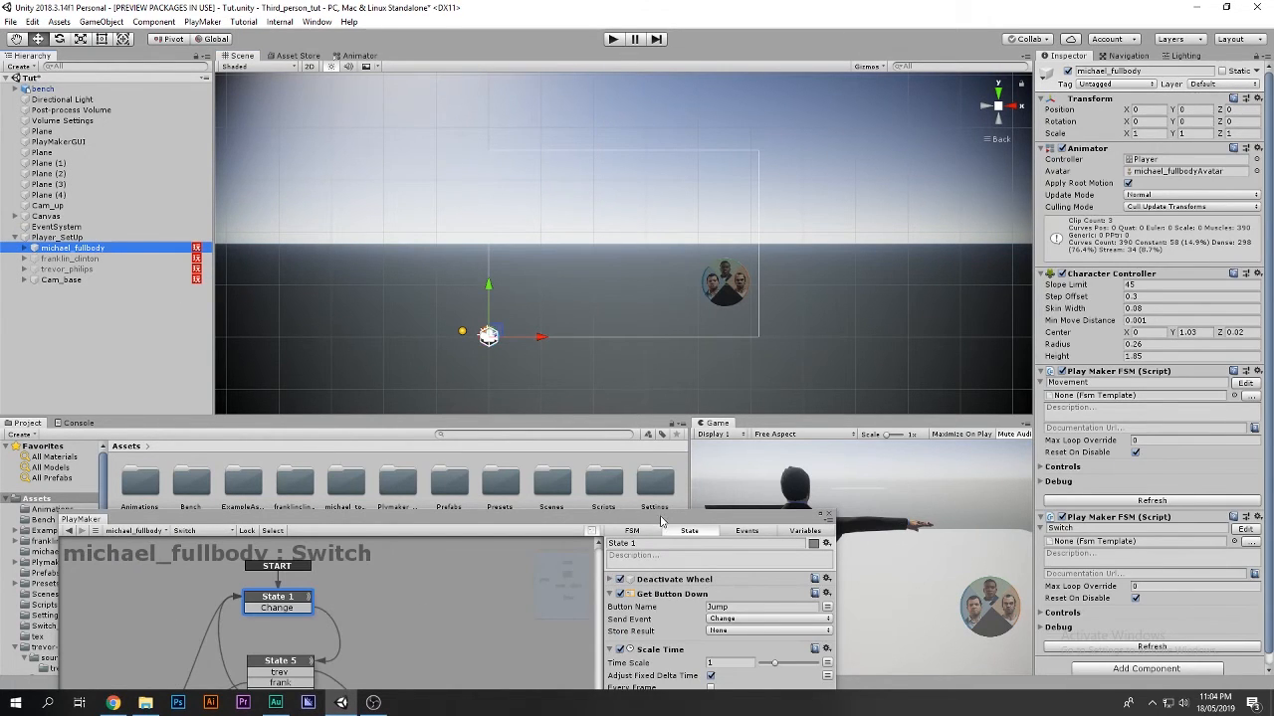
pyautogui.moveTo(660, 520); pyautogui.dragTo(473, 191)
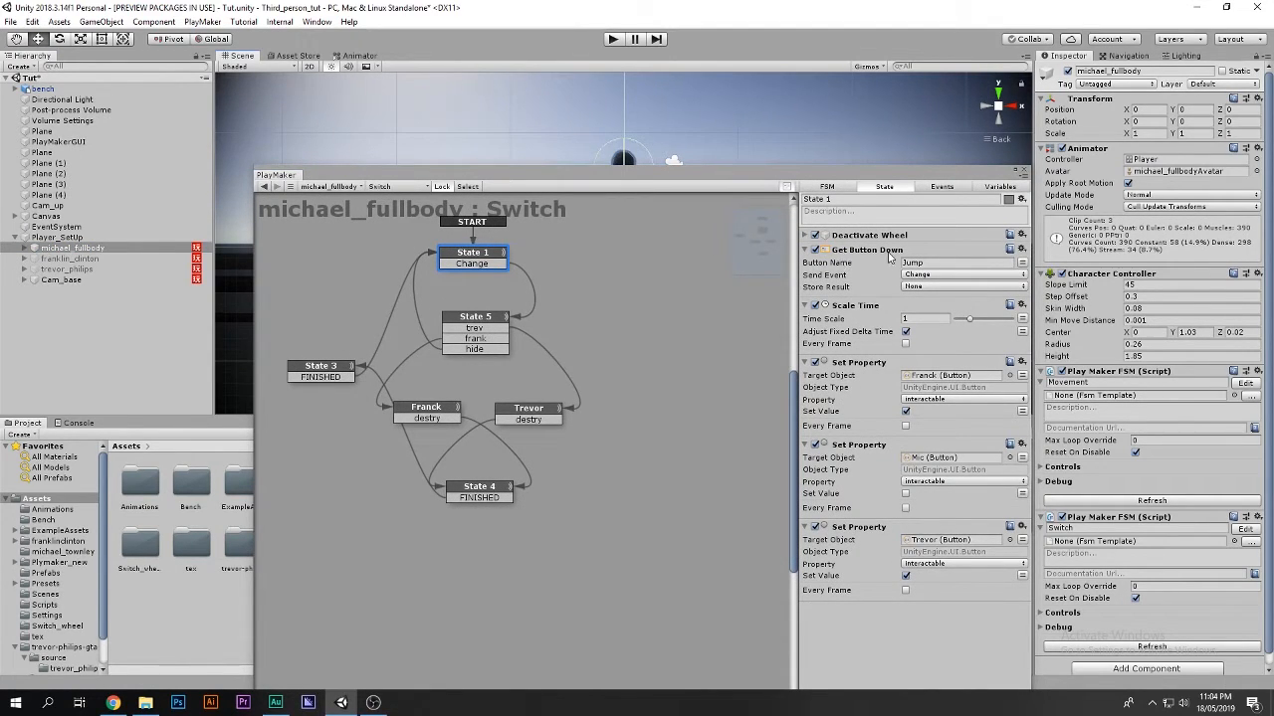
# Check the button name in State 1's Get Button Down action and examine the Jump axis in the project's Input settings
pyautogui.click(934, 261)
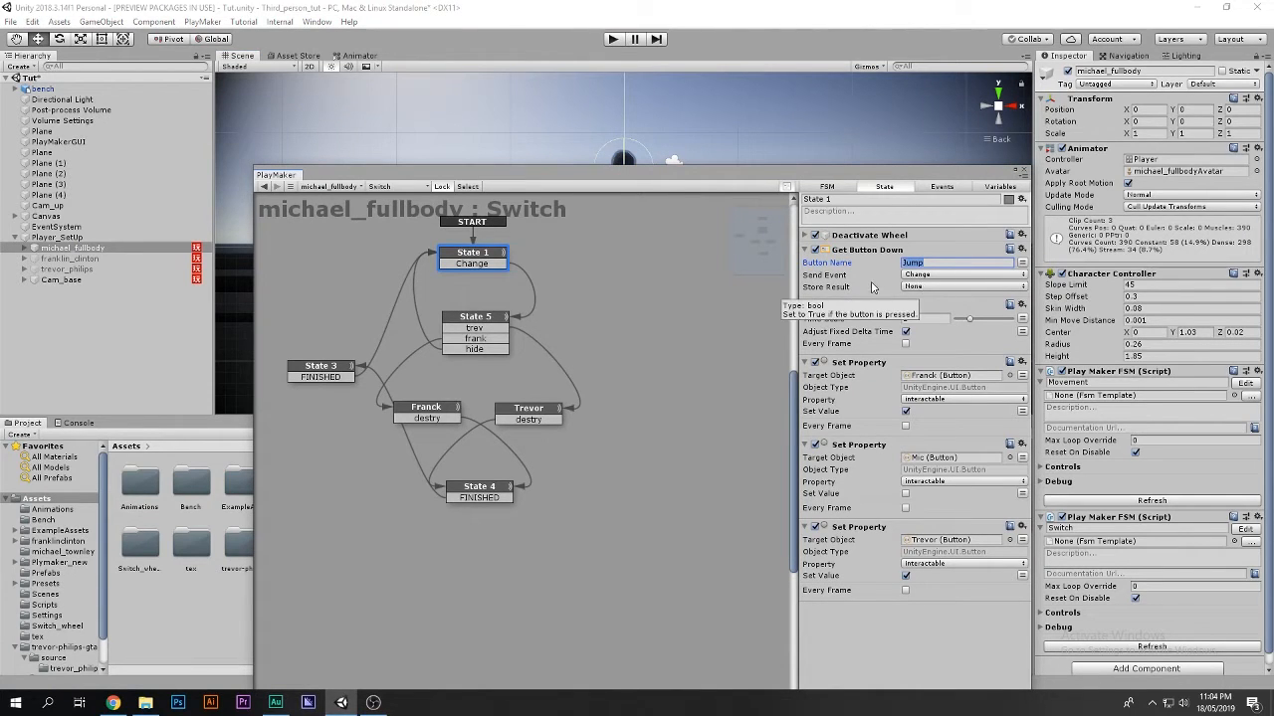
pyautogui.doubleClick(935, 262)
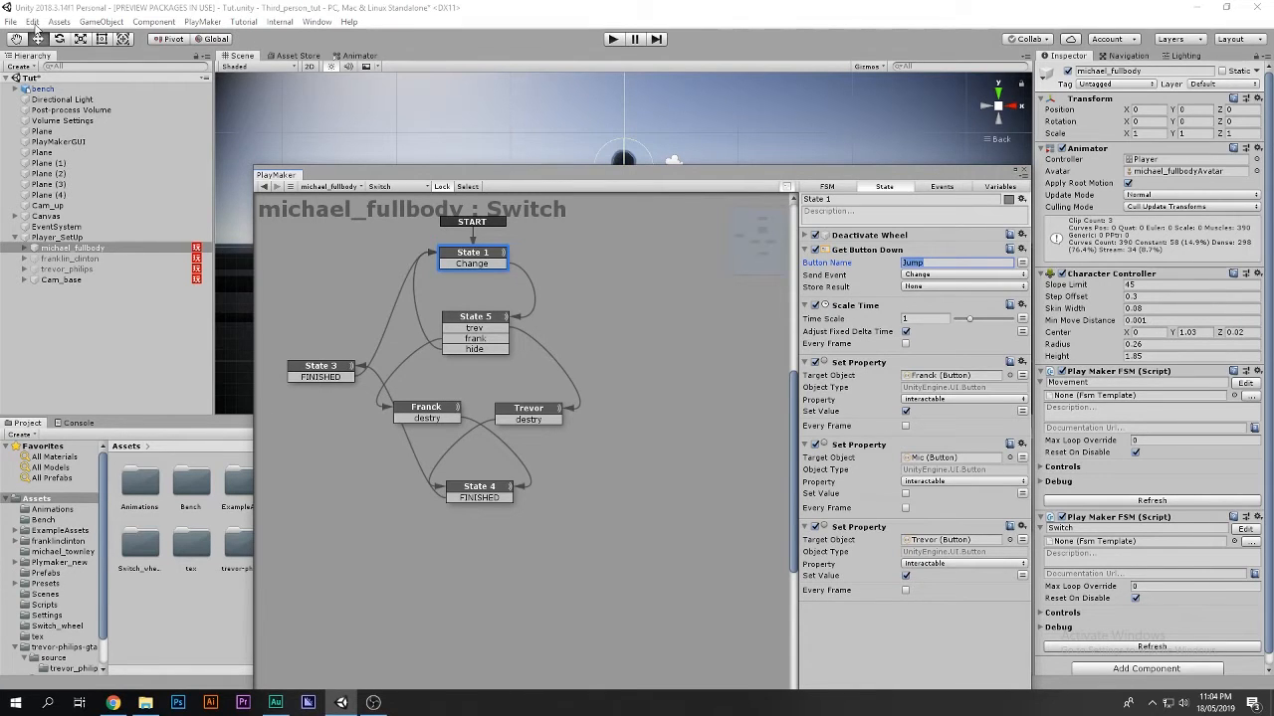
pyautogui.click(34, 21)
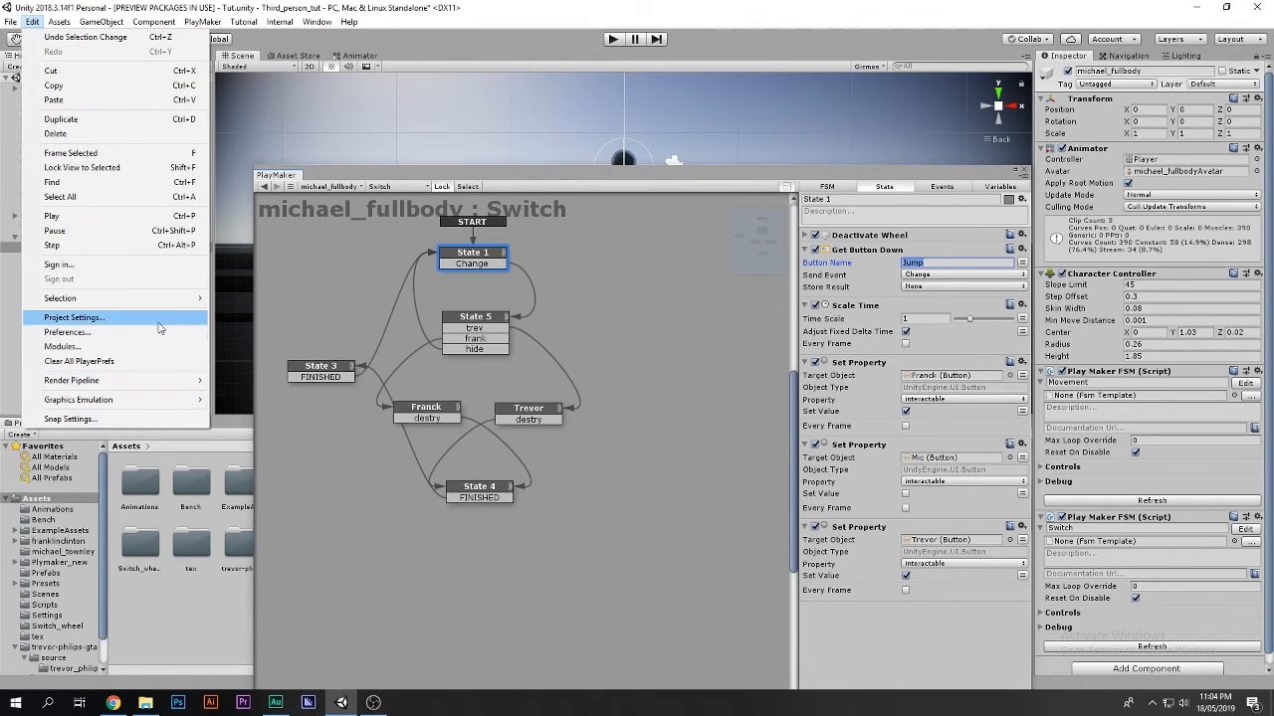
pyautogui.click(159, 326)
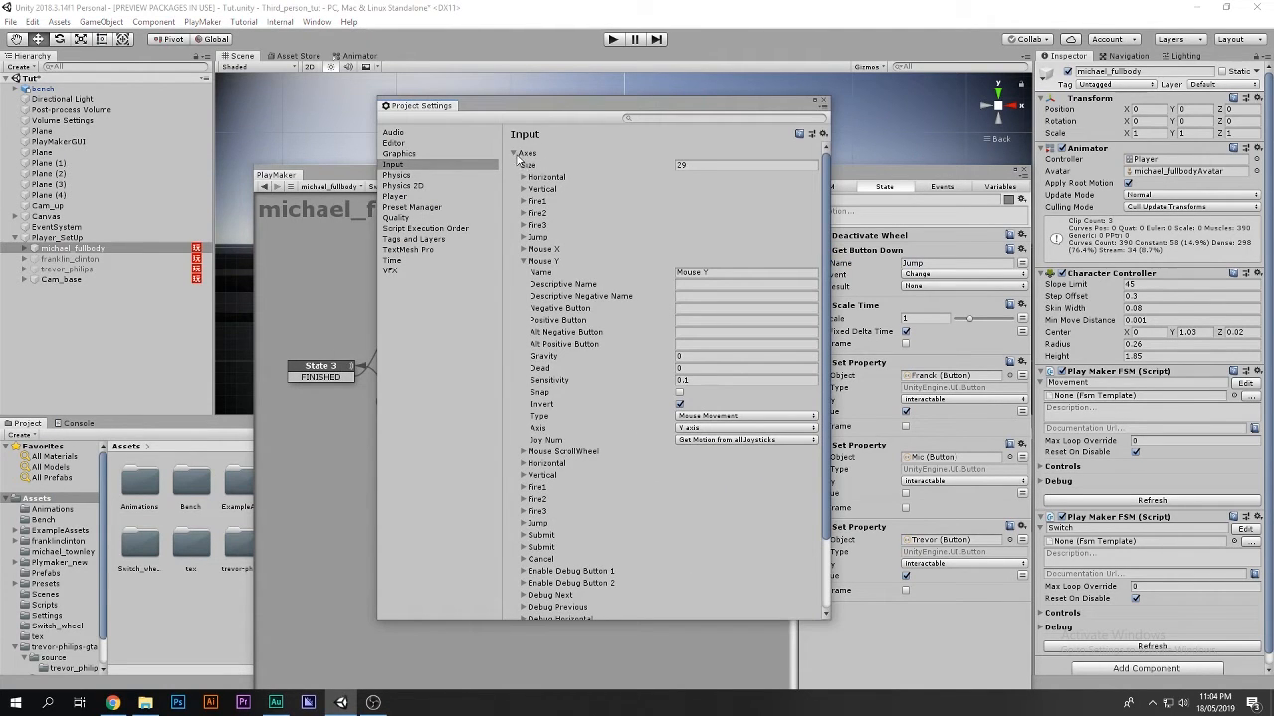
pyautogui.click(525, 261)
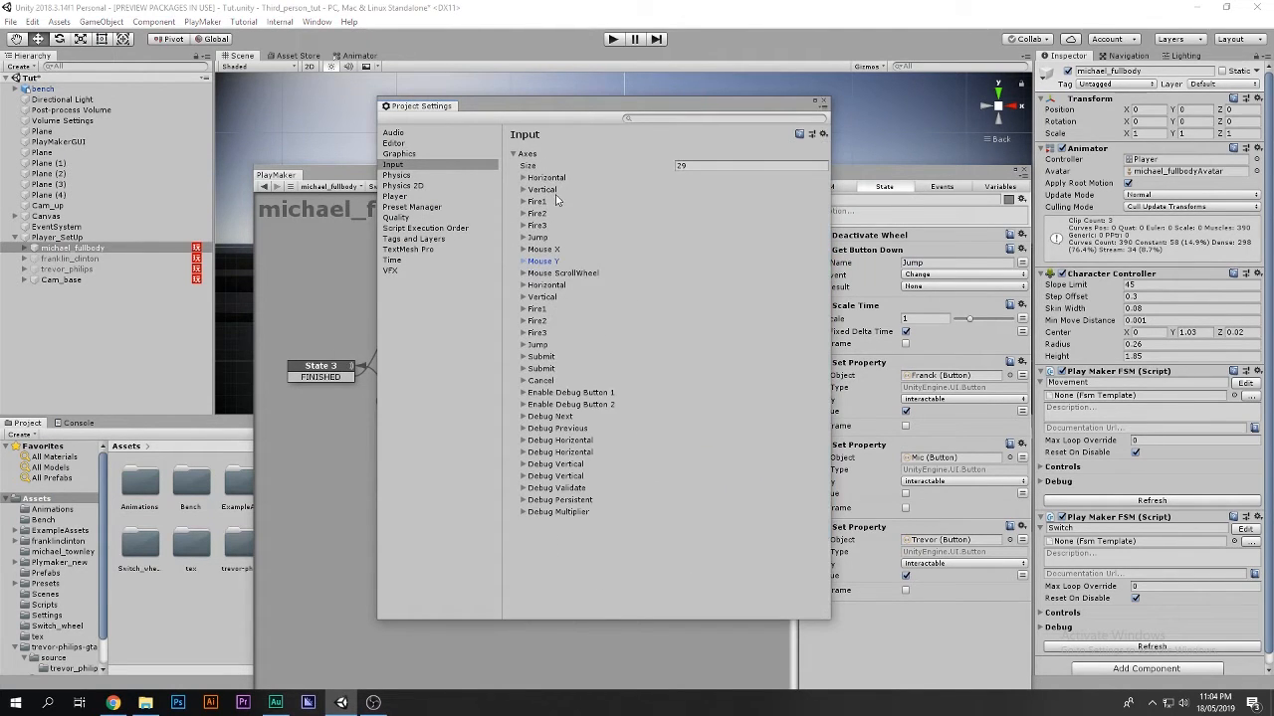
pyautogui.click(543, 189)
pyautogui.click(542, 189)
pyautogui.click(526, 237)
pyautogui.click(701, 296)
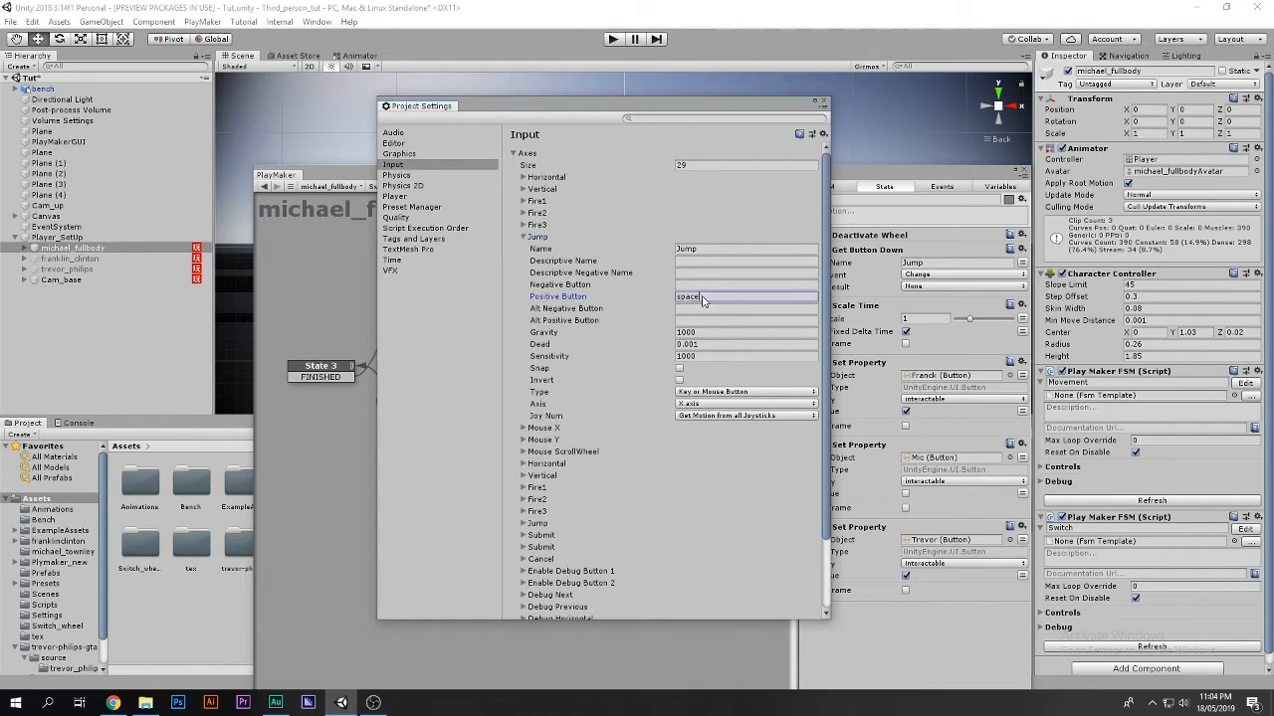
pyautogui.doubleClick(702, 296)
pyautogui.click(525, 237)
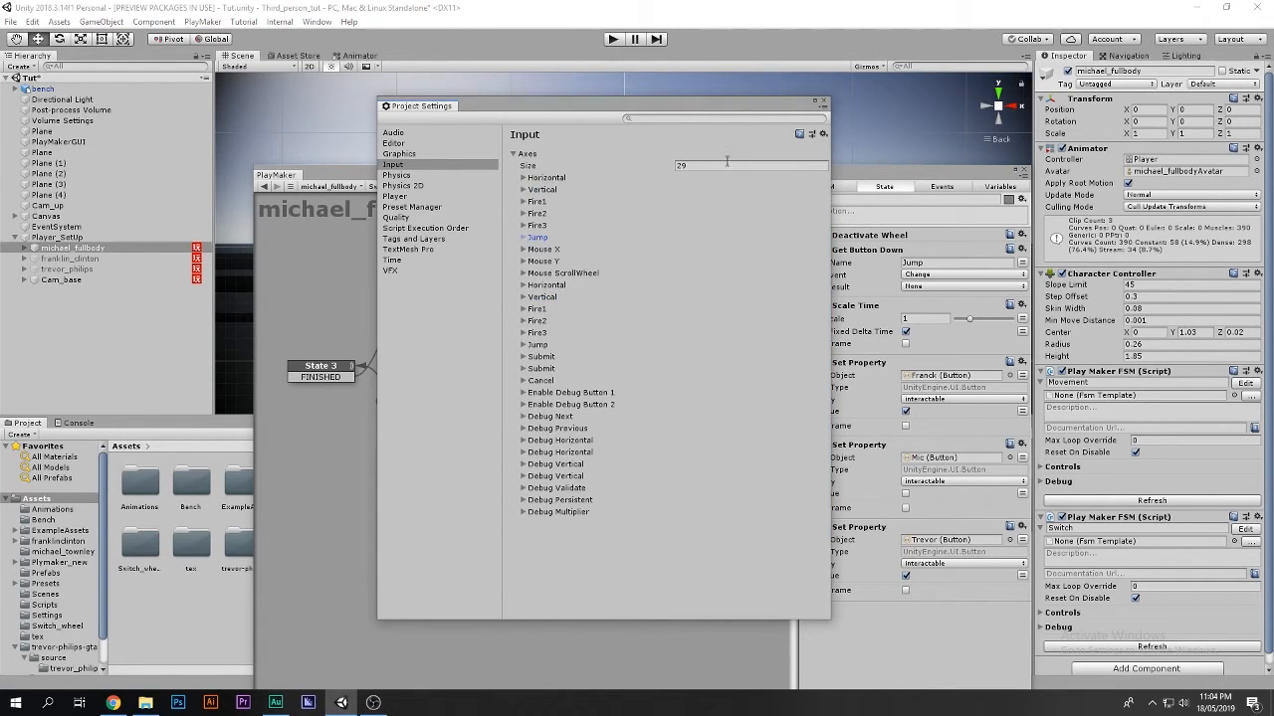
# Set the number of input axes to 30 and examine the added axis's name and button fields
pyautogui.click(725, 166)
pyautogui.press('Return')
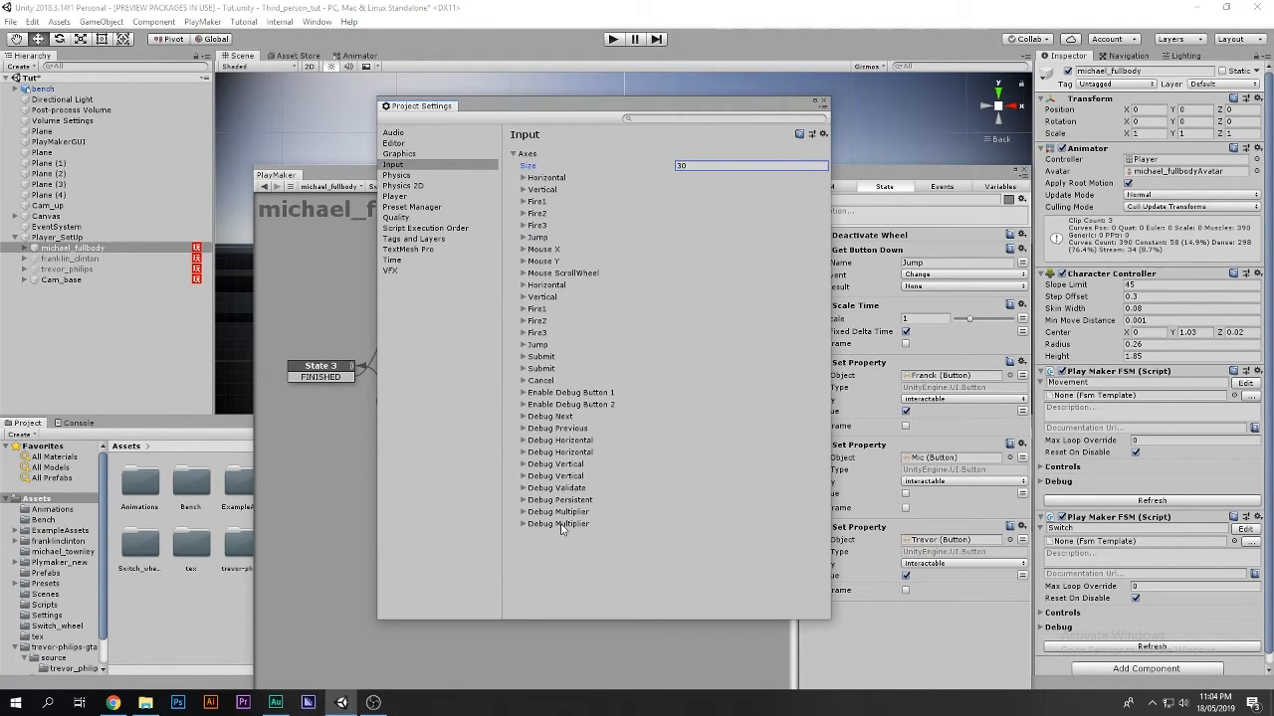
pyautogui.click(525, 525)
pyautogui.click(699, 536)
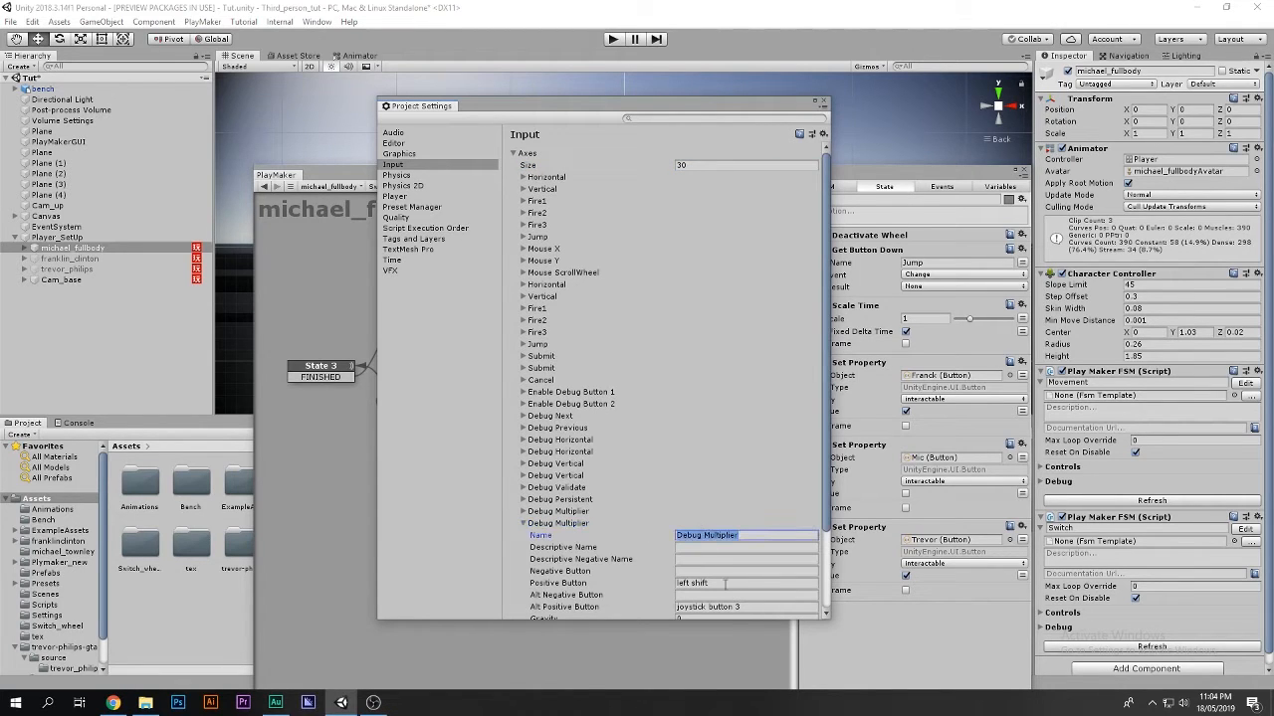
pyautogui.click(727, 584)
pyautogui.scroll(-3, 718, 534)
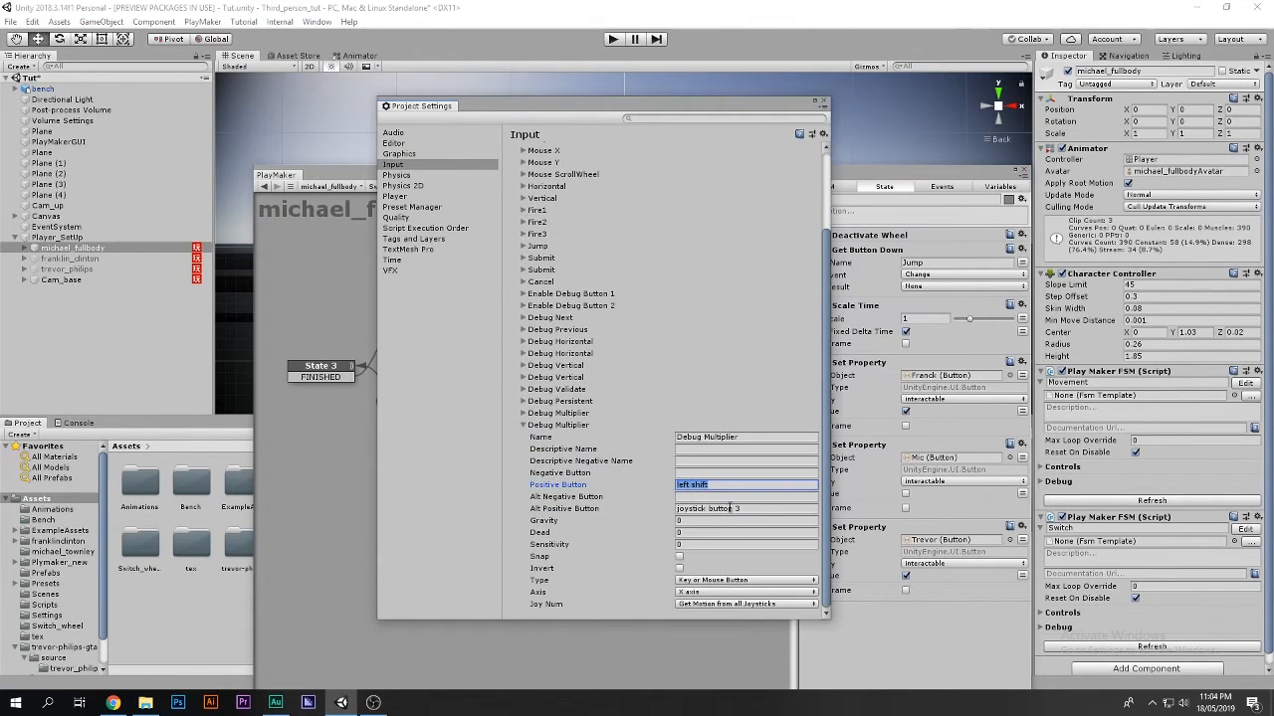
pyautogui.click(733, 508)
pyautogui.click(718, 473)
pyautogui.click(720, 508)
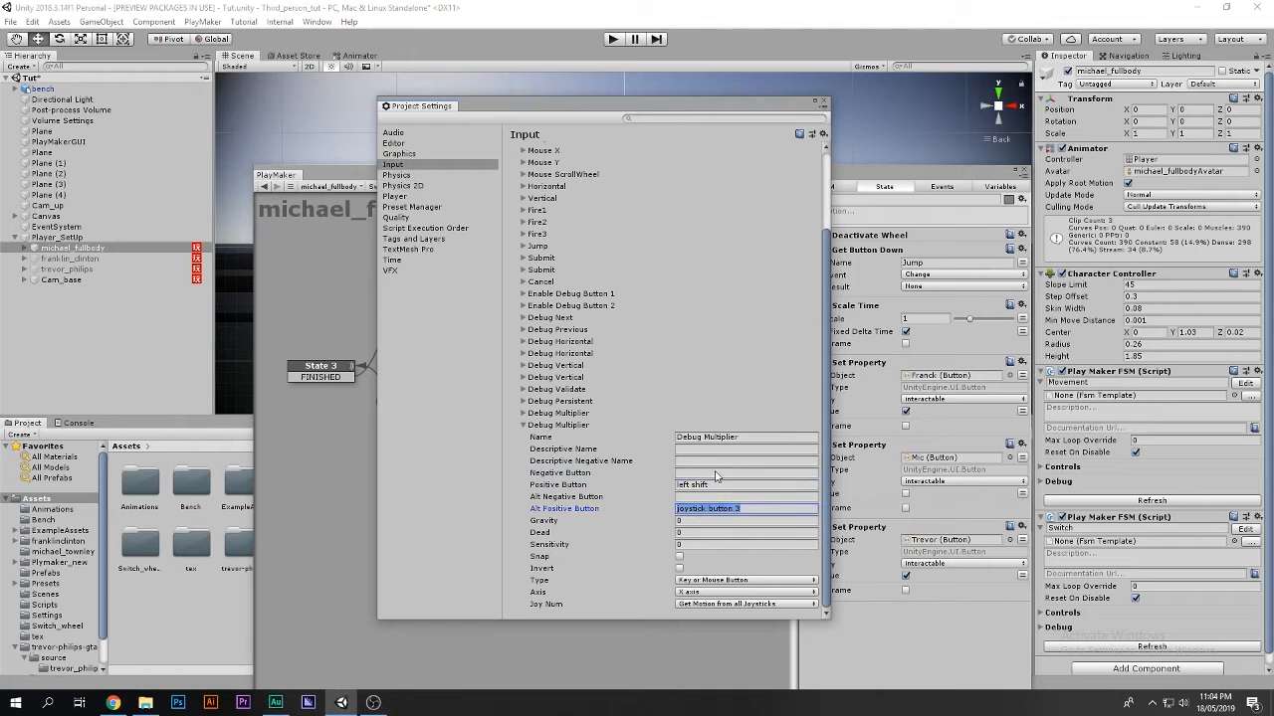
pyautogui.click(718, 474)
pyautogui.click(727, 437)
pyautogui.click(555, 425)
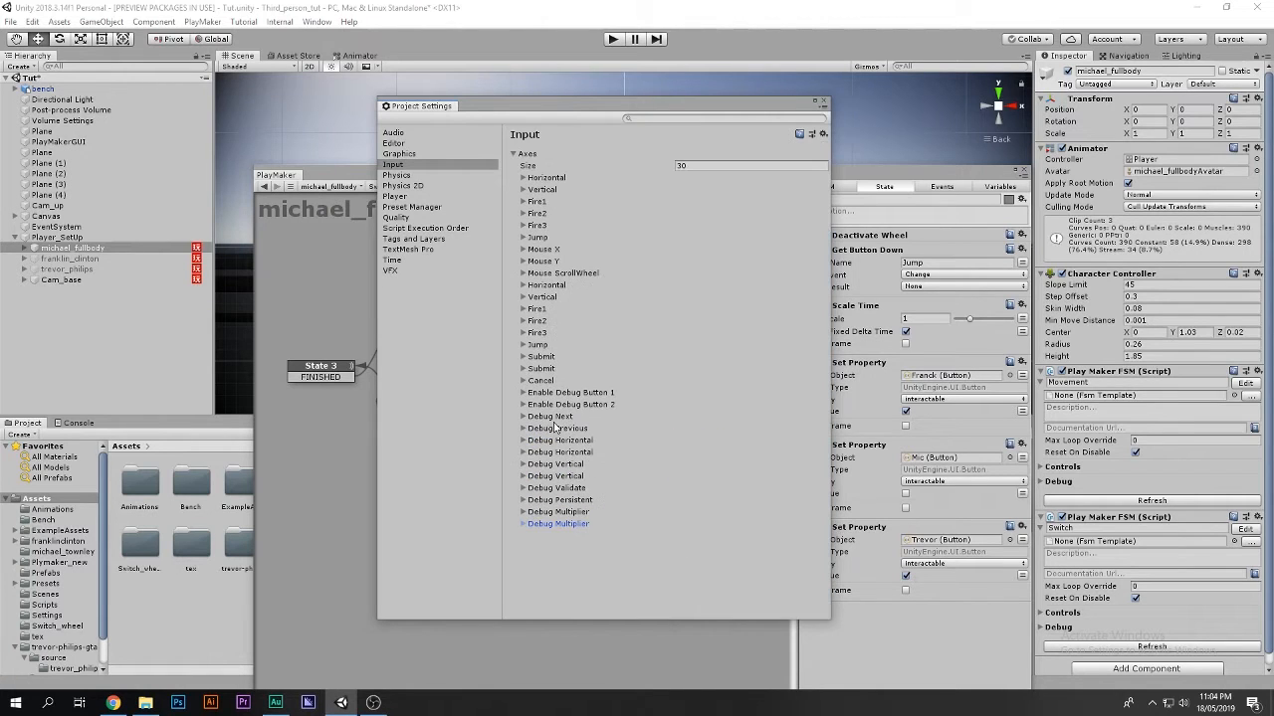
# Set the number of input axes back to 29 and close the project settings
pyautogui.click(700, 166)
pyautogui.write('29')
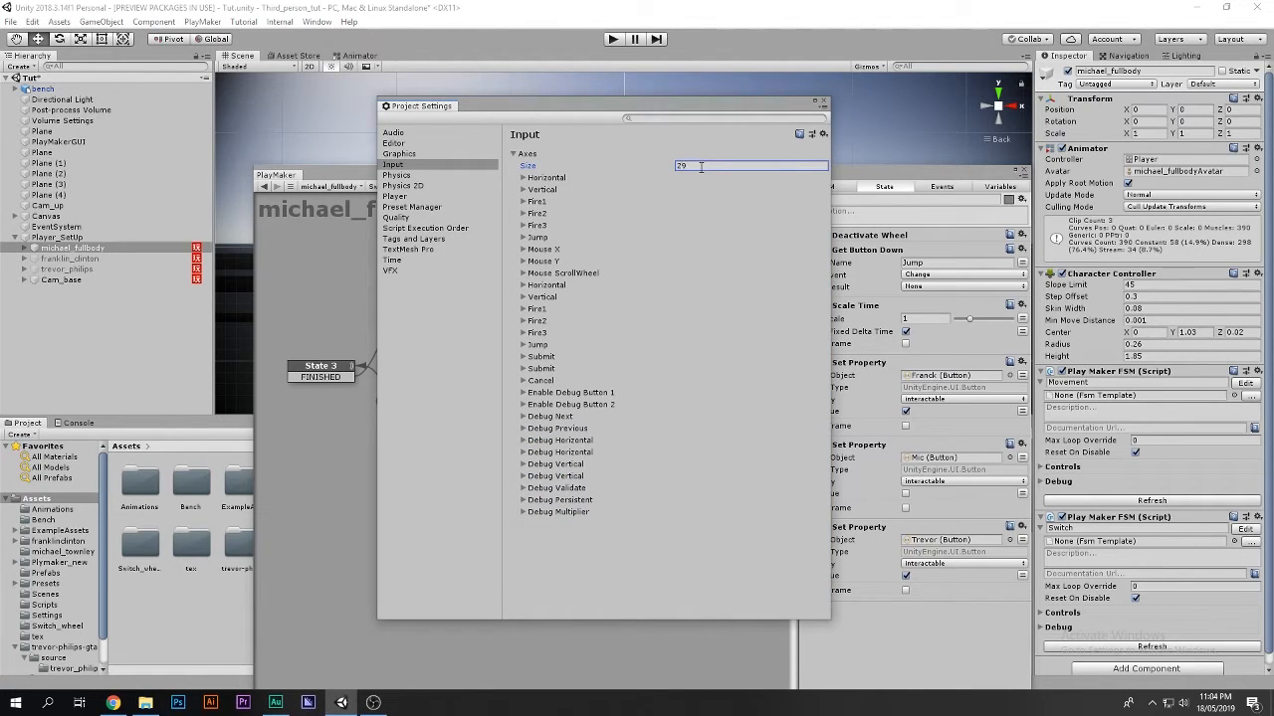
pyautogui.click(822, 103)
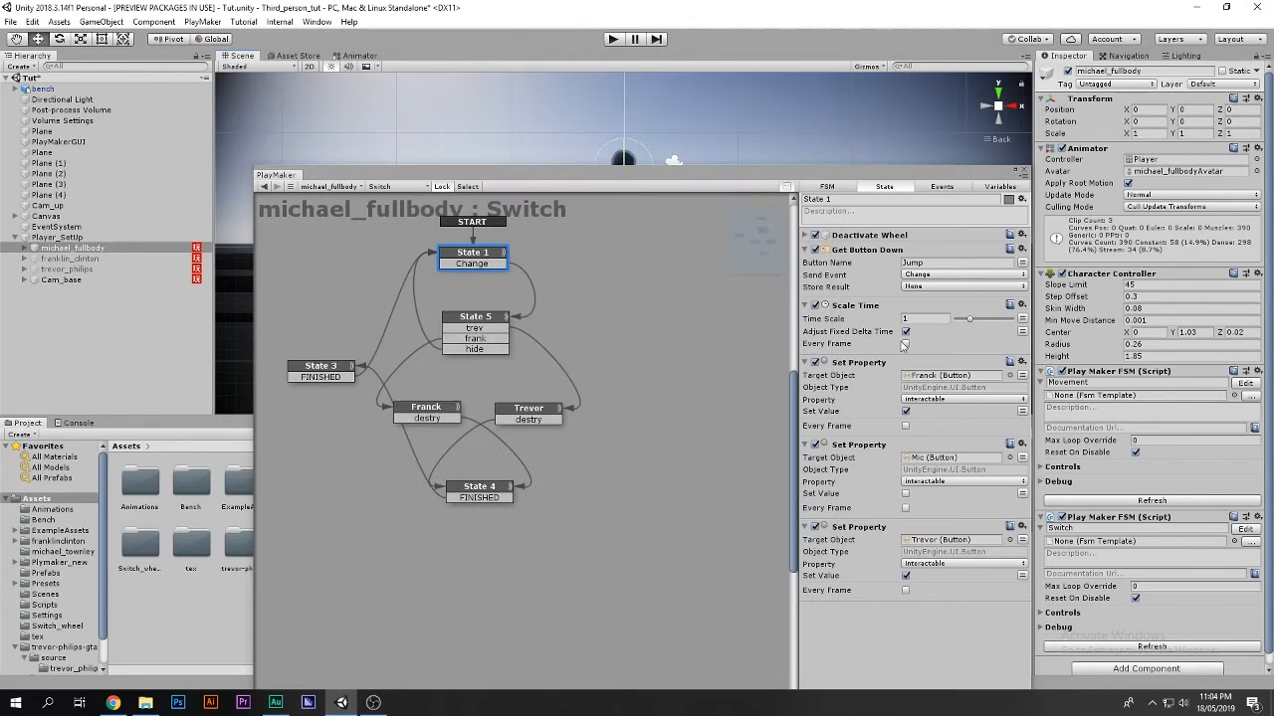
# Review the Jump button name in State 1's Get Button Down action and choose Change as its send event
pyautogui.click(941, 263)
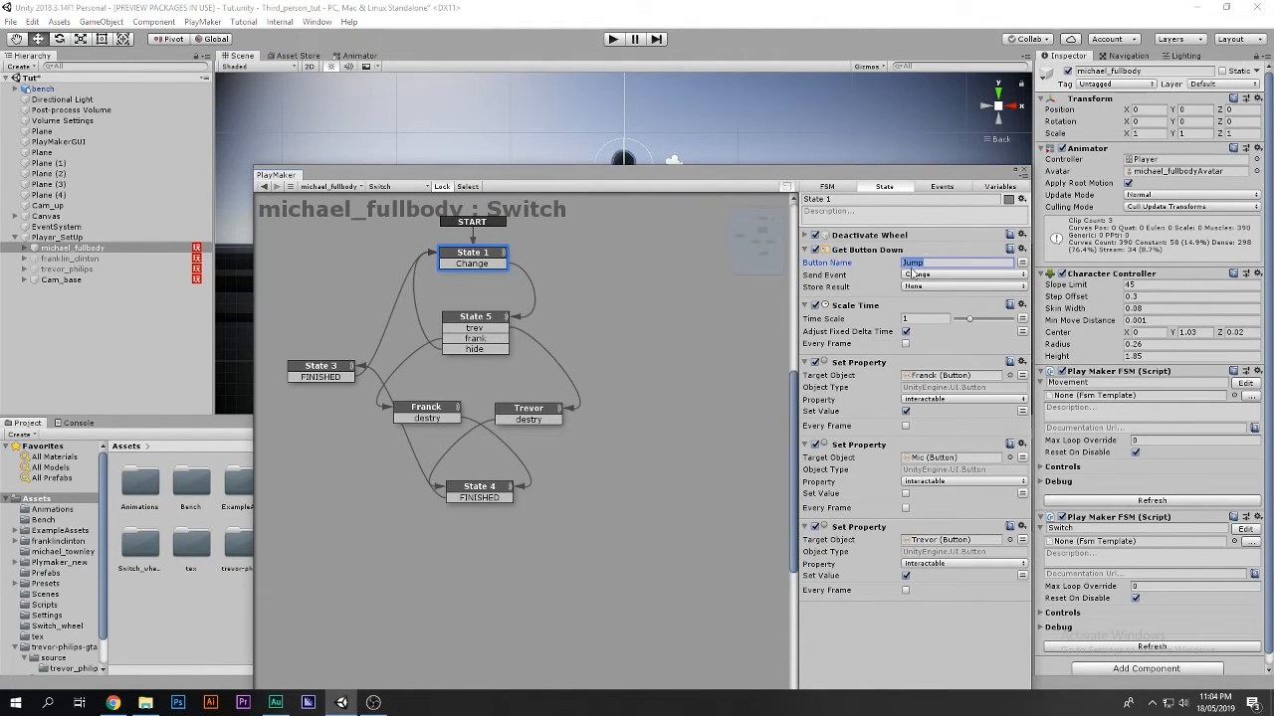
pyautogui.click(927, 276)
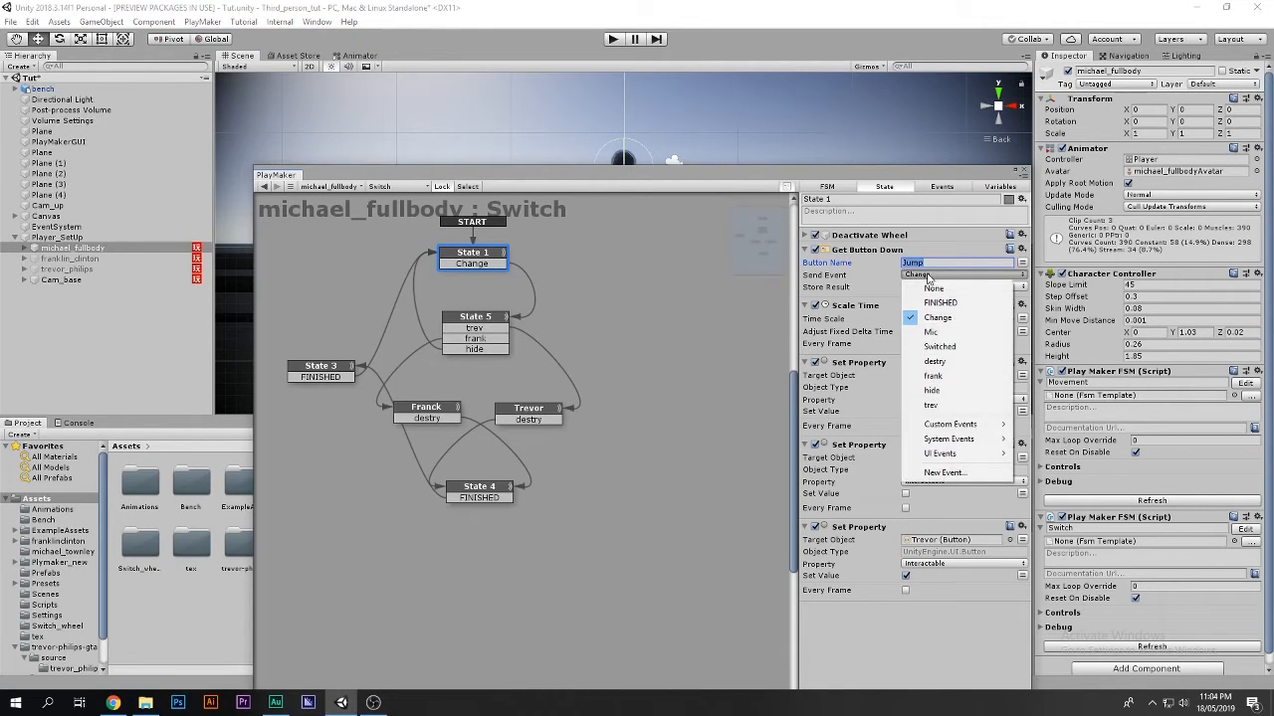
pyautogui.click(972, 324)
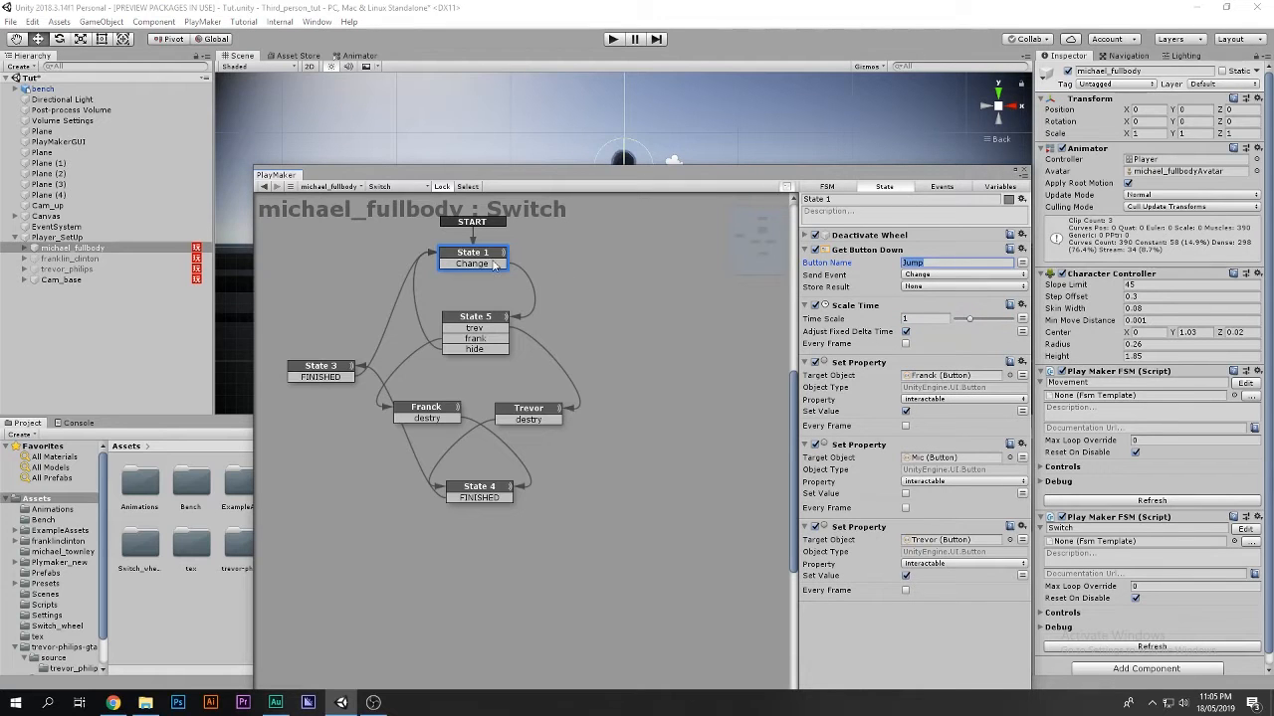
pyautogui.click(487, 316)
# Run the scene, test the Jump button's transition between State 1 and State 5 in the Switch FSM, and stop playback
pyautogui.click(613, 39)
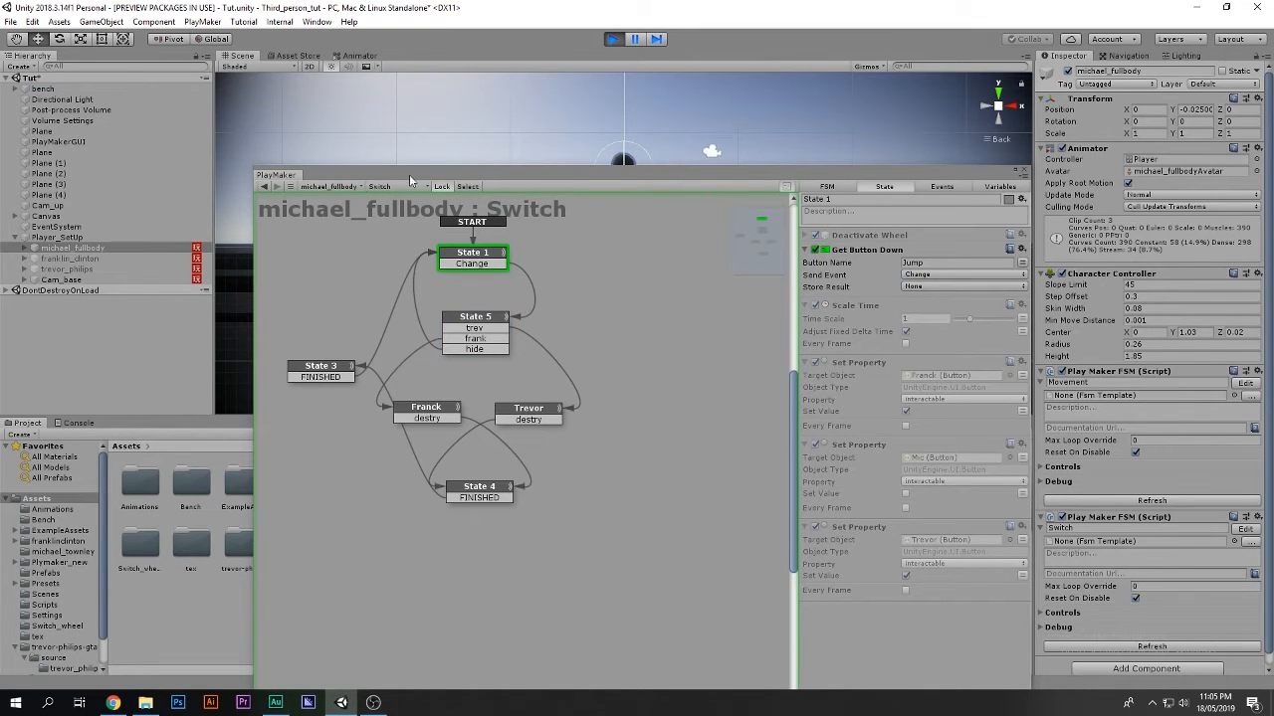
pyautogui.moveTo(1032, 167); pyautogui.dragTo(813, 478)
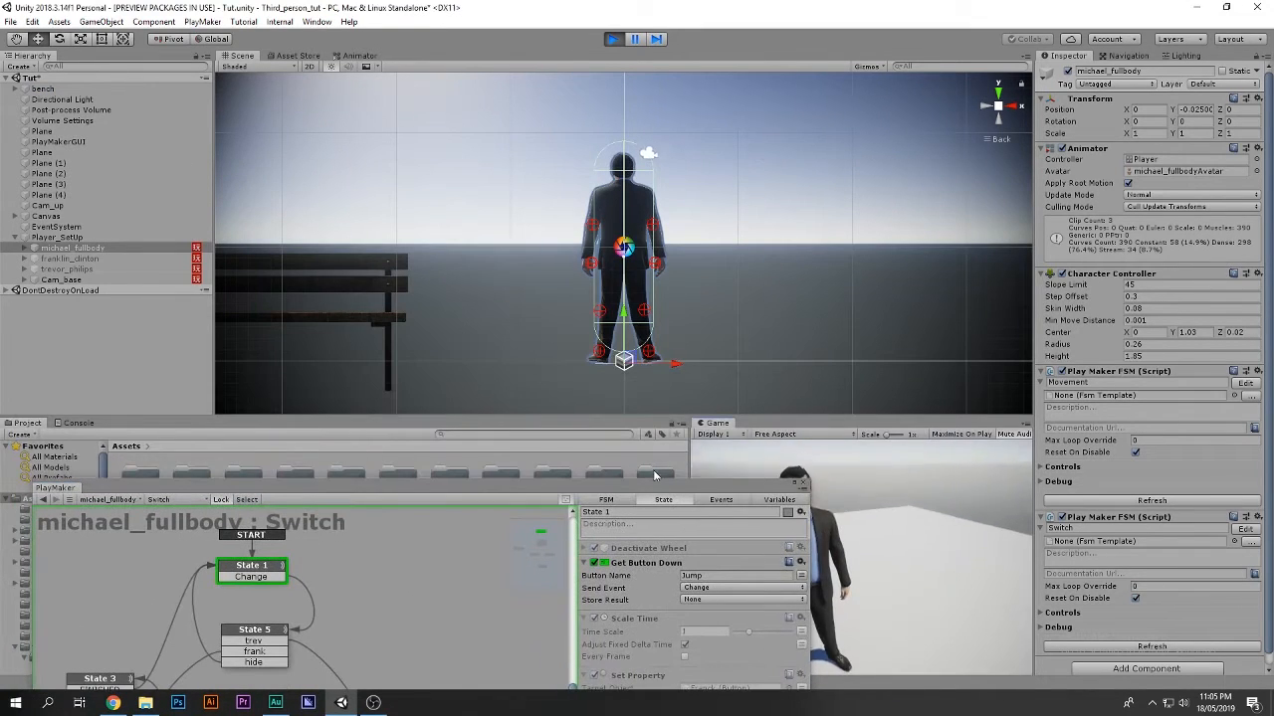
pyautogui.moveTo(652, 486); pyautogui.dragTo(776, 173)
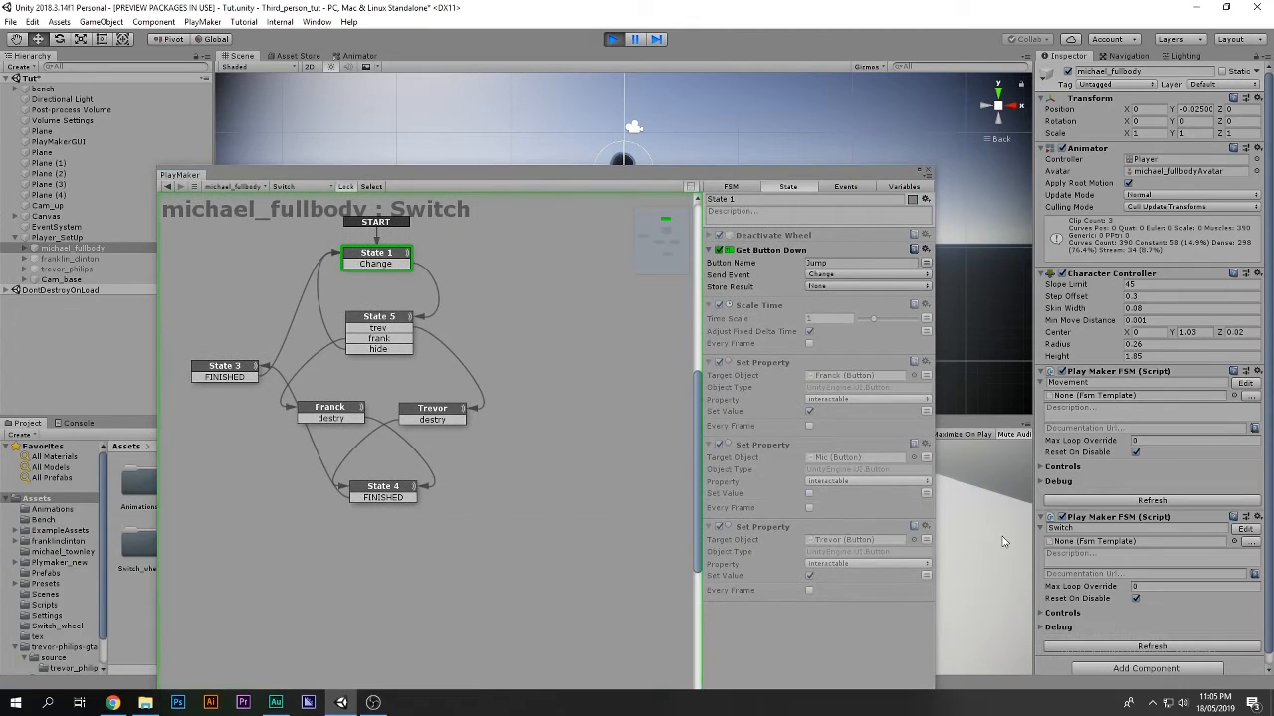
pyautogui.press('space')
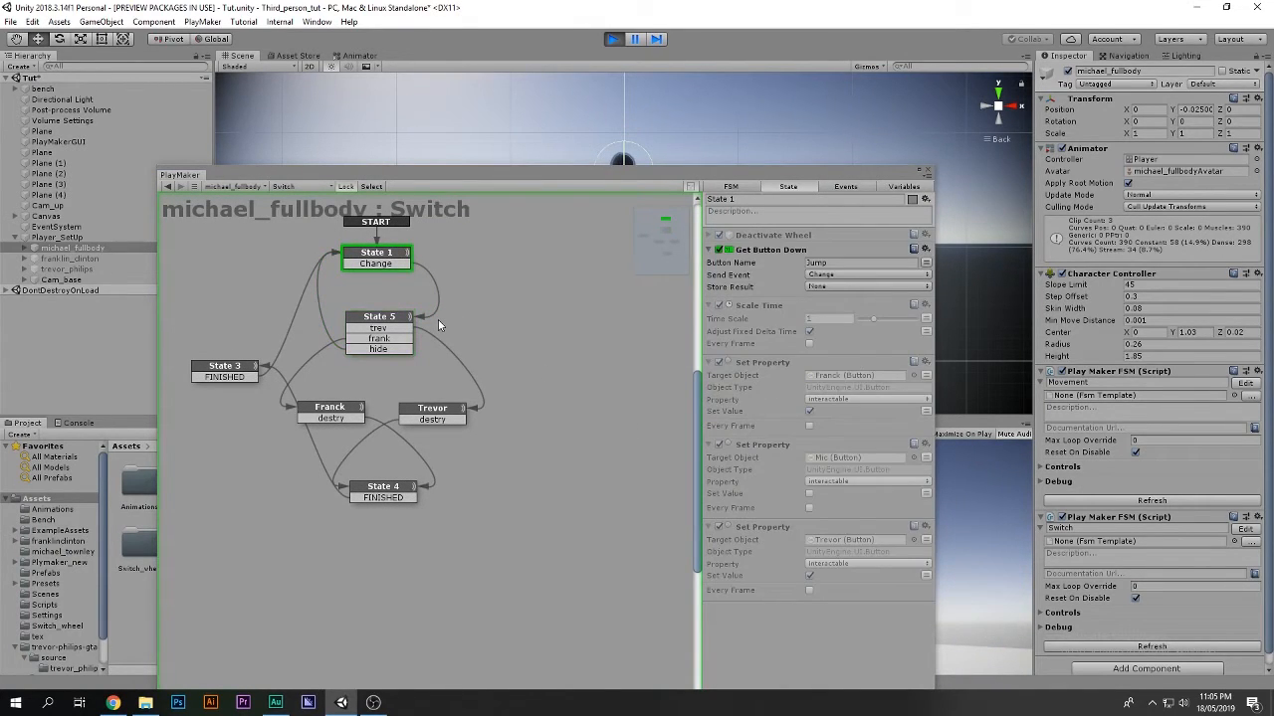
pyautogui.press('space')
pyautogui.press('space')
pyautogui.press('space')
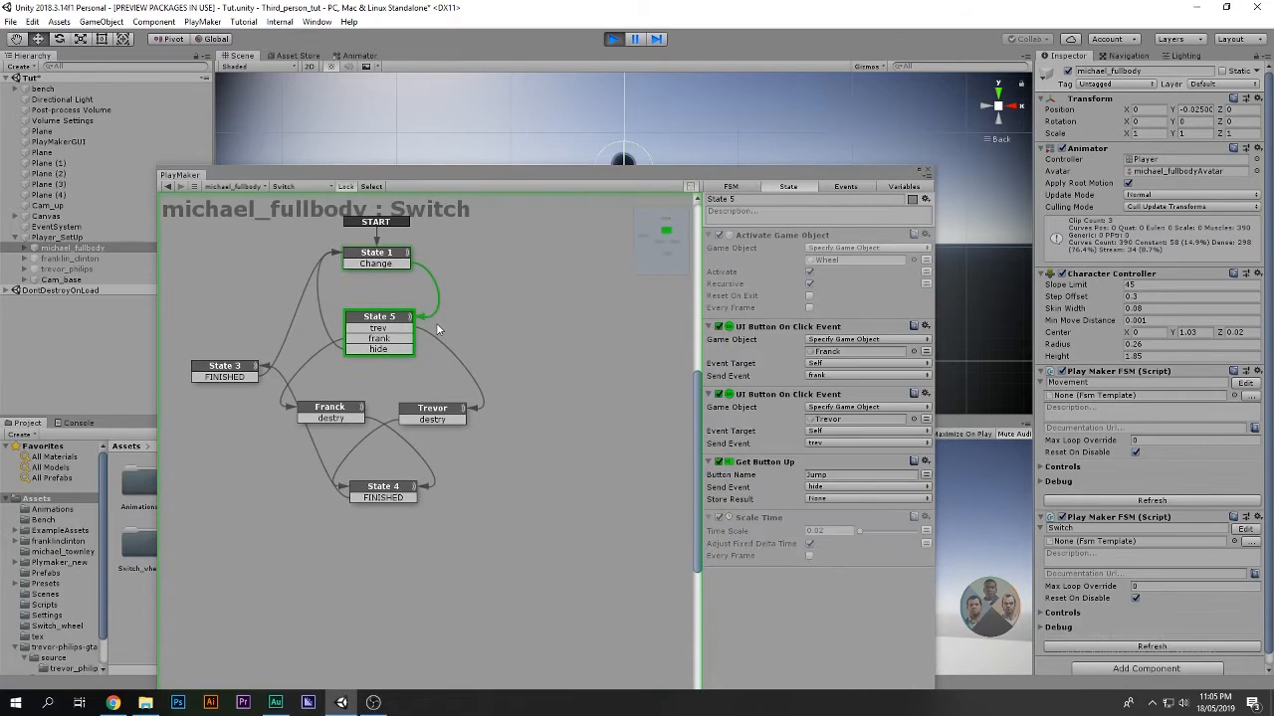
pyautogui.click(612, 38)
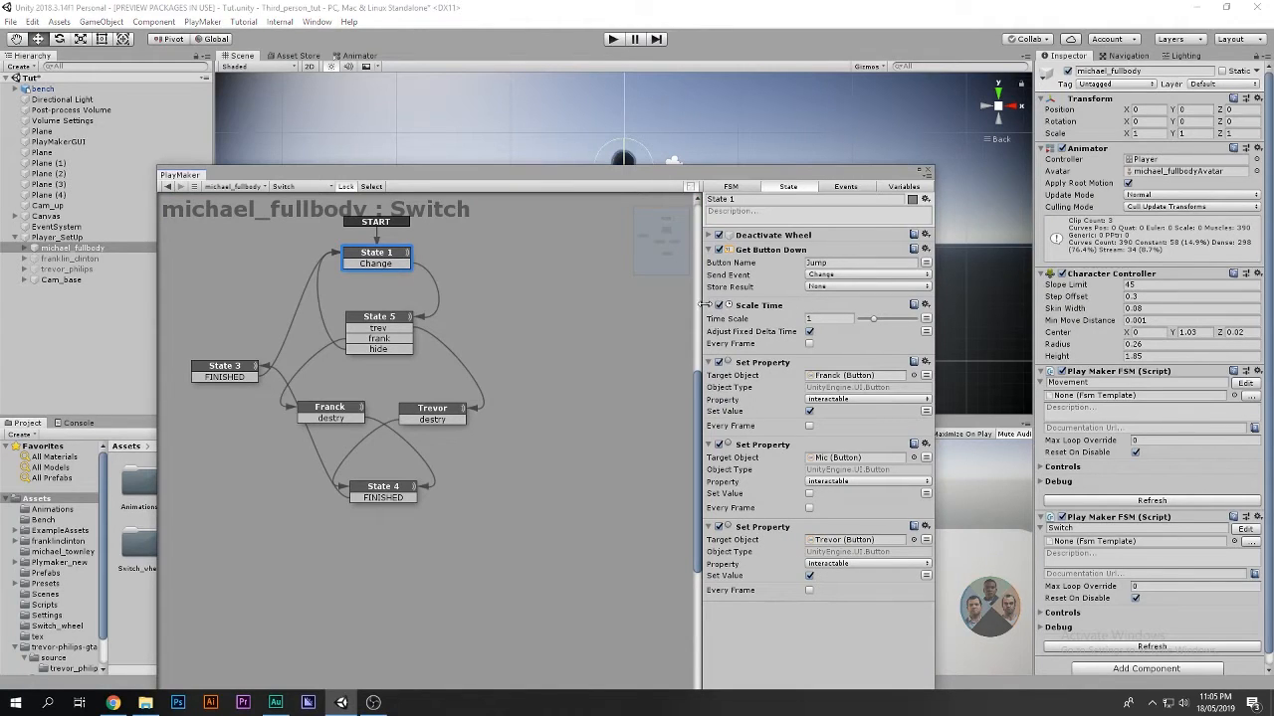
# Collapse the Scale Time and three Set Property actions in State 1 and review the Get Button Down action's button name
pyautogui.click(811, 317)
pyautogui.click(710, 307)
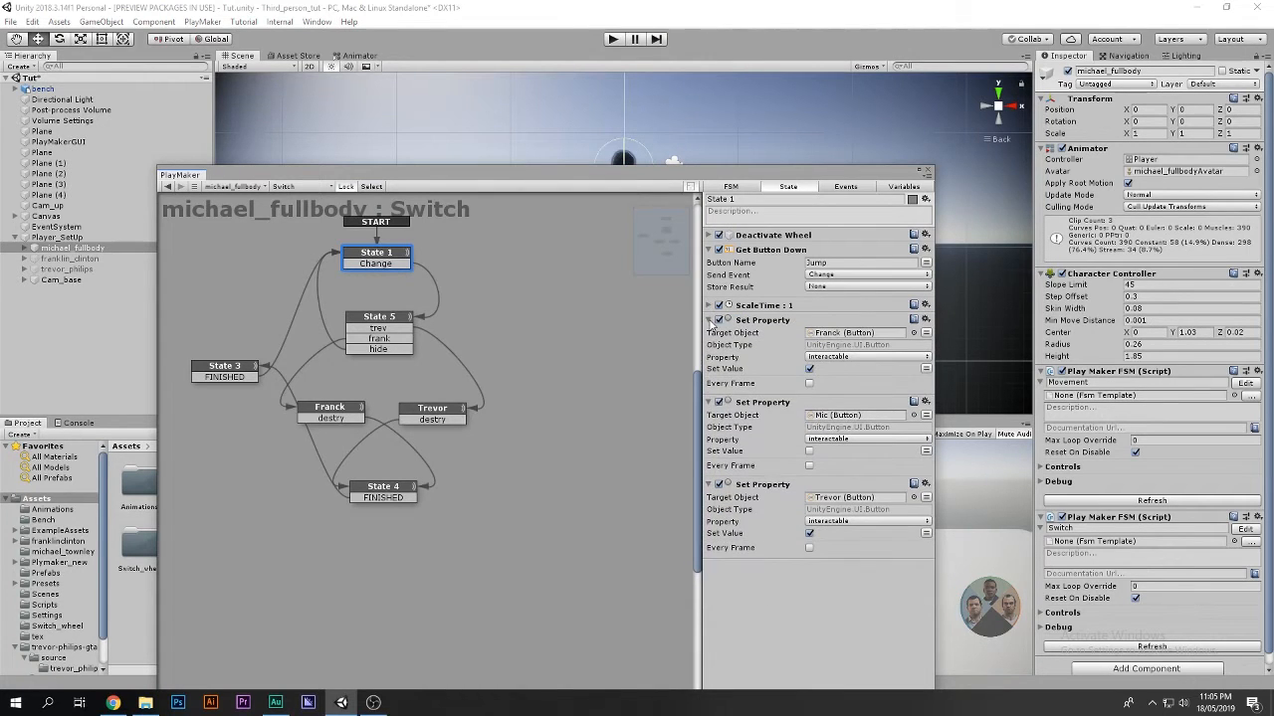
pyautogui.click(711, 320)
pyautogui.click(711, 335)
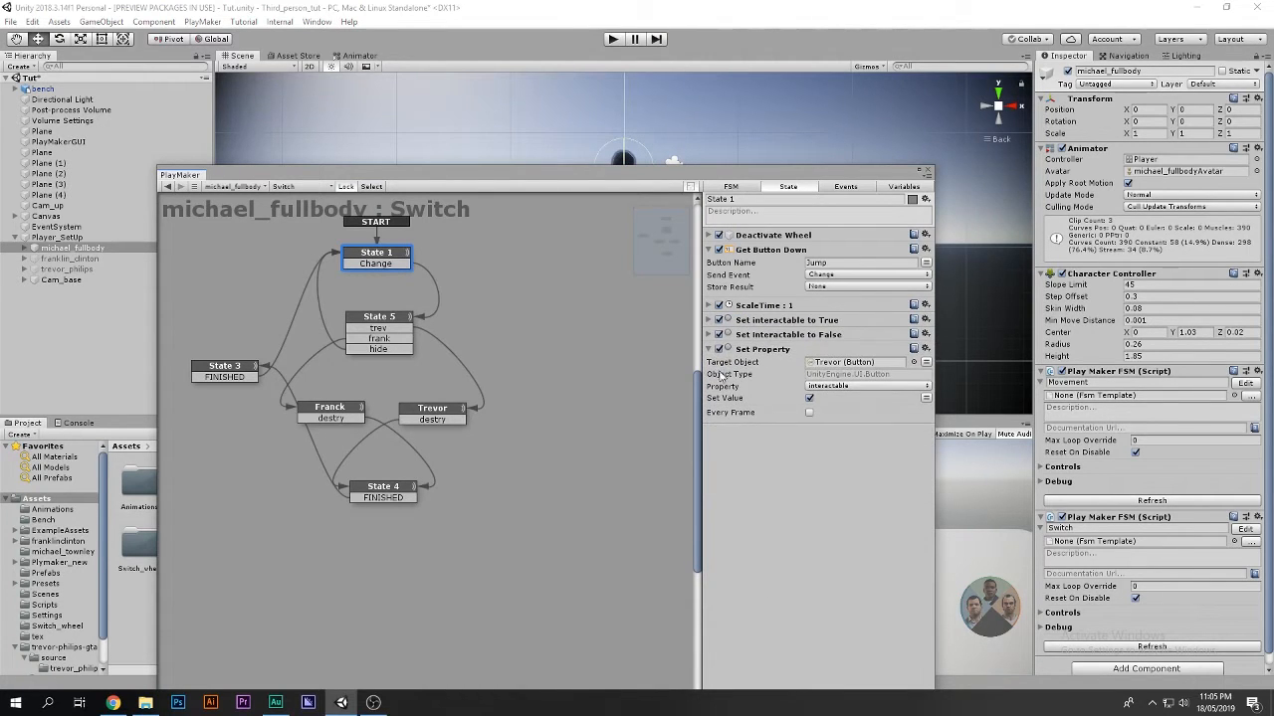
pyautogui.click(713, 350)
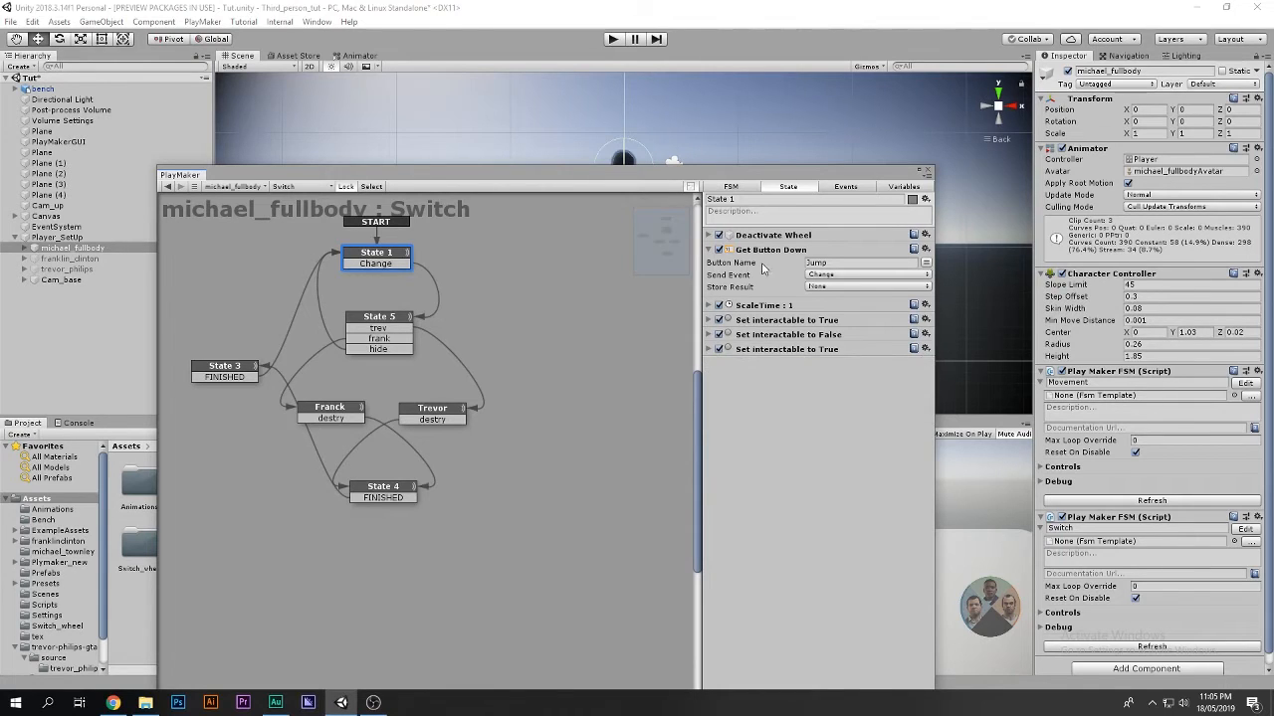
pyautogui.click(811, 263)
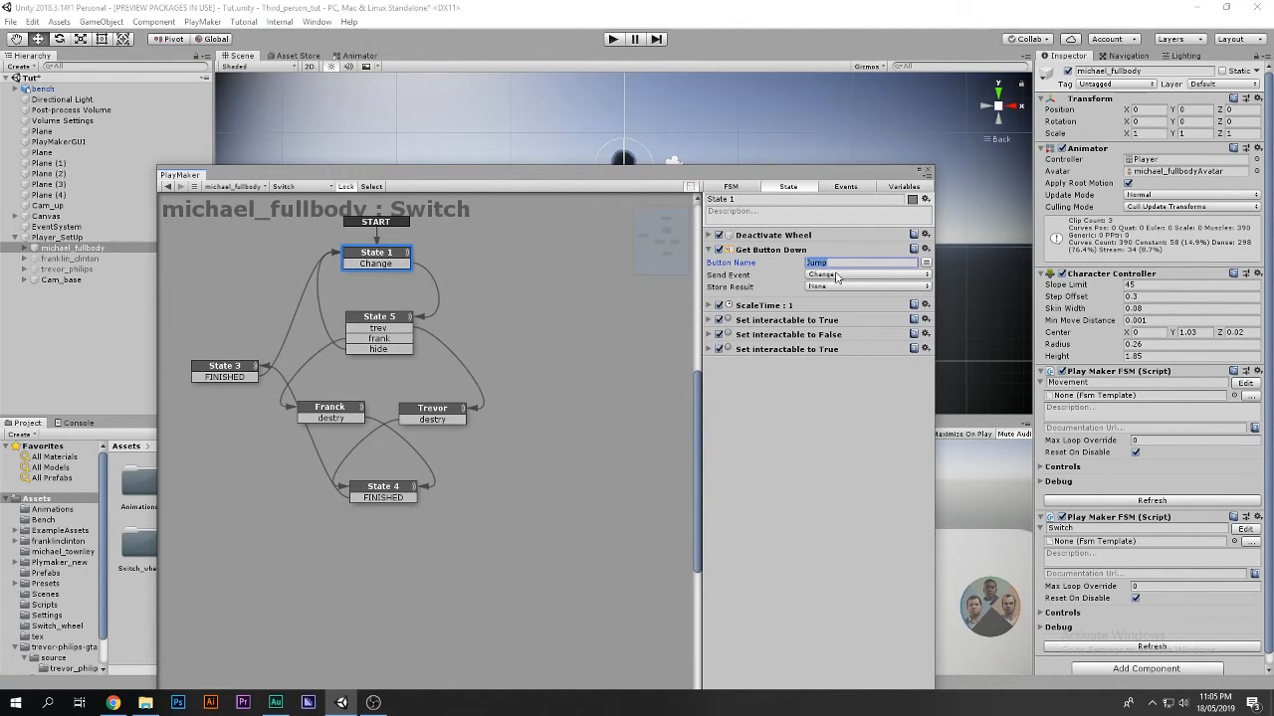
pyautogui.click(843, 261)
# Collapse State 5's Activate Game Object, UI Button On Click Event and Get Button Up actions and examine the Scale Time value
pyautogui.click(405, 320)
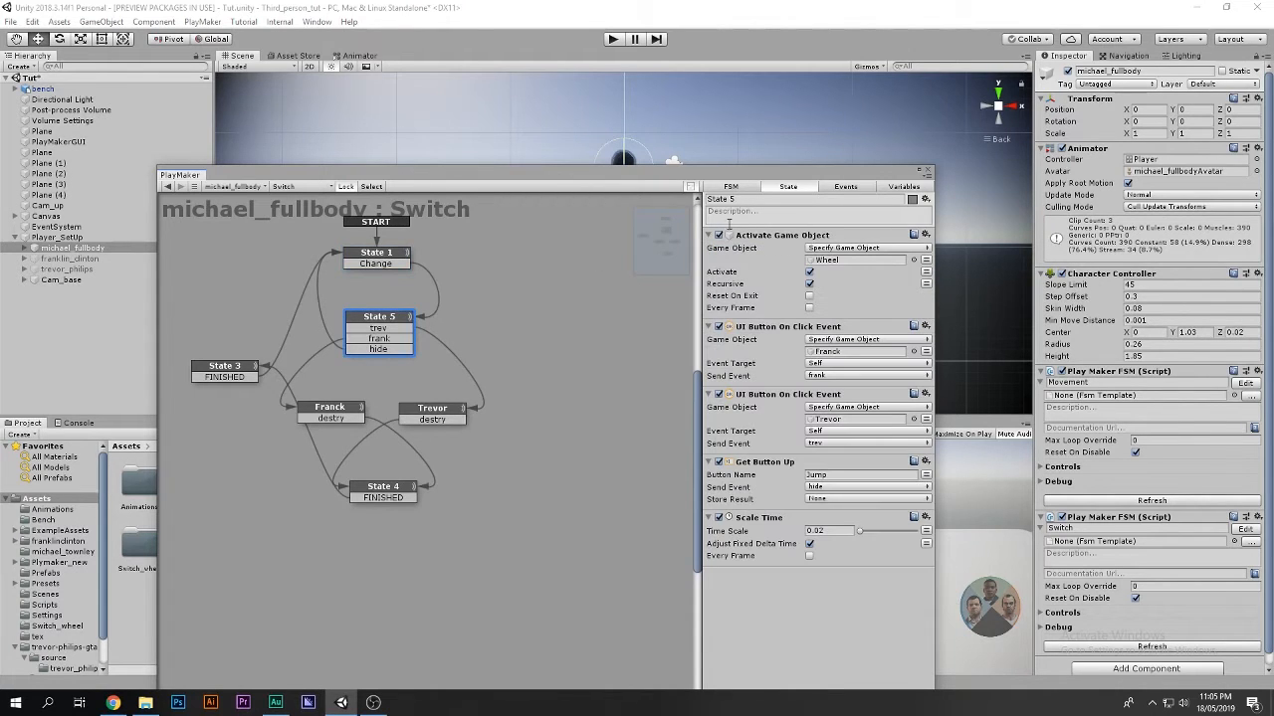
pyautogui.click(709, 236)
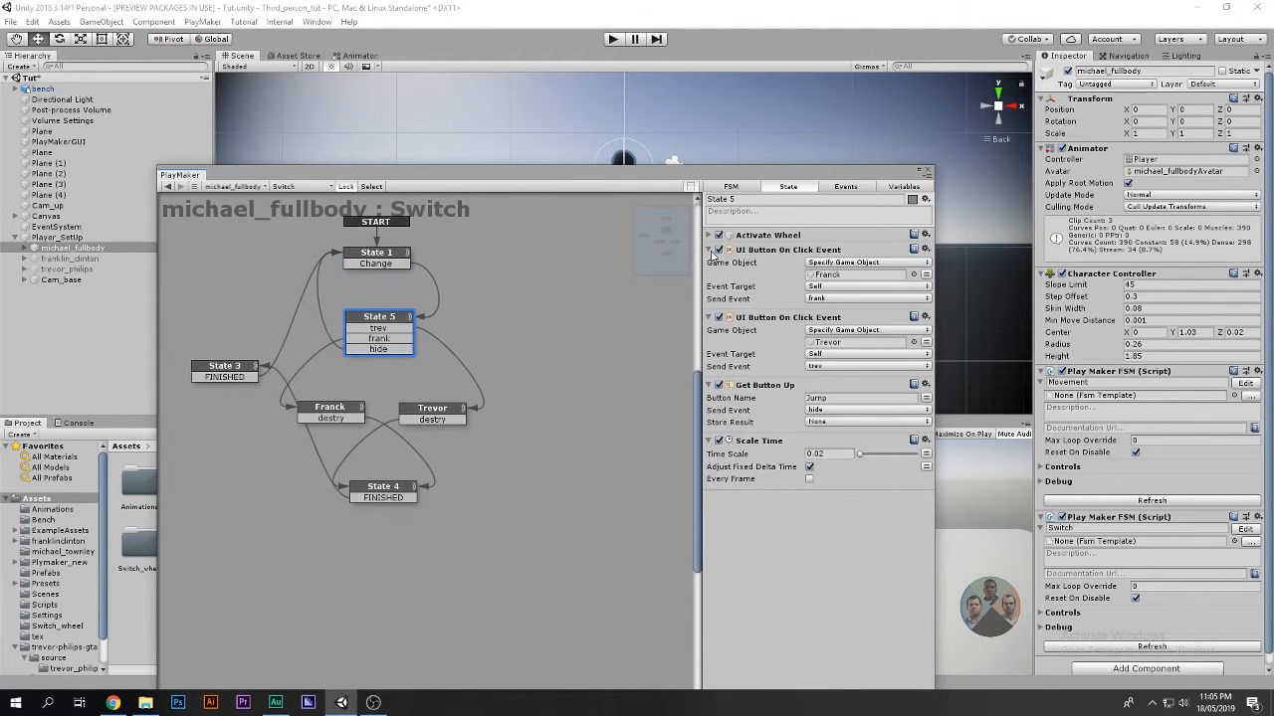
pyautogui.click(710, 250)
pyautogui.click(710, 265)
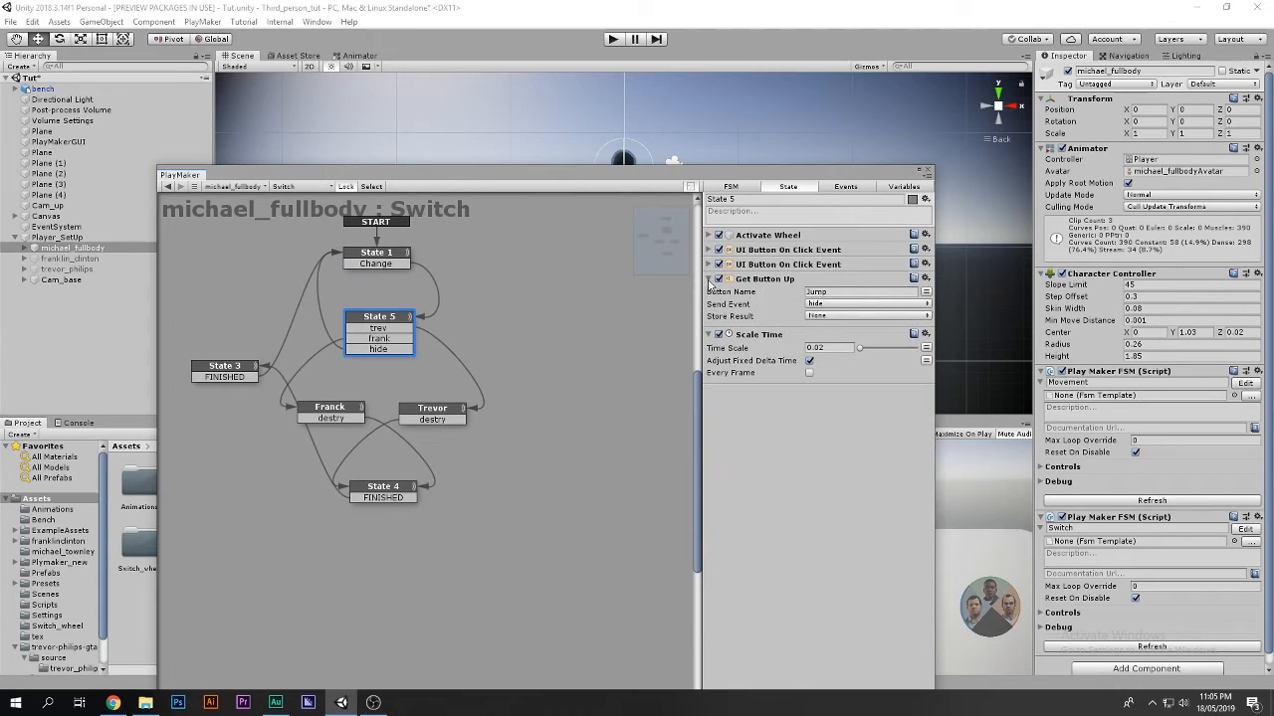
pyautogui.click(709, 279)
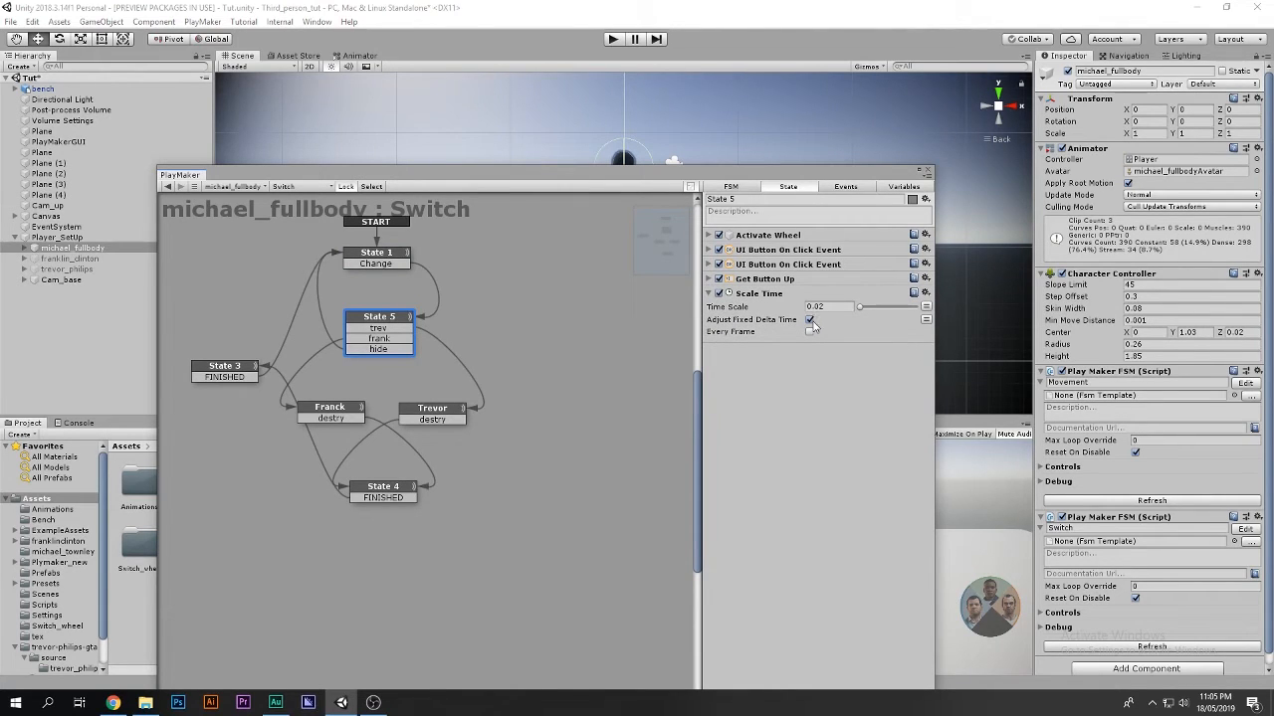
pyautogui.click(845, 307)
pyautogui.moveTo(834, 306); pyautogui.dragTo(738, 326)
# Compare the Get Button Down action in State 1 with the Scale Time action in State 5
pyautogui.click(397, 257)
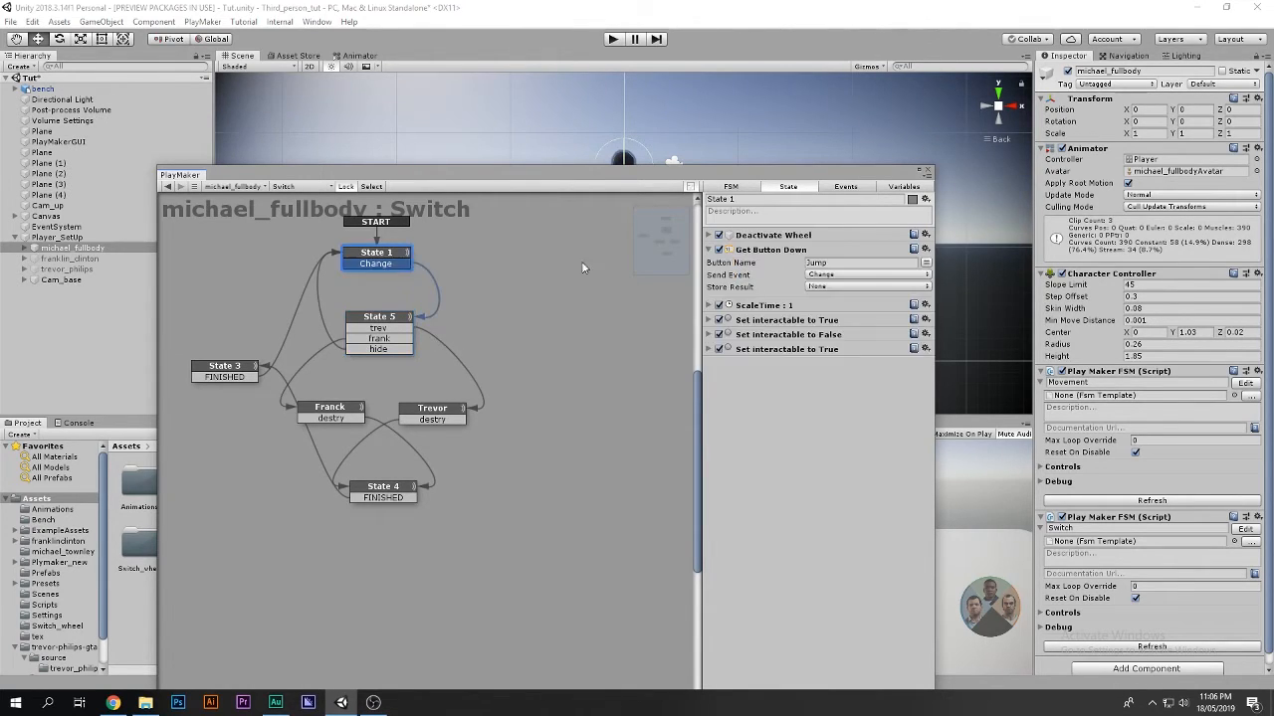
pyautogui.click(393, 322)
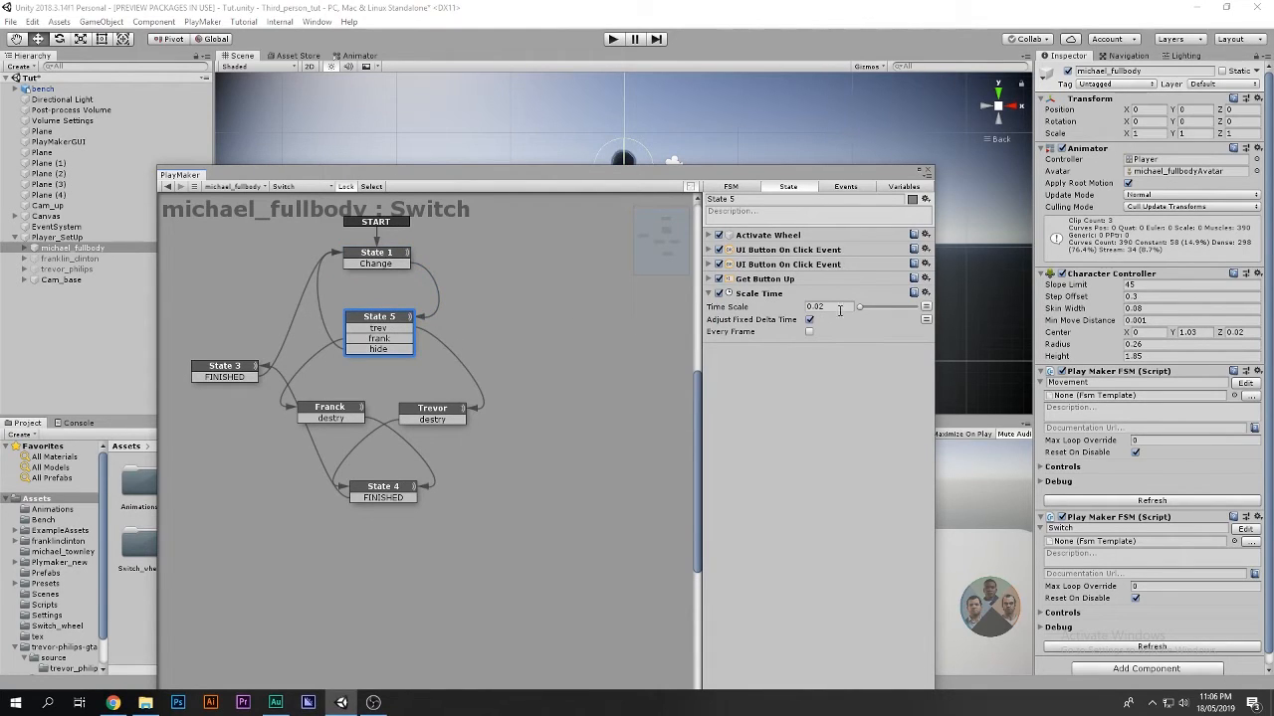
pyautogui.click(403, 265)
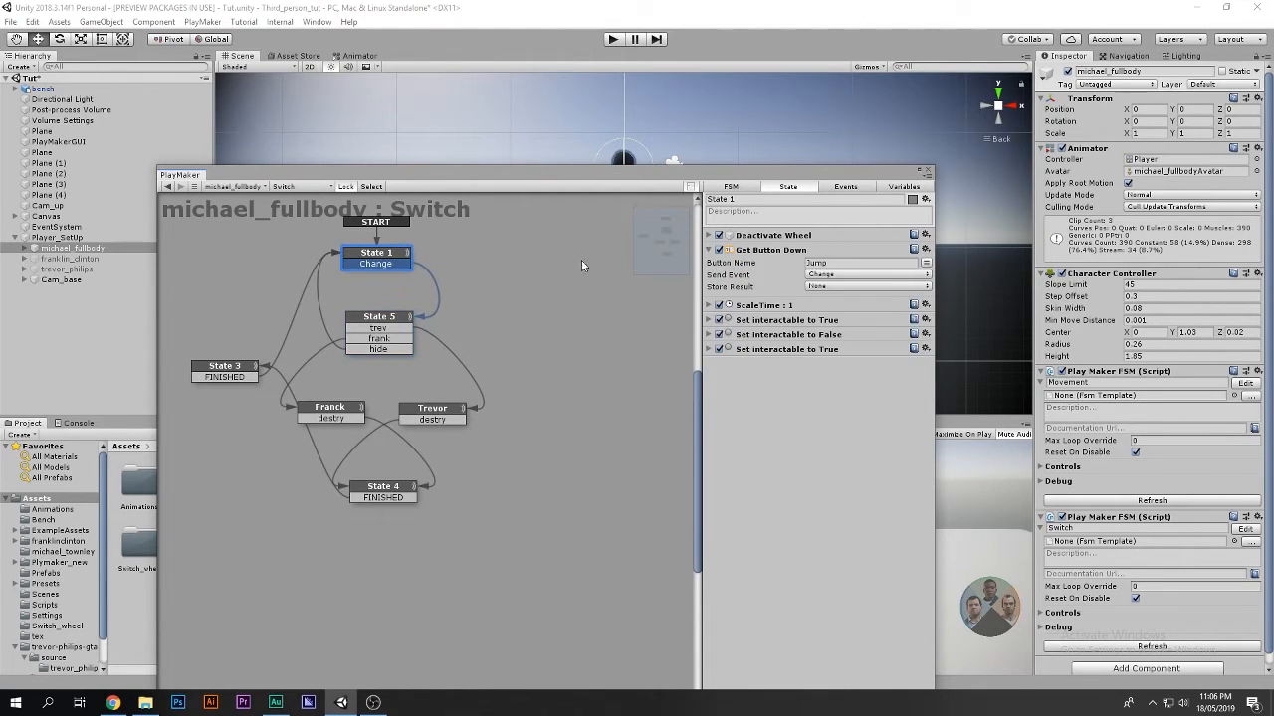
pyautogui.click(782, 254)
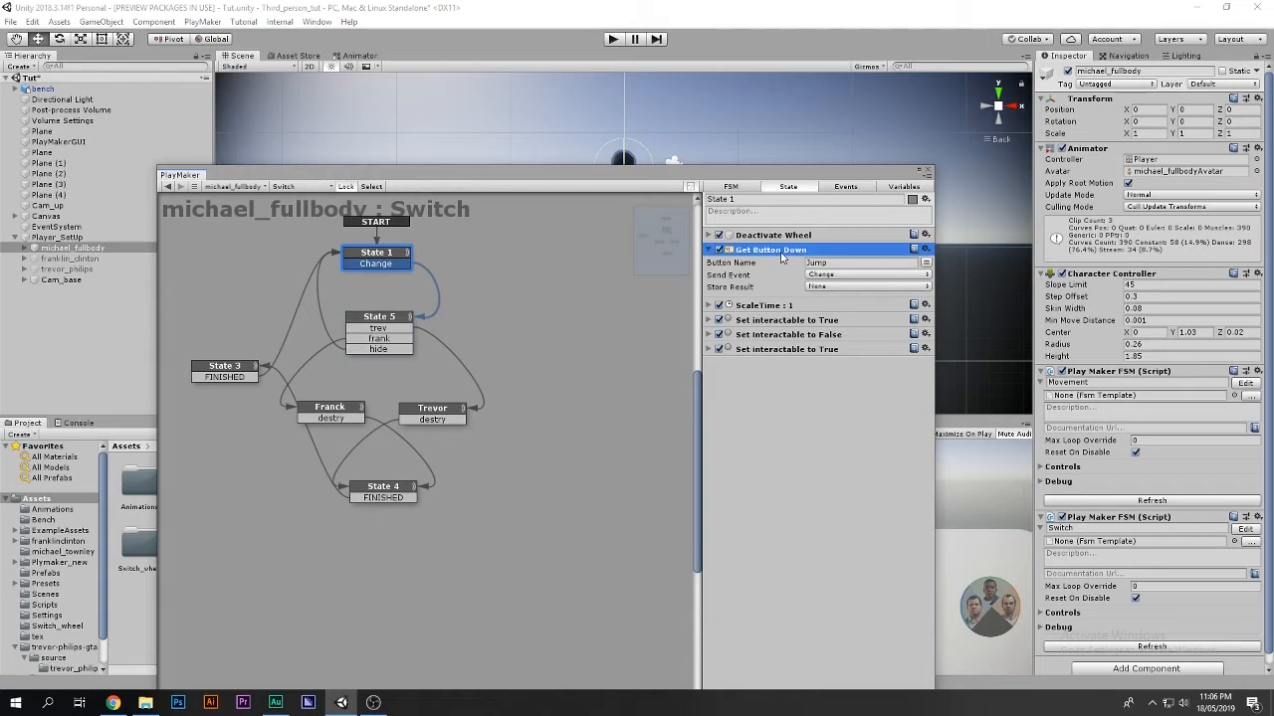
pyautogui.click(394, 316)
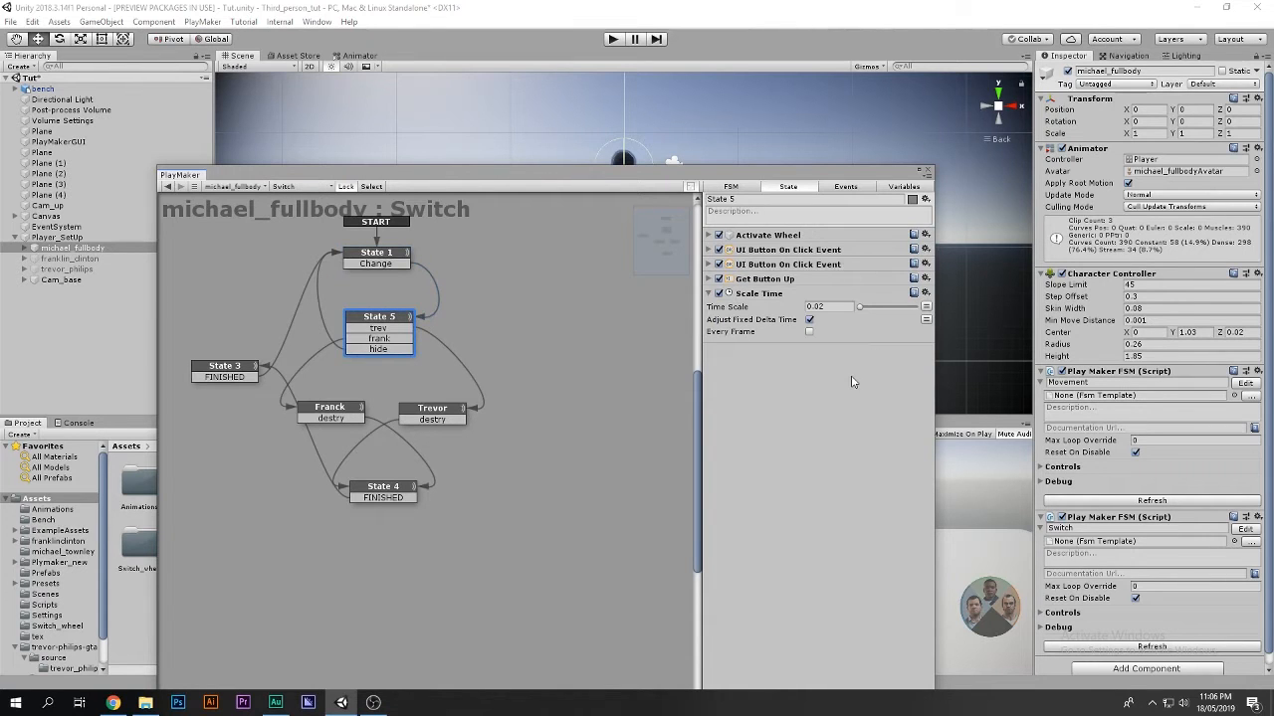
pyautogui.press('`')
pyautogui.write('get')
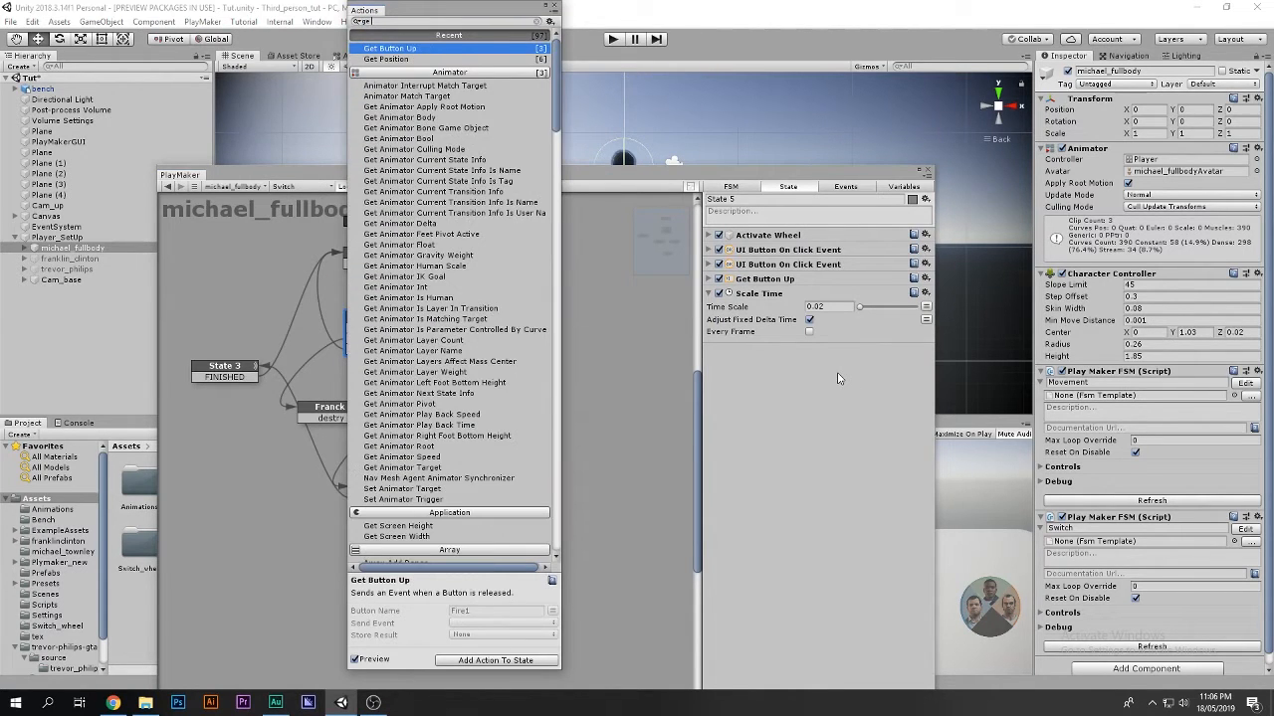
pyautogui.write(' b')
pyautogui.press('Return')
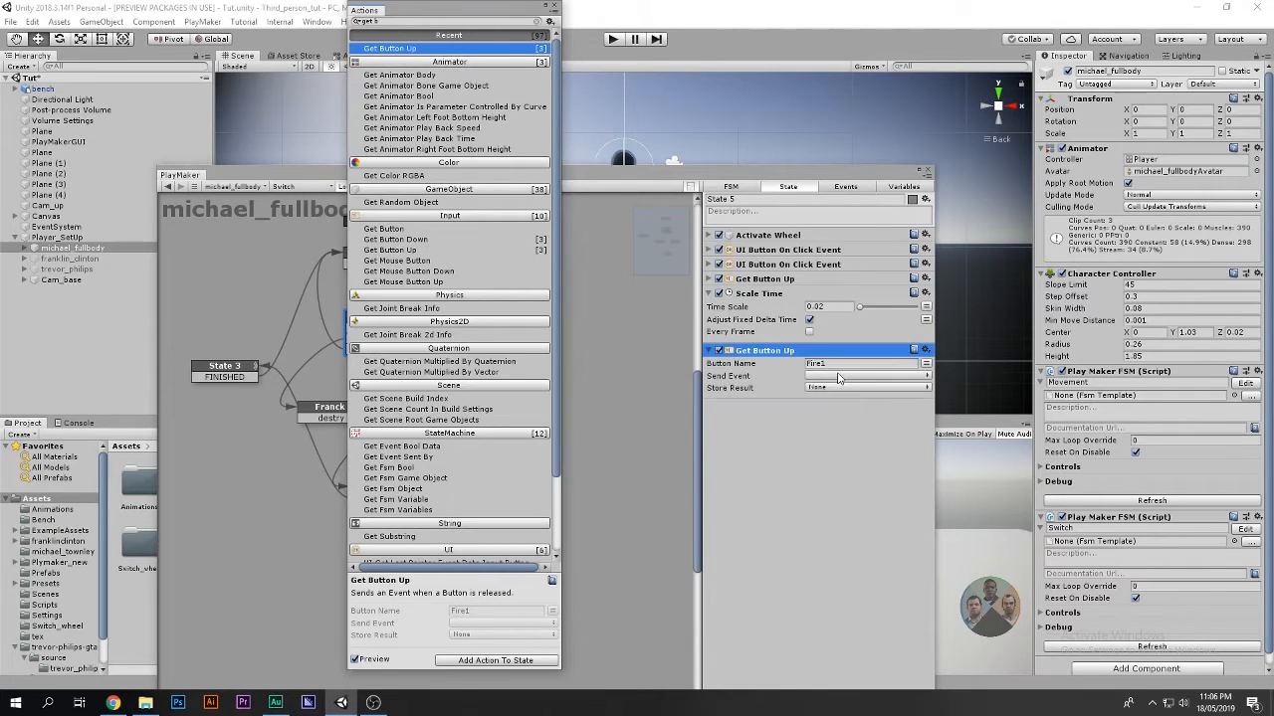
pyautogui.click(844, 360)
pyautogui.click(841, 363)
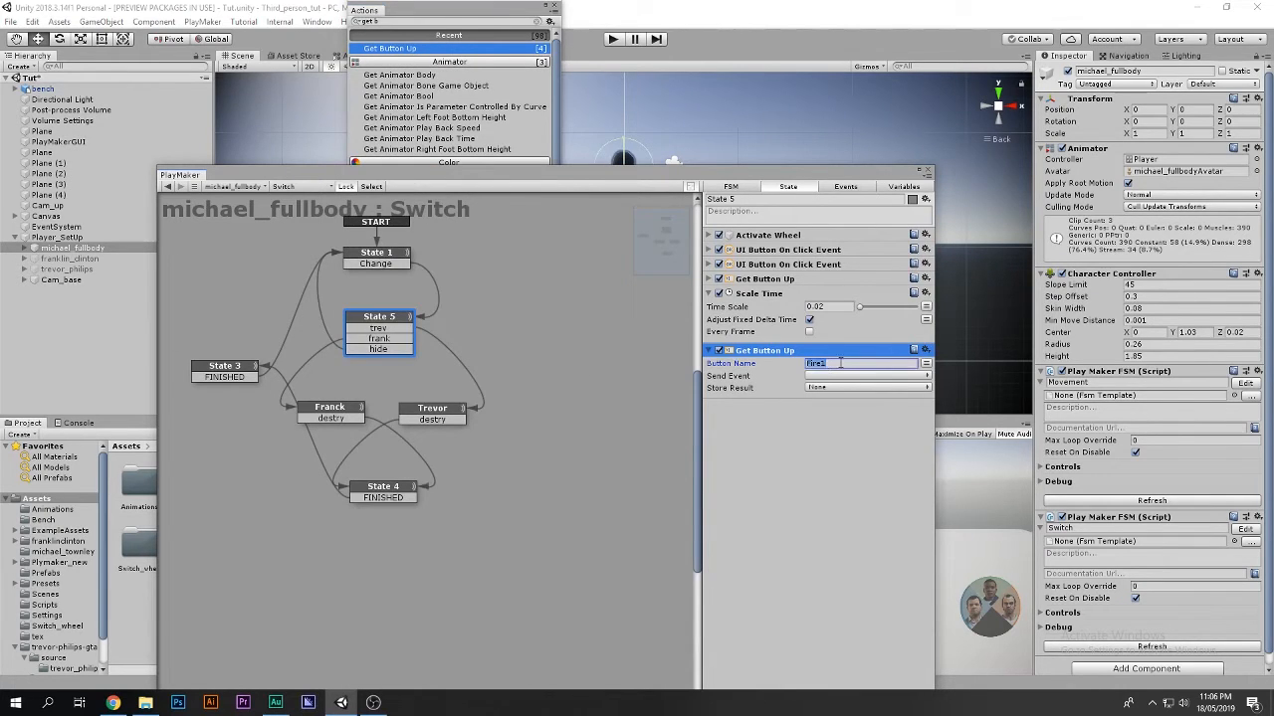
pyautogui.write('Jump')
pyautogui.click(756, 351)
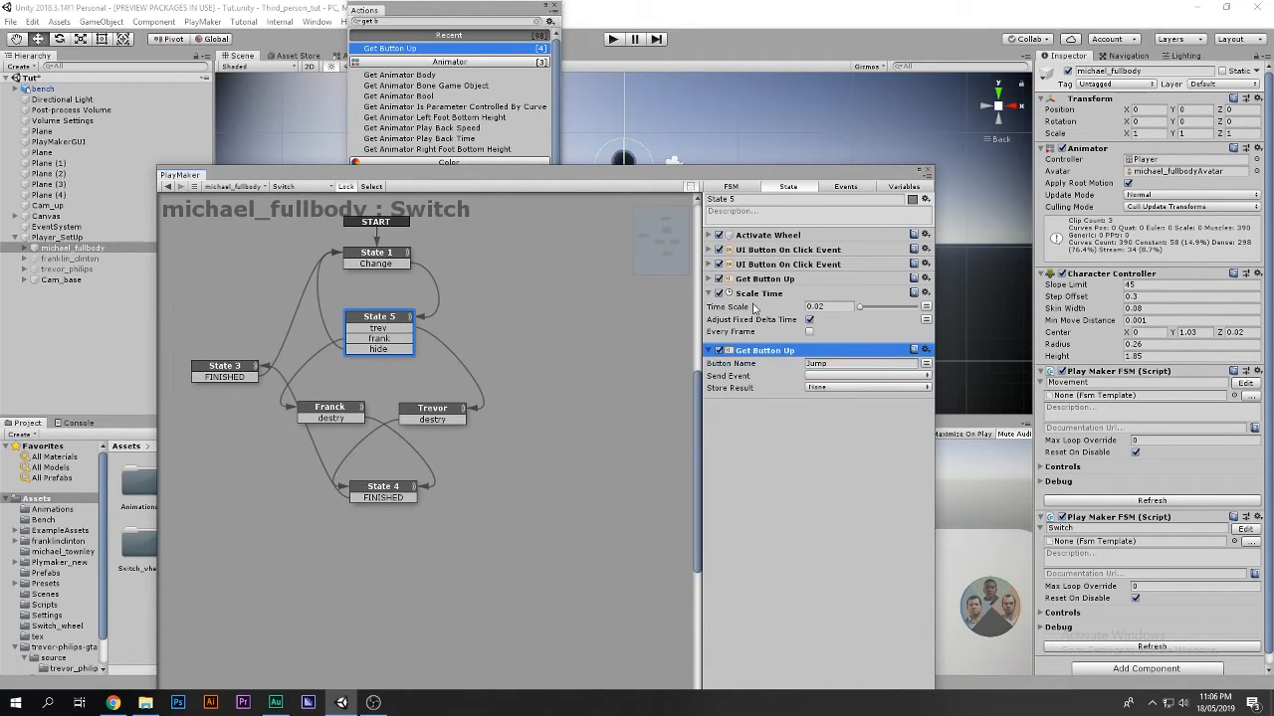
pyautogui.press('Delete')
# Expand State 5's existing Get Button Up action and review its button name and the state's hide transition
pyautogui.click(709, 280)
pyautogui.click(825, 292)
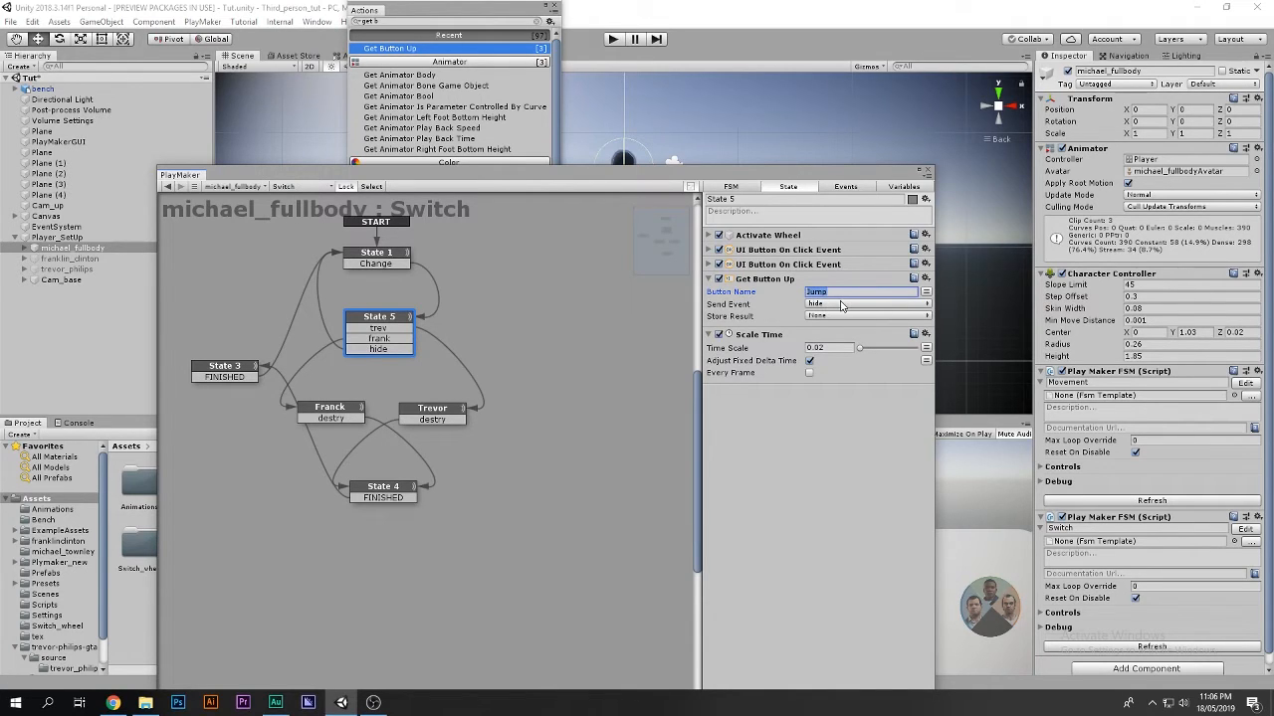
pyautogui.click(367, 352)
# Expand State 1's Scale Time action and compare its time scale with the one in State 5
pyautogui.click(366, 257)
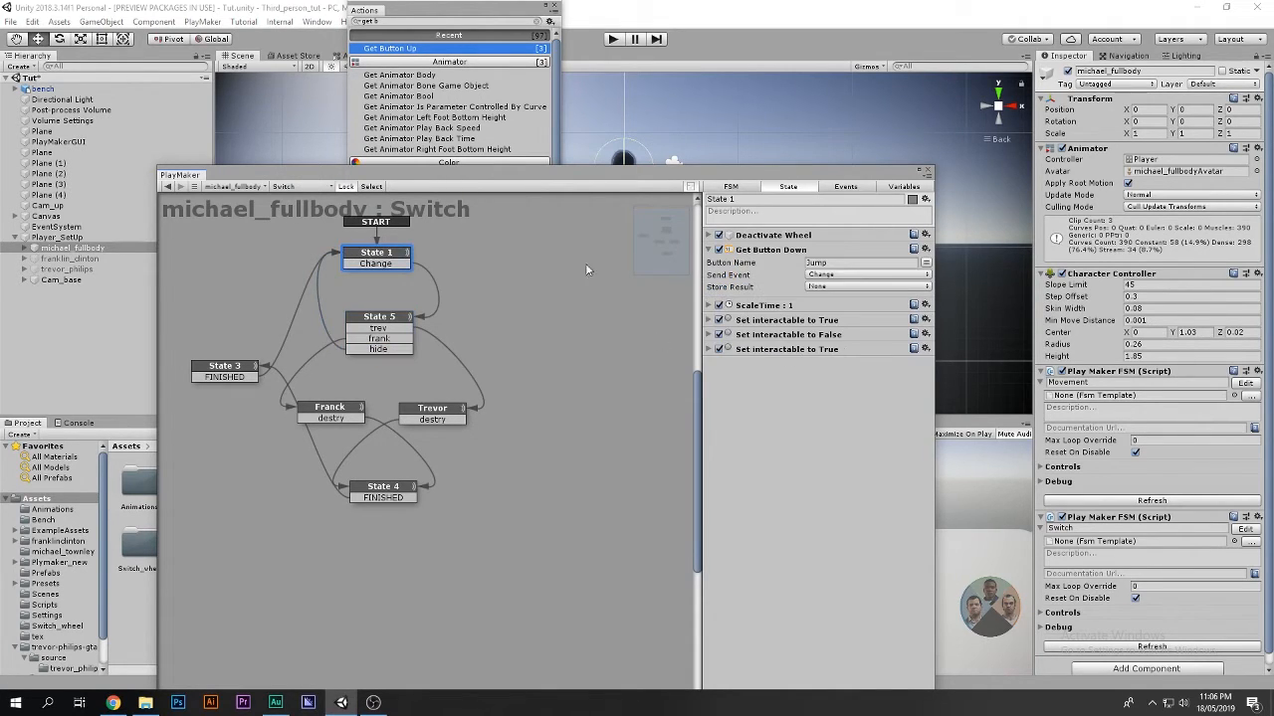
pyautogui.click(708, 305)
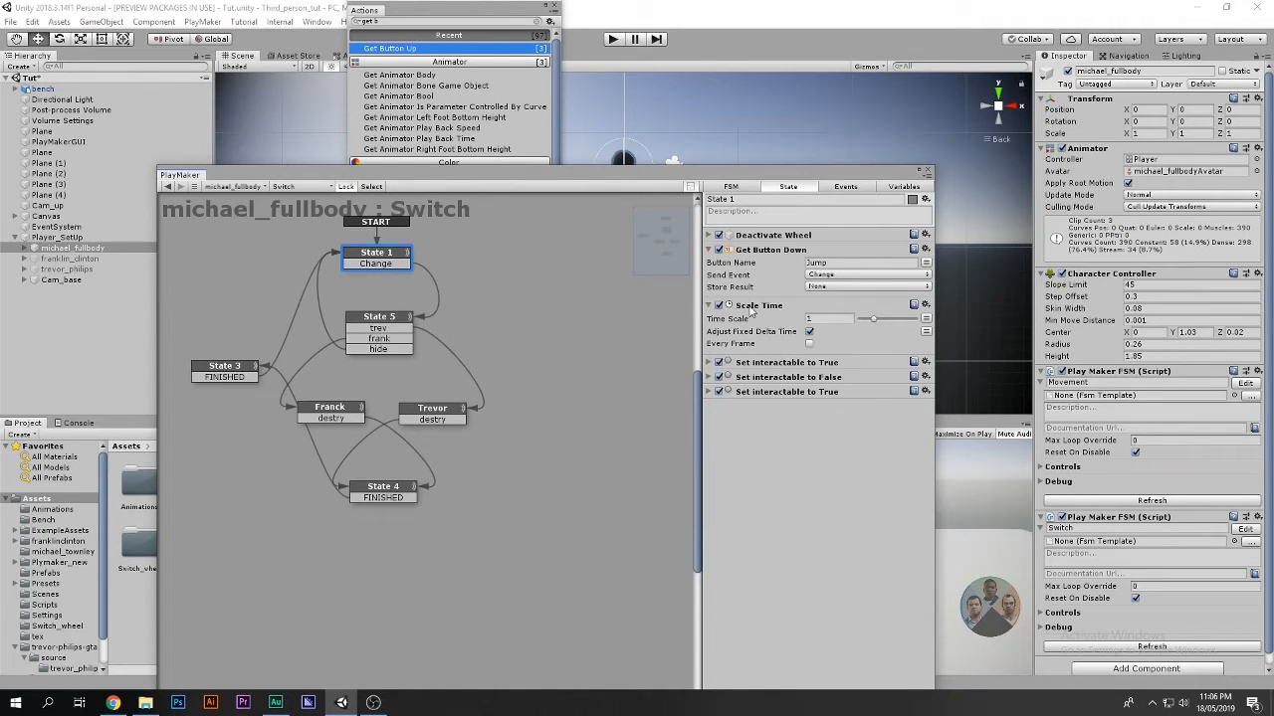
pyautogui.click(818, 319)
pyautogui.click(378, 316)
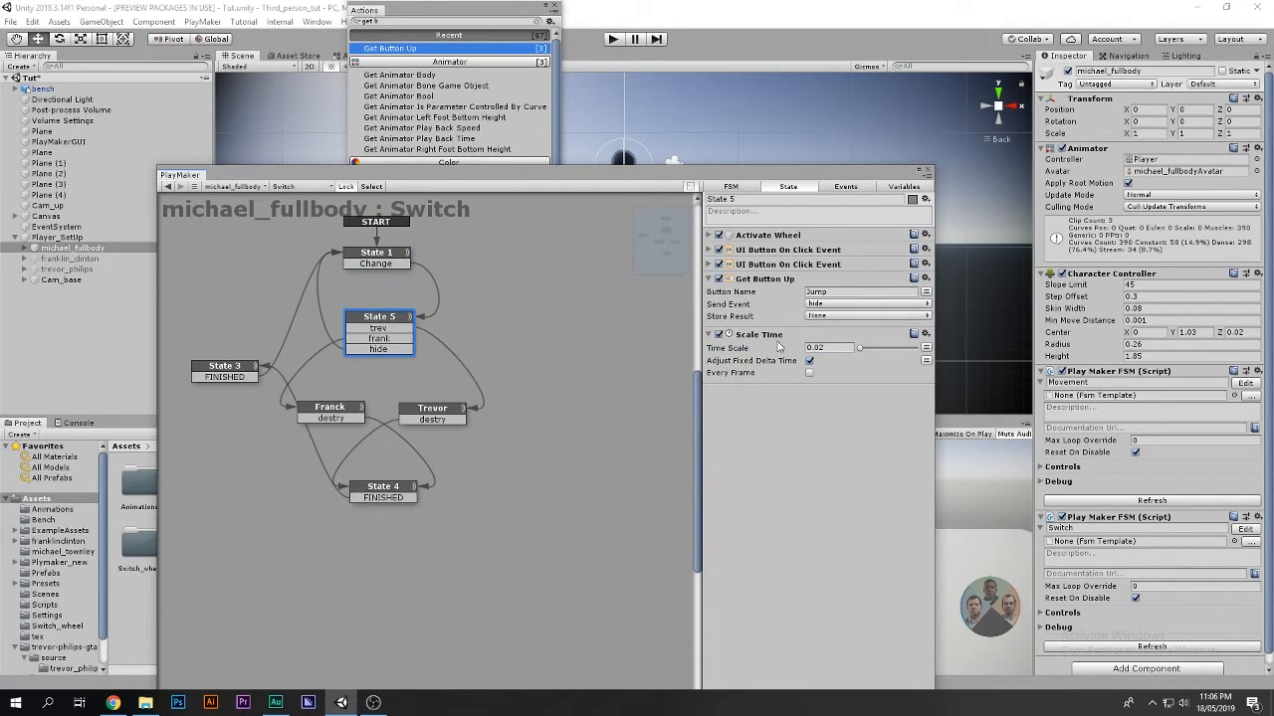
pyautogui.click(825, 347)
pyautogui.click(386, 265)
pyautogui.click(389, 319)
pyautogui.click(384, 265)
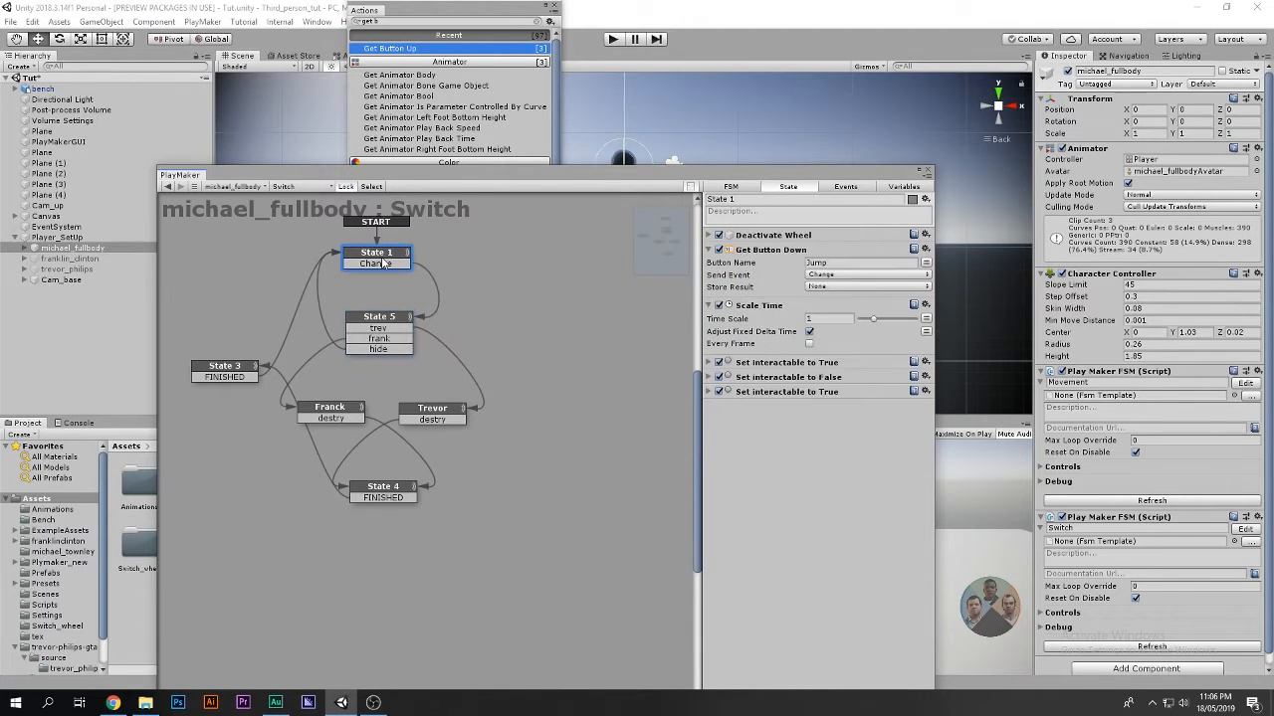
pyautogui.click(381, 318)
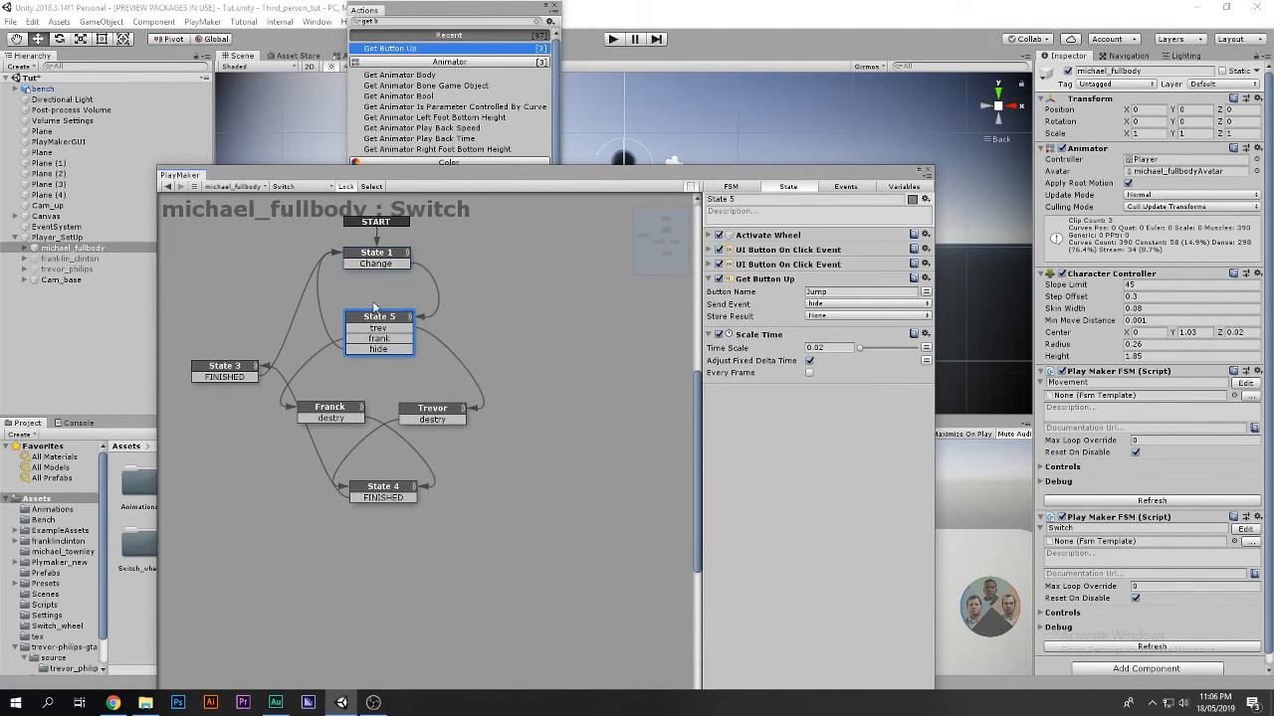
pyautogui.click(386, 267)
pyautogui.click(384, 319)
pyautogui.click(384, 265)
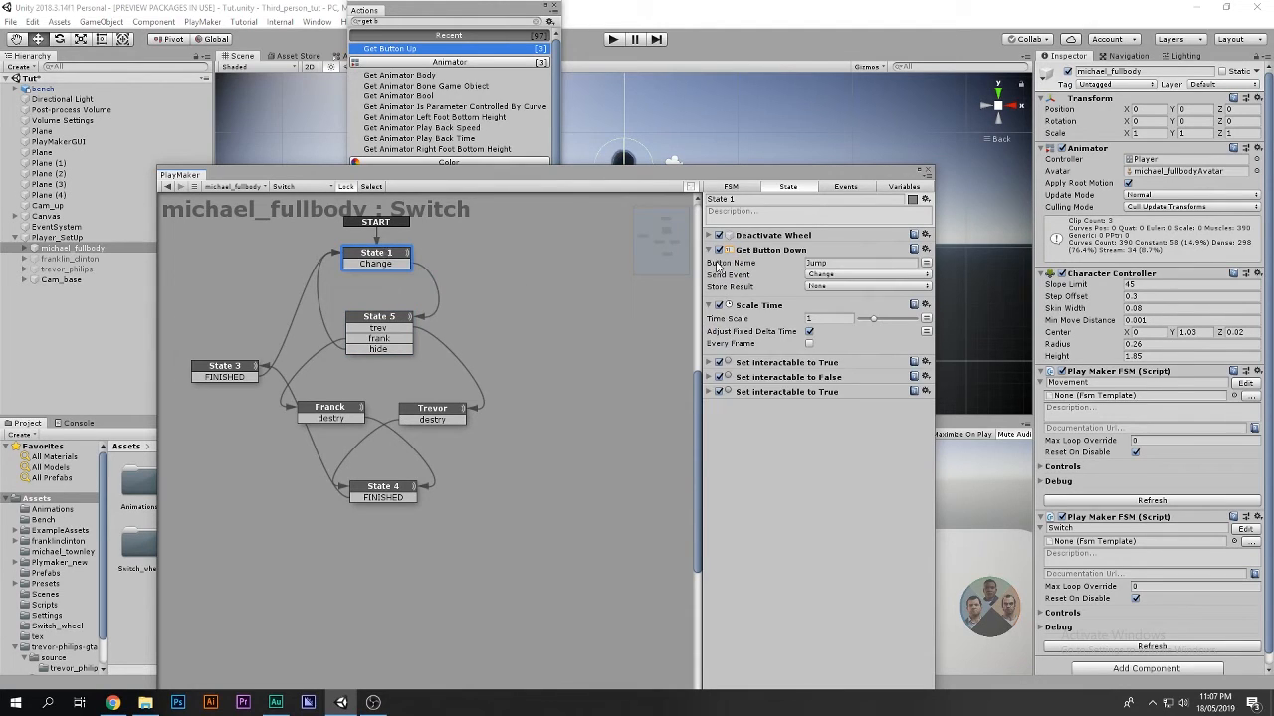
# Close the action browser and the PlayMaker editor, select the Canvas, and frame the character wheel in the scene
pyautogui.click(555, 10)
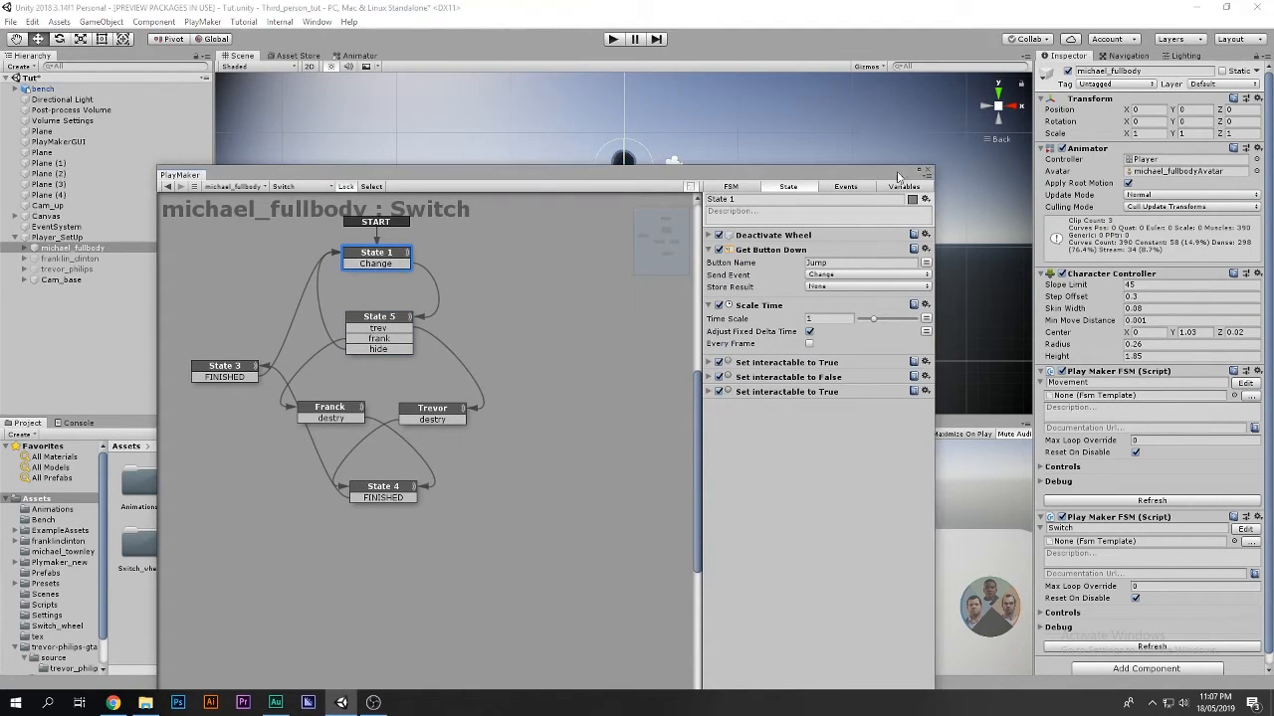
pyautogui.click(932, 173)
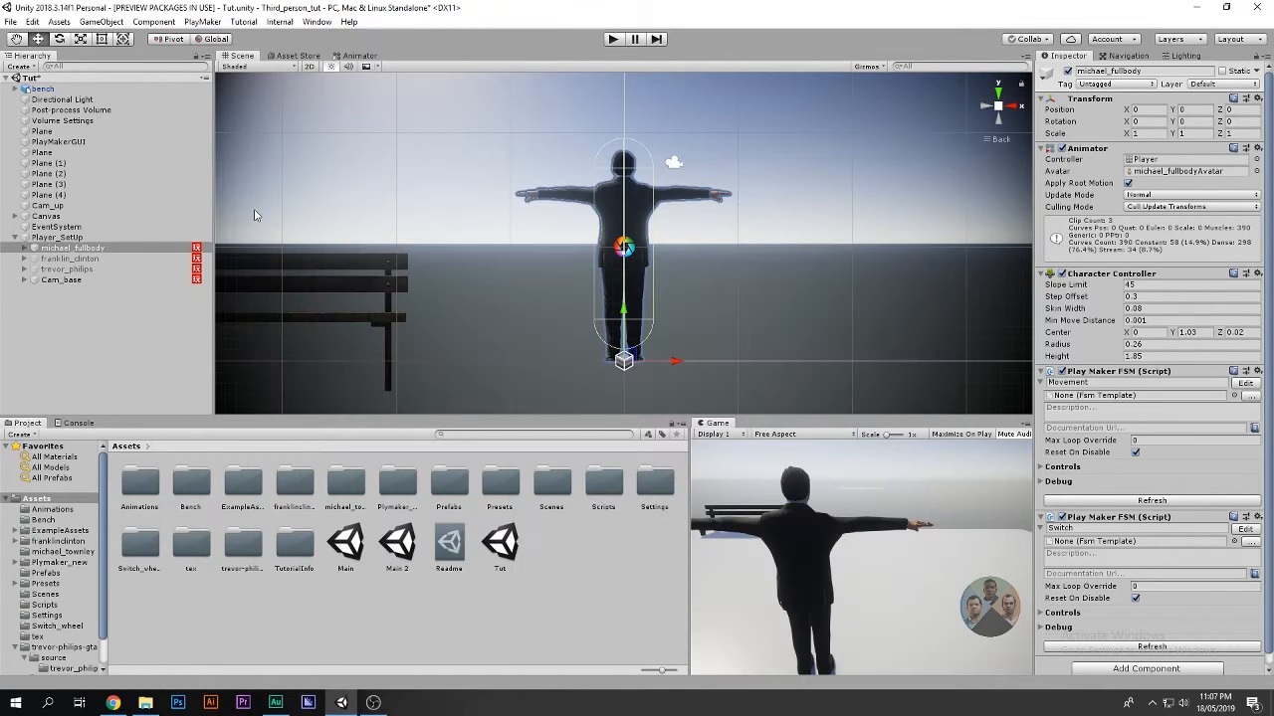
pyautogui.click(157, 218)
pyautogui.moveTo(564, 244); pyautogui.dragTo(562, 245, button='middle')
pyautogui.press('f')
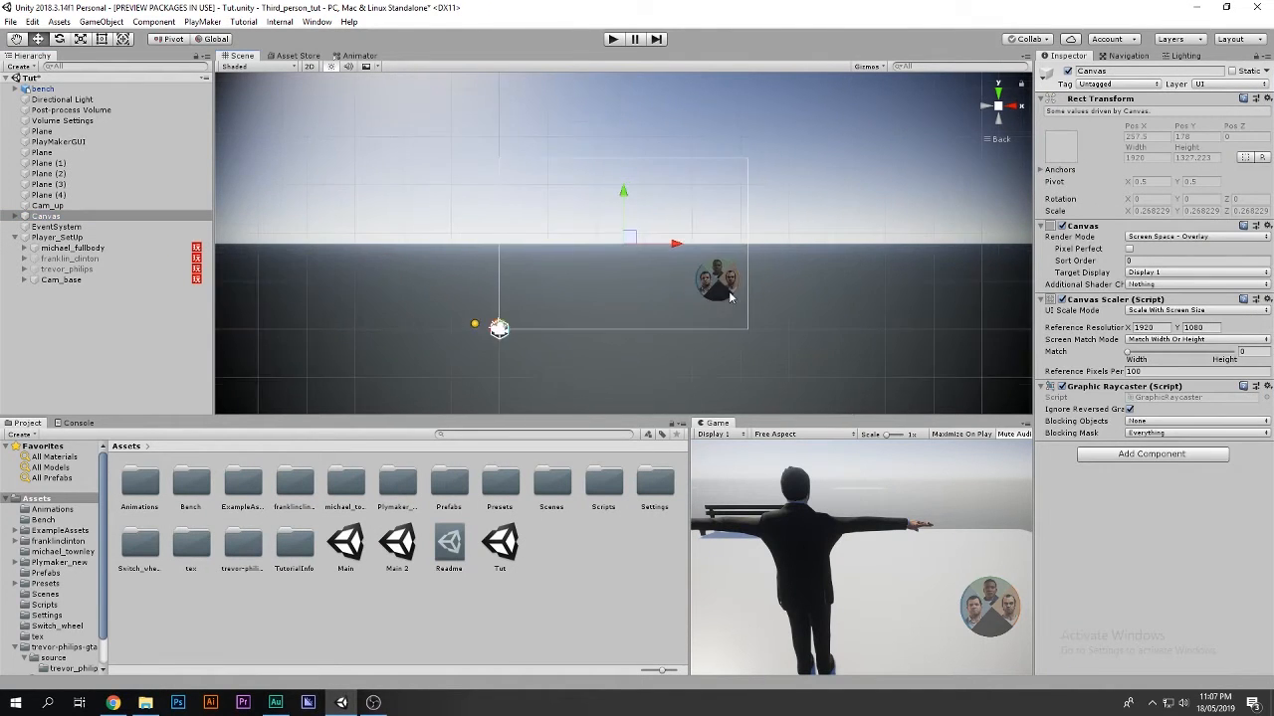
pyautogui.scroll(6, 764, 341)
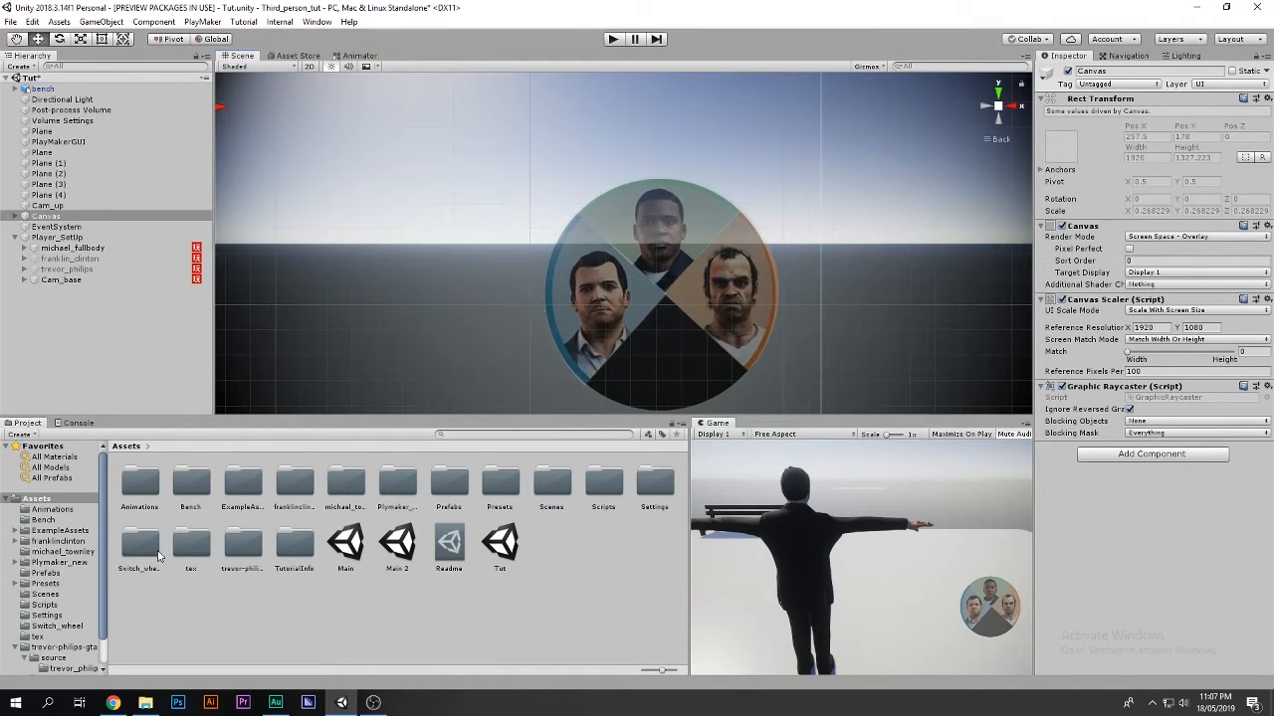
# Delete the Frank, Mic and Trevor no-color images from the Switch_wheel folder
pyautogui.doubleClick(157, 557)
pyautogui.click(156, 495)
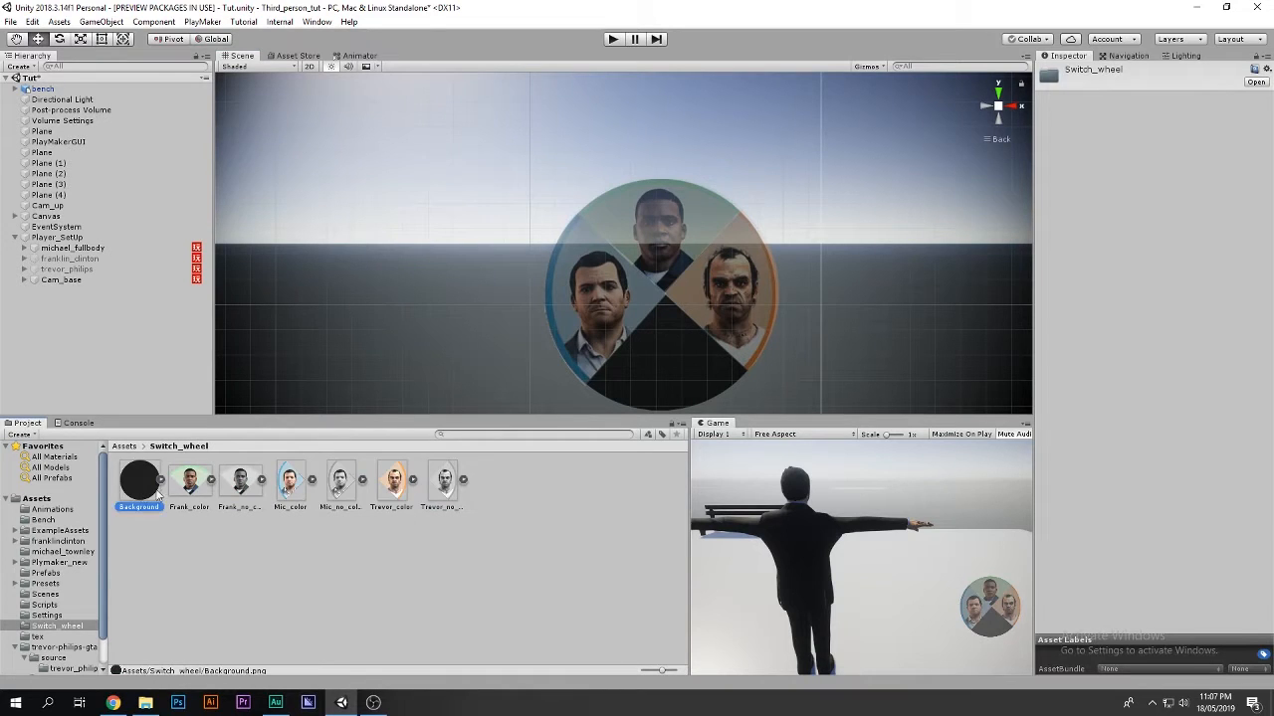
pyautogui.click(240, 484)
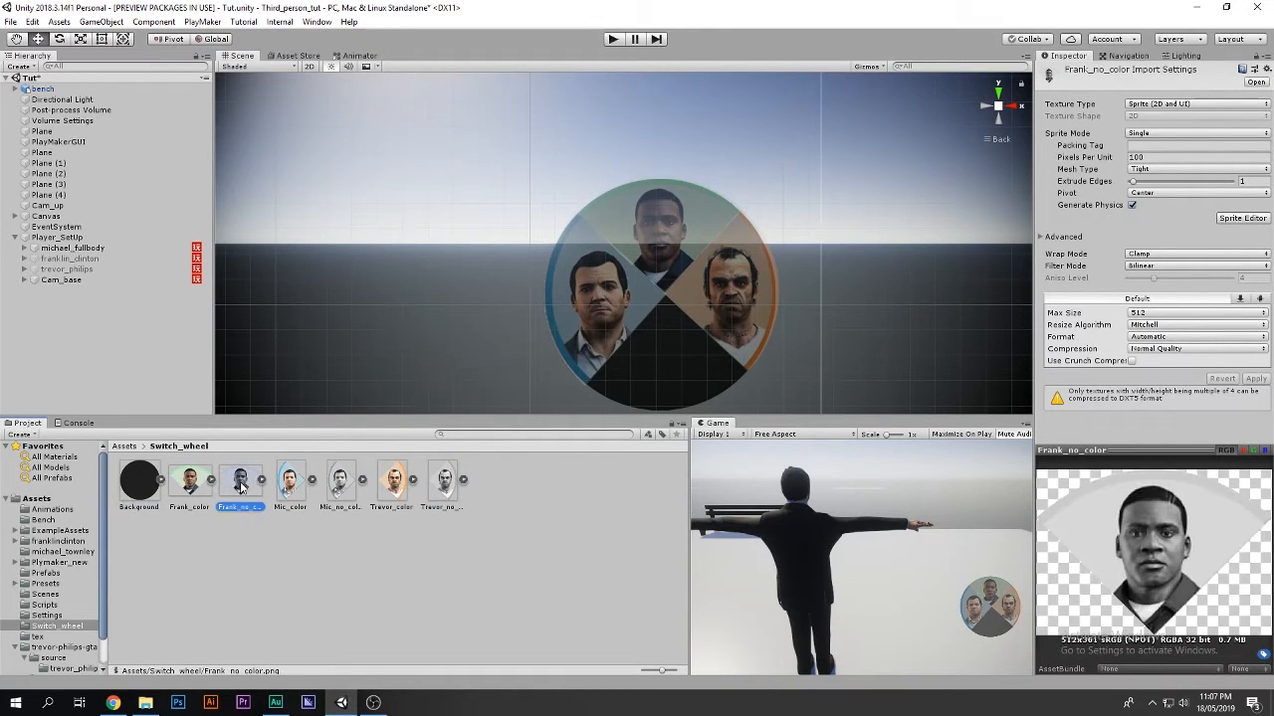
pyautogui.press('Delete')
pyautogui.press('Return')
pyautogui.click(289, 483)
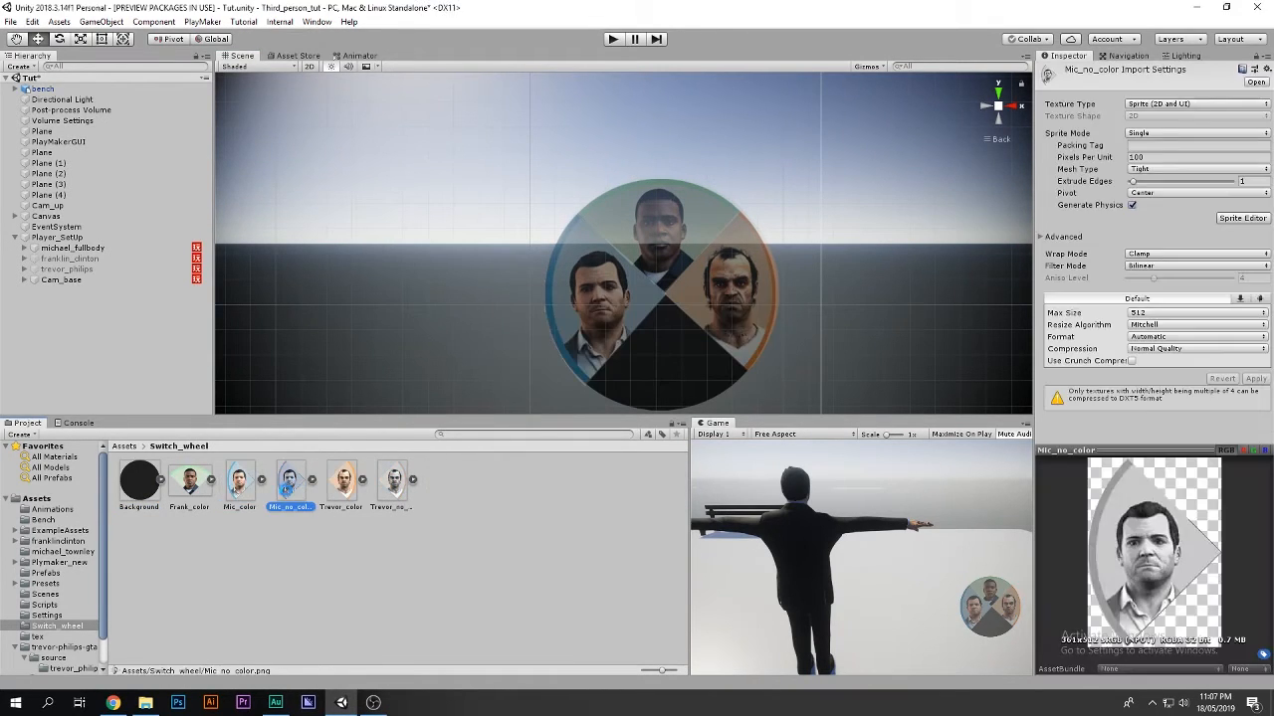
pyautogui.press('Delete')
pyautogui.press('Return')
pyautogui.click(340, 485)
pyautogui.press('Delete')
pyautogui.press('Return')
# Preview the Frank_color, Mic_color and Trevor_color images in the Switch_wheel folder
pyautogui.click(189, 485)
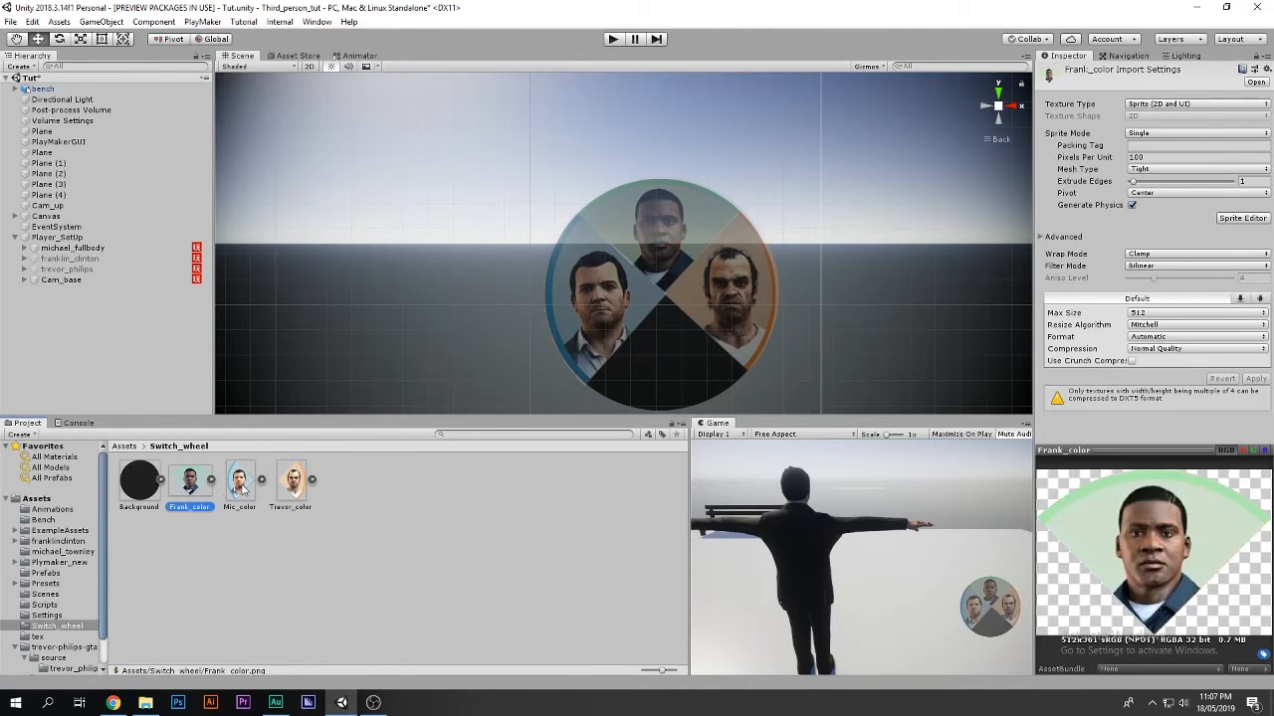
pyautogui.click(241, 486)
pyautogui.click(293, 485)
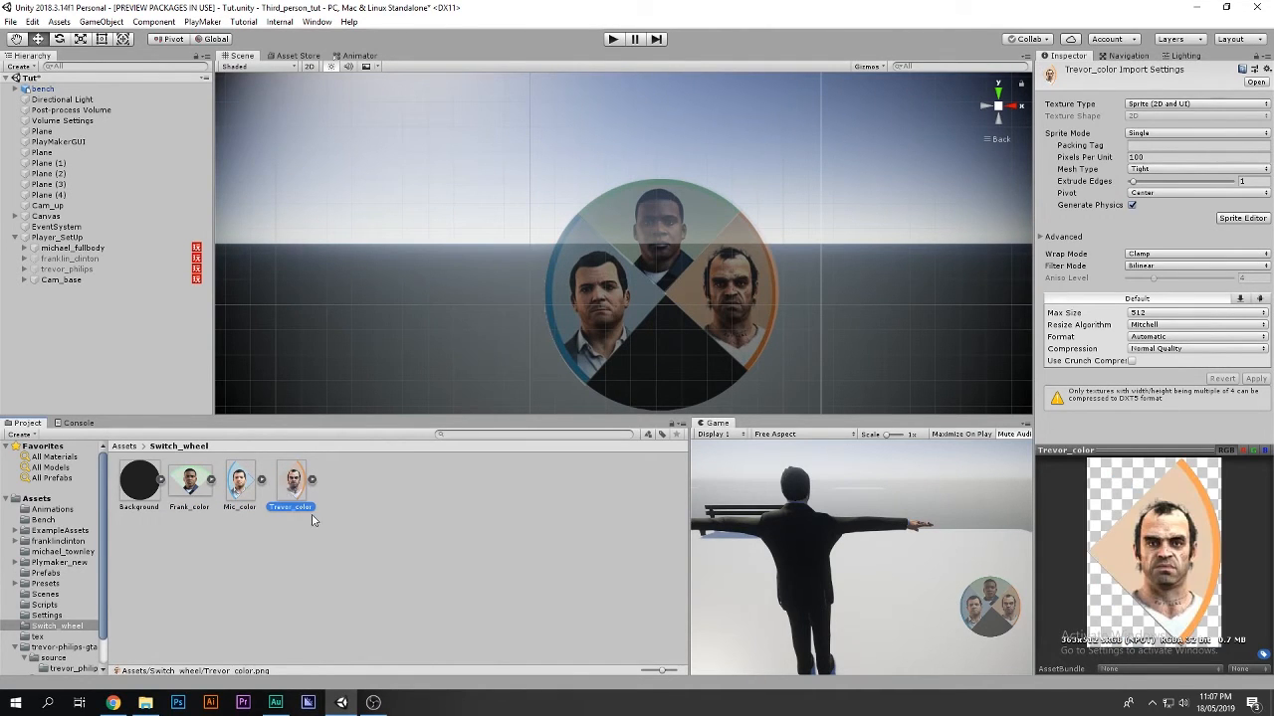
pyautogui.click(190, 501)
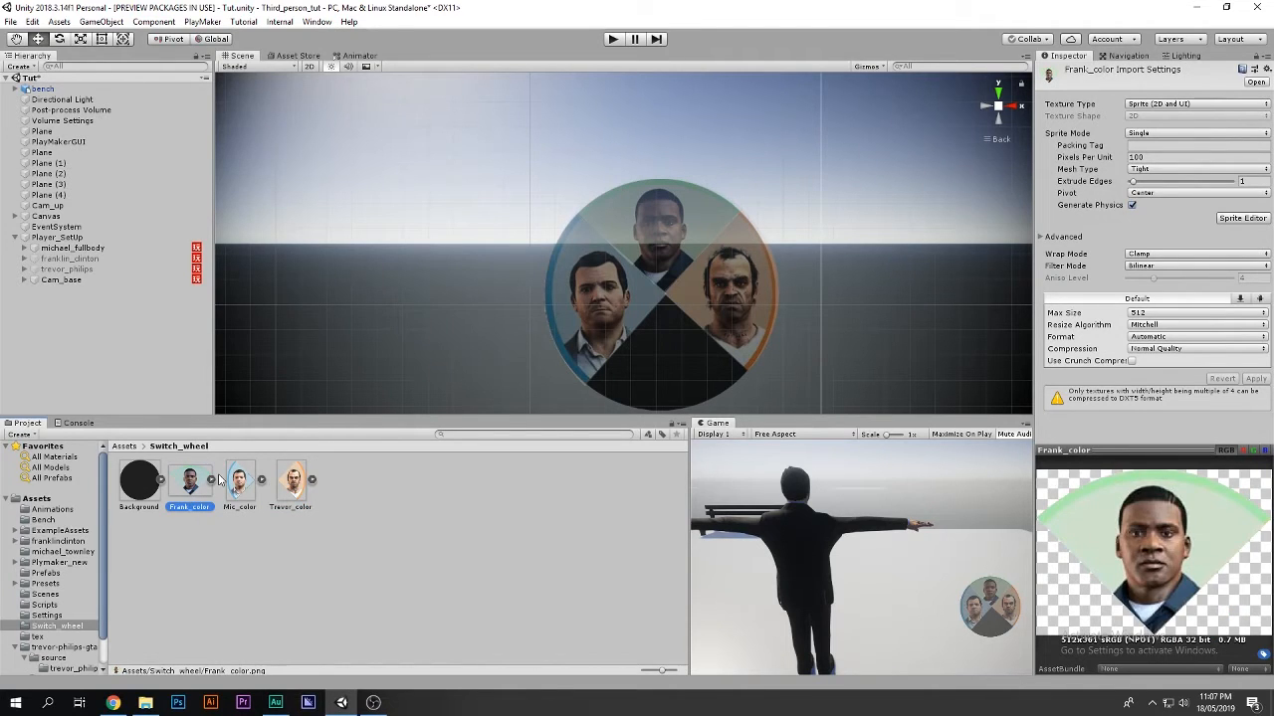
pyautogui.press('Right')
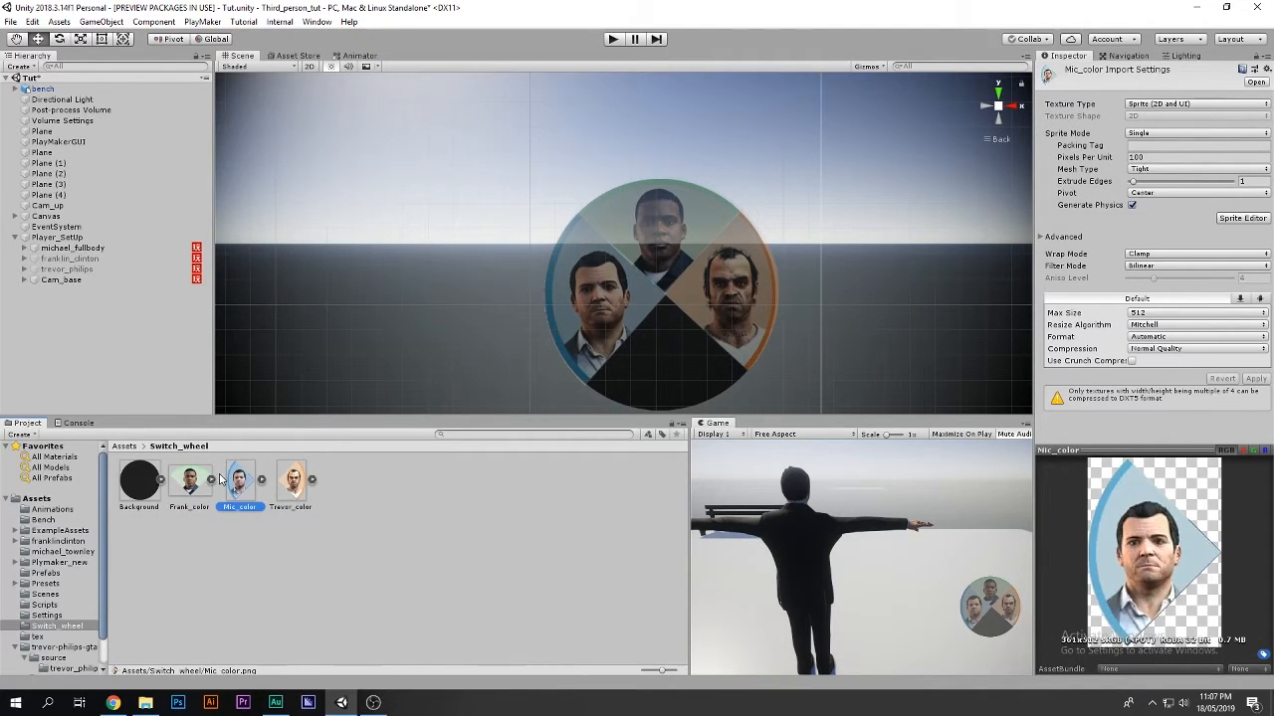
# Preview the Trevor_color and Background images and try placing the Frank_color sprite directly in the scene
pyautogui.press('Right')
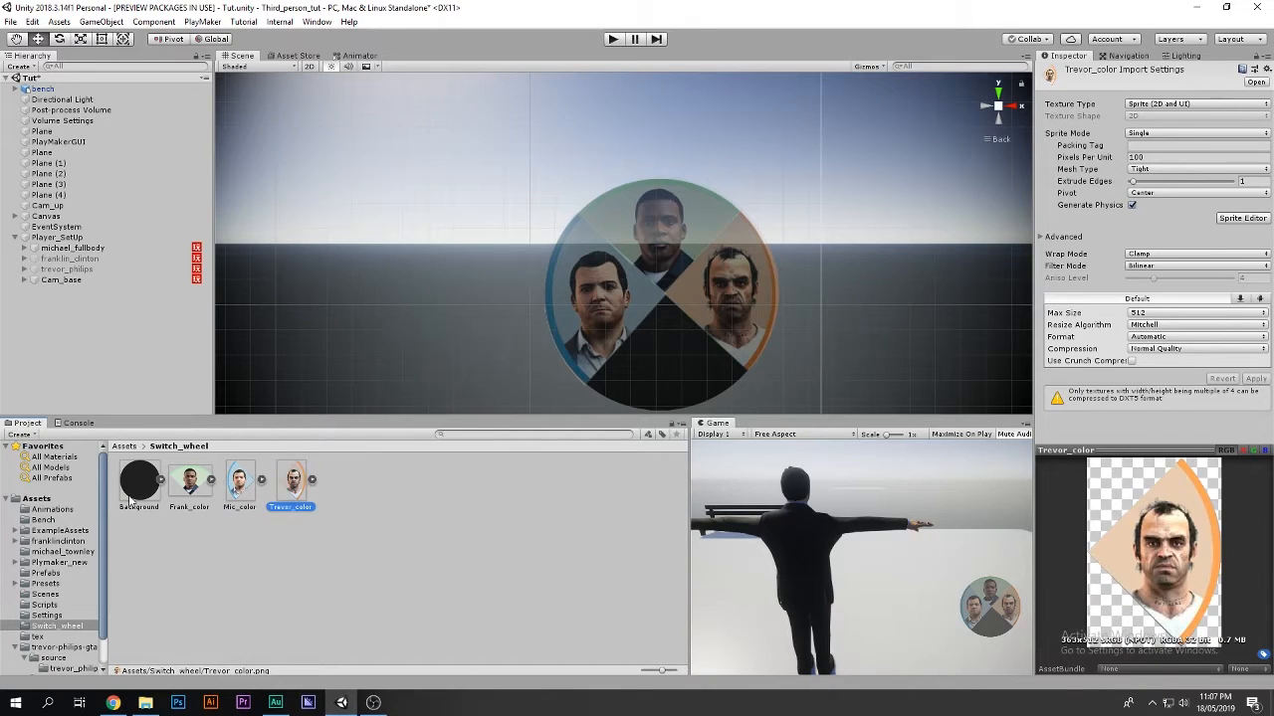
pyautogui.click(131, 496)
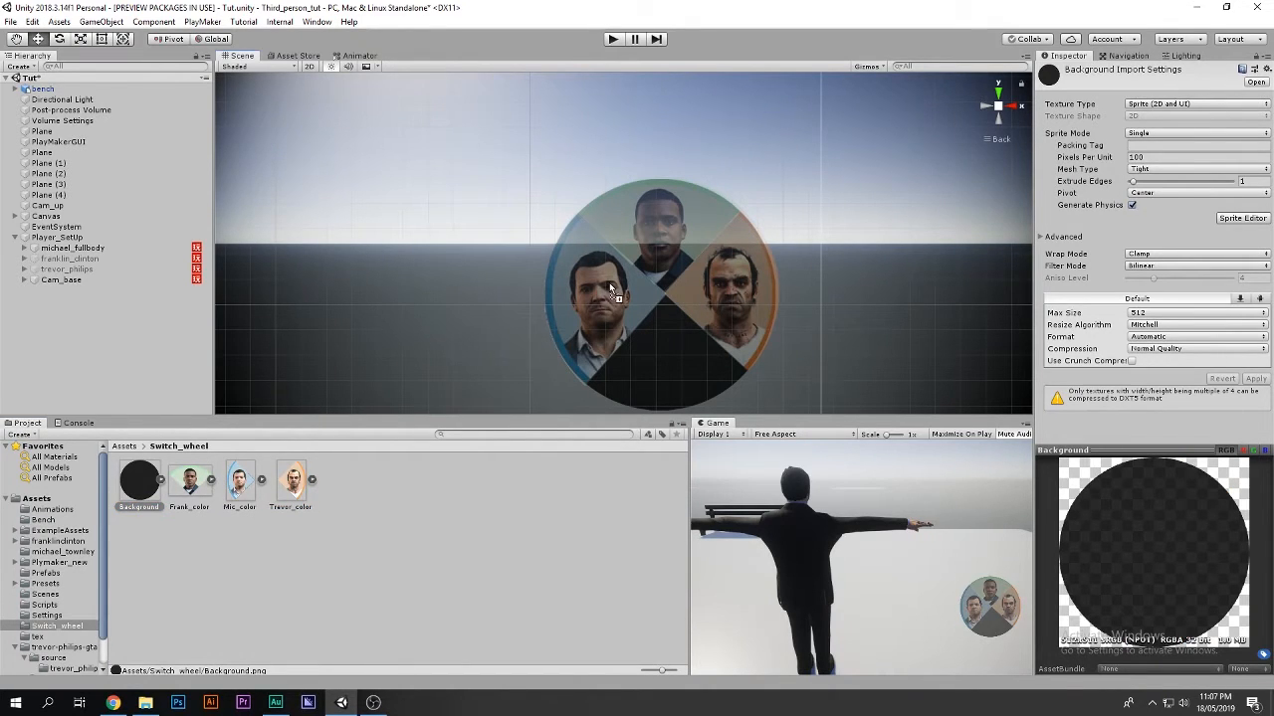
pyautogui.moveTo(613, 304); pyautogui.dragTo(613, 304)
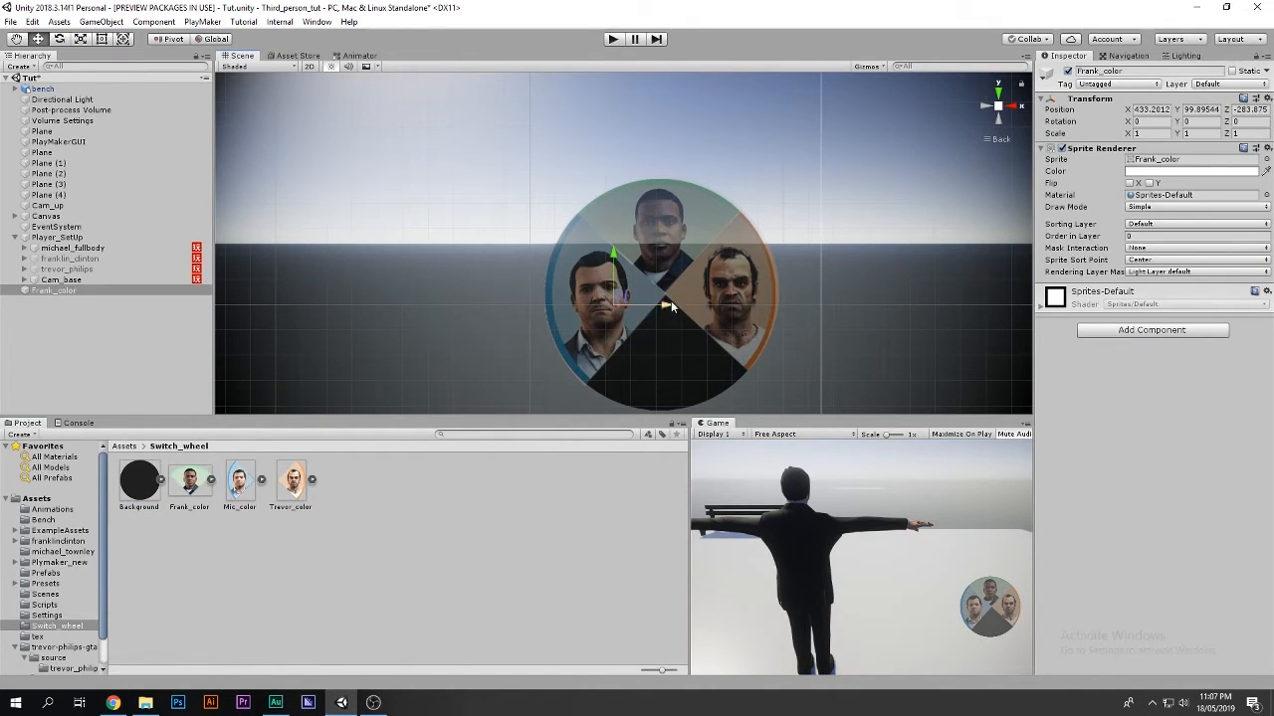
pyautogui.press('Delete')
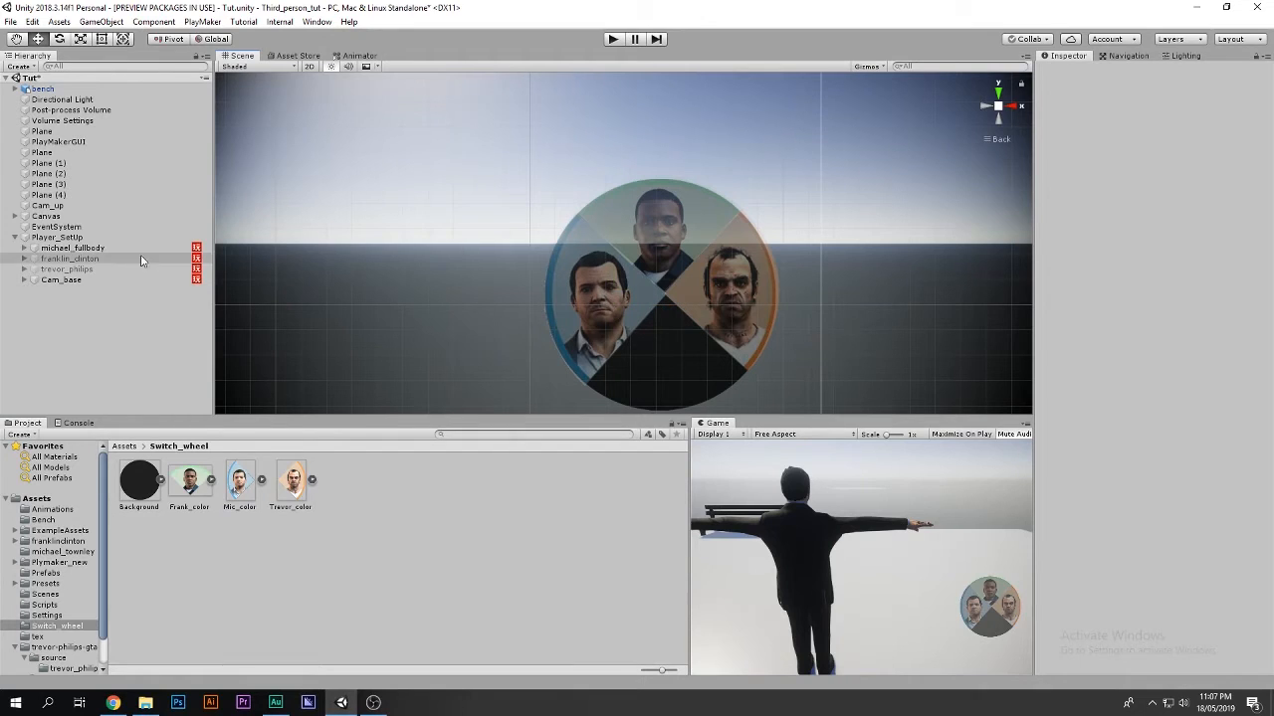
# Collapse Player_SetUp and expand the Canvas and its Wheel to examine the character images nested under it
pyautogui.click(14, 237)
pyautogui.click(14, 216)
pyautogui.click(33, 228)
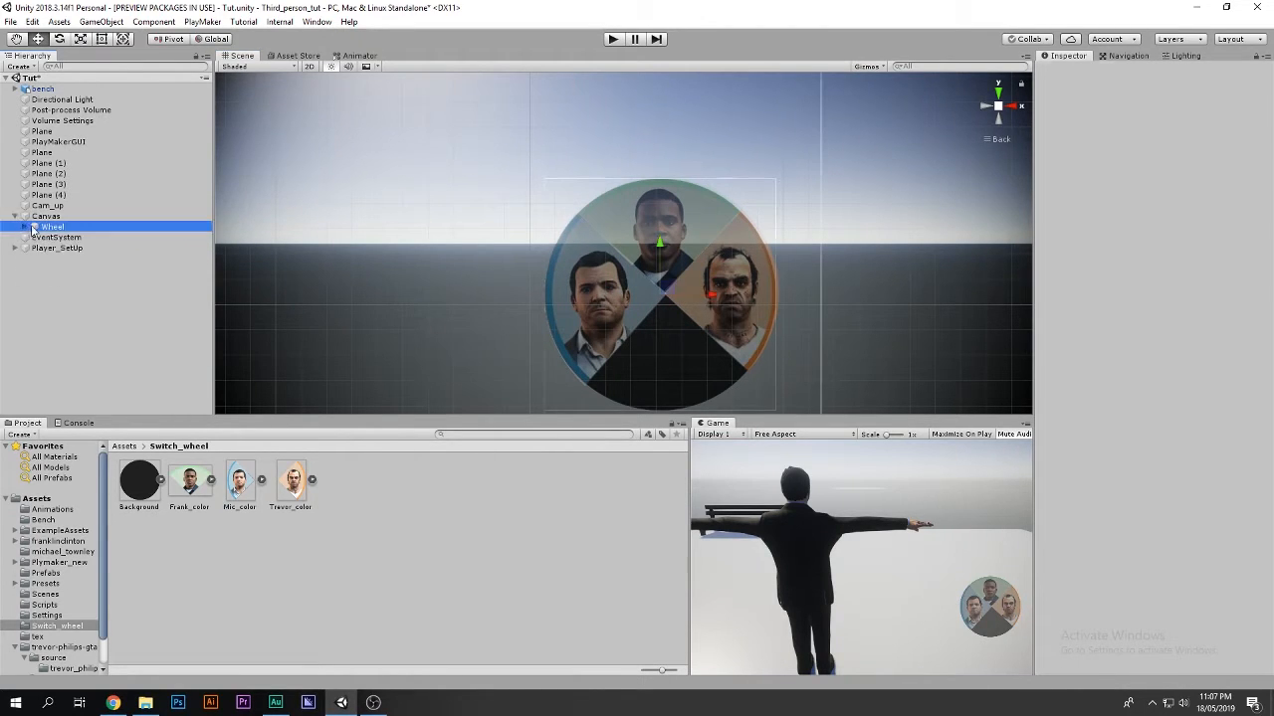
pyautogui.click(36, 227)
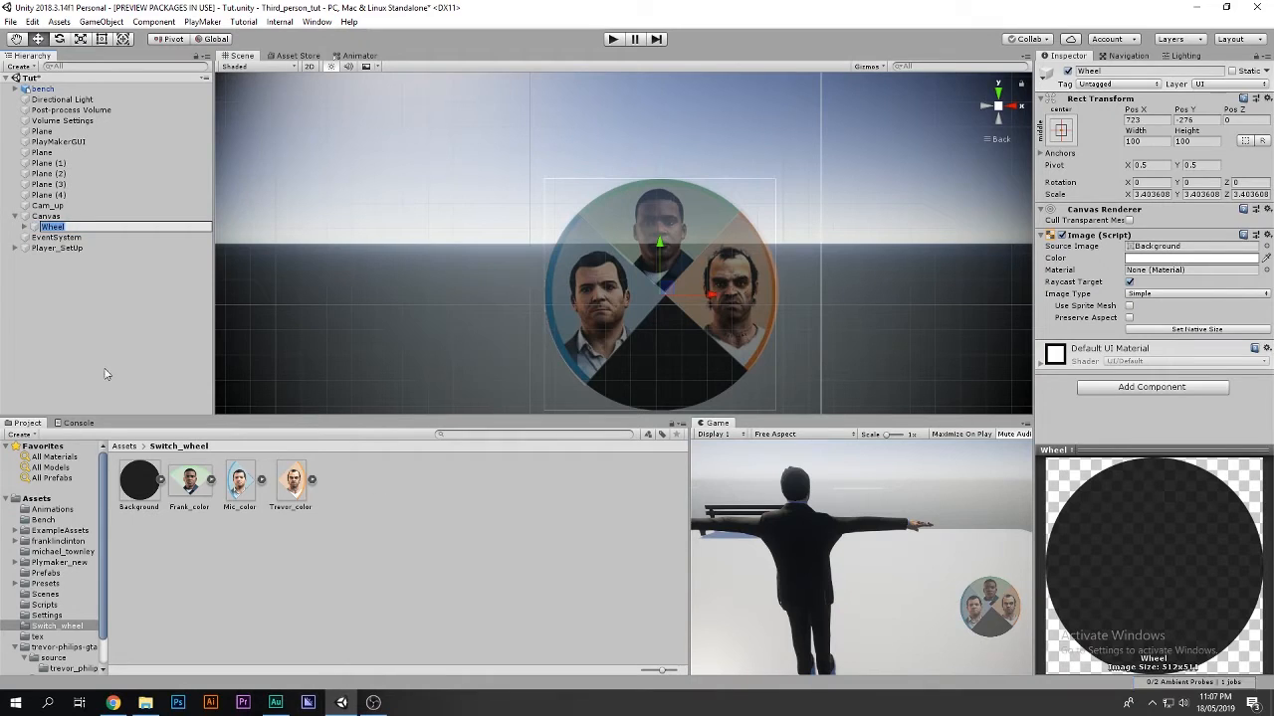
pyautogui.press('Return')
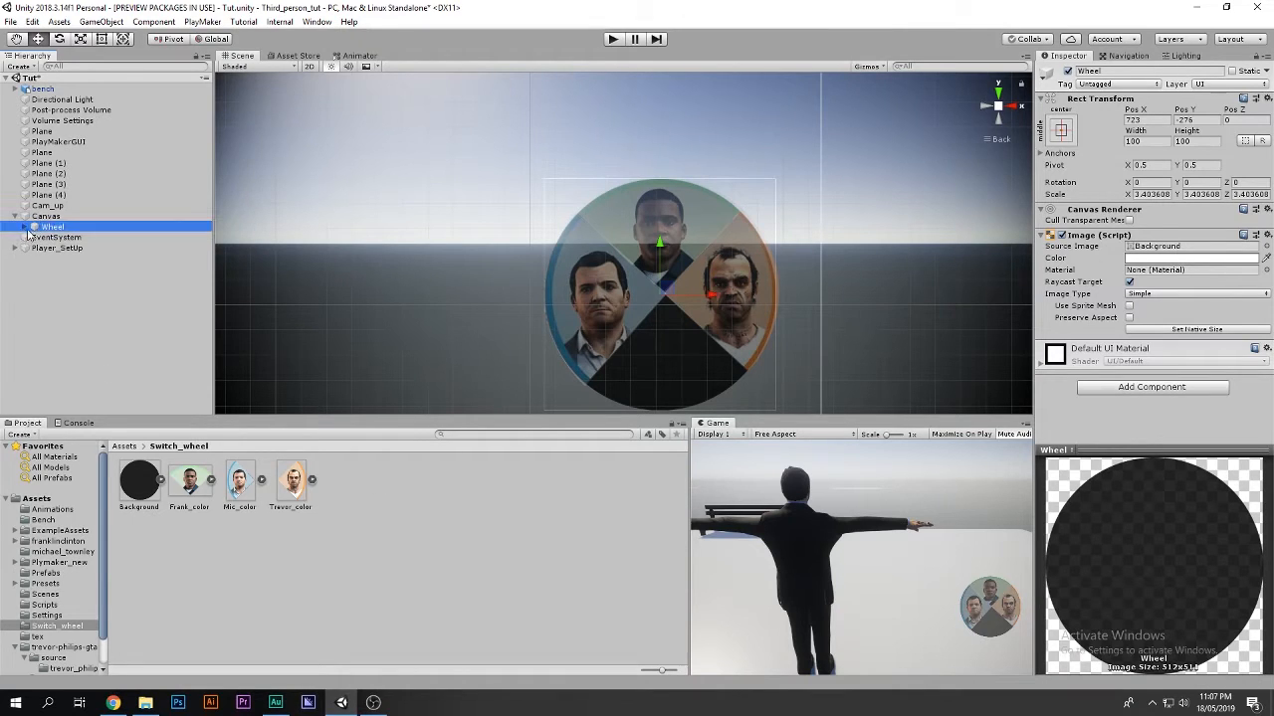
pyautogui.click(26, 228)
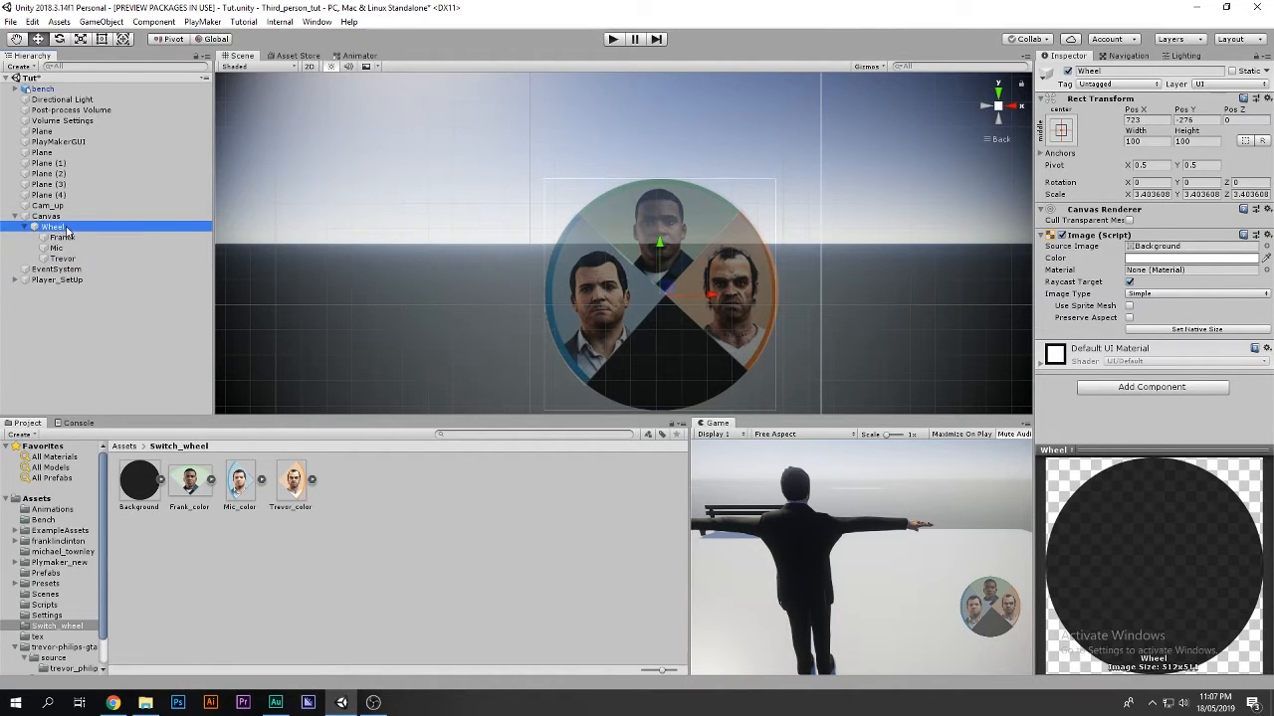
pyautogui.rightClick(65, 227)
pyautogui.rightClick(31, 342)
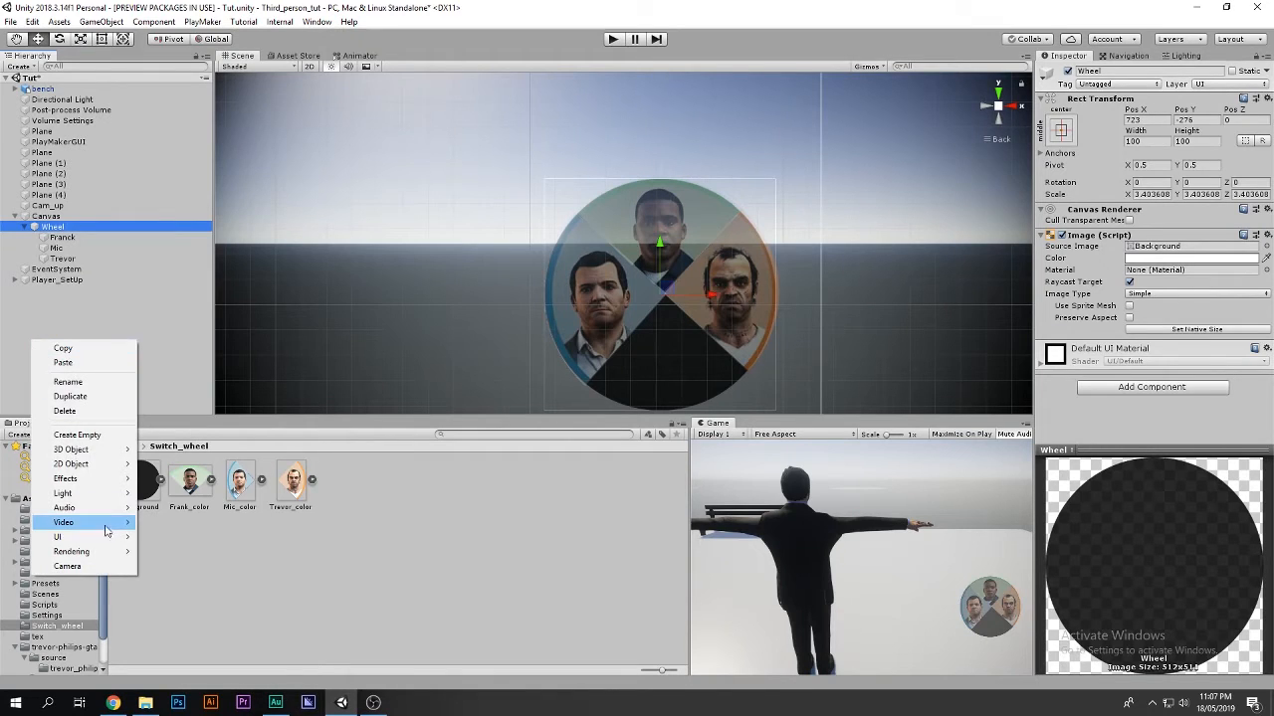
pyautogui.click(35, 221)
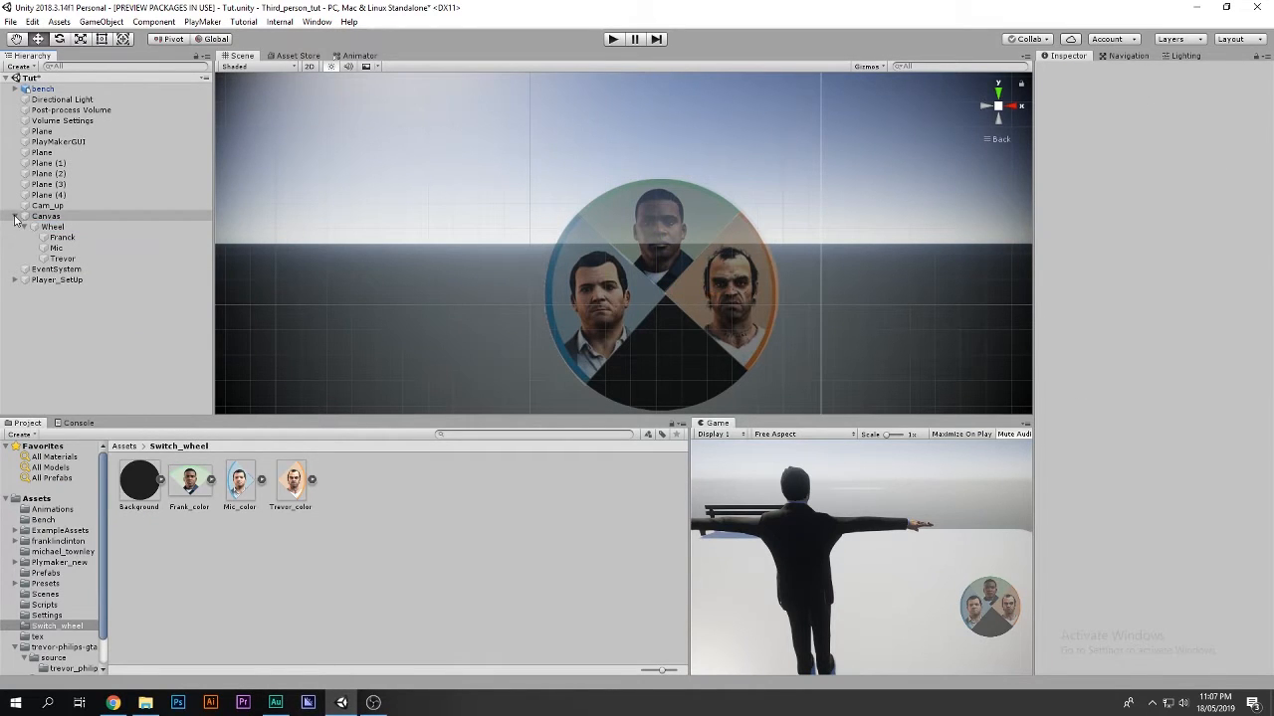
# Collapse the existing Canvas and deactivate it
pyautogui.click(15, 216)
pyautogui.click(40, 216)
pyautogui.click(1065, 75)
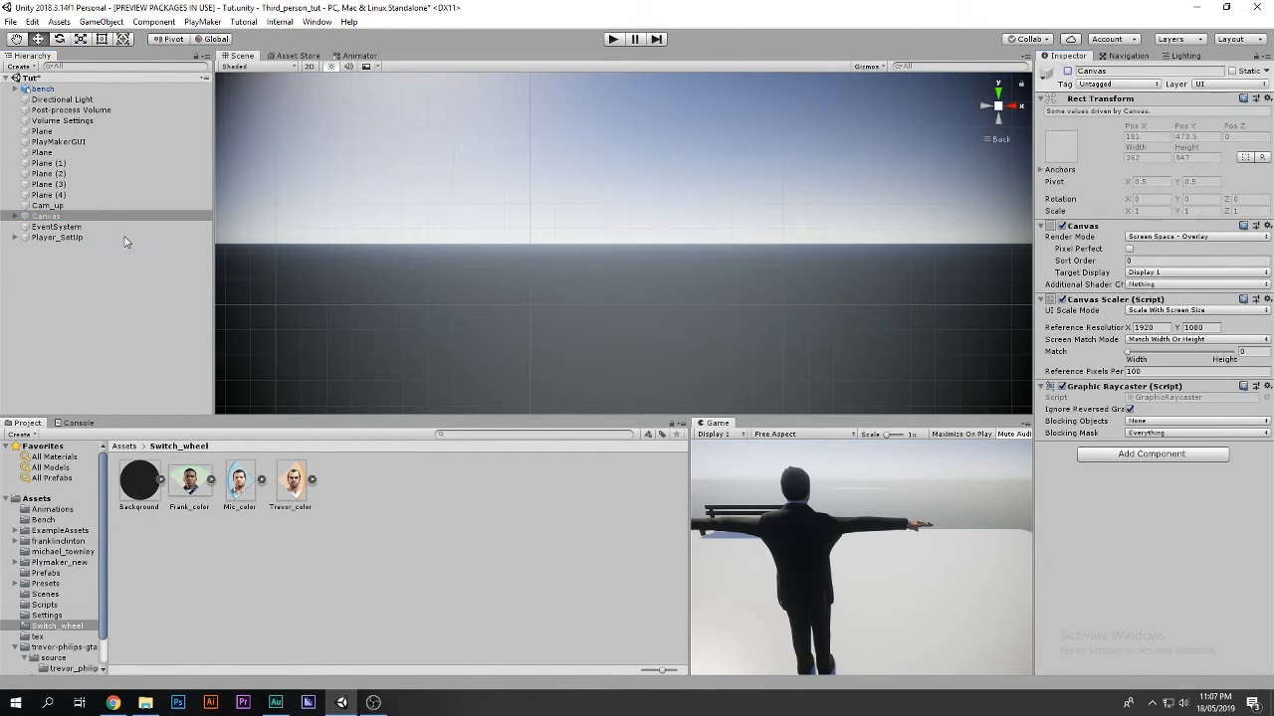
# Create a new UI Canvas at the root of the scene hierarchy
pyautogui.click(54, 273)
pyautogui.rightClick(54, 273)
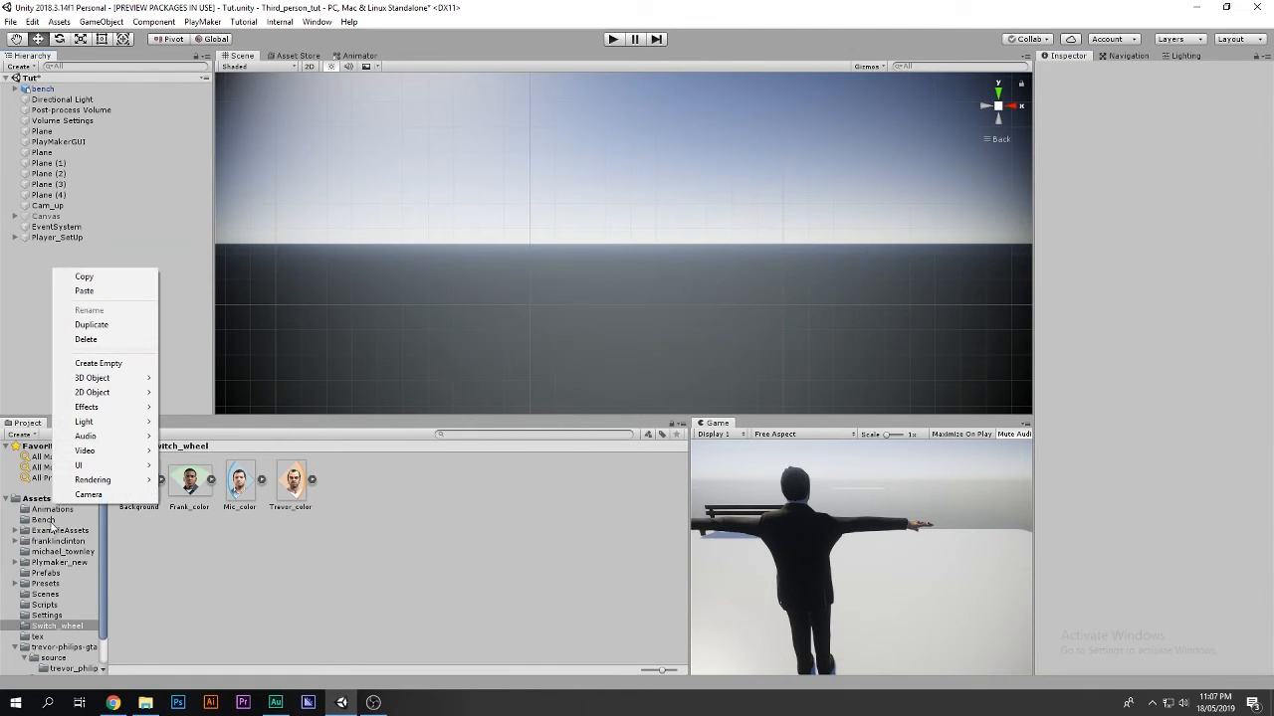
pyautogui.moveTo(123, 471)
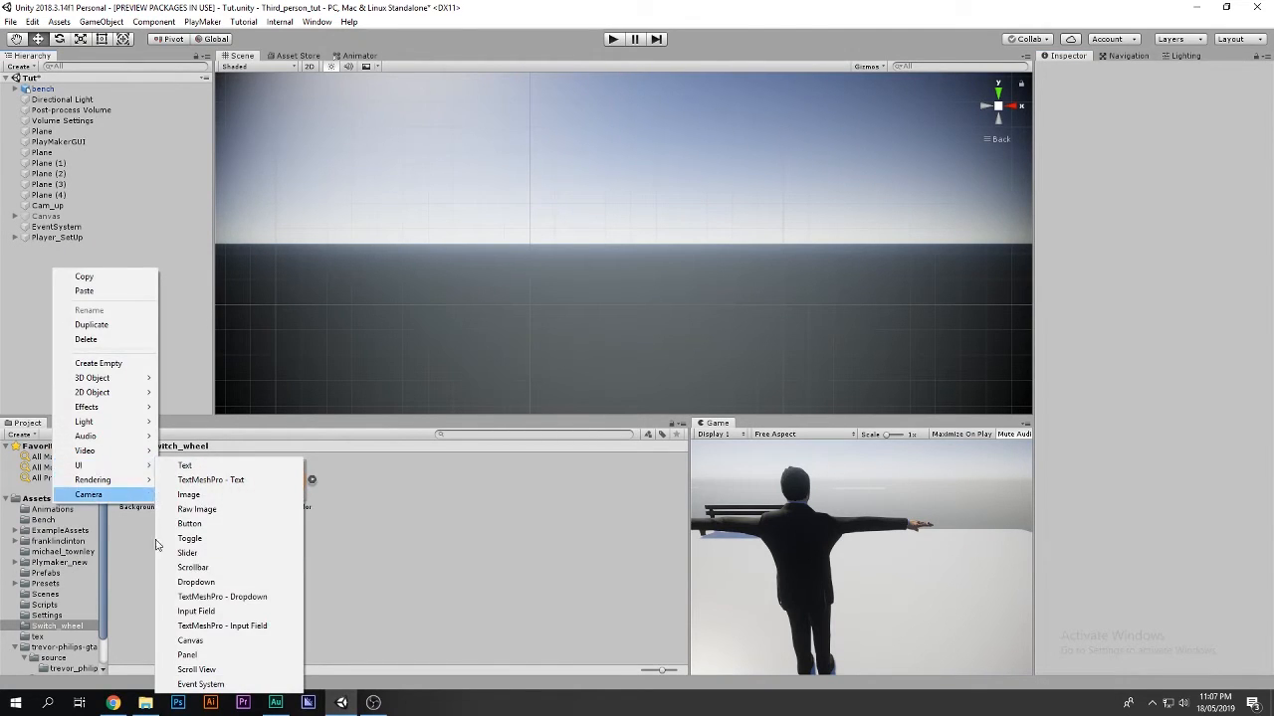
pyautogui.click(198, 640)
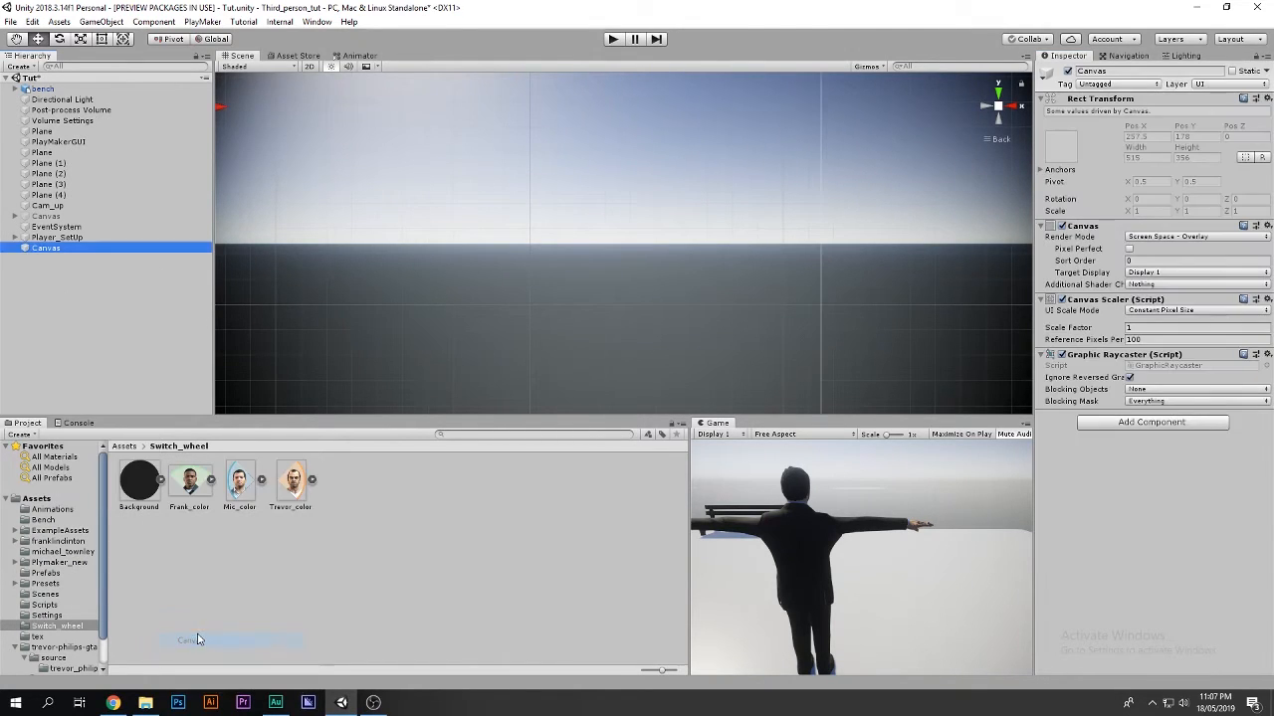
# Add a UI Image as a child of the new Canvas
pyautogui.rightClick(38, 251)
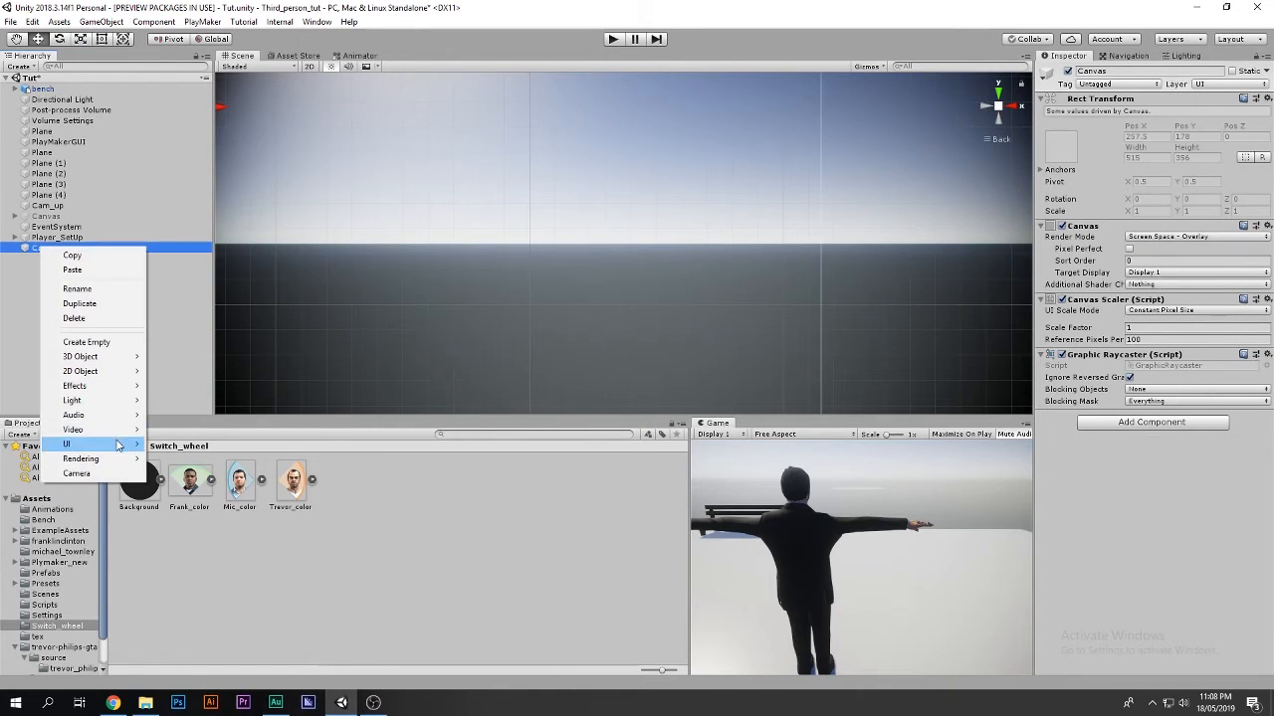
pyautogui.moveTo(119, 447)
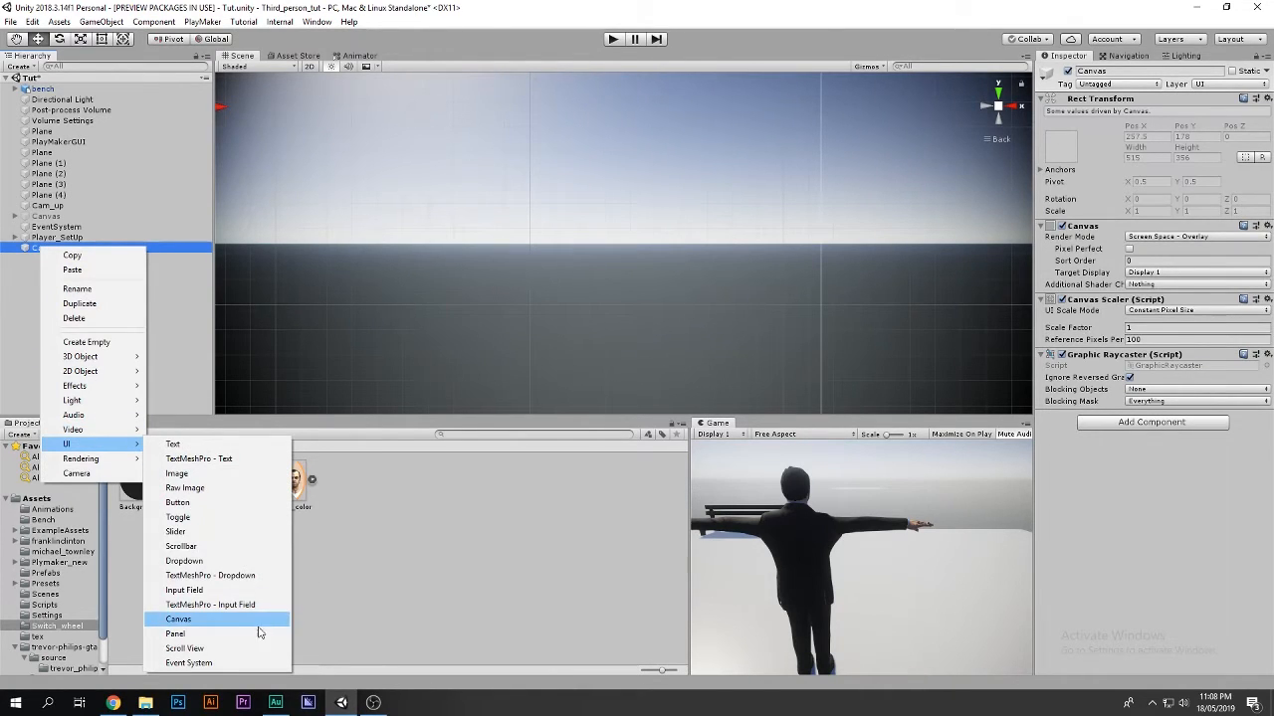
pyautogui.click(212, 477)
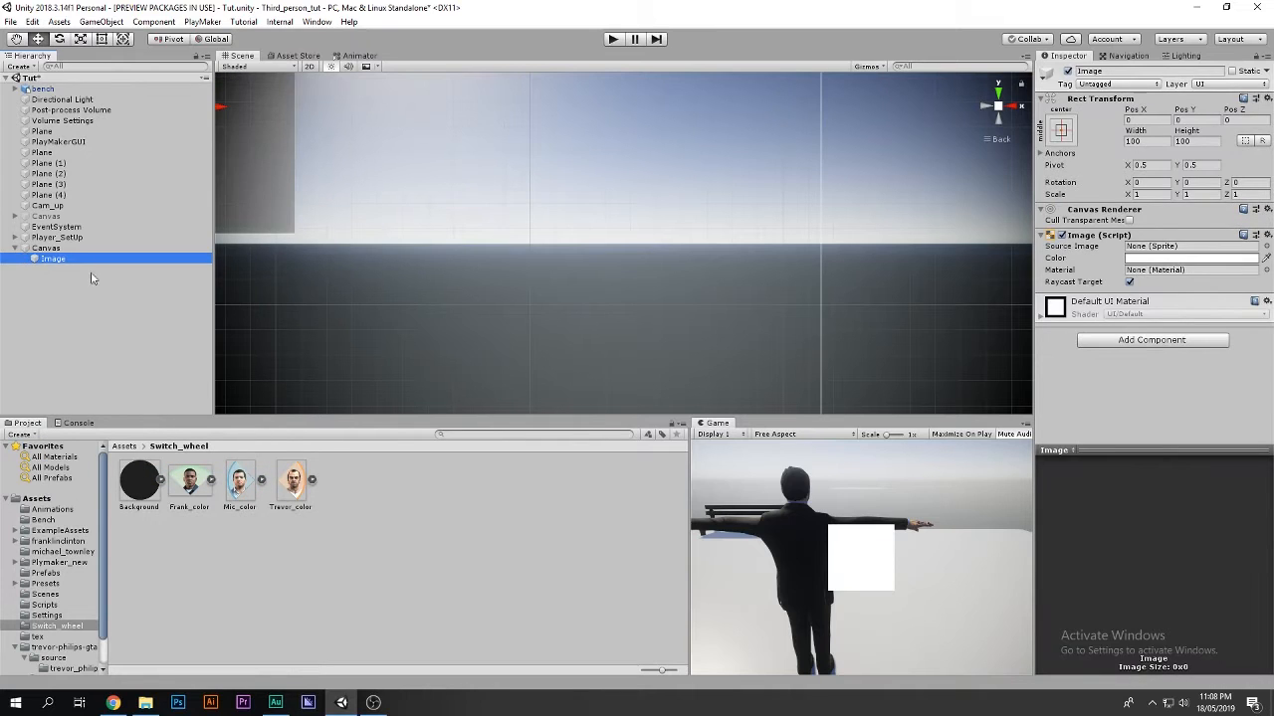
# Set the new Canvas's UI Scale Mode to Scale With Screen Size with a reference resolution of 1920 by 1080
pyautogui.click(44, 248)
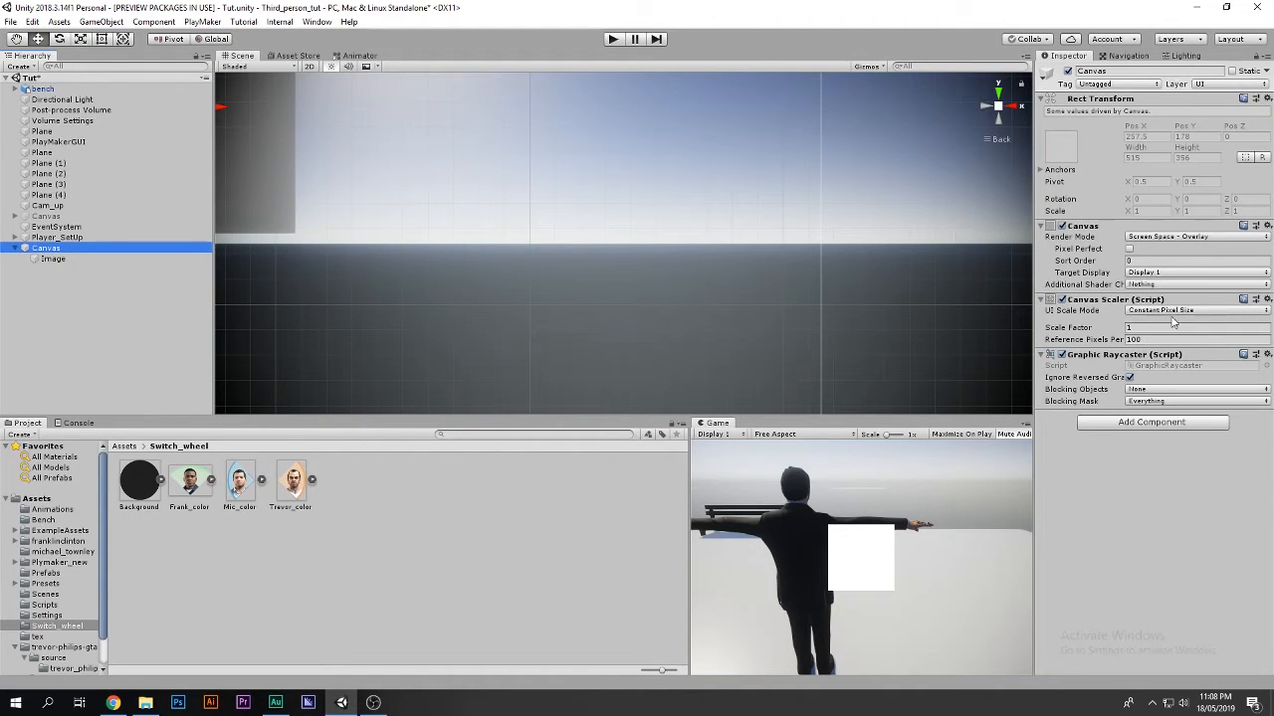
pyautogui.click(1152, 312)
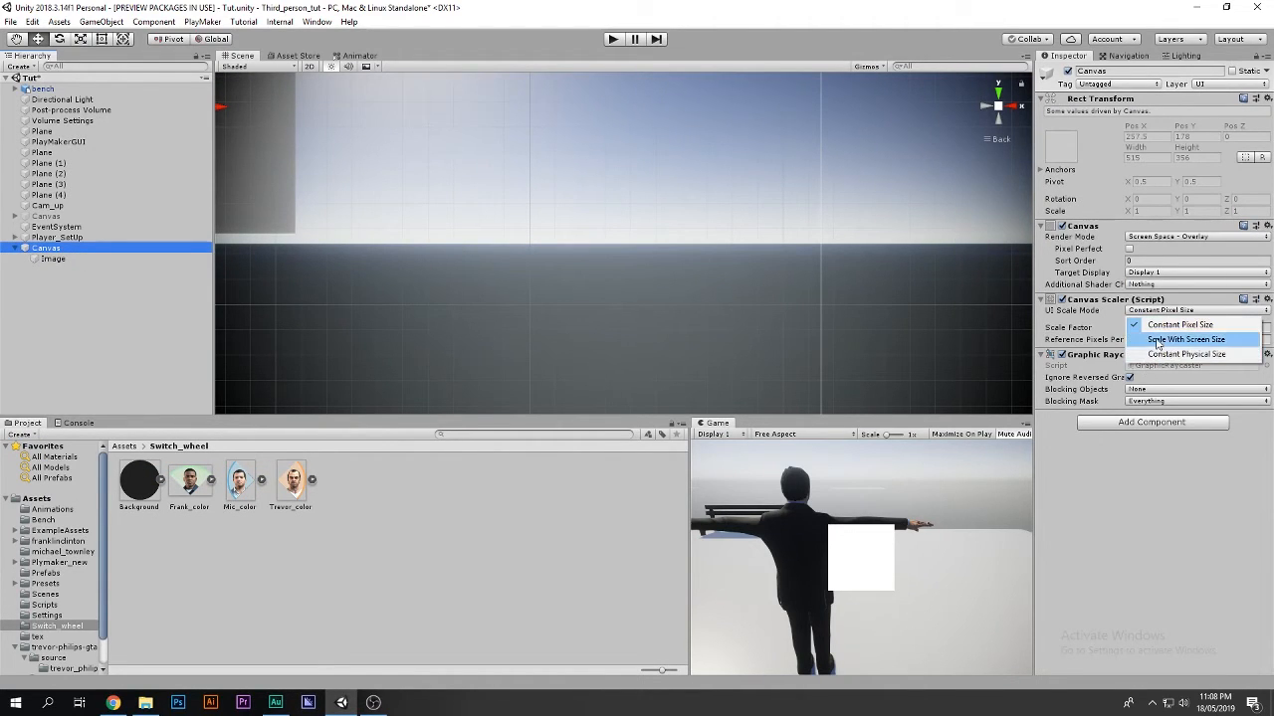
pyautogui.click(1156, 342)
pyautogui.click(1146, 328)
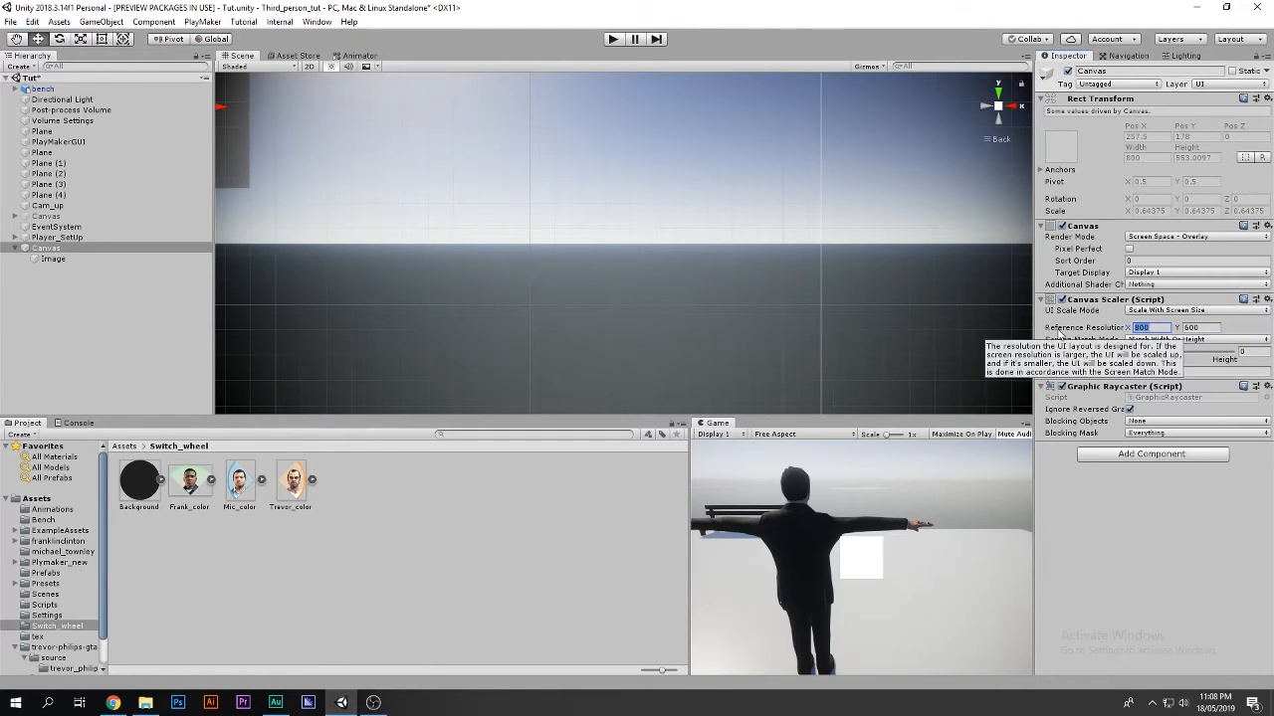
pyautogui.write('1920')
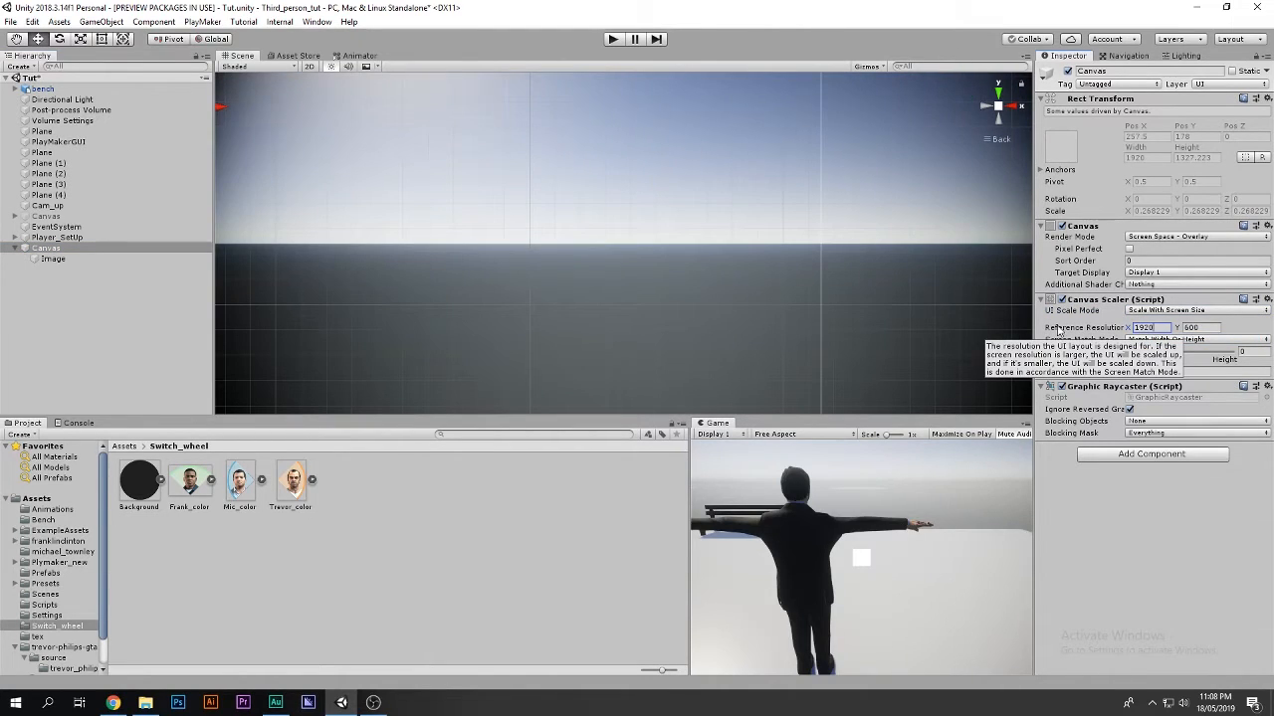
pyautogui.click(1215, 328)
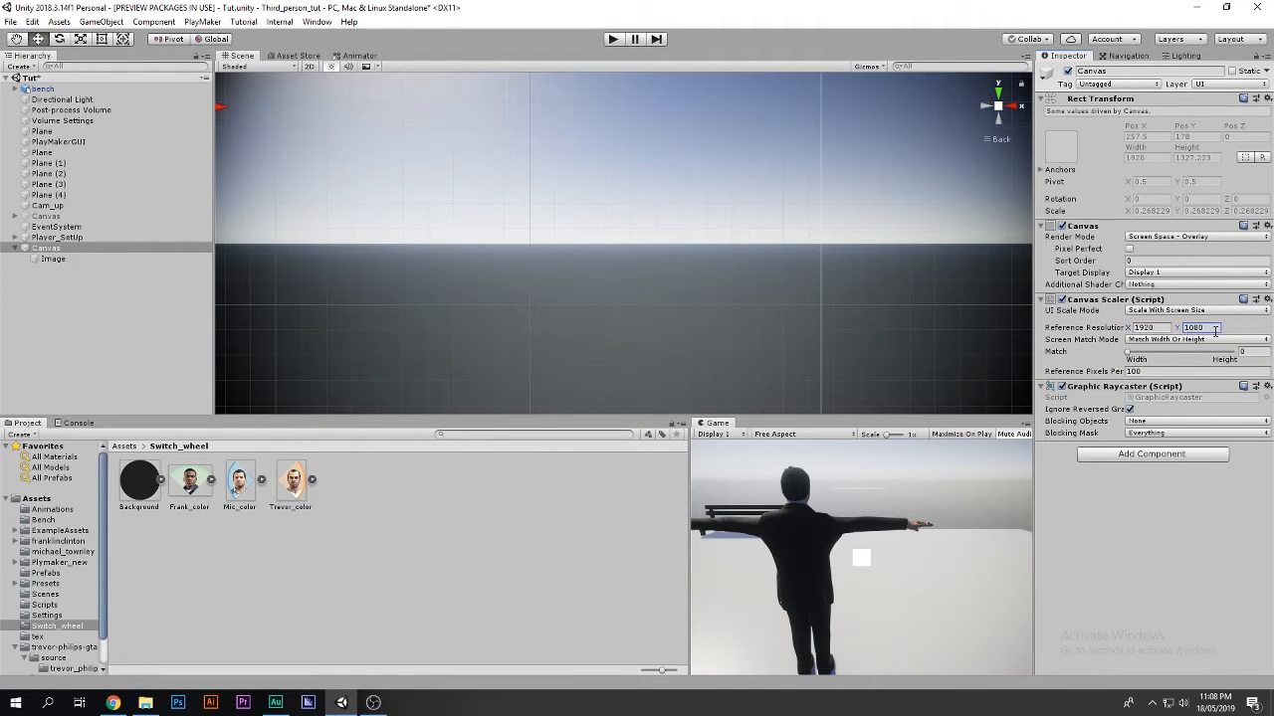
# Move the image to about X 774, Y -513, near the canvas's lower-right corner, and rename it Wheel
pyautogui.scroll(-12, 531, 239)
pyautogui.moveTo(491, 263); pyautogui.dragTo(487, 200, button='middle')
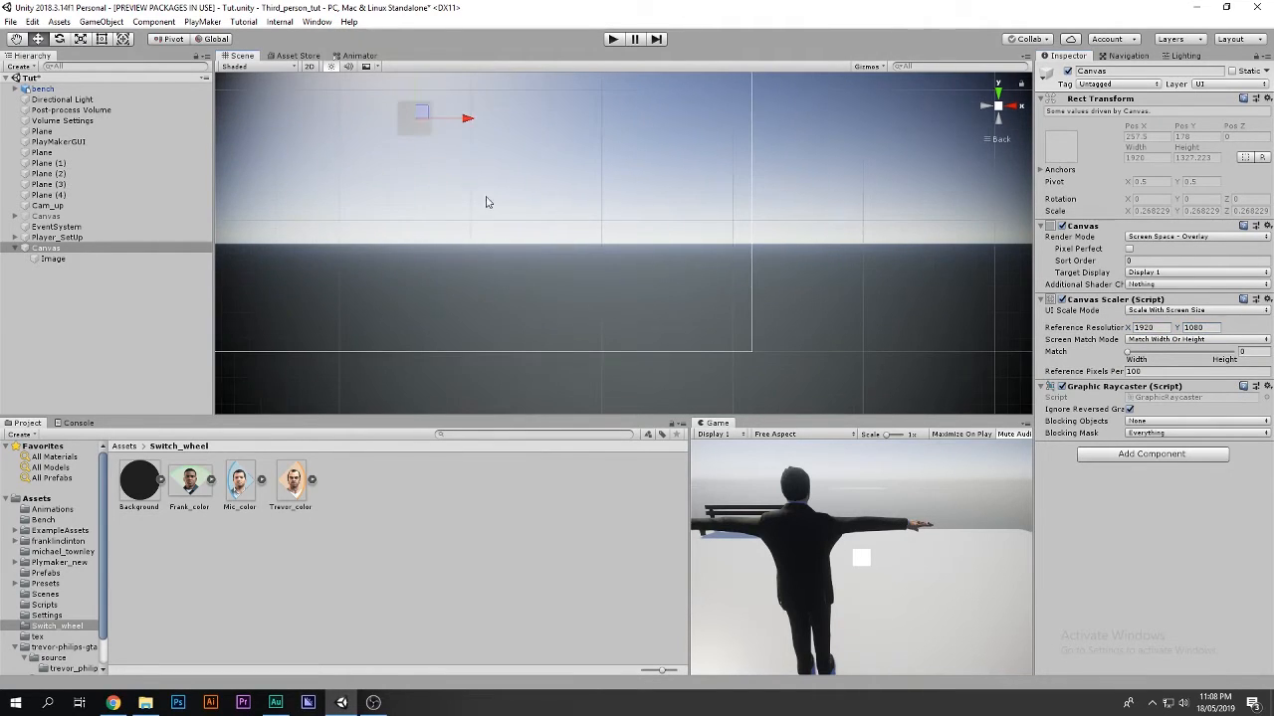
pyautogui.click(416, 117)
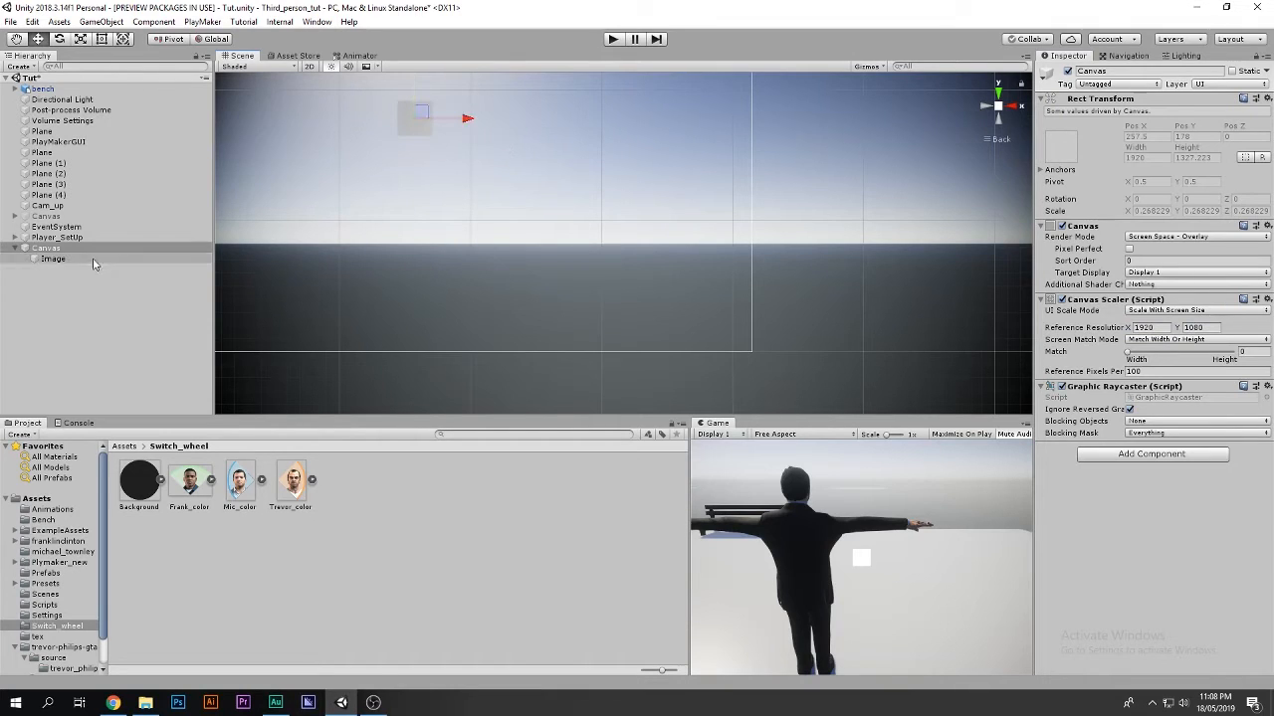
pyautogui.moveTo(416, 118); pyautogui.dragTo(687, 298)
pyautogui.click(1135, 71)
pyautogui.write('Wheel')
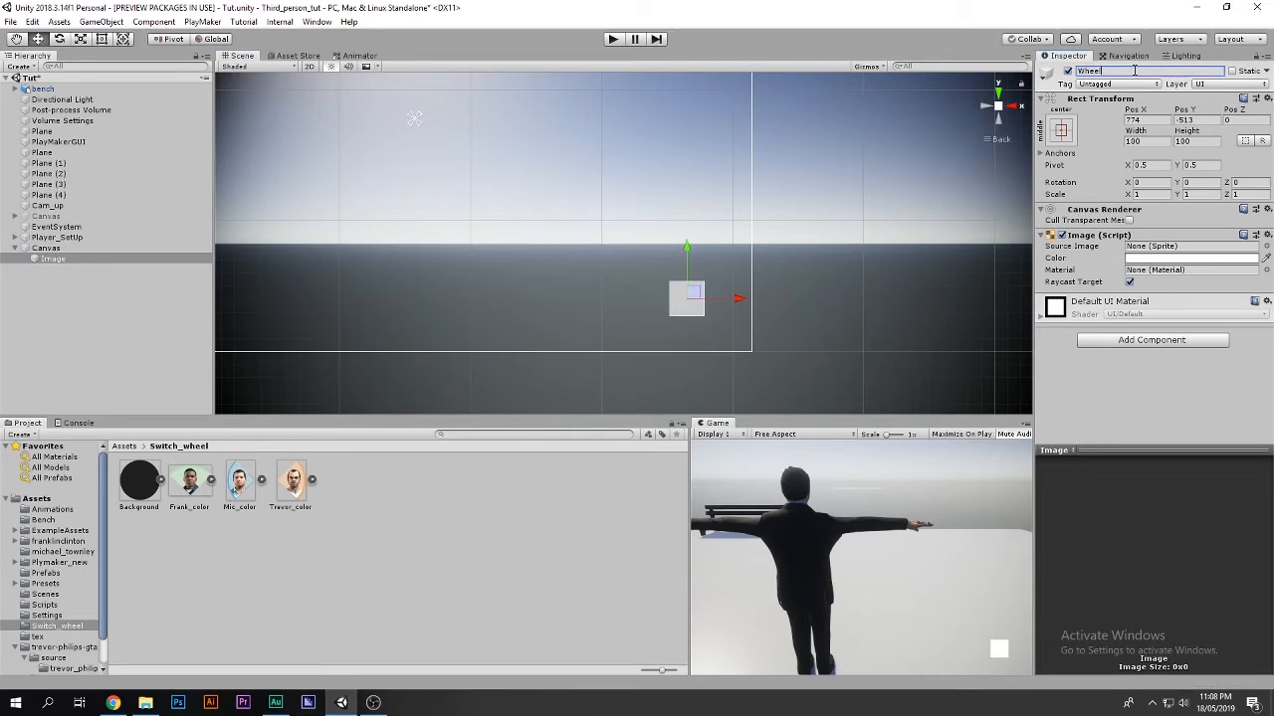
pyautogui.press('Return')
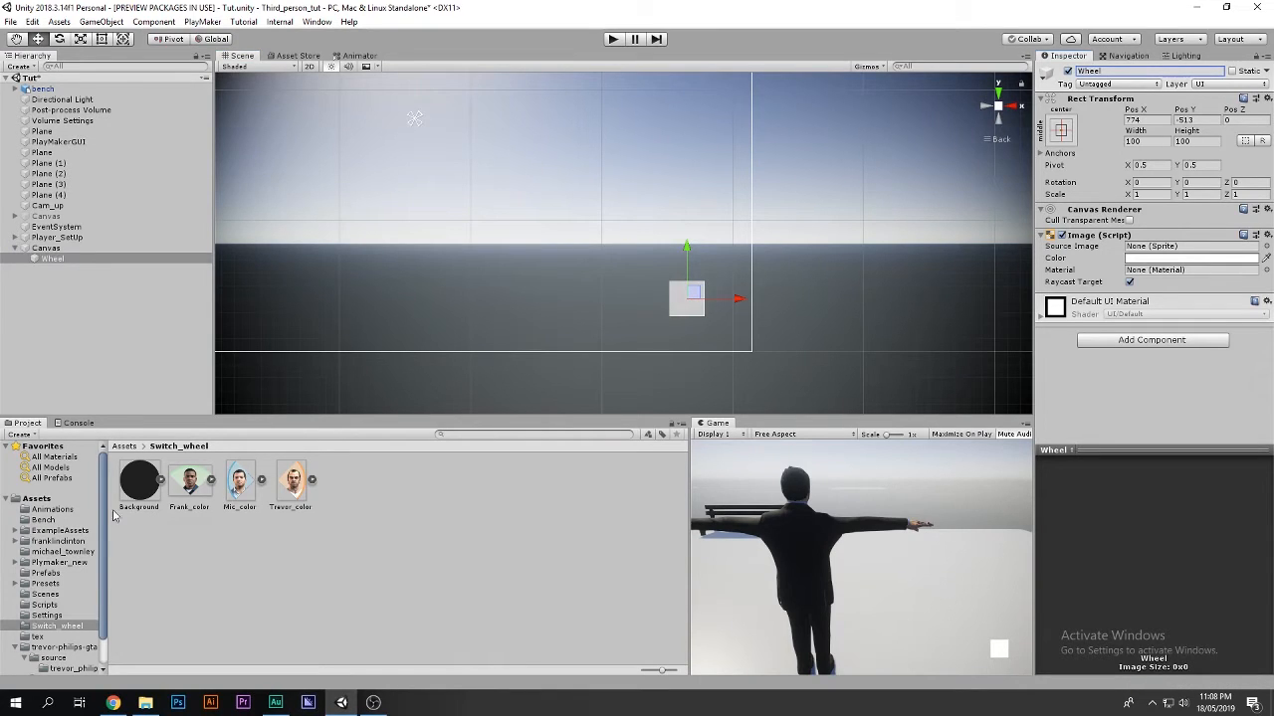
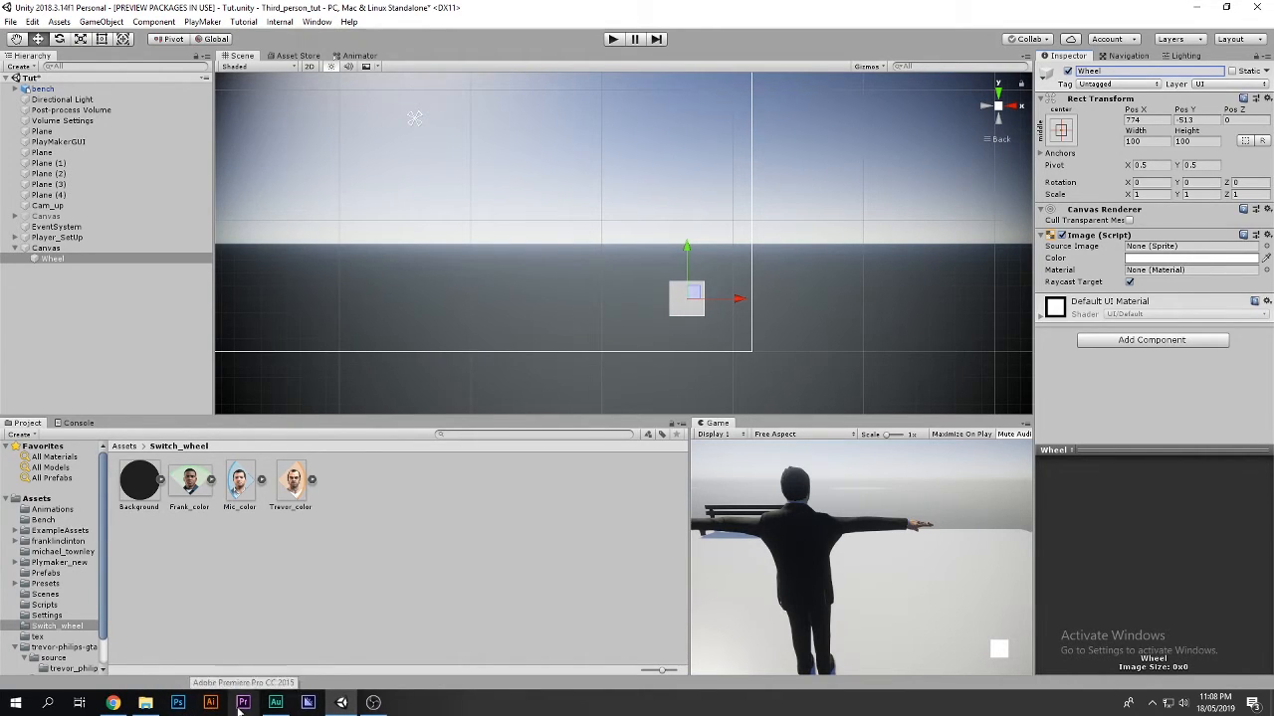
# Assign the Background sprite from the Switch_wheel folder as the Wheel's source image
pyautogui.moveTo(269, 711)
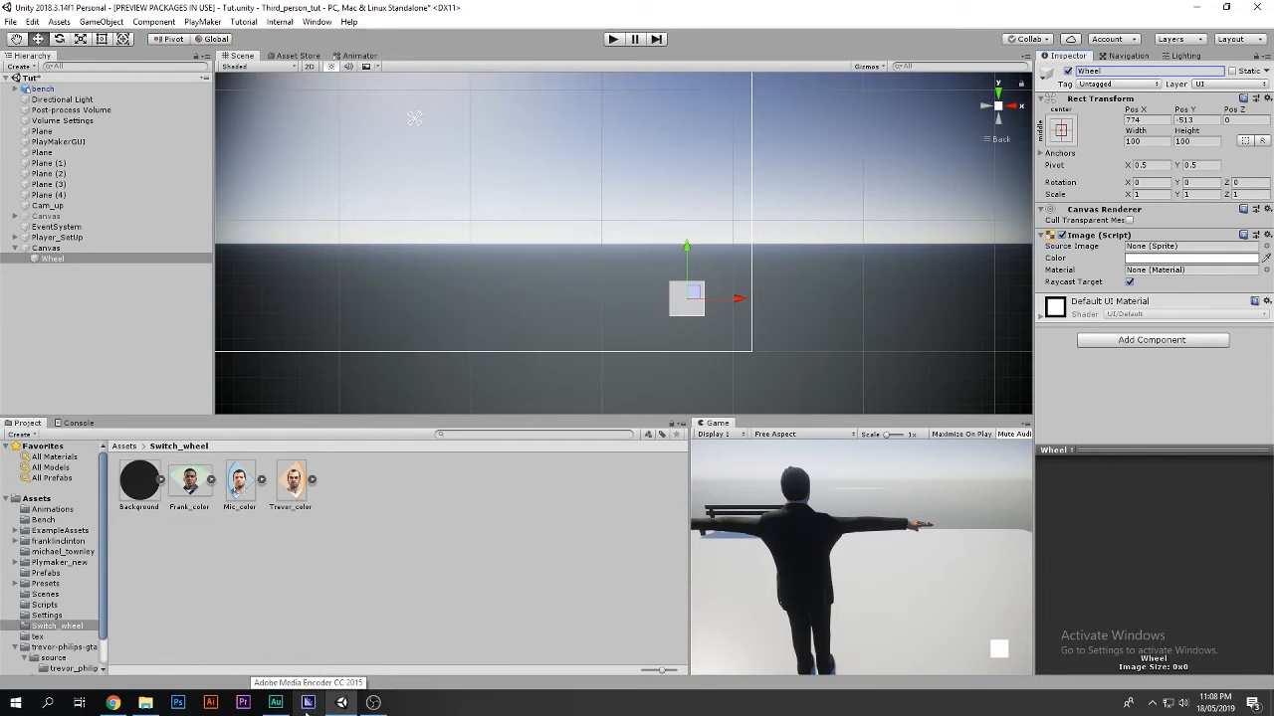
pyautogui.click(149, 488)
pyautogui.click(185, 488)
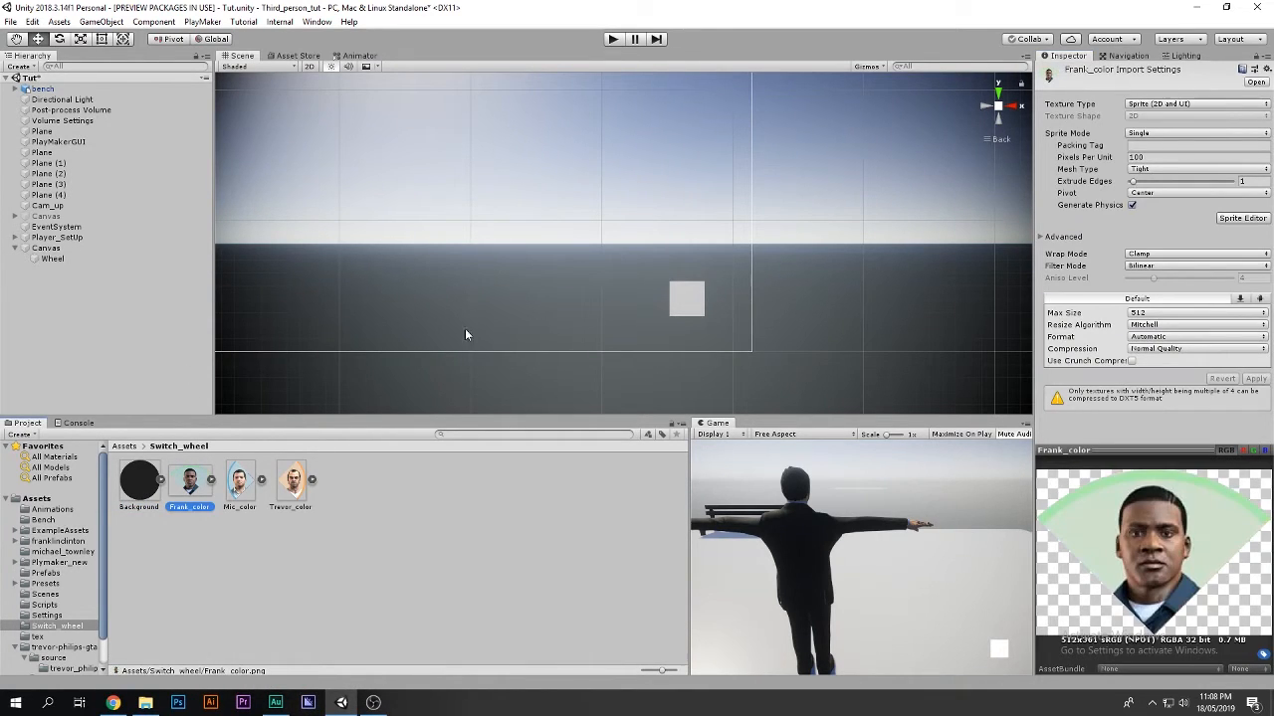
pyautogui.scroll(3, 667, 323)
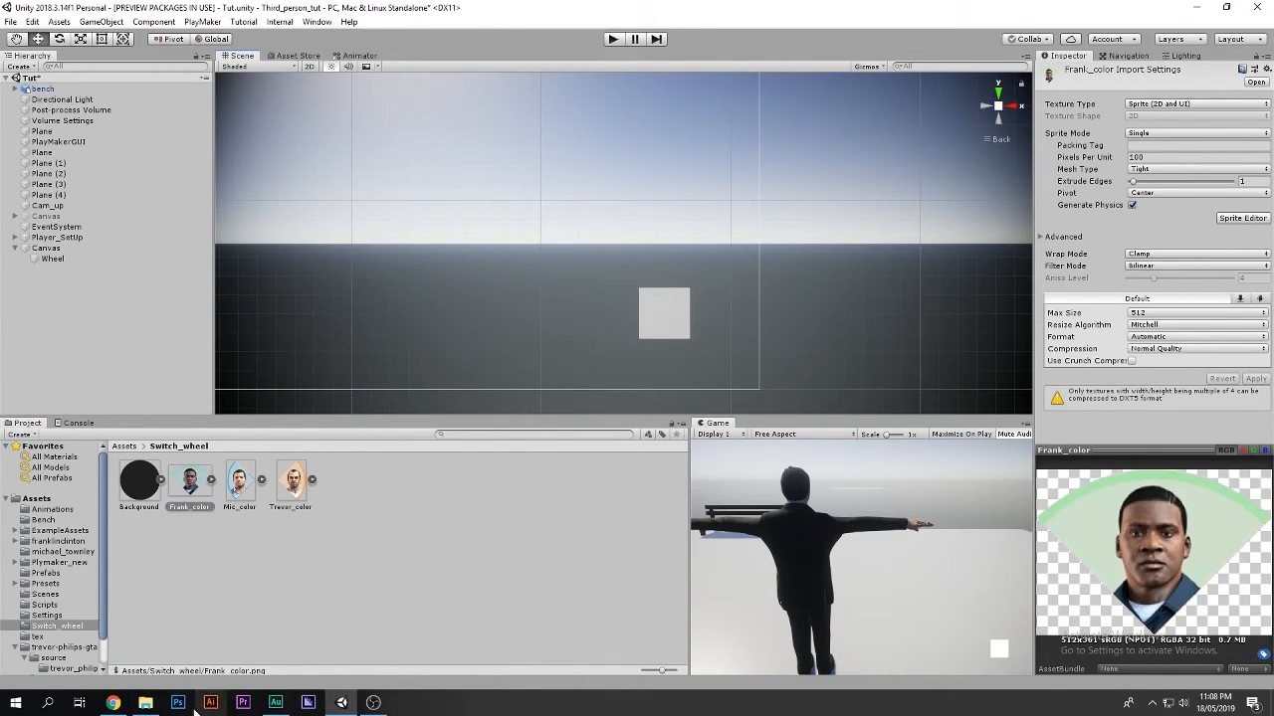
pyautogui.click(104, 260)
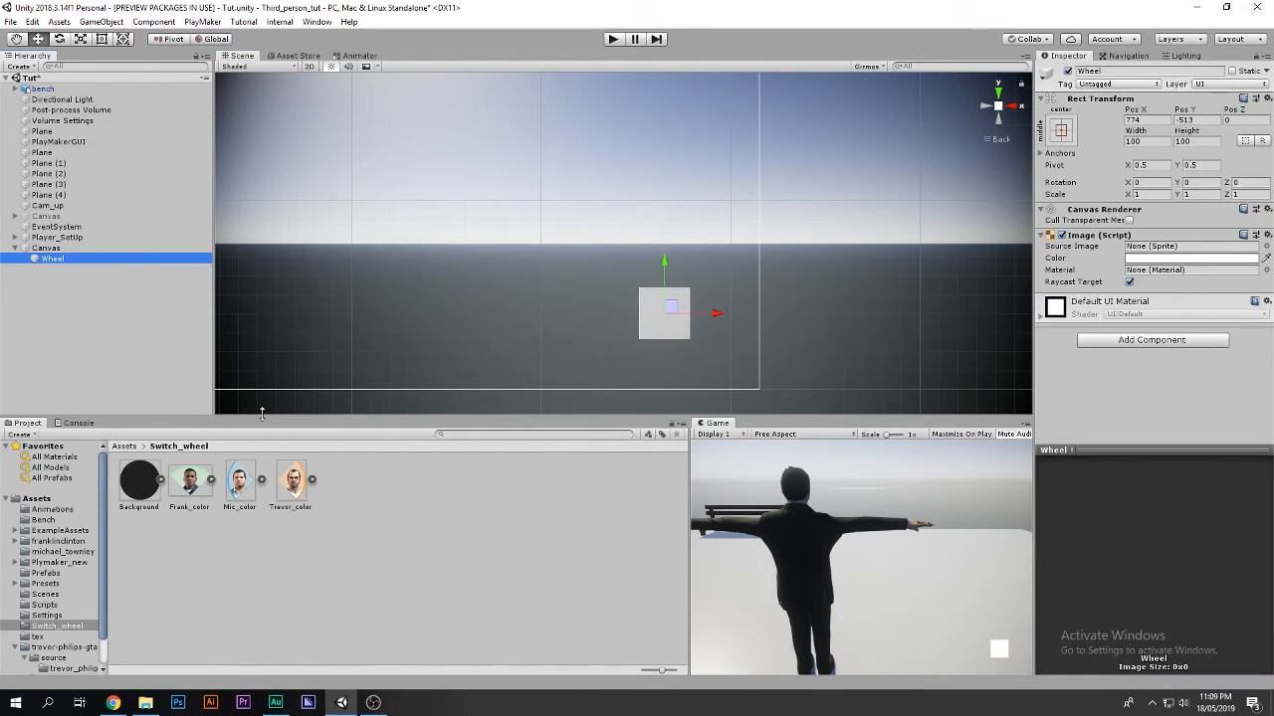
pyautogui.moveTo(139, 485); pyautogui.dragTo(1186, 247)
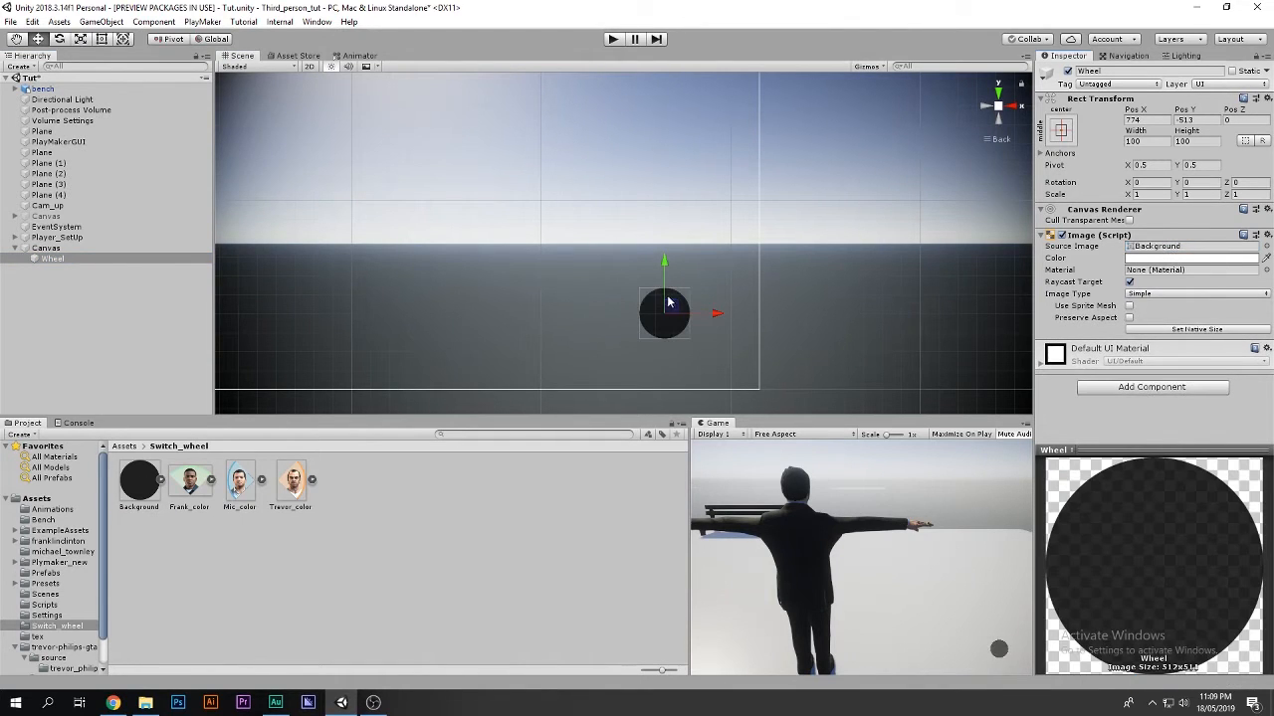
# Scale the Wheel uniformly to about 4.22 and move it to about X 627, Y -363
pyautogui.press('r')
pyautogui.moveTo(663, 306); pyautogui.dragTo(825, 176)
pyautogui.press('w')
pyautogui.moveTo(667, 302); pyautogui.dragTo(597, 233)
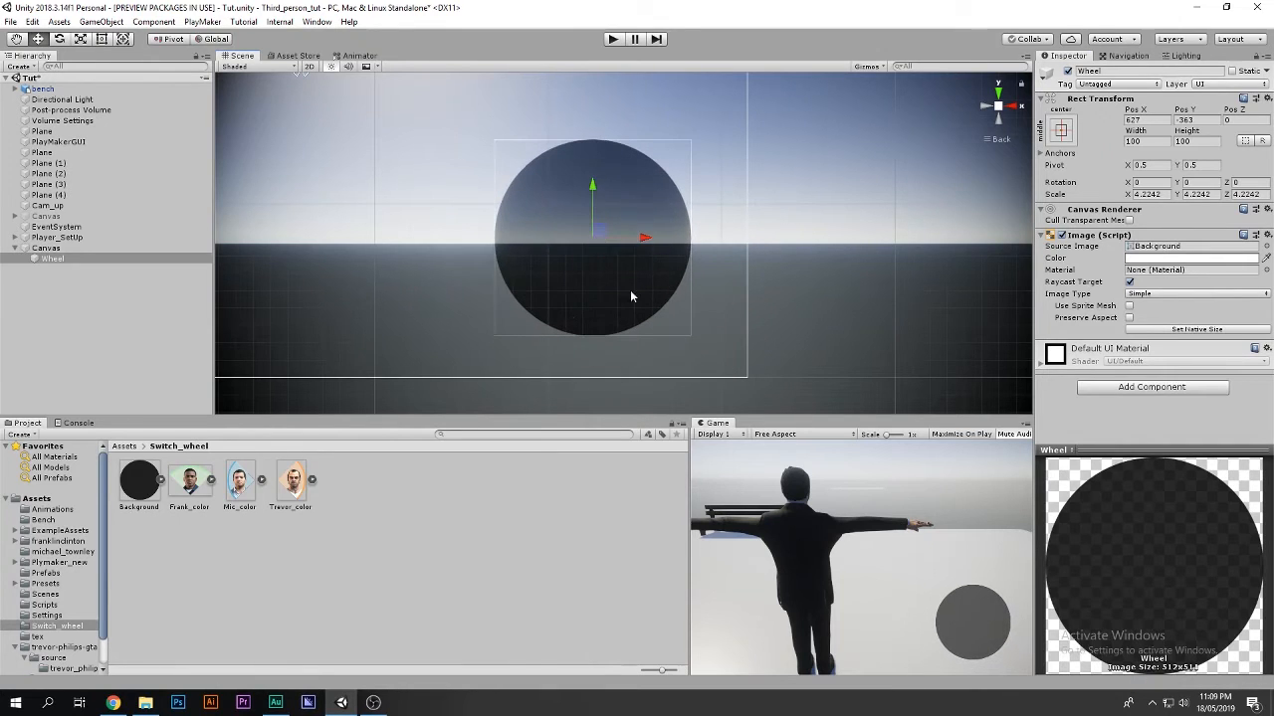
# Shift the Wheel slightly up and to the right within the canvas, and select its parent Canvas
pyautogui.hotkey('shift', 'space')
pyautogui.hotkey('shift', 'space')
pyautogui.scroll(-8, 664, 289)
pyautogui.moveTo(665, 290); pyautogui.dragTo(687, 365, button='middle')
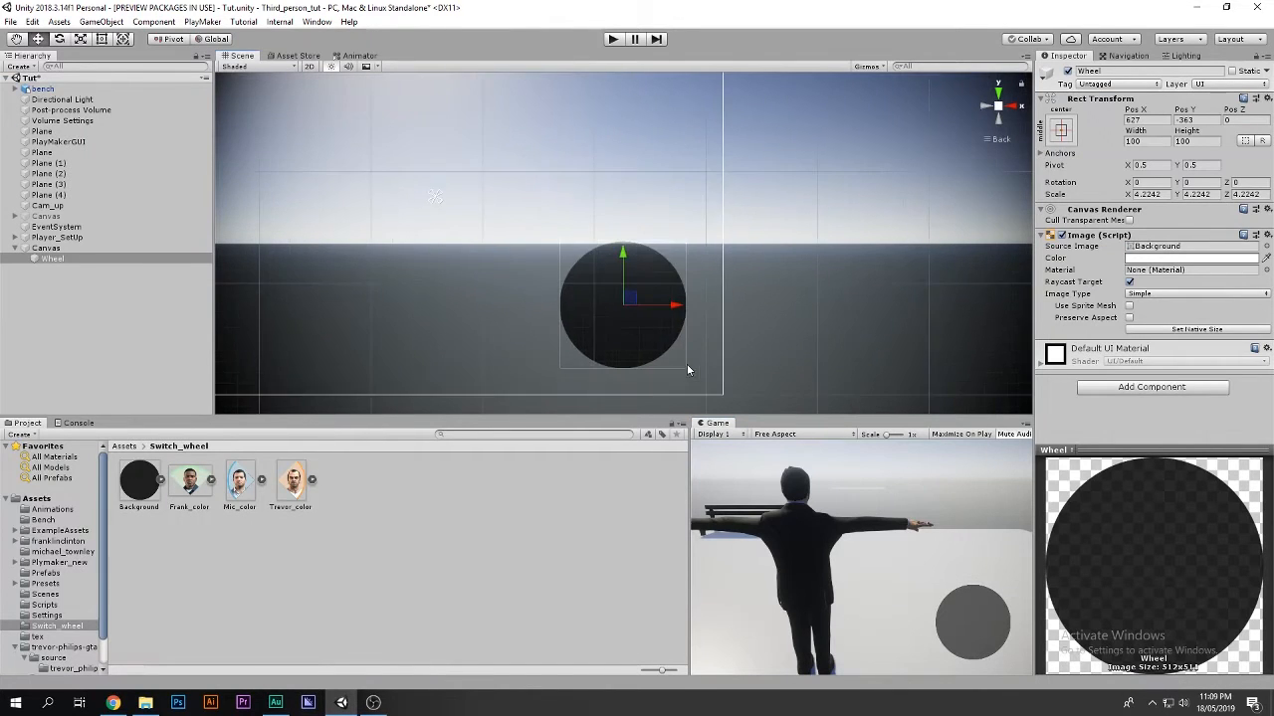
pyautogui.scroll(-6, 686, 365)
pyautogui.moveTo(636, 290); pyautogui.dragTo(643, 267)
pyautogui.click(54, 248)
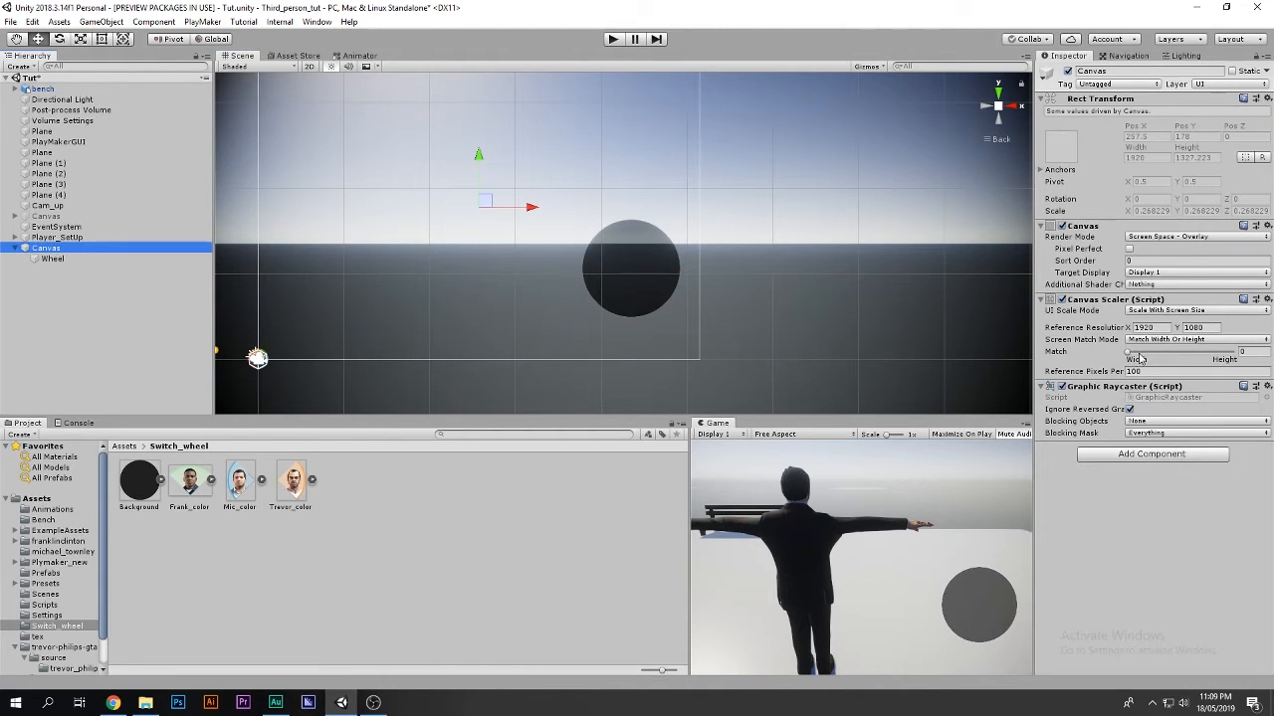
# Shift the Canvas Scaler's Match slightly from Width toward Height and check the wheel in an enlarged Game view
pyautogui.moveTo(1130, 352); pyautogui.dragTo(1165, 352)
pyautogui.hotkey('shift', 'space')
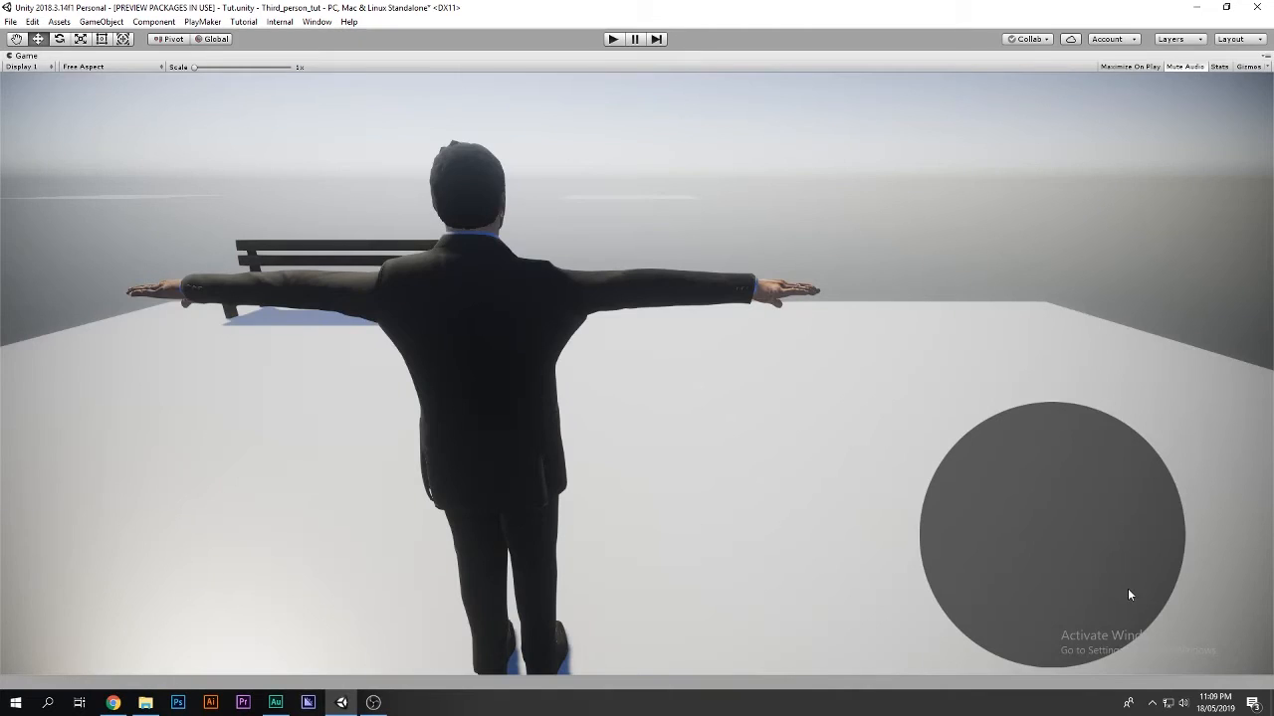
pyautogui.hotkey('shift', 'space')
# Move the Wheel up and to the right, to about X 756, Y -223
pyautogui.scroll(4, 679, 277)
pyautogui.click(54, 259)
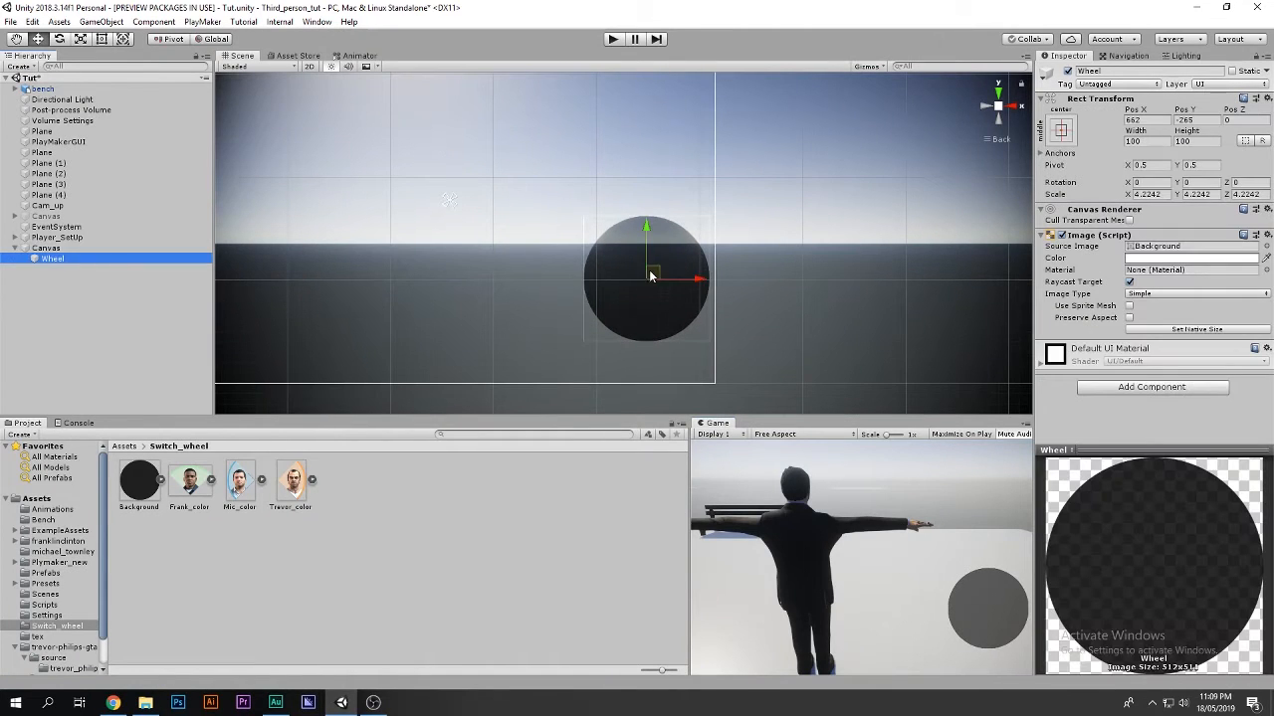
pyautogui.moveTo(651, 276); pyautogui.dragTo(678, 262)
pyautogui.scroll(3, 685, 269)
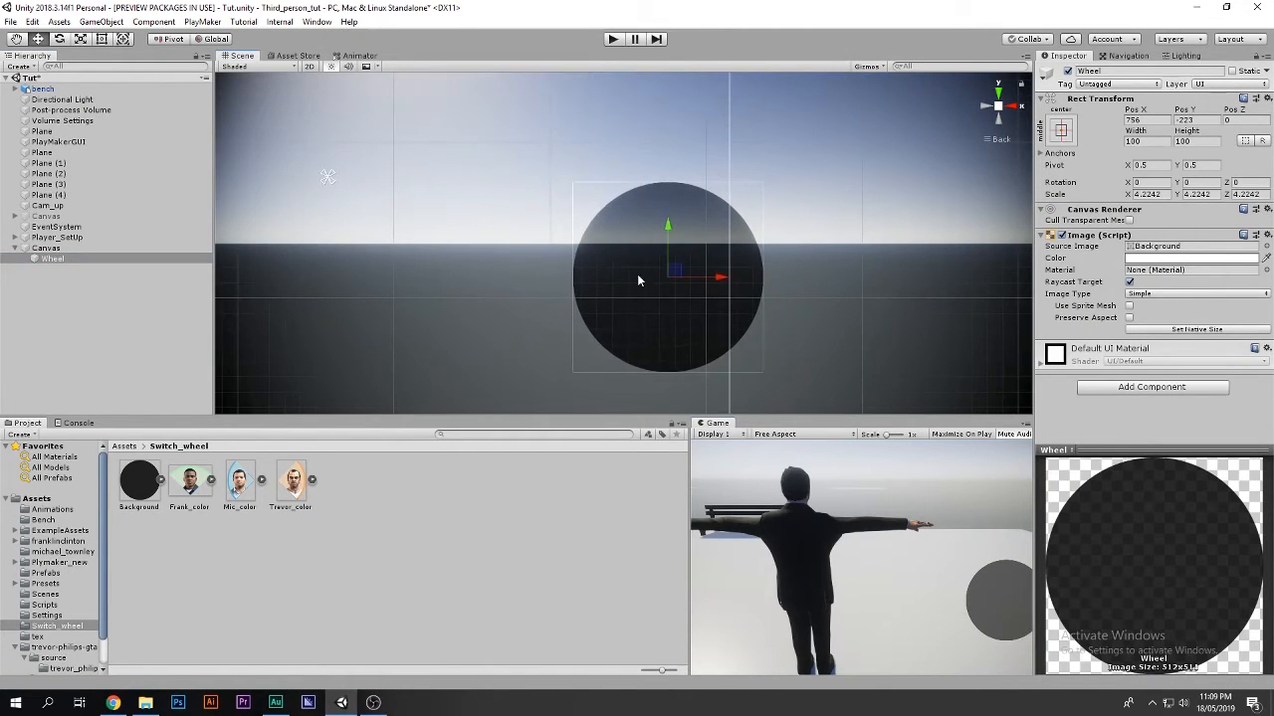
# Add a UI Image as a child of the Wheel and name it Franklin
pyautogui.rightClick(66, 262)
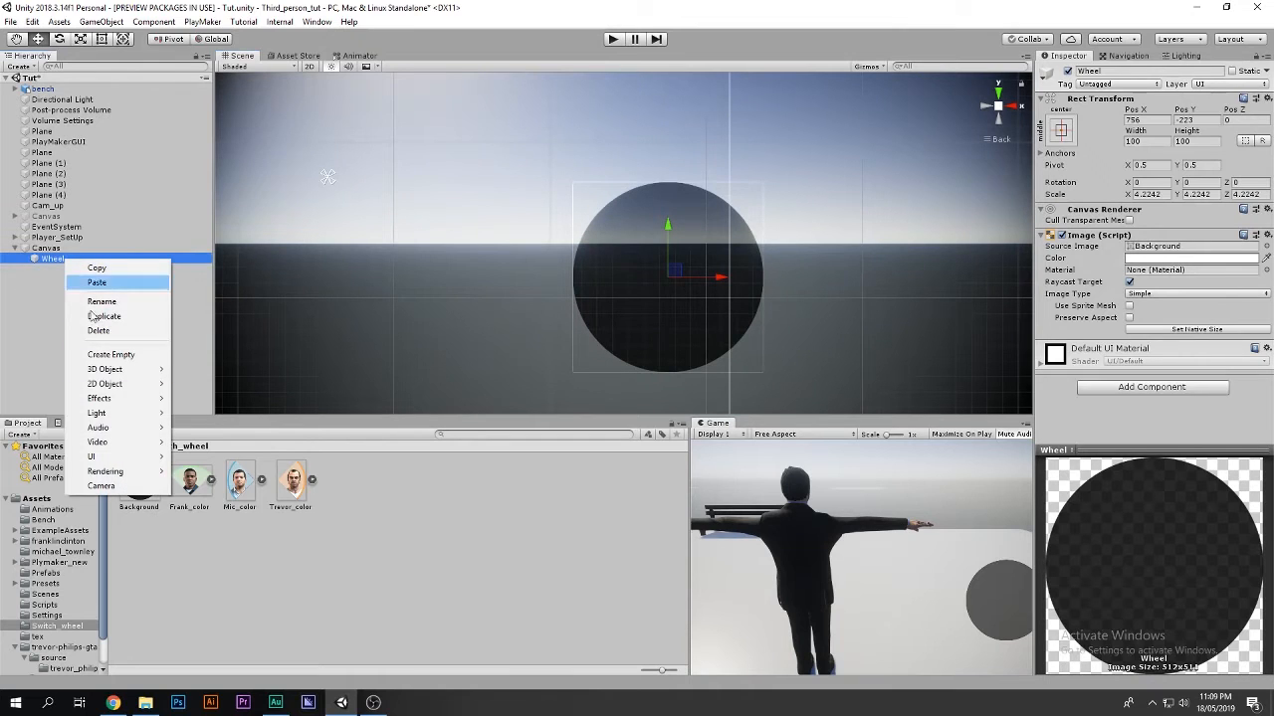
pyautogui.moveTo(104, 458)
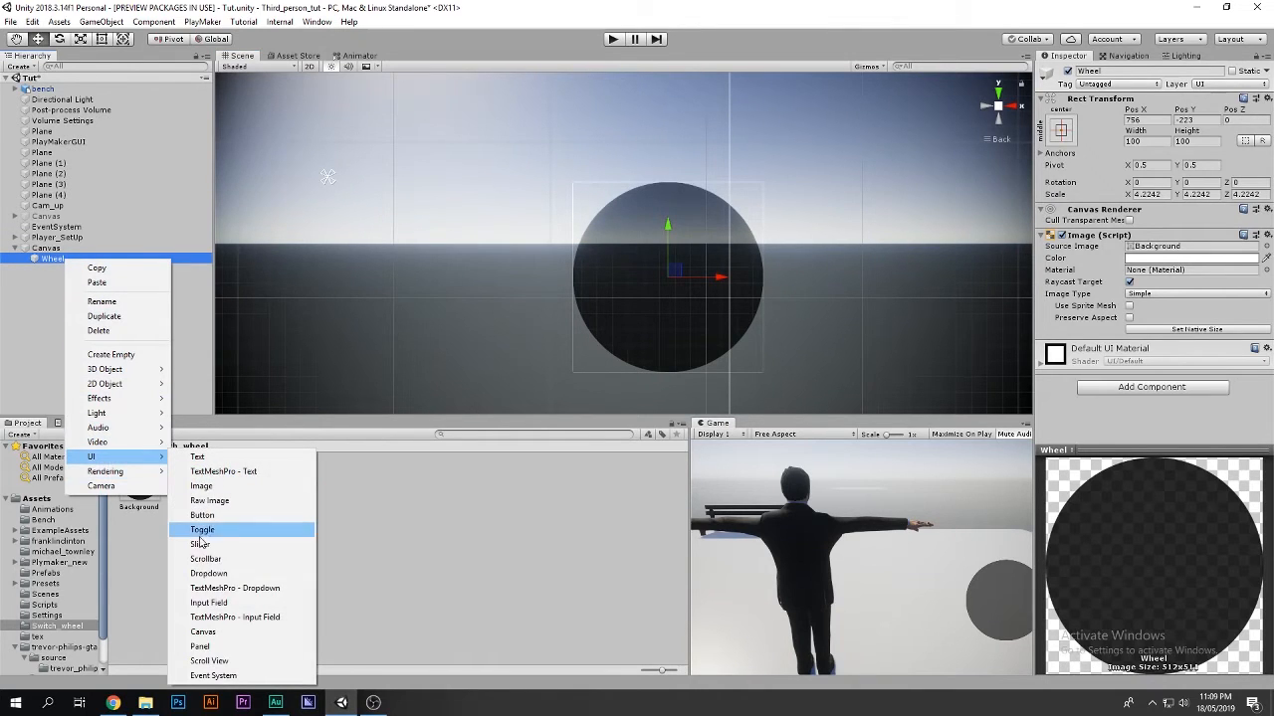
pyautogui.click(202, 486)
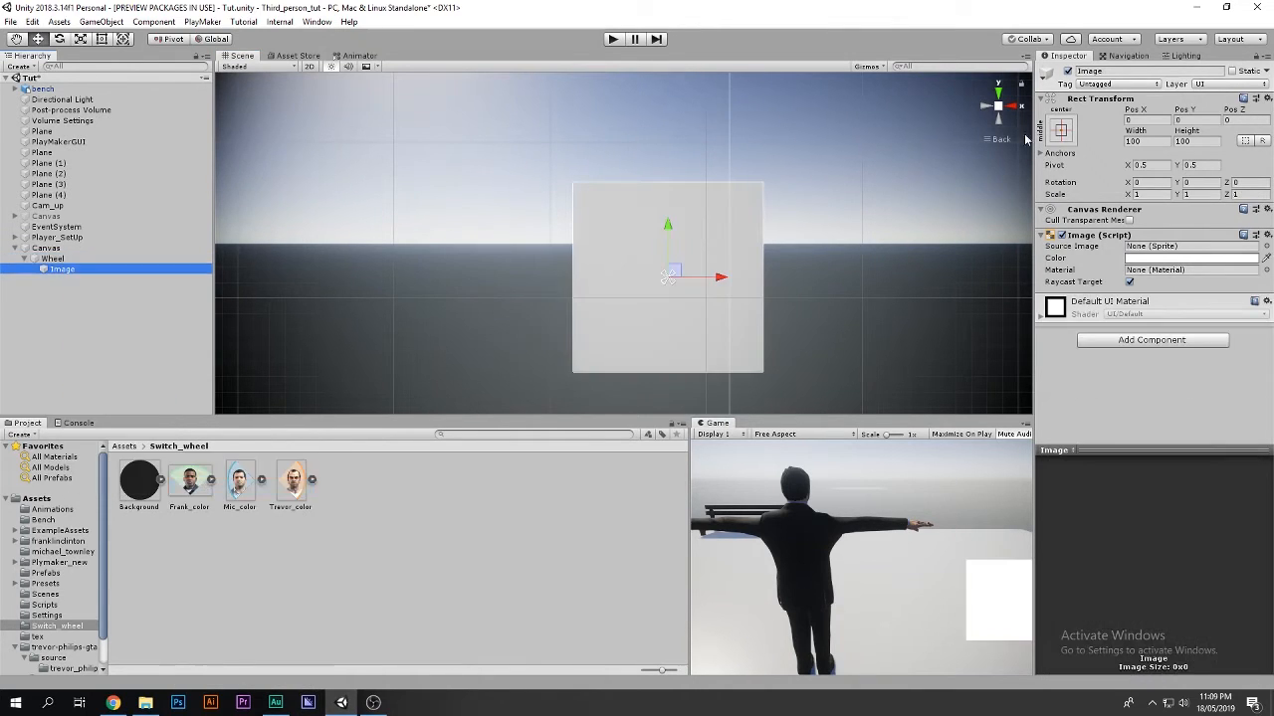
pyautogui.click(1128, 71)
pyautogui.write('Fr')
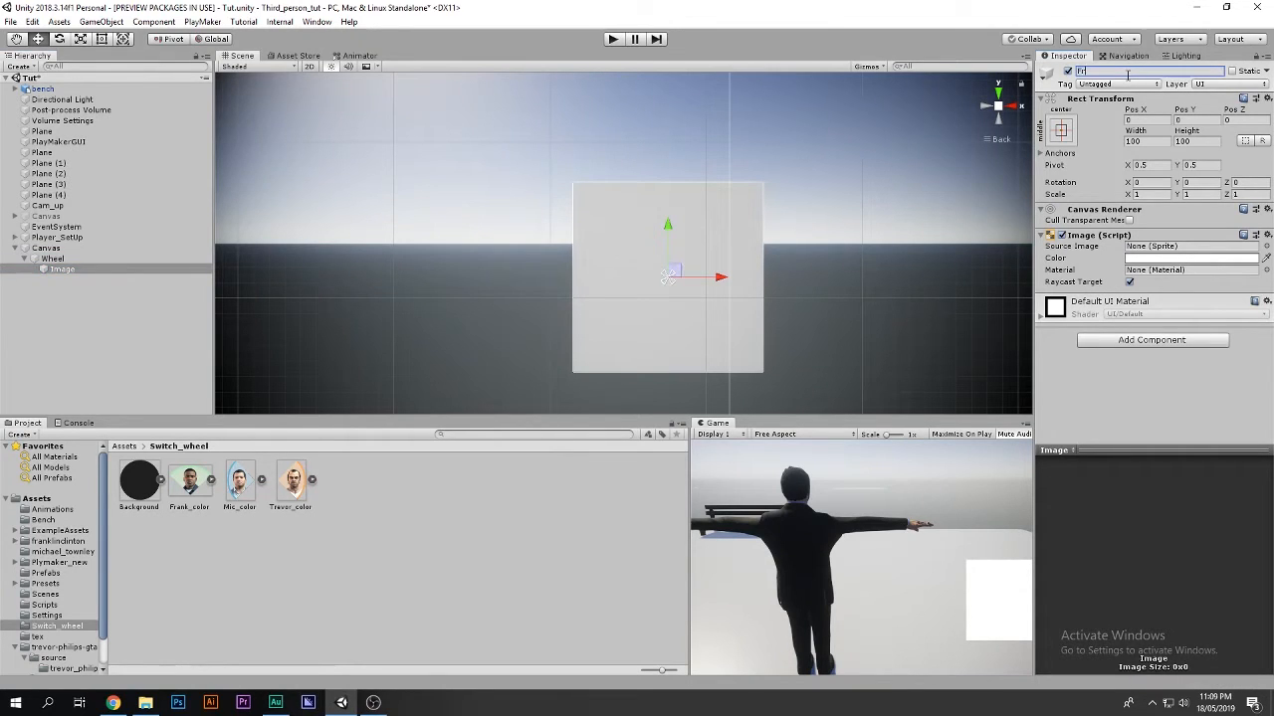
pyautogui.write('anklin')
pyautogui.press('Return')
# Review the Texture Type and Max Size import settings of all four Switch_wheel textures together
pyautogui.click(189, 482)
pyautogui.click(139, 480)
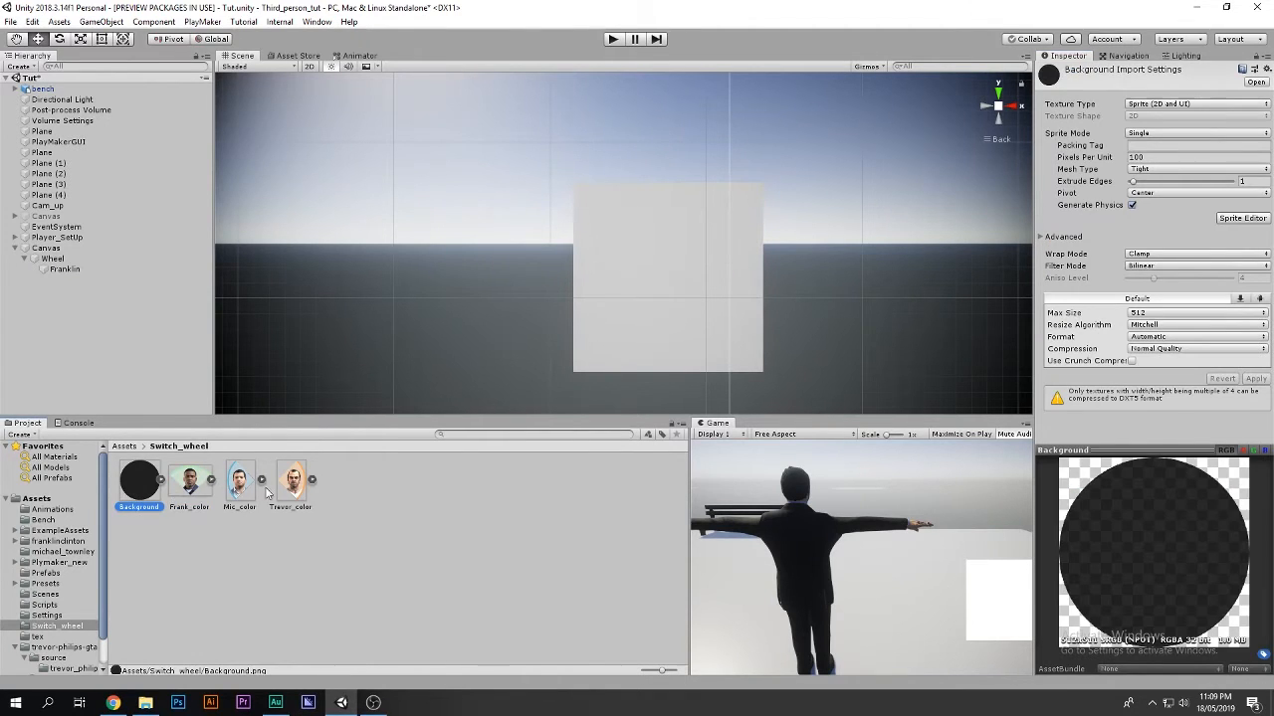
pyautogui.keyDown('shift'); pyautogui.click(293, 483); pyautogui.keyUp('shift')
pyautogui.click(1157, 105)
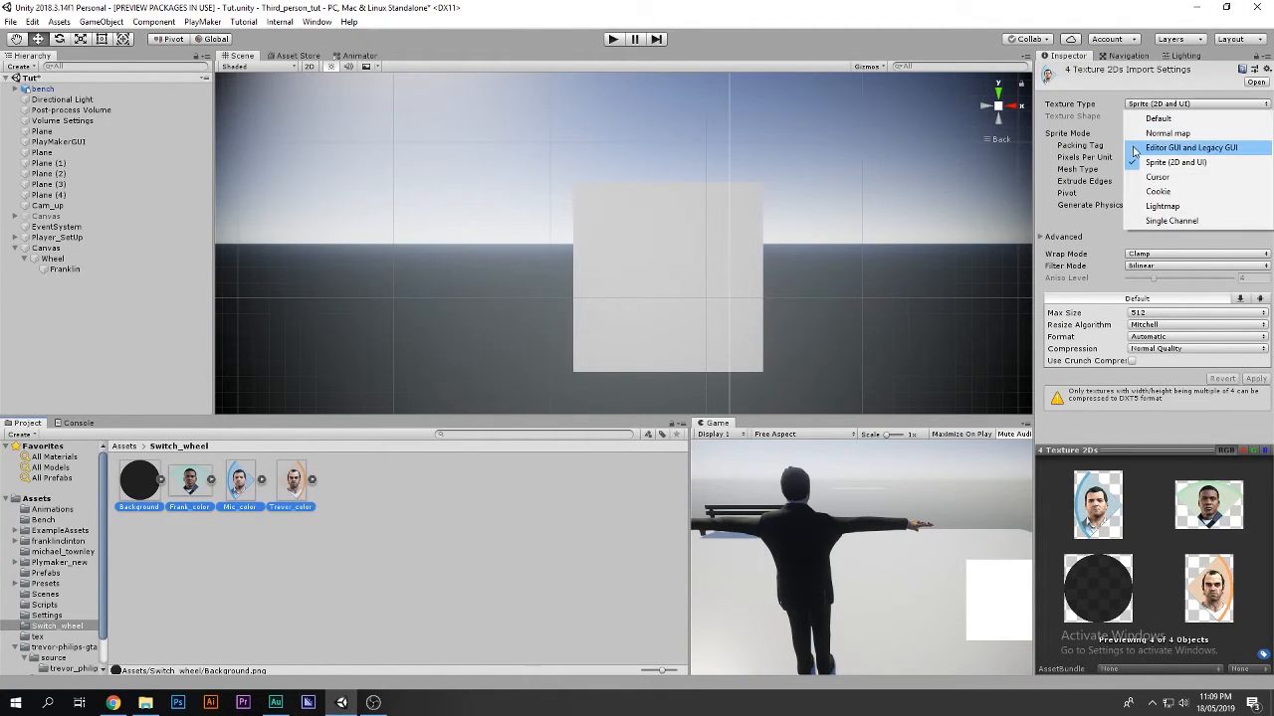
pyautogui.click(1196, 165)
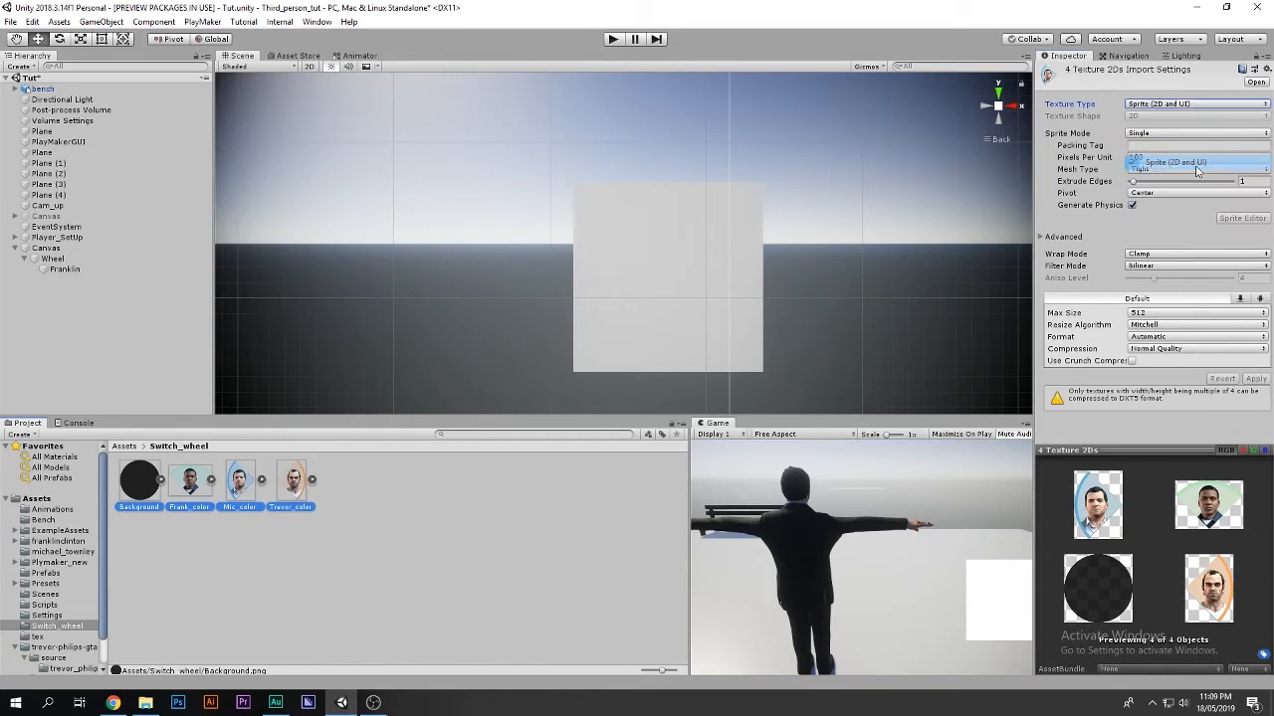
pyautogui.click(1141, 314)
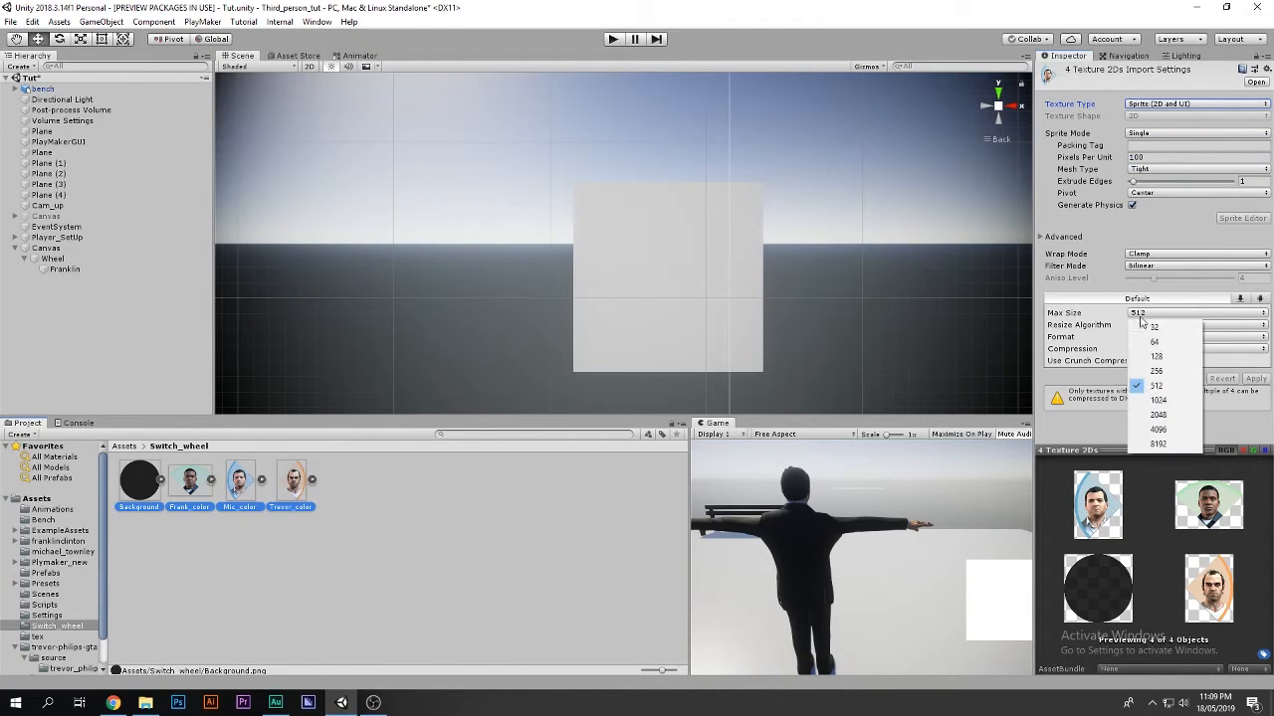
pyautogui.click(1160, 400)
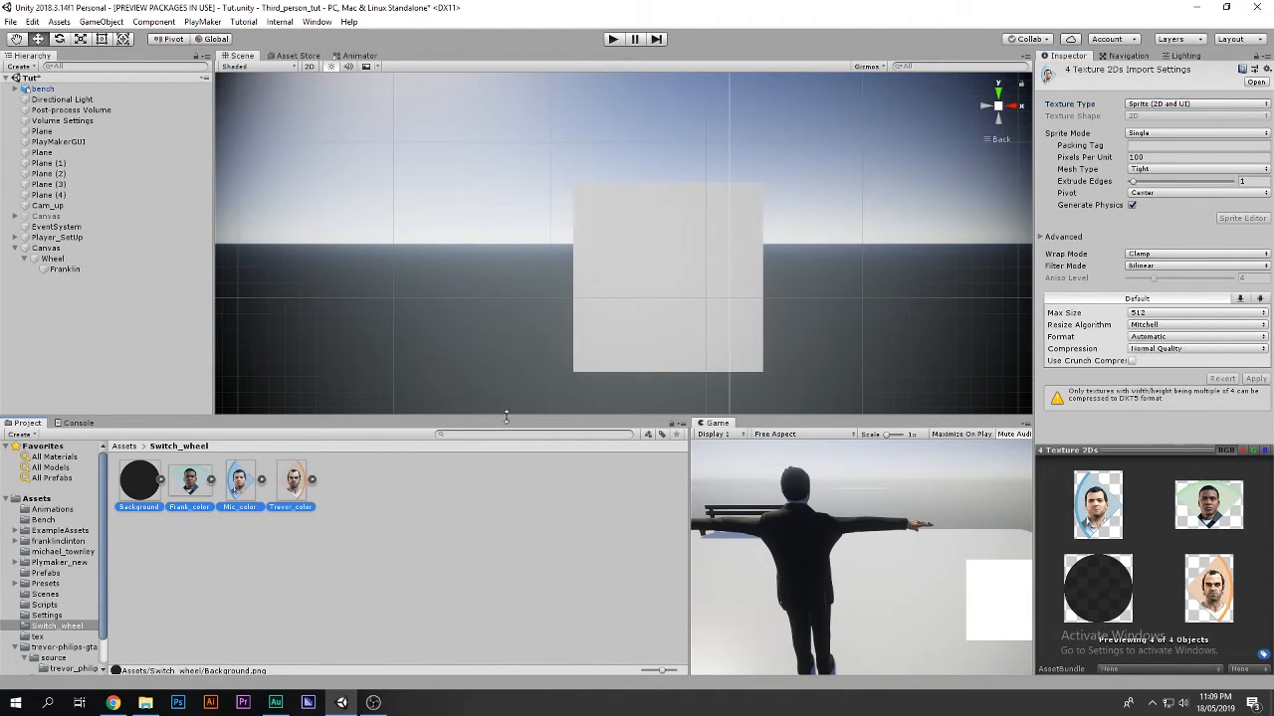
pyautogui.click(277, 543)
# Assign the Frank_color sprite as the source image of the Franklin object
pyautogui.click(99, 268)
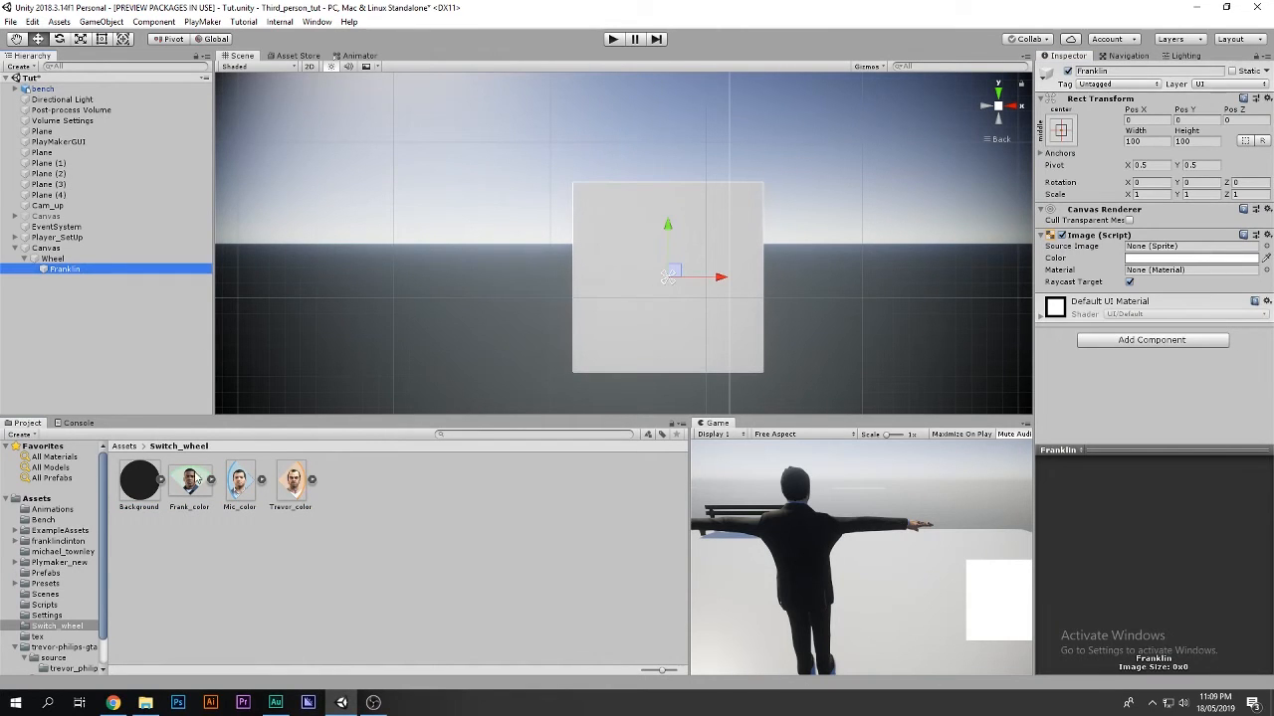
pyautogui.moveTo(196, 481); pyautogui.dragTo(1194, 249)
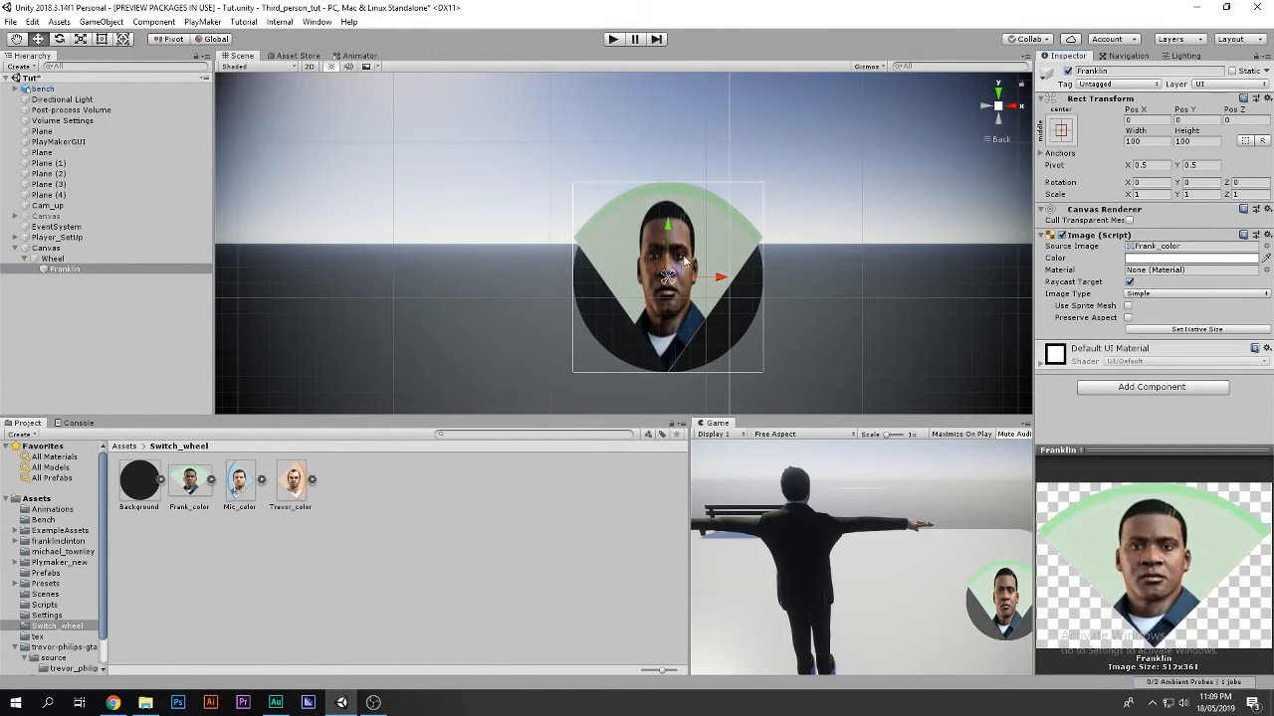
# Shrink the Franklin image to a scale of about 0.74 by 0.54 and fit it into the wheel's upper segment at about X 0.4, Y 23.4
pyautogui.scroll(5, 685, 261)
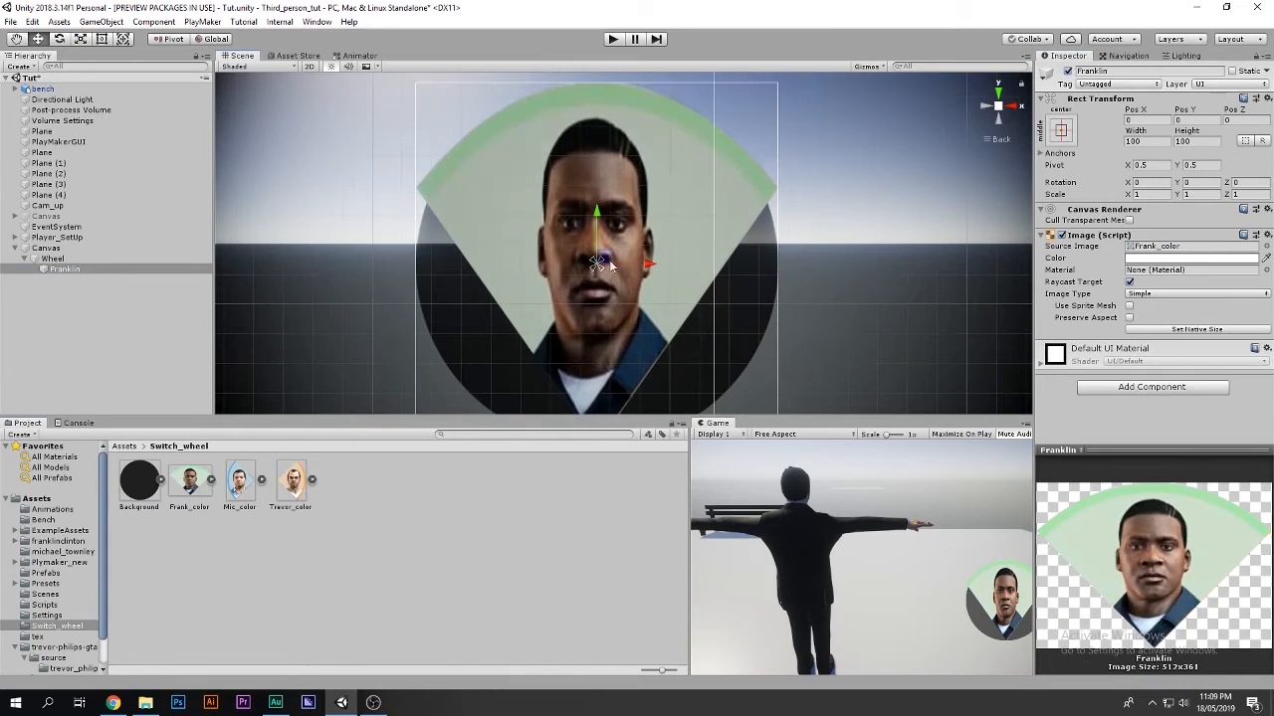
pyautogui.press('r')
pyautogui.moveTo(649, 265); pyautogui.dragTo(600, 179)
pyautogui.press('w')
pyautogui.press('r')
pyautogui.press('w')
pyautogui.press('r')
pyautogui.press('w')
pyautogui.press('r')
pyautogui.press('w')
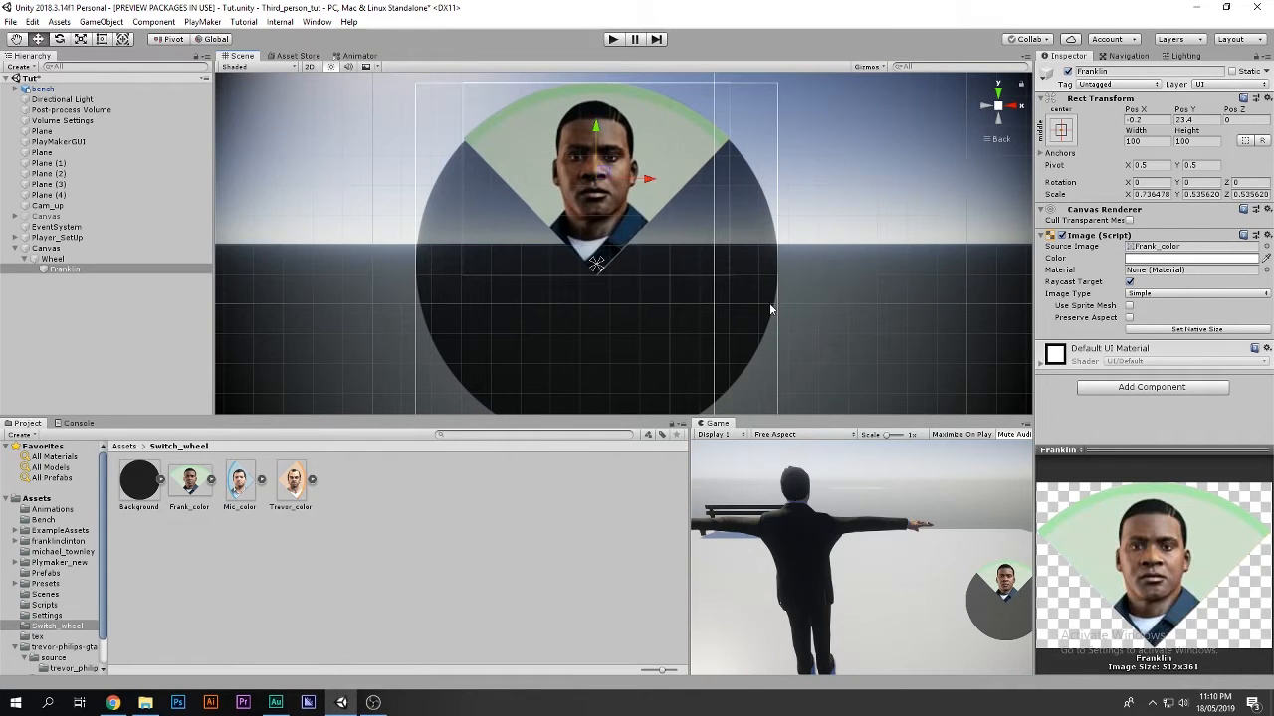
pyautogui.hotkey('shift', 'space')
pyautogui.hotkey('shift', 'space')
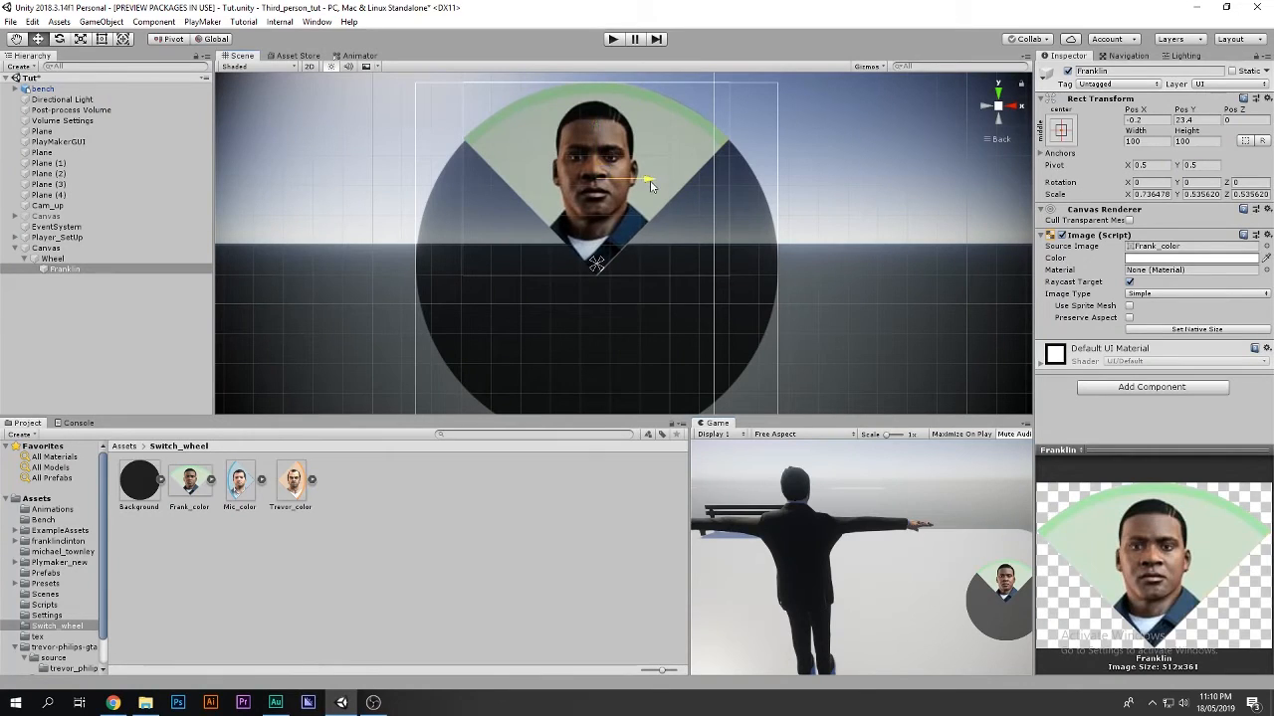
pyautogui.moveTo(650, 180); pyautogui.dragTo(654, 181)
# Duplicate the Franklin image inside the Wheel object and rename the copy Mic
pyautogui.click(74, 270)
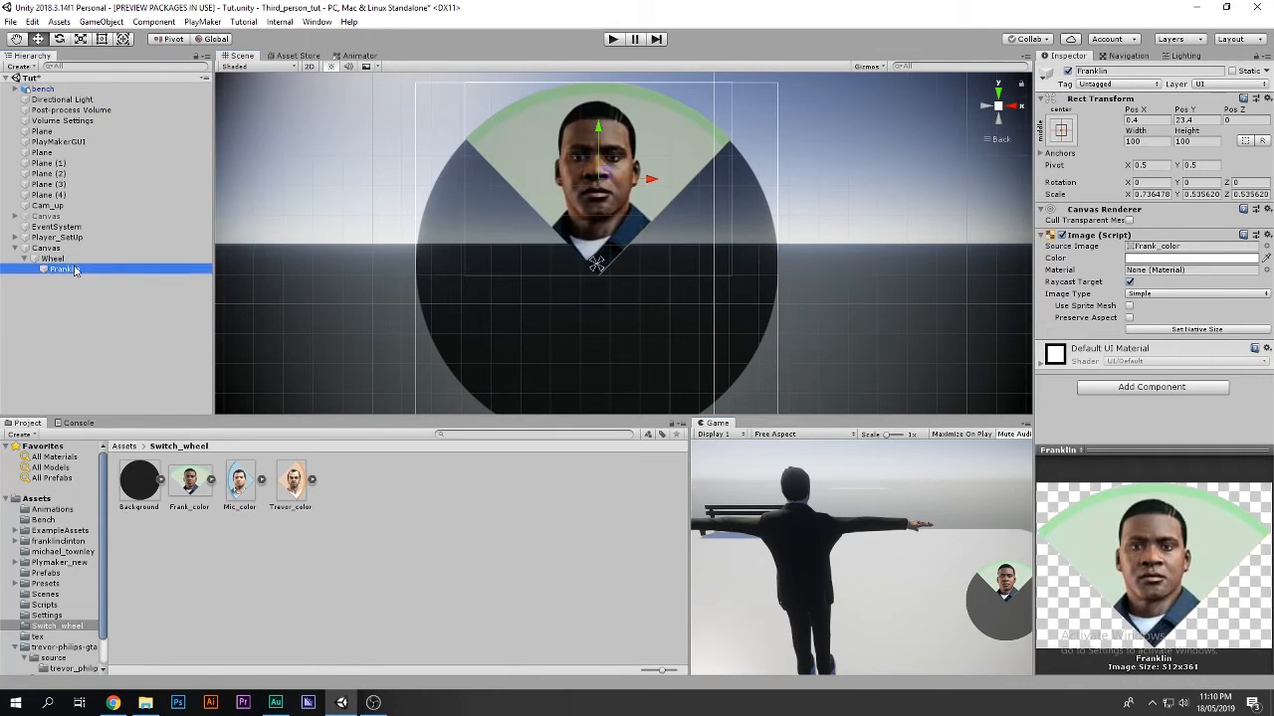
pyautogui.hotkey('ctrl', 'd')
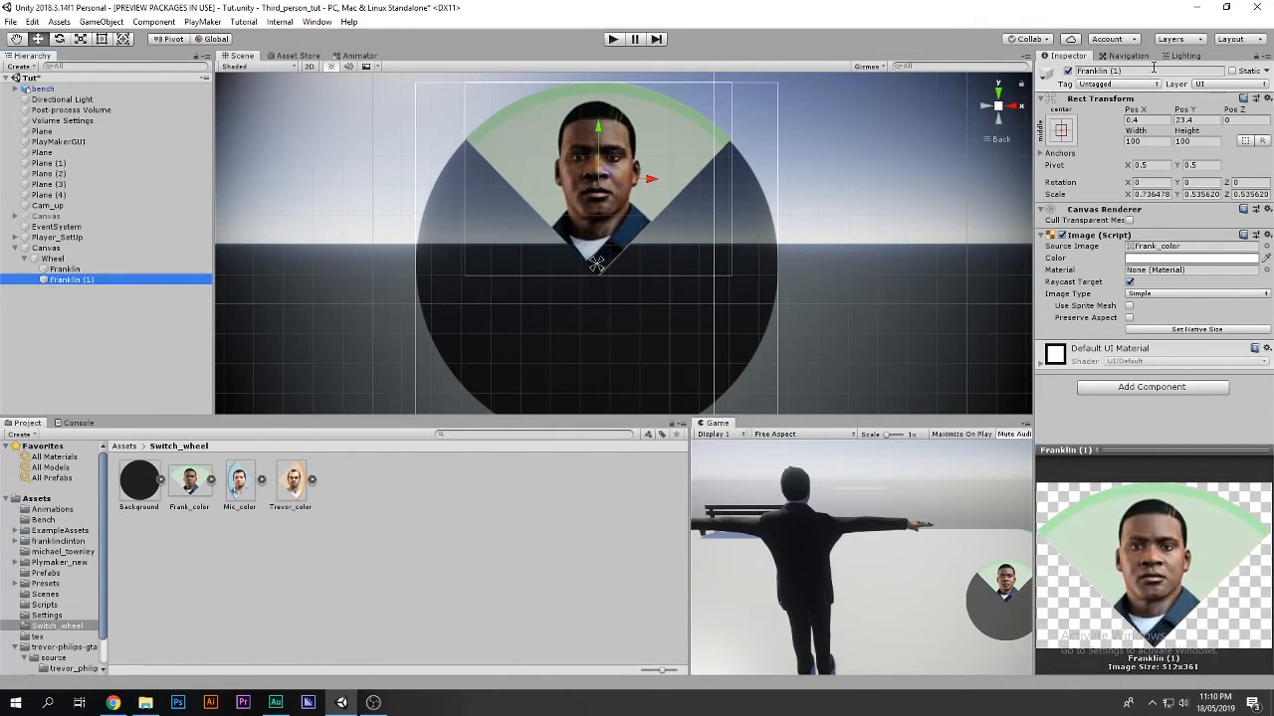
pyautogui.click(1153, 70)
pyautogui.write('M')
pyautogui.press('BackSpace')
pyautogui.press('BackSpace')
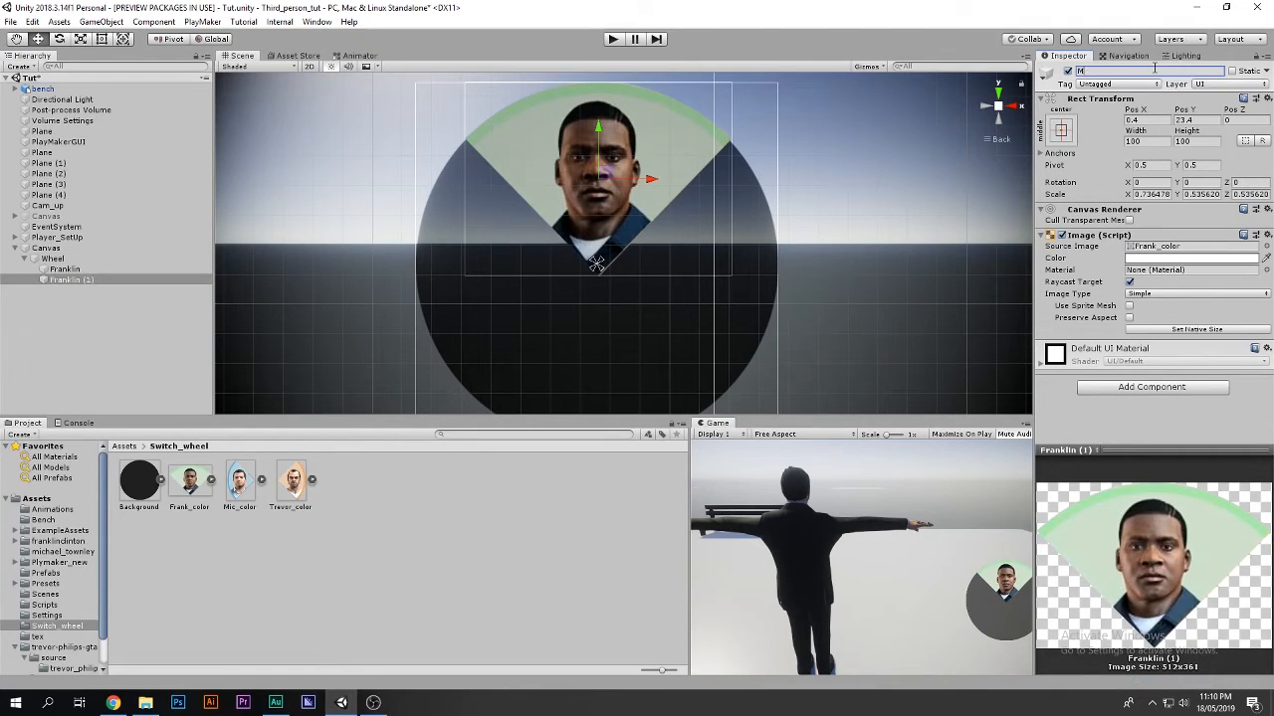
pyautogui.press('Return')
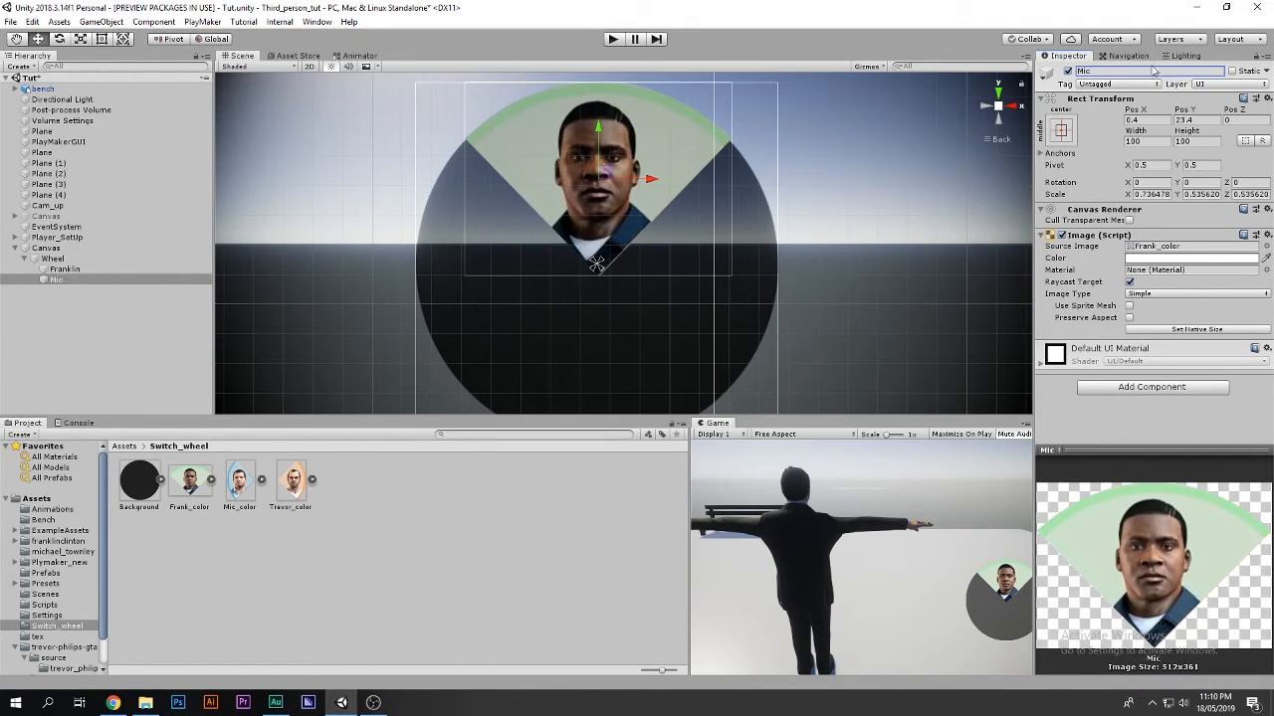
# Give Mic the Mic_color sprite, scale it to about 0.57 by 0.69 and fit it into the wheel's left segment
pyautogui.moveTo(239, 481); pyautogui.dragTo(1184, 247)
pyautogui.press('r')
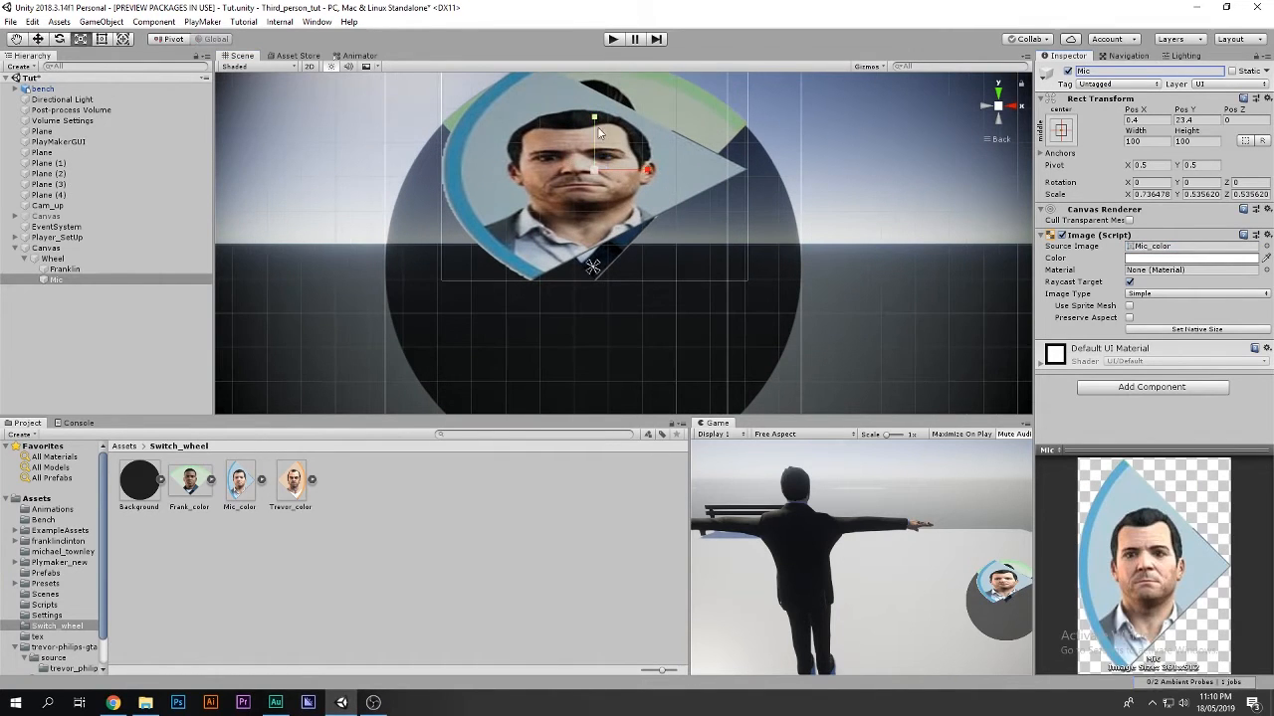
pyautogui.moveTo(601, 124); pyautogui.dragTo(606, 101)
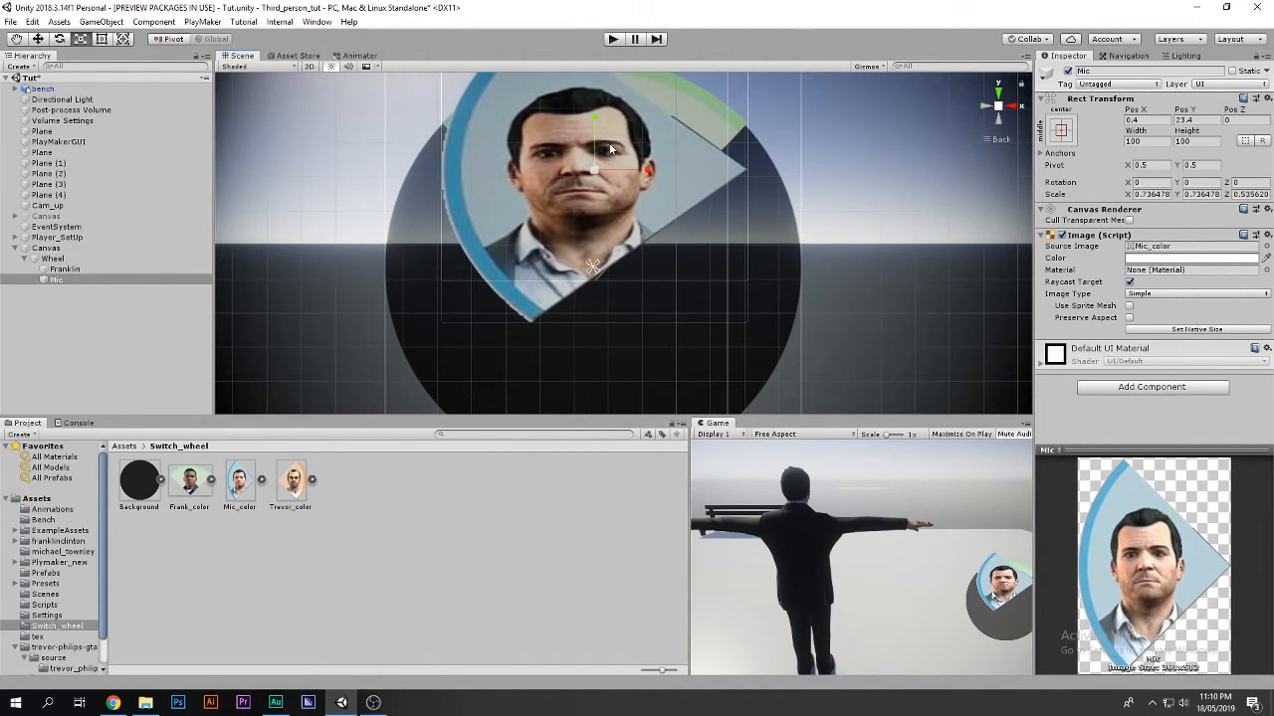
pyautogui.moveTo(598, 168); pyautogui.dragTo(506, 266)
pyautogui.press('w')
pyautogui.press('w')
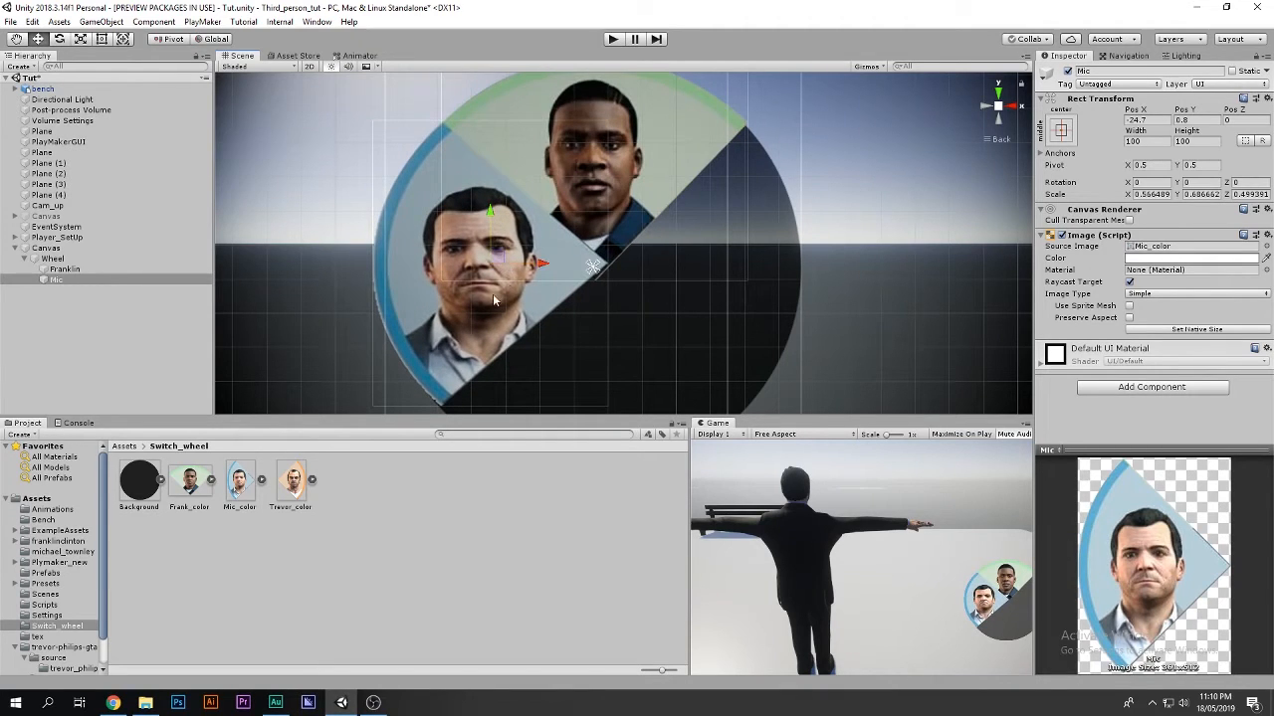
# Duplicate the Mic image inside the Wheel object and rename the copy Tr
pyautogui.click(72, 283)
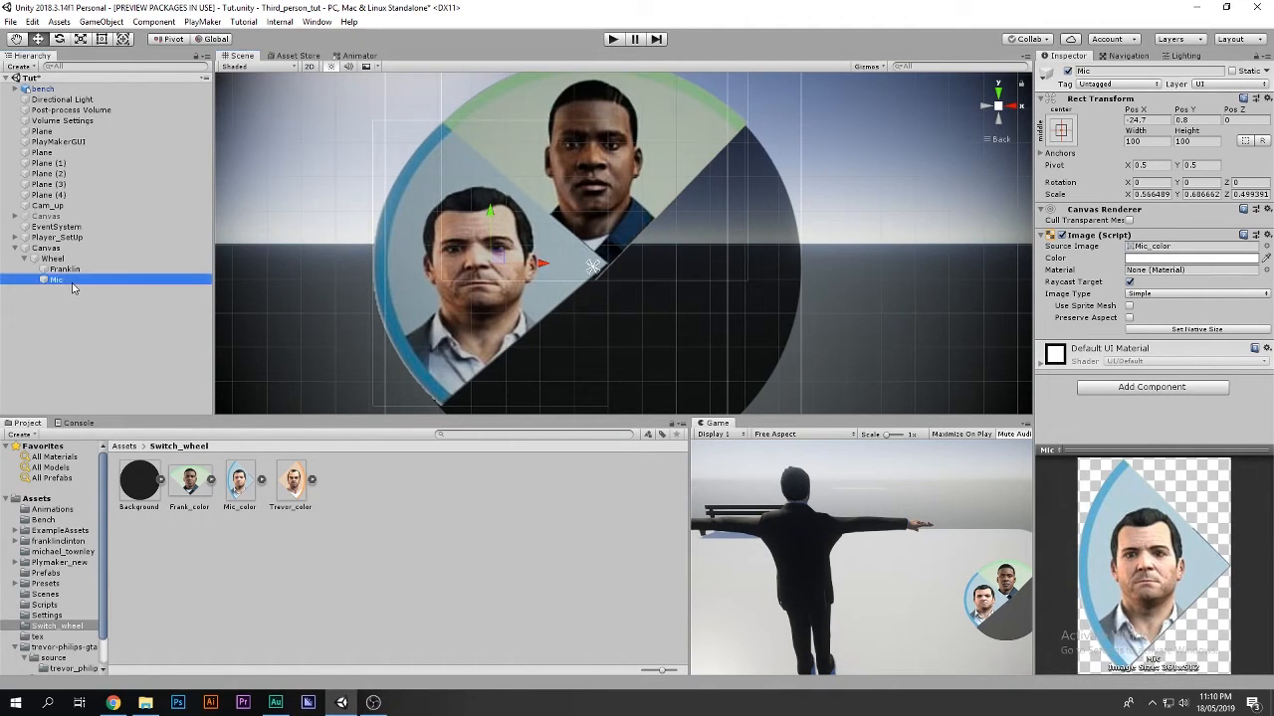
pyautogui.hotkey('ctrl', 'd')
pyautogui.click(1115, 72)
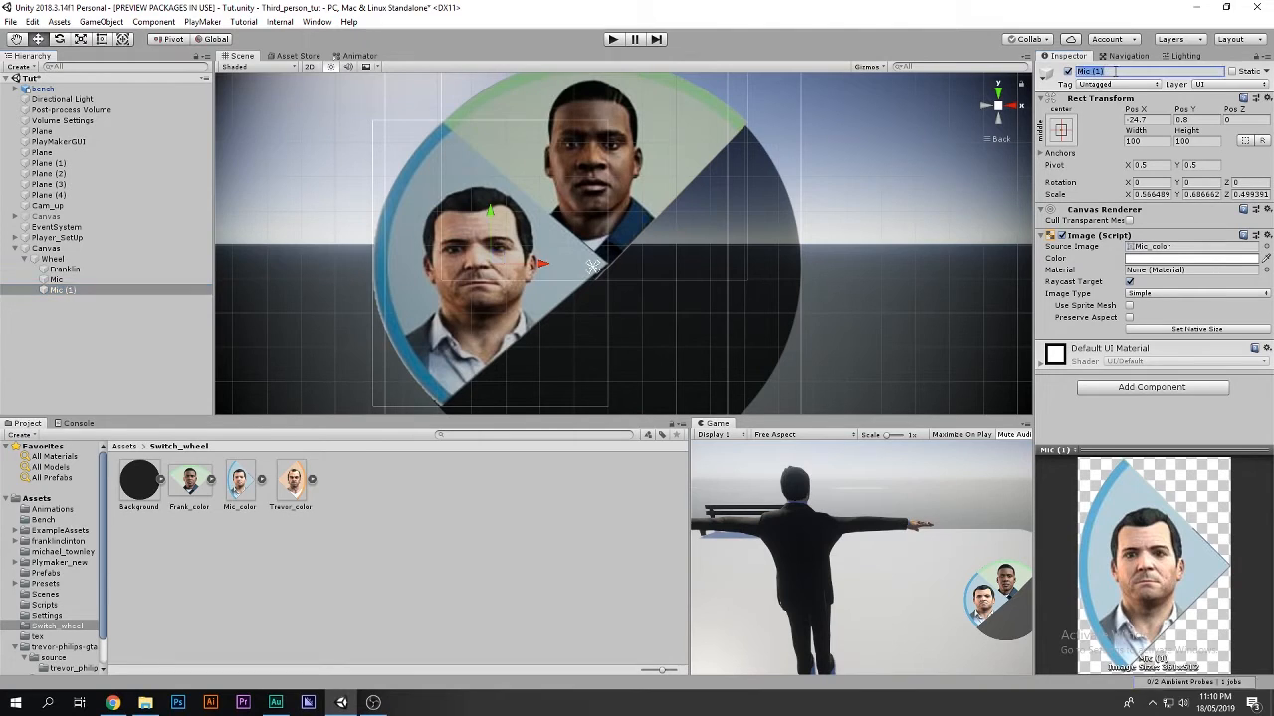
pyautogui.write('Tr')
pyautogui.press('Return')
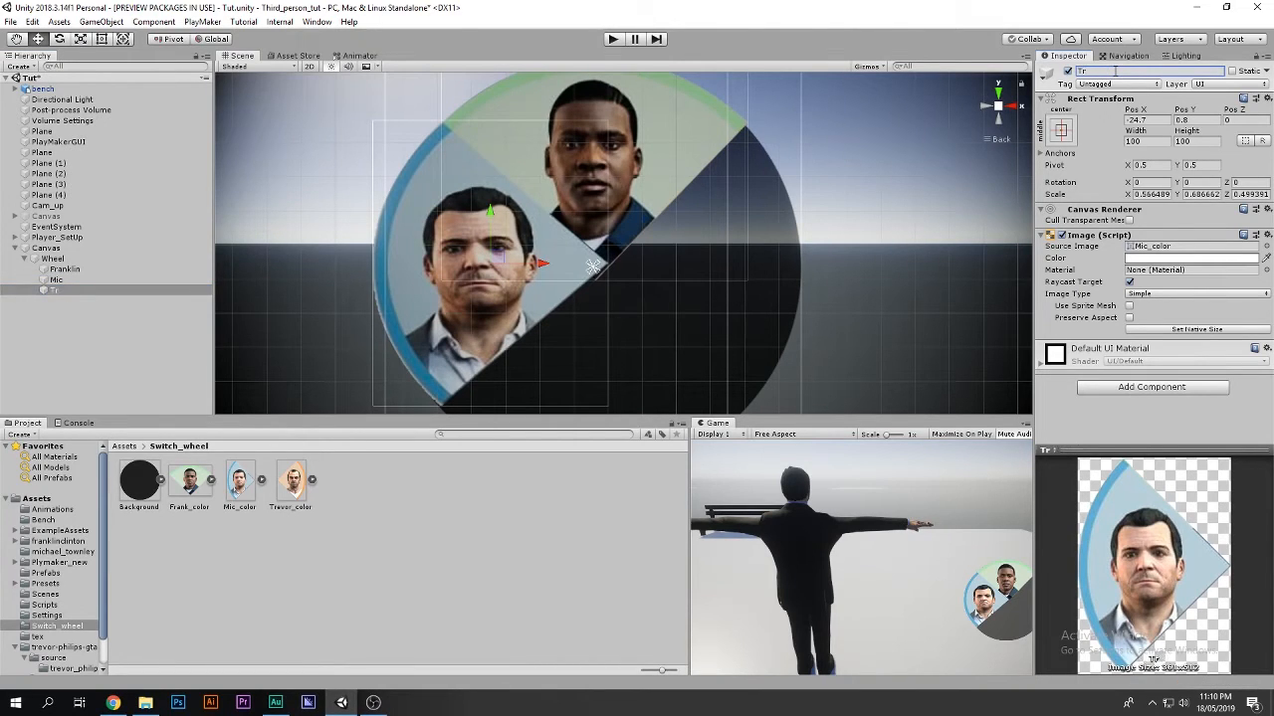
# Give Tr the Trevor_color sprite, rotate it about 1.8 degrees on Z and fit it into the wheel's right segment
pyautogui.moveTo(291, 483); pyautogui.dragTo(1154, 249)
pyautogui.moveTo(537, 271); pyautogui.dragTo(739, 235)
pyautogui.press('e')
pyautogui.press('w')
pyautogui.moveTo(702, 274); pyautogui.dragTo(703, 269)
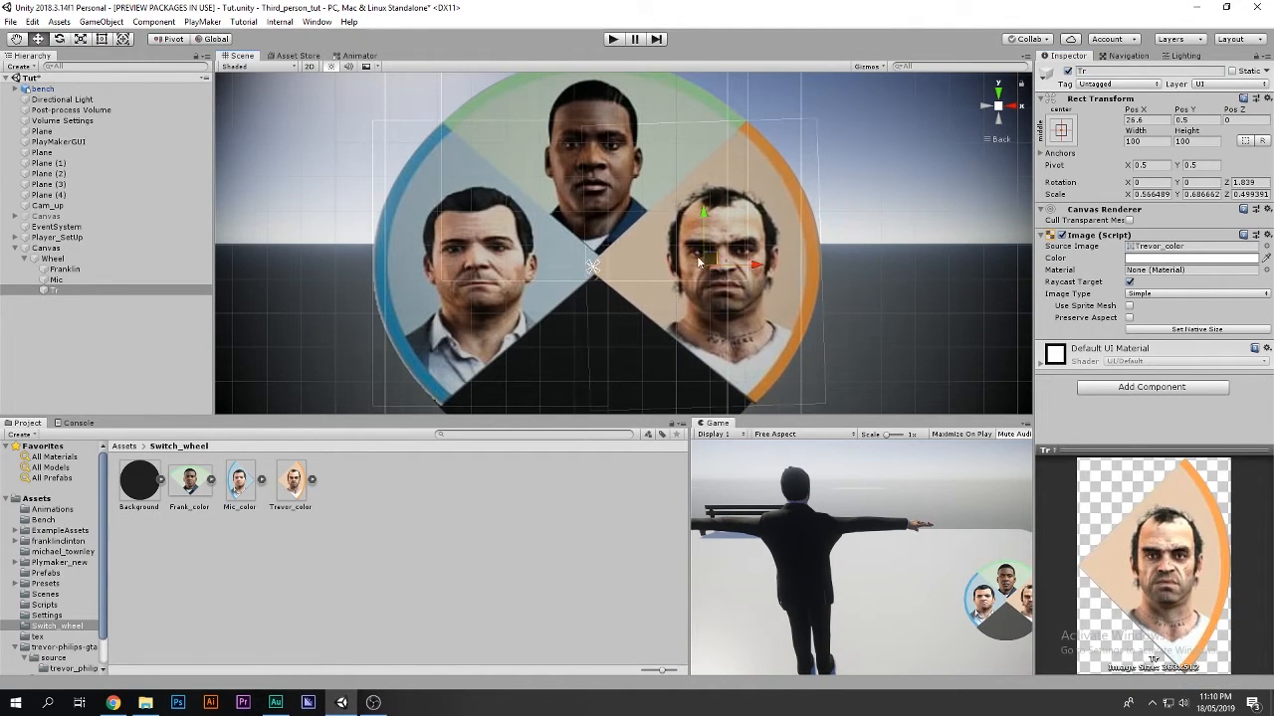
# Briefly enable the inactive Canvas to compare its wheel with the new one, and disable it again
pyautogui.click(59, 216)
pyautogui.click(1067, 71)
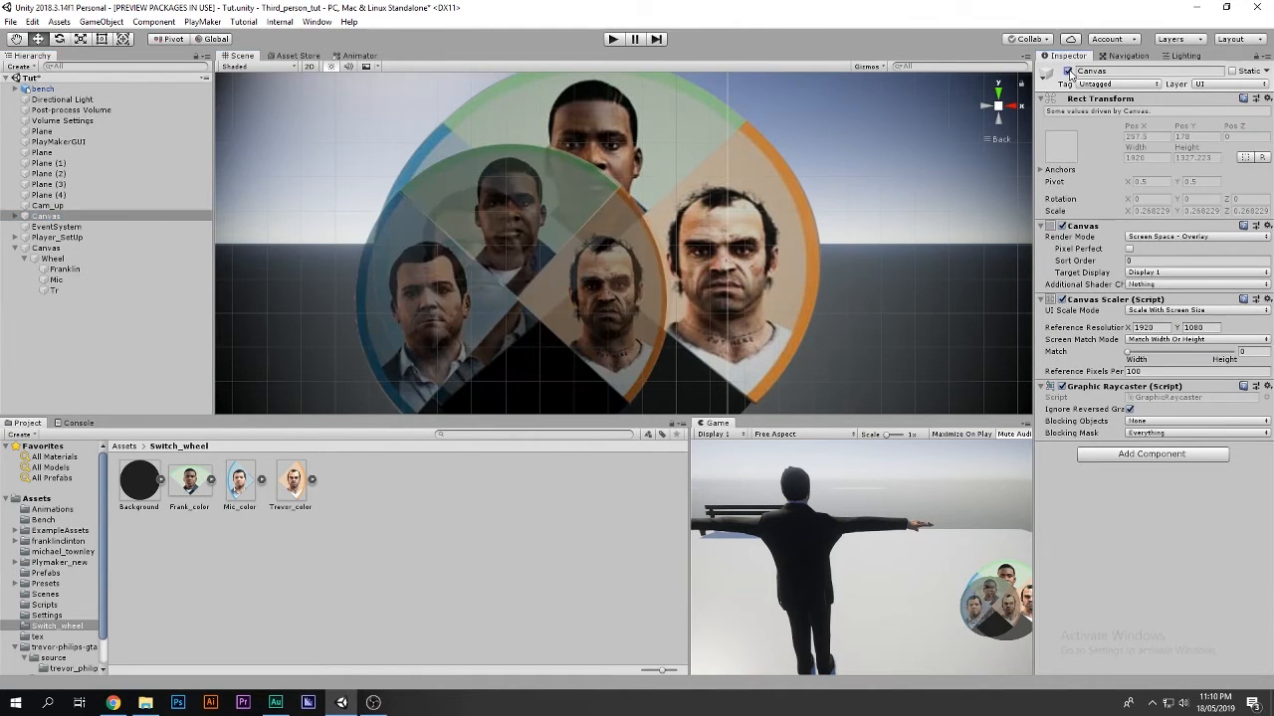
pyautogui.click(1068, 72)
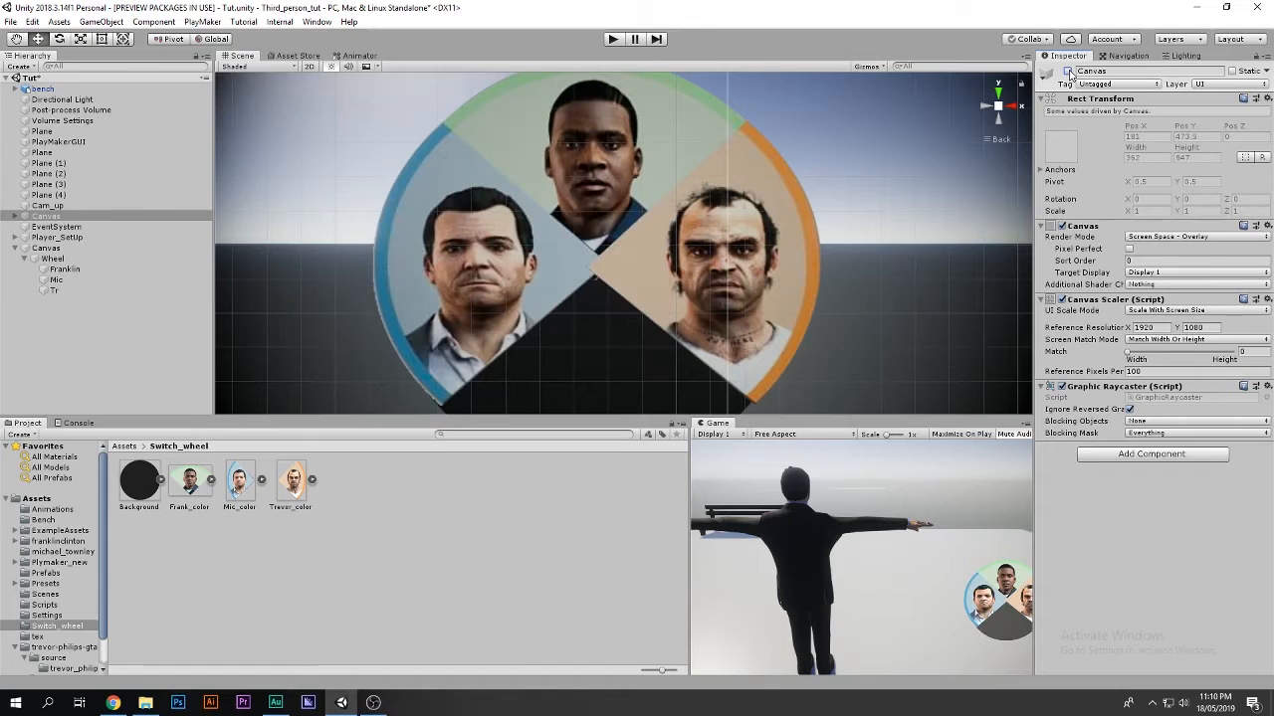
# Add a Button component to the Franklin, Mic and Tr images together
pyautogui.click(68, 269)
pyautogui.keyDown('shift'); pyautogui.click(113, 291); pyautogui.keyUp('shift')
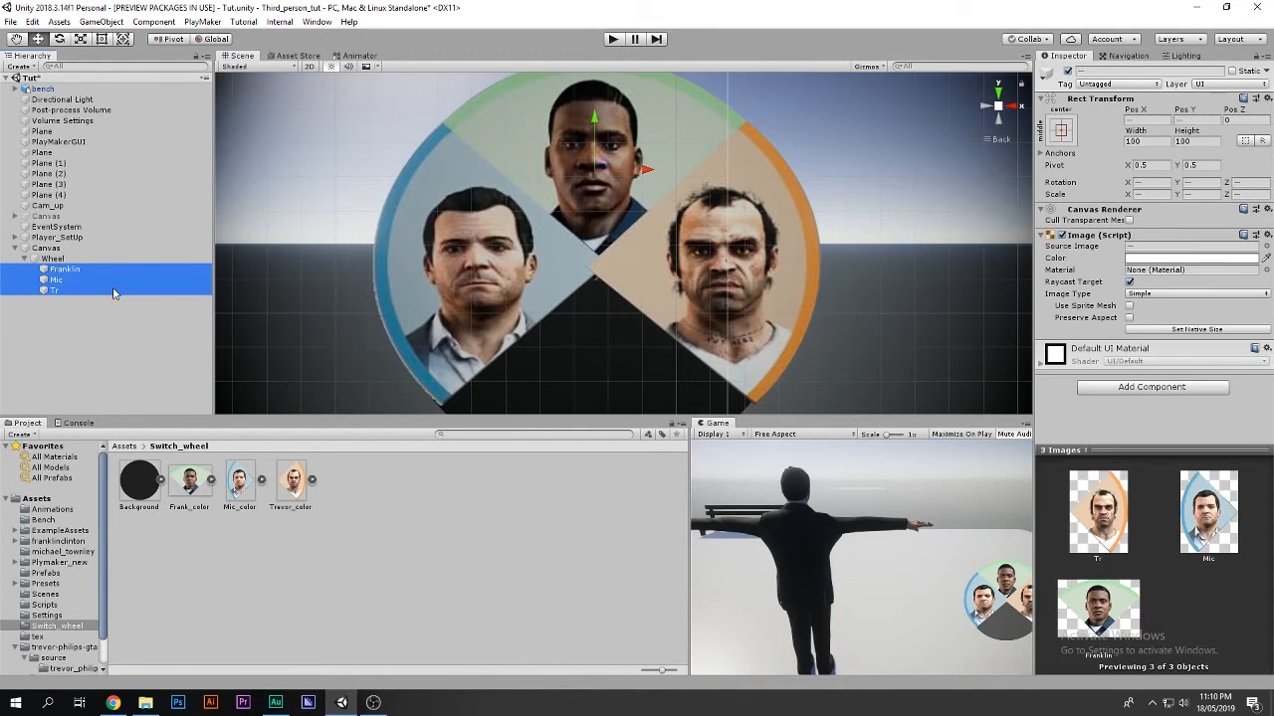
pyautogui.click(1130, 387)
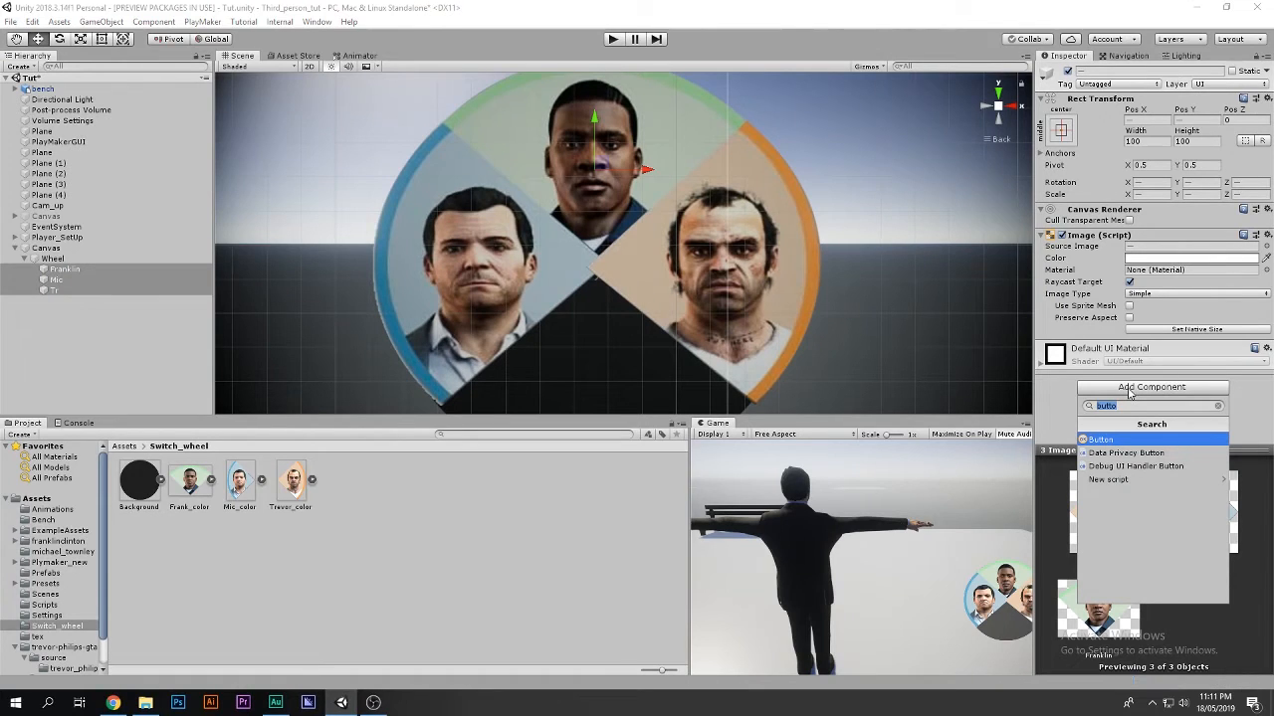
pyautogui.write('utton')
pyautogui.press('Return')
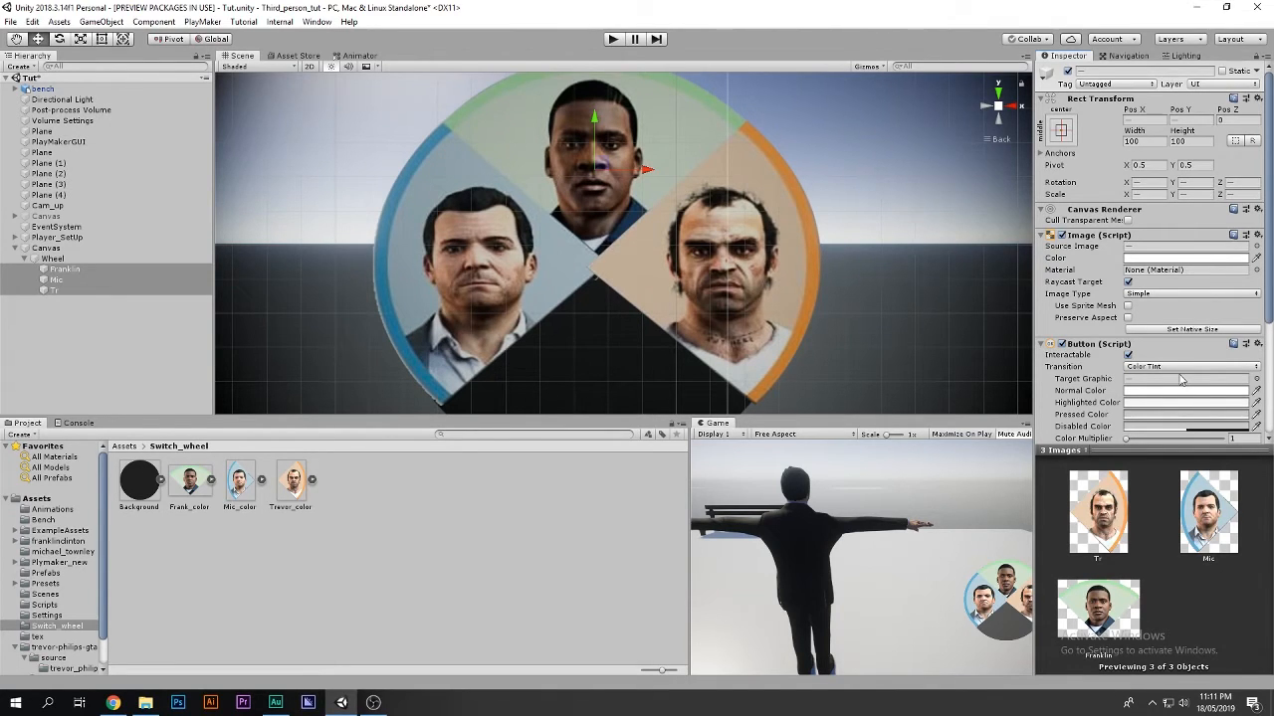
pyautogui.scroll(-3, 1180, 379)
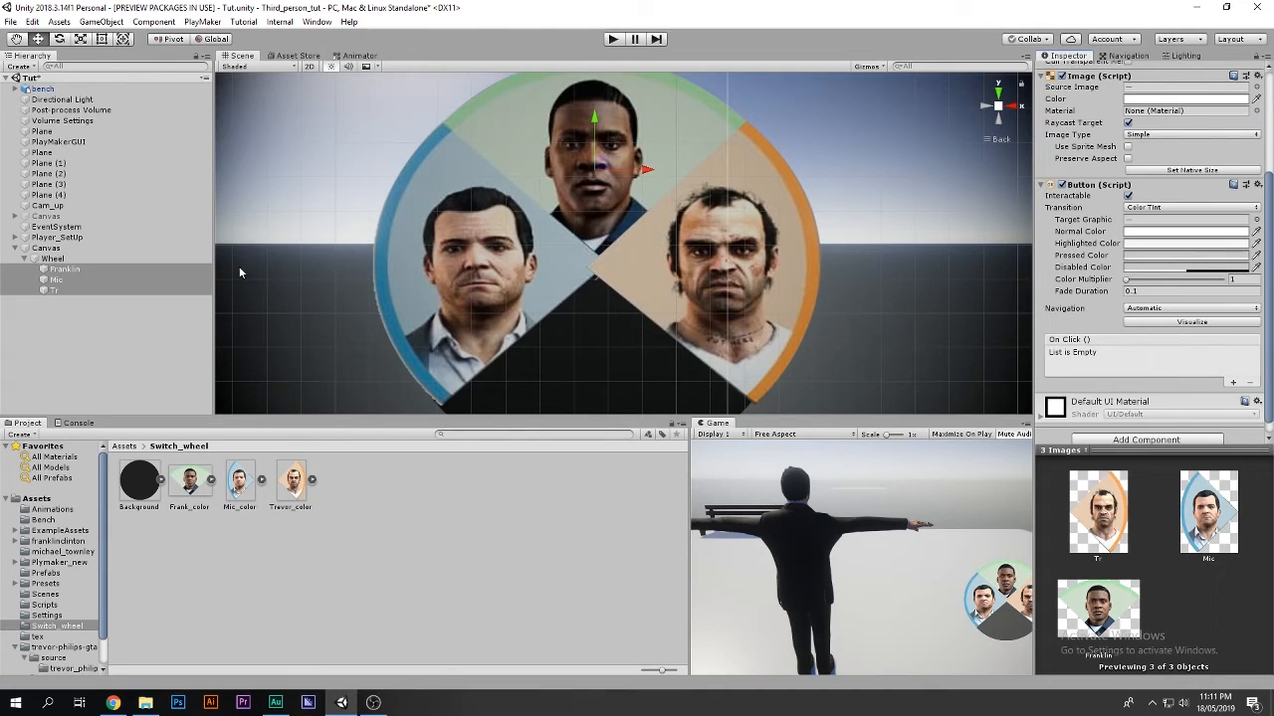
# Test the Franklin button on the wheel in play mode, and stop the game
pyautogui.click(64, 270)
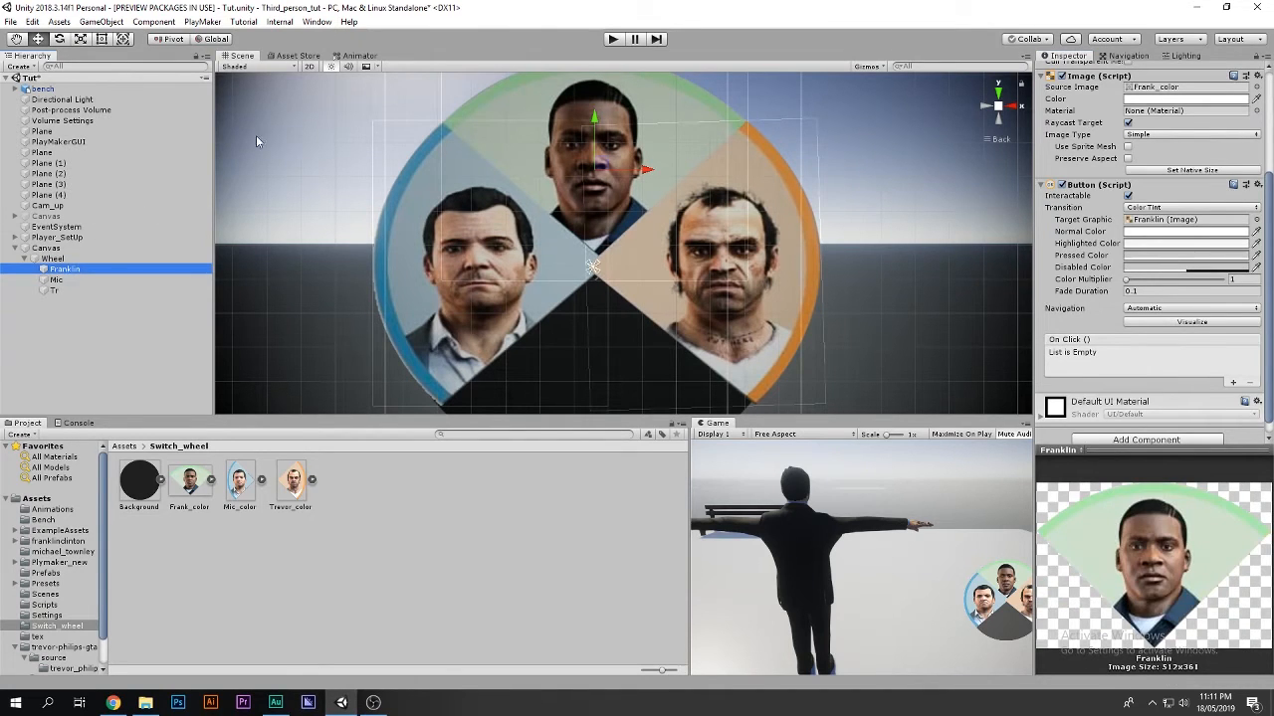
pyautogui.click(611, 40)
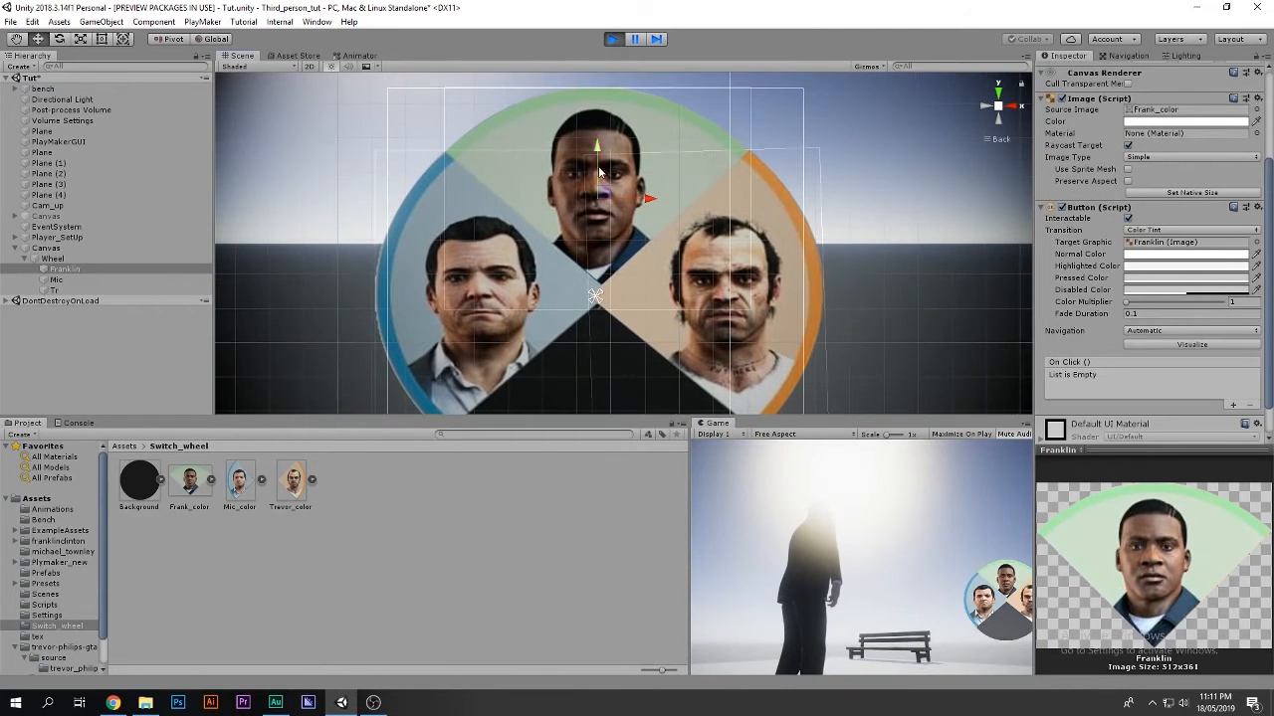
pyautogui.click(1013, 548)
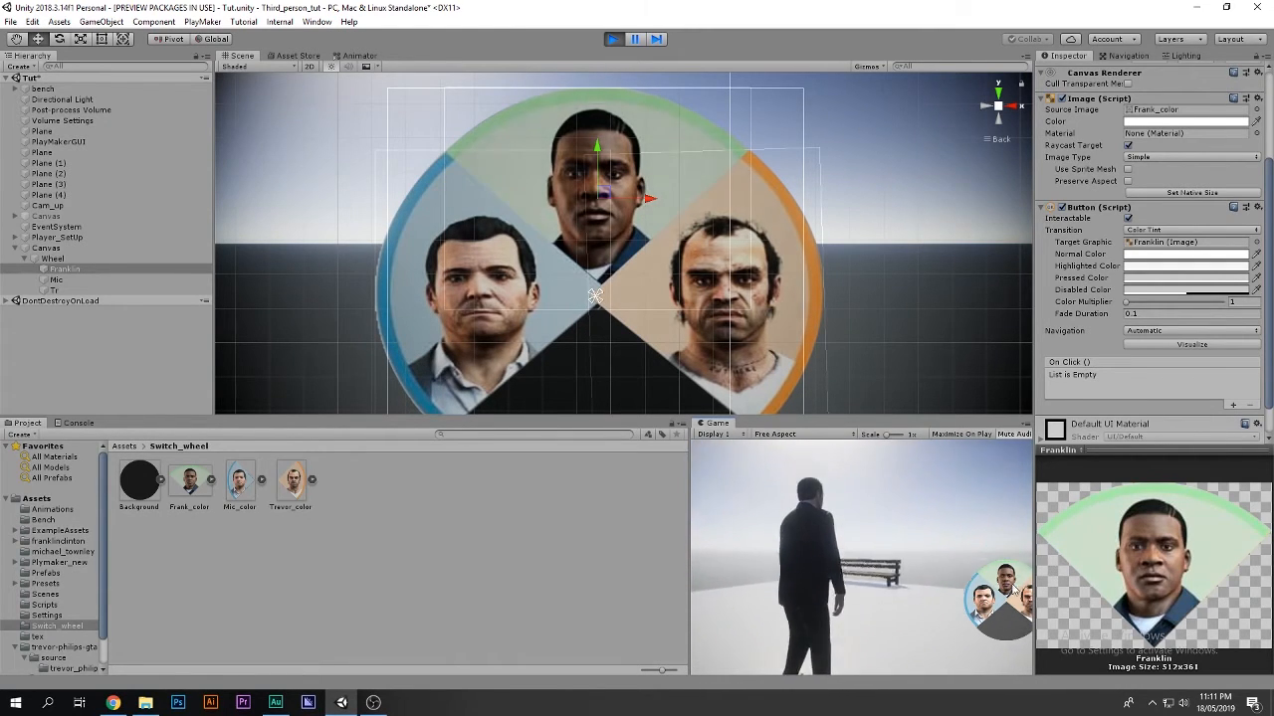
pyautogui.click(606, 41)
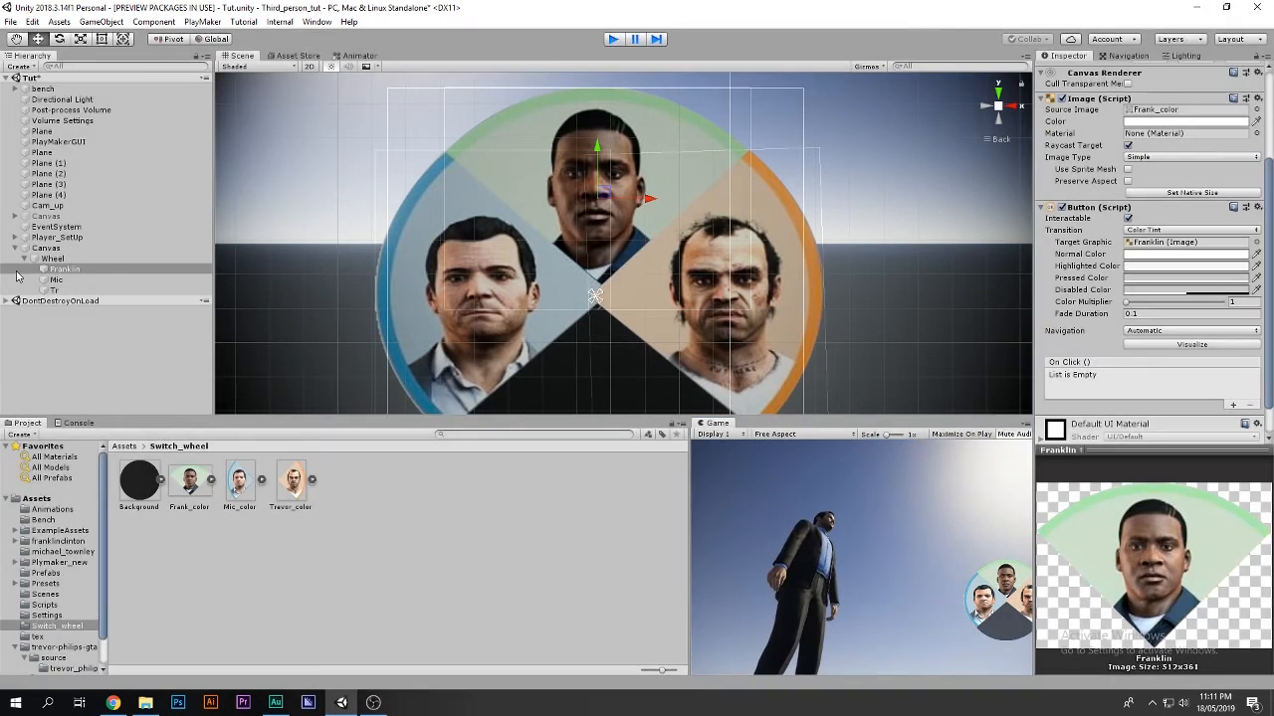
# Lower the alpha of the Normal Color to about 70 for the Franklin, Mic and Tr buttons
pyautogui.keyDown('shift'); pyautogui.click(66, 288); pyautogui.keyUp('shift')
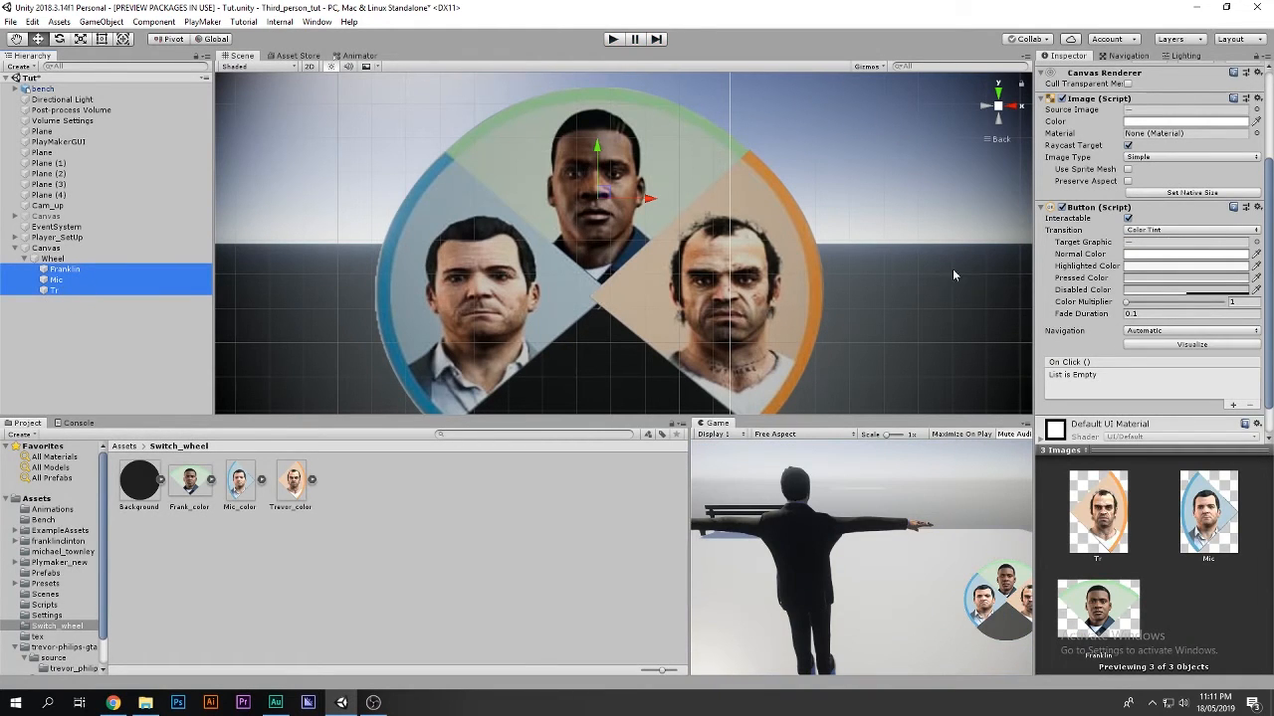
pyautogui.click(1133, 257)
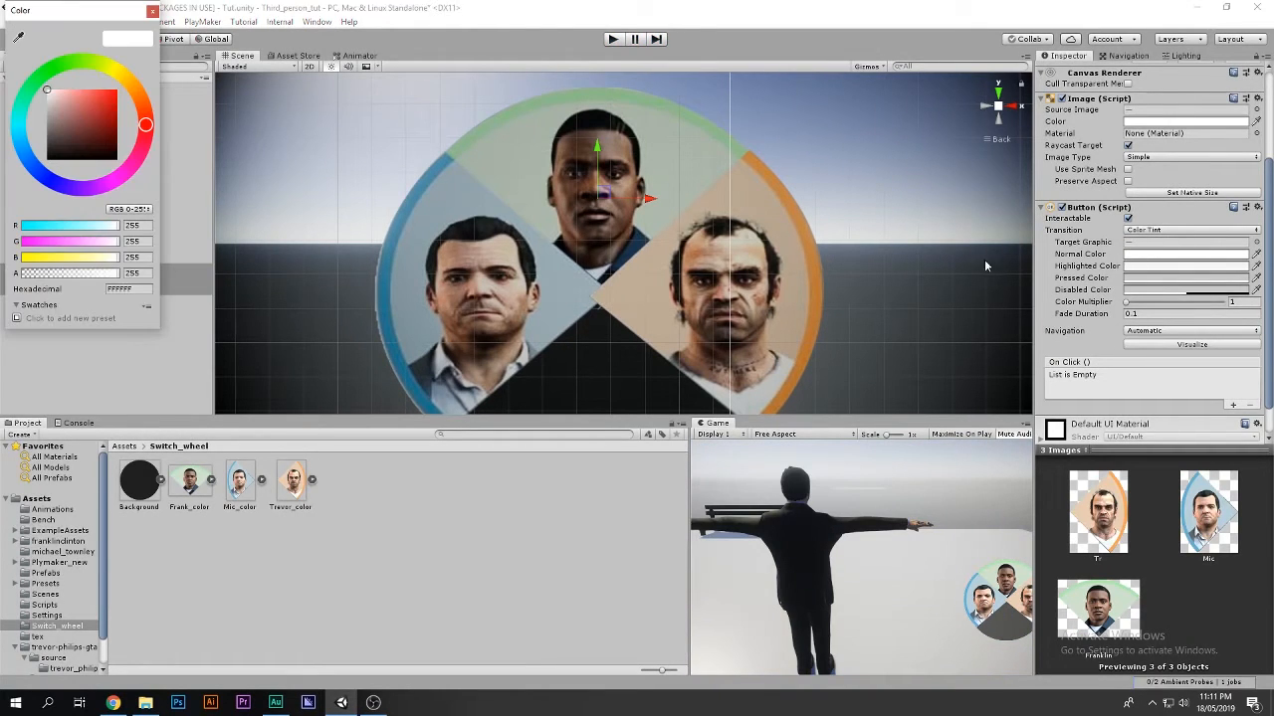
pyautogui.moveTo(81, 276); pyautogui.dragTo(51, 288)
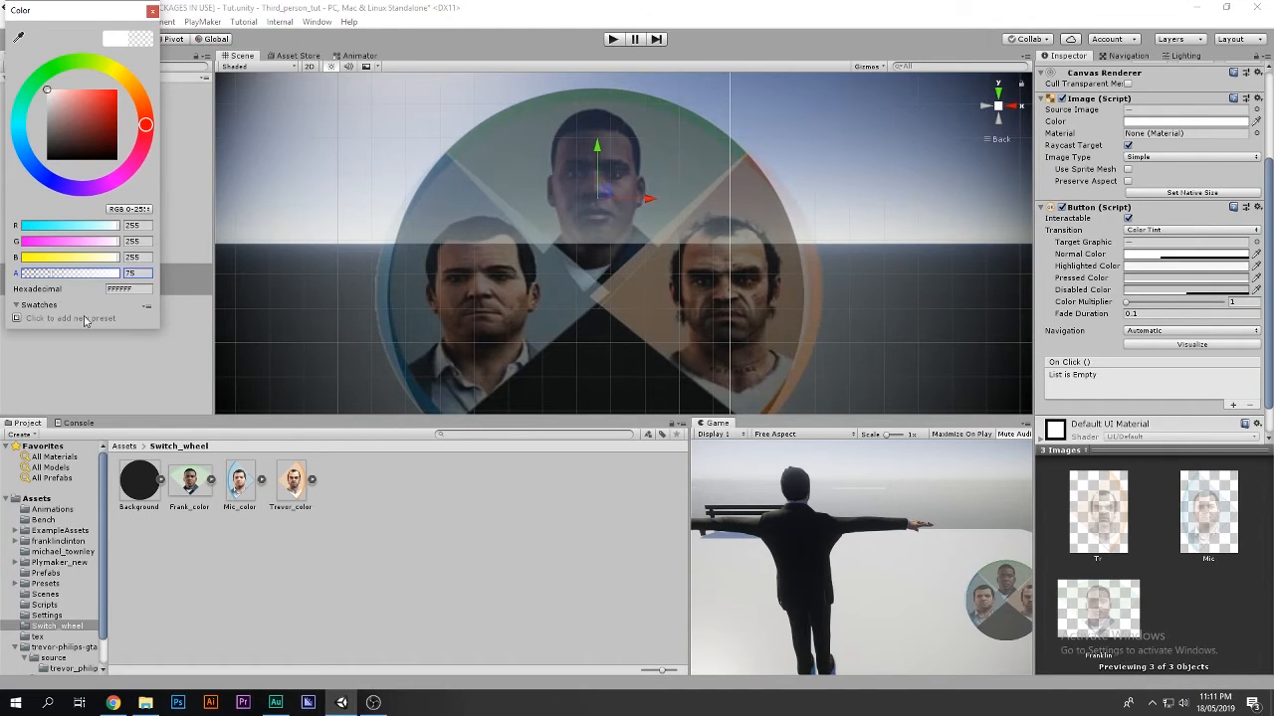
pyautogui.click(49, 276)
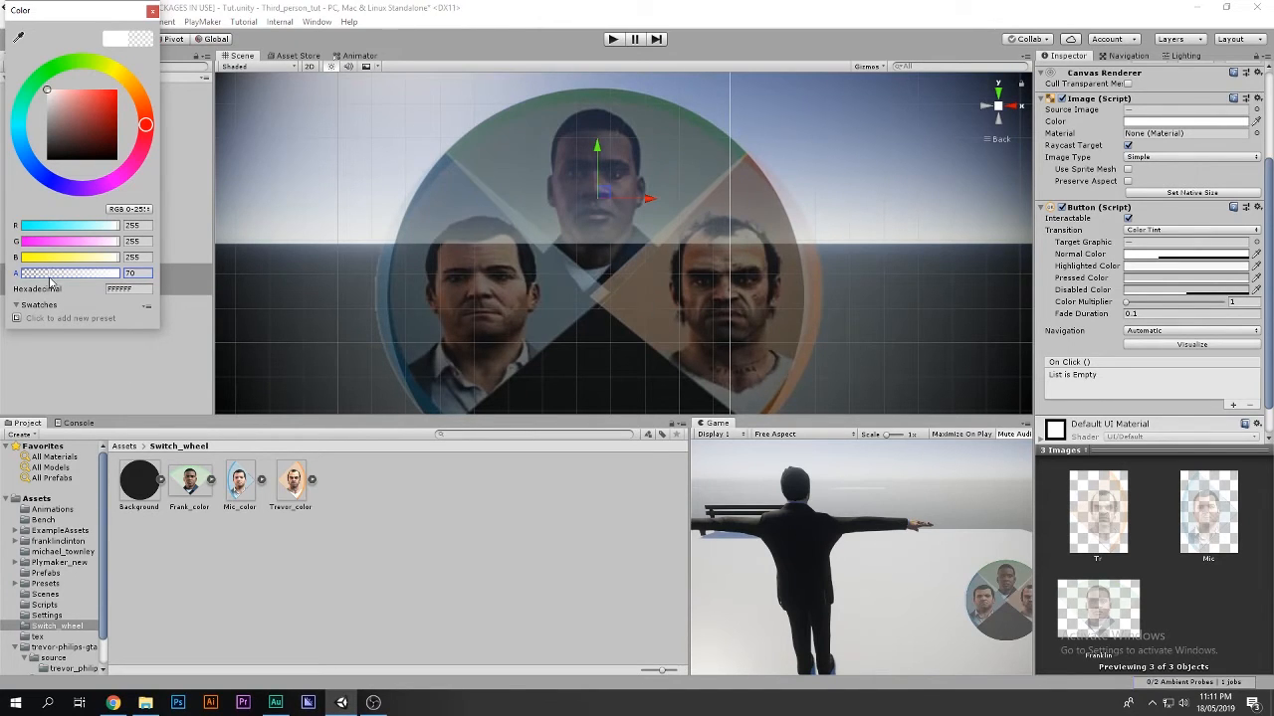
pyautogui.click(151, 11)
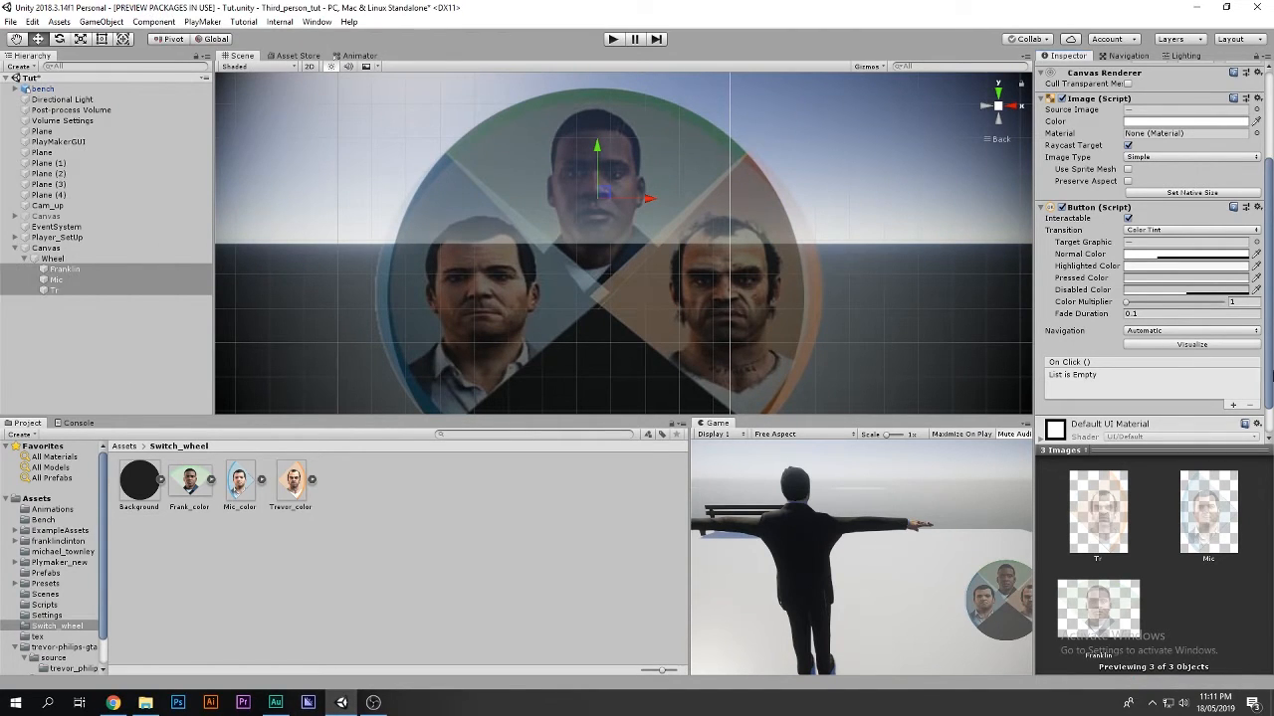
# Set the alpha of the Highlighted Color to 255 for the three wheel buttons
pyautogui.click(1157, 266)
pyautogui.moveTo(111, 274); pyautogui.dragTo(133, 274)
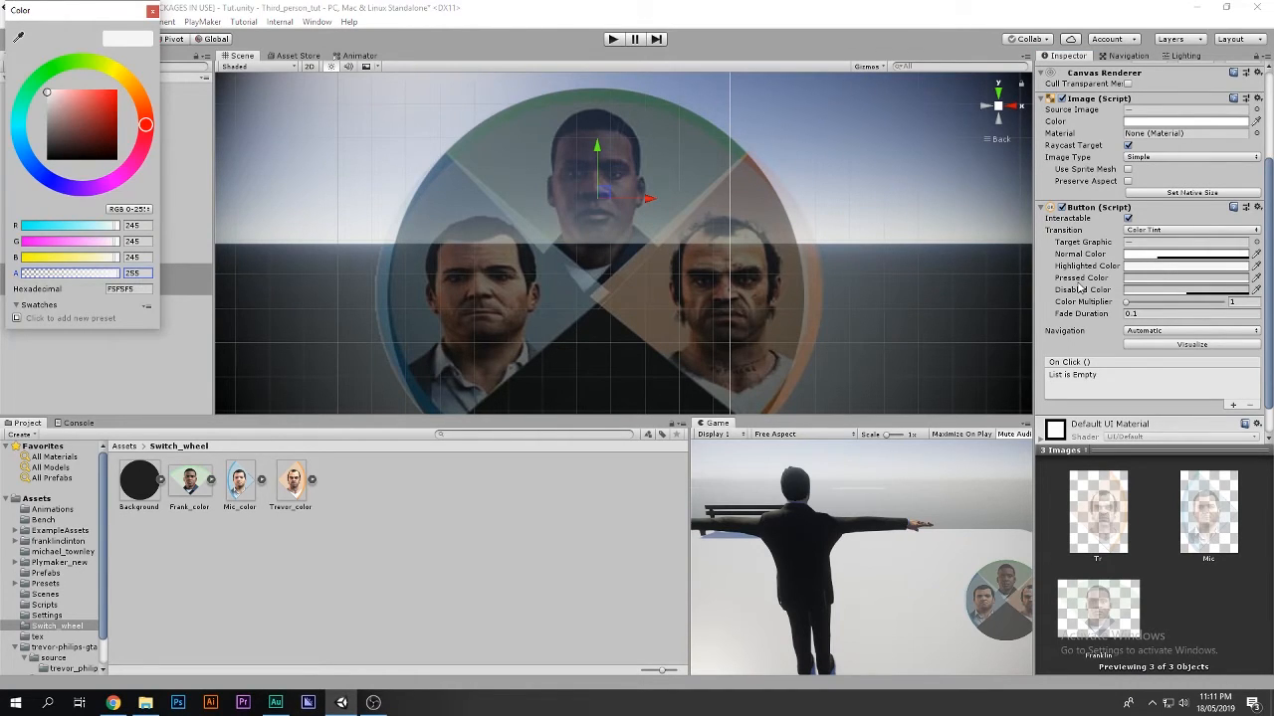
pyautogui.click(150, 13)
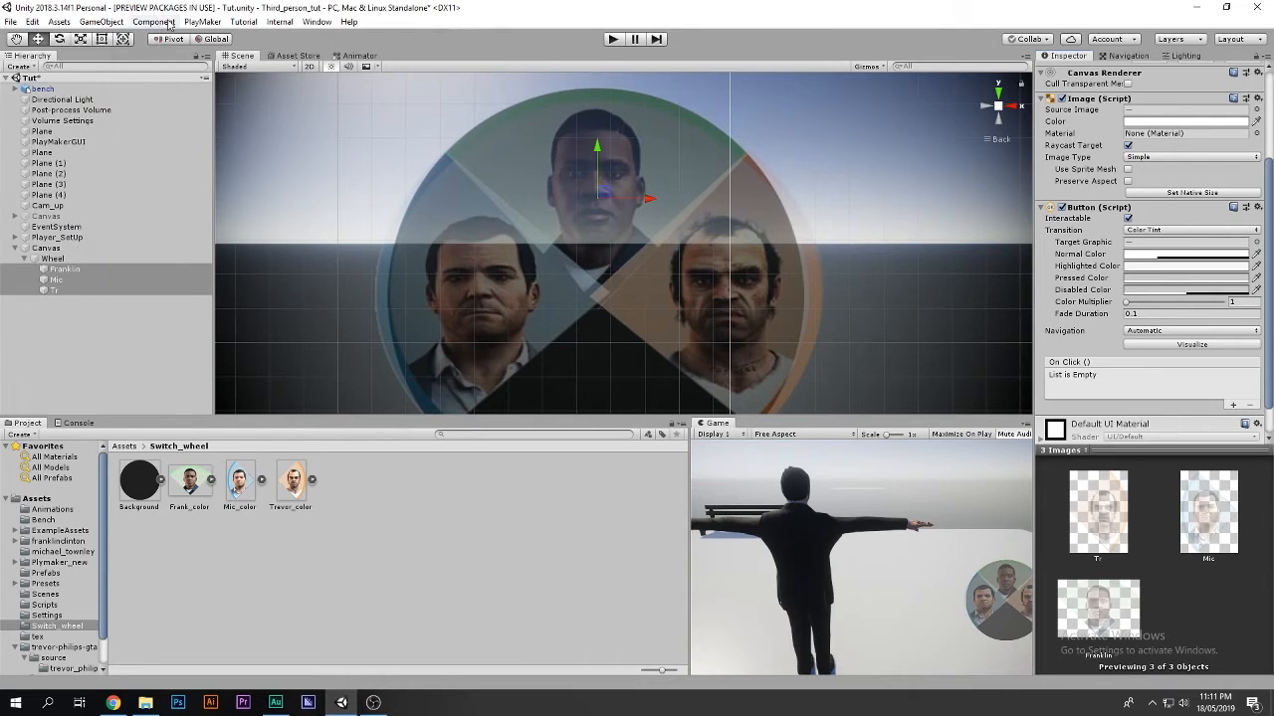
# Check the hover highlighting of the wheel's three portraits in play mode, and stop the game
pyautogui.click(605, 40)
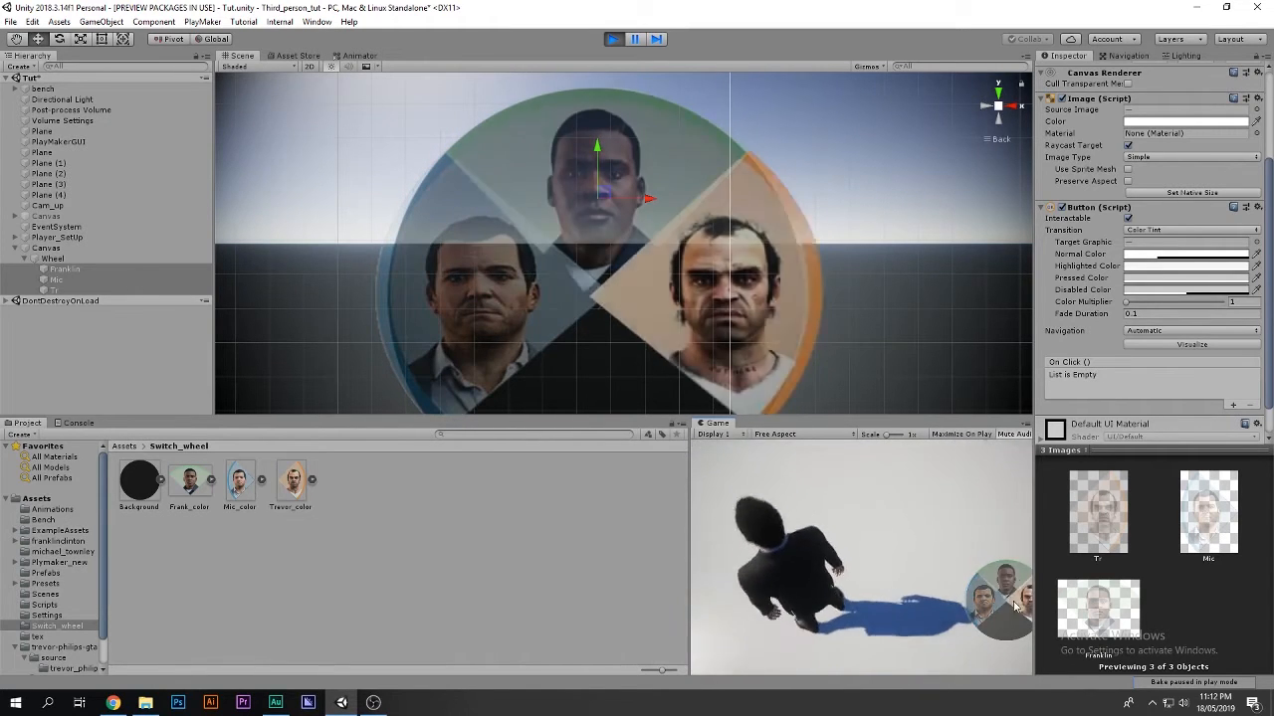
pyautogui.click(612, 40)
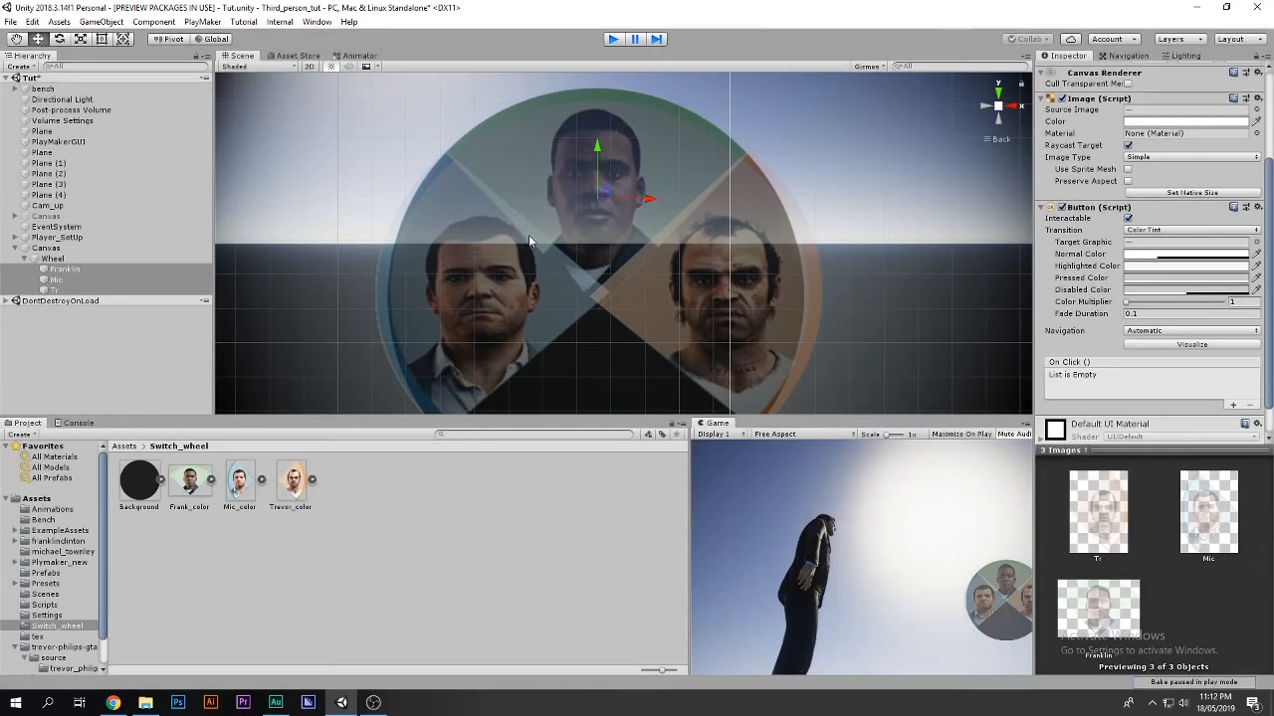
# Delete the newly built Canvas that contains the Wheel object and its three portraits
pyautogui.click(84, 249)
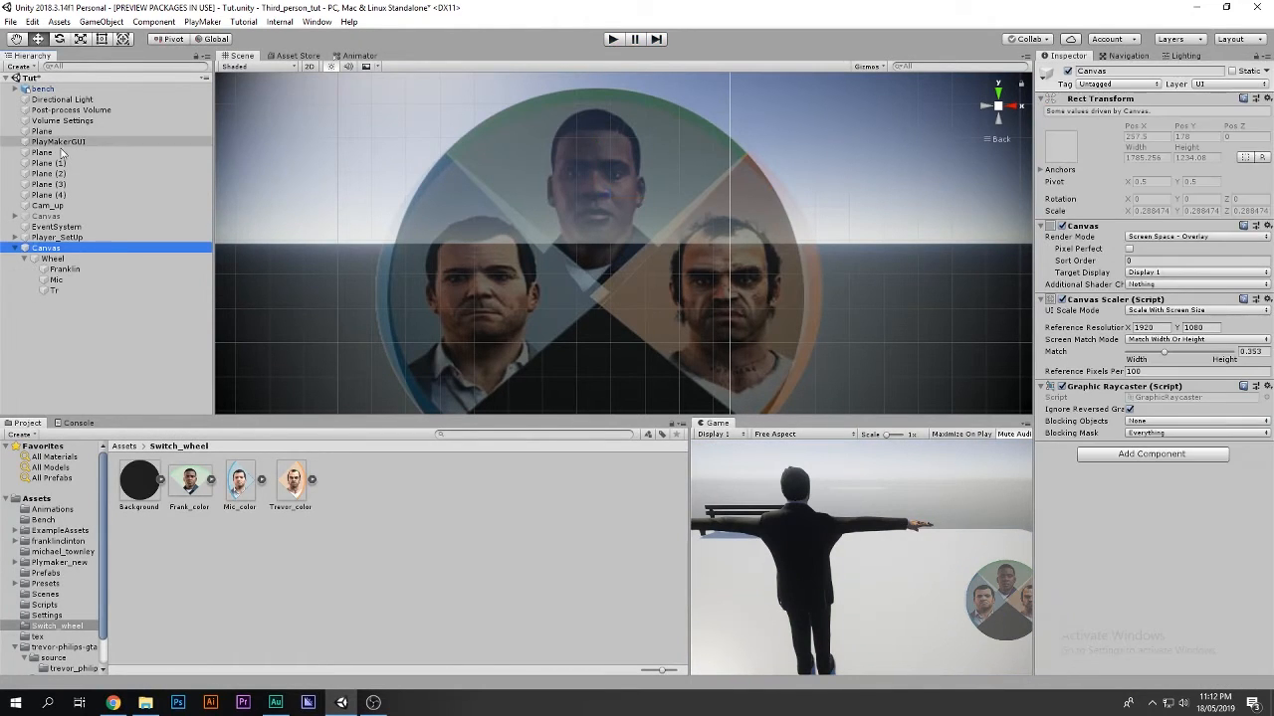
pyautogui.press('Delete')
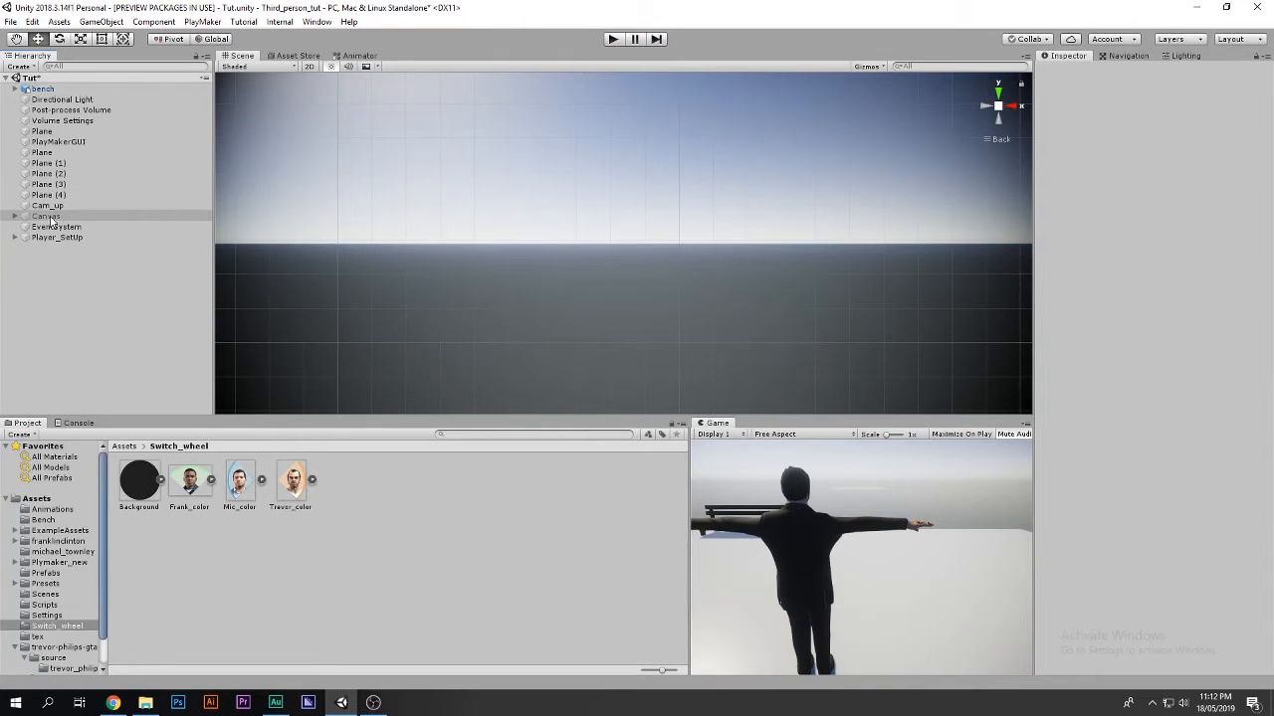
# Activate the original Canvas holding the finished wheel, and open the Switch FSM of michael_fullbody for editing
pyautogui.click(47, 217)
pyautogui.click(1068, 72)
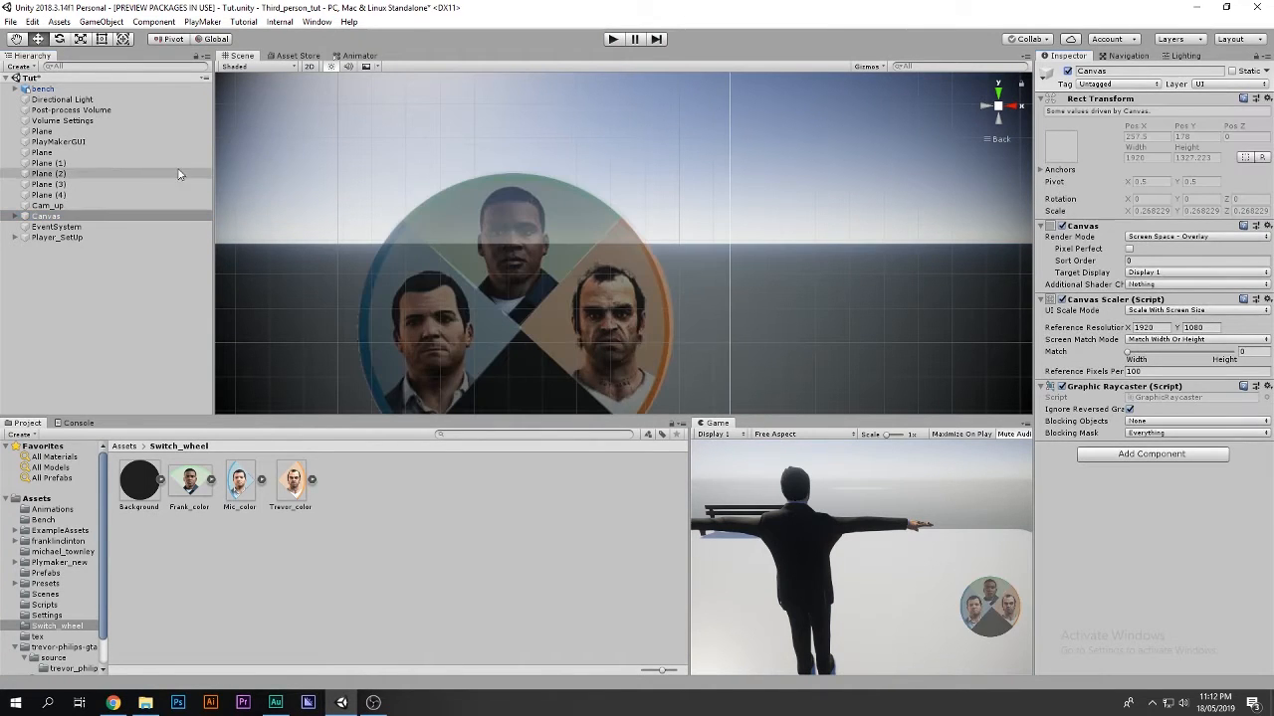
pyautogui.click(46, 238)
pyautogui.press('Right')
pyautogui.click(60, 247)
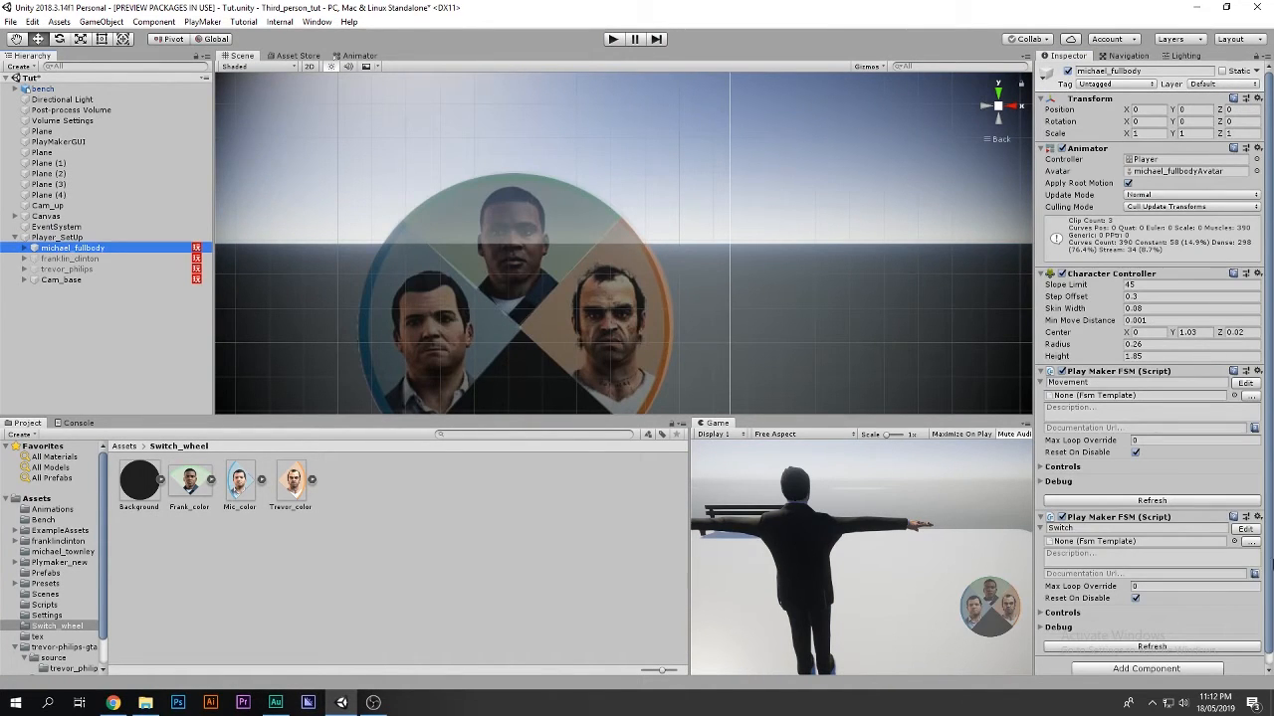
pyautogui.click(1244, 530)
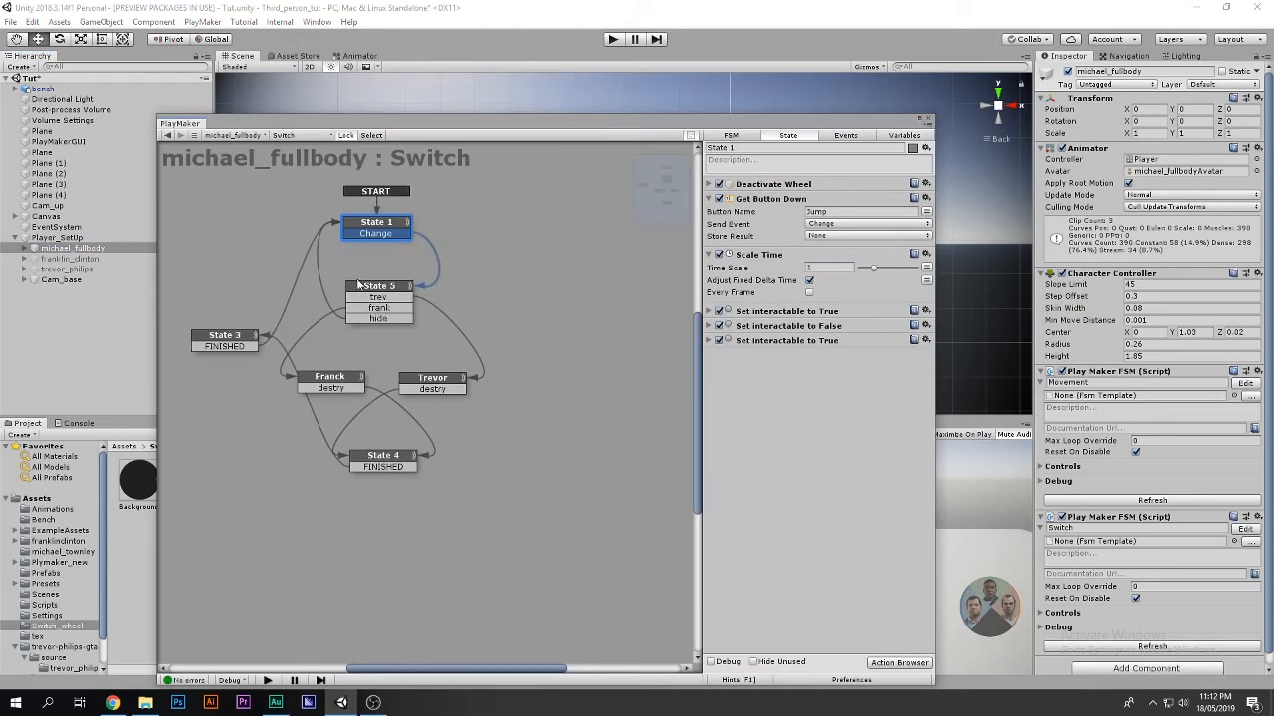
# Examine the Deactivate Wheel action in State 1 and locate the Wheel object it targets in the hierarchy
pyautogui.click(710, 185)
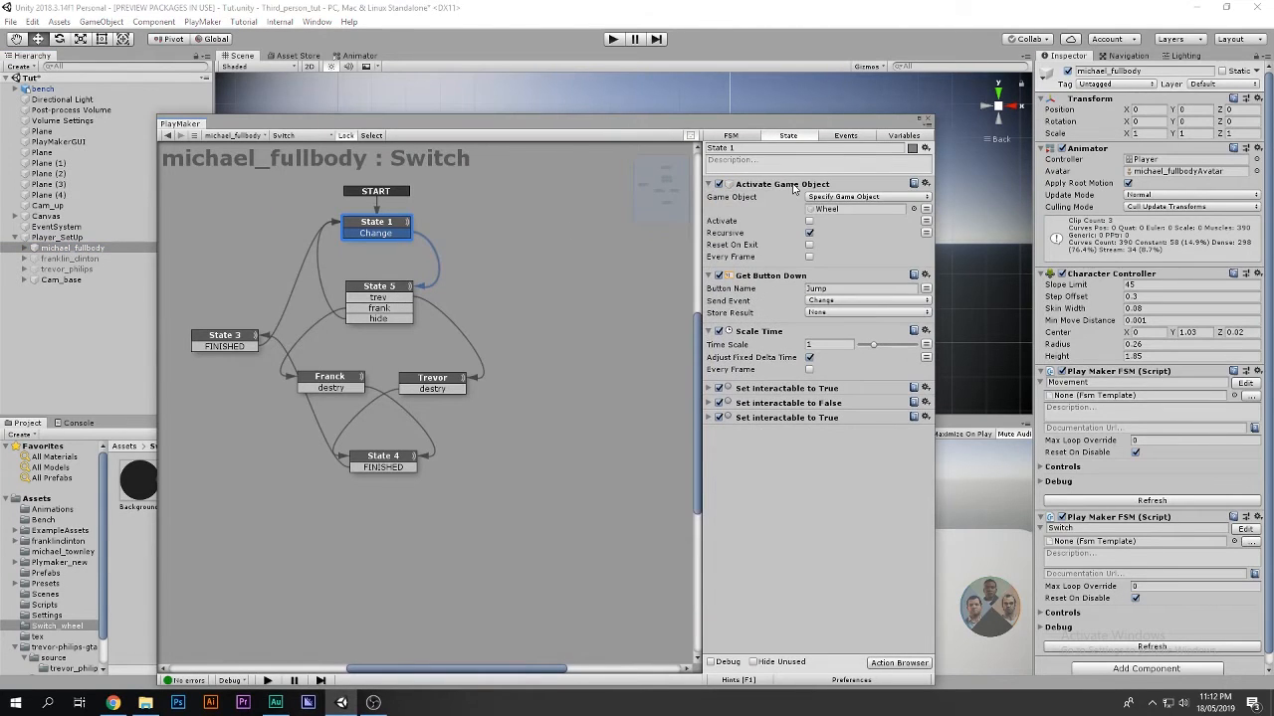
pyautogui.click(826, 209)
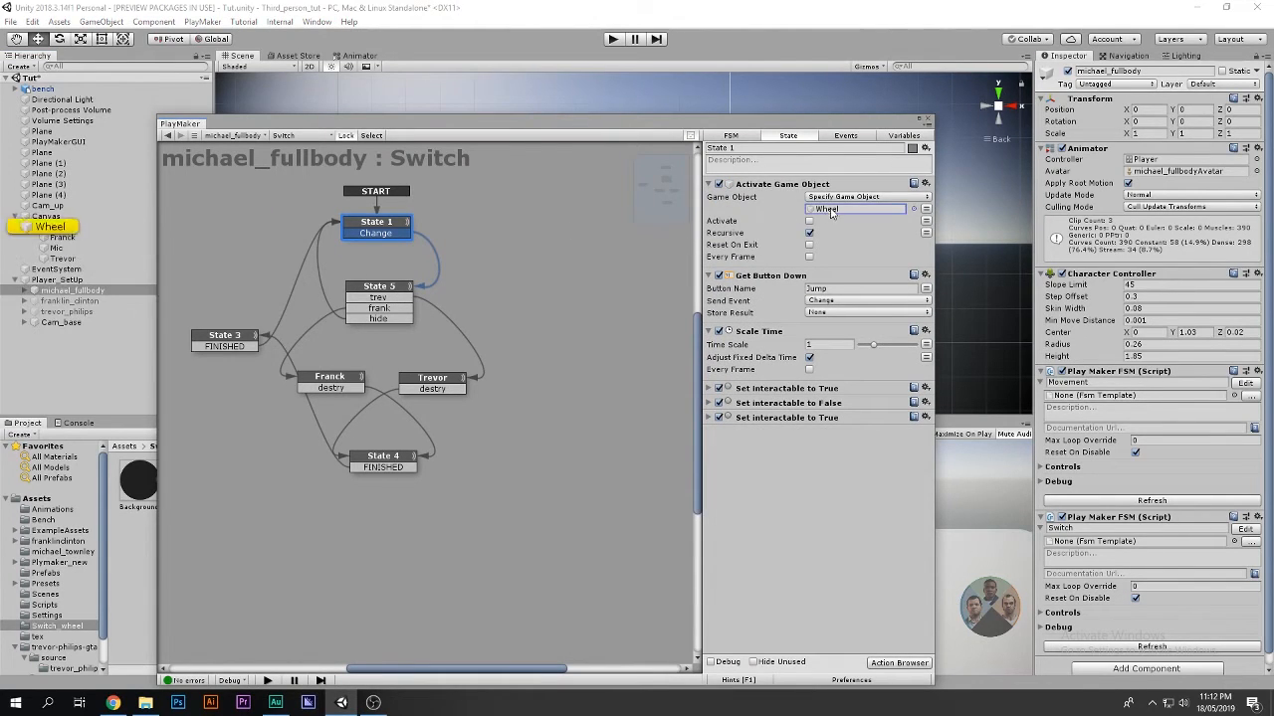
pyautogui.click(58, 228)
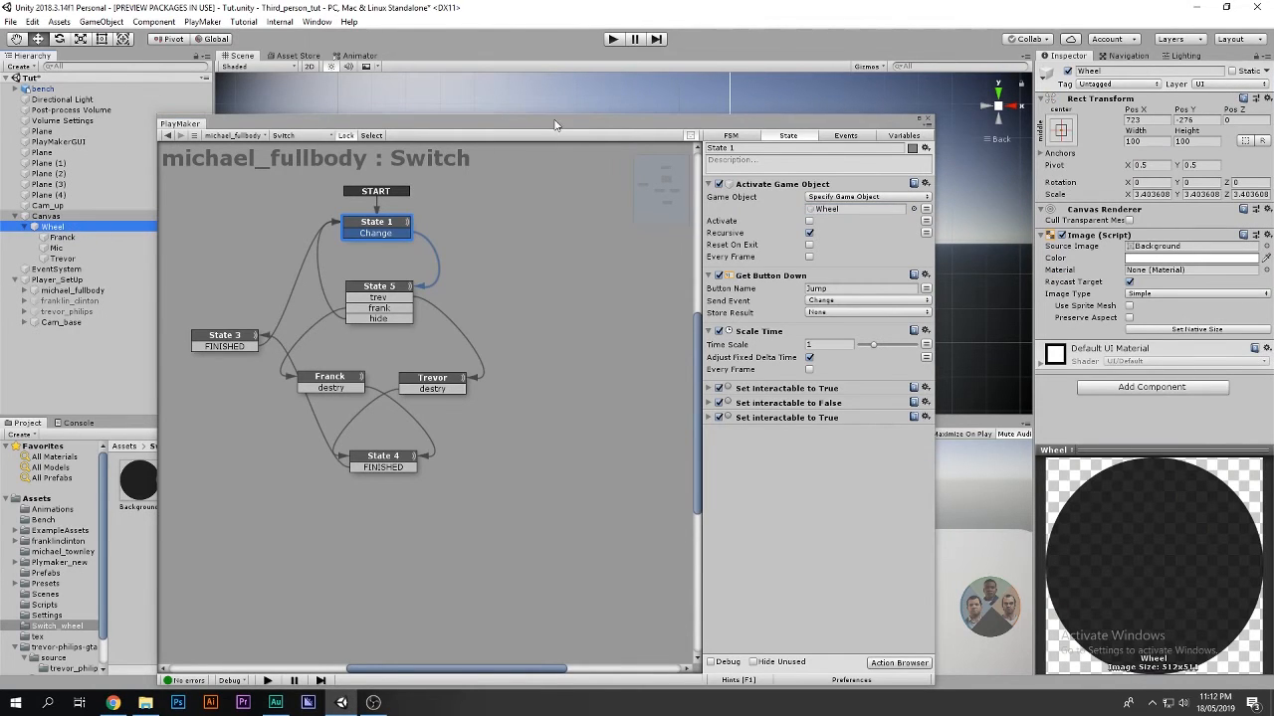
# Deactivate the Wheel object to see the scene without it, and activate it again
pyautogui.moveTo(550, 125); pyautogui.dragTo(510, 451)
pyautogui.click(1067, 71)
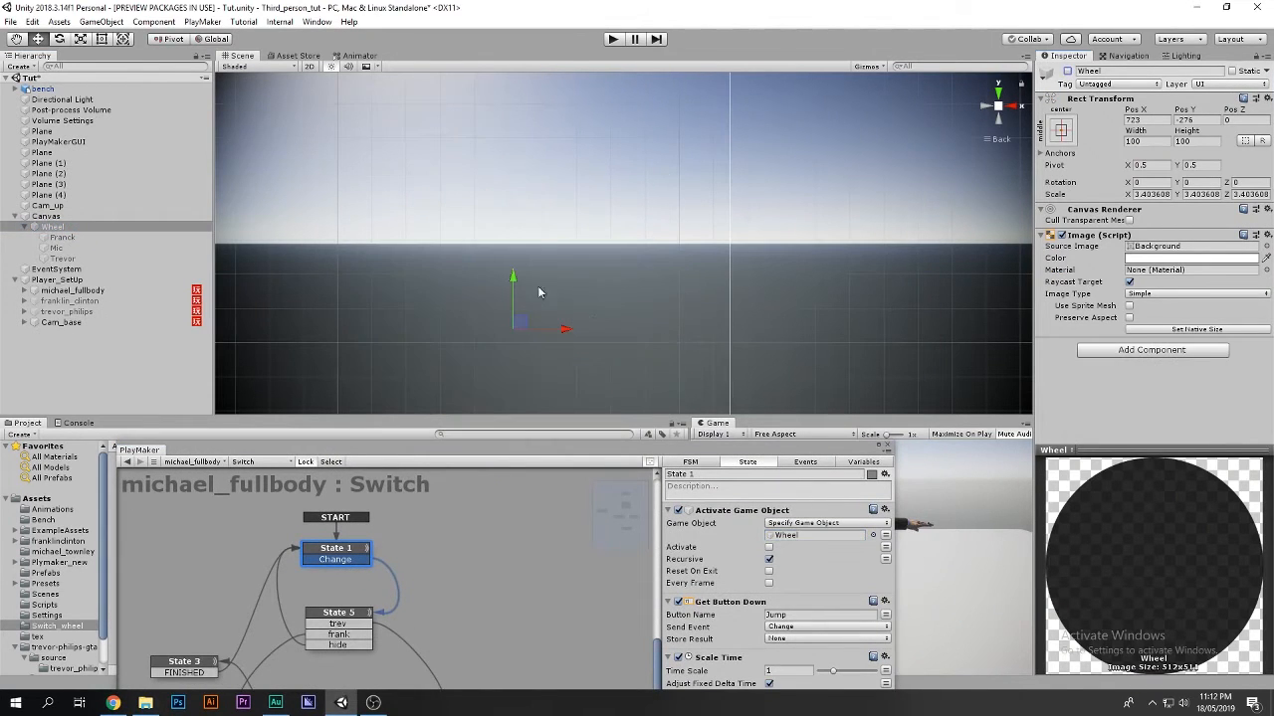
pyautogui.click(1066, 72)
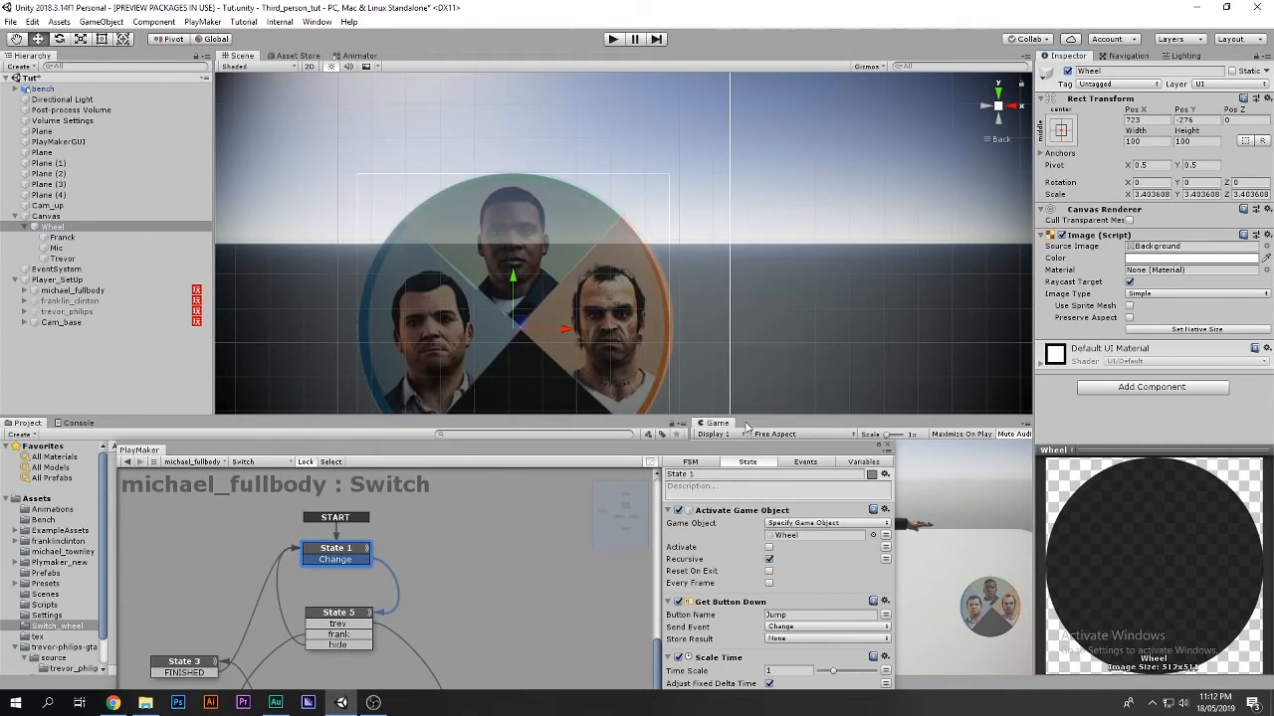
pyautogui.moveTo(729, 453); pyautogui.dragTo(856, 124)
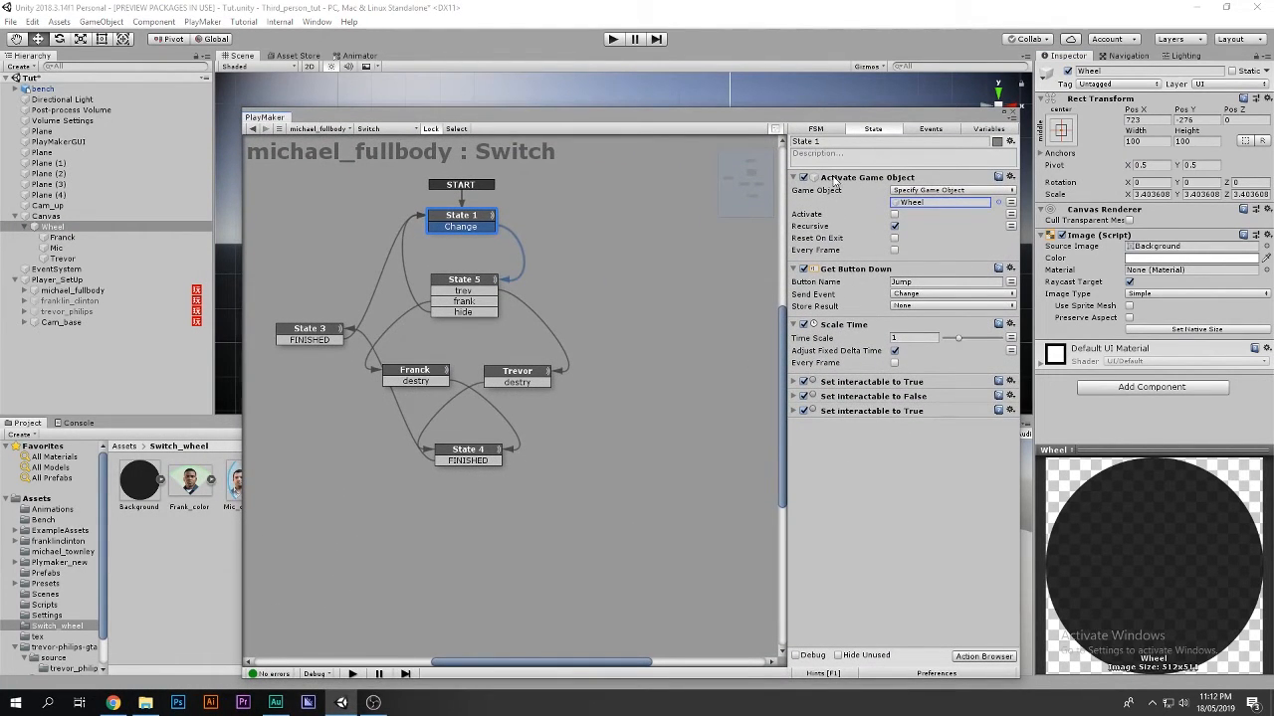
# Examine the Activate Wheel action in State 5 and its Activate option
pyautogui.click(468, 290)
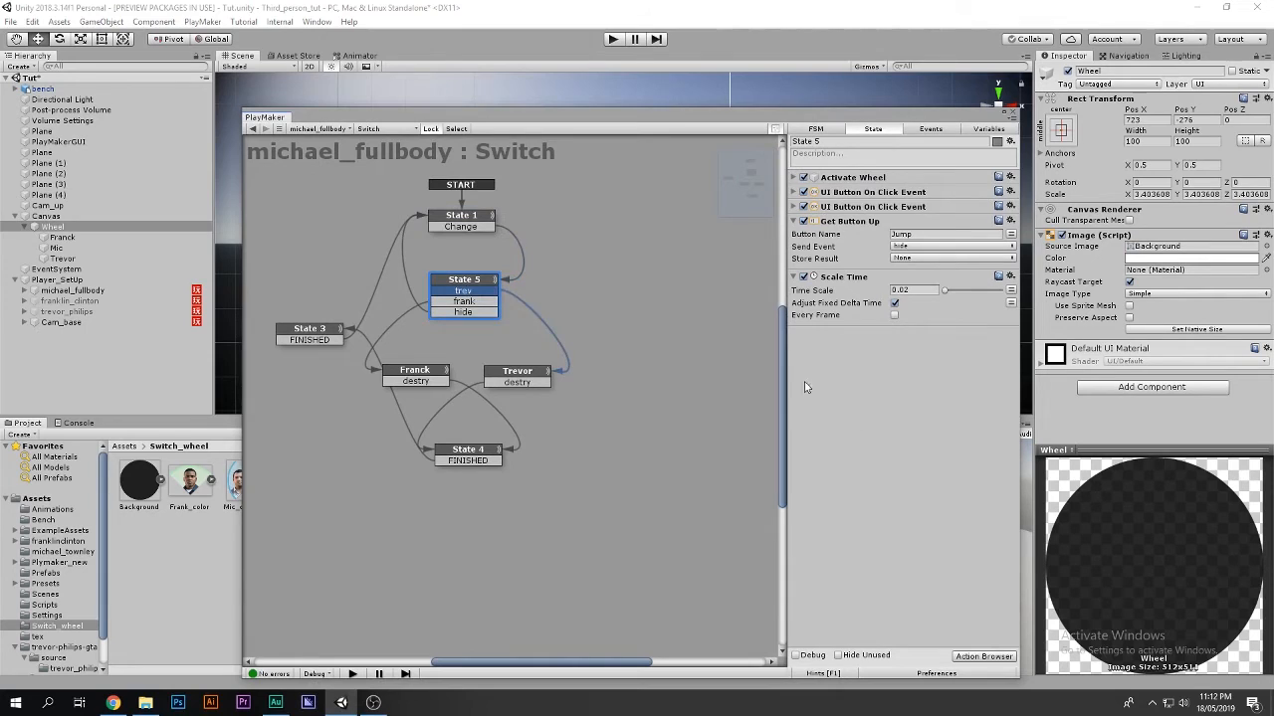
pyautogui.click(793, 177)
pyautogui.click(895, 216)
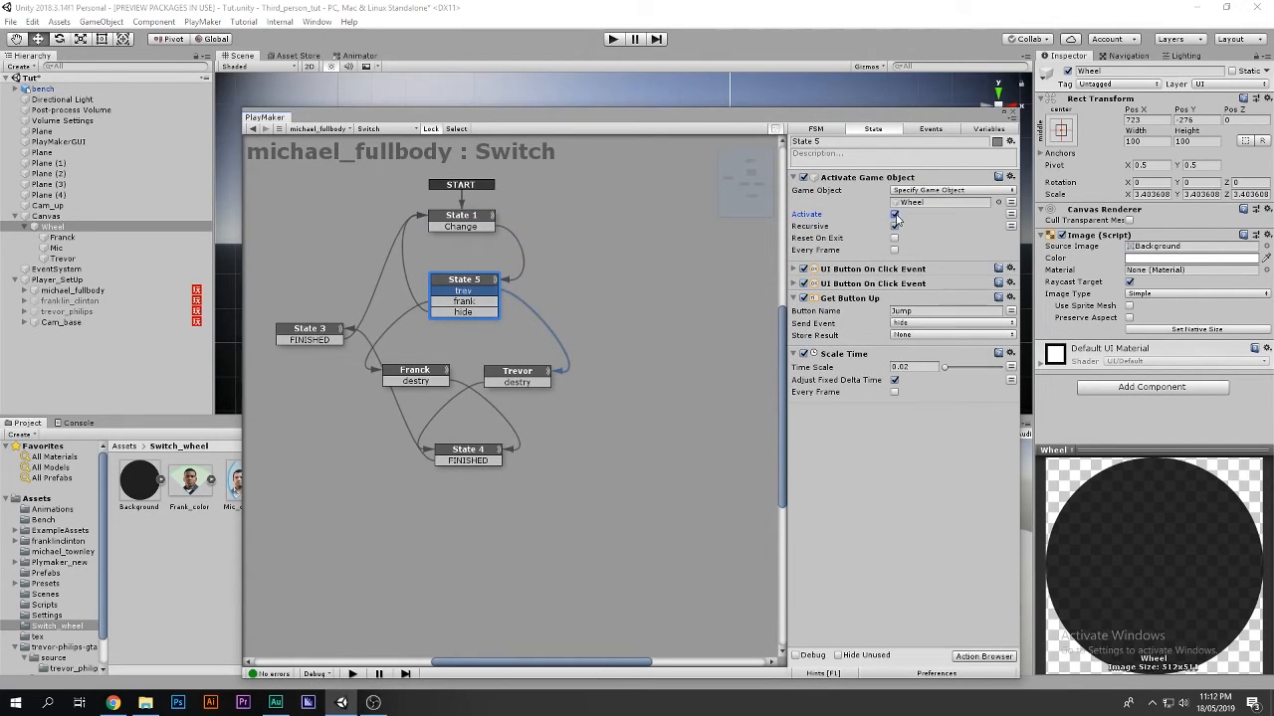
# Compare the button and time scale actions of State 1 with those of State 5
pyautogui.click(486, 227)
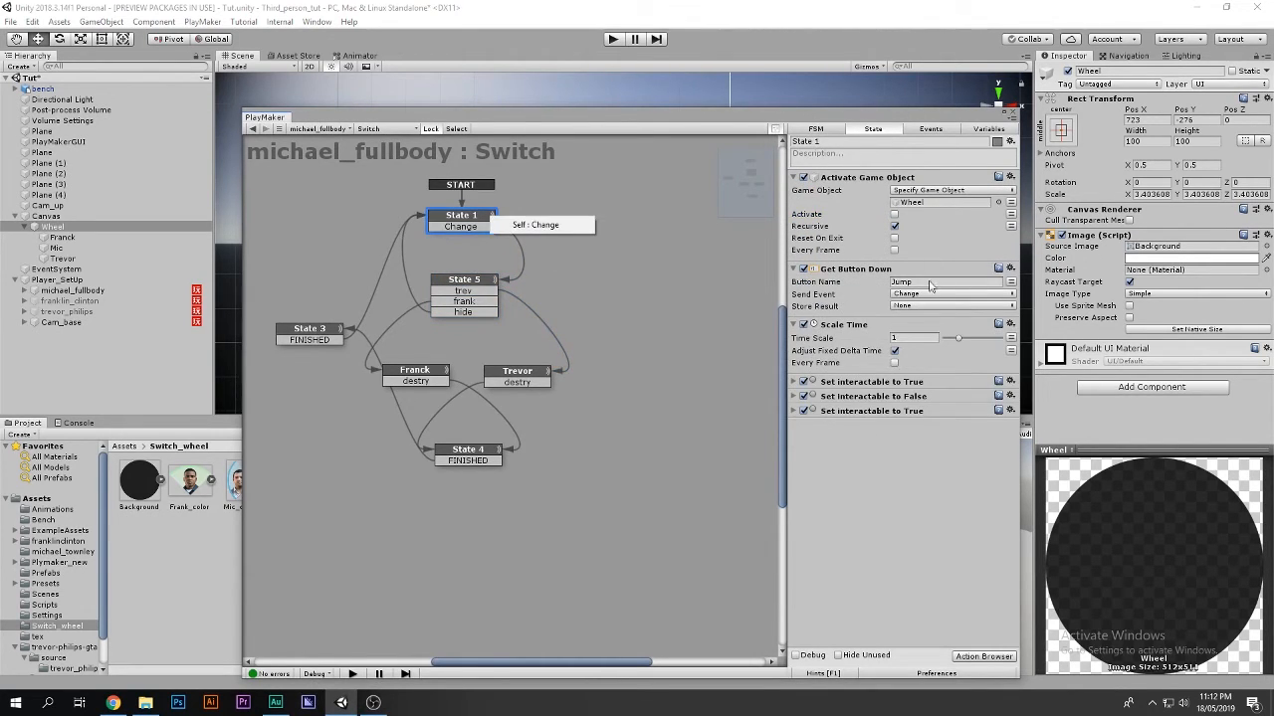
pyautogui.click(922, 283)
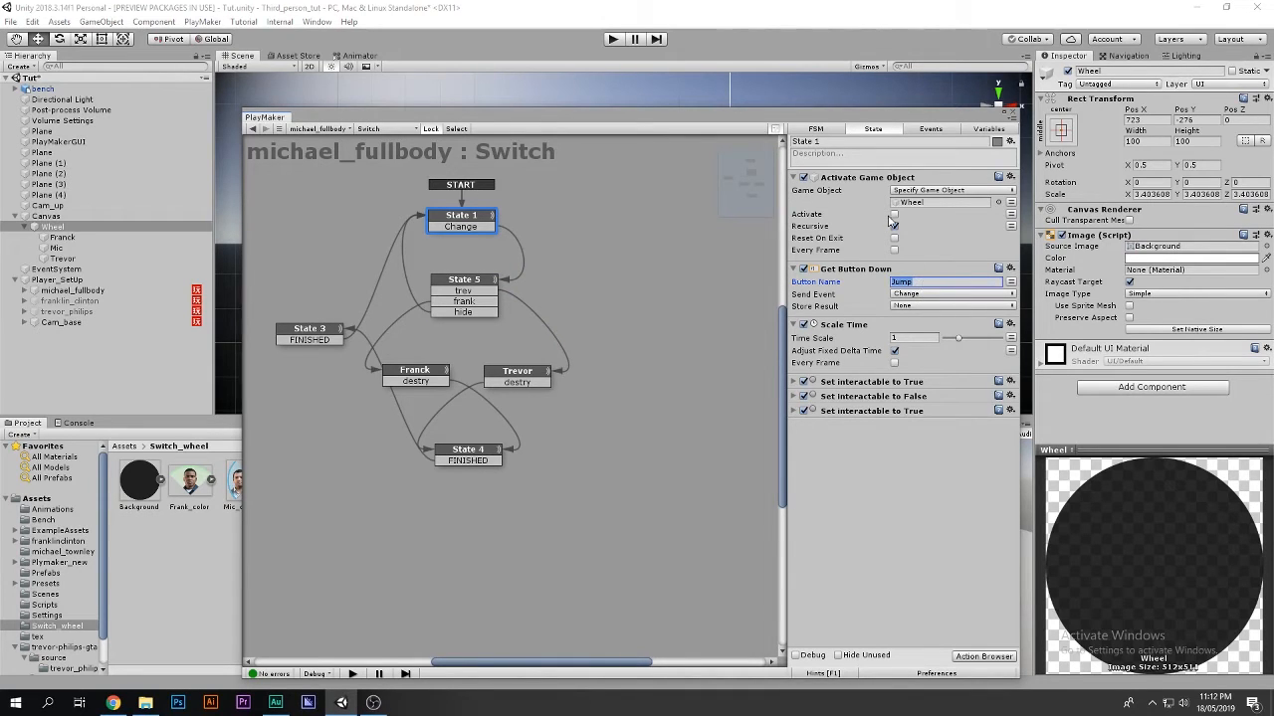
pyautogui.click(464, 281)
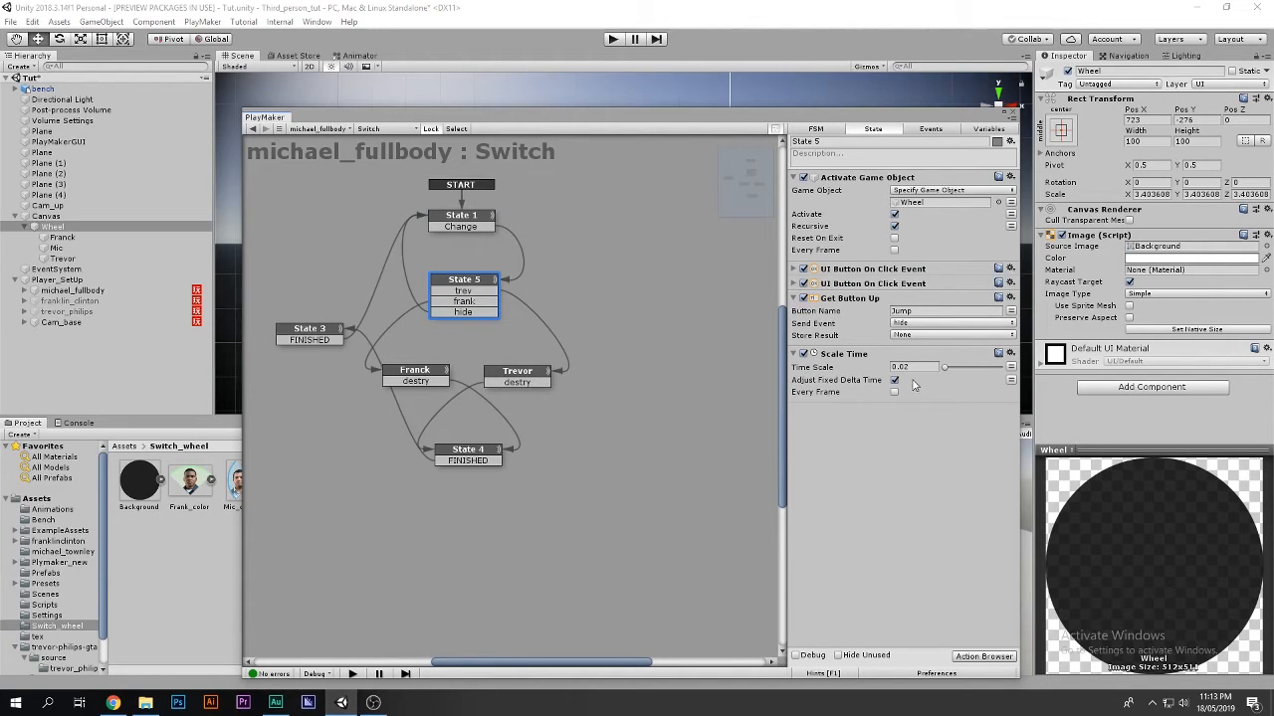
pyautogui.click(450, 218)
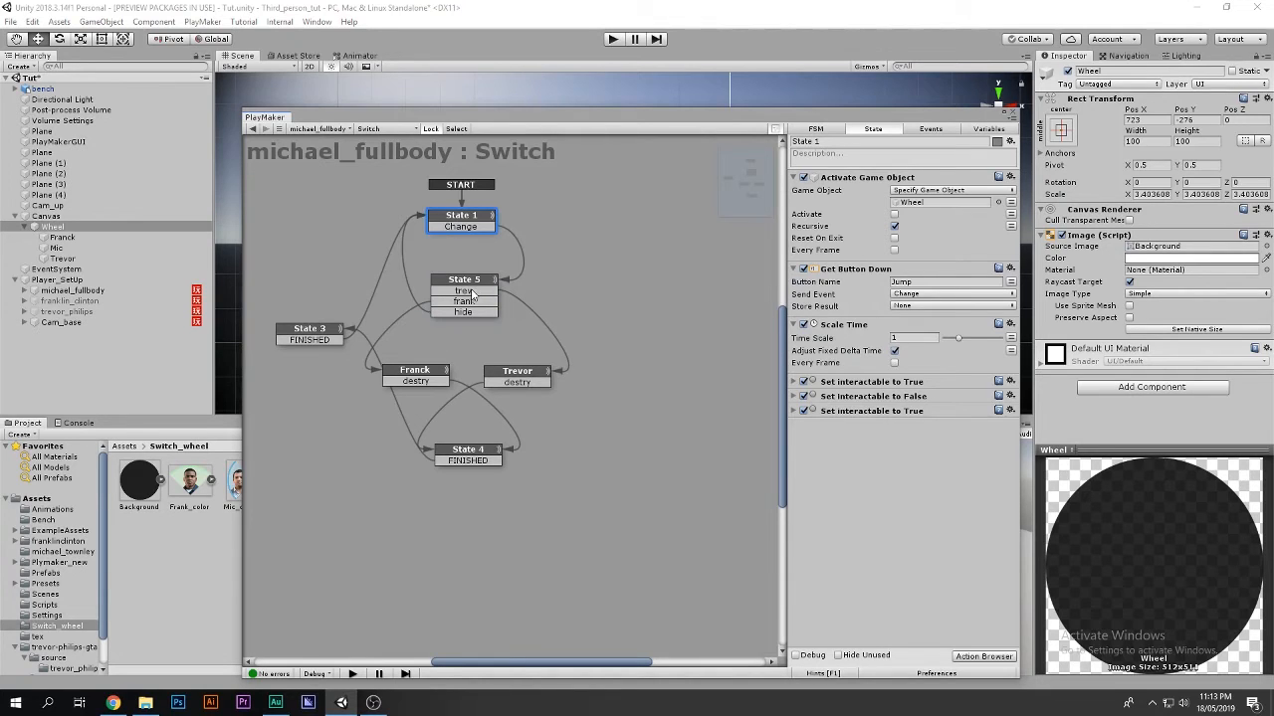
# Examine State 5's two UI Button On Click Event actions, including their target buttons and sent events
pyautogui.click(487, 303)
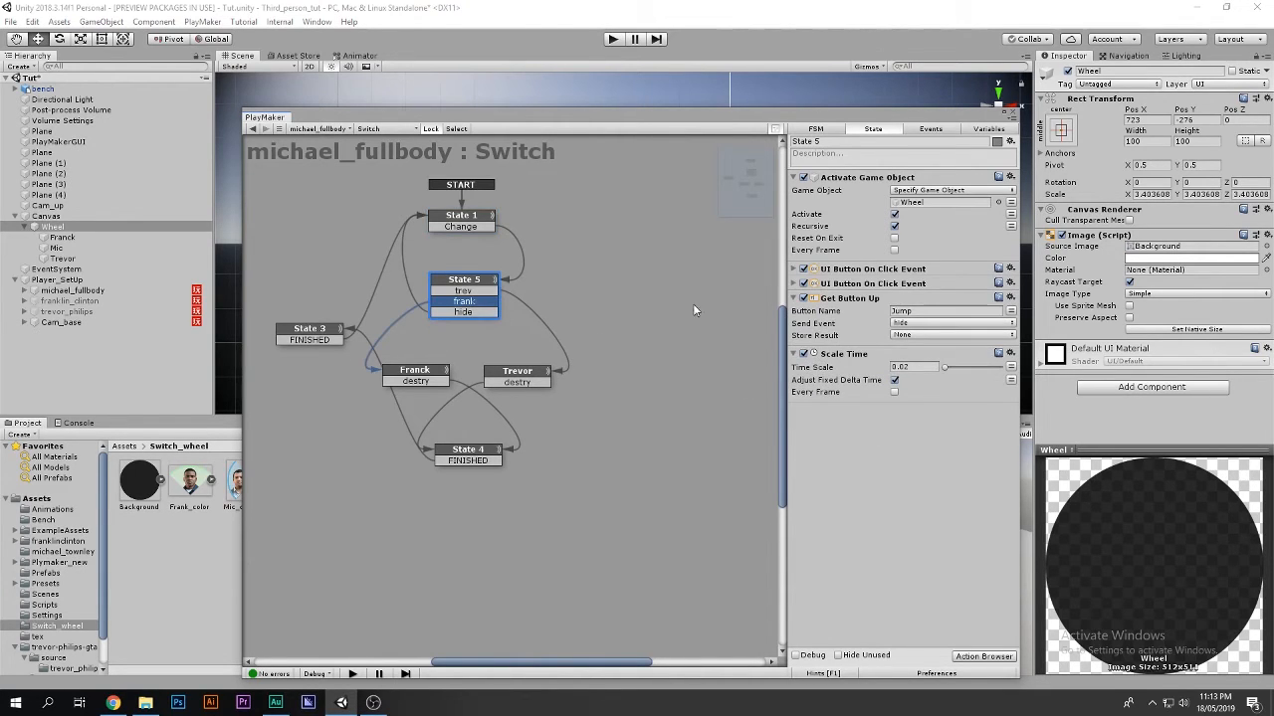
pyautogui.click(795, 270)
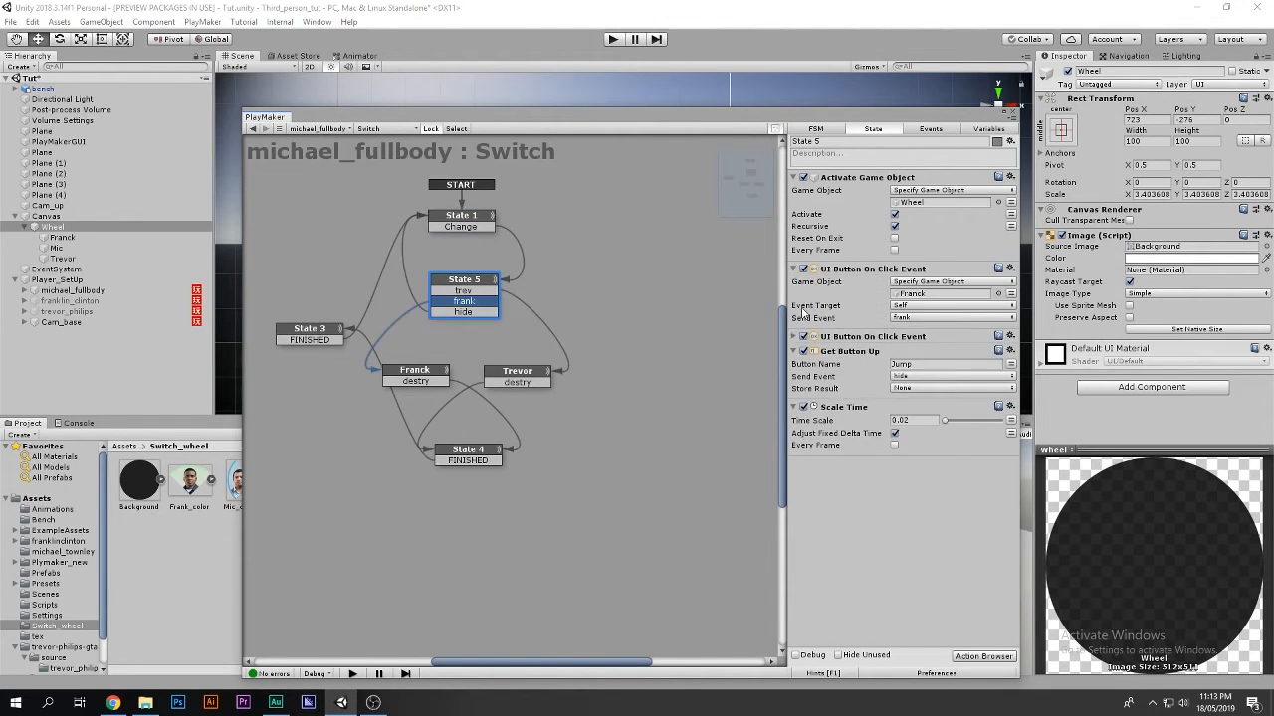
pyautogui.click(795, 337)
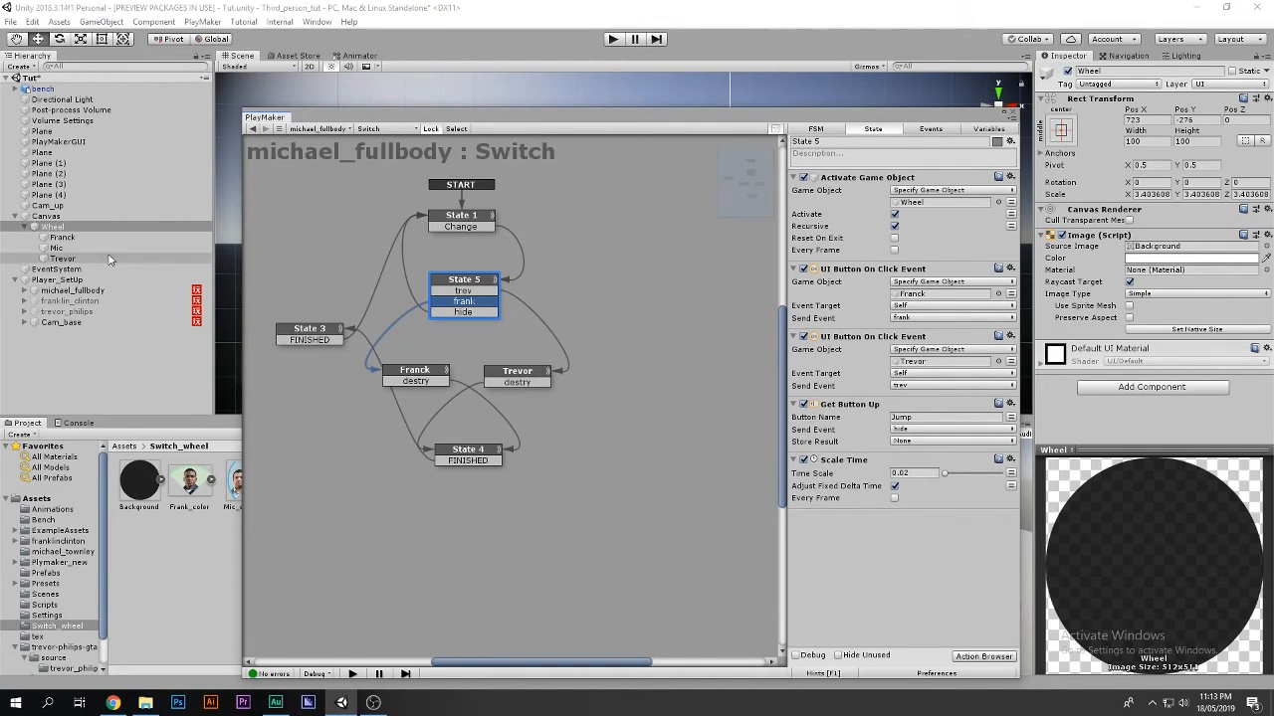
# Examine State 1's three Set Property actions controlling whether the Franck, Mic and Trevor buttons are interactable, and collapse them again
pyautogui.click(95, 290)
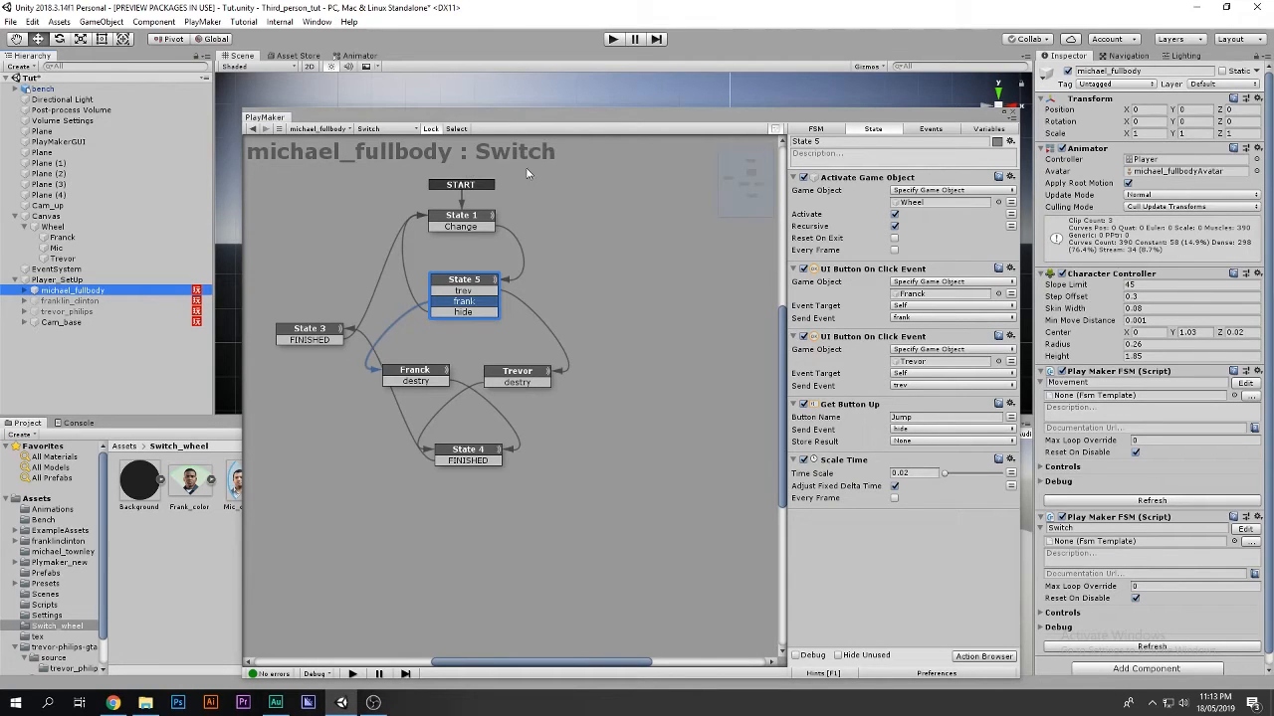
pyautogui.click(466, 228)
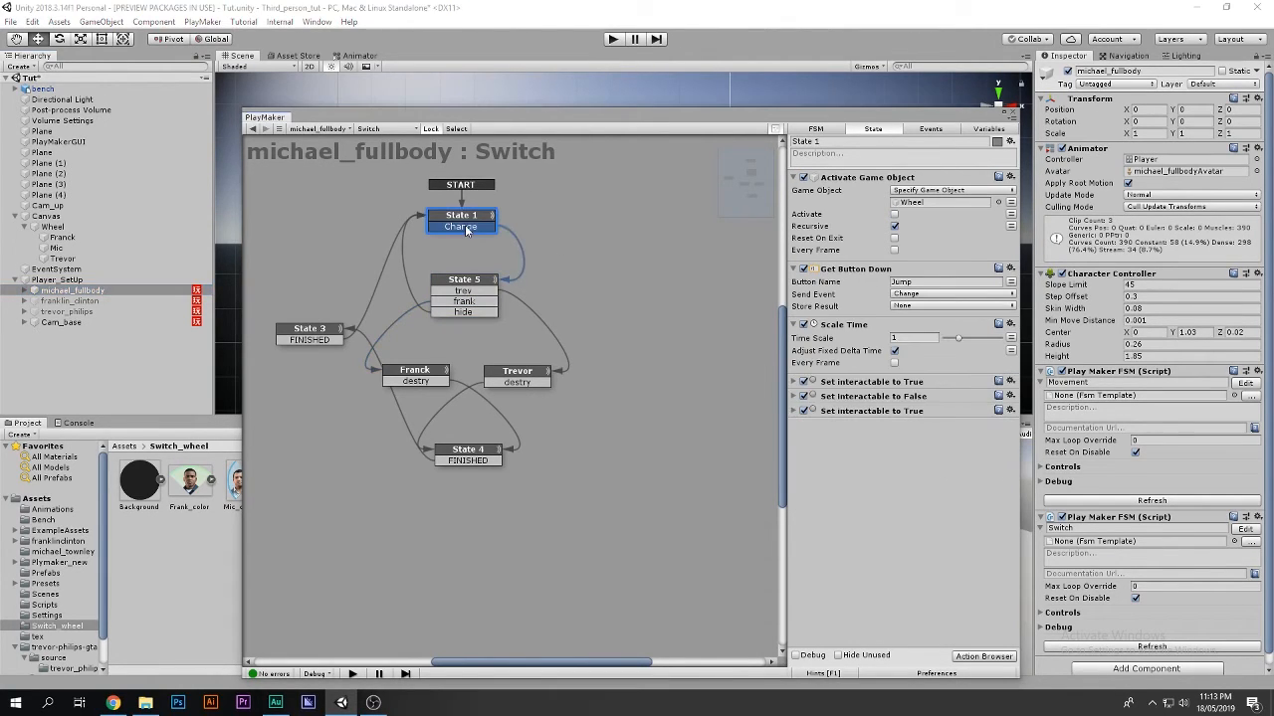
pyautogui.click(795, 383)
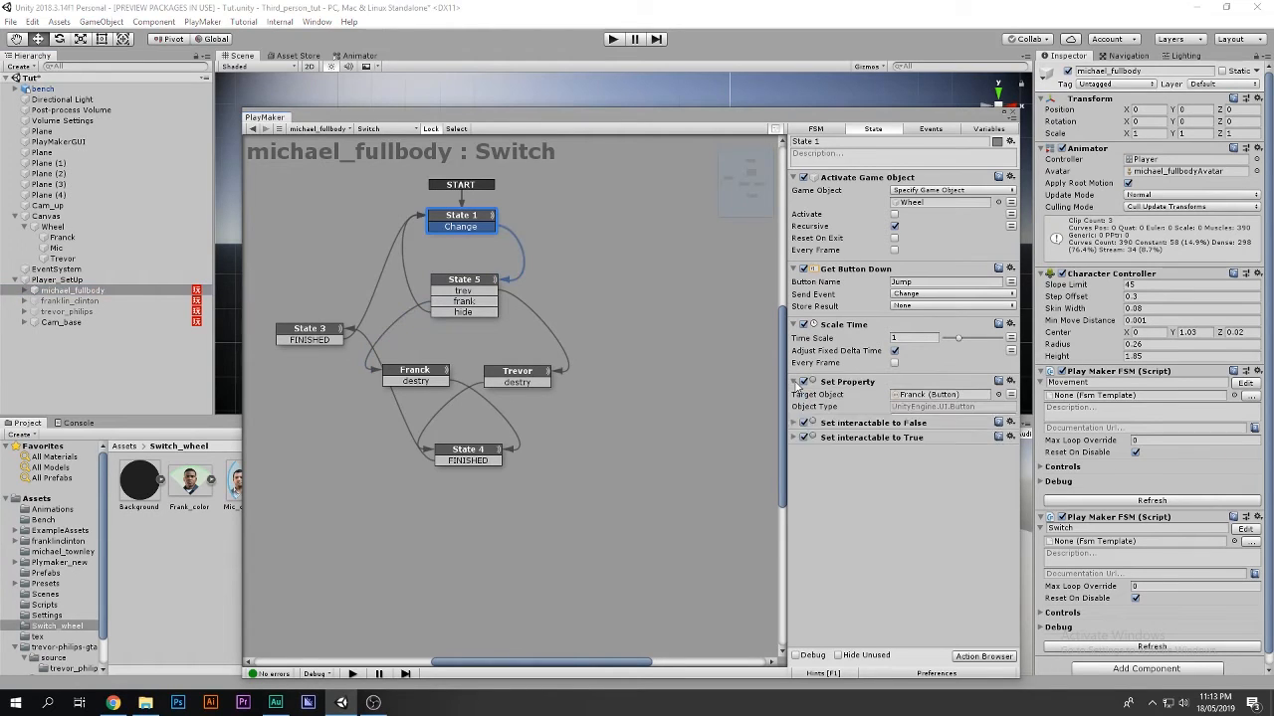
pyautogui.click(795, 464)
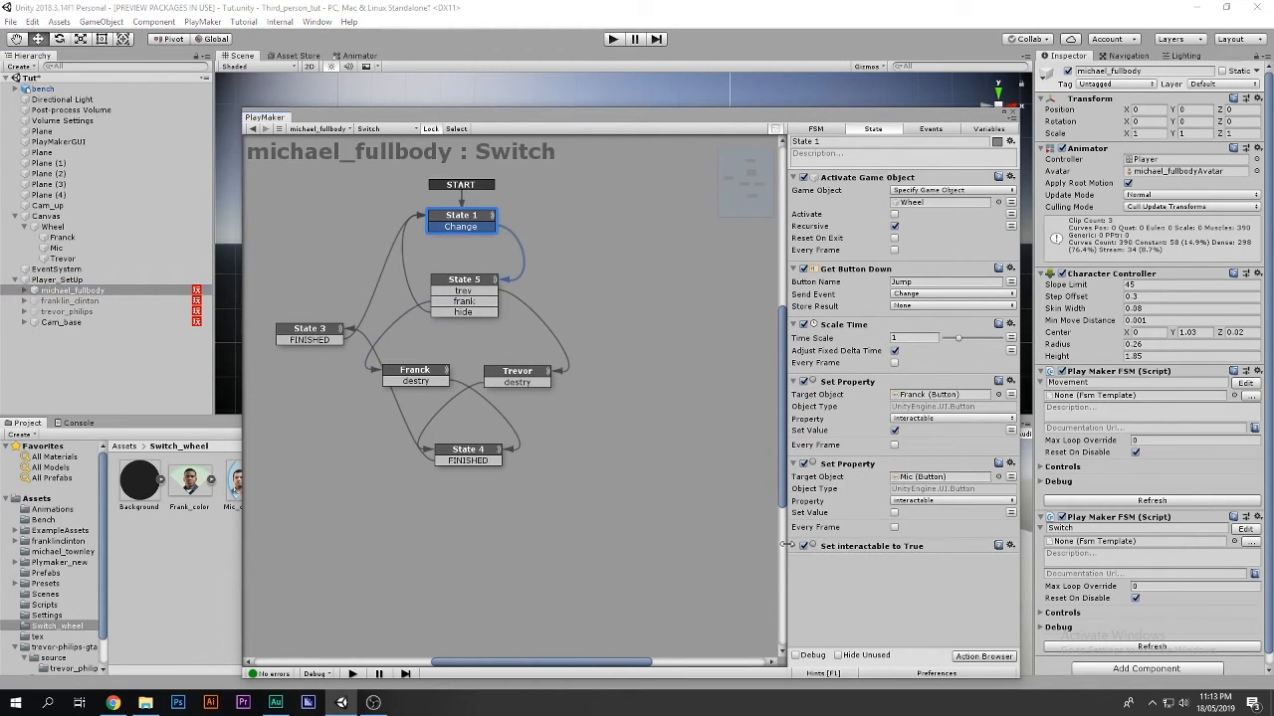
pyautogui.click(794, 546)
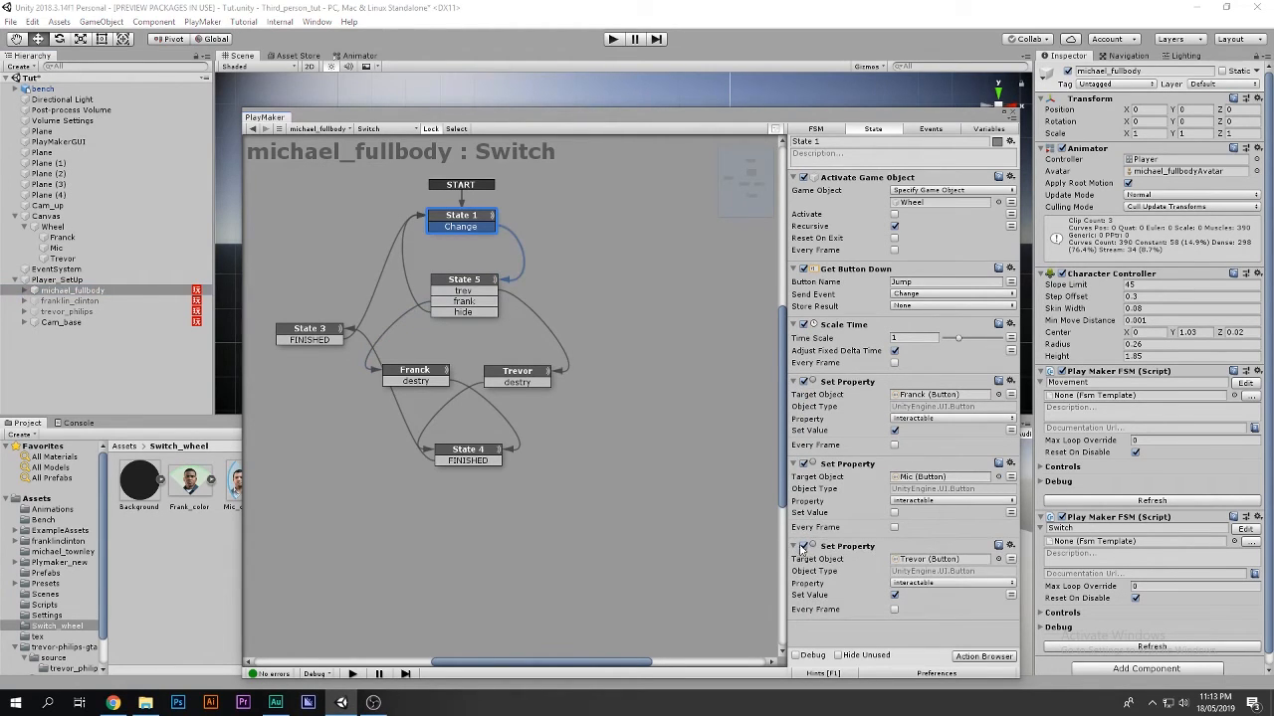
pyautogui.click(796, 382)
pyautogui.click(796, 396)
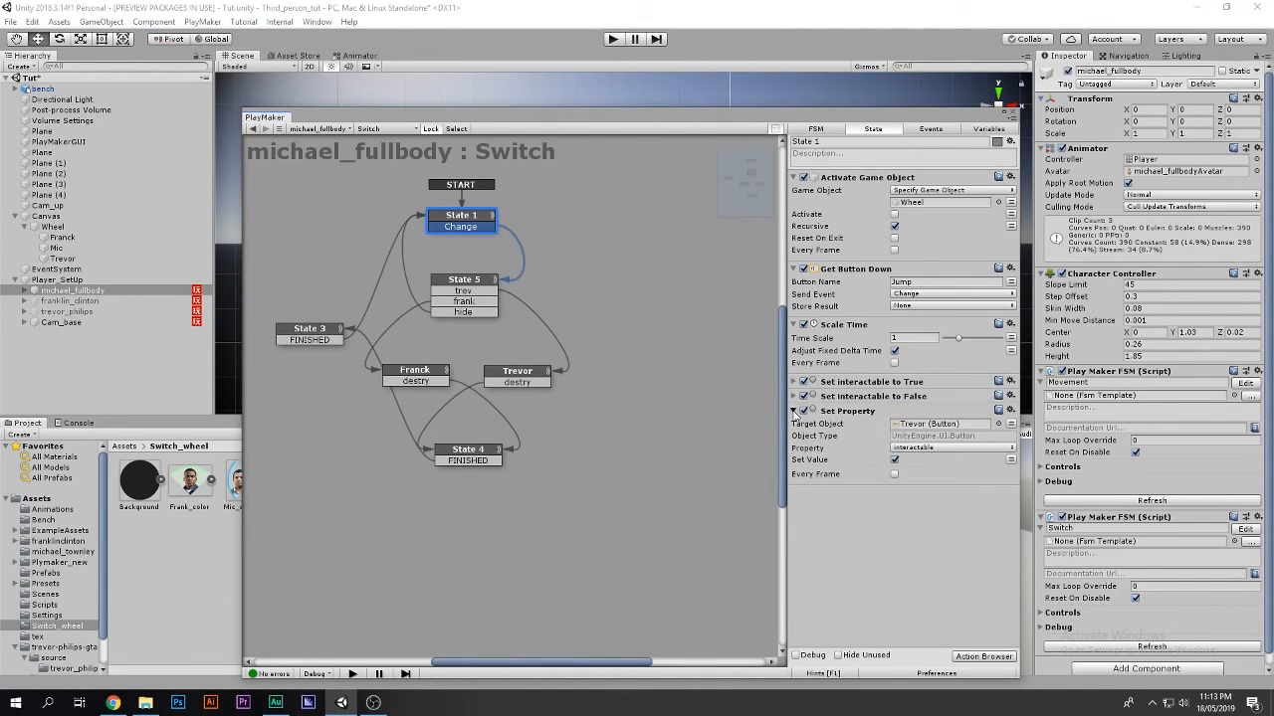
pyautogui.click(797, 411)
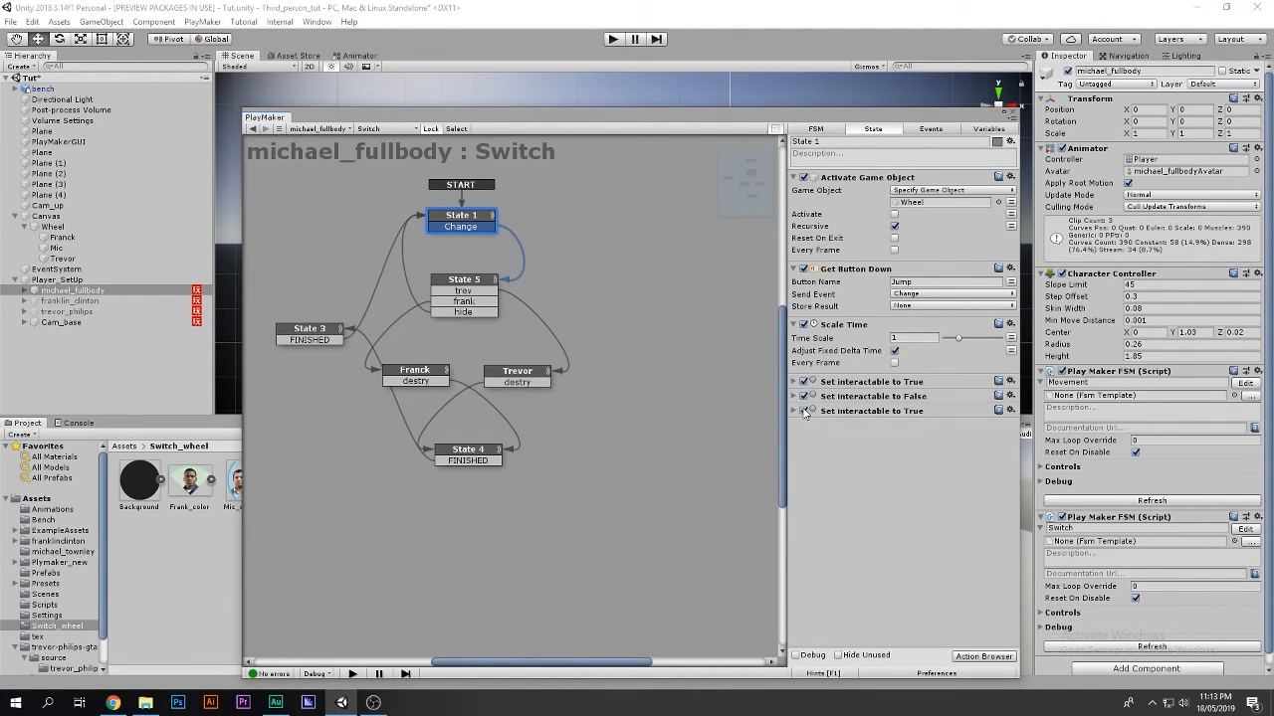
# Add a Set Property action for the Franck button to State 1, with the interactable property set to true
pyautogui.click(59, 238)
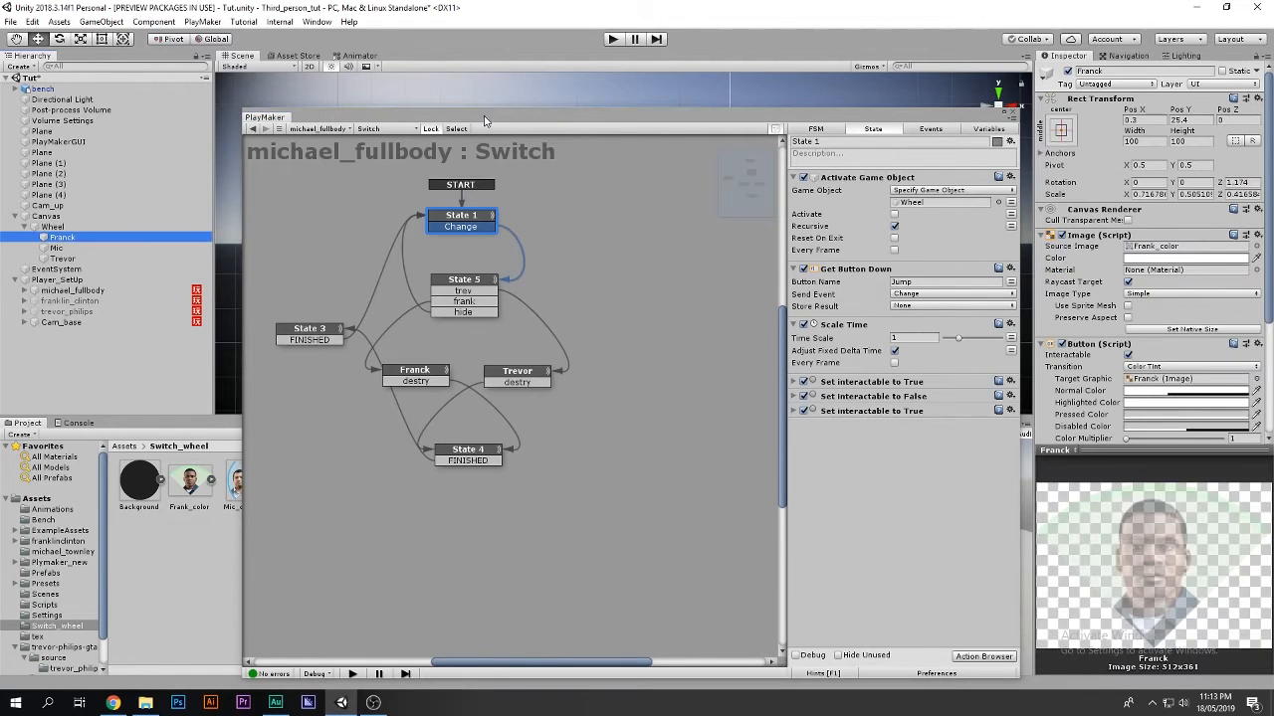
pyautogui.moveTo(484, 121); pyautogui.dragTo(459, 456)
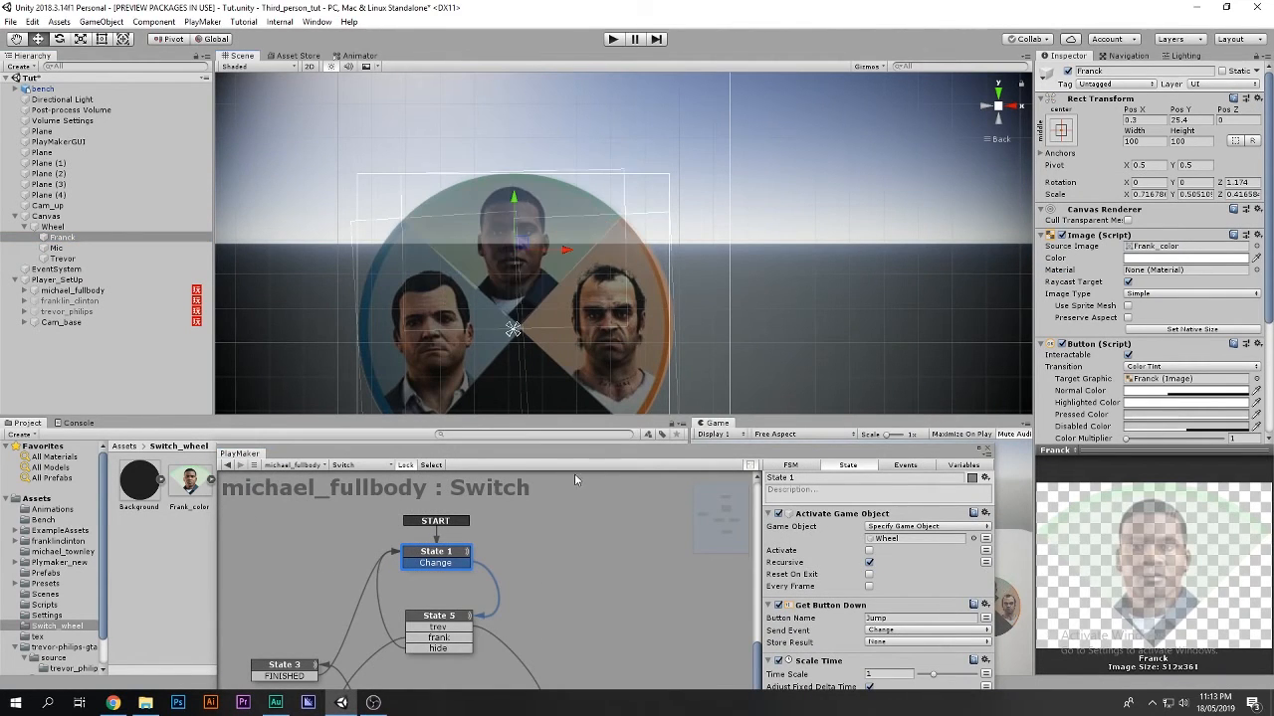
pyautogui.moveTo(559, 452); pyautogui.dragTo(613, 25)
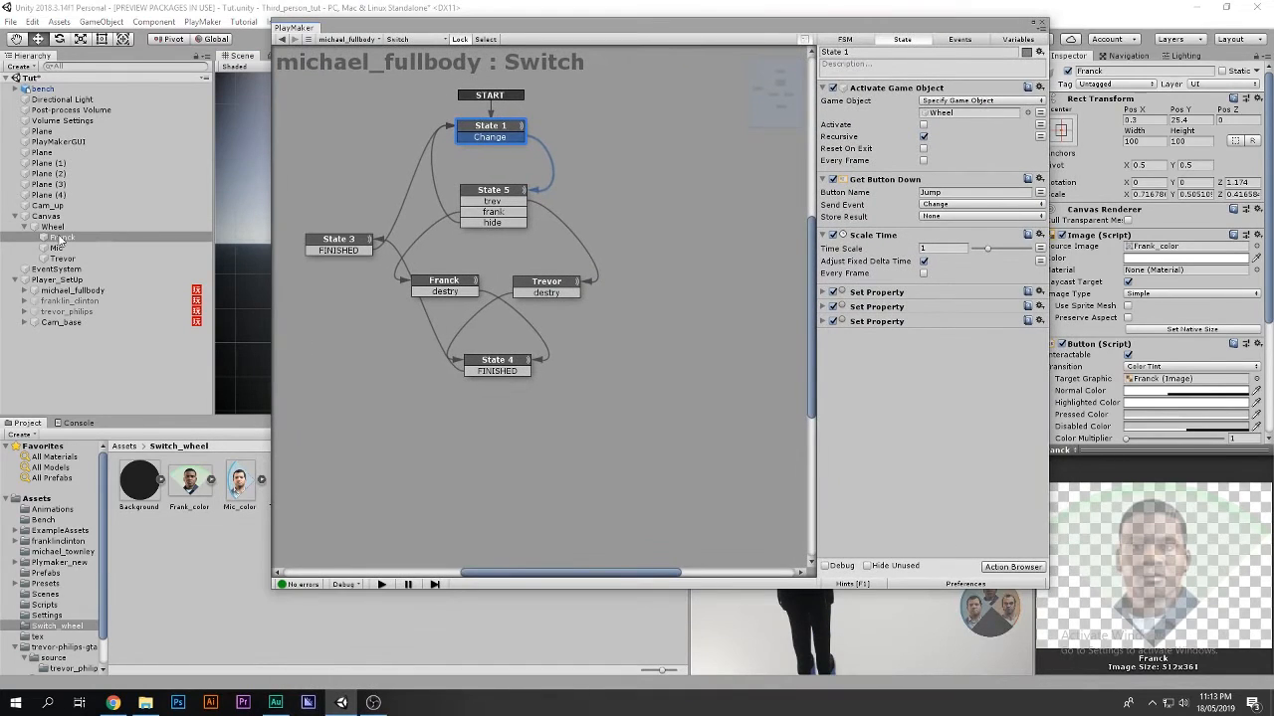
pyautogui.moveTo(62, 239); pyautogui.dragTo(955, 419)
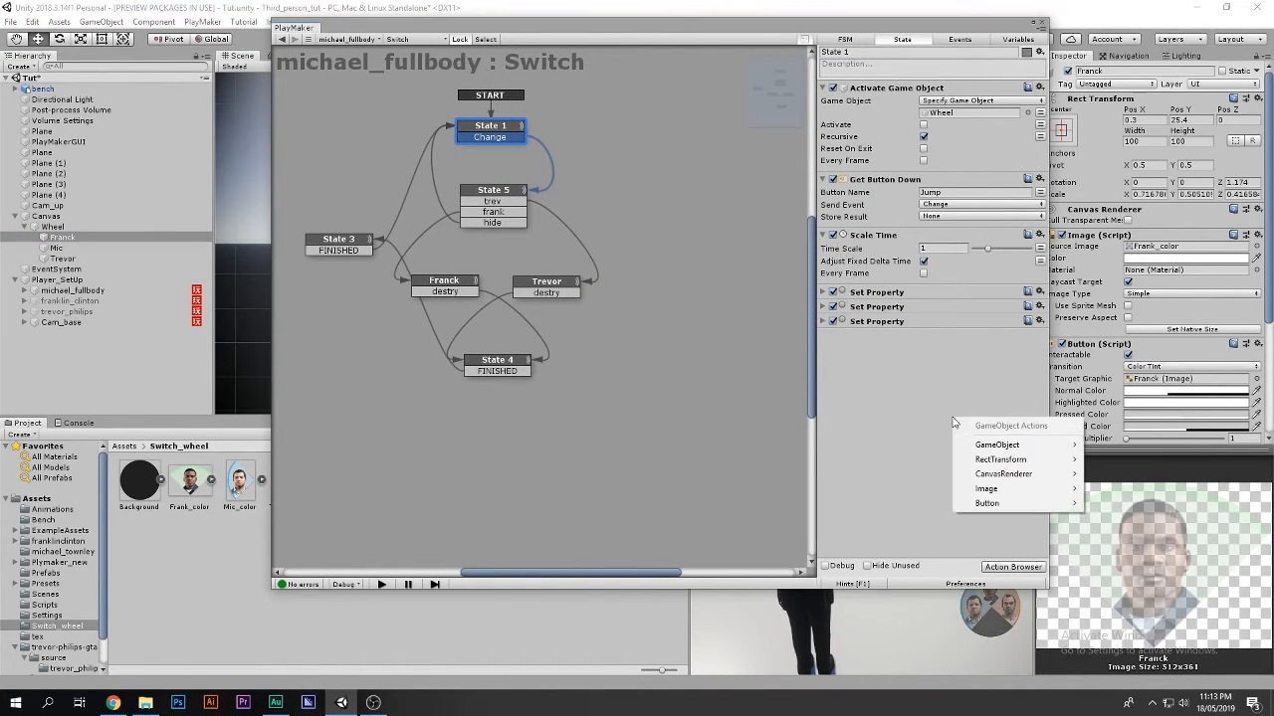
pyautogui.moveTo(1040, 504)
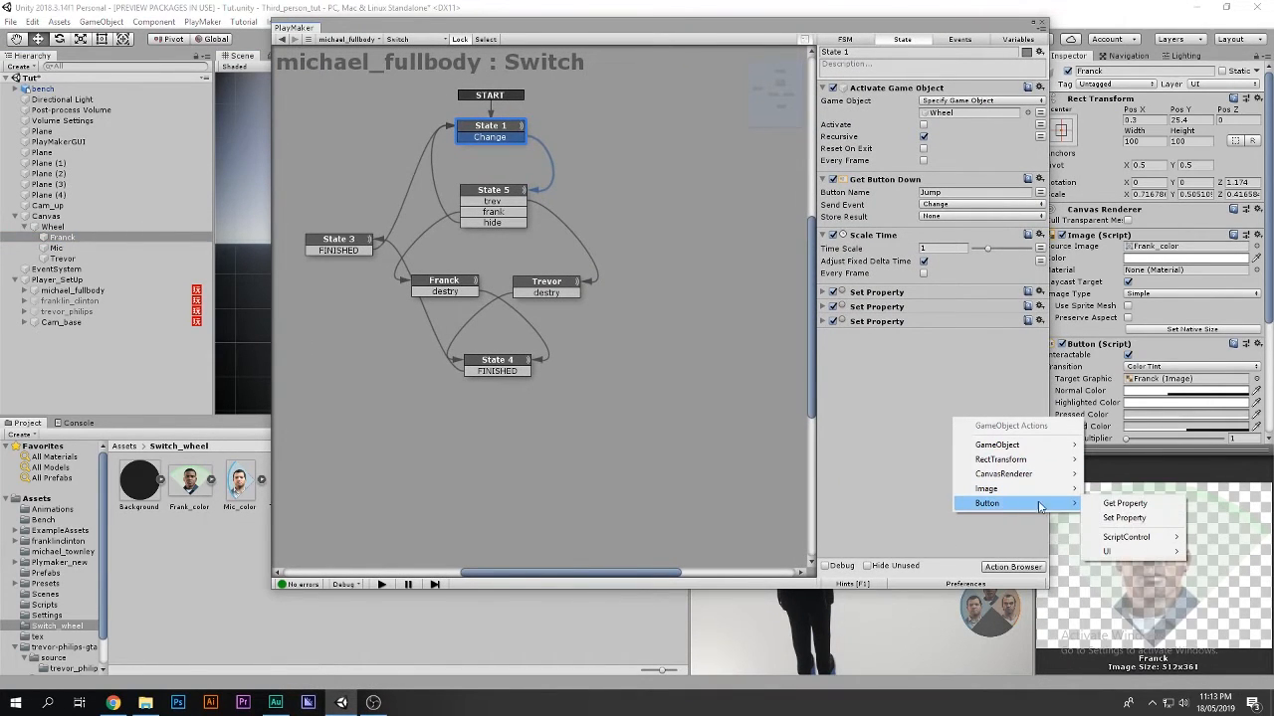
pyautogui.click(1124, 517)
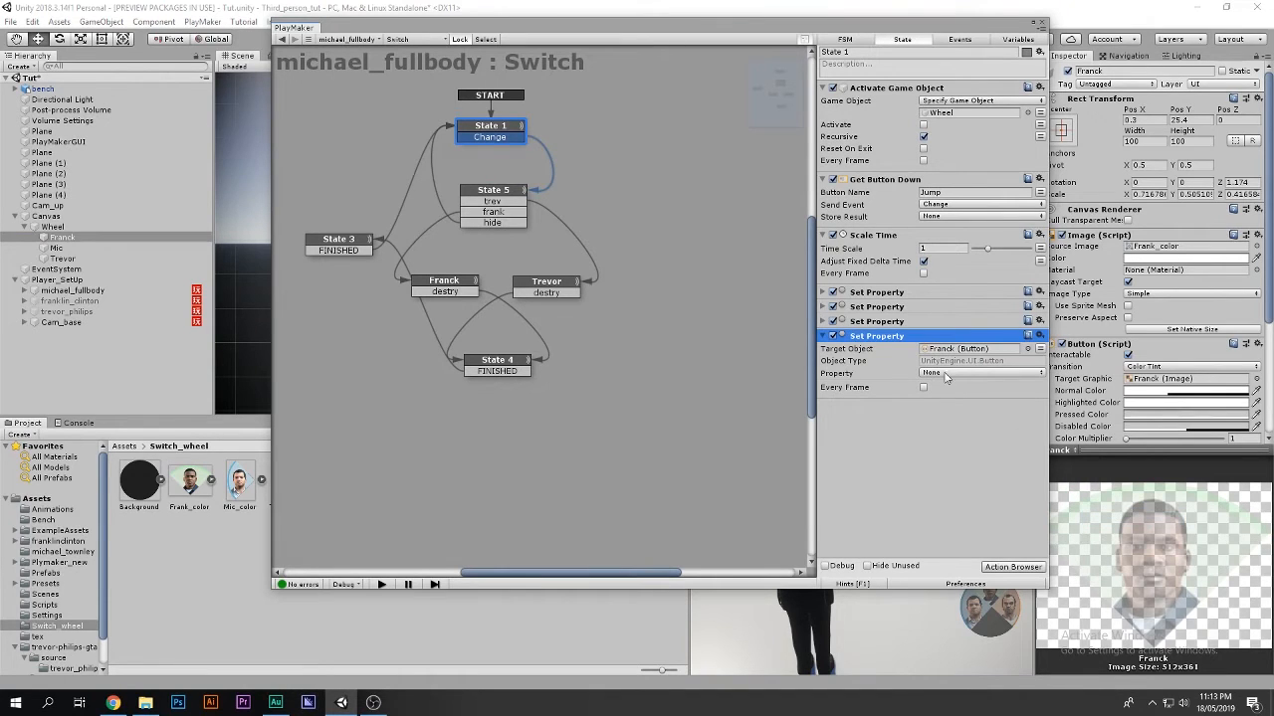
pyautogui.click(945, 374)
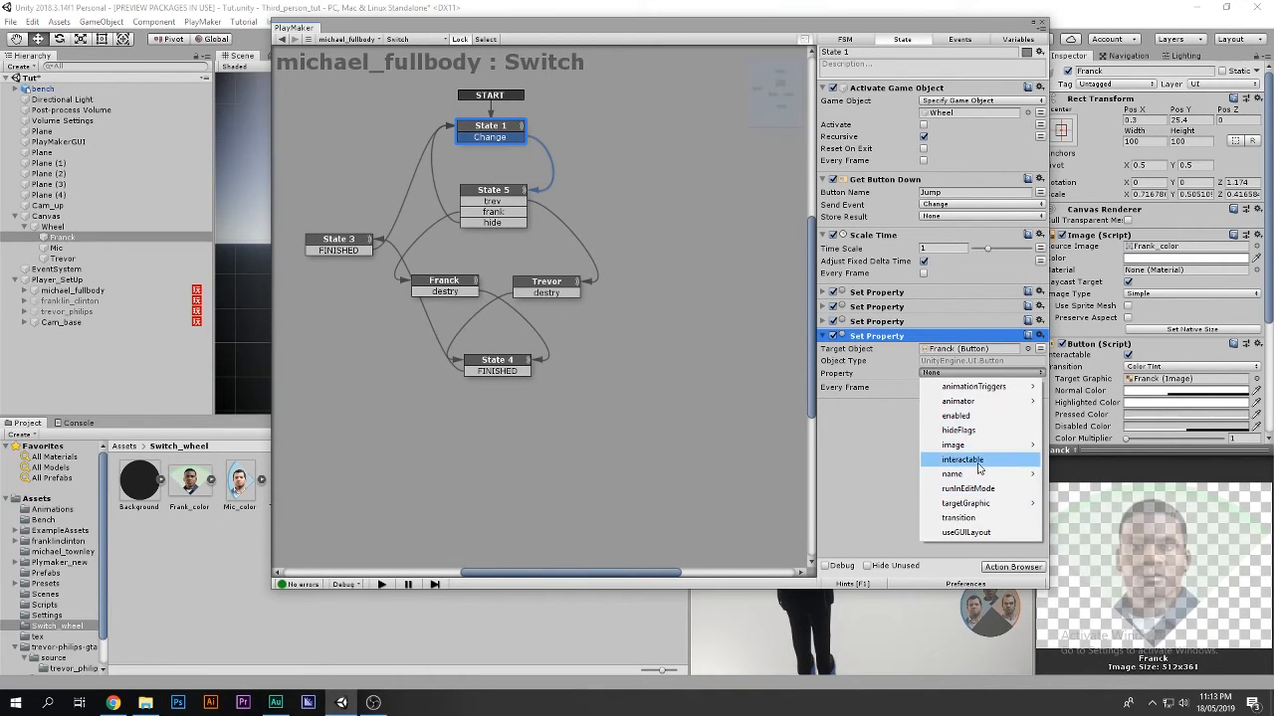
pyautogui.click(961, 460)
pyautogui.click(923, 385)
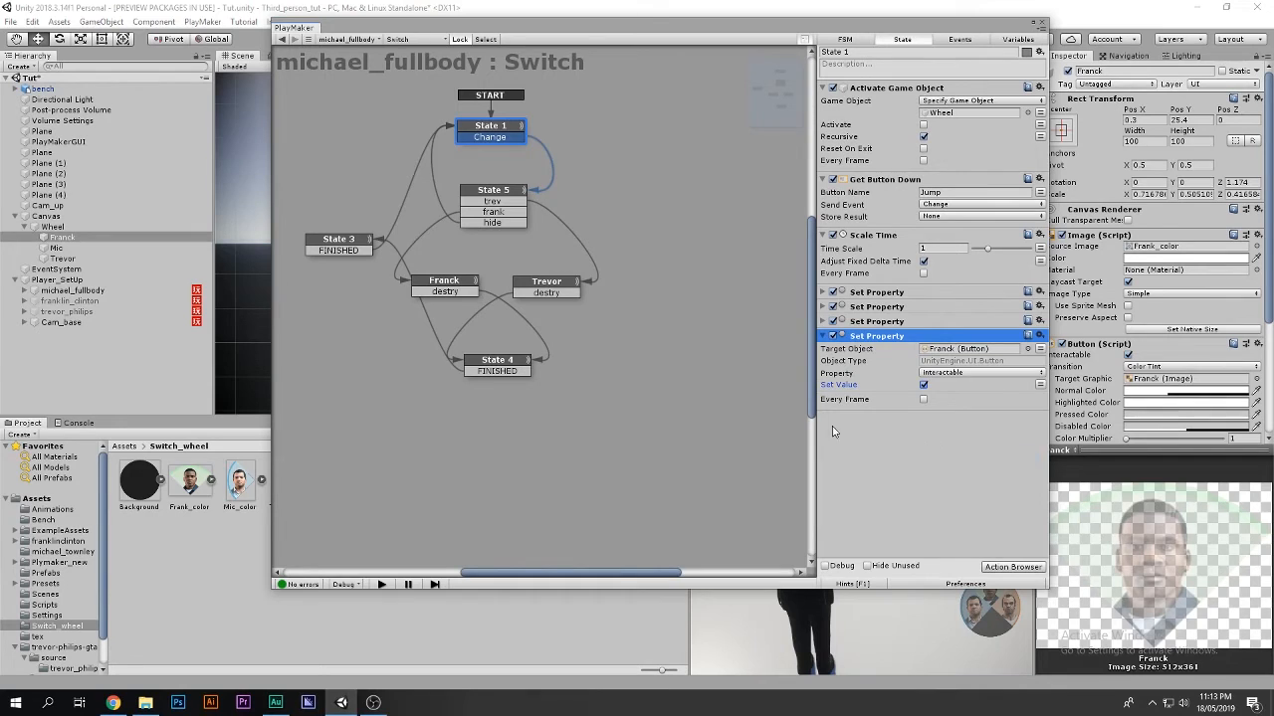
# Add a Set Property action for the Mic button to State 1, targeting its interactable property with the value set to false
pyautogui.click(60, 249)
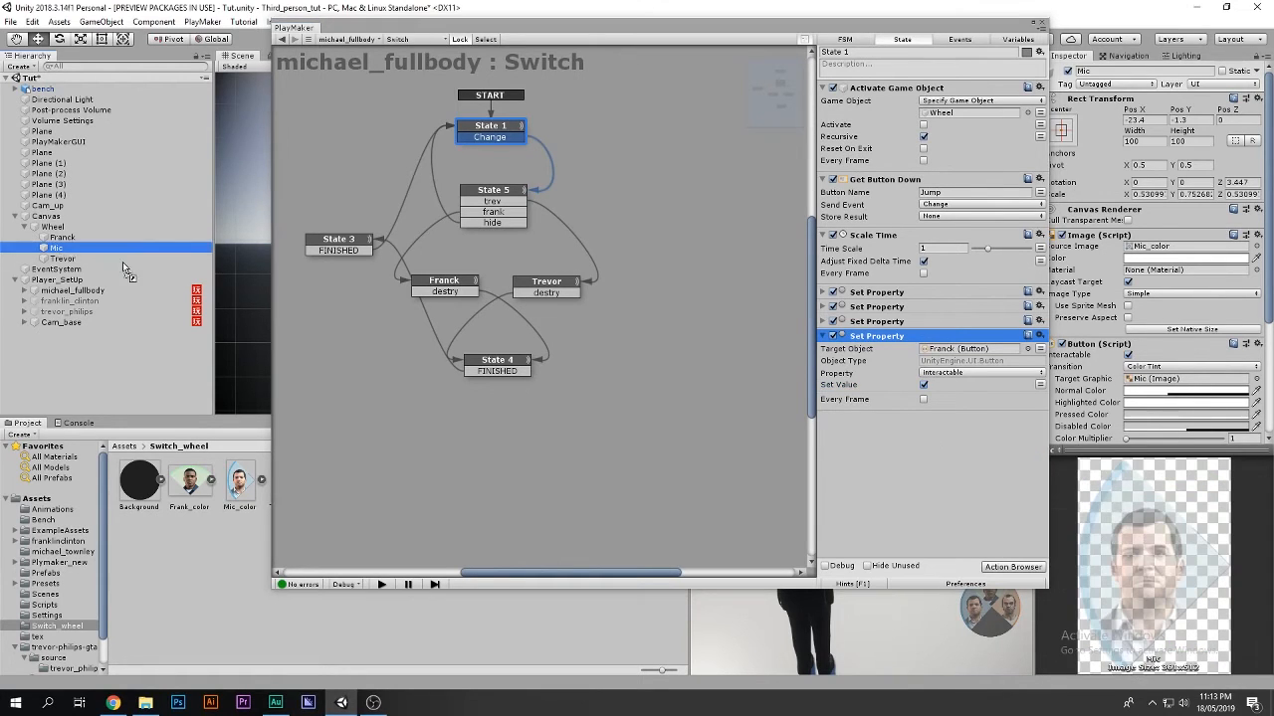
pyautogui.moveTo(127, 270); pyautogui.dragTo(944, 488)
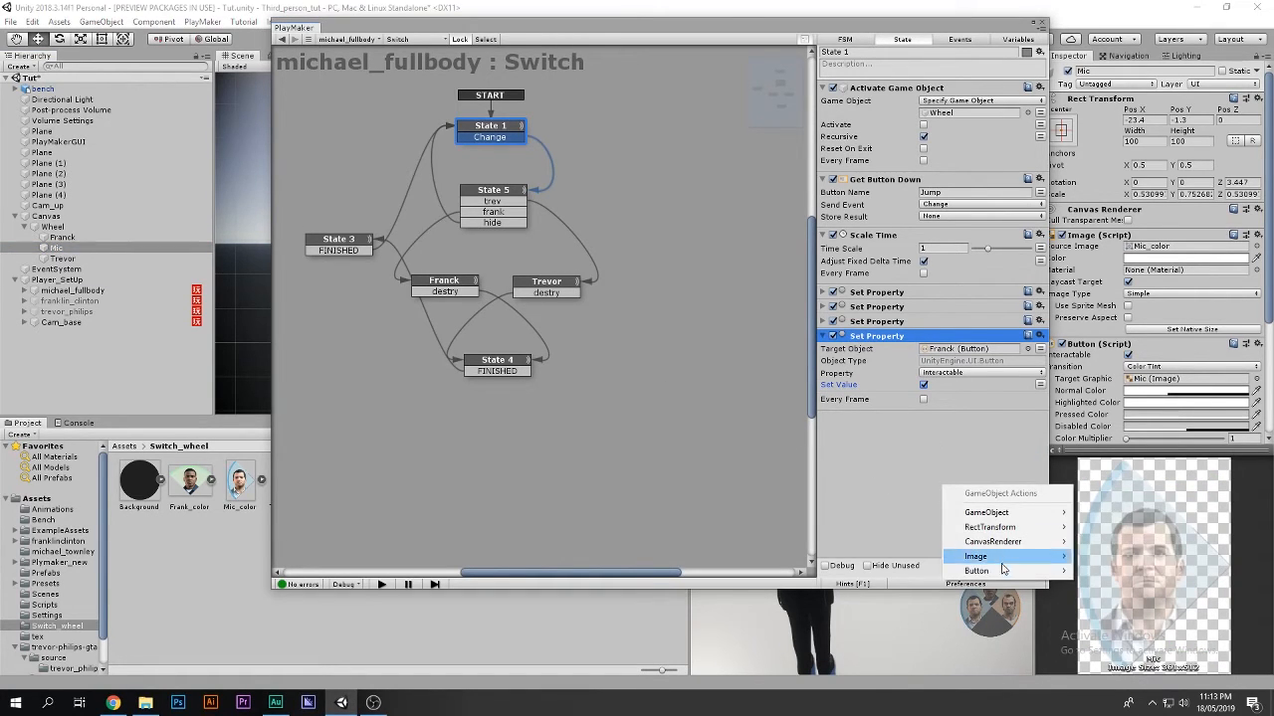
pyautogui.moveTo(1003, 570)
pyautogui.click(1115, 589)
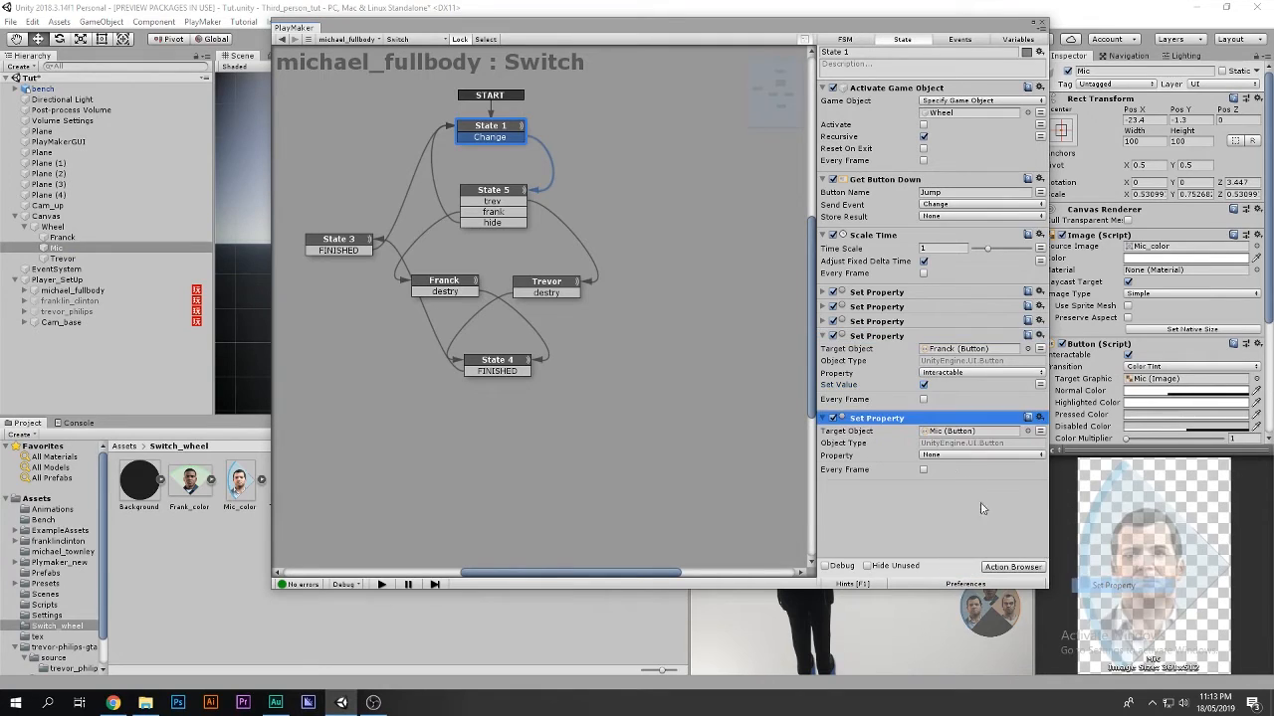
pyautogui.click(953, 453)
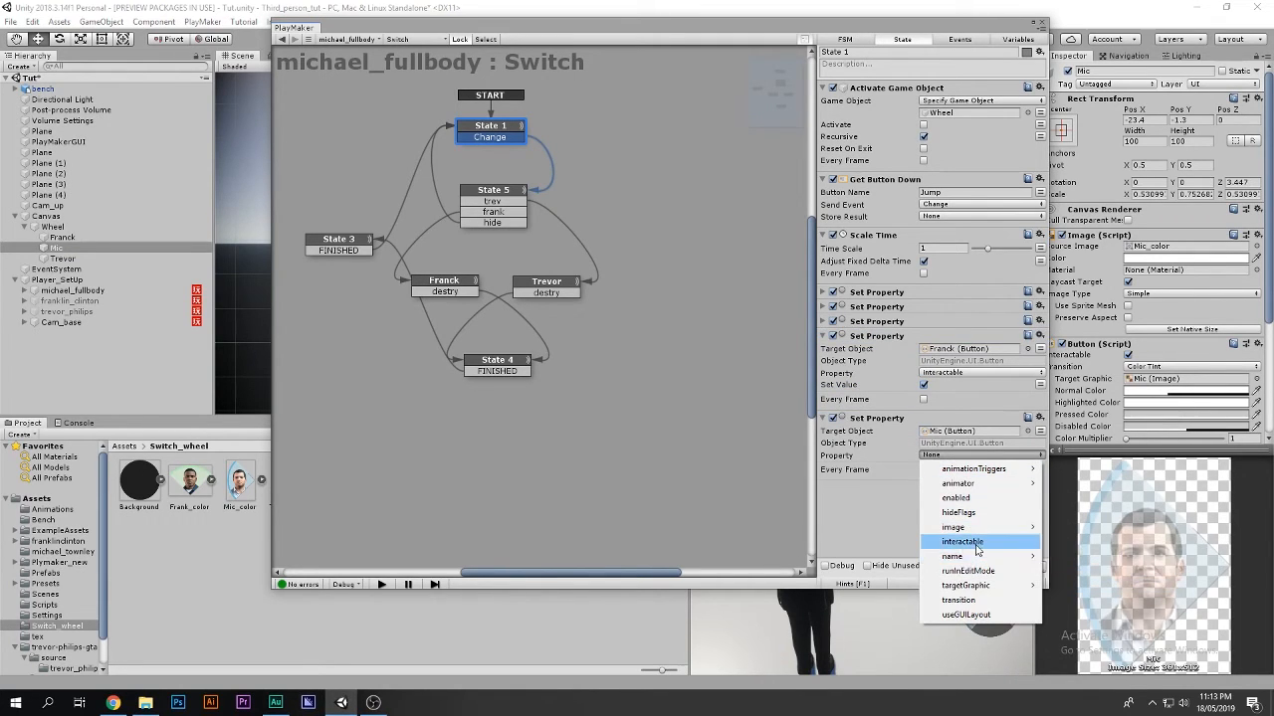
pyautogui.click(964, 542)
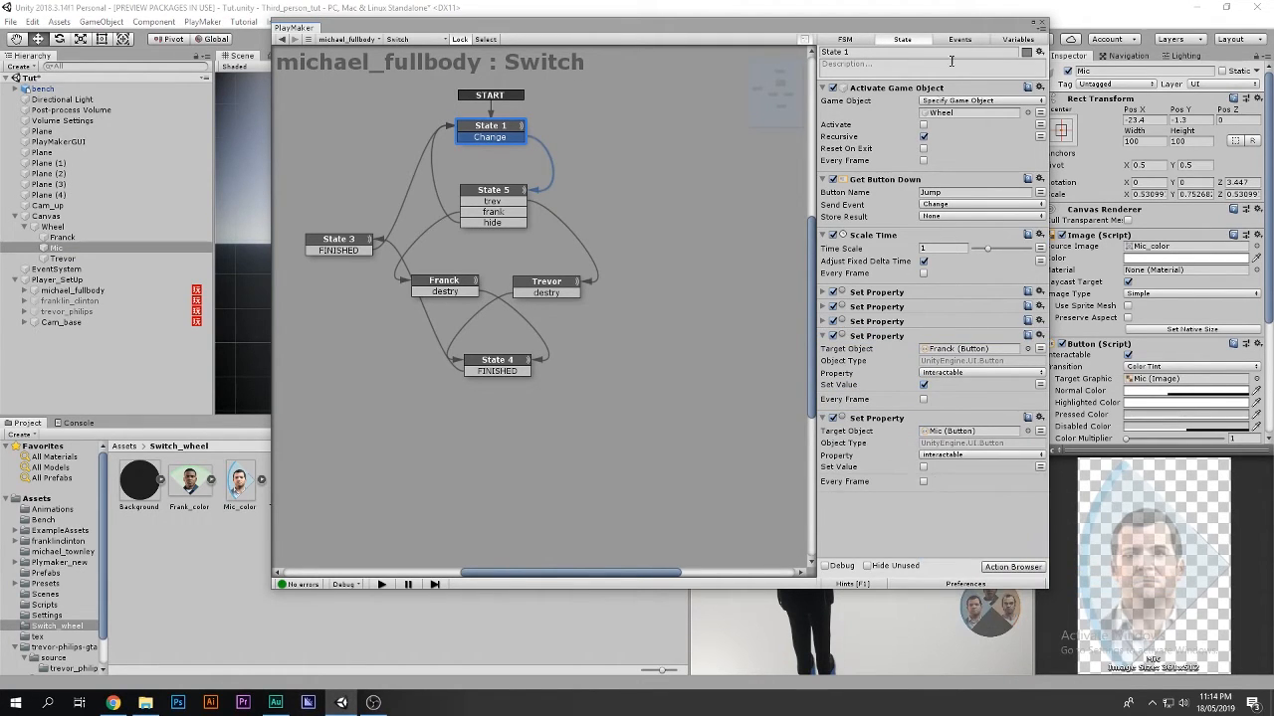
# Delete the two extra Set Property actions for the Franck and Mic buttons from State 1 and close the PlayMaker editor
pyautogui.moveTo(957, 27); pyautogui.dragTo(975, 291)
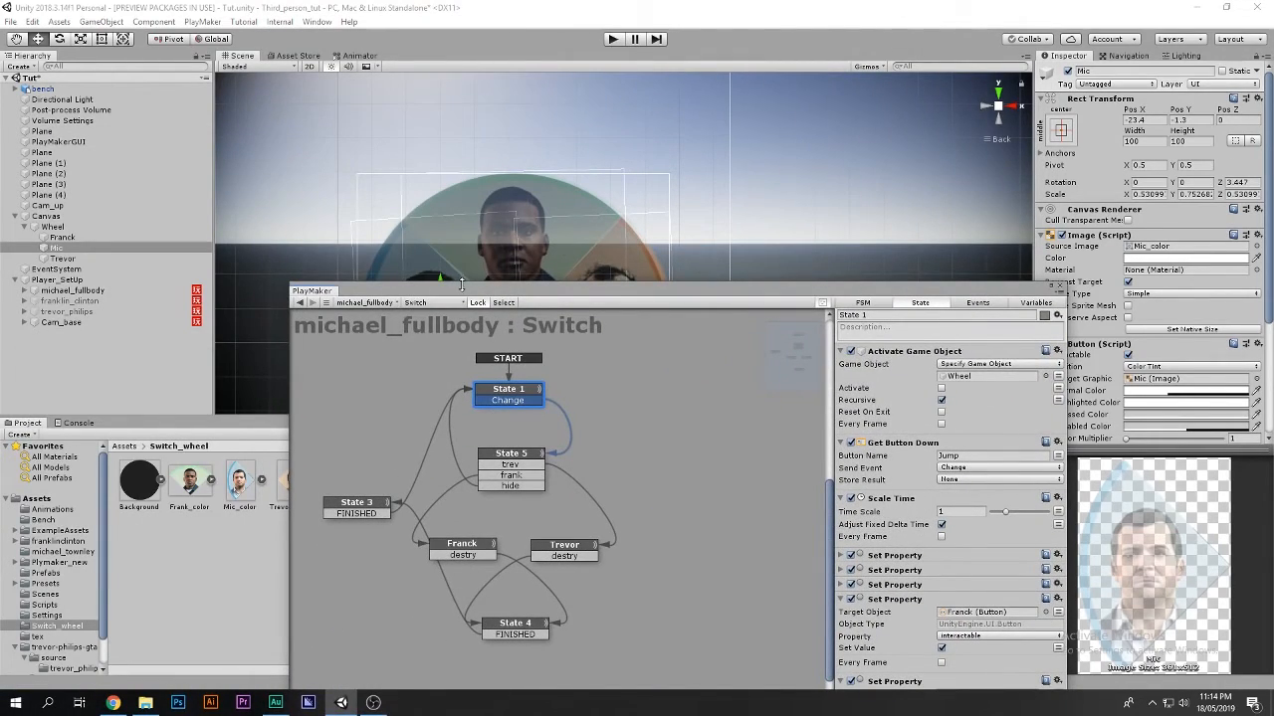
pyautogui.moveTo(468, 290); pyautogui.dragTo(393, 40)
pyautogui.click(816, 431)
pyautogui.click(822, 349)
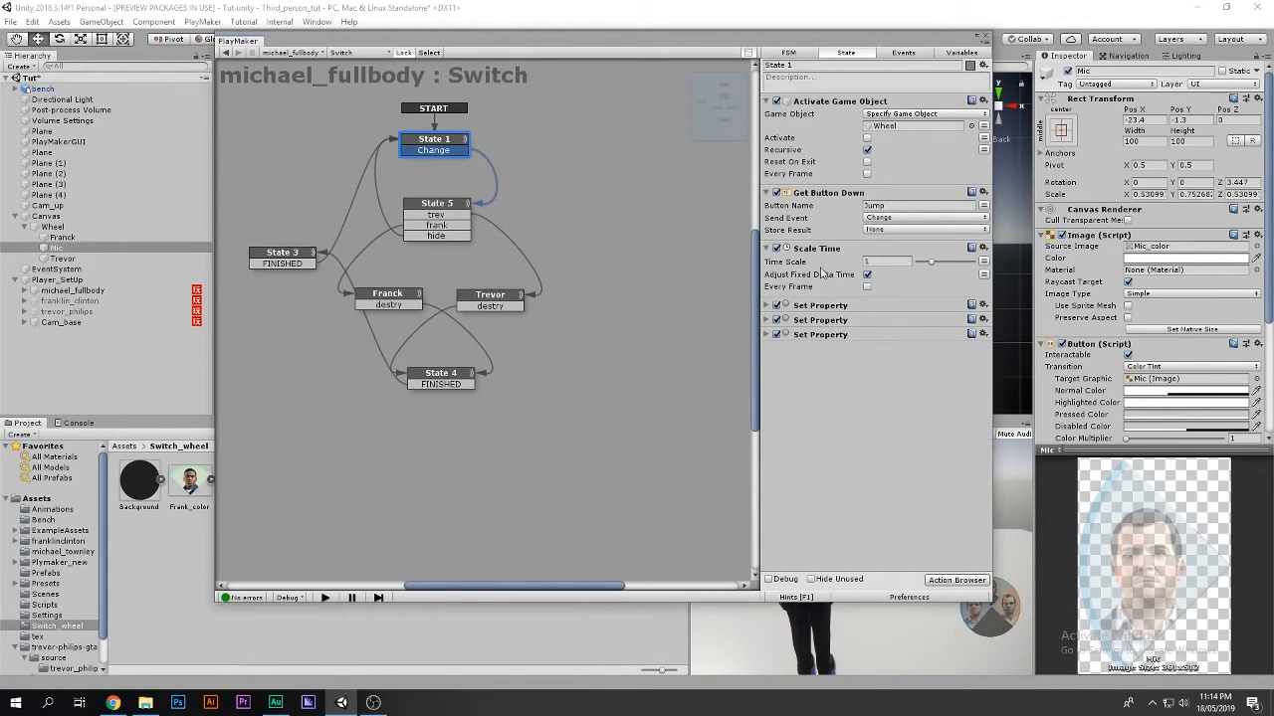
pyautogui.click(985, 36)
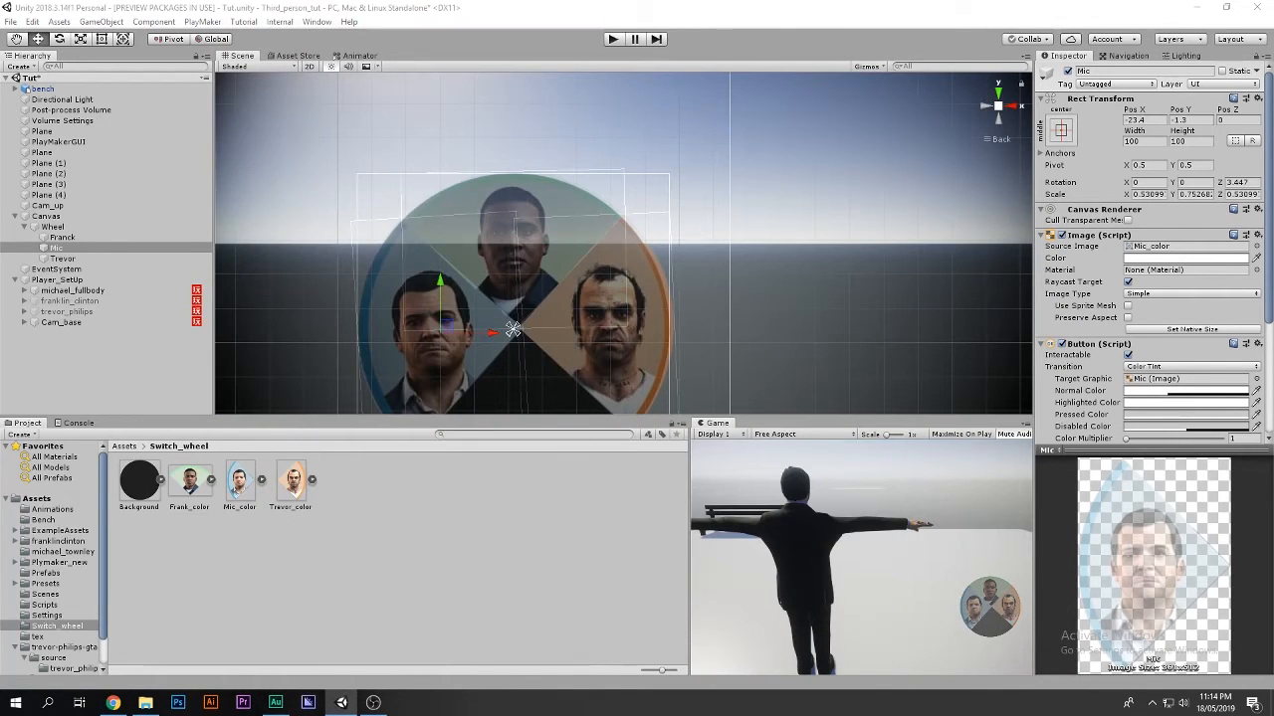
# Run the game and inspect the interactable settings of the Franck and Mic buttons
pyautogui.click(610, 41)
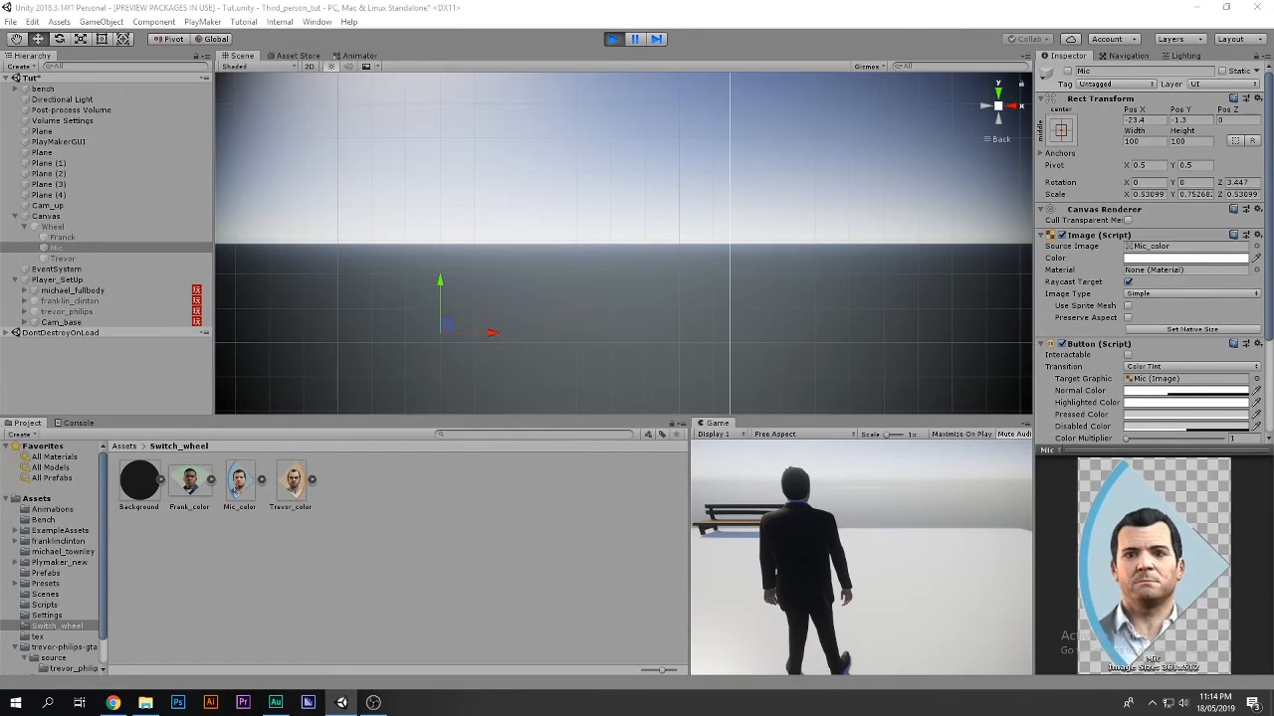
pyautogui.click(121, 239)
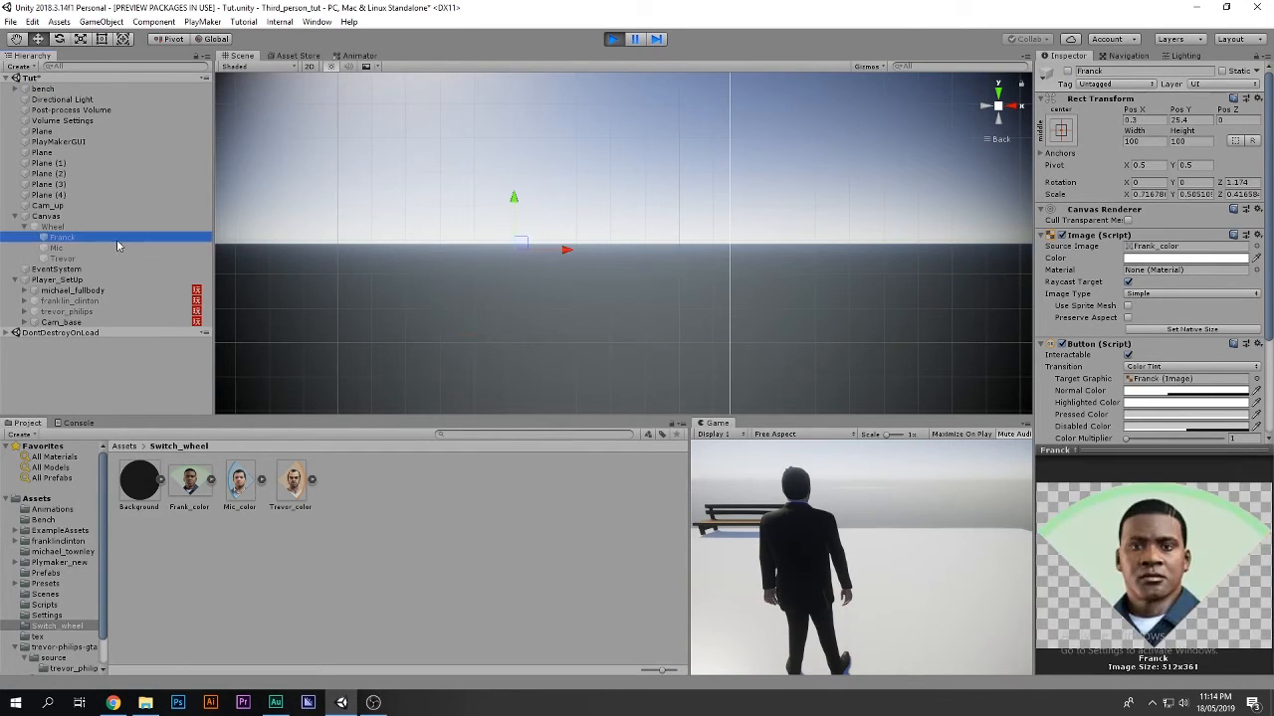
pyautogui.press('x')
pyautogui.click(120, 248)
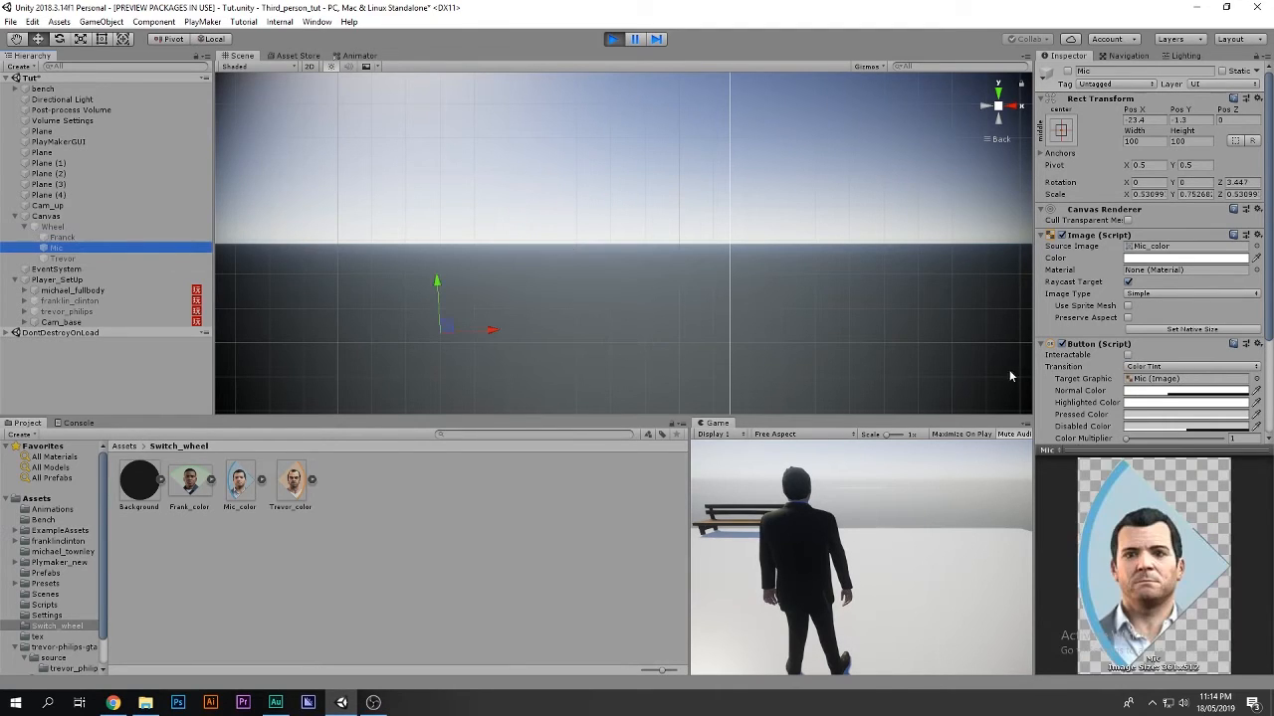
# Make the Mic button interactable in the running game, display the wheel to try it, and turn interactable off again
pyautogui.click(1127, 356)
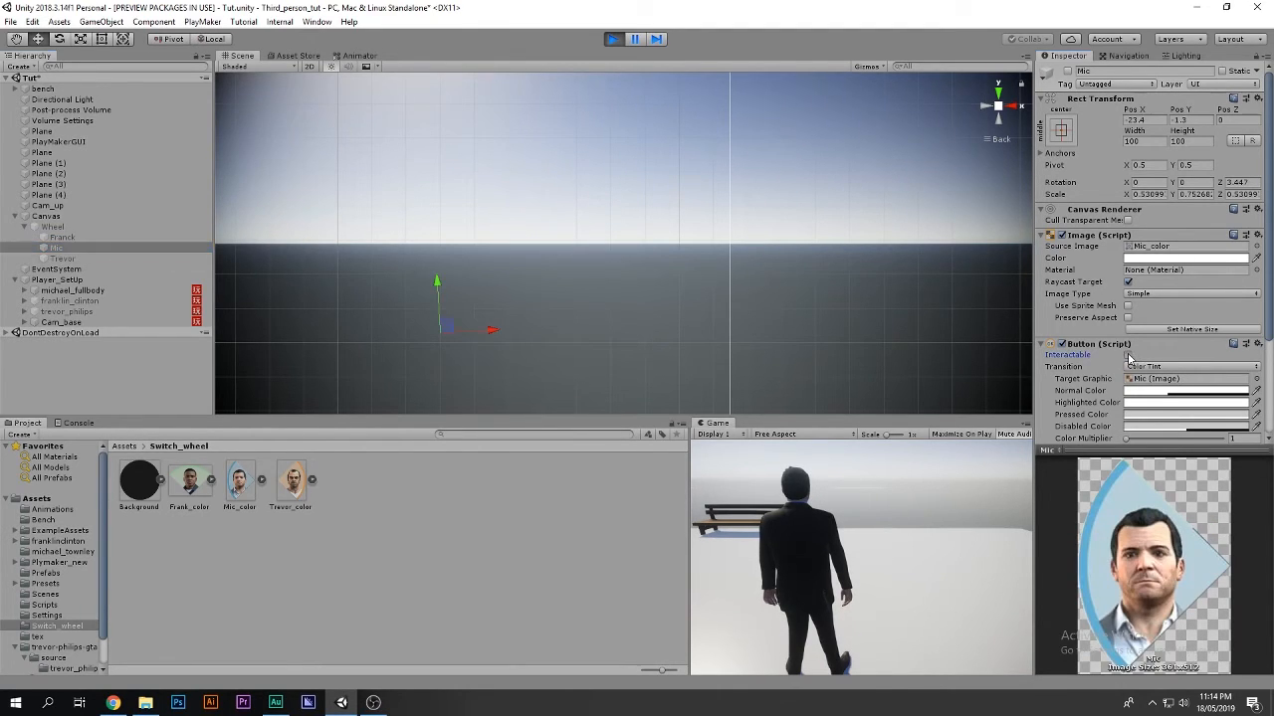
pyautogui.click(996, 480)
pyautogui.press('x')
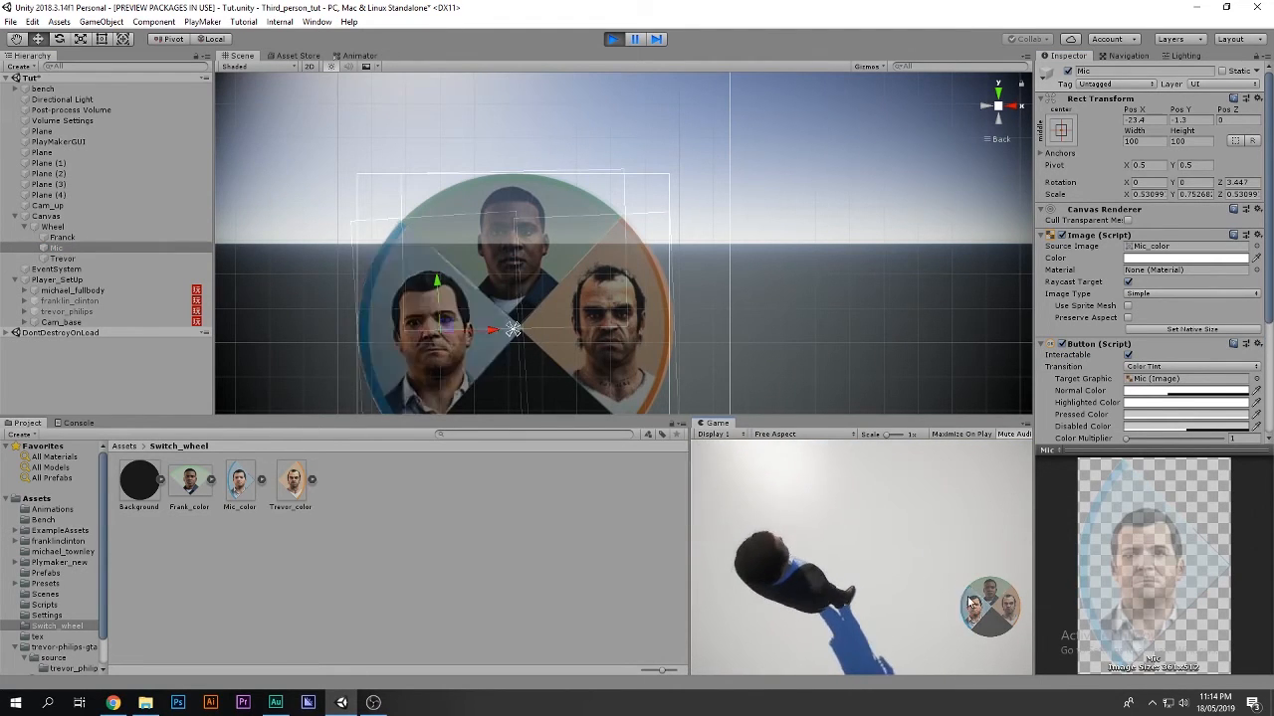
pyautogui.click(1128, 356)
pyautogui.press('x')
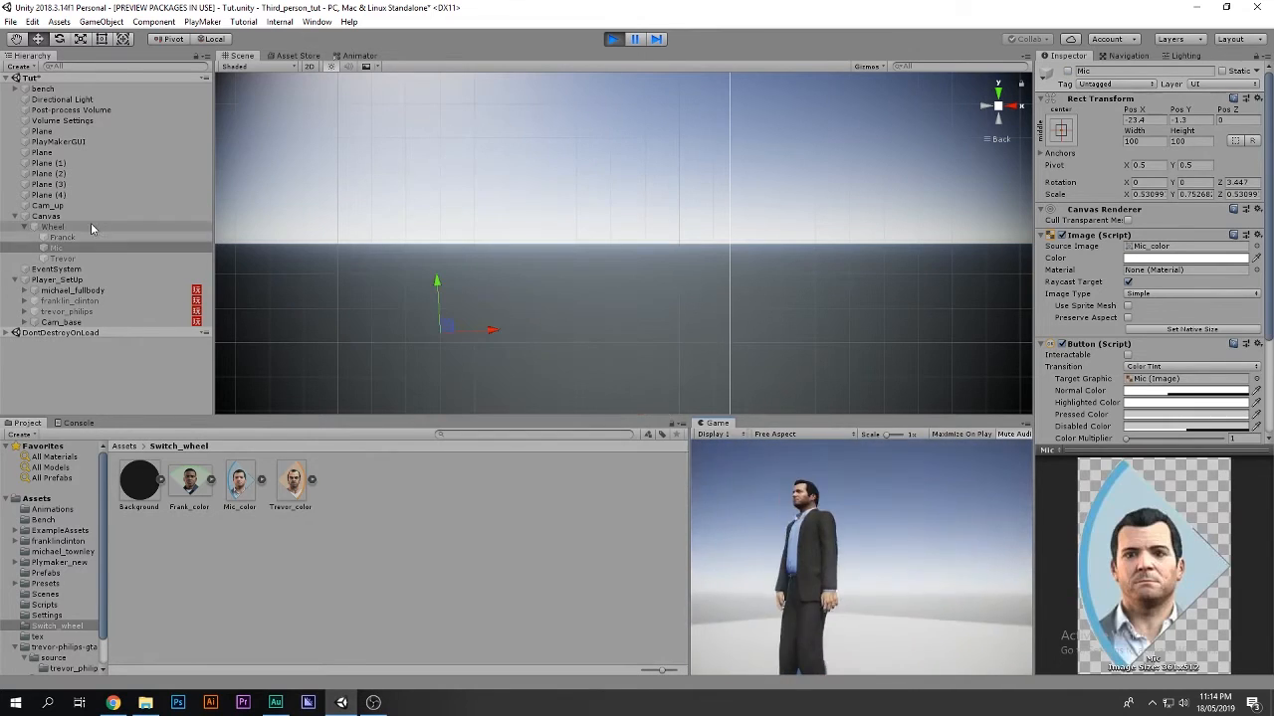
# Toggle the Franck button's interactable setting in the running game, return to the game view, and stop play mode
pyautogui.click(100, 238)
pyautogui.click(1128, 356)
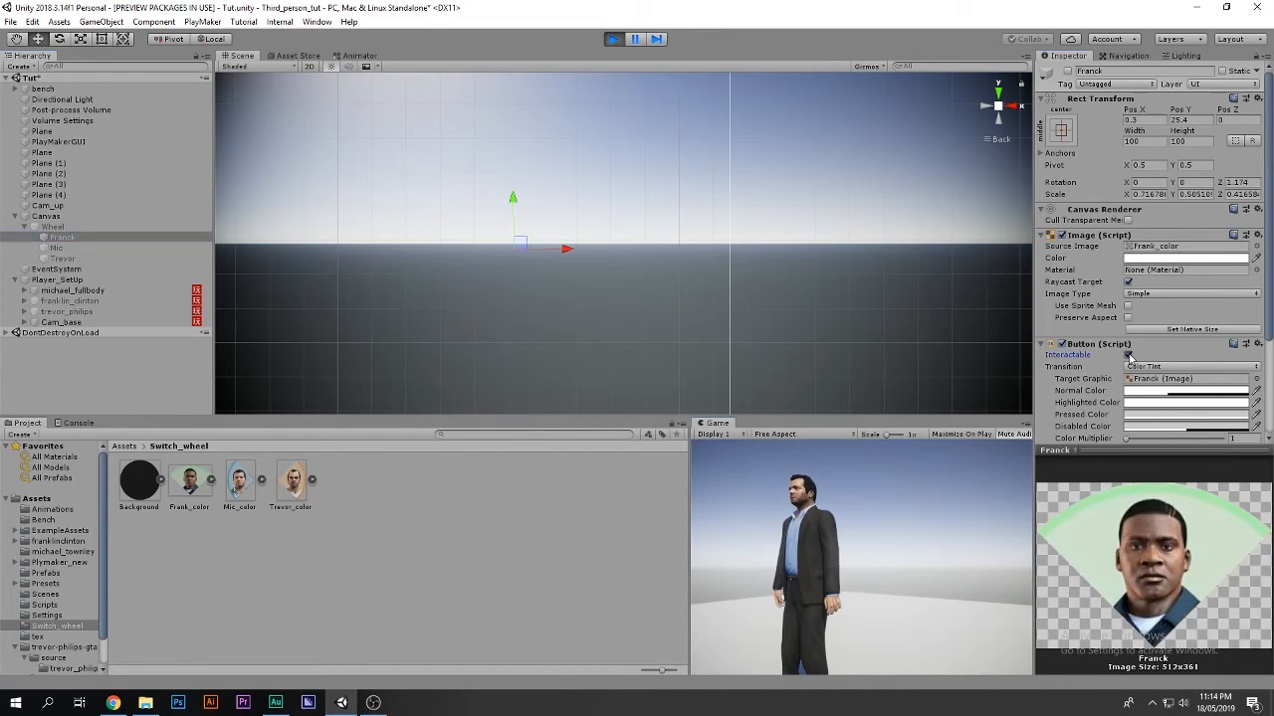
pyautogui.click(967, 488)
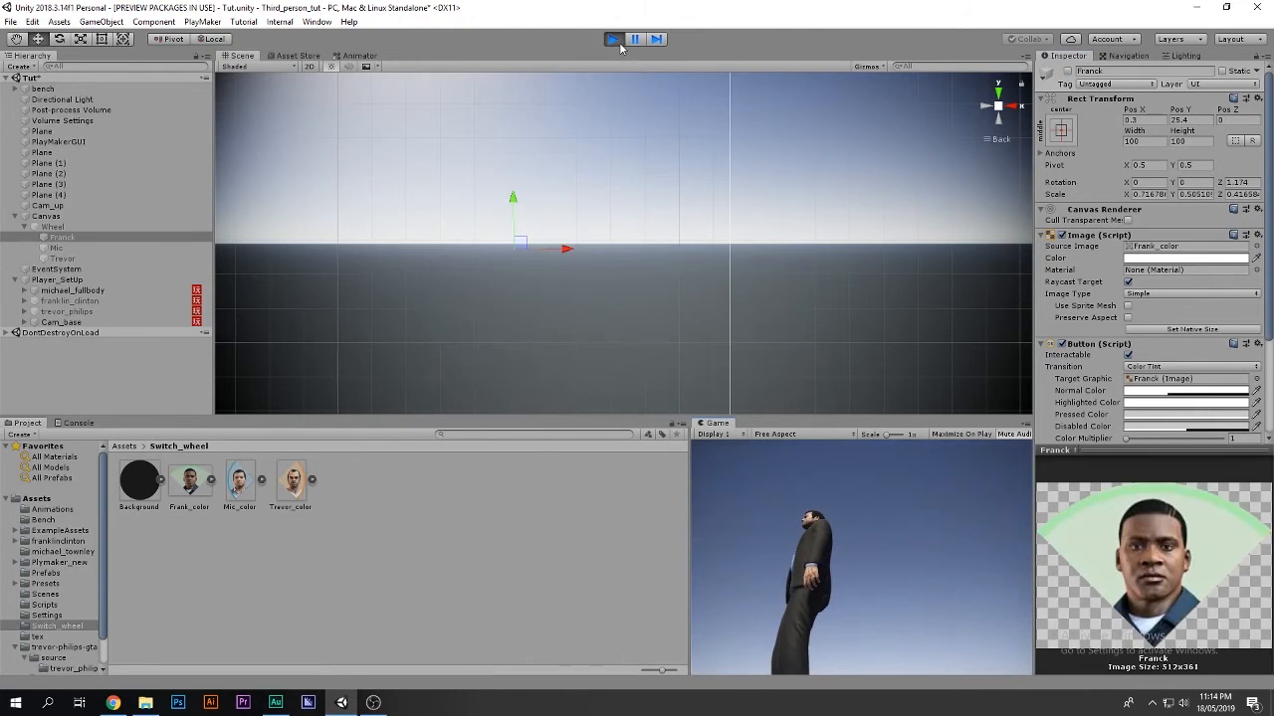
pyautogui.click(613, 38)
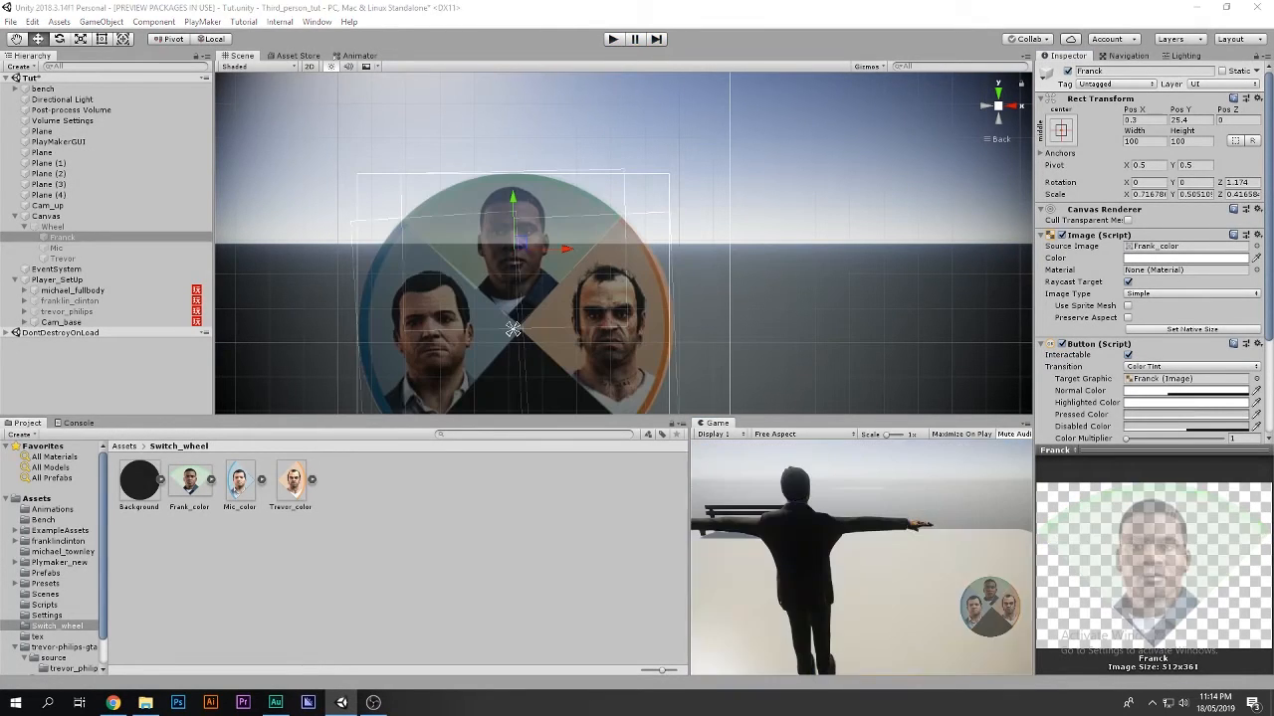
# Reopen michael_fullbody's Switch state machine and examine State 1's three Set Property actions for the Franck, Mic and Trevor buttons
pyautogui.moveTo(0, 100); pyautogui.dragTo(1059, 87)
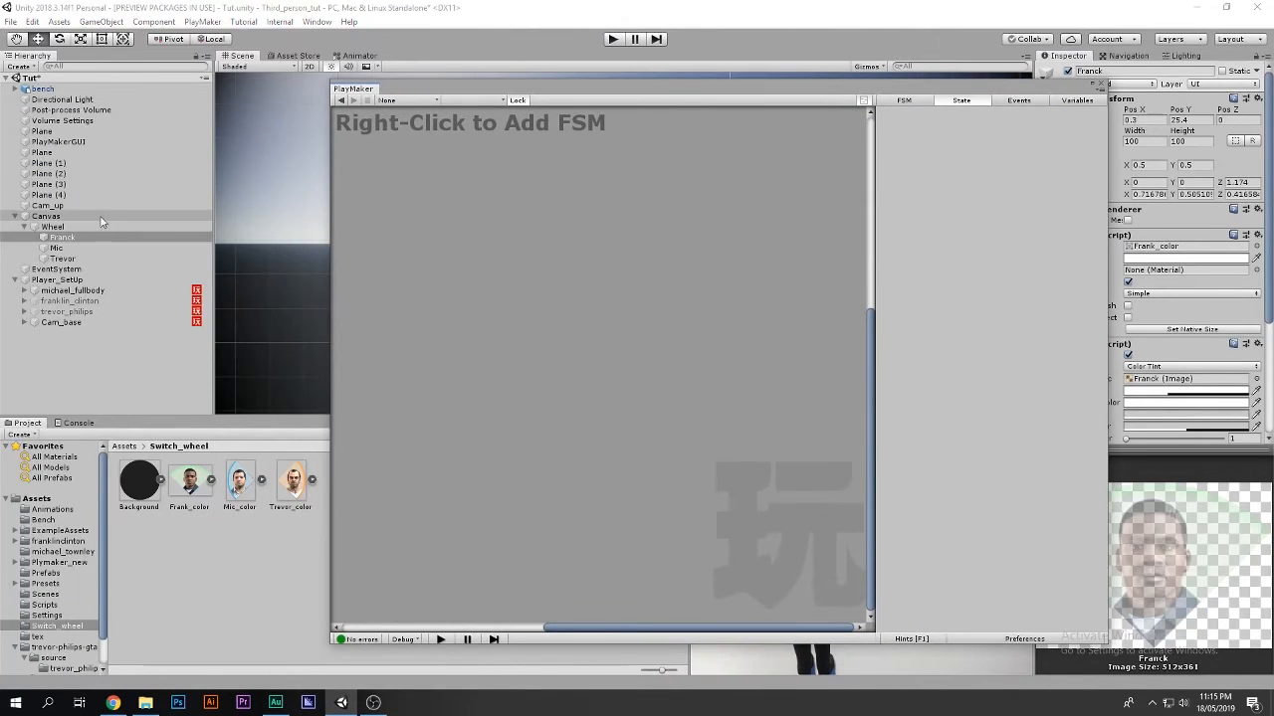
pyautogui.click(71, 290)
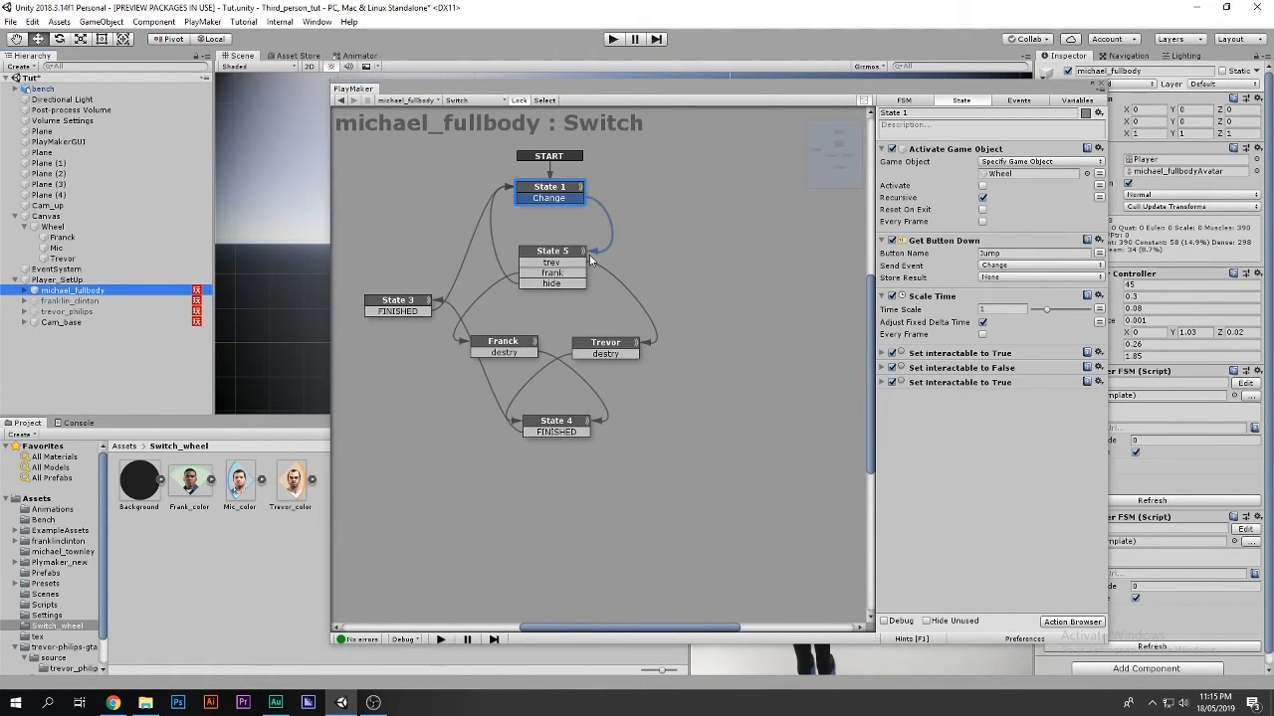
pyautogui.click(567, 252)
pyautogui.click(537, 187)
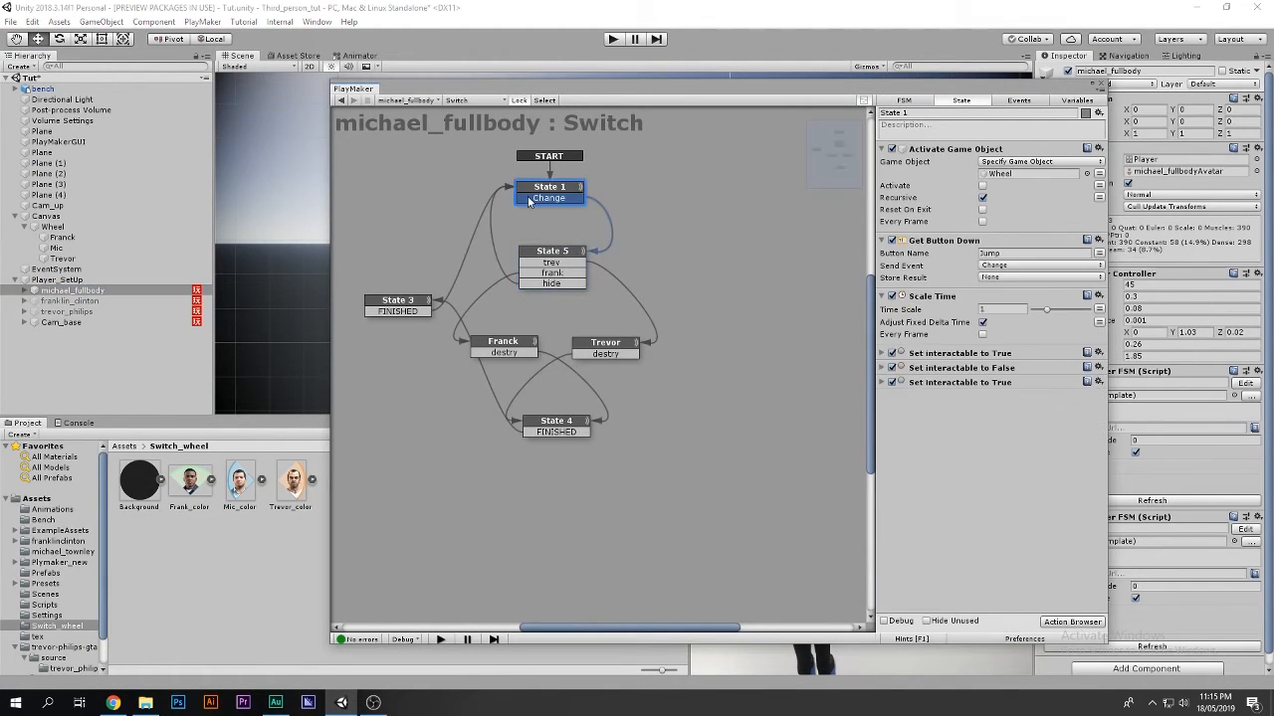
pyautogui.click(881, 353)
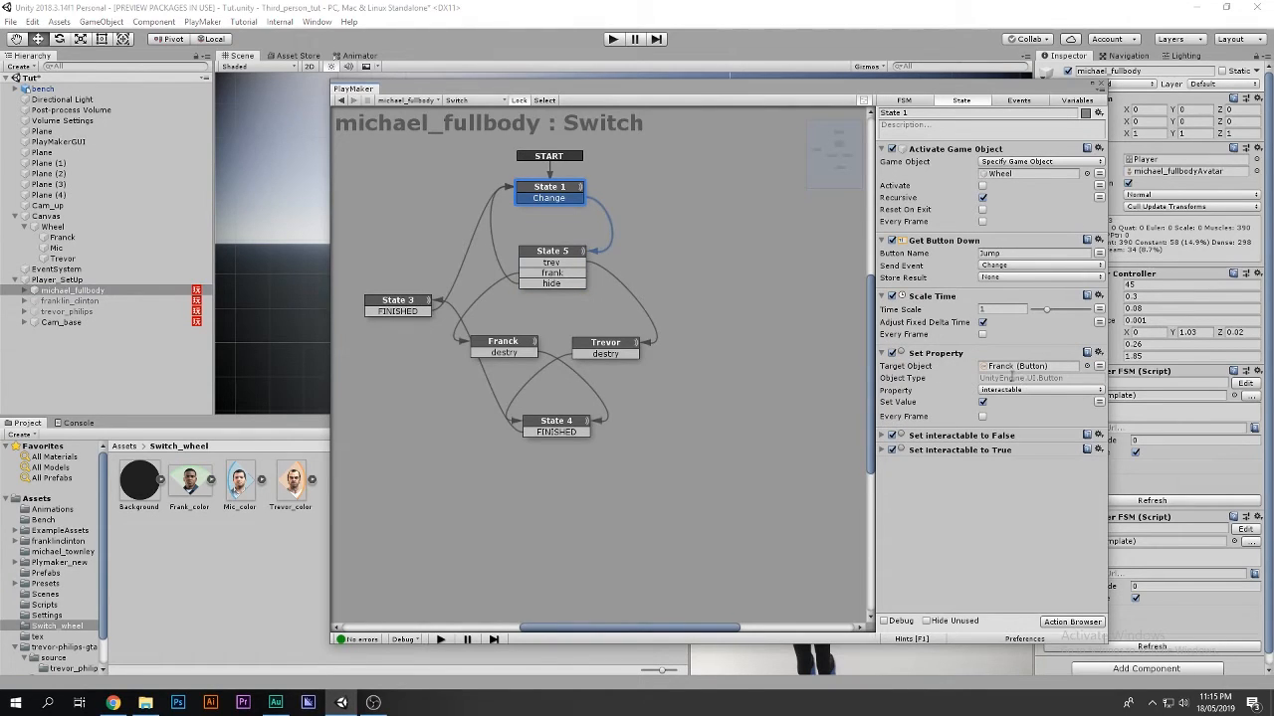
pyautogui.click(882, 436)
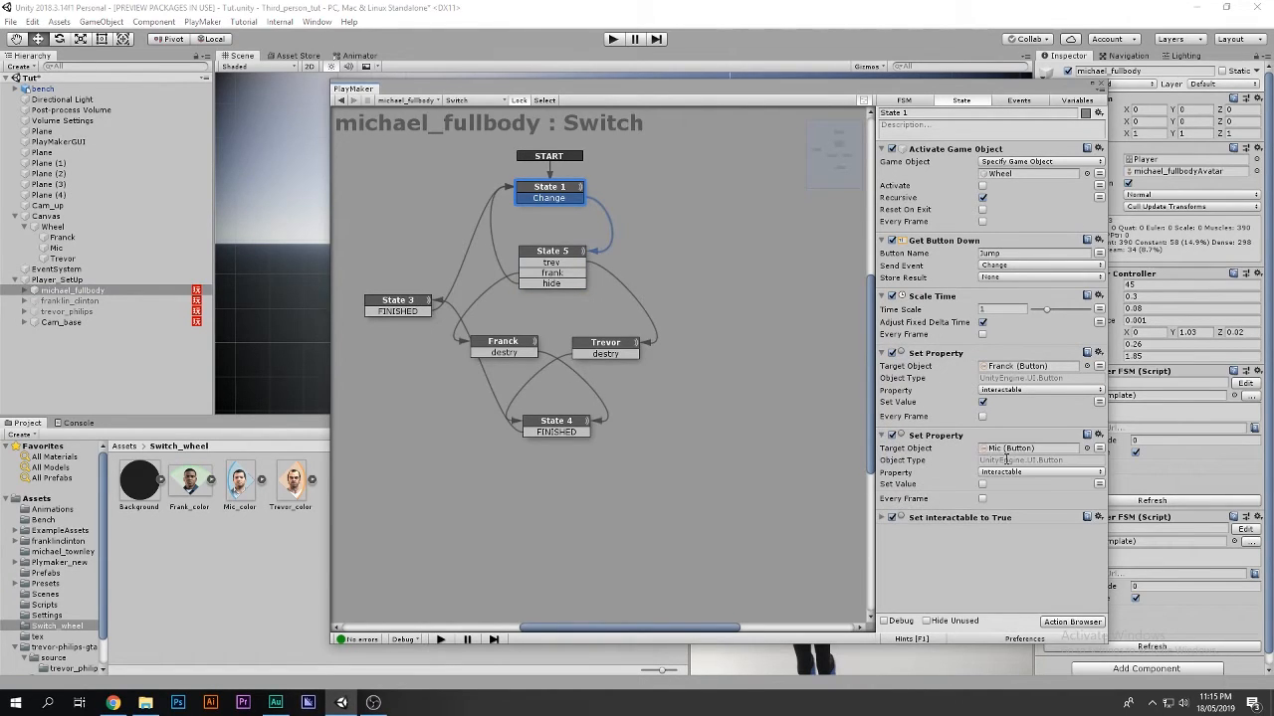
pyautogui.click(881, 517)
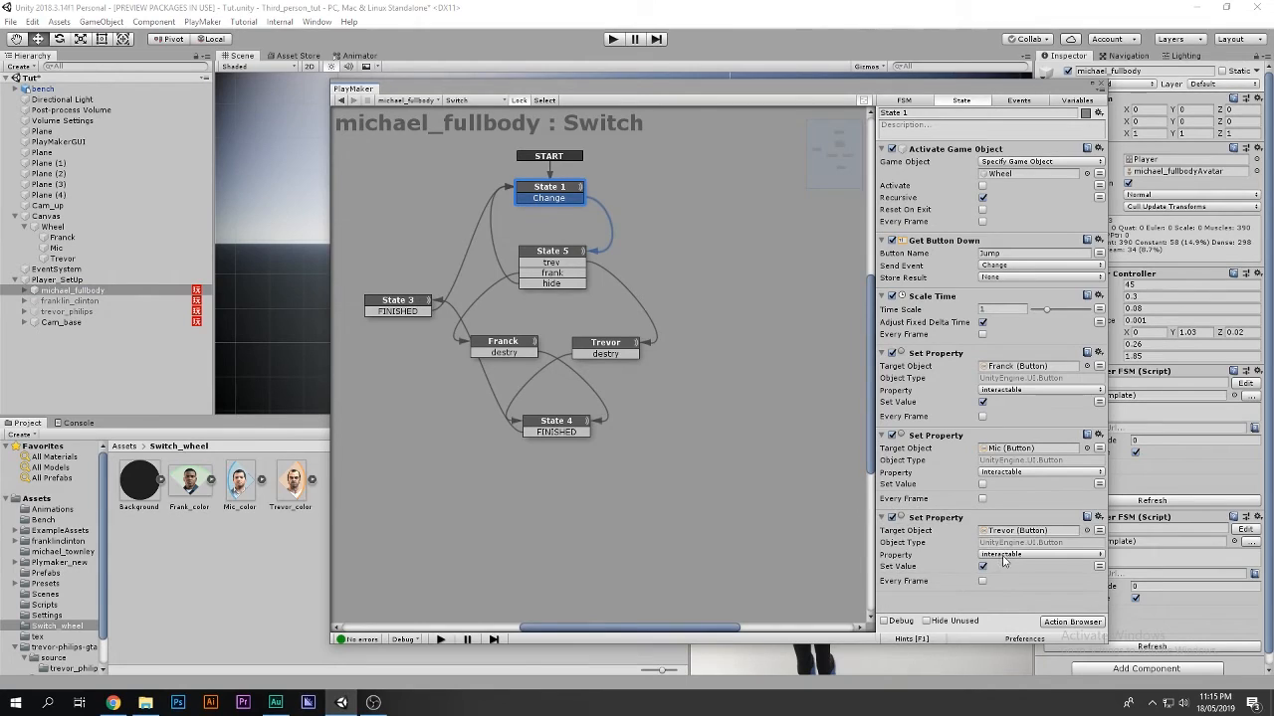
# Search the available actions for "Ui but" with State 5 selected, and close the action list without adding anything
pyautogui.click(566, 260)
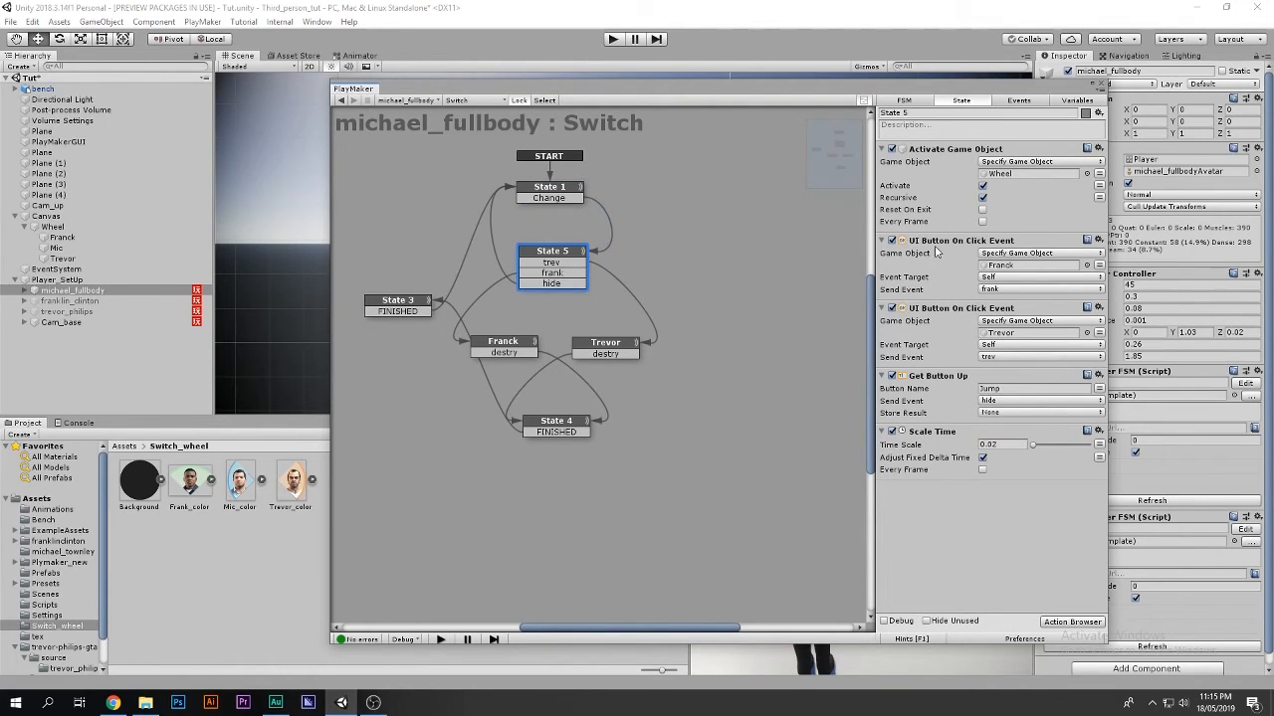
pyautogui.press('`')
pyautogui.write('Ui')
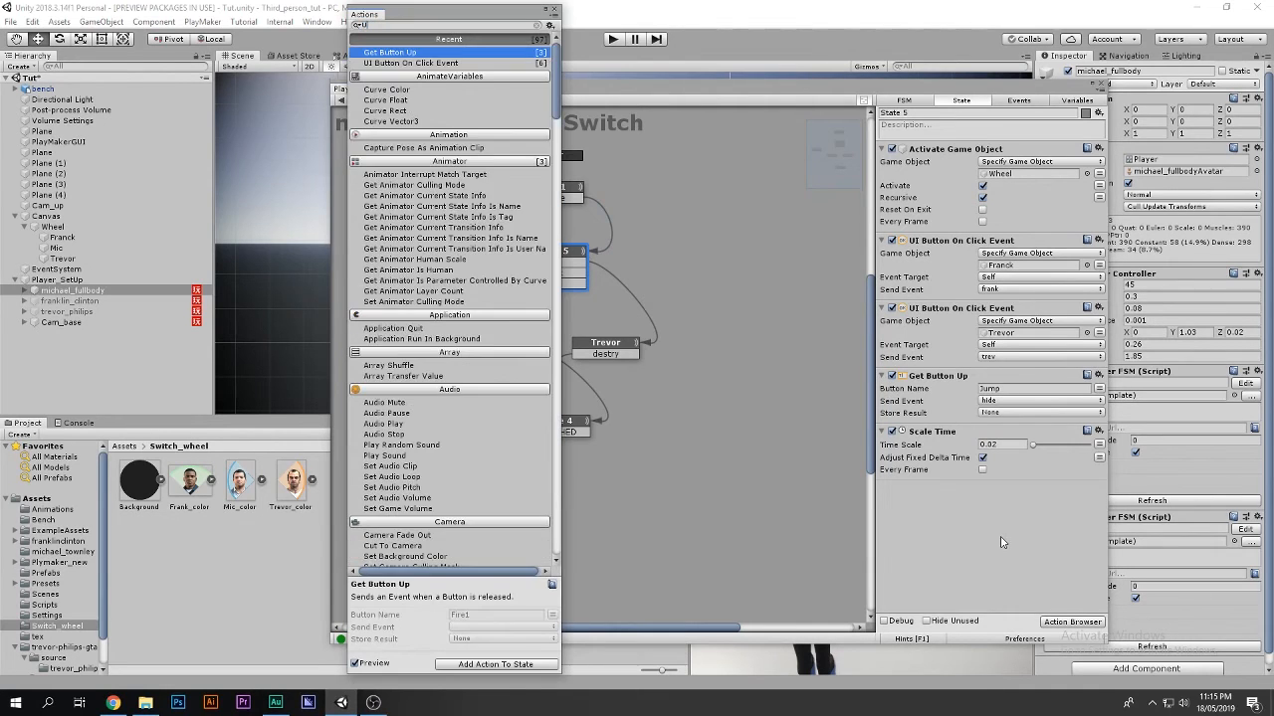
pyautogui.write(' but')
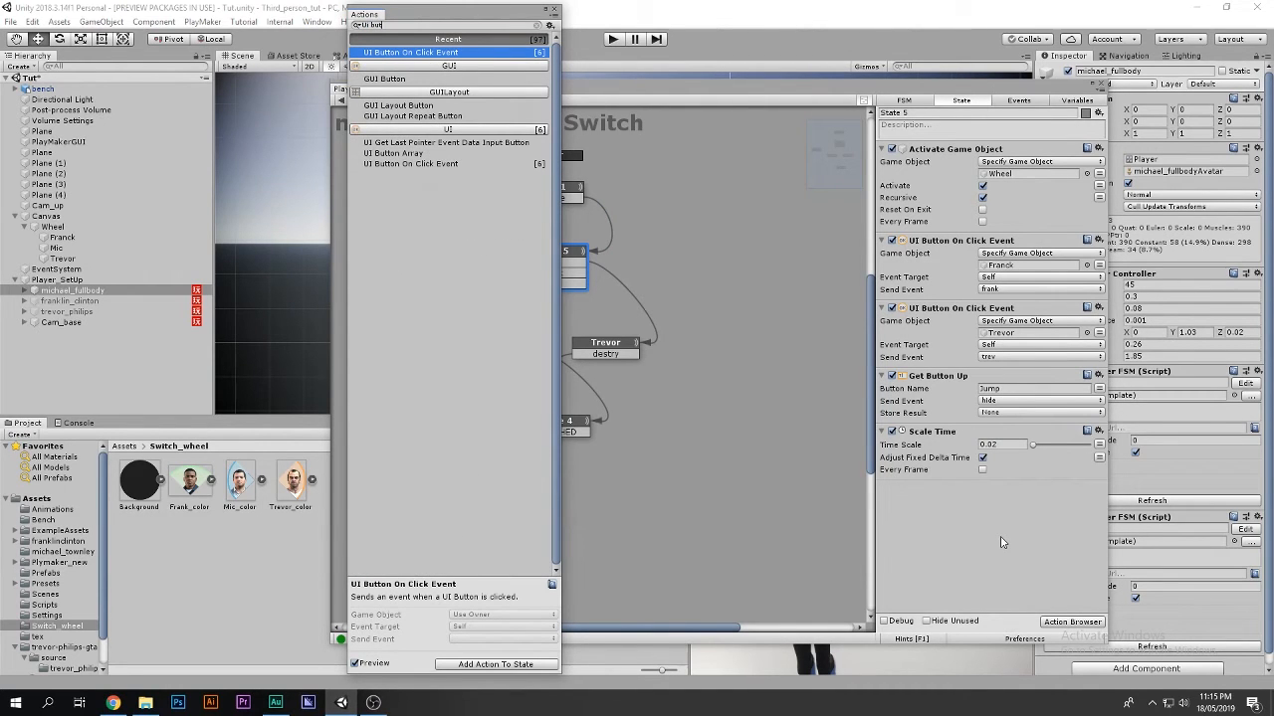
pyautogui.press('BackSpace')
pyautogui.press('BackSpace')
pyautogui.press('BackSpace')
pyautogui.press('BackSpace')
pyautogui.press('BackSpace')
pyautogui.press('BackSpace')
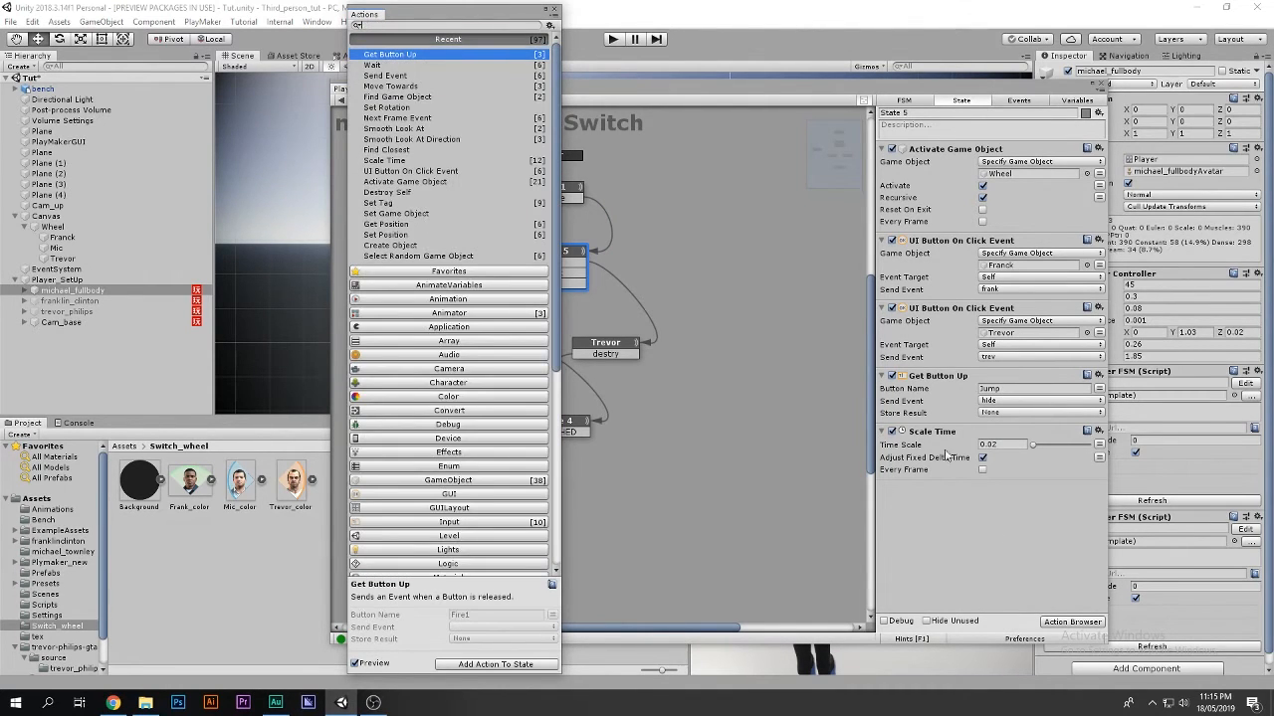
pyautogui.click(555, 12)
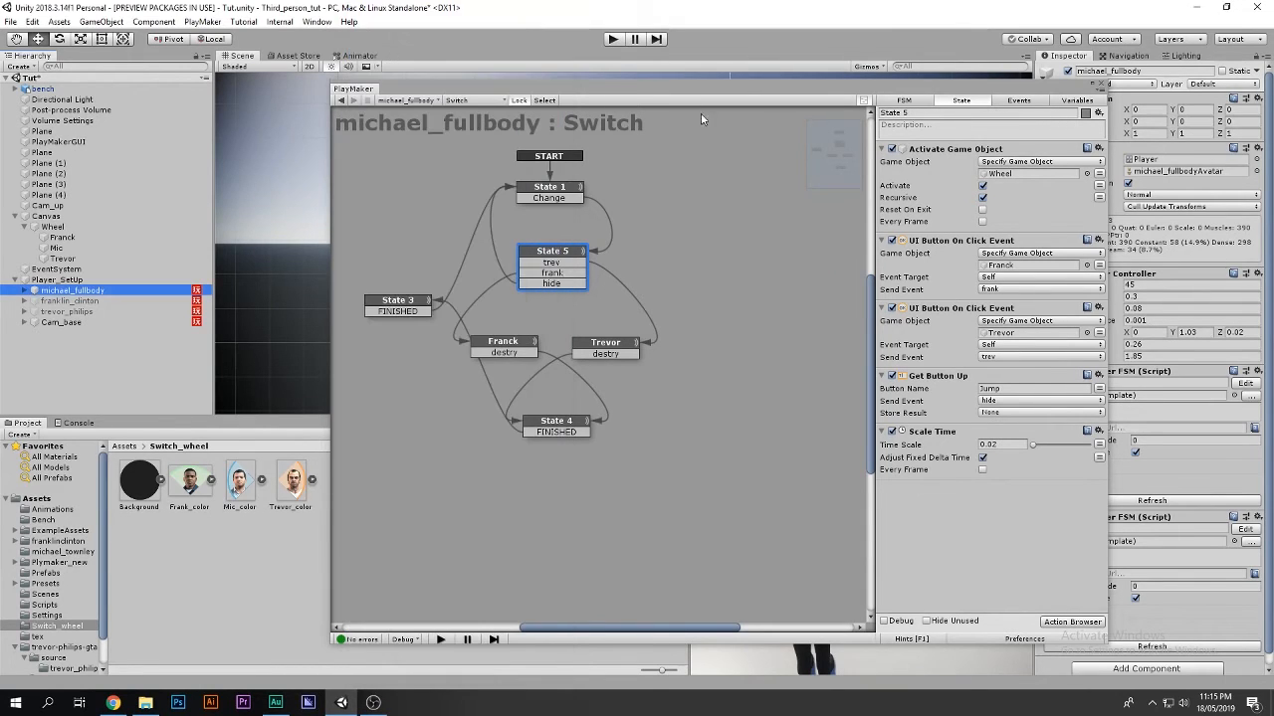
# Examine State 5's Franck and Trevor button click actions, their sent events, and the frank and trev transitions
pyautogui.moveTo(64, 237); pyautogui.dragTo(970, 259)
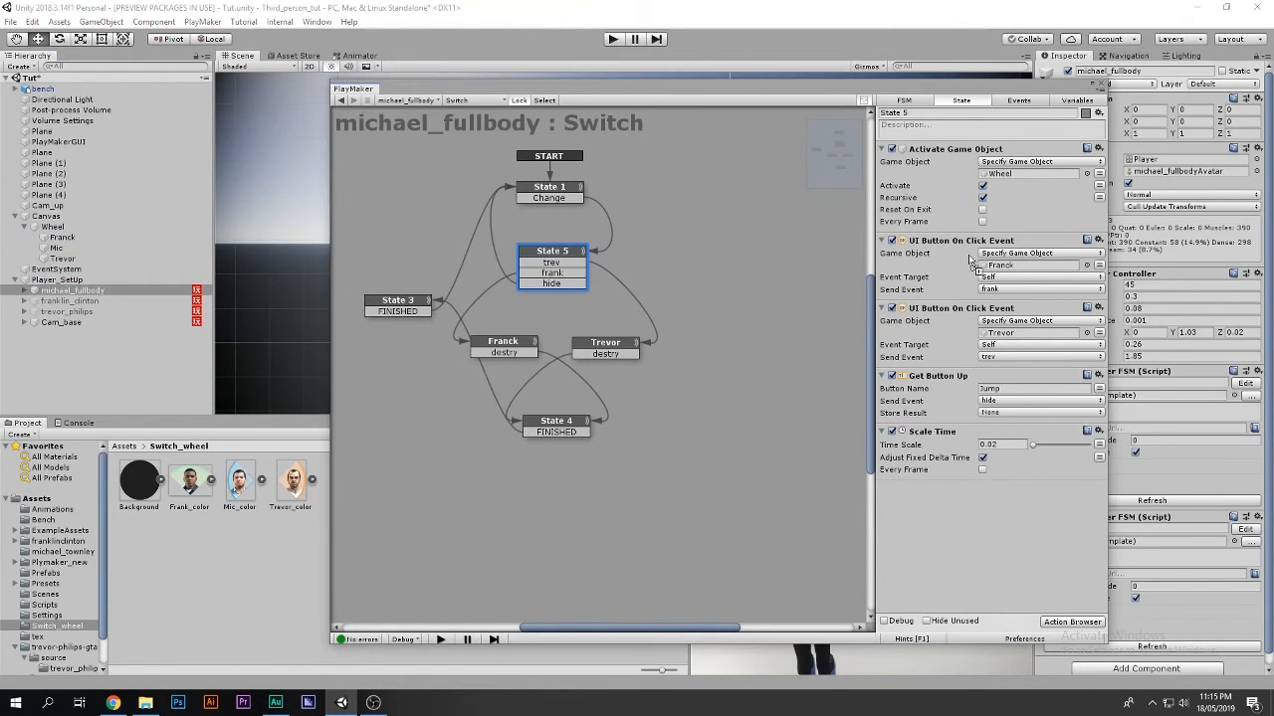
pyautogui.click(1015, 290)
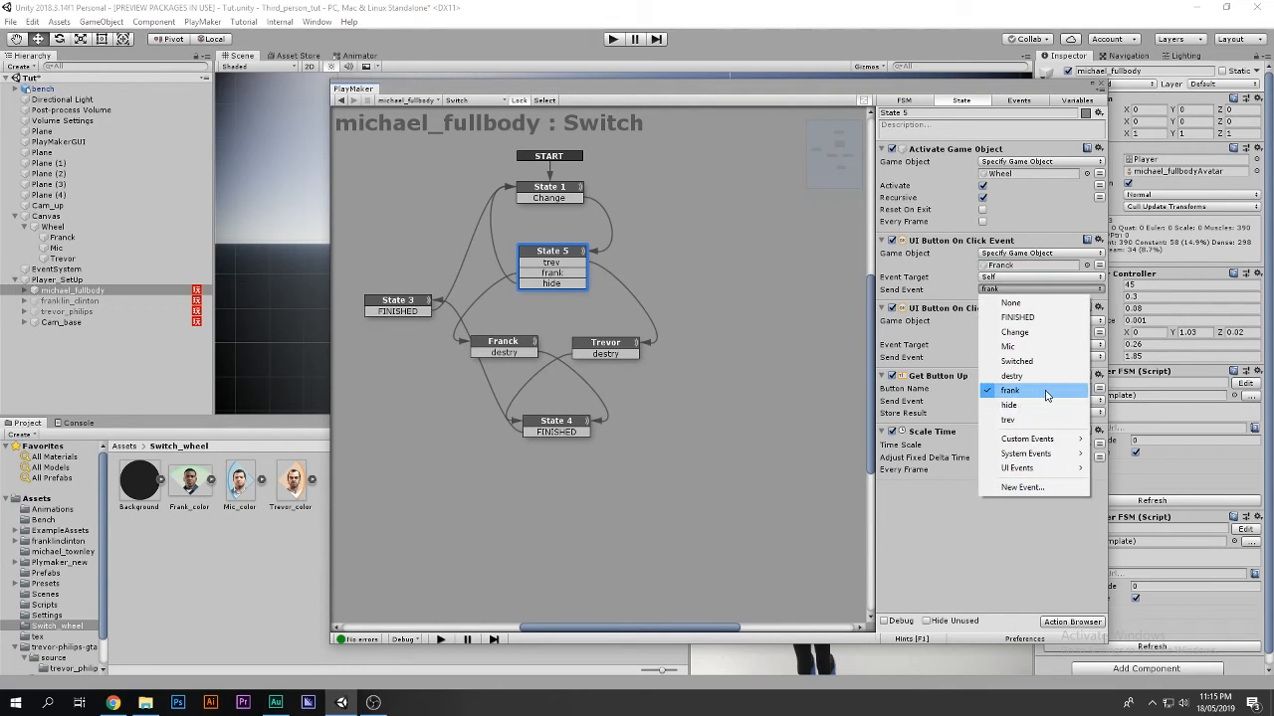
pyautogui.click(550, 262)
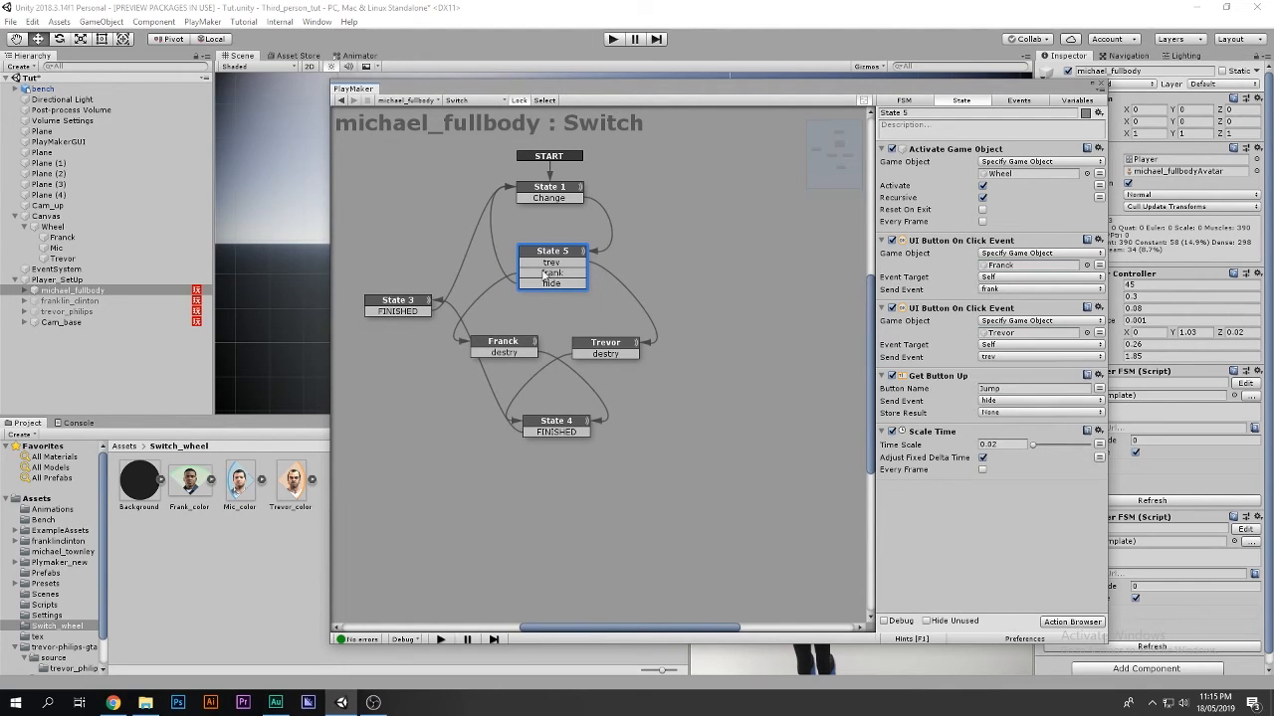
pyautogui.click(548, 273)
pyautogui.click(493, 345)
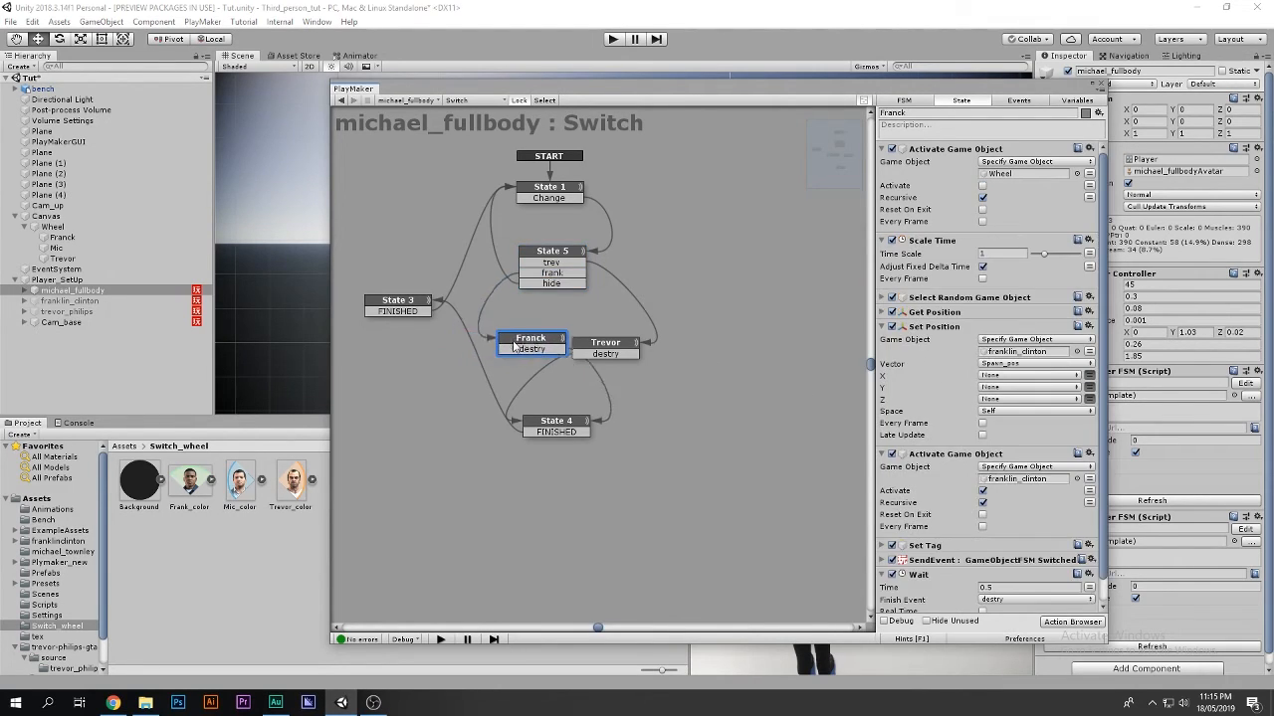
pyautogui.click(581, 264)
pyautogui.click(966, 316)
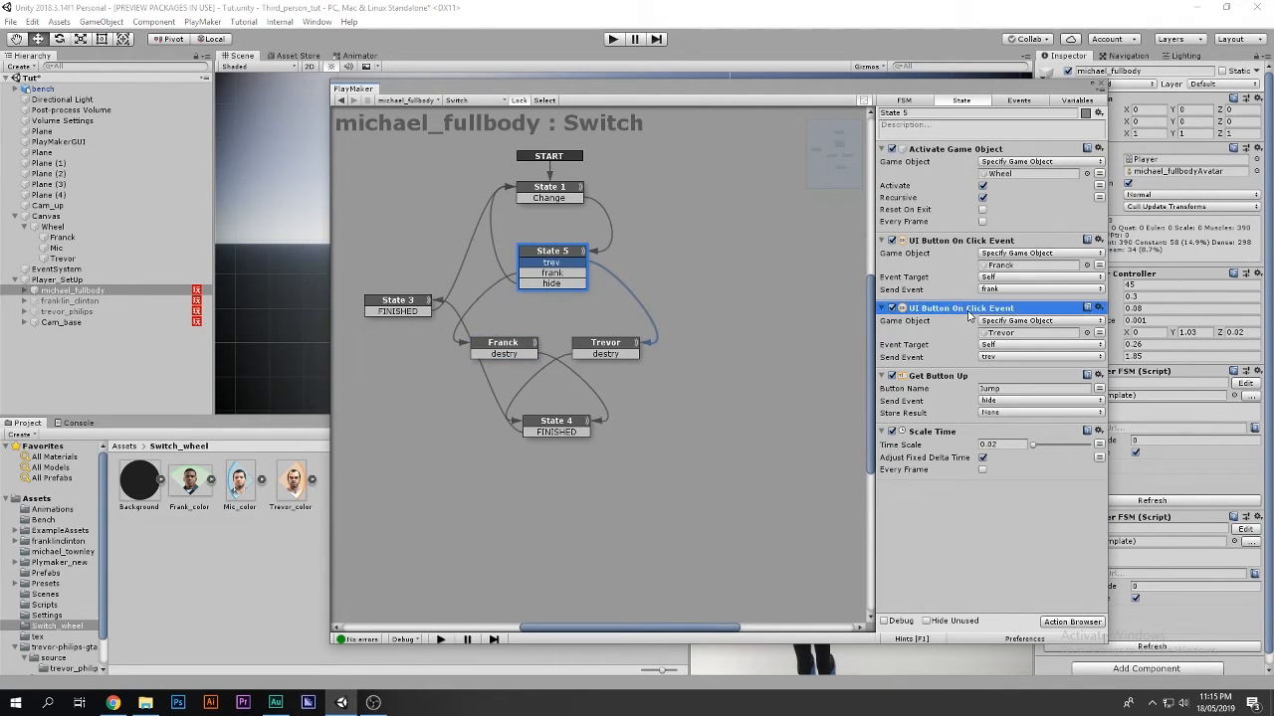
# Review the flow from State 1 through State 5's hide transition to the Franck and Trevor states, inspecting their actions
pyautogui.click(543, 189)
pyautogui.click(551, 254)
pyautogui.moveTo(548, 187); pyautogui.dragTo(552, 189)
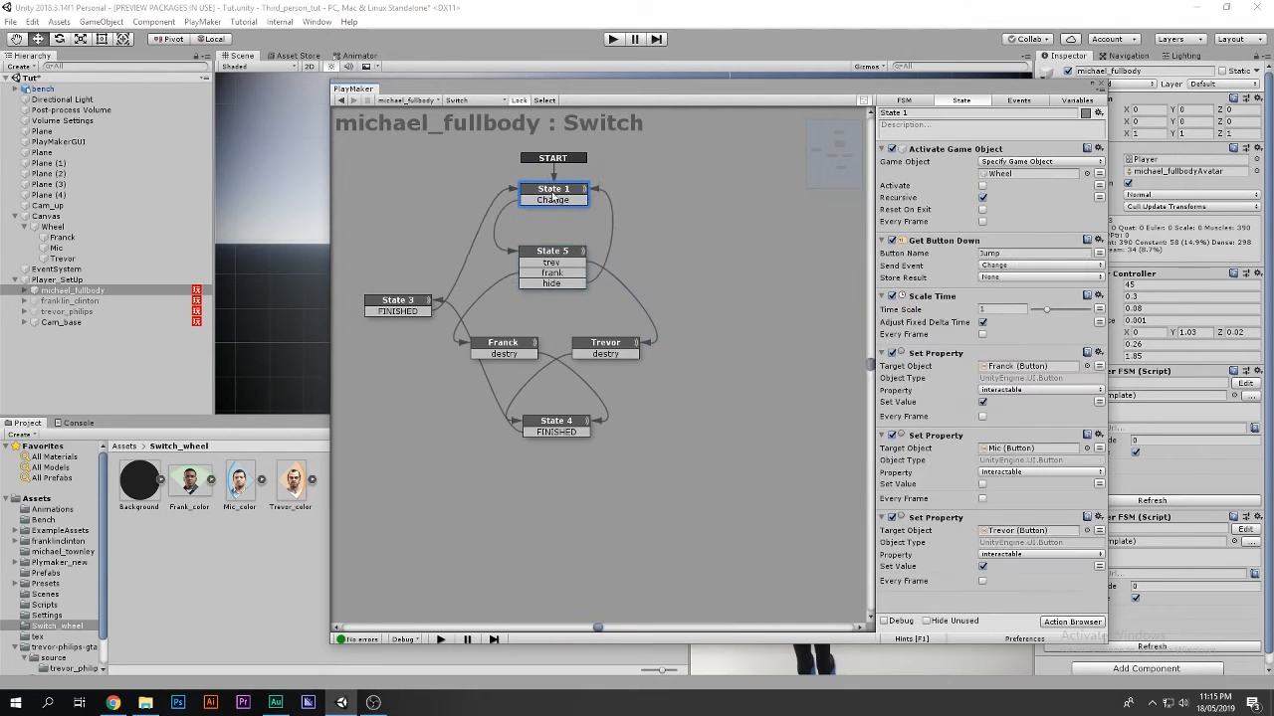
pyautogui.click(551, 282)
pyautogui.click(508, 354)
pyautogui.click(604, 348)
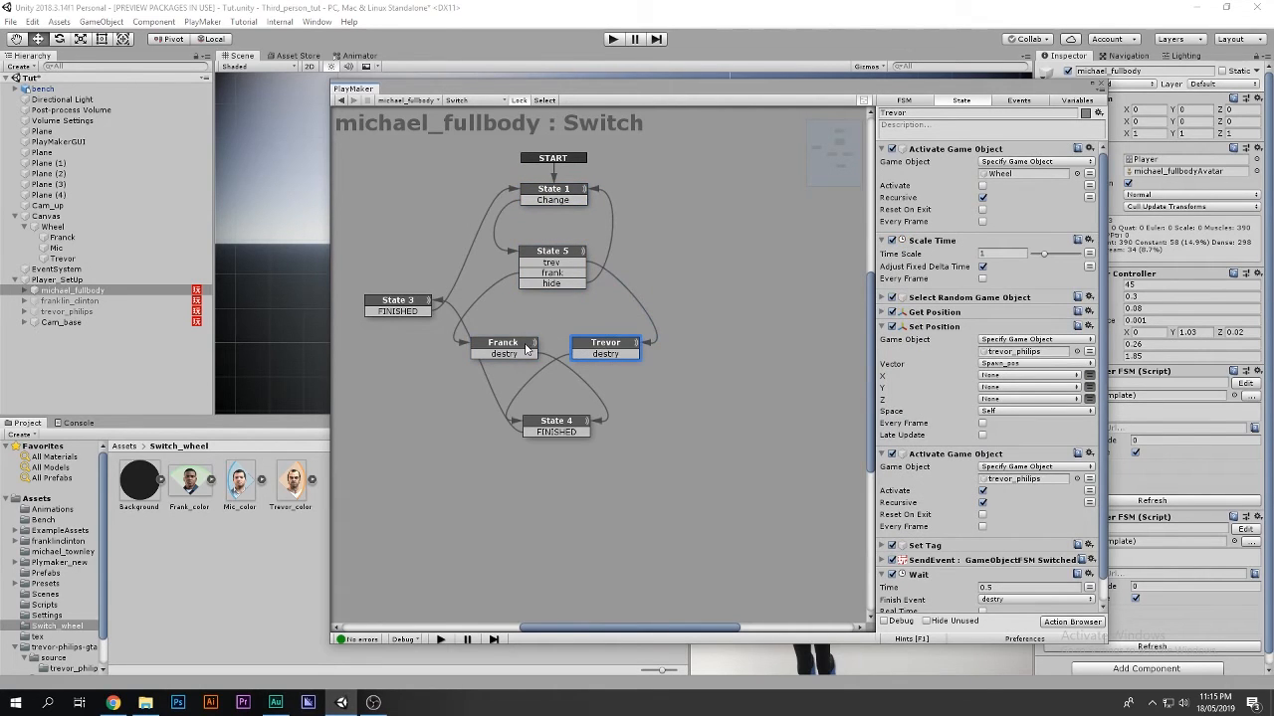
# Examine the Franck state's actions, from the Wheel's Activate Game Object and Scale Time to franklin_clinton's Set Position and Activate Game Object
pyautogui.click(527, 348)
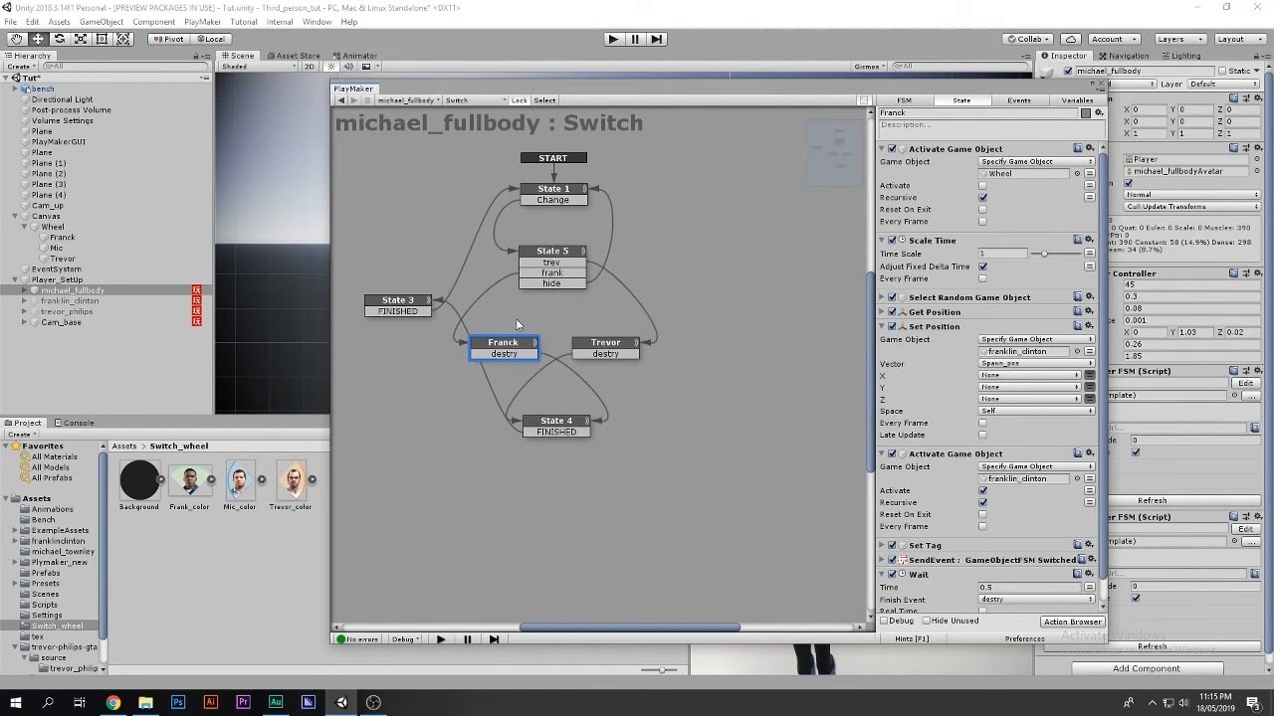
pyautogui.click(963, 151)
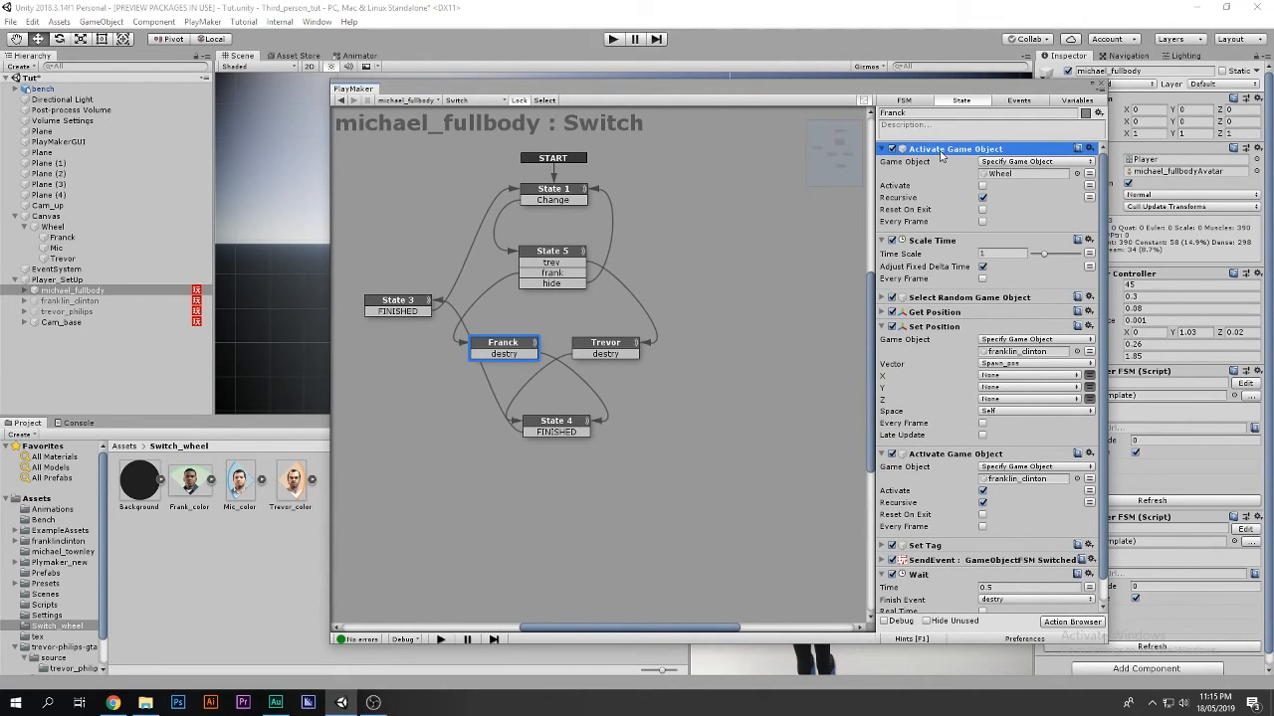
pyautogui.click(881, 151)
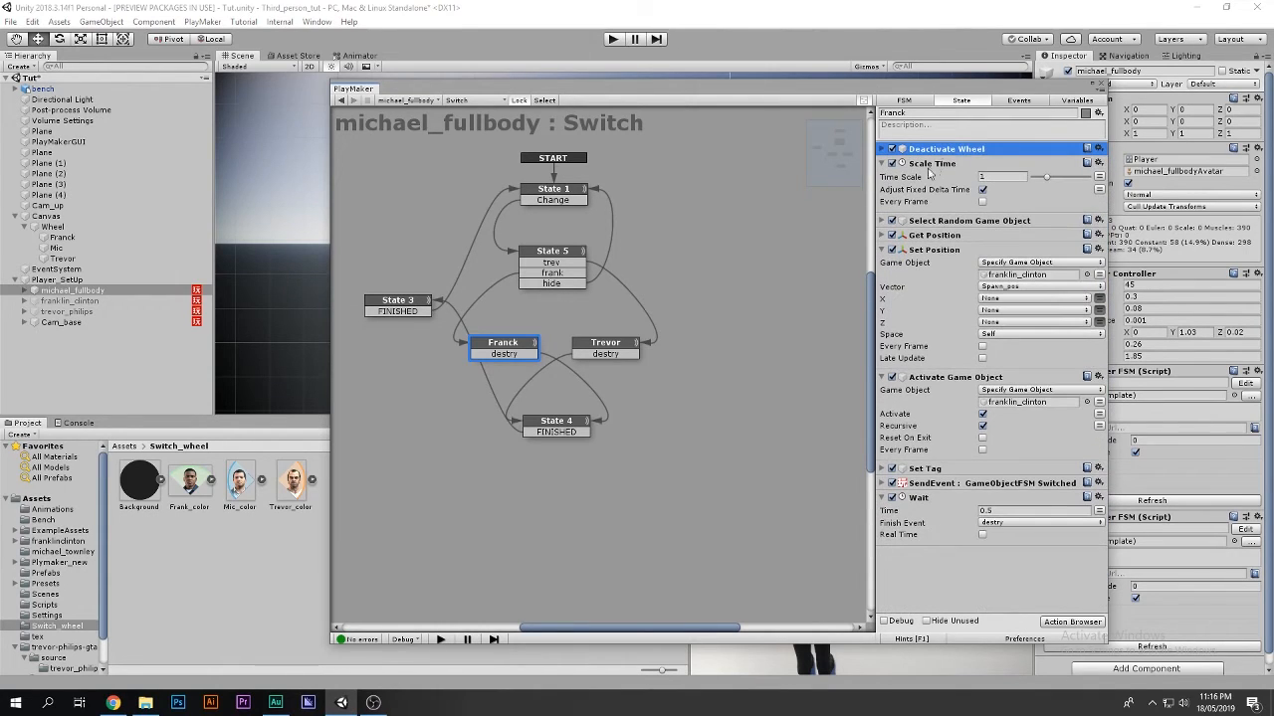
pyautogui.click(884, 149)
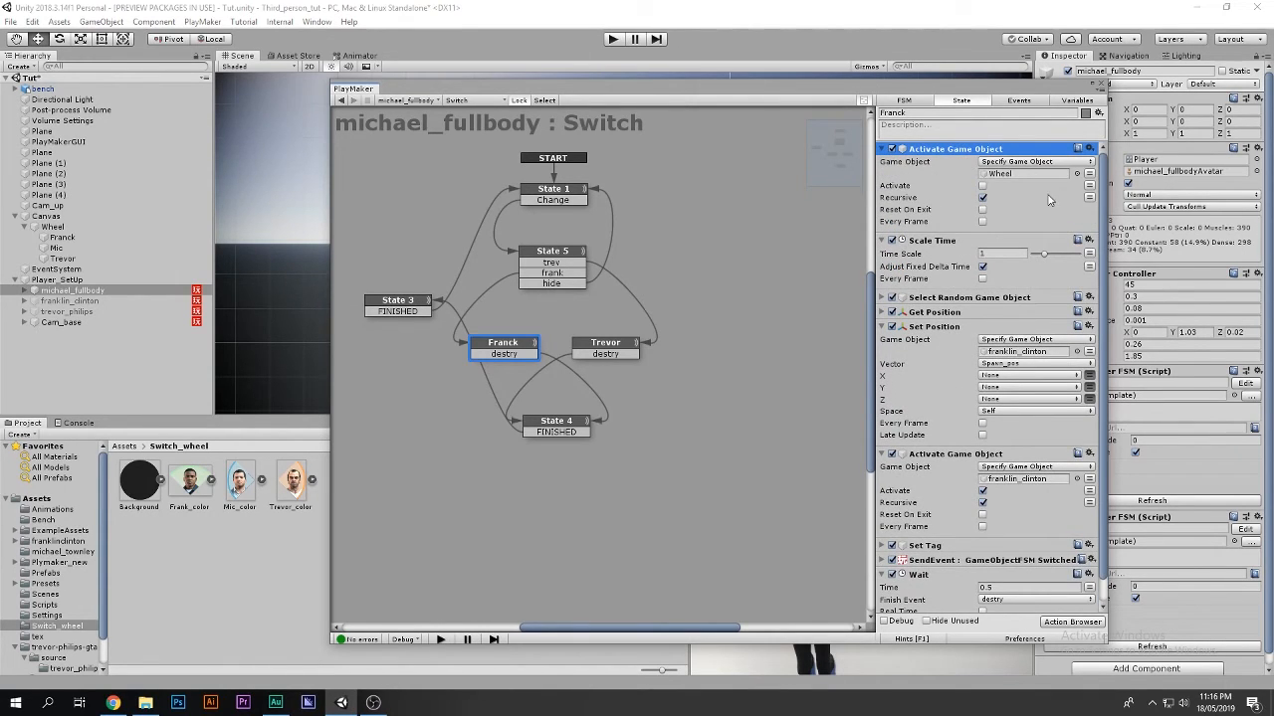
pyautogui.click(992, 254)
pyautogui.click(881, 327)
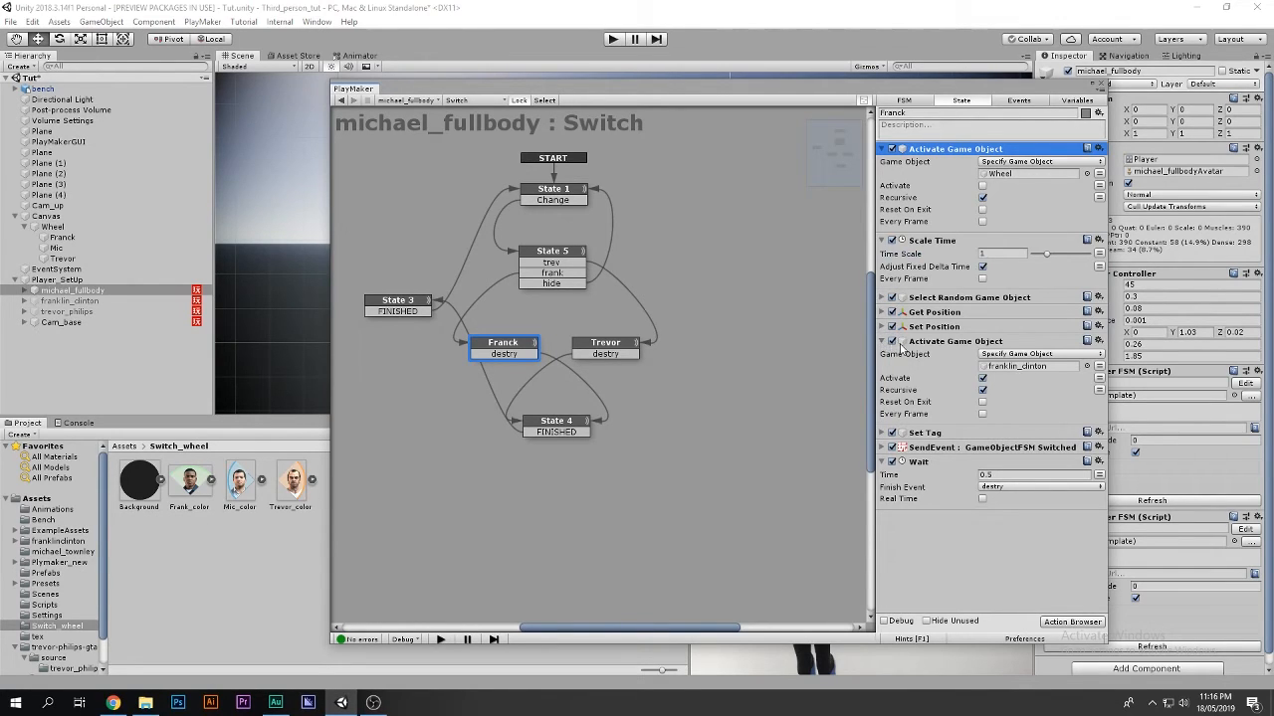
pyautogui.click(945, 342)
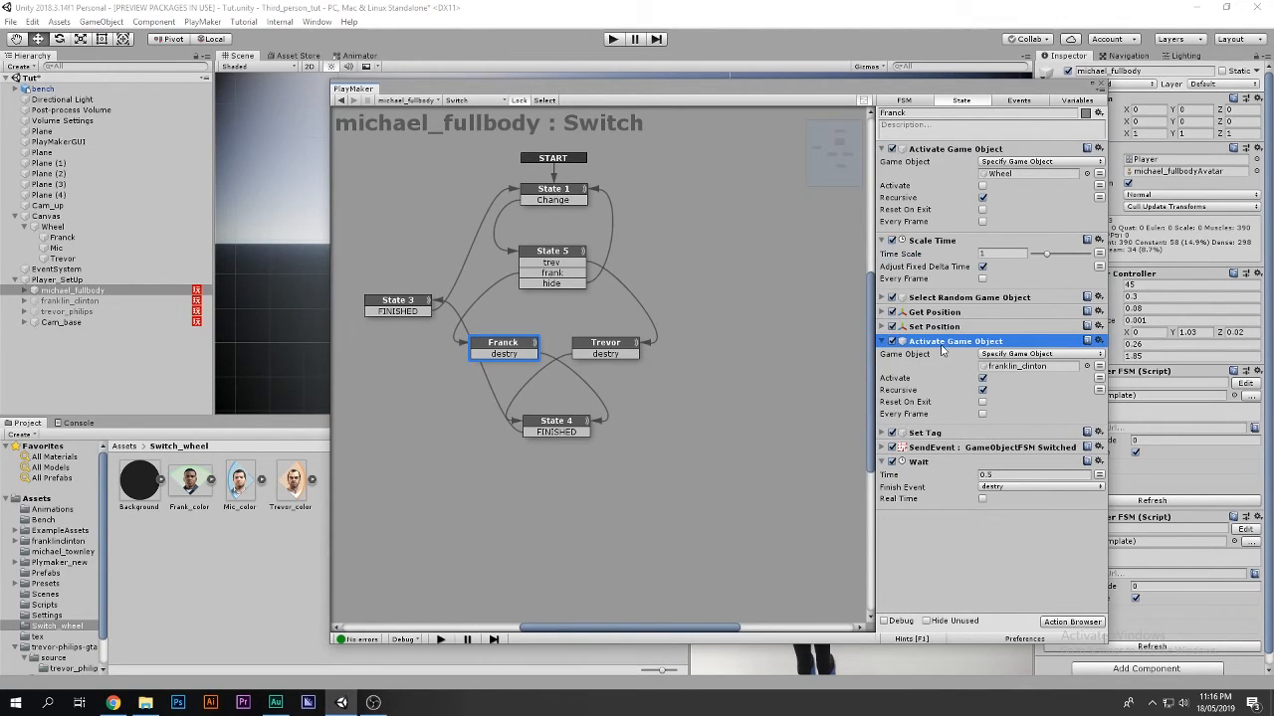
# Locate the franklin_clinton object used by the Franck state's Activate Game Object action, and select it together with trevor_philips
pyautogui.moveTo(509, 352)
pyautogui.mouseDown()
pyautogui.moveTo(499, 316)
pyautogui.moveTo(504, 347)
pyautogui.mouseUp()
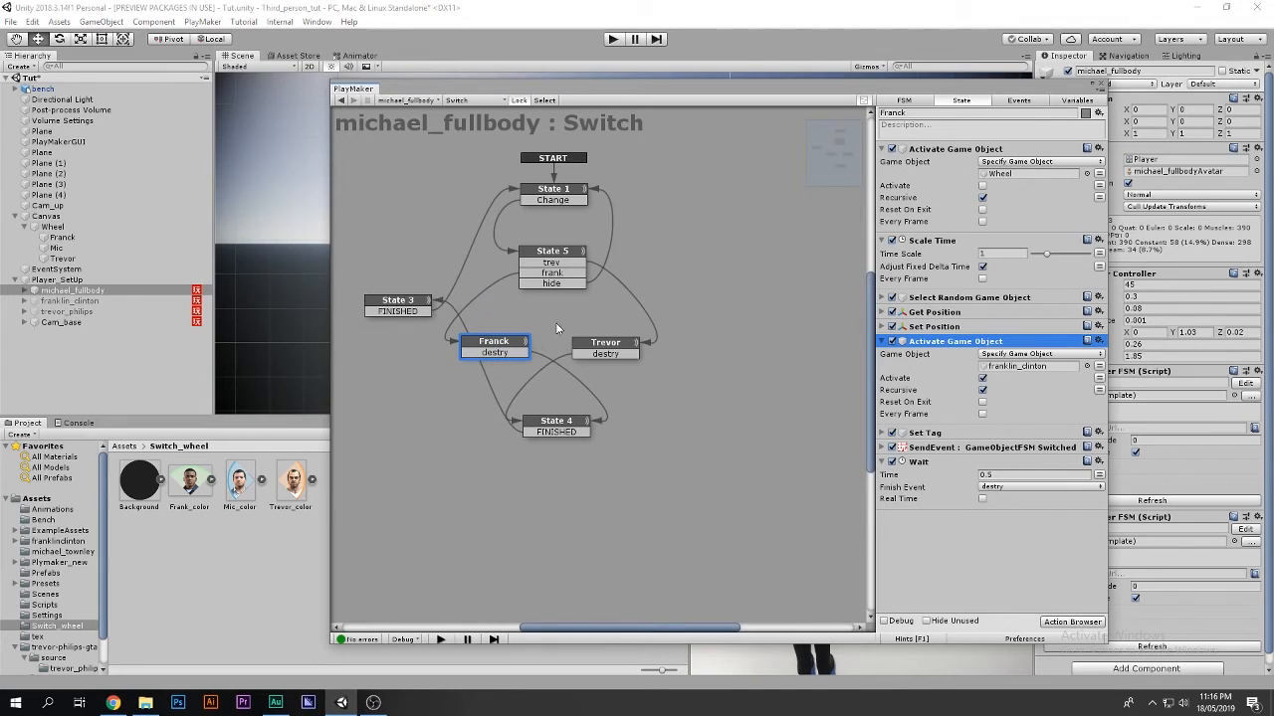
pyautogui.moveTo(508, 347); pyautogui.dragTo(517, 346)
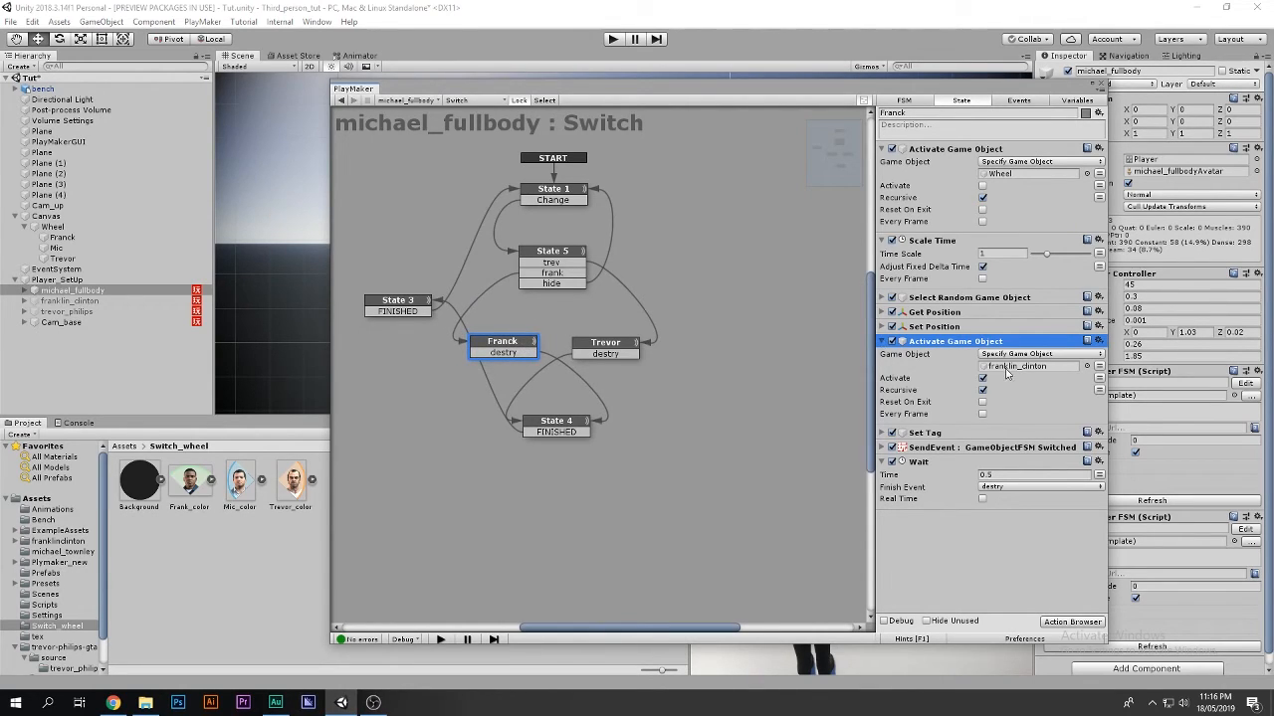
pyautogui.click(1008, 369)
pyautogui.click(70, 301)
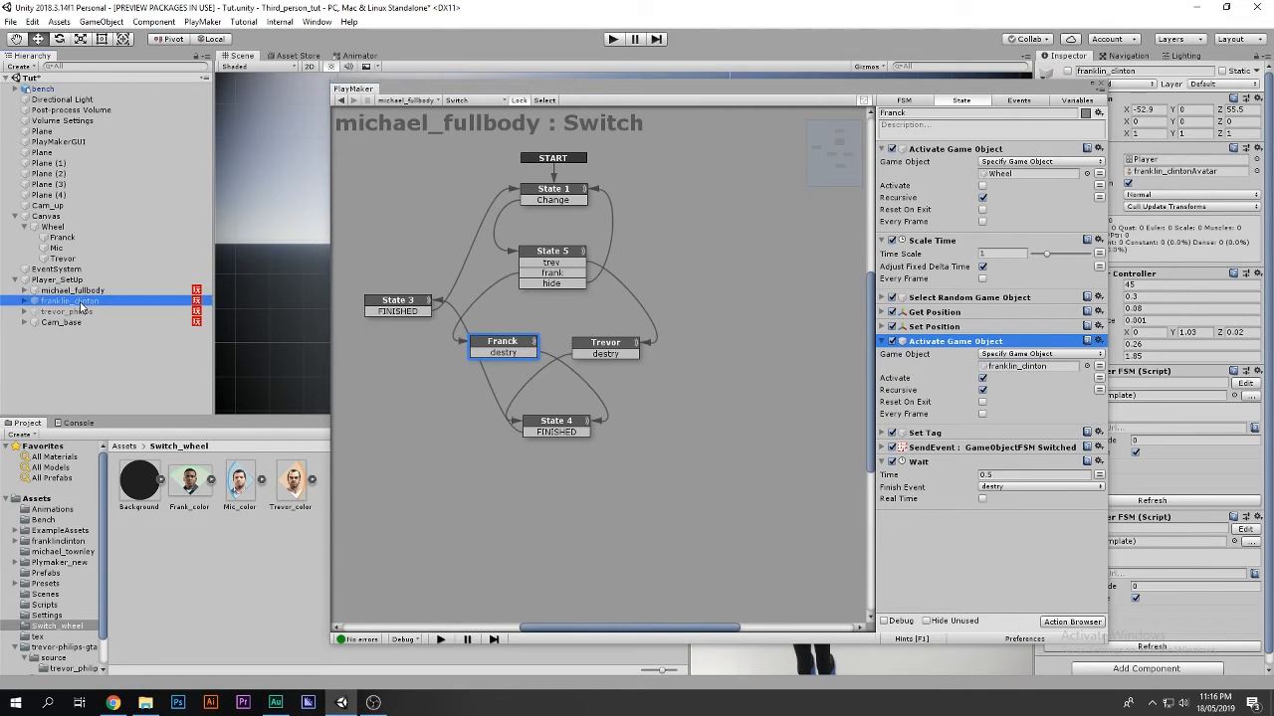
pyautogui.click(75, 312)
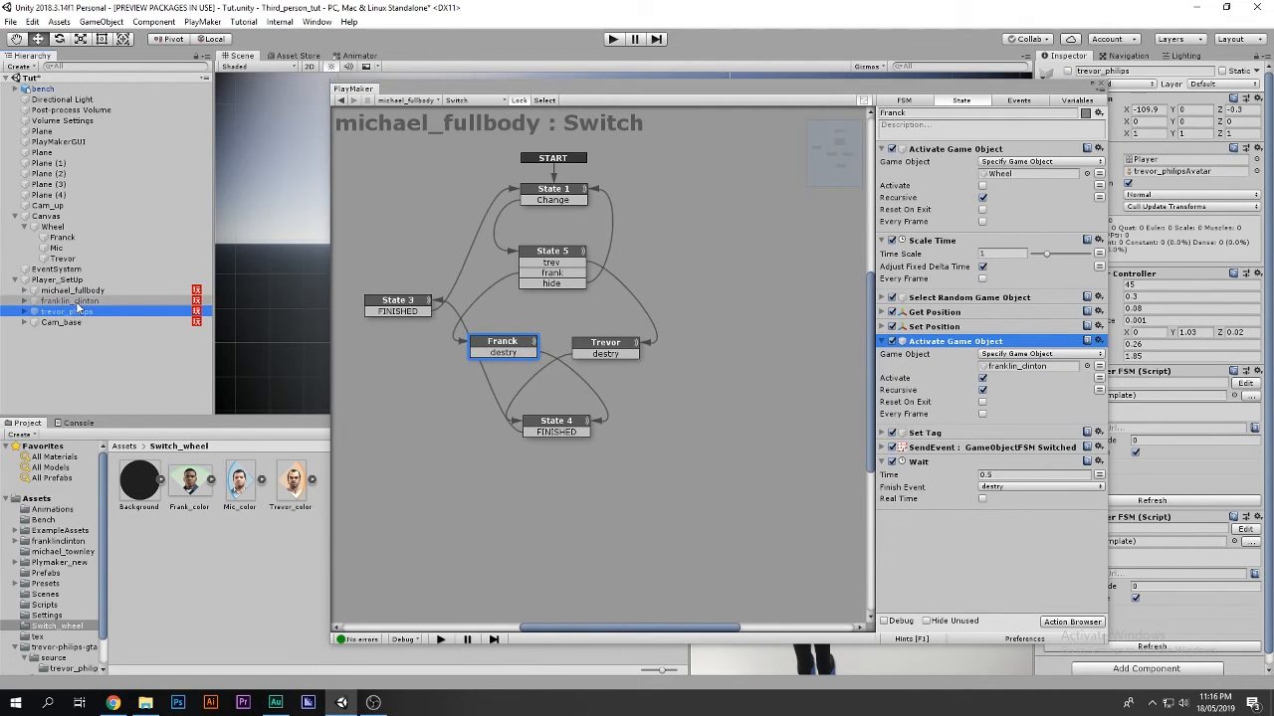
pyautogui.keyDown('ctrl'); pyautogui.click(76, 303); pyautogui.keyUp('ctrl')
# Uncover the Scene view, frame michael_fullbody, select franklin_clinton and trevor_philips, and bring the Switch state machine back into view
pyautogui.moveTo(461, 97); pyautogui.dragTo(398, 484)
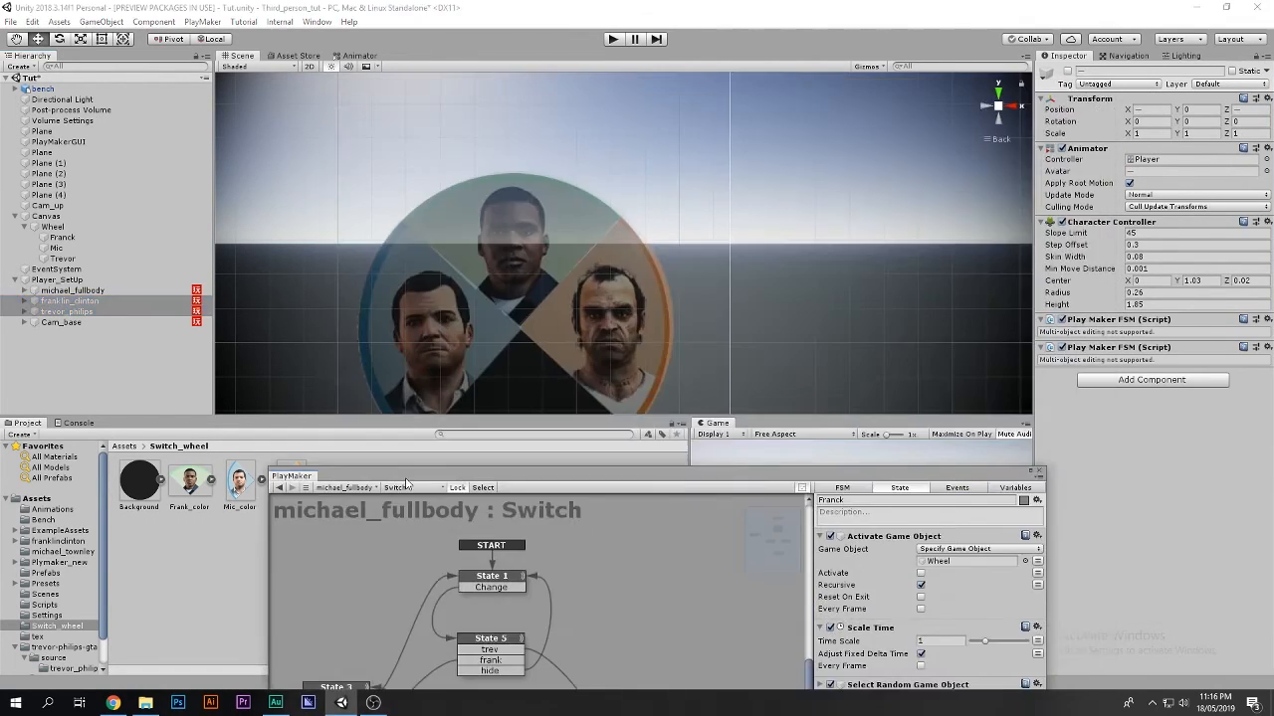
pyautogui.click(60, 279)
pyautogui.click(89, 291)
pyautogui.press('f')
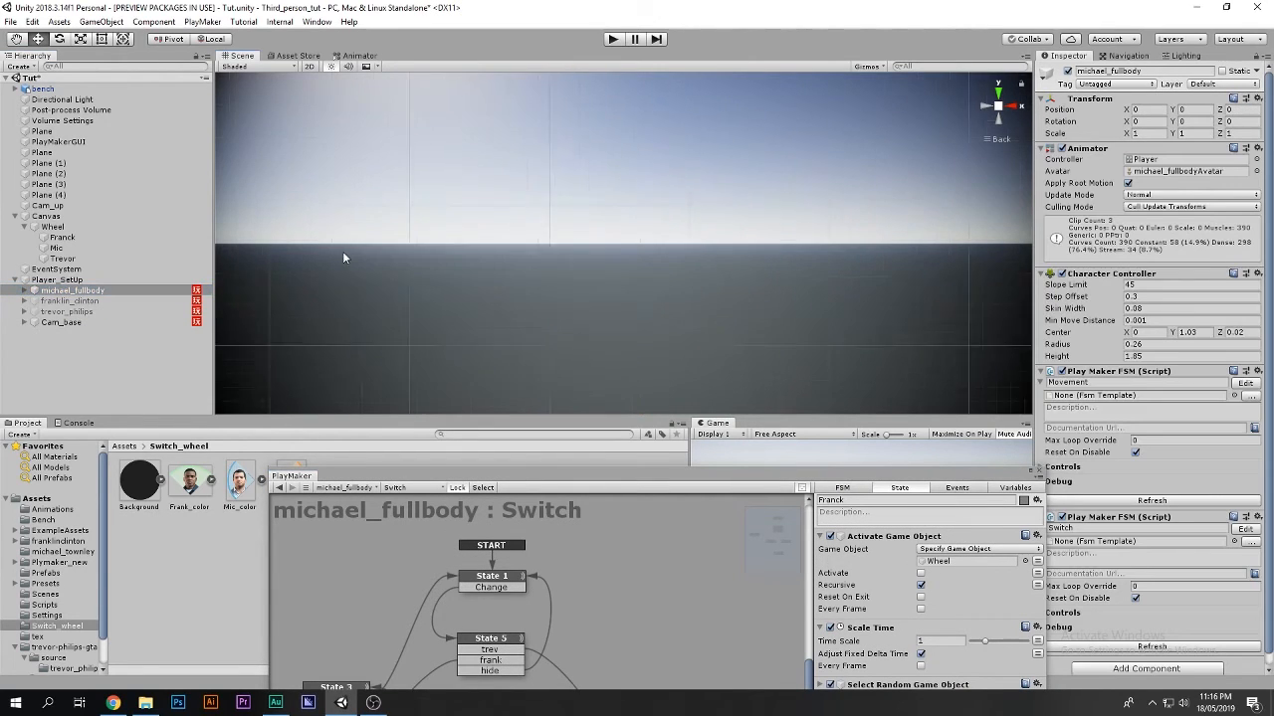
pyautogui.click(106, 303)
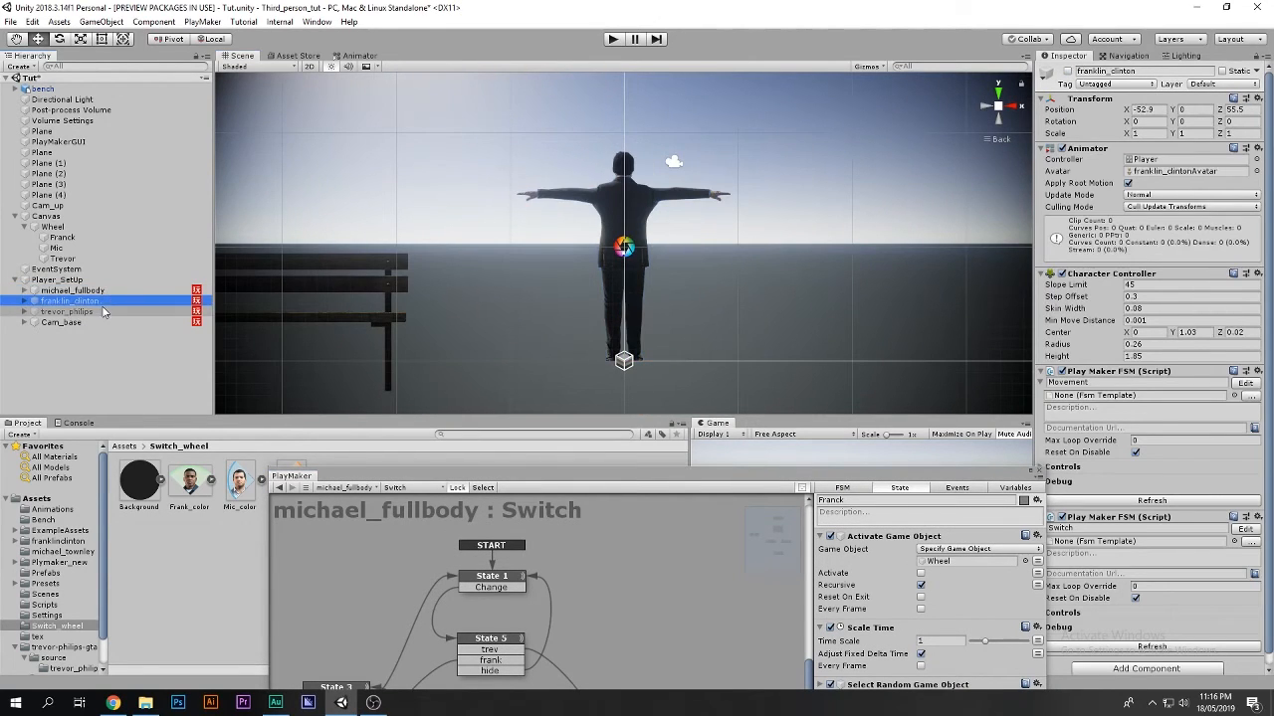
pyautogui.keyDown('ctrl'); pyautogui.click(106, 311); pyautogui.keyUp('ctrl')
pyautogui.moveTo(360, 472); pyautogui.dragTo(416, 263)
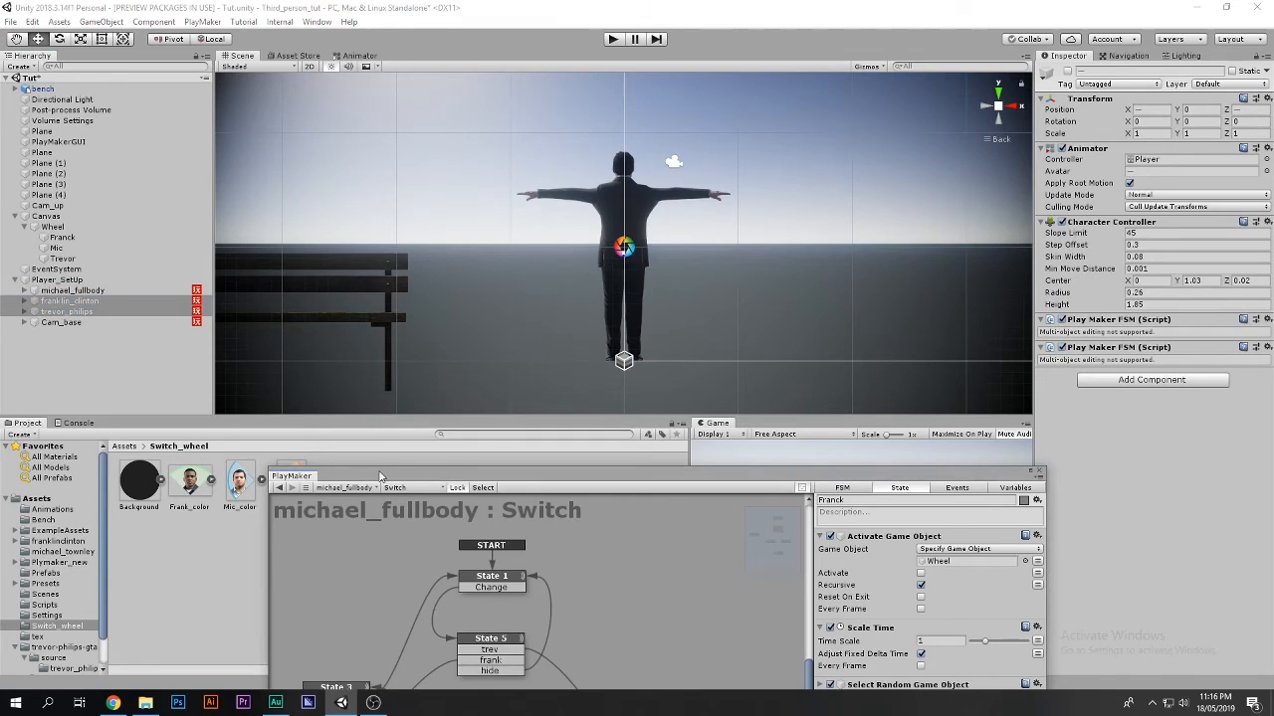
pyautogui.moveTo(379, 477); pyautogui.dragTo(376, 148)
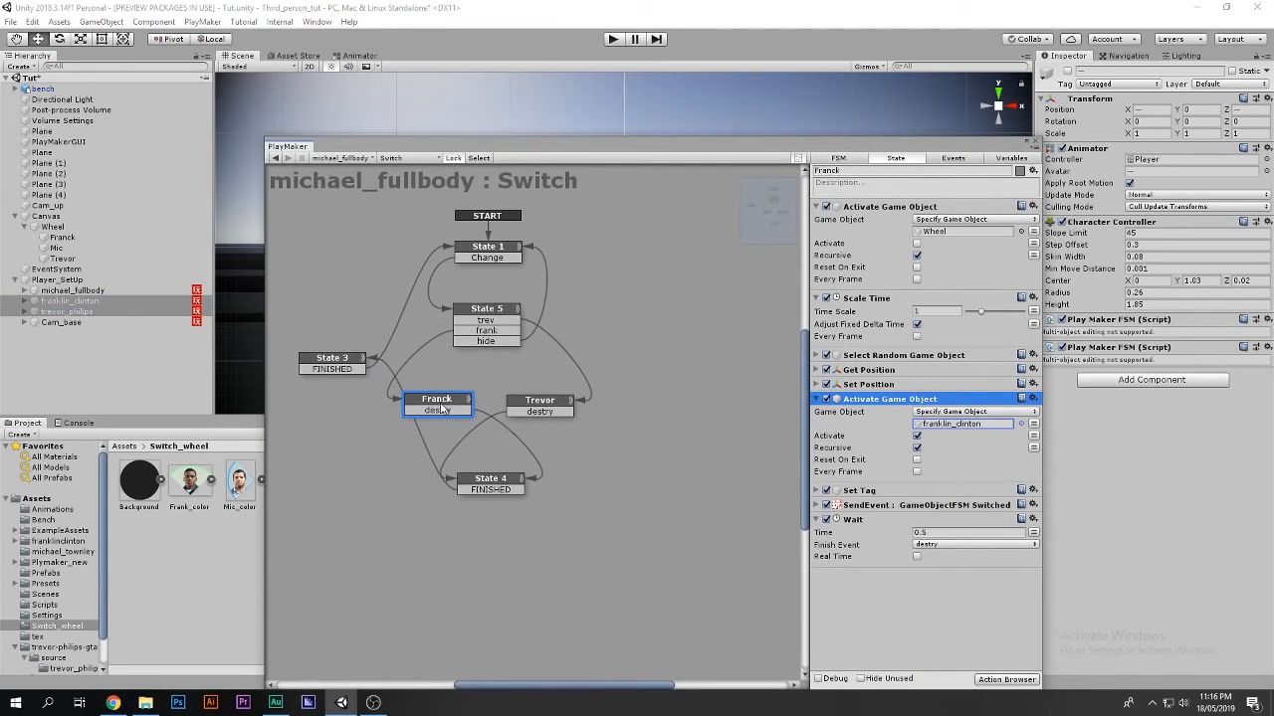
# Examine the Franck state's activated object and its Set Tag action, locating the Follow object and keeping the tag at Untagged
pyautogui.click(930, 425)
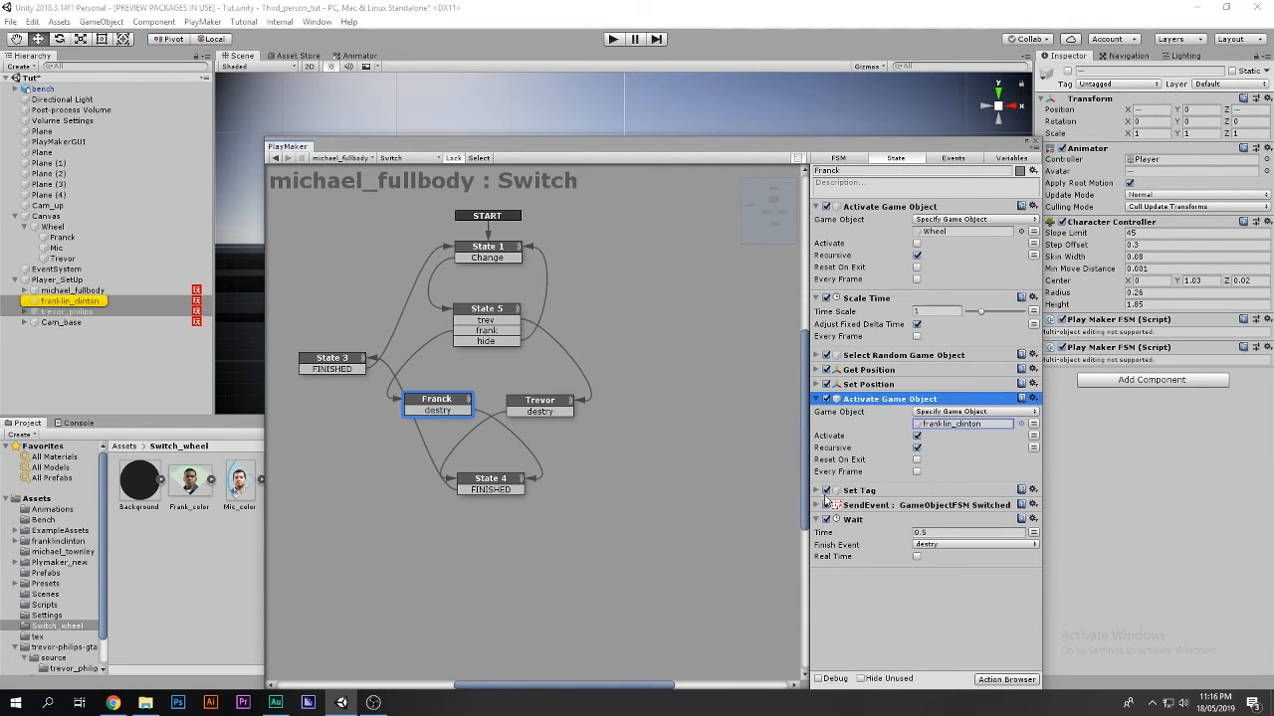
pyautogui.click(818, 490)
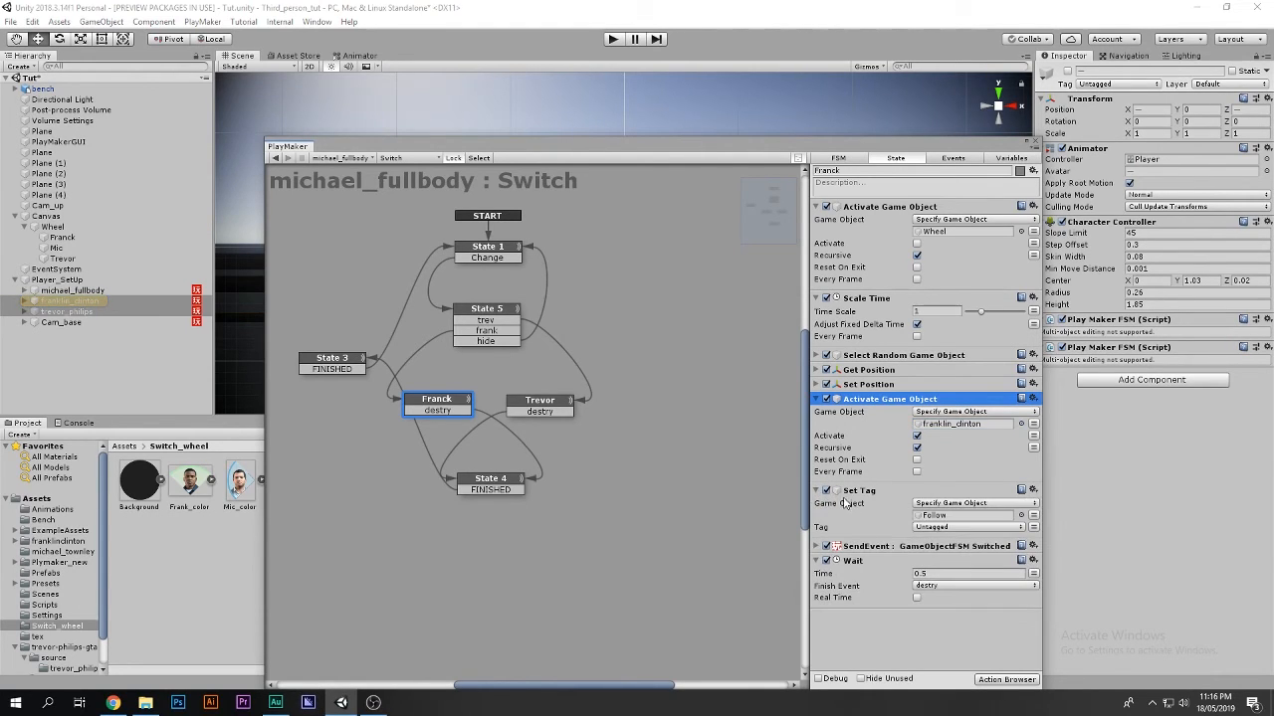
pyautogui.click(927, 516)
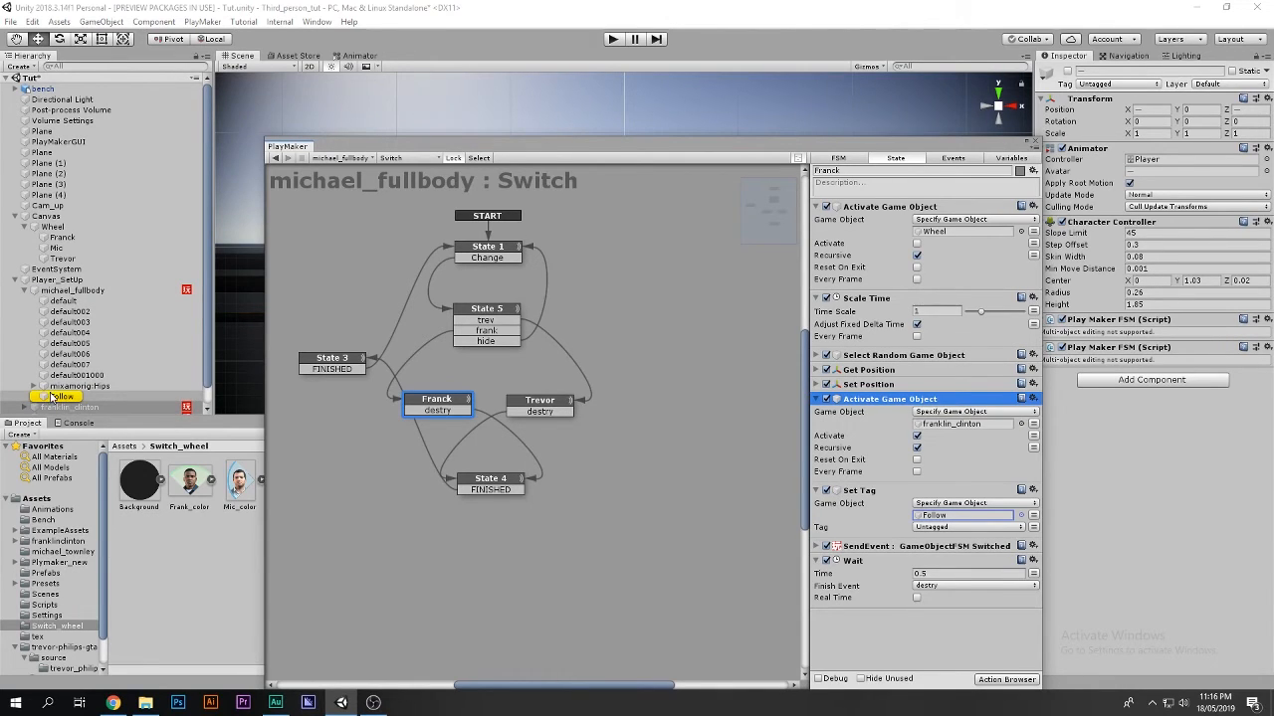
pyautogui.click(934, 529)
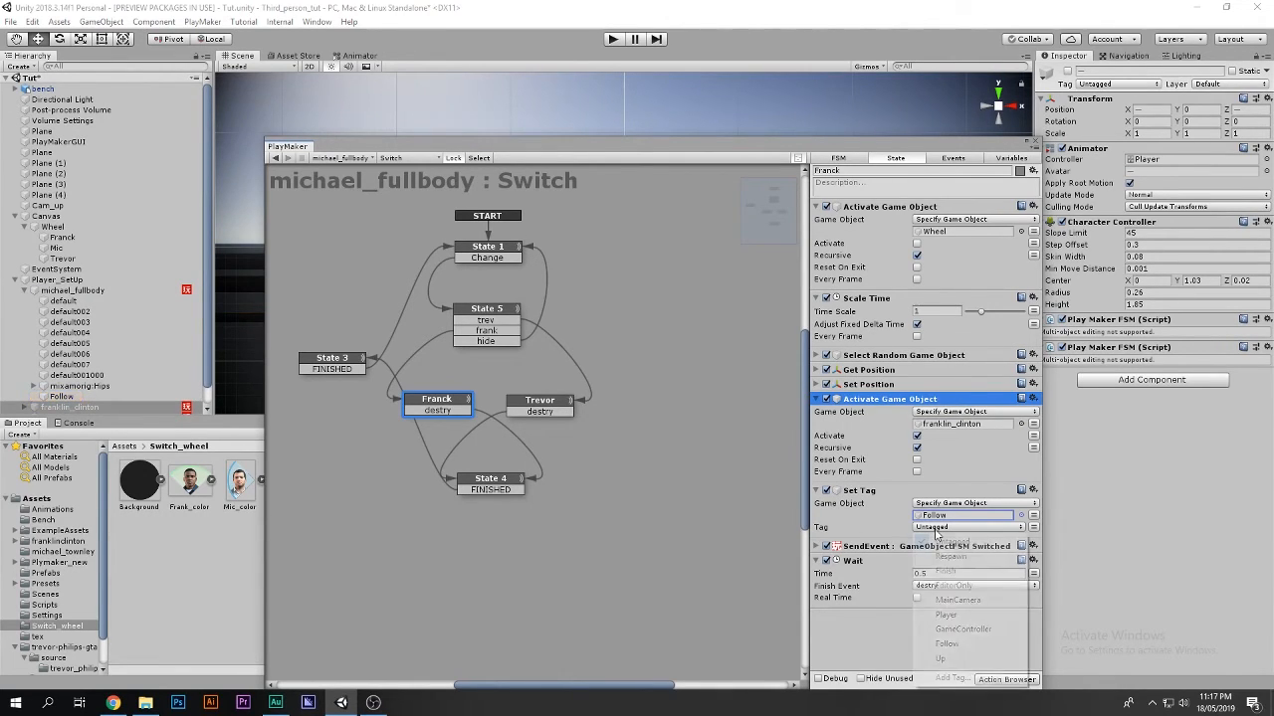
pyautogui.click(937, 541)
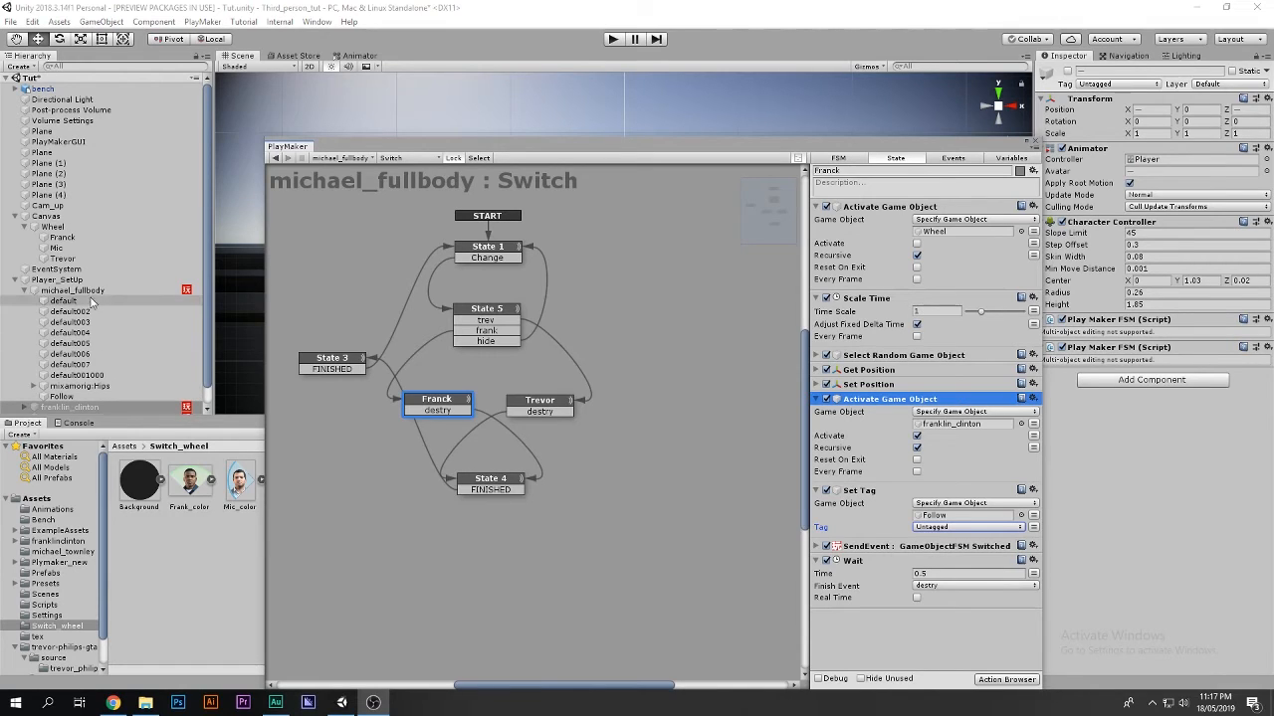
# Activate franklin_clinton and inspect the Follow objects under michael_fullbody and trevor_philips
pyautogui.scroll(-1, 152, 343)
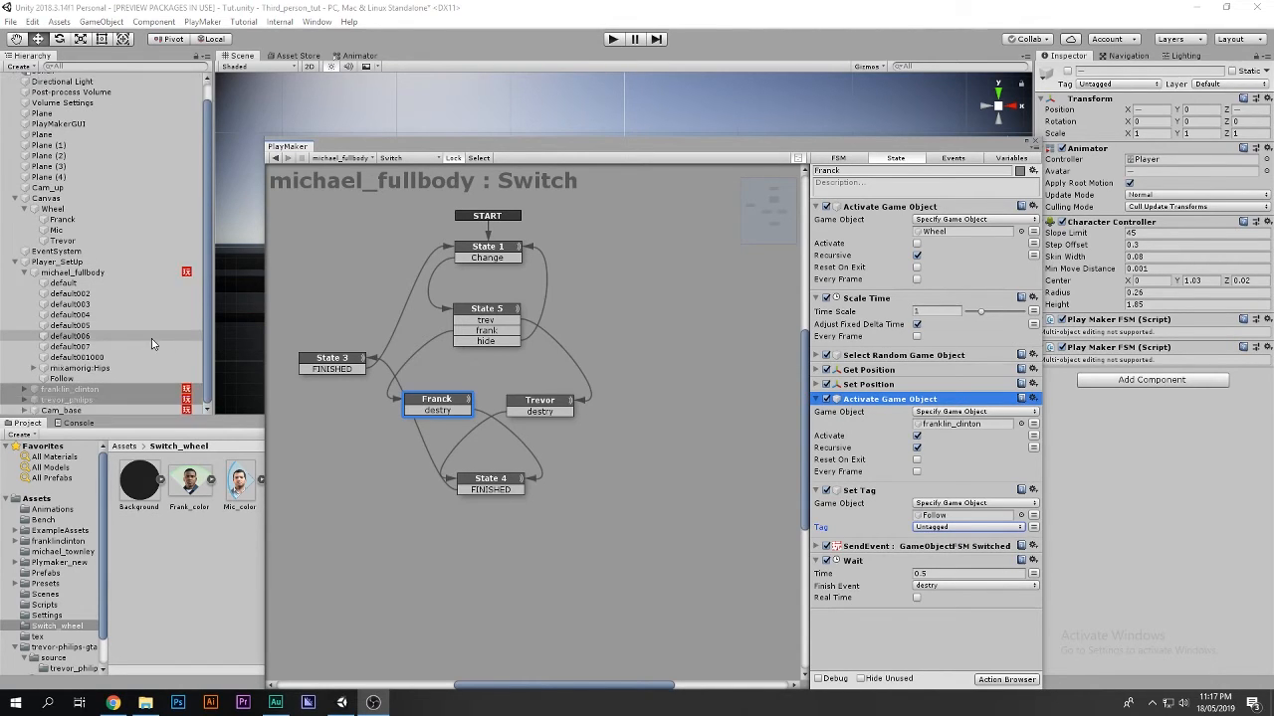
pyautogui.click(85, 390)
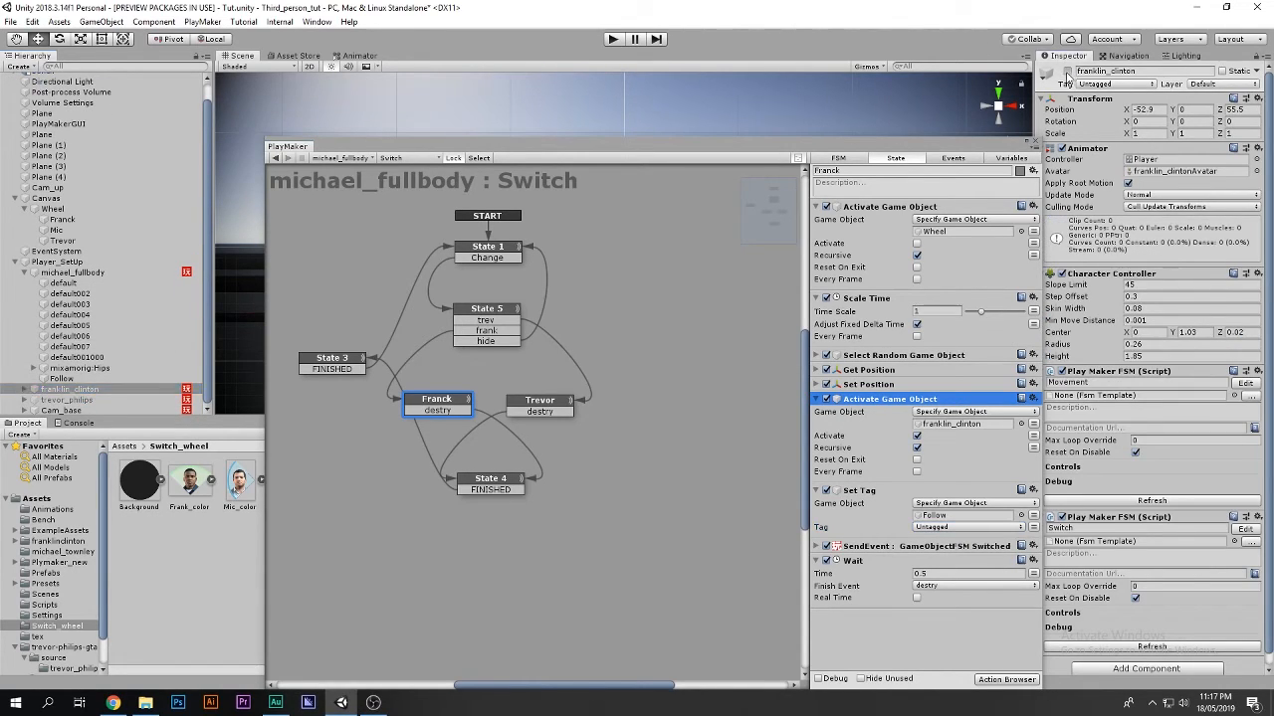
pyautogui.click(25, 400)
pyautogui.click(60, 379)
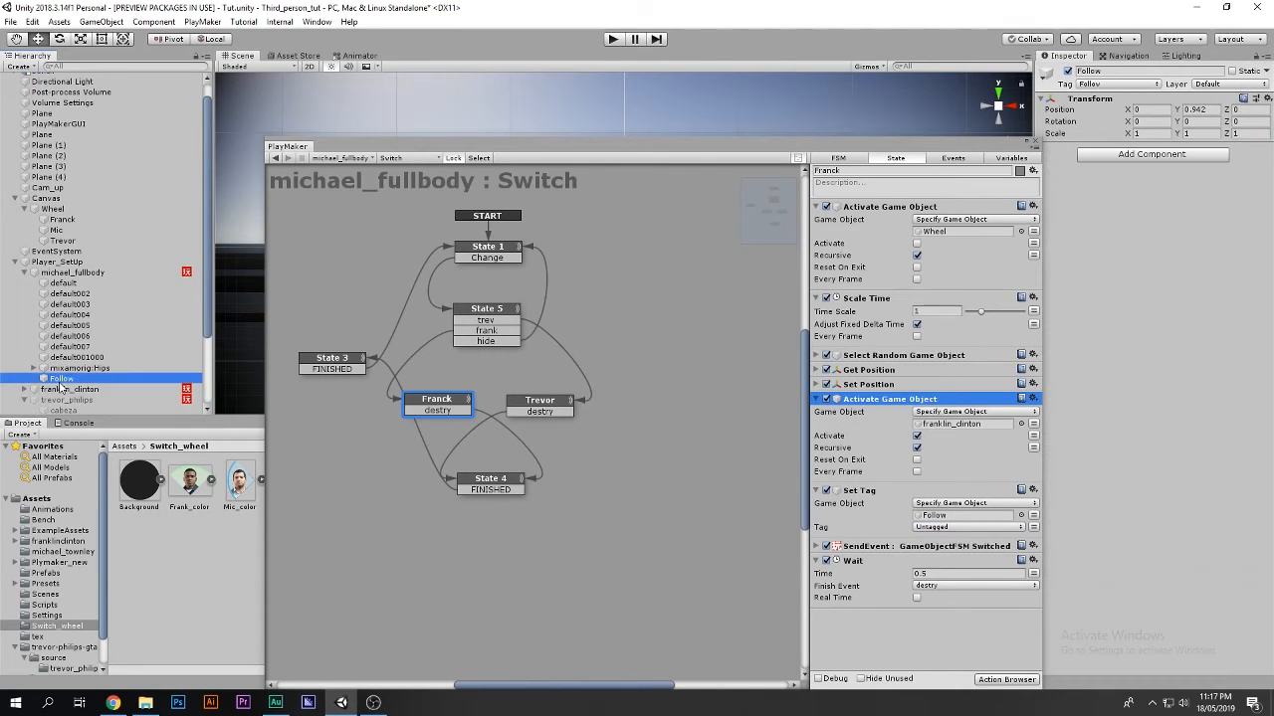
pyautogui.scroll(-5, 63, 389)
pyautogui.click(62, 399)
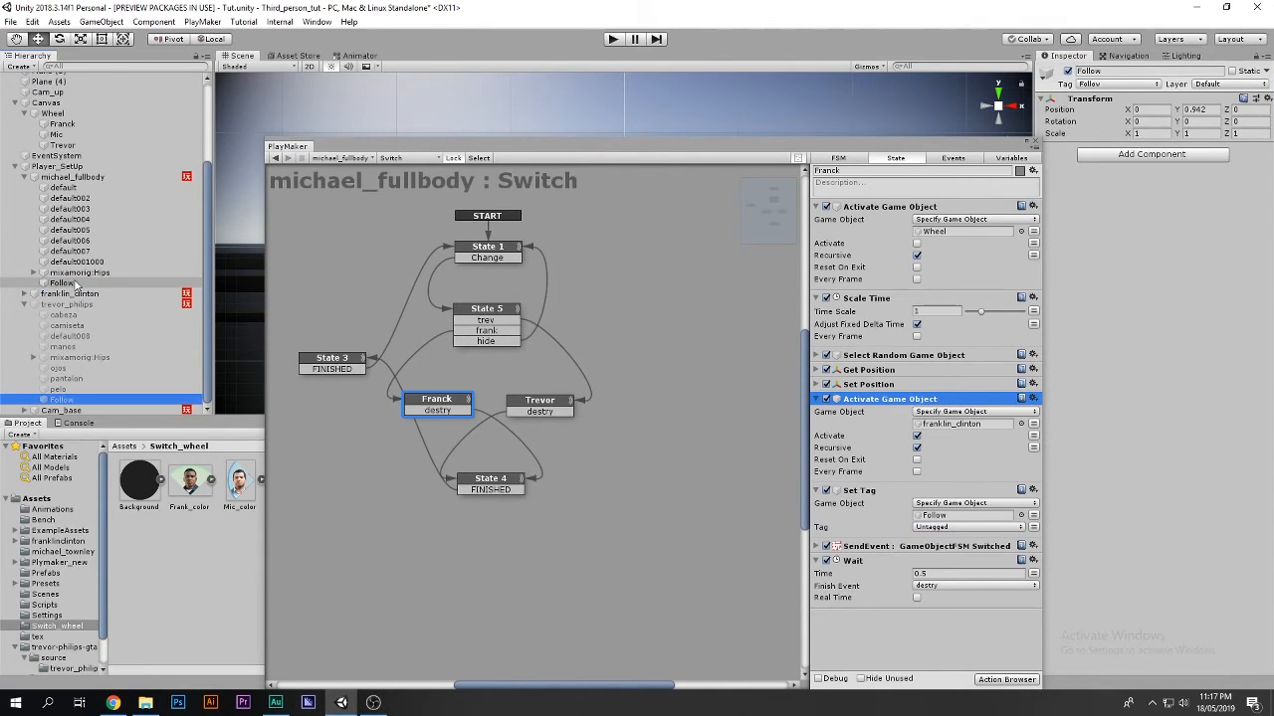
pyautogui.click(24, 305)
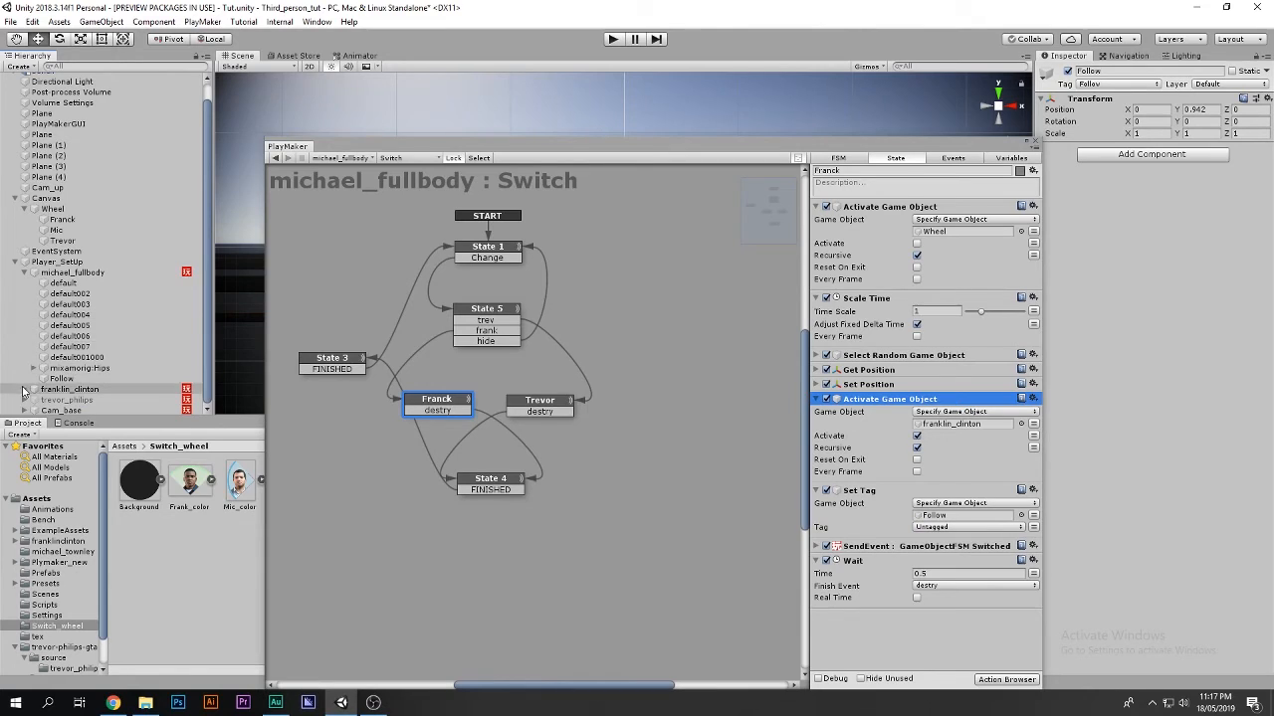
# Compare the tags of the Follow objects under franklin_clinton and michael_fullbody
pyautogui.click(24, 389)
pyautogui.click(60, 389)
pyautogui.keyDown('ctrl'); pyautogui.click(71, 283); pyautogui.keyUp('ctrl')
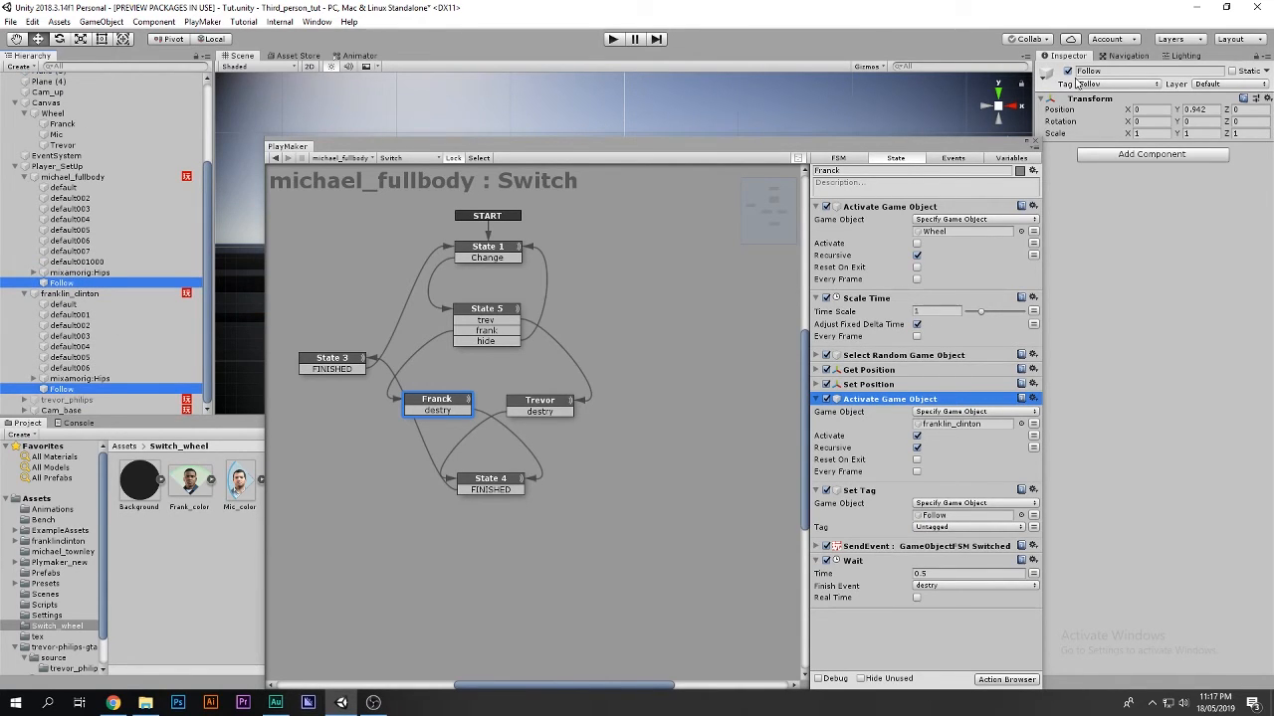
pyautogui.click(62, 284)
pyautogui.click(62, 389)
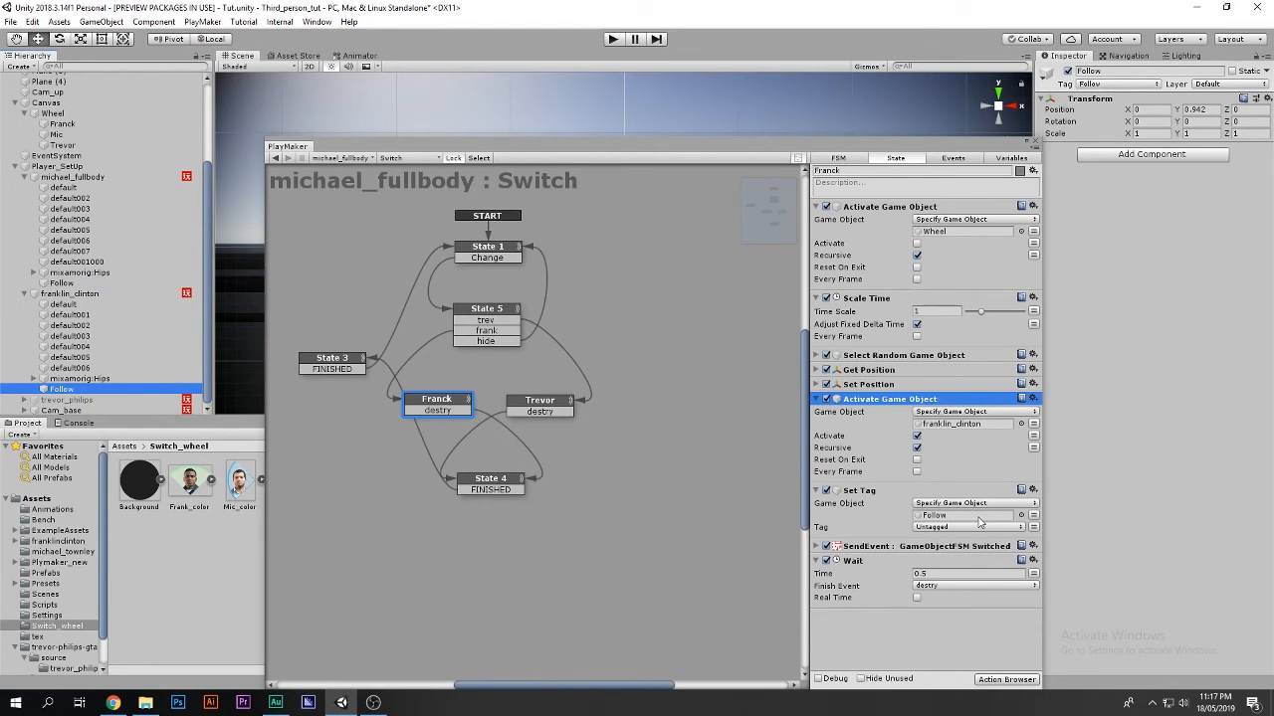
# Examine the Franck state's Send Event action targeting Cam_base and its Wait action with the destry finish event
pyautogui.click(815, 550)
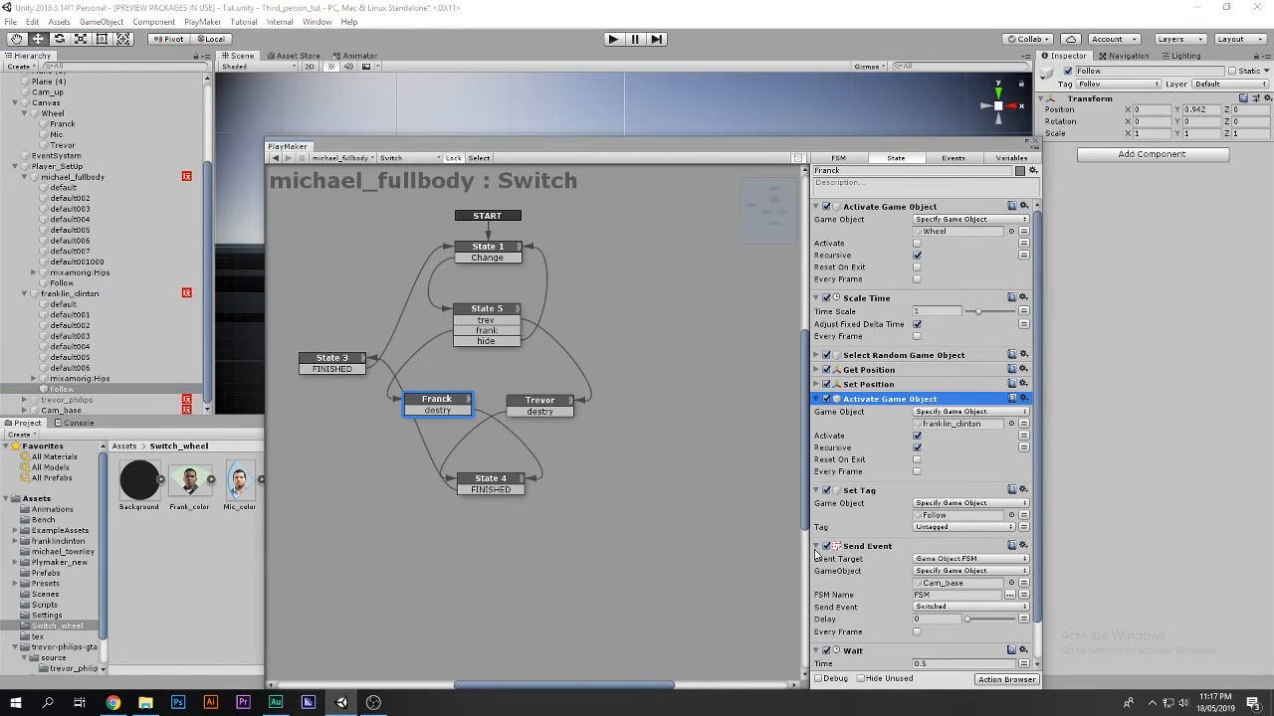
pyautogui.click(815, 550)
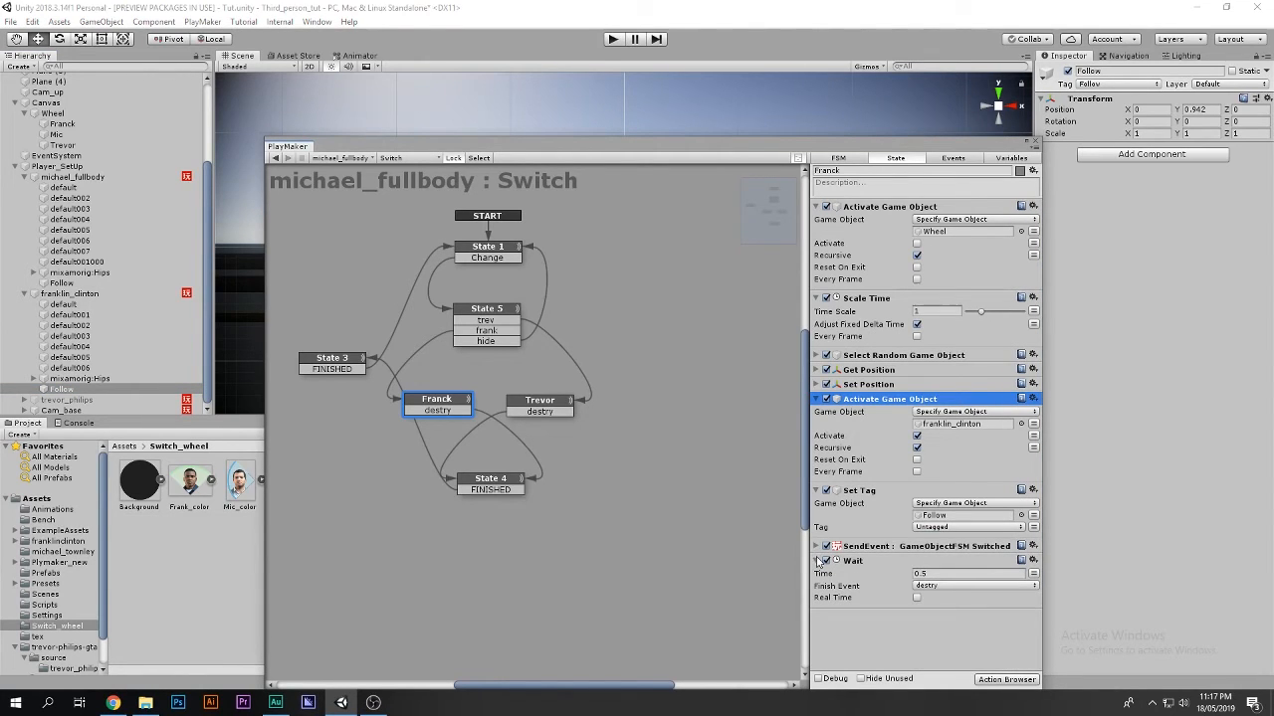
pyautogui.click(816, 546)
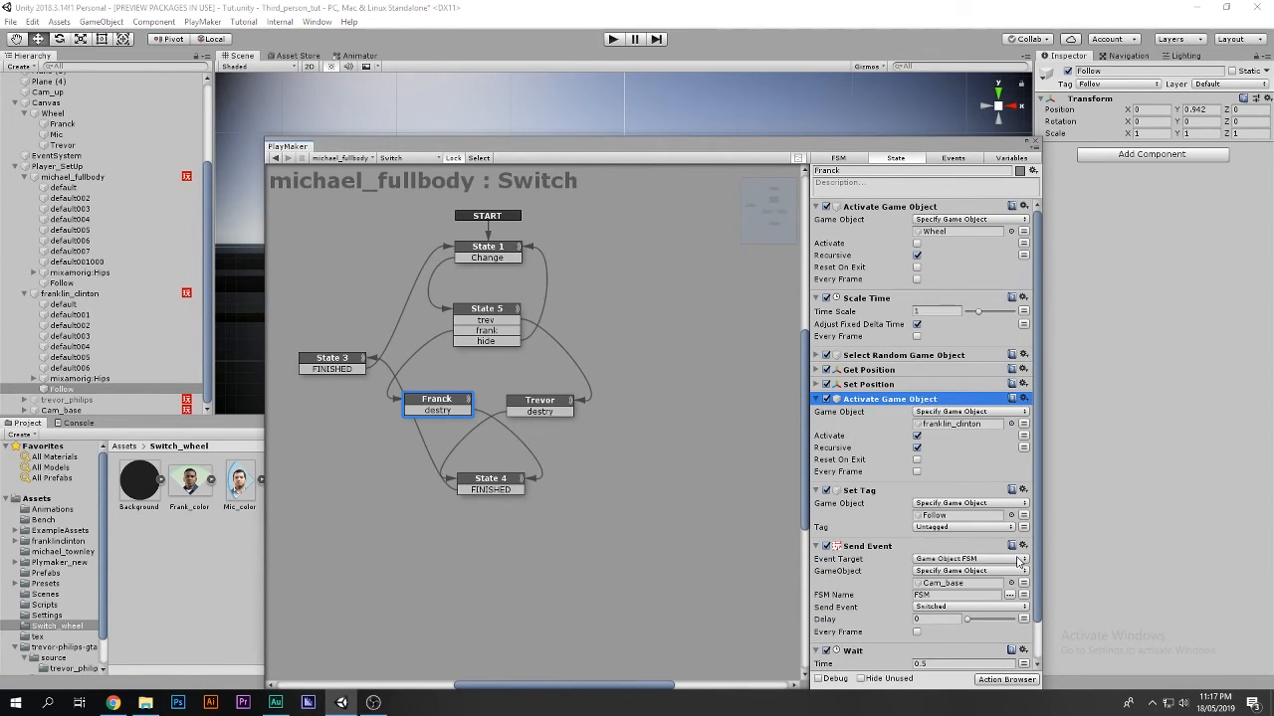
pyautogui.scroll(-2, 902, 572)
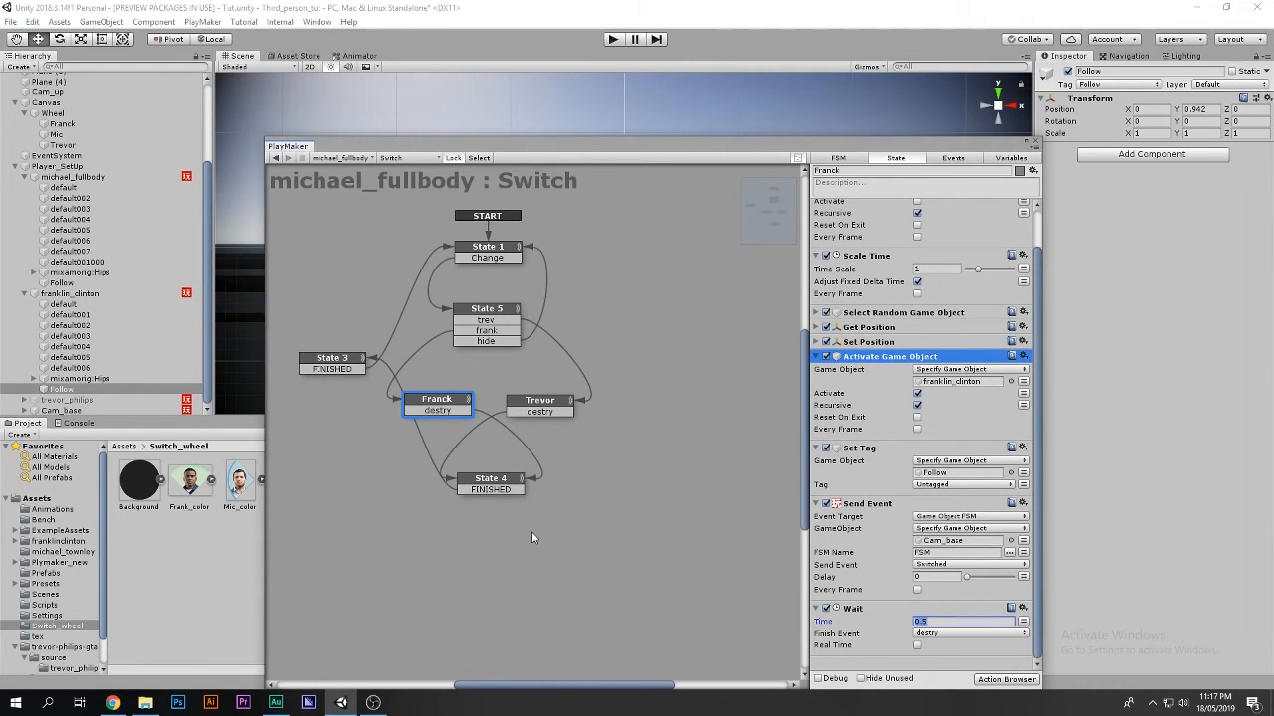
# Examine State 4's Set Tag and Next Frame Event actions, and locate the targeted Follow object under michael_fullbody
pyautogui.click(502, 484)
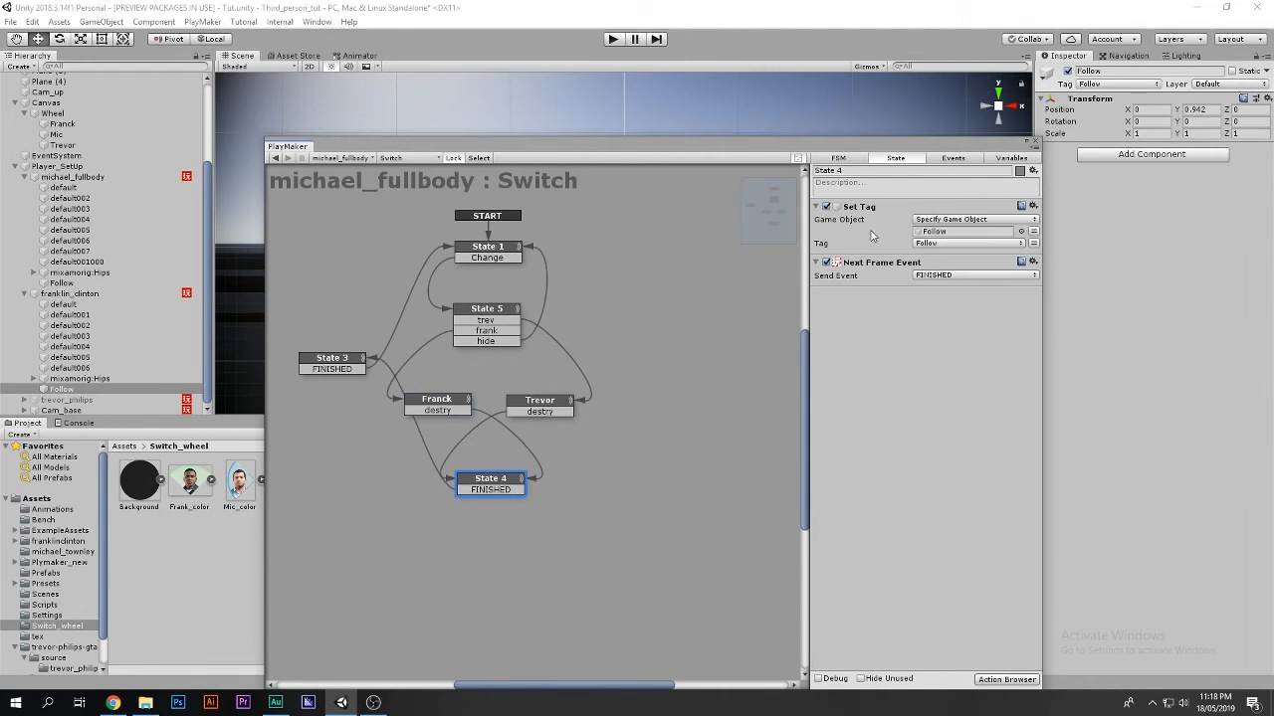
pyautogui.click(956, 232)
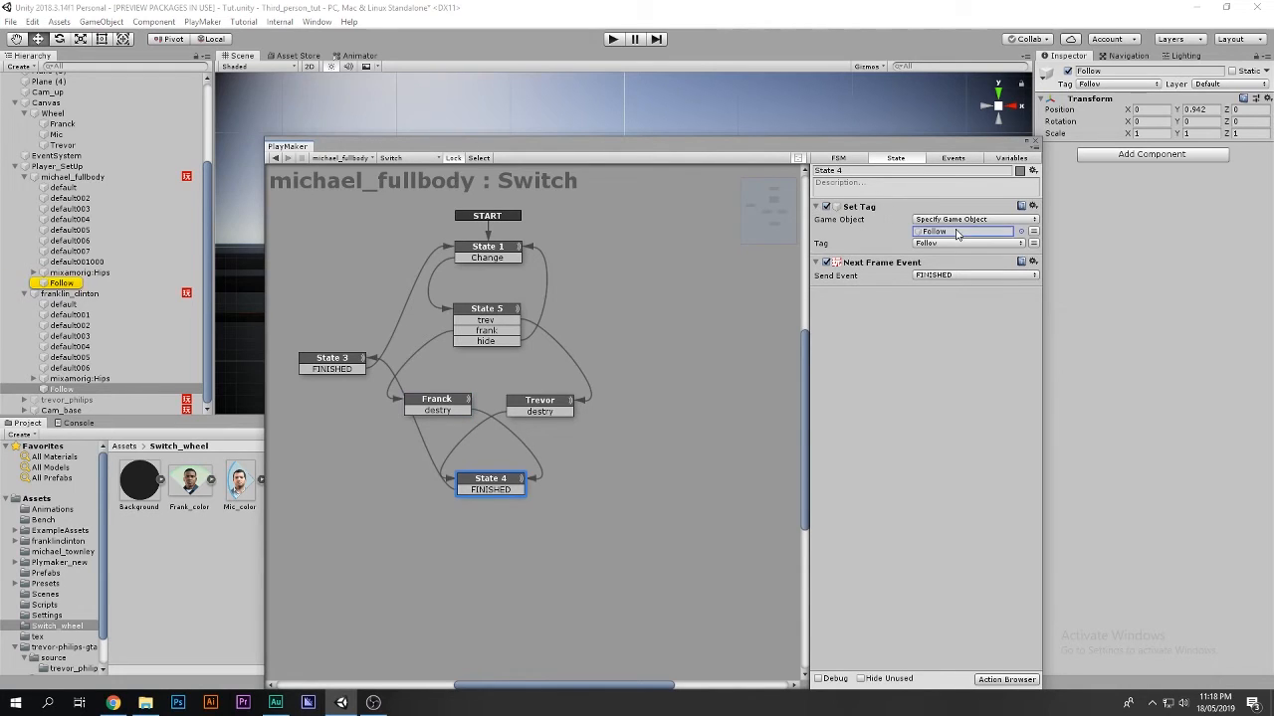
pyautogui.click(99, 287)
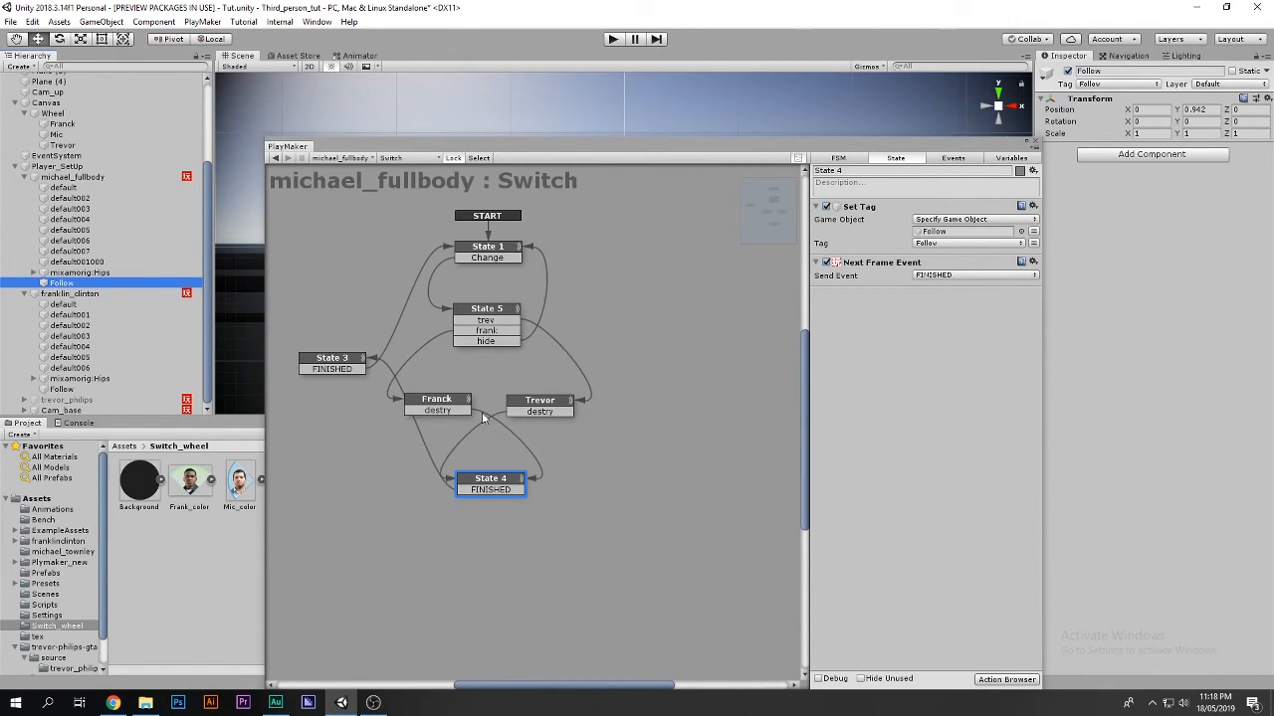
pyautogui.click(862, 207)
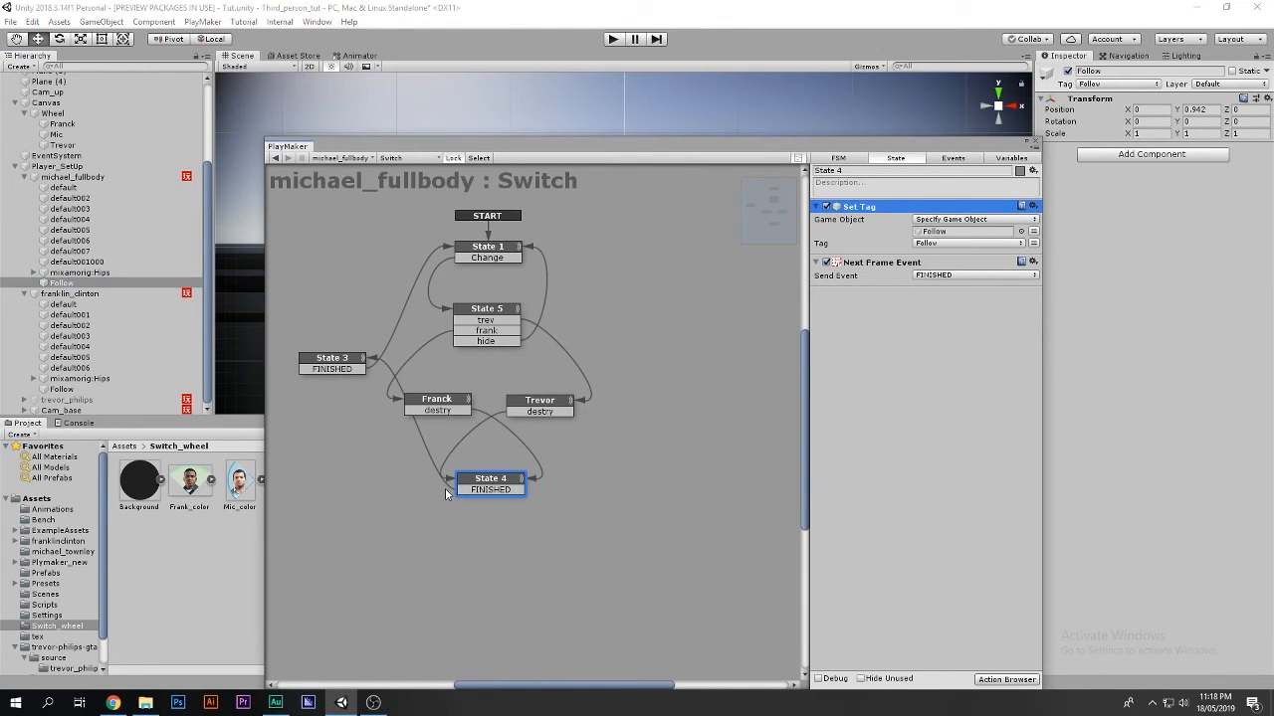
# Review the actions in State 4, State 3, State 1 and the Franck state of michael_fullbody's Switch FSM
pyautogui.click(477, 490)
pyautogui.click(343, 367)
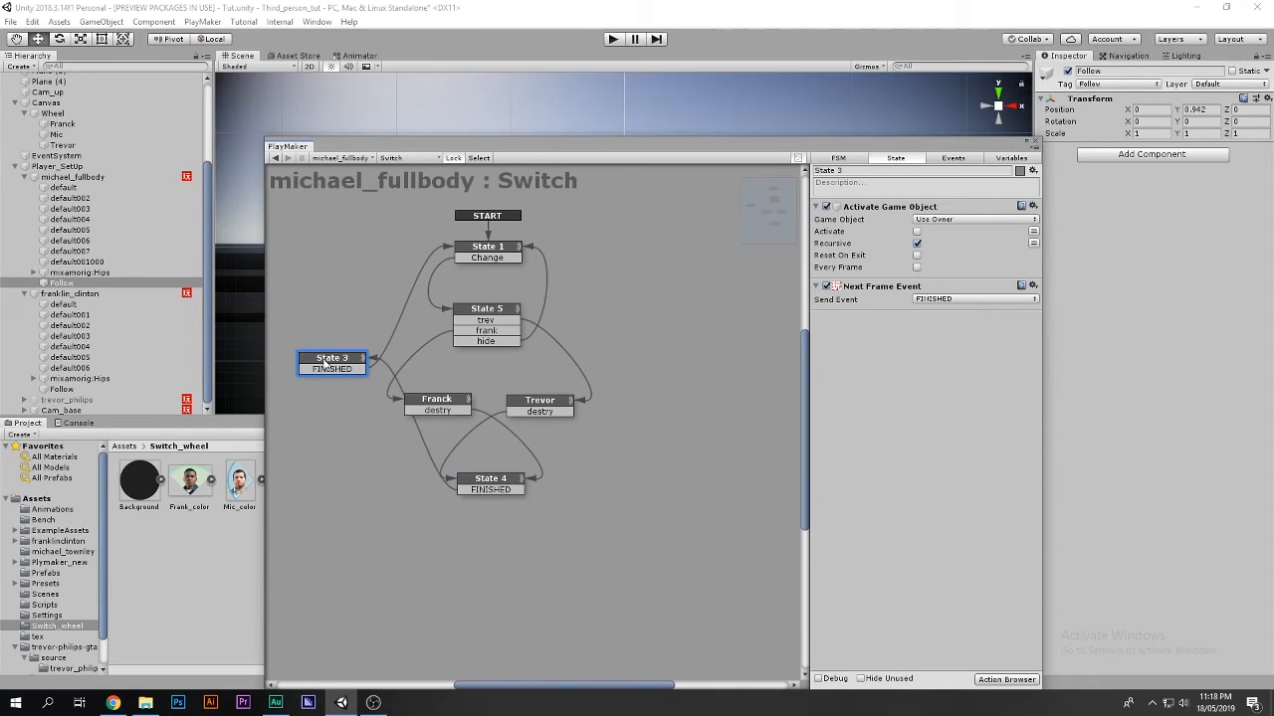
pyautogui.click(500, 258)
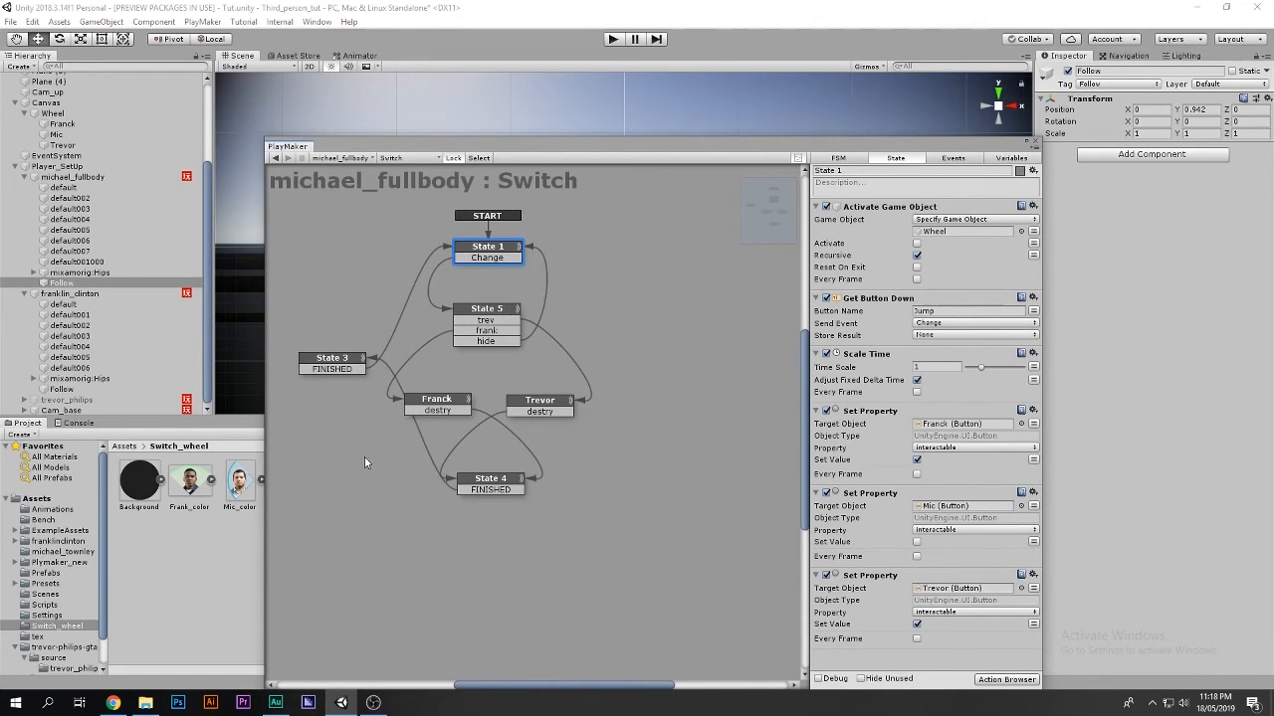
pyautogui.click(480, 478)
pyautogui.click(442, 402)
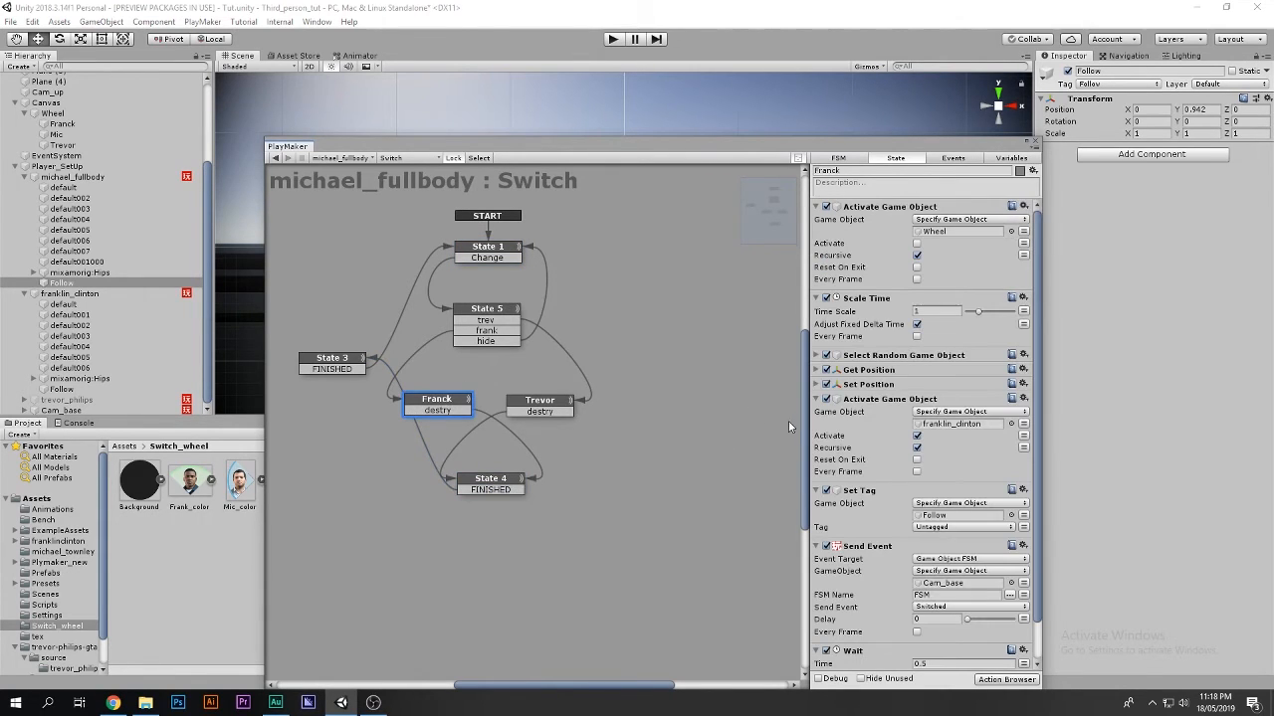
pyautogui.scroll(-2, 846, 435)
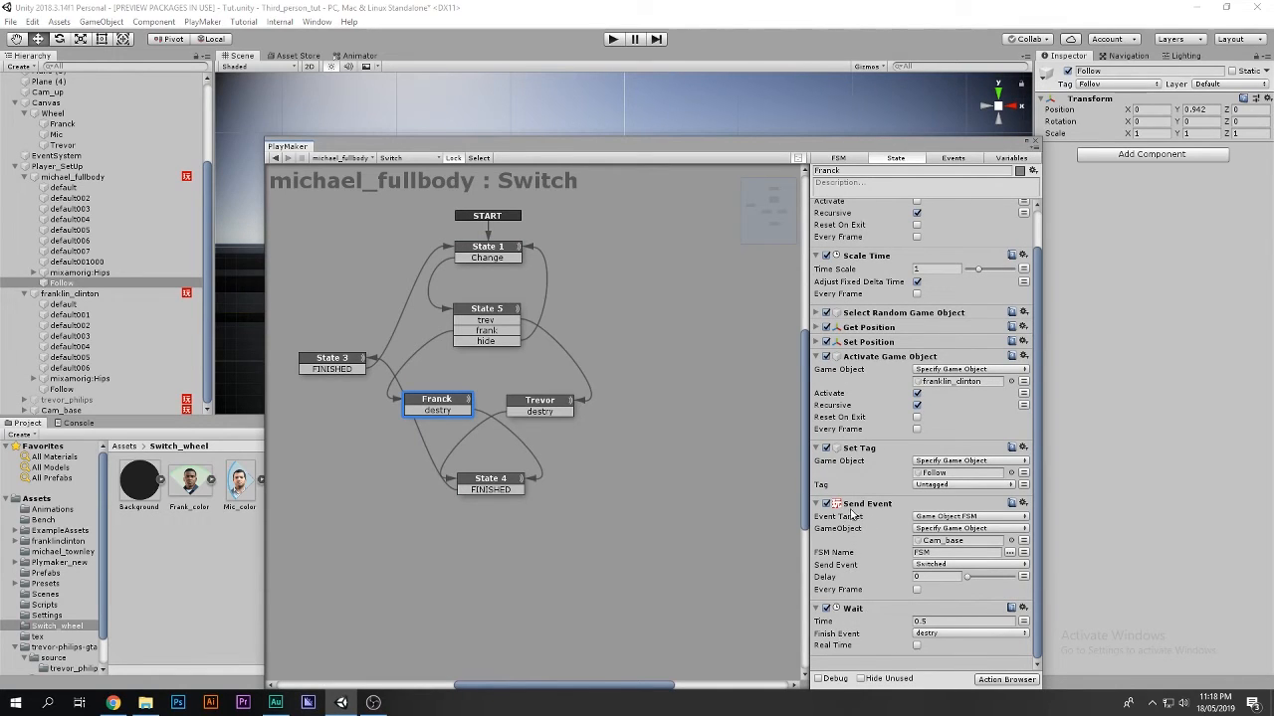
# Locate the Cam_base object targeted by the Franck state's Send Event action and open its FSM at State 2
pyautogui.click(935, 544)
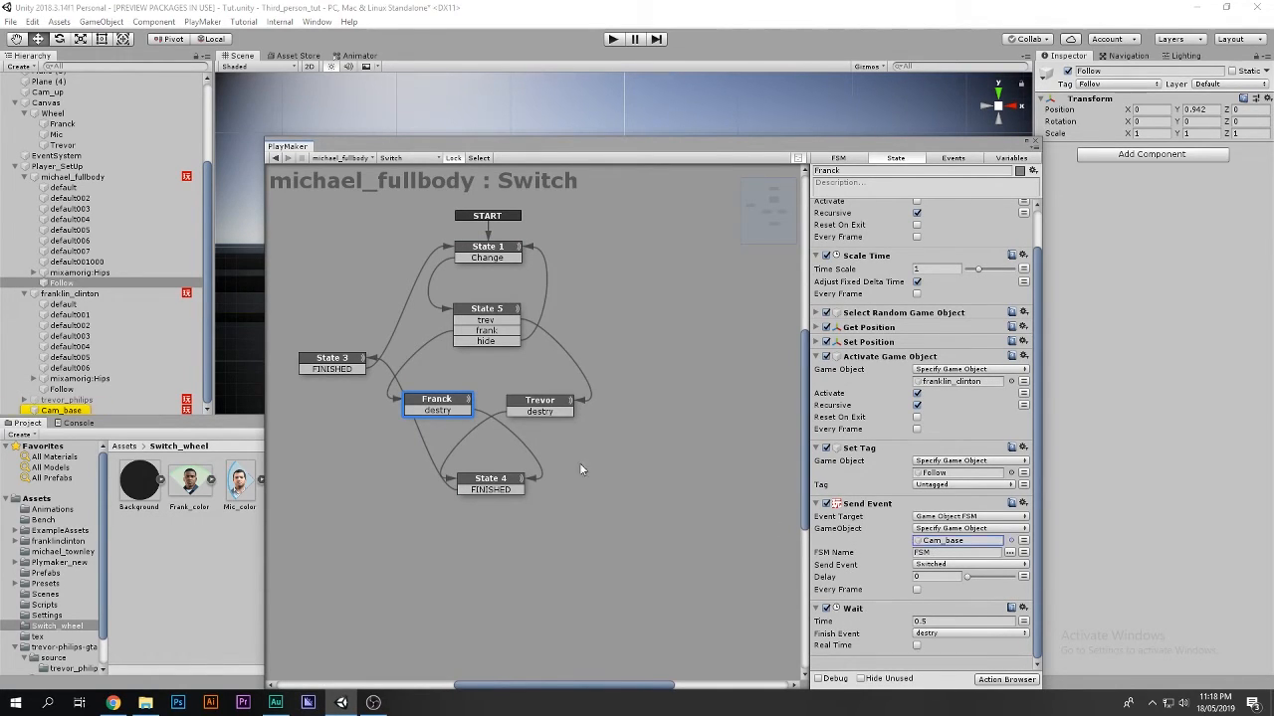
pyautogui.click(62, 410)
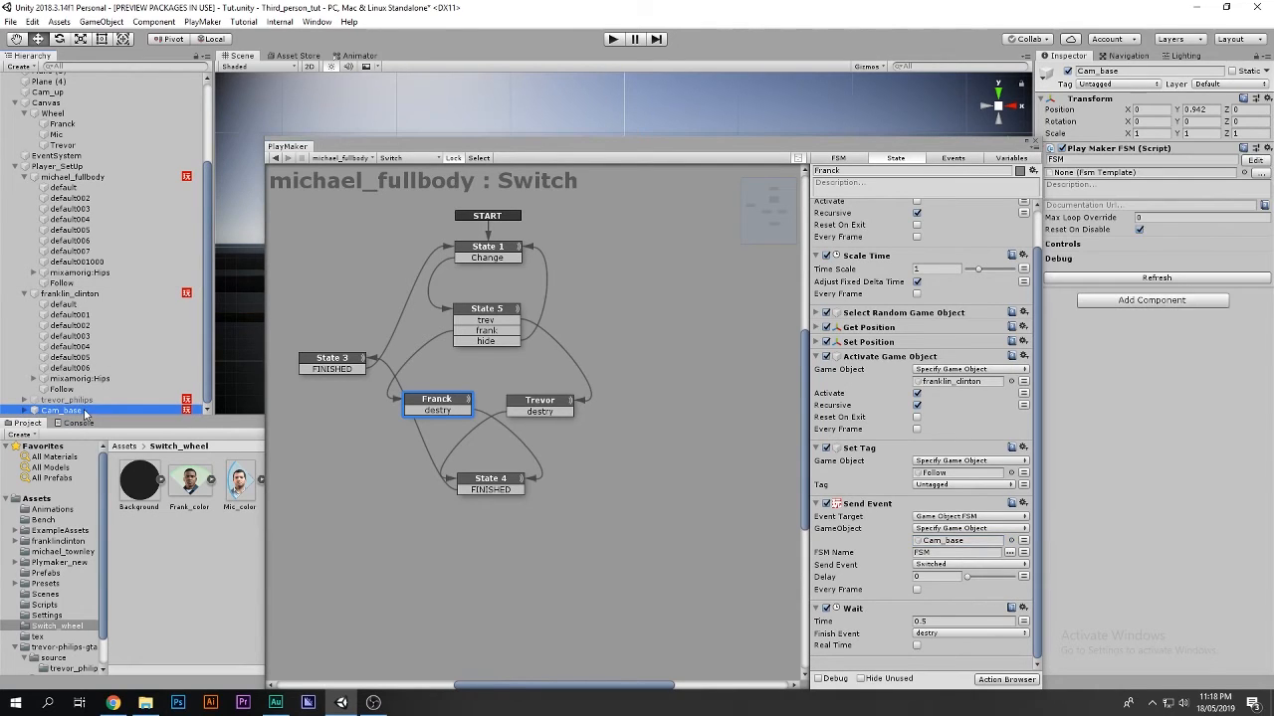
pyautogui.click(1255, 161)
pyautogui.moveTo(601, 249)
pyautogui.mouseDown()
pyautogui.moveTo(627, 245)
pyautogui.moveTo(599, 252)
pyautogui.mouseUp()
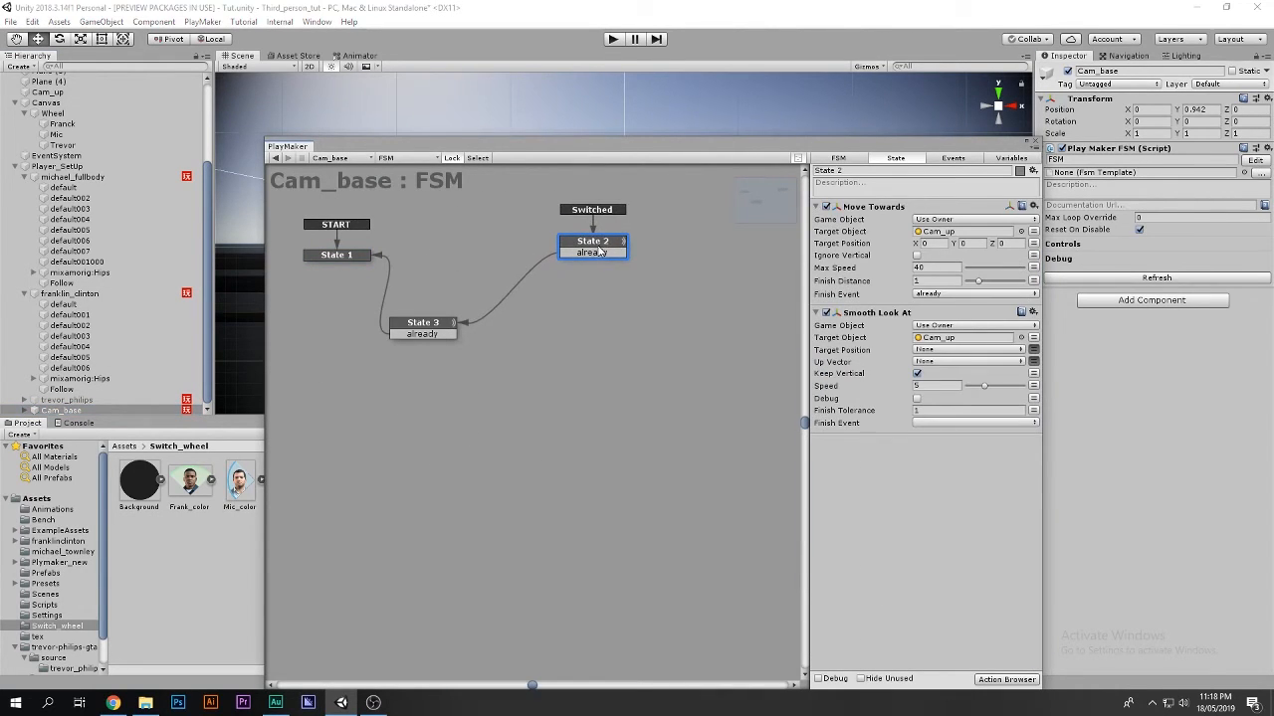
# Add a new state below State 2 in the Cam_base FSM
pyautogui.click(602, 333)
pyautogui.keyDown('ctrl'); pyautogui.click(609, 350); pyautogui.keyUp('ctrl')
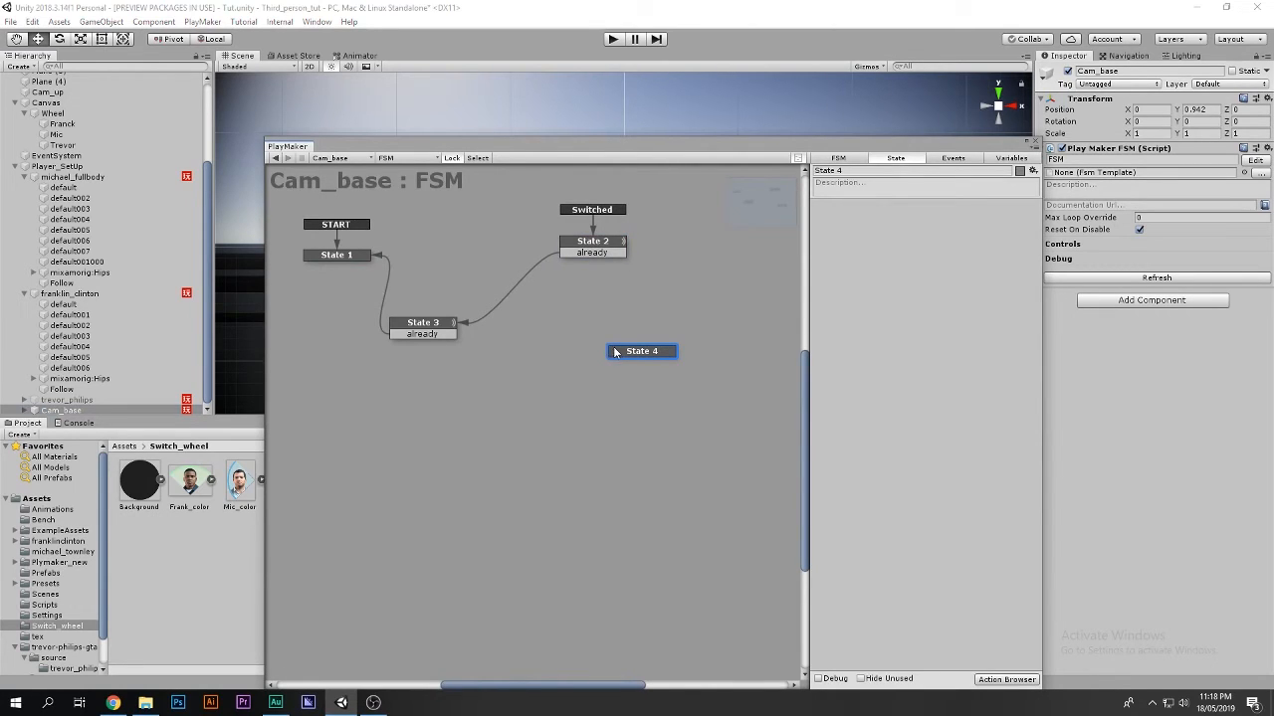
pyautogui.moveTo(624, 354); pyautogui.dragTo(586, 348)
# Examine the custom events available for a global transition on State 4
pyautogui.rightClick(586, 345)
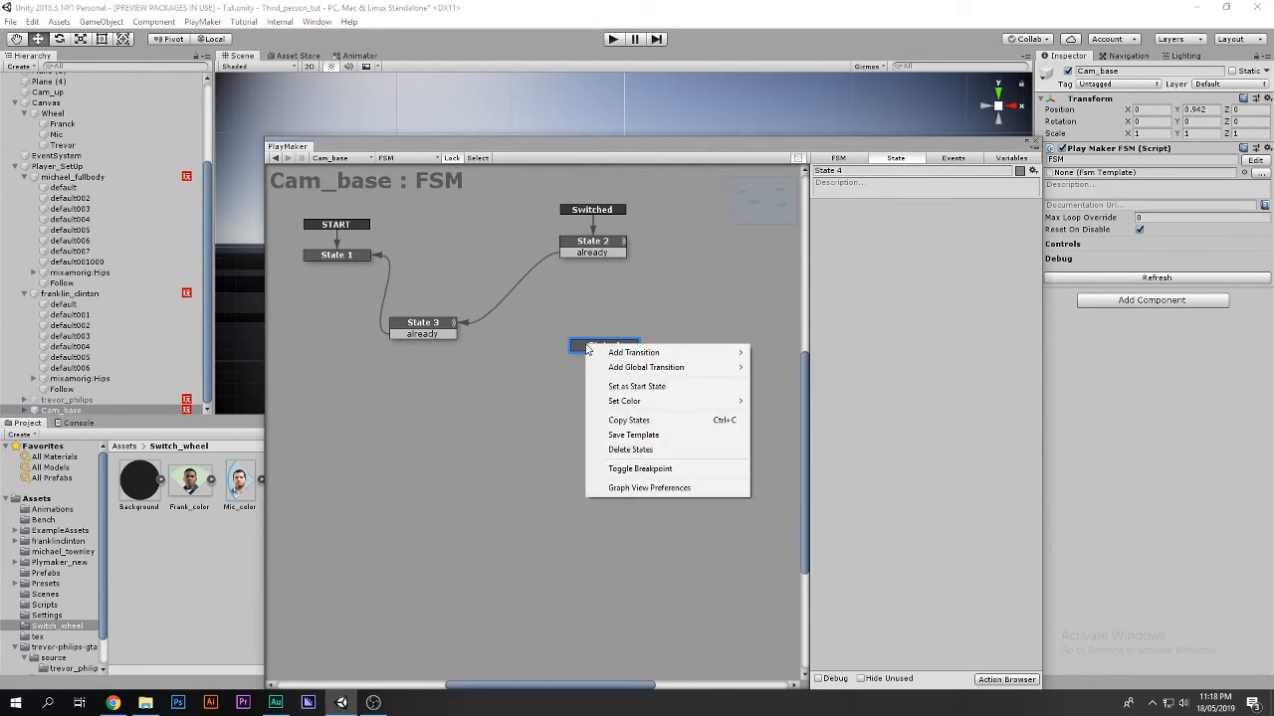
pyautogui.moveTo(631, 377)
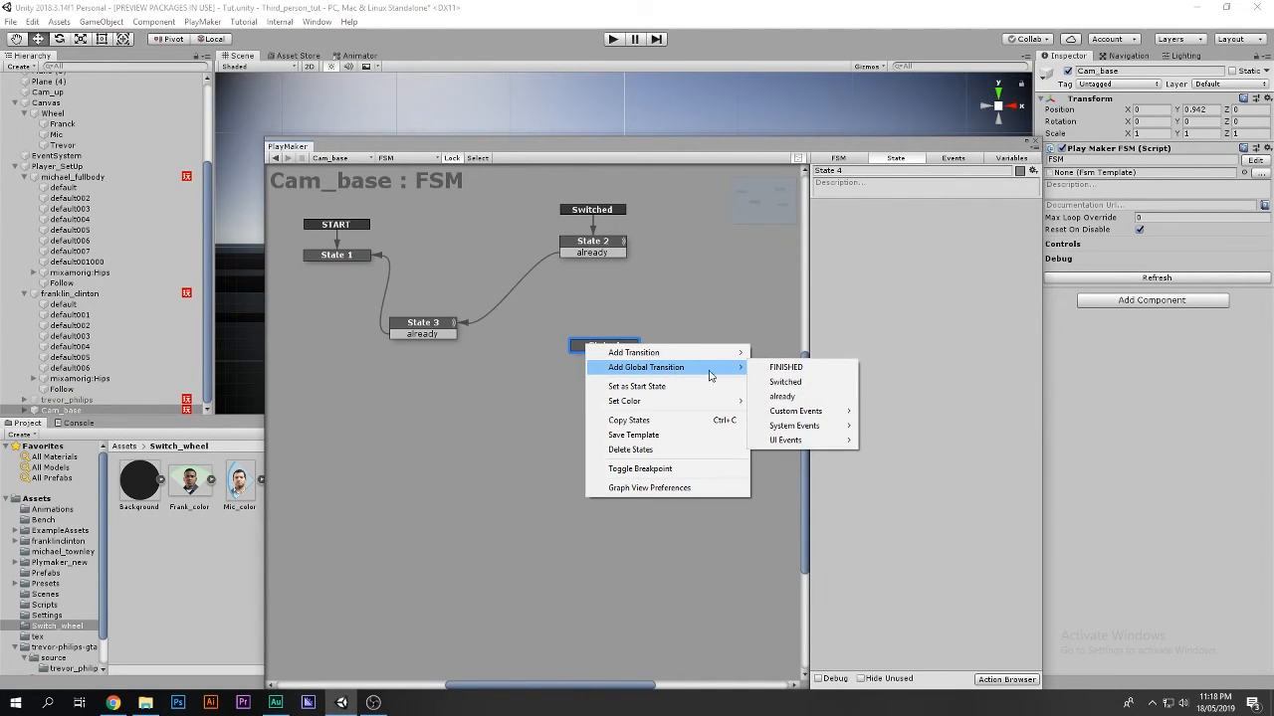
pyautogui.moveTo(791, 412)
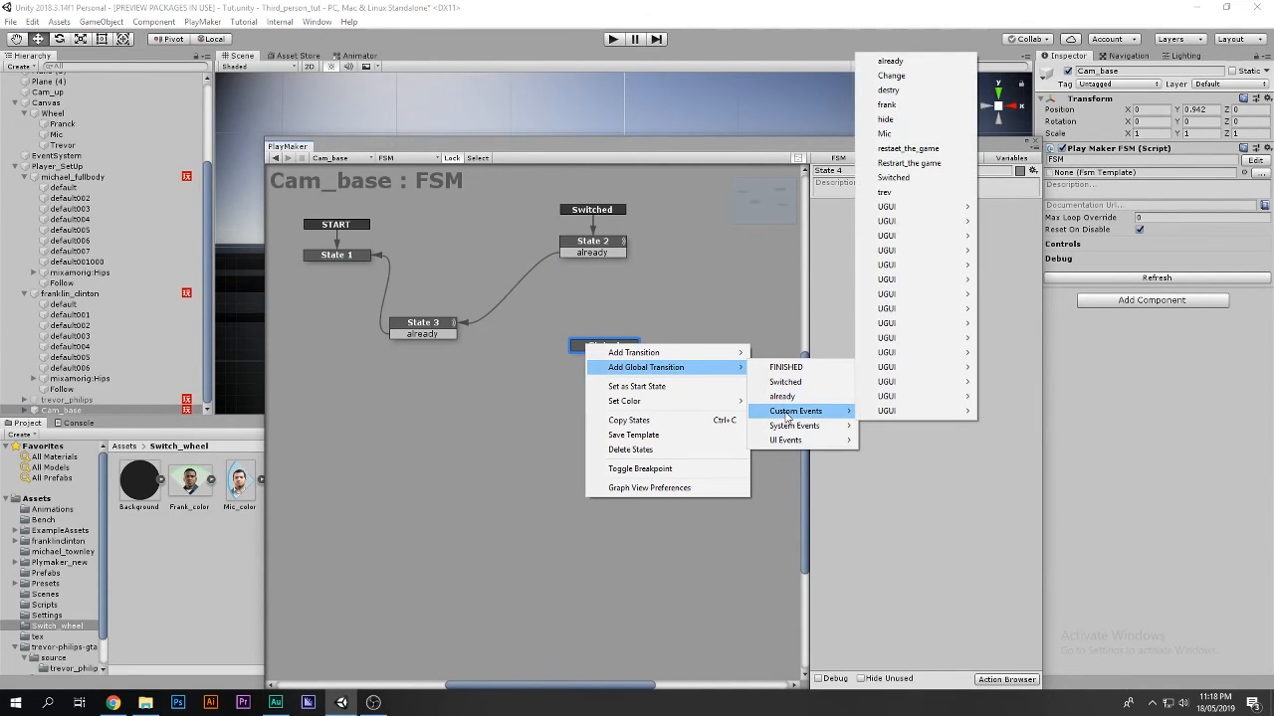
pyautogui.click(920, 459)
# Show the Cam_base FSM's event list and clear the entry for adding a new event
pyautogui.click(949, 159)
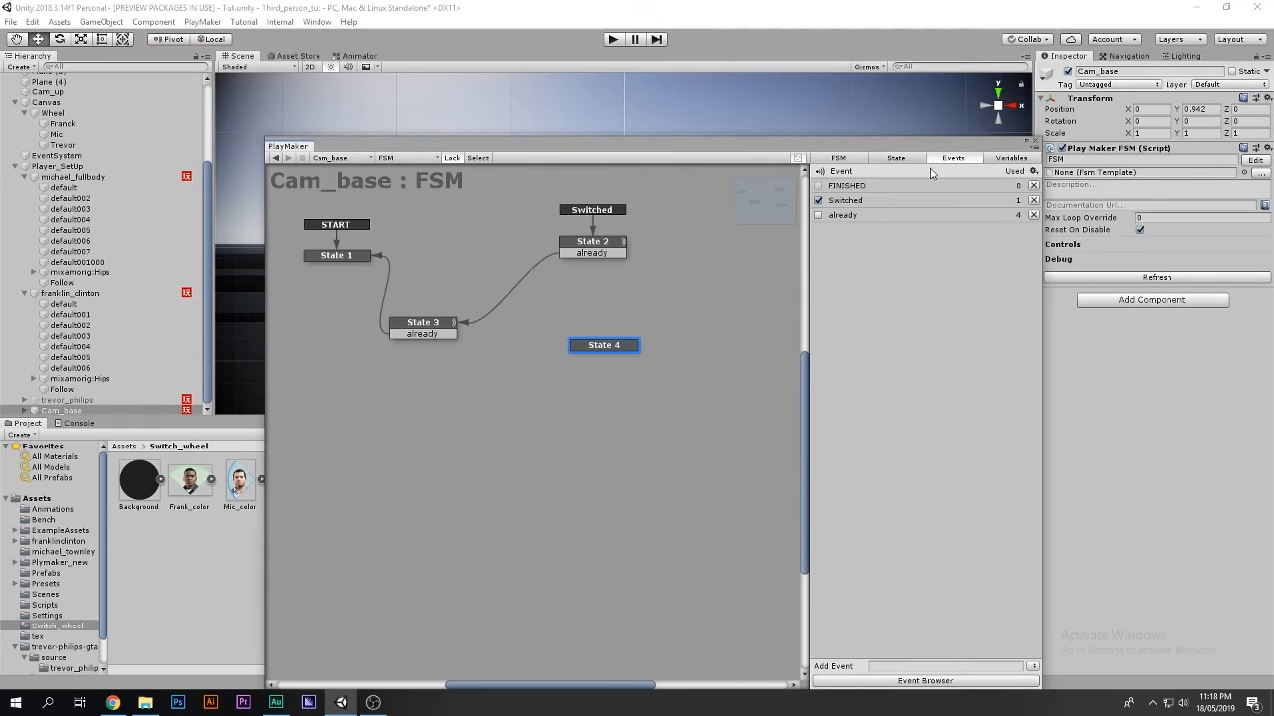
pyautogui.click(909, 666)
pyautogui.moveTo(891, 667); pyautogui.dragTo(802, 661)
pyautogui.press('BackSpace')
# Examine State 2's global transition options and the Switched event in the Cam_base FSM's event list
pyautogui.click(597, 242)
pyautogui.rightClick(597, 240)
pyautogui.moveTo(638, 262)
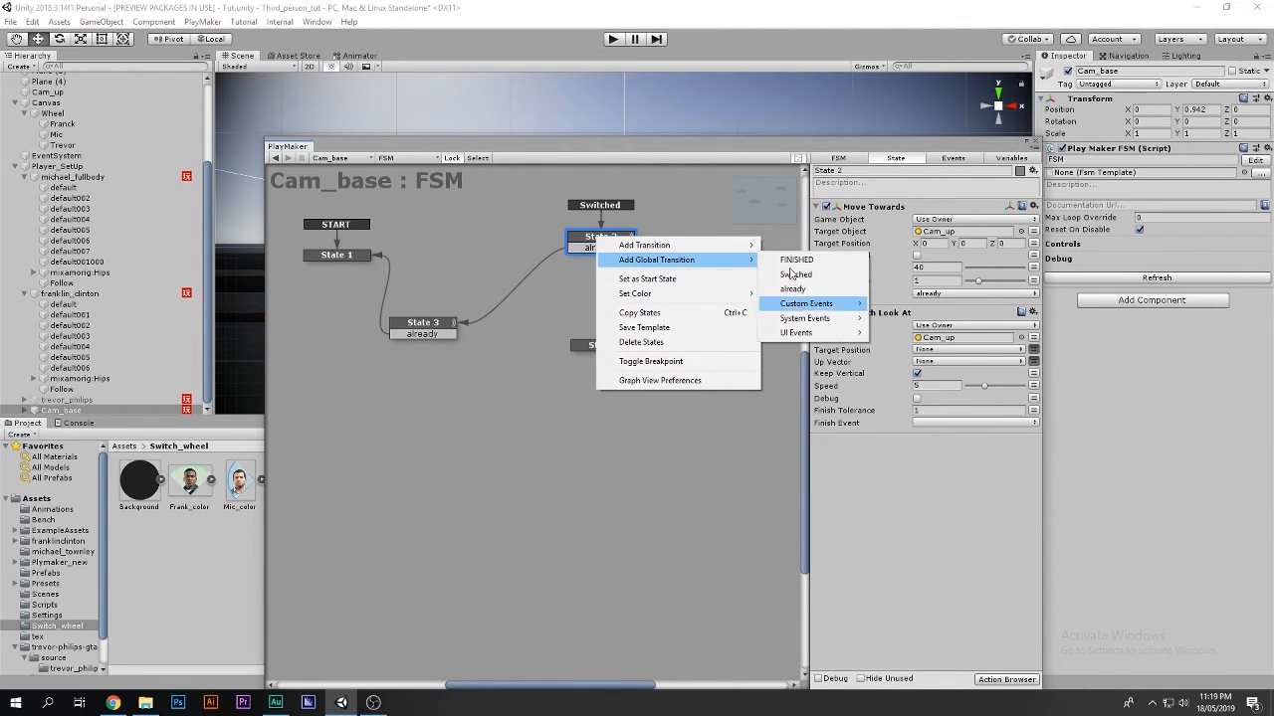
pyautogui.click(843, 218)
pyautogui.click(956, 160)
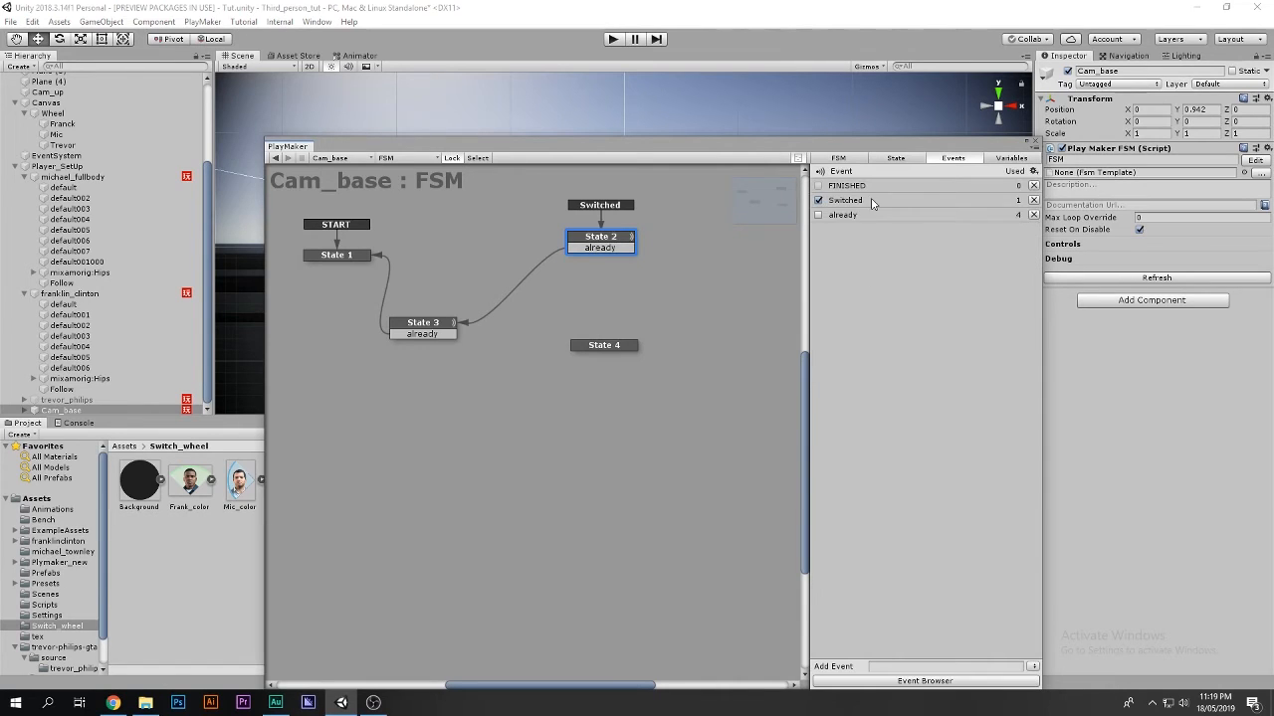
pyautogui.rightClick(631, 239)
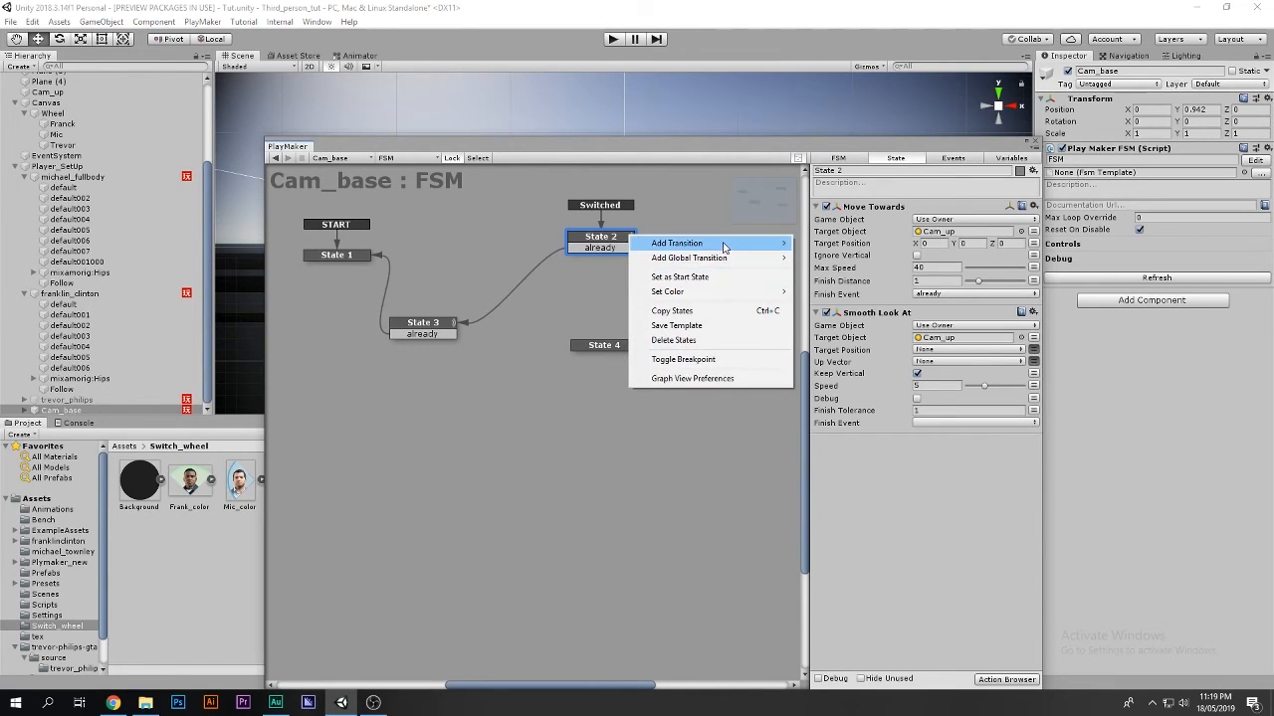
pyautogui.moveTo(726, 258)
pyautogui.click(825, 277)
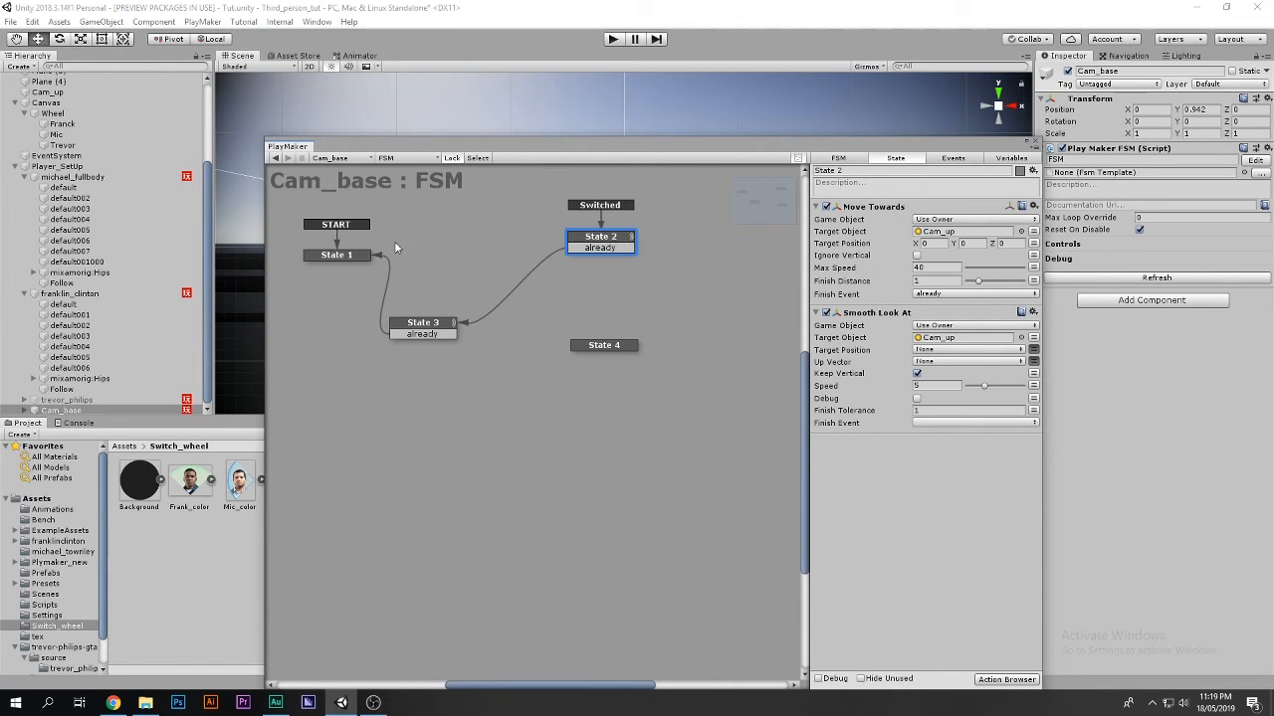
# Examine State 1's Find Game Object, Move Towards and Mouse Look actions in the Cam_base FSM
pyautogui.click(355, 256)
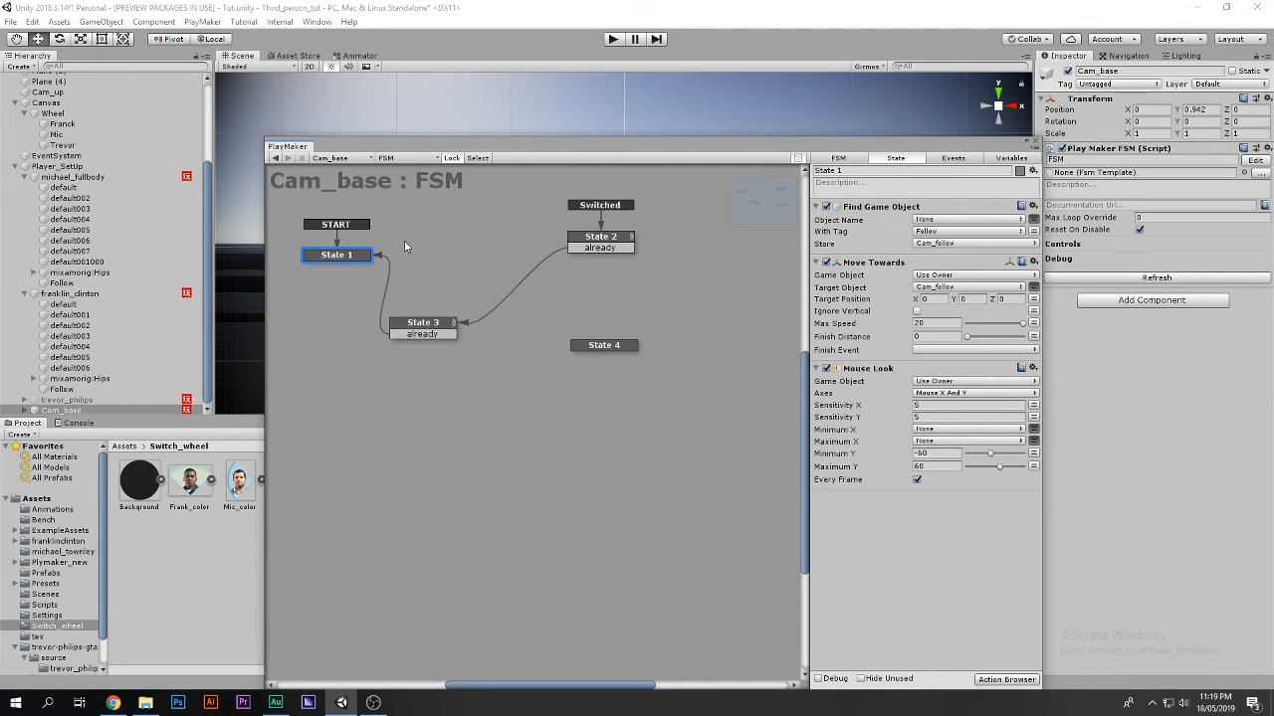
pyautogui.click(874, 212)
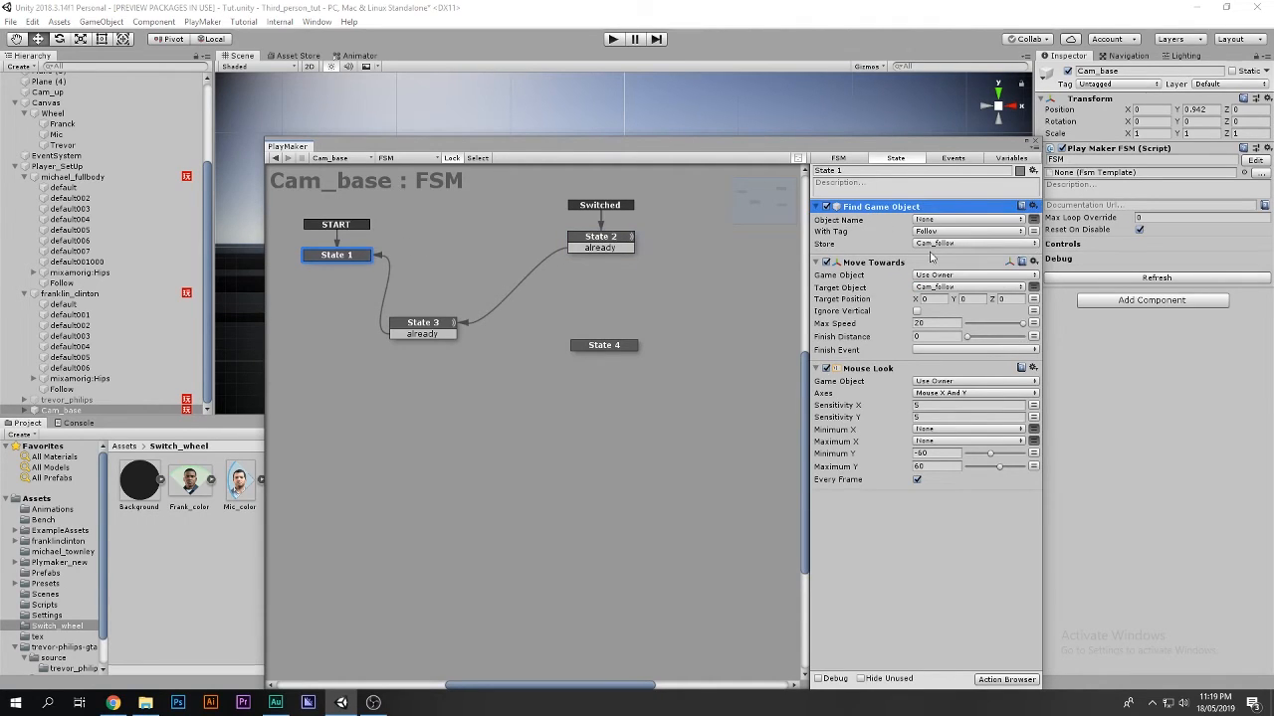
pyautogui.click(858, 264)
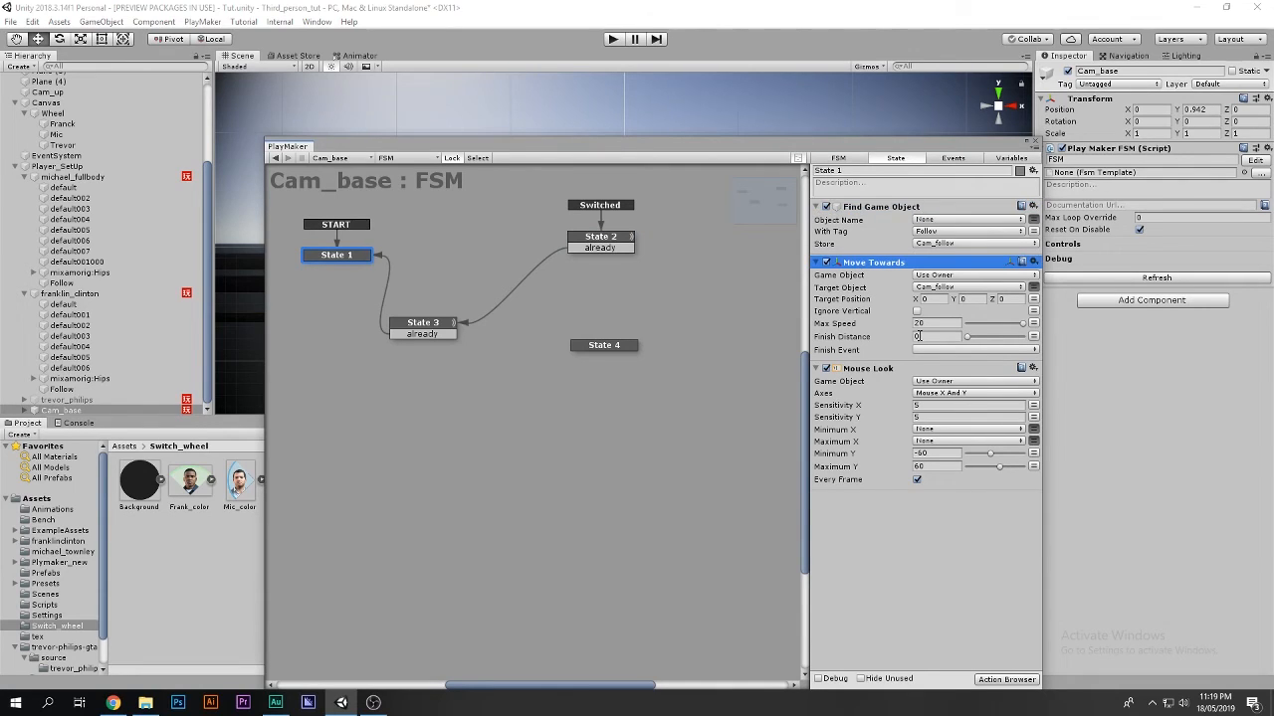
pyautogui.click(919, 336)
pyautogui.click(866, 371)
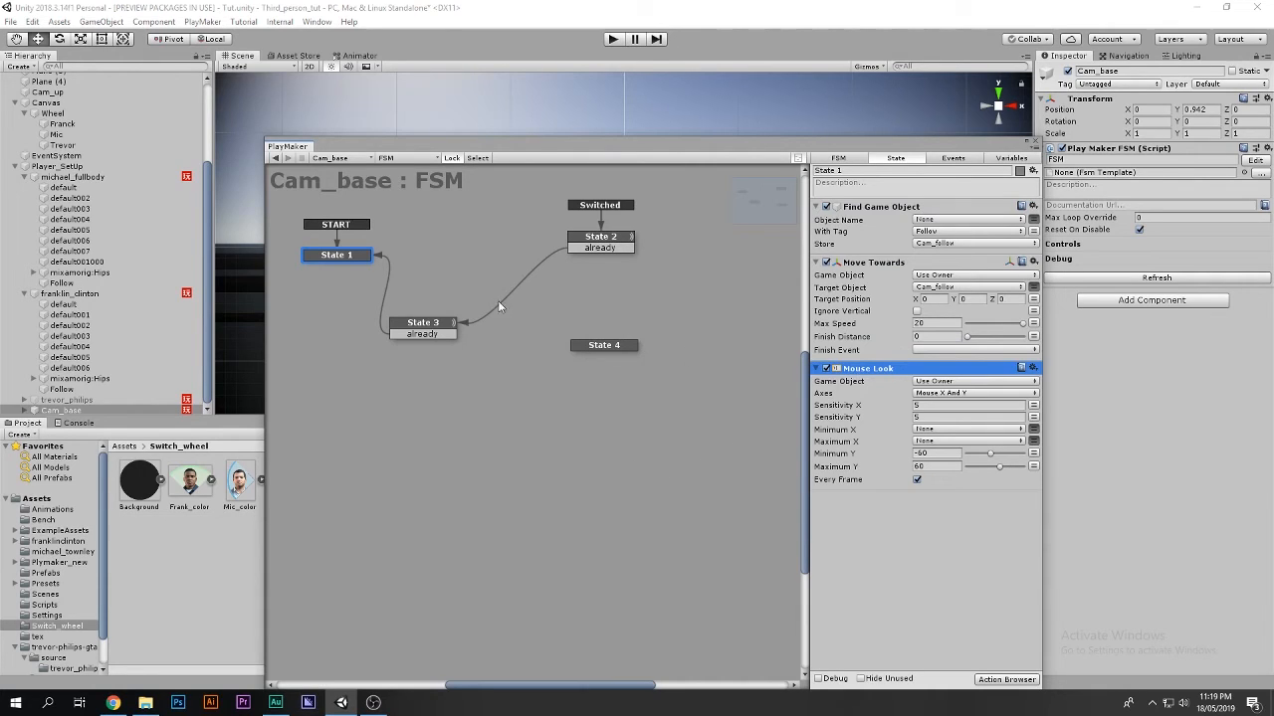
# Examine State 2's Move Towards target and find the Cam_up object's place high up in the scene
pyautogui.click(587, 245)
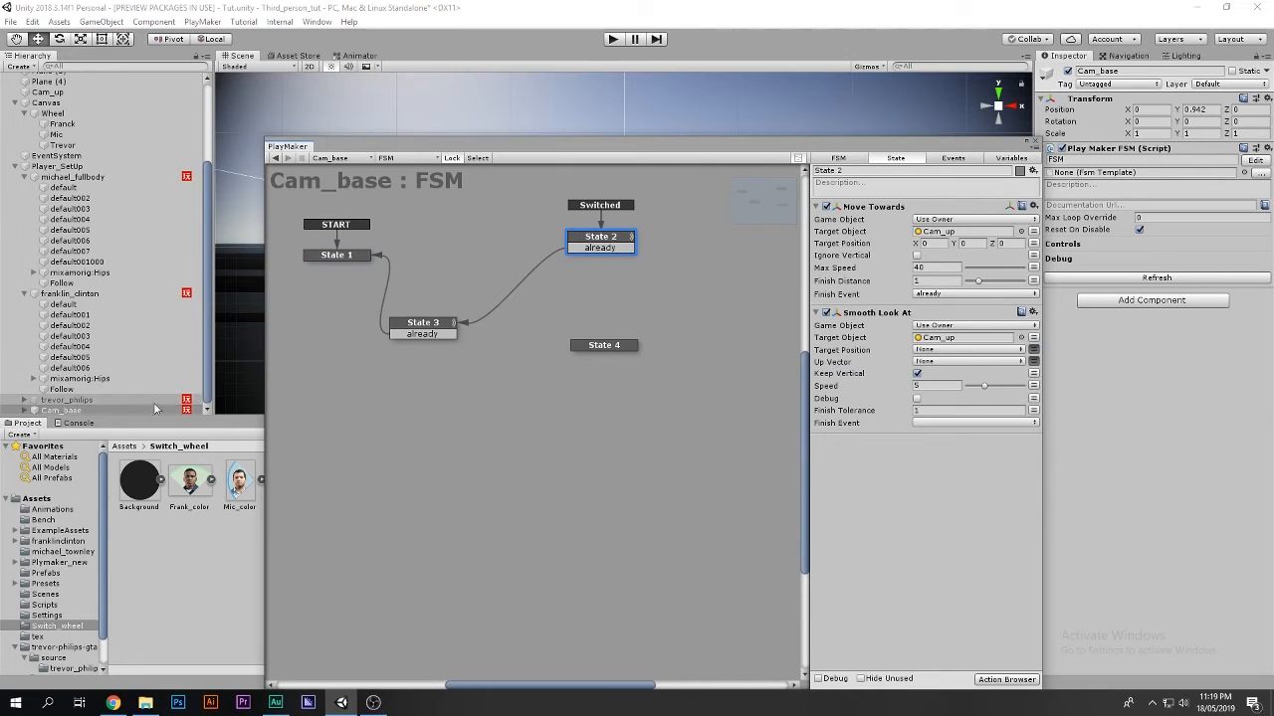
pyautogui.click(939, 231)
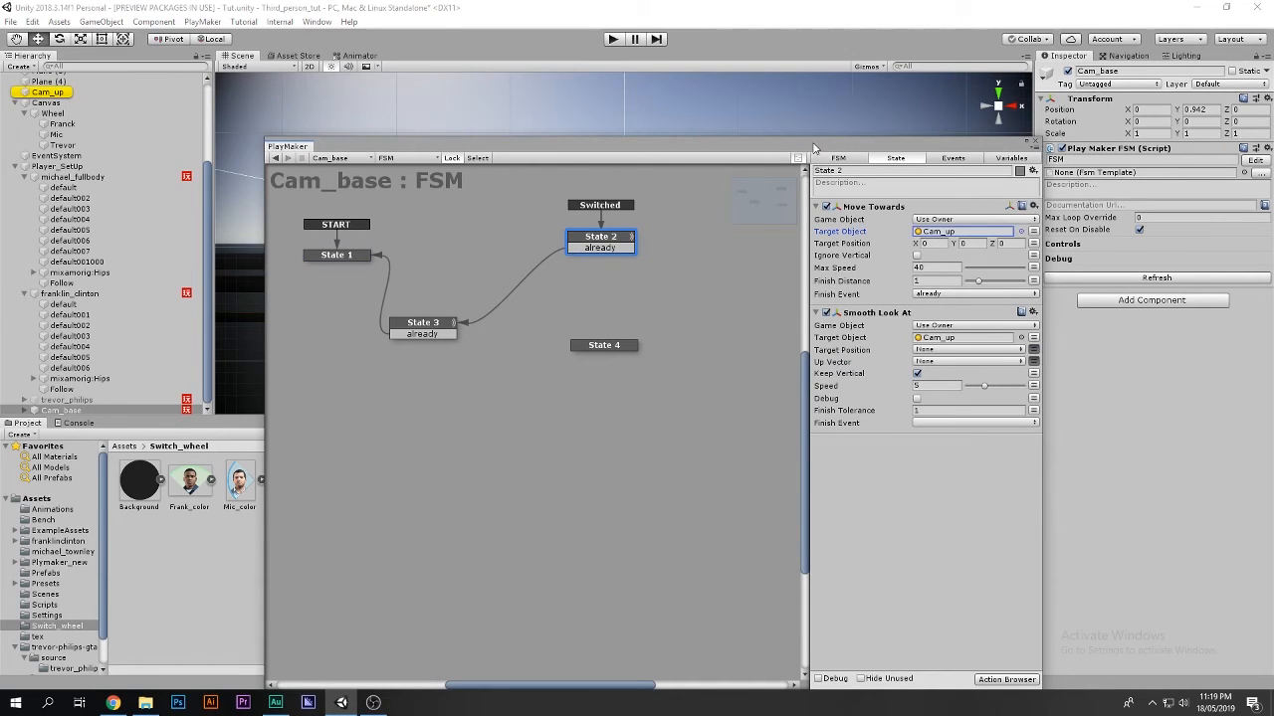
pyautogui.moveTo(813, 144); pyautogui.dragTo(827, 244)
pyautogui.moveTo(679, 246); pyautogui.dragTo(433, 590)
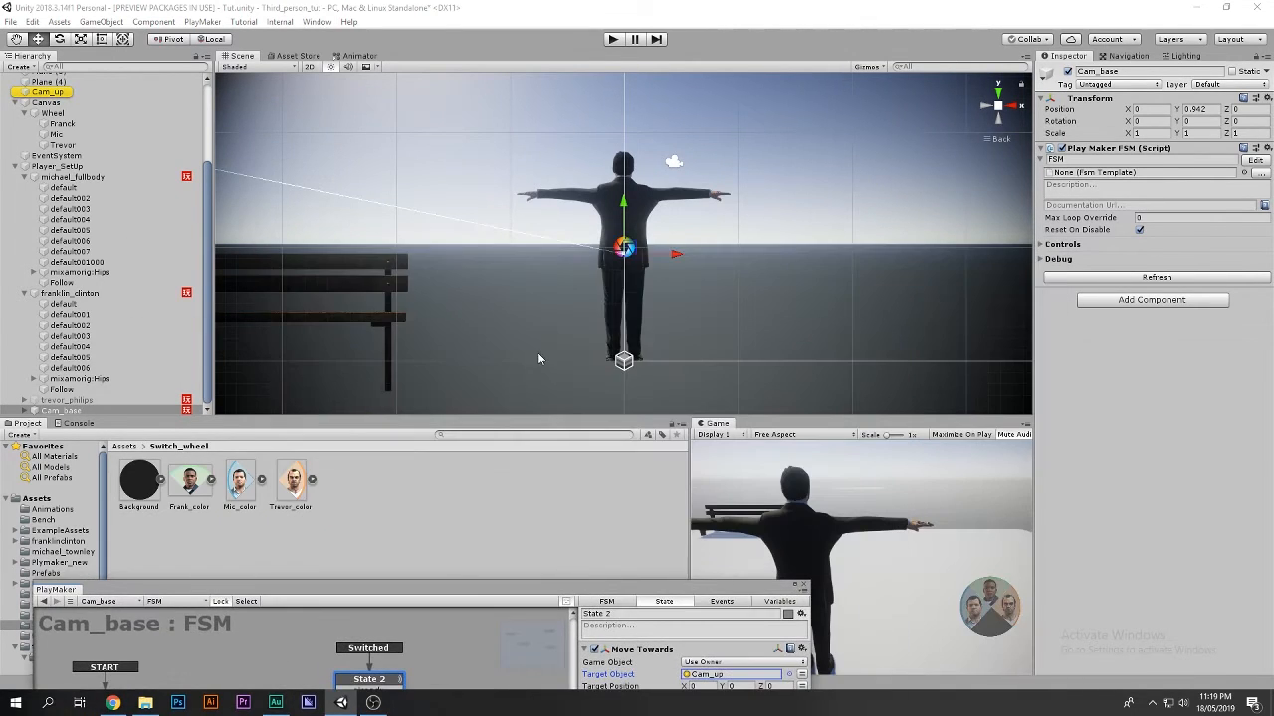
pyautogui.scroll(-15, 539, 359)
pyautogui.moveTo(512, 306); pyautogui.dragTo(768, 288, button='middle')
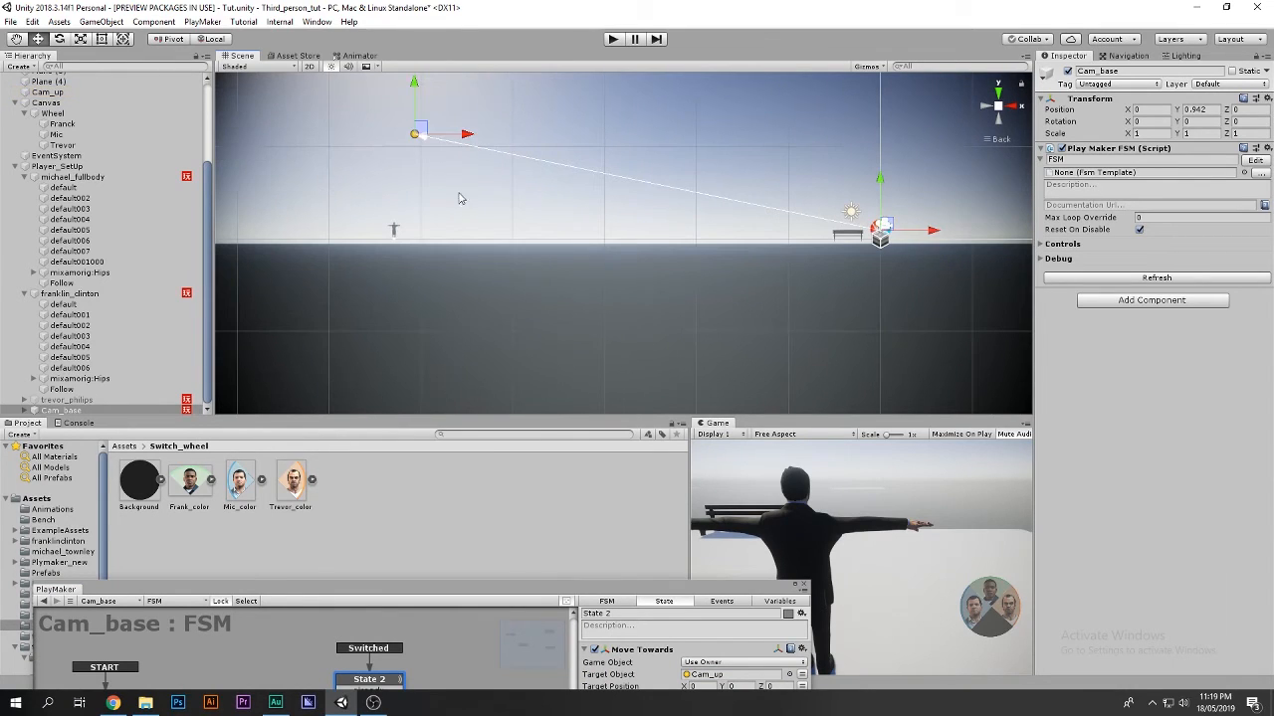
pyautogui.moveTo(423, 129); pyautogui.dragTo(562, 104)
pyautogui.hotkey('ctrl', 'z')
# Select Cam_up and raise it between the two character locations, to about X -32.45, Y 22.95
pyautogui.scroll(2, 87, 154)
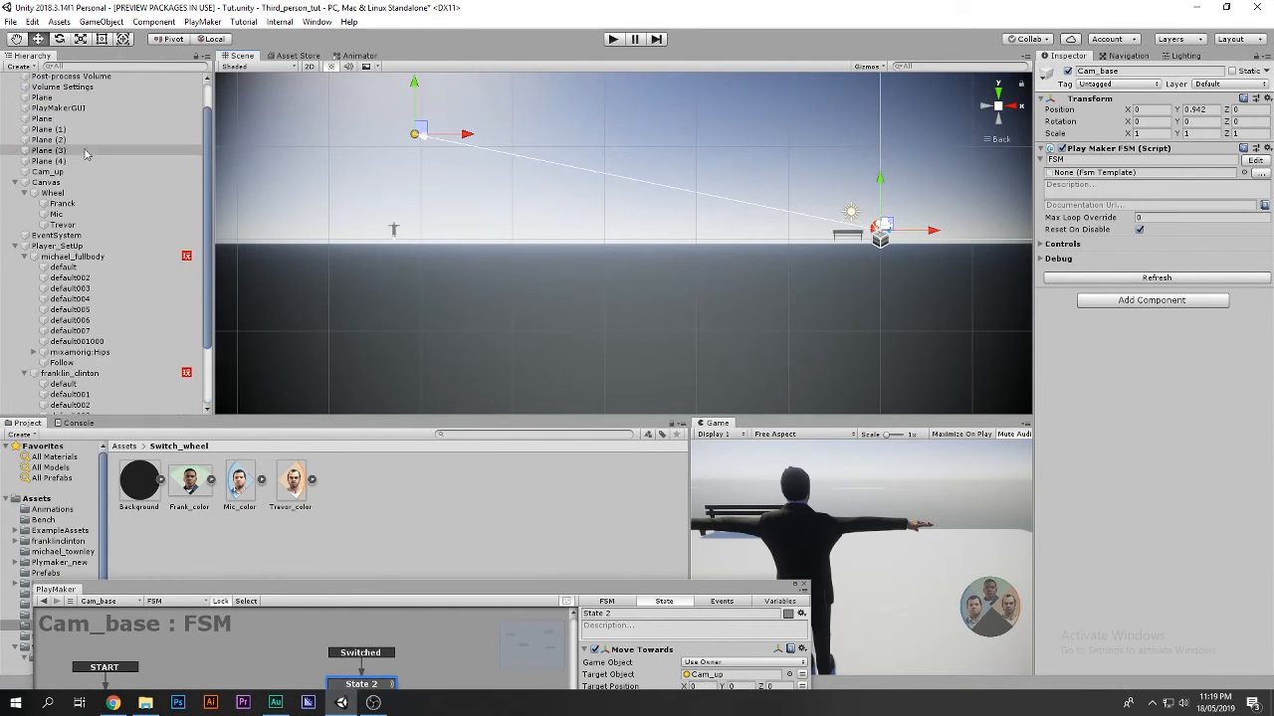
pyautogui.scroll(2, 76, 159)
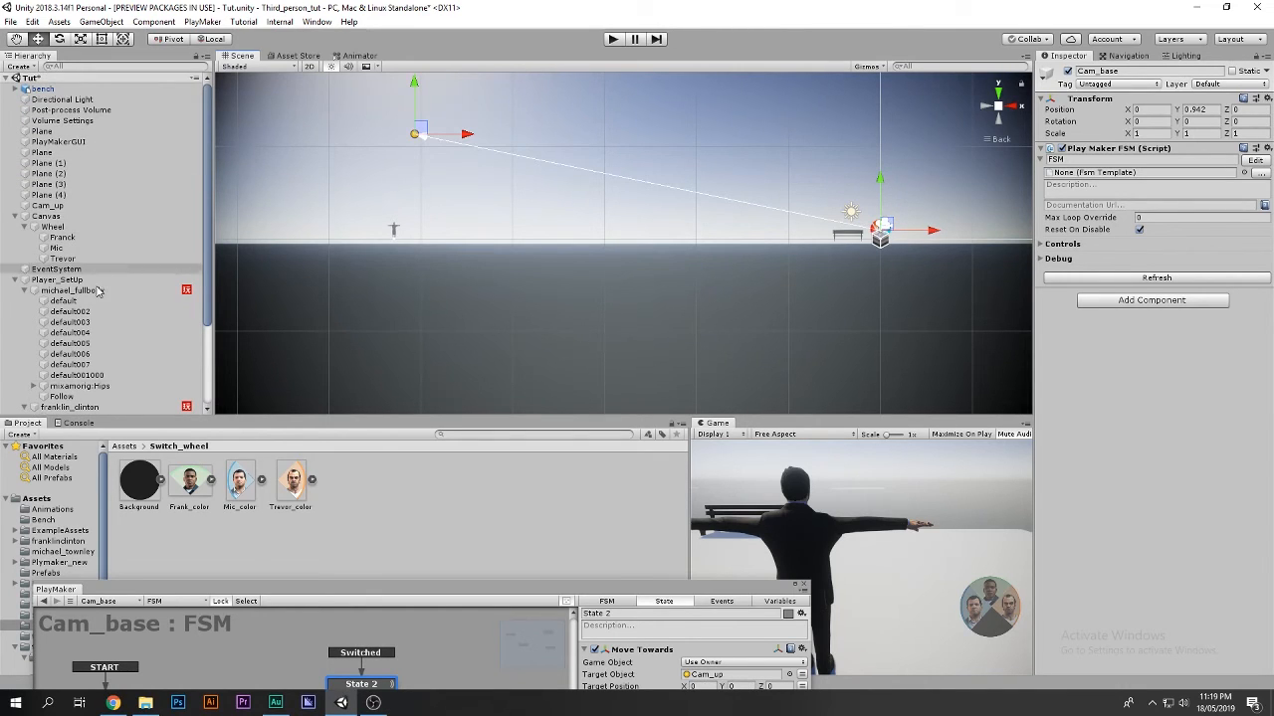
pyautogui.click(695, 676)
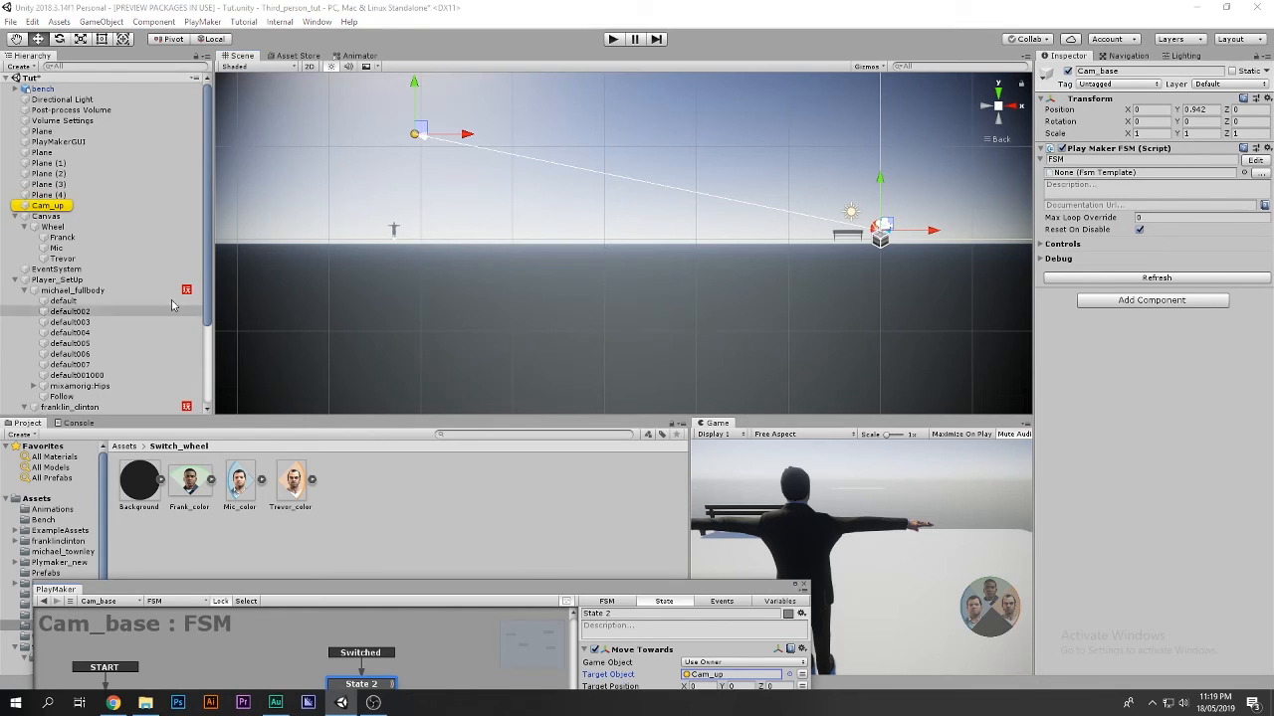
pyautogui.click(66, 207)
pyautogui.moveTo(423, 127); pyautogui.dragTo(513, 112)
pyautogui.scroll(-2, 522, 170)
pyautogui.moveTo(526, 180); pyautogui.dragTo(516, 221, button='middle')
pyautogui.moveTo(509, 165); pyautogui.dragTo(551, 85)
pyautogui.scroll(-1, 568, 197)
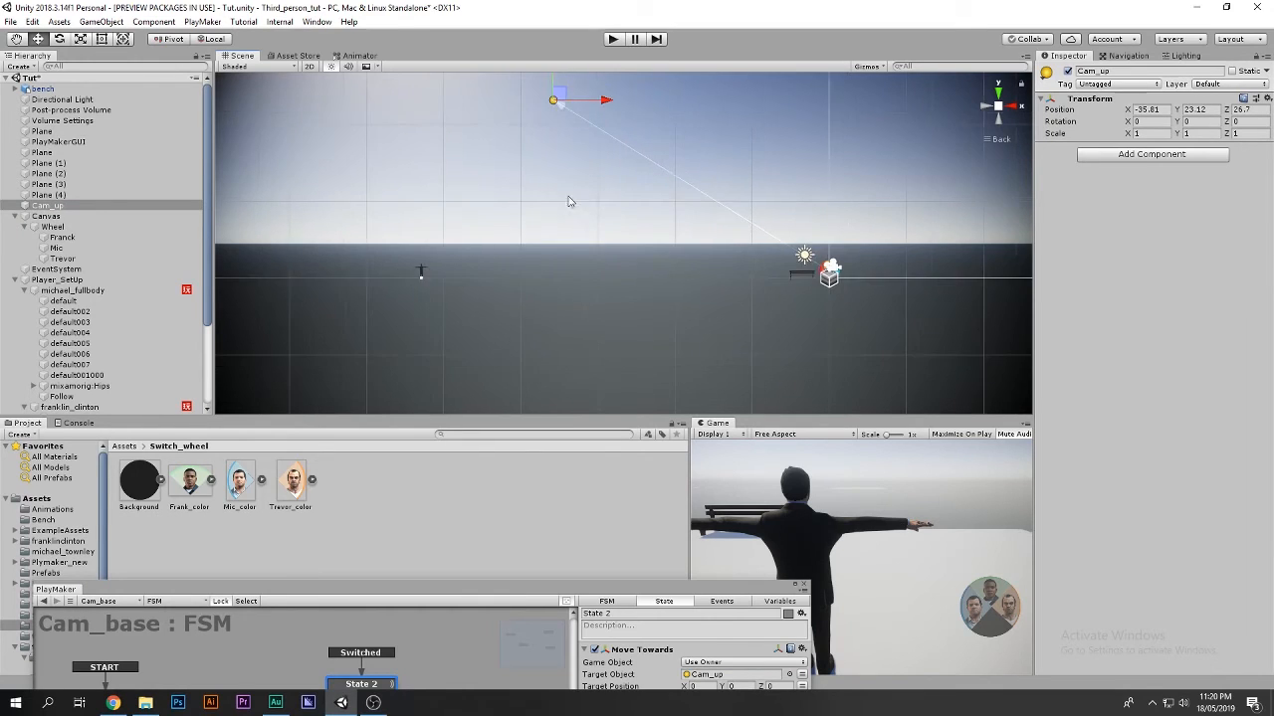
pyautogui.moveTo(579, 243); pyautogui.dragTo(590, 309, button='middle')
pyautogui.moveTo(573, 161); pyautogui.dragTo(599, 162)
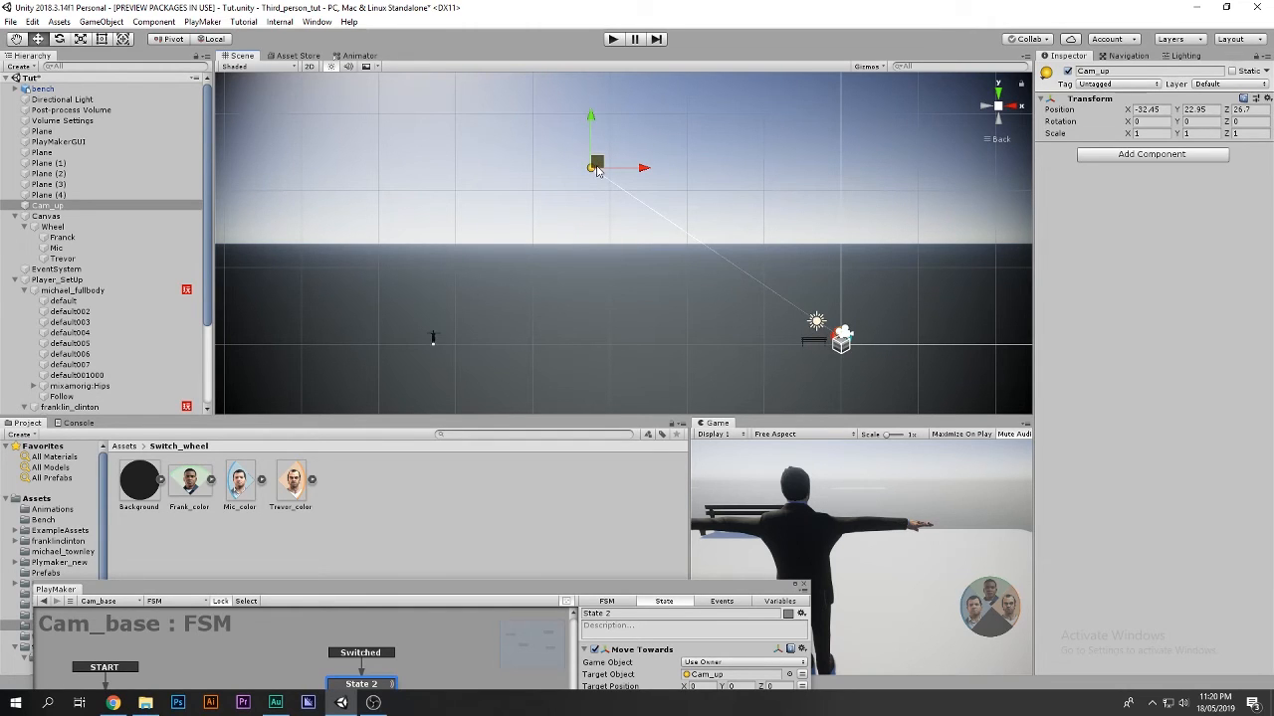
# Move Cam_up down onto the distant character and back up to about X -29.86, Y 19.58
pyautogui.moveTo(471, 356); pyautogui.dragTo(589, 289, button='middle')
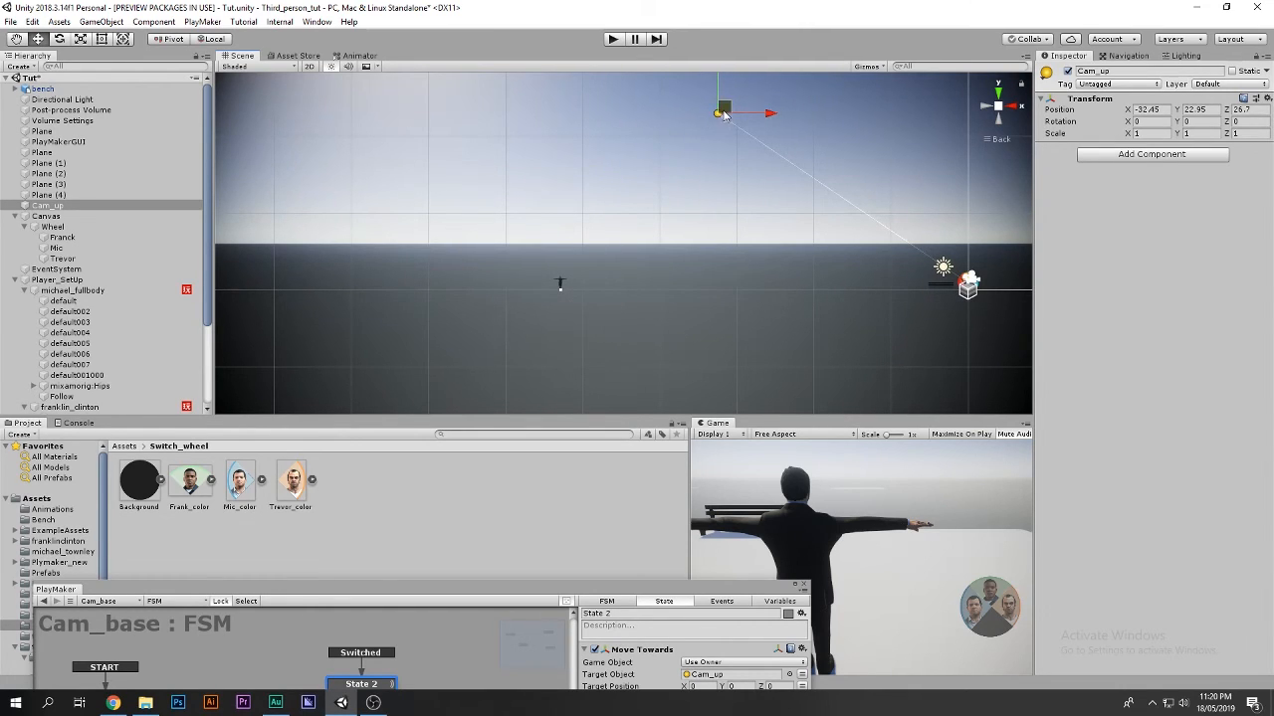
pyautogui.moveTo(723, 109); pyautogui.dragTo(562, 283)
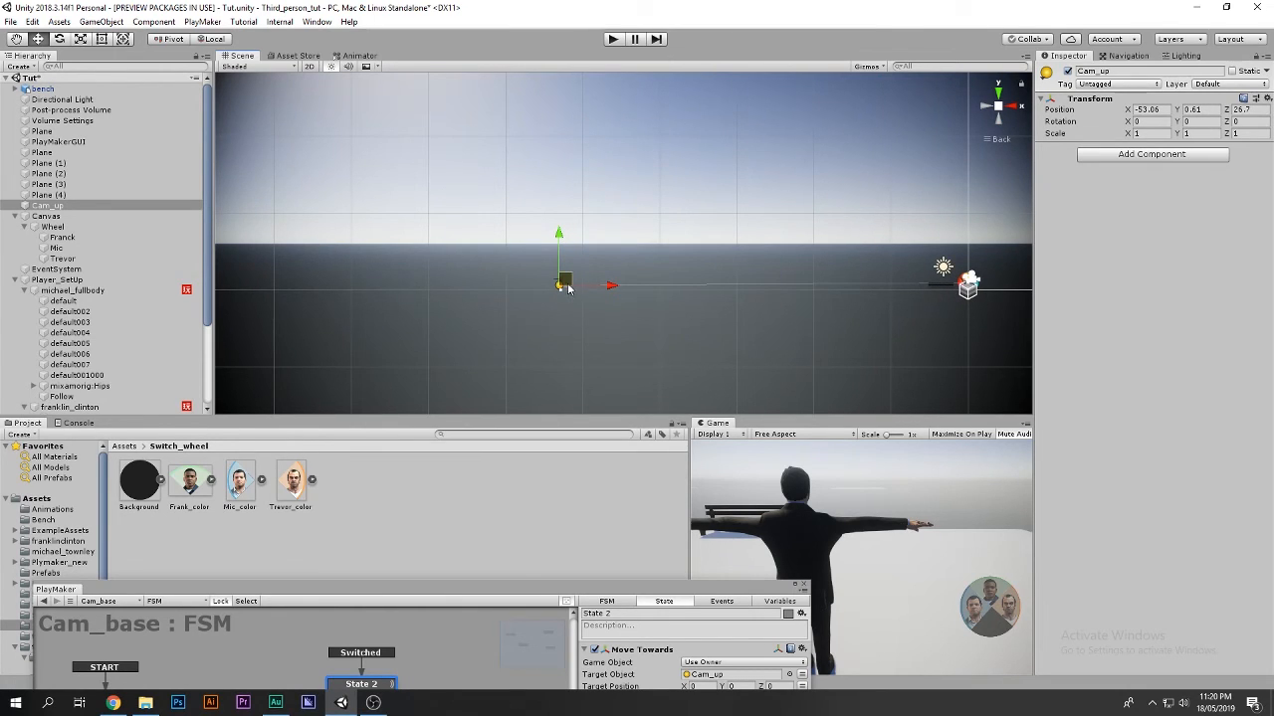
pyautogui.moveTo(566, 284); pyautogui.dragTo(734, 139)
# Examine State 2's Move Towards and Smooth Look At actions that target Cam_up
pyautogui.moveTo(522, 600); pyautogui.dragTo(740, 130)
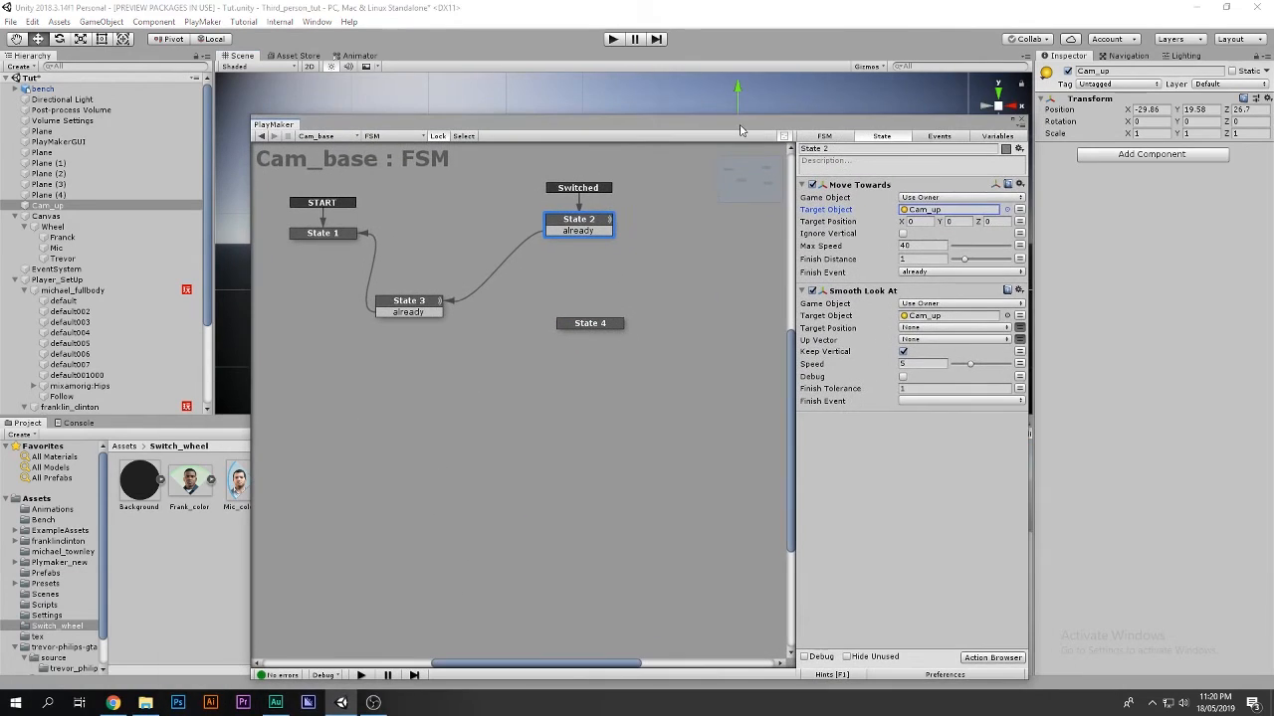
pyautogui.click(860, 186)
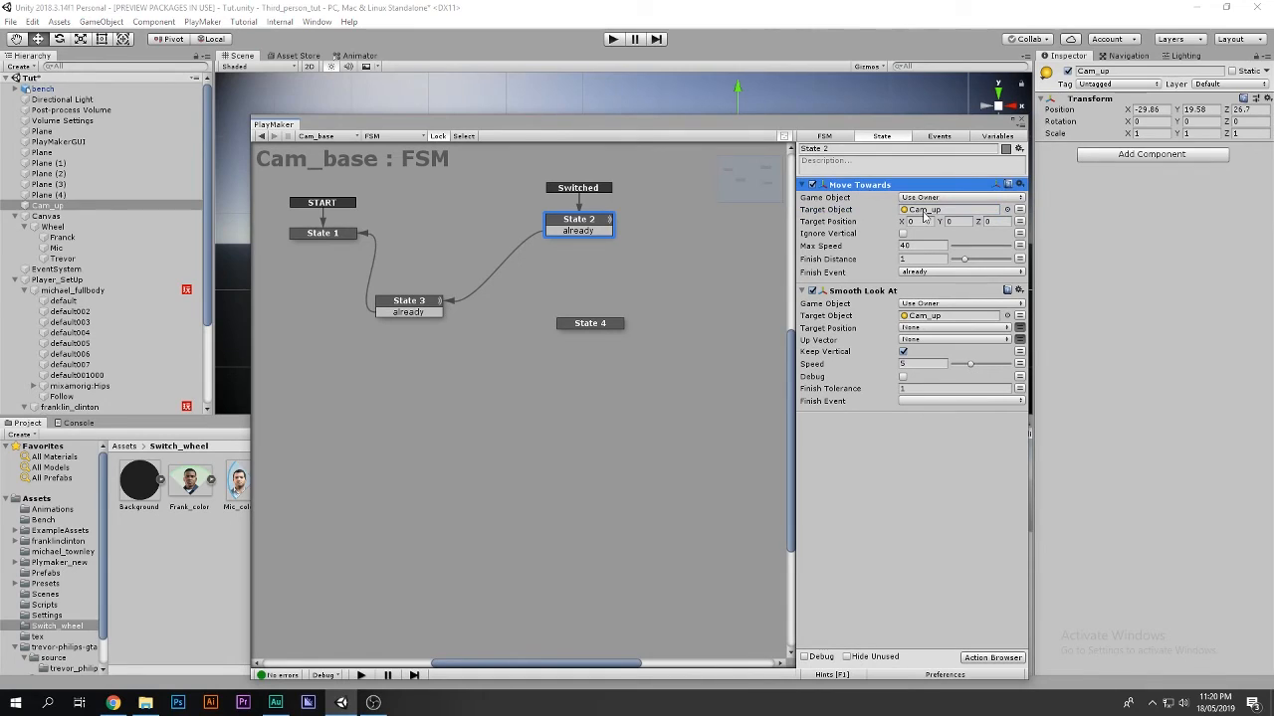
pyautogui.click(925, 211)
pyautogui.click(860, 291)
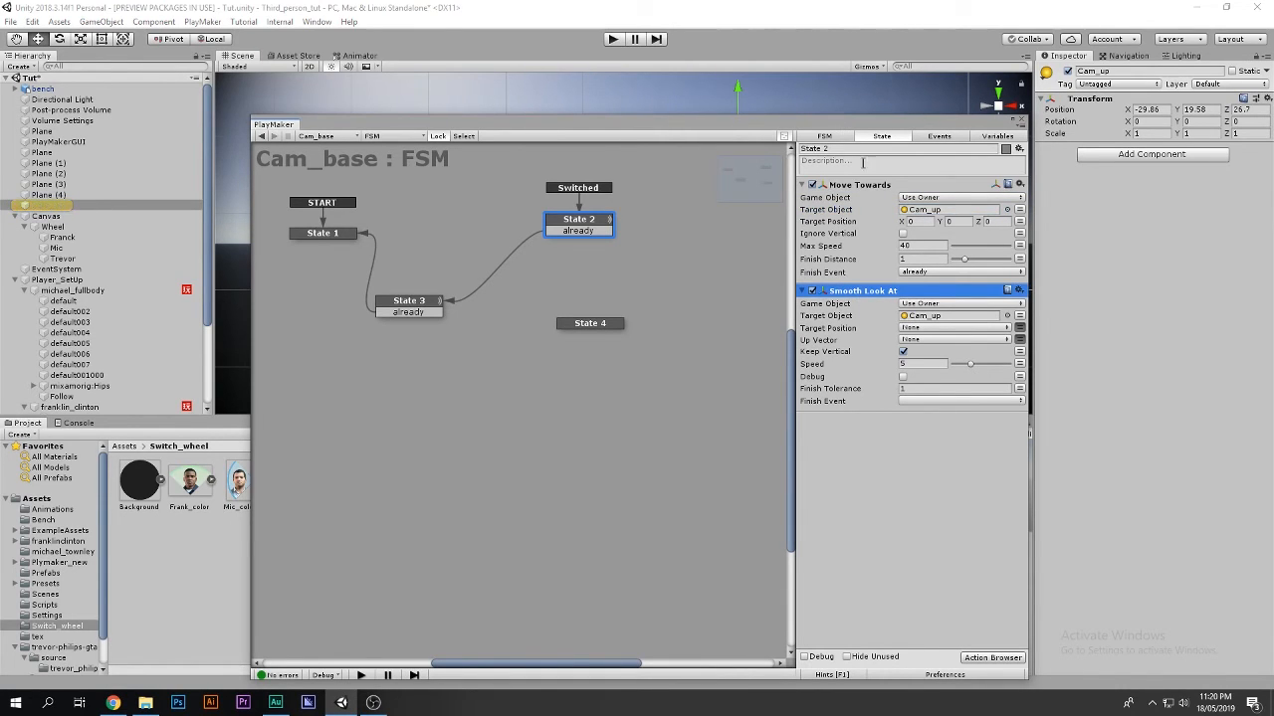
pyautogui.moveTo(791, 127); pyautogui.dragTo(818, 394)
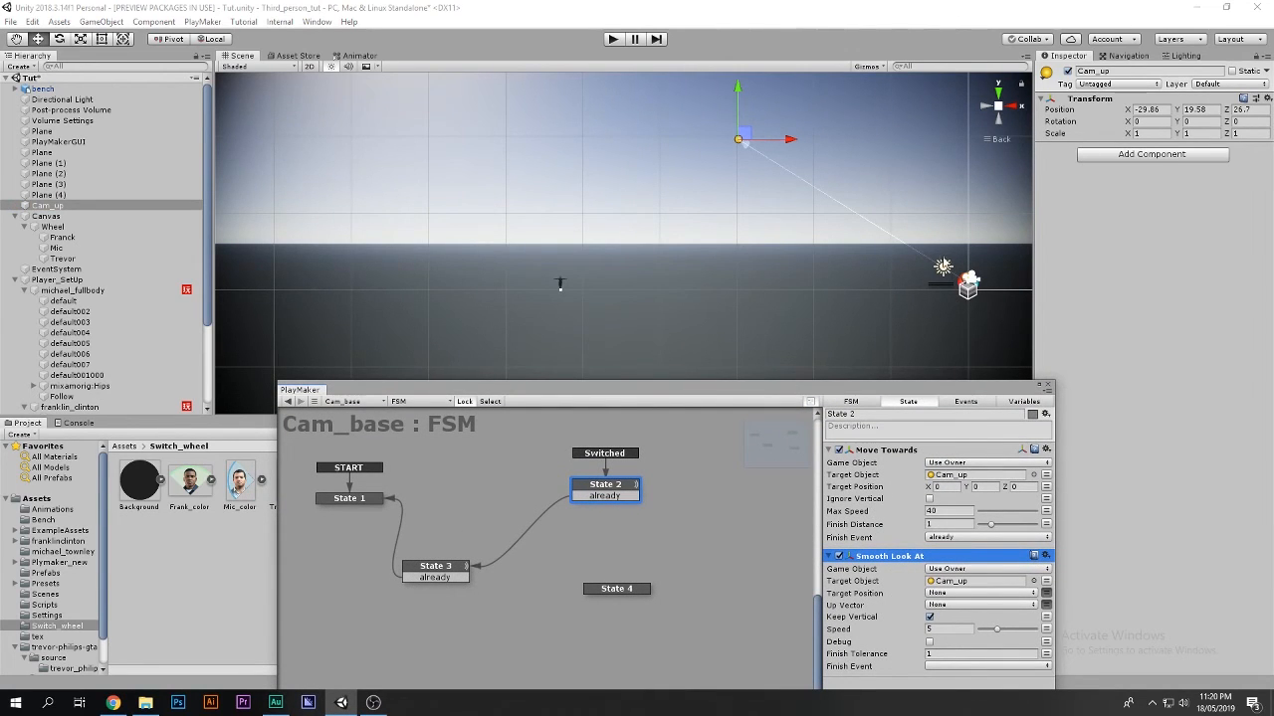
# Play-test the scene by switching to Franklin on the wheel, pause during the camera's flight to inspect it, and stop the game
pyautogui.click(614, 40)
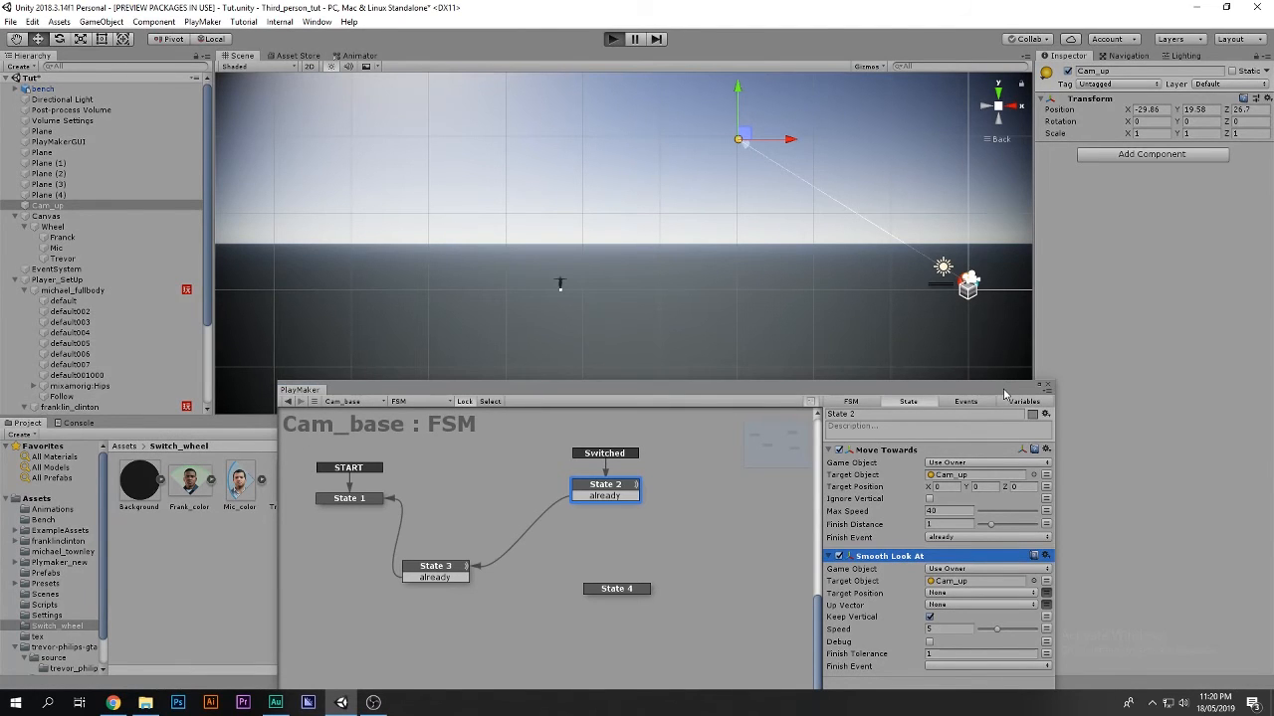
pyautogui.moveTo(961, 392); pyautogui.dragTo(427, 337)
pyautogui.click(832, 604)
pyautogui.press('Tab')
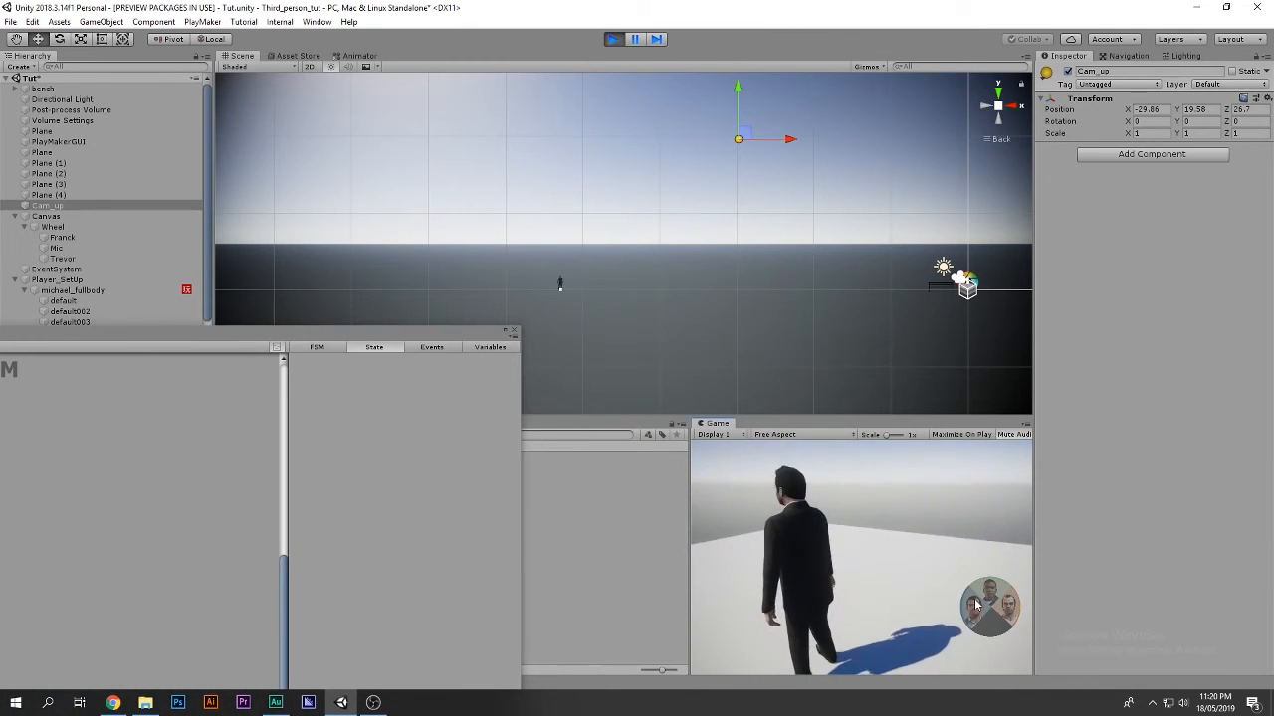
pyautogui.press('Tab')
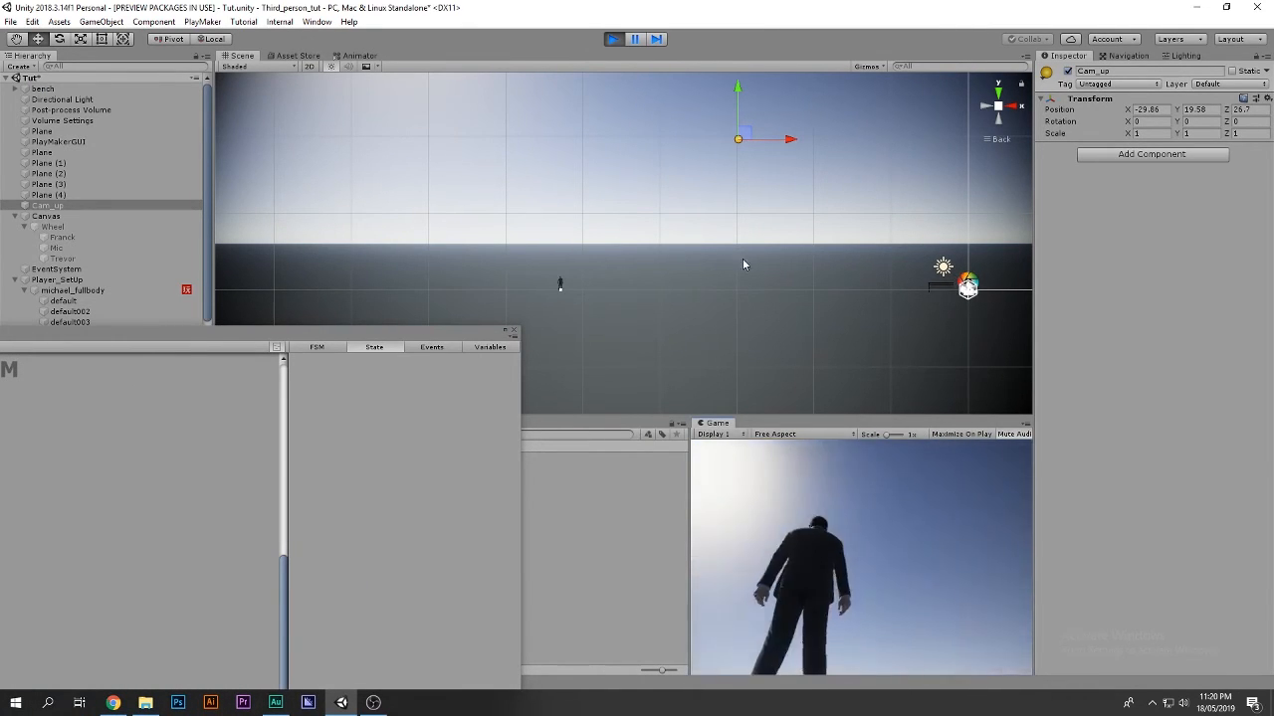
pyautogui.press('Tab')
pyautogui.click(976, 588)
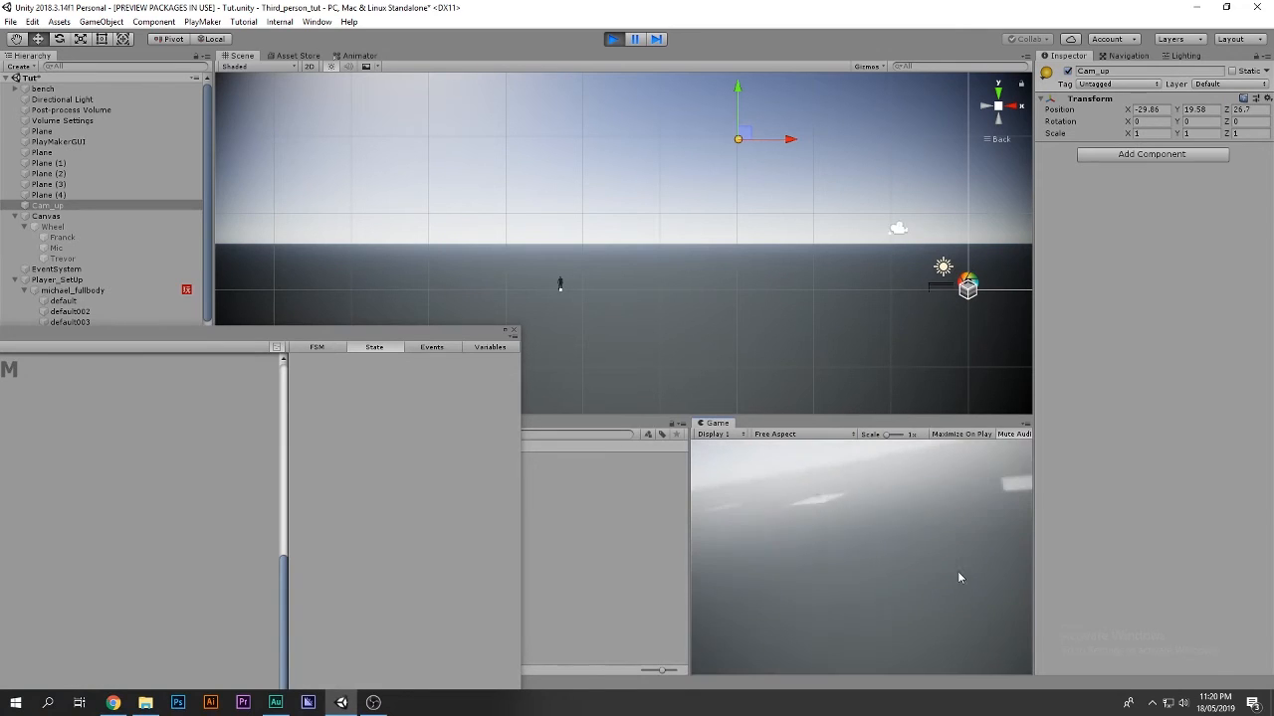
pyautogui.click(632, 43)
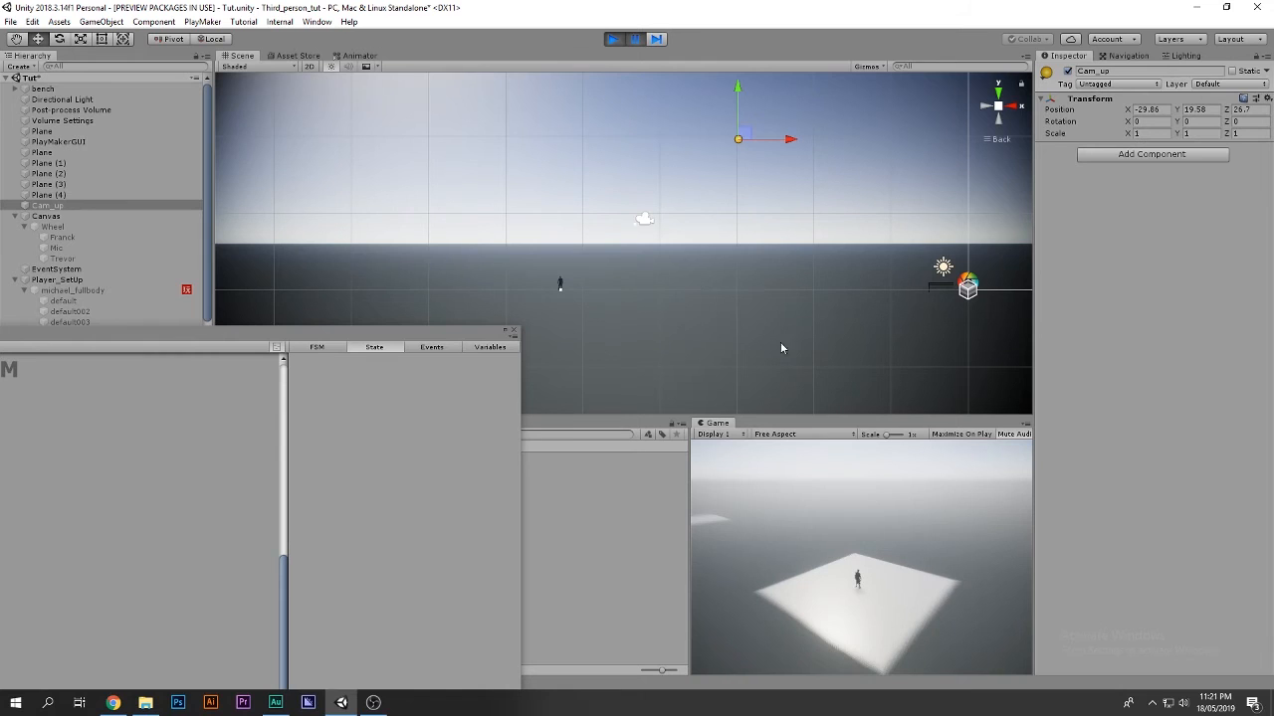
pyautogui.click(613, 39)
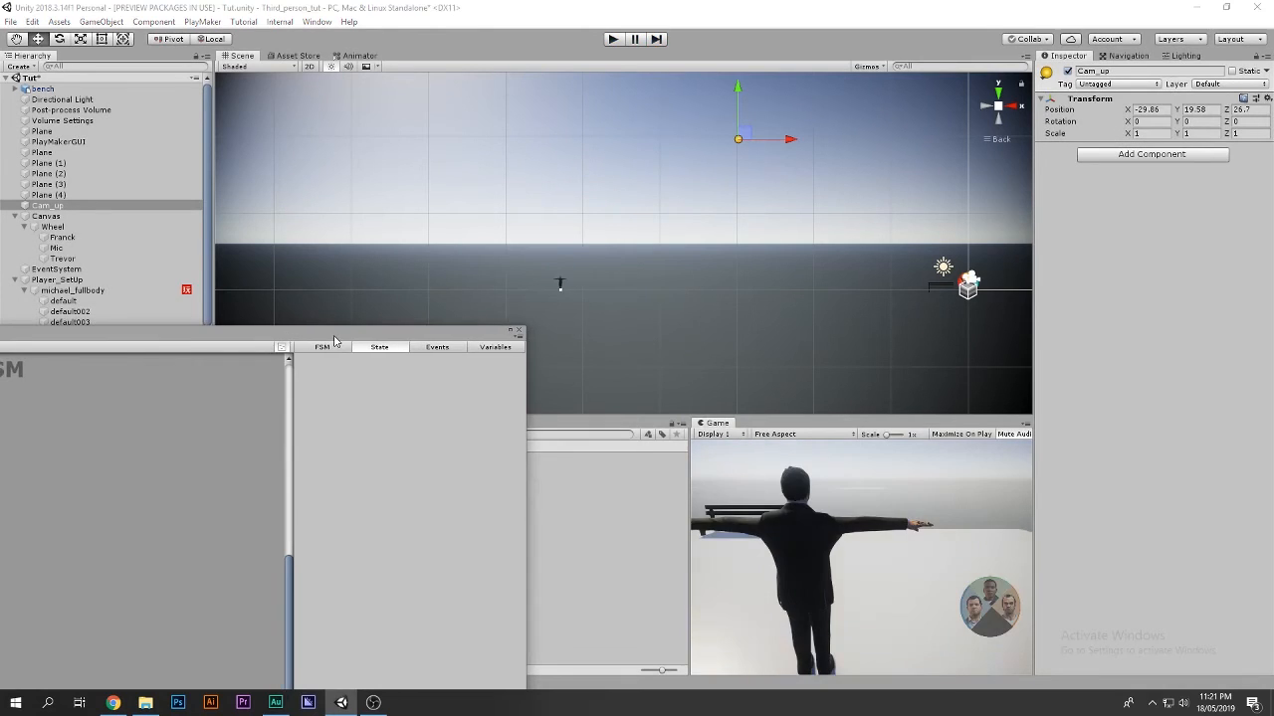
# Select Cam_base in the scene hierarchy and delete the unconnected State 4 from its FSM
pyautogui.scroll(-4, 80, 384)
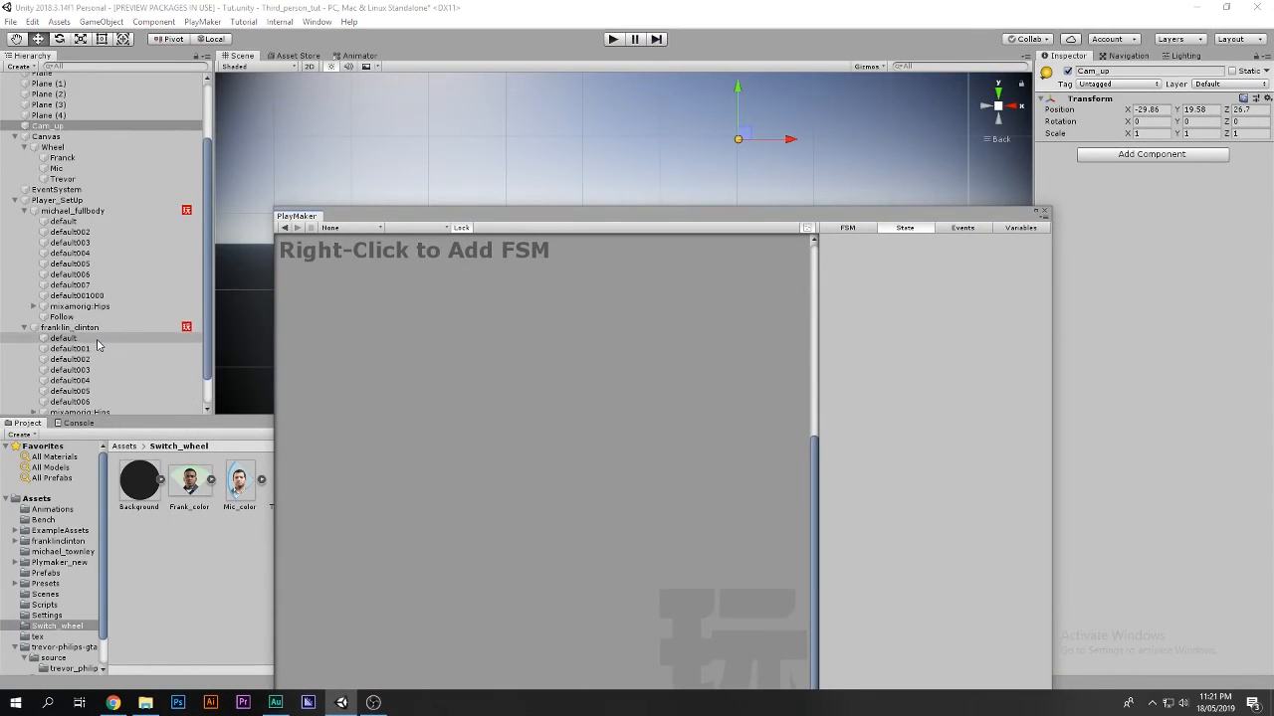
pyautogui.click(84, 410)
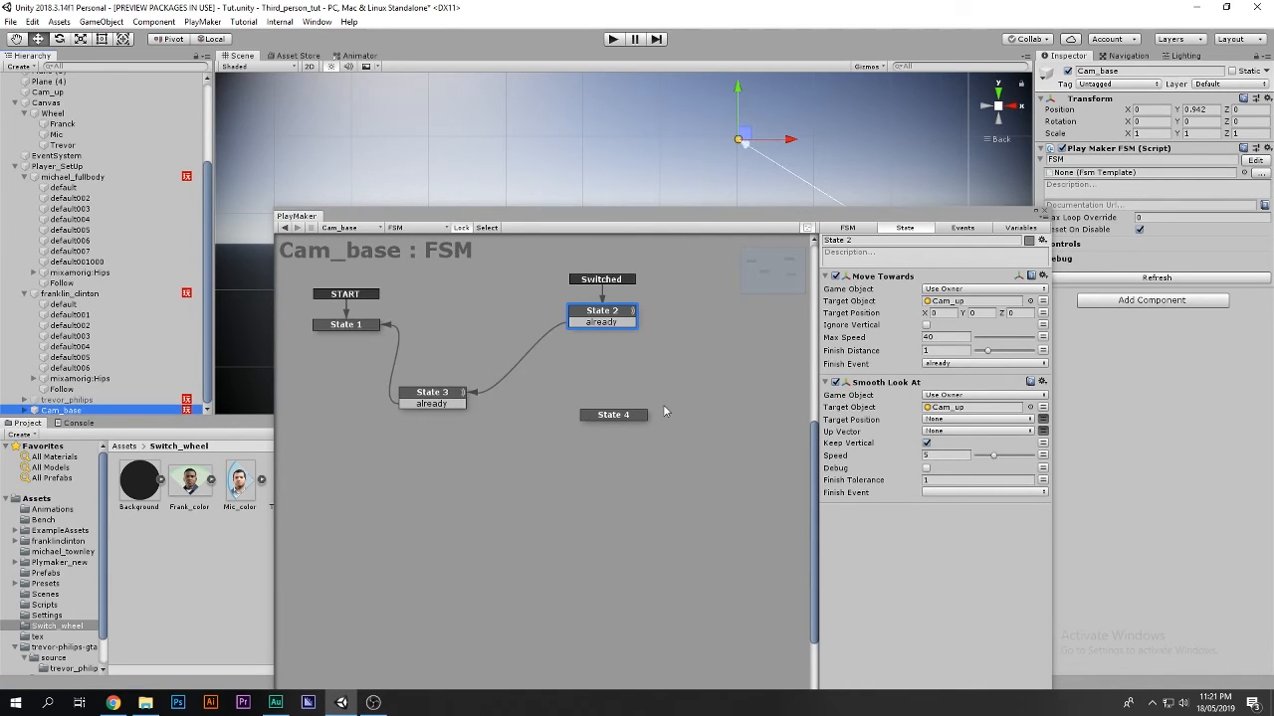
pyautogui.click(618, 418)
pyautogui.press('Delete')
# Review State 2's Move Towards target, finish distance and finish event, keeping the event set to already
pyautogui.click(603, 318)
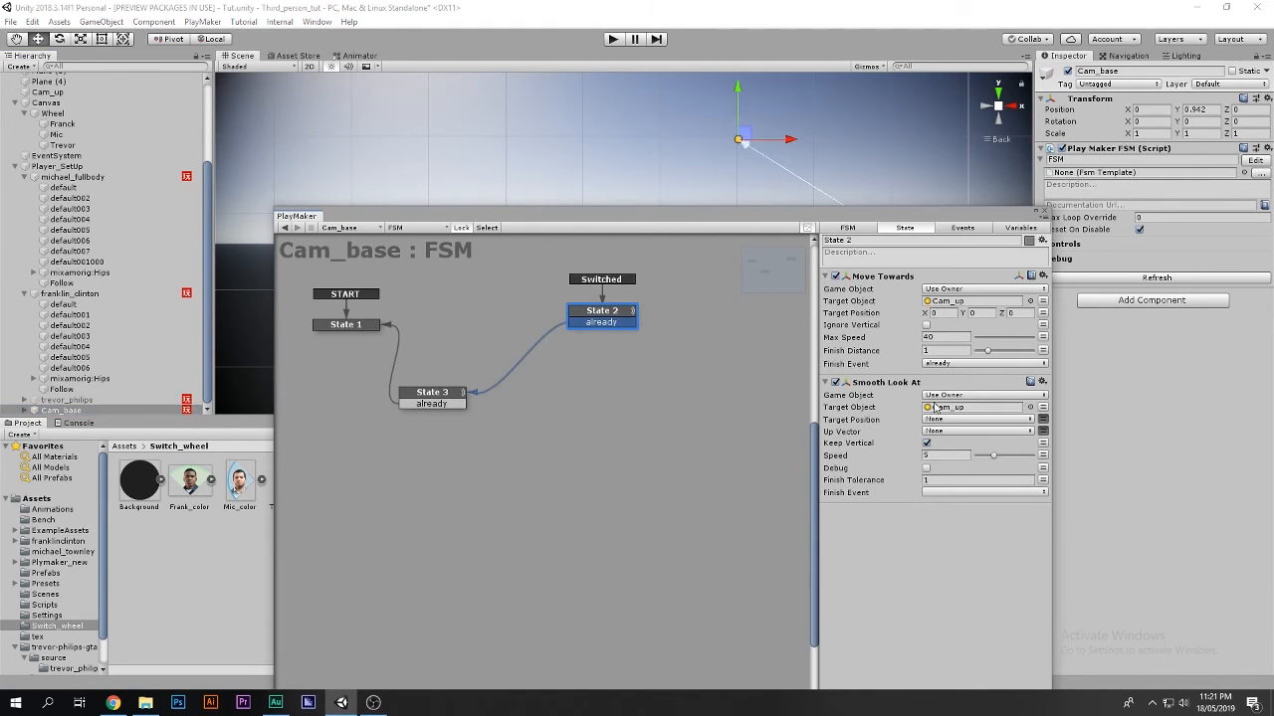
pyautogui.click(937, 350)
pyautogui.click(948, 302)
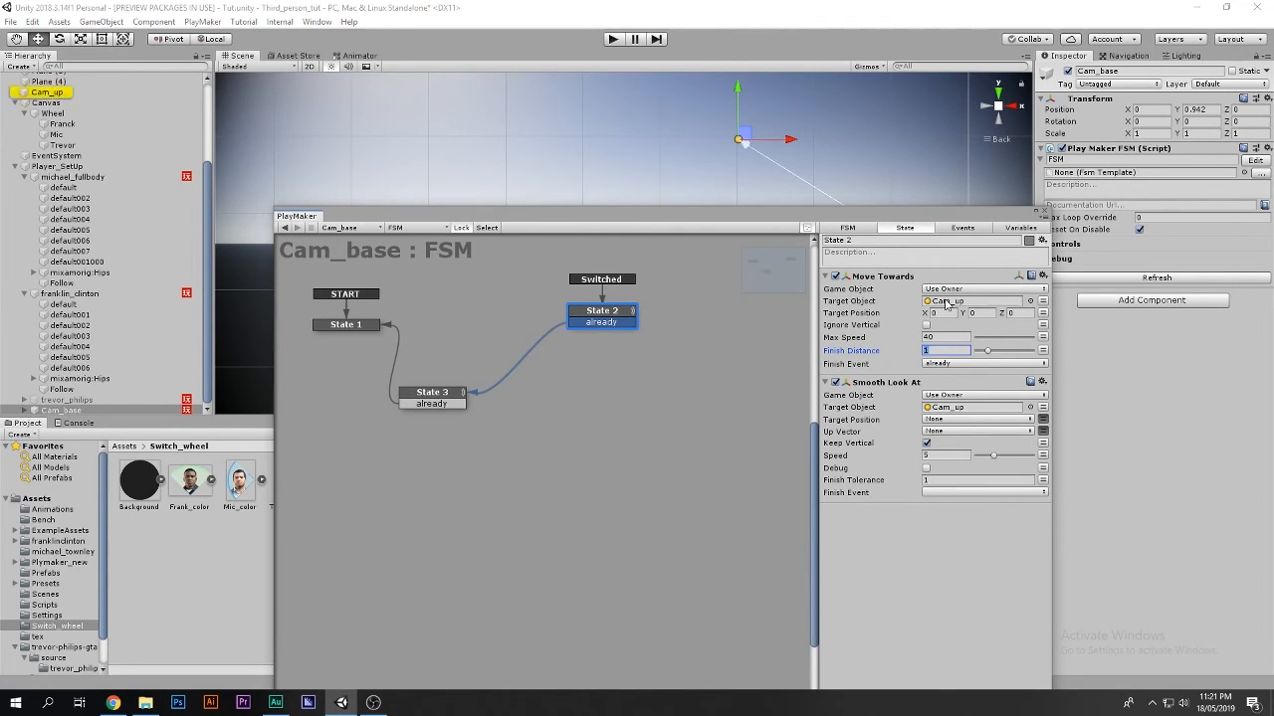
pyautogui.click(942, 364)
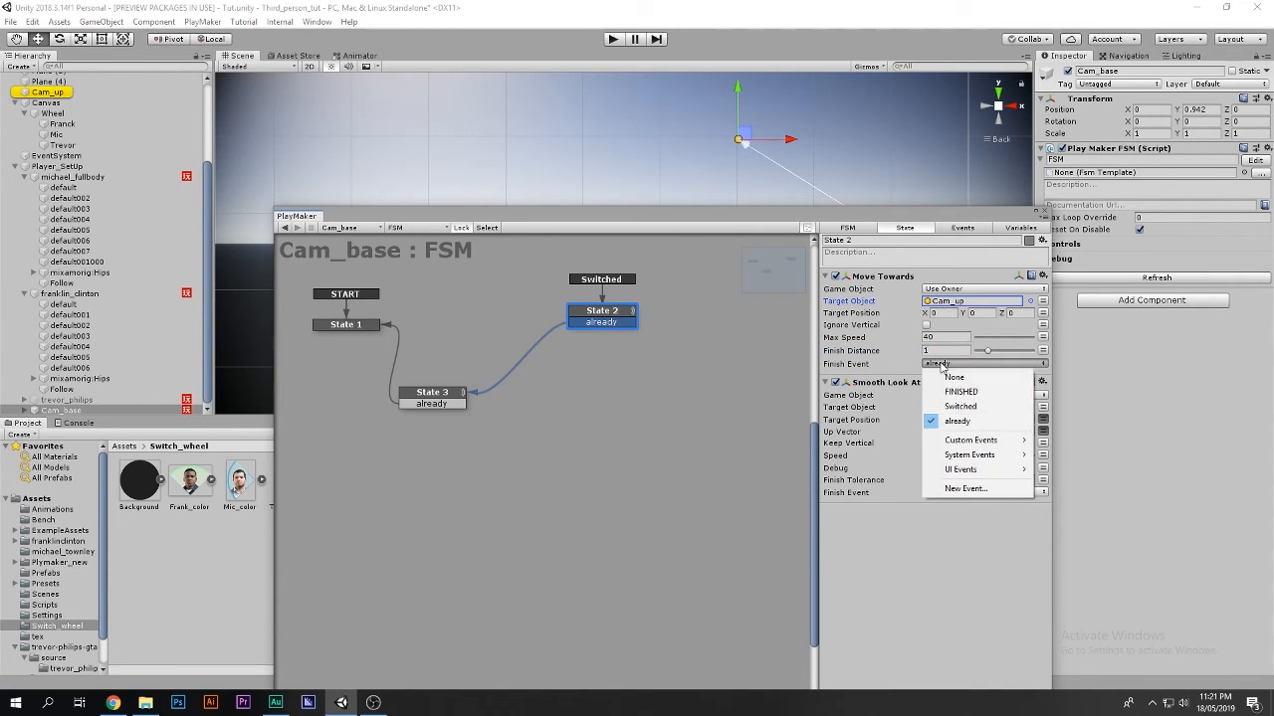
pyautogui.click(939, 421)
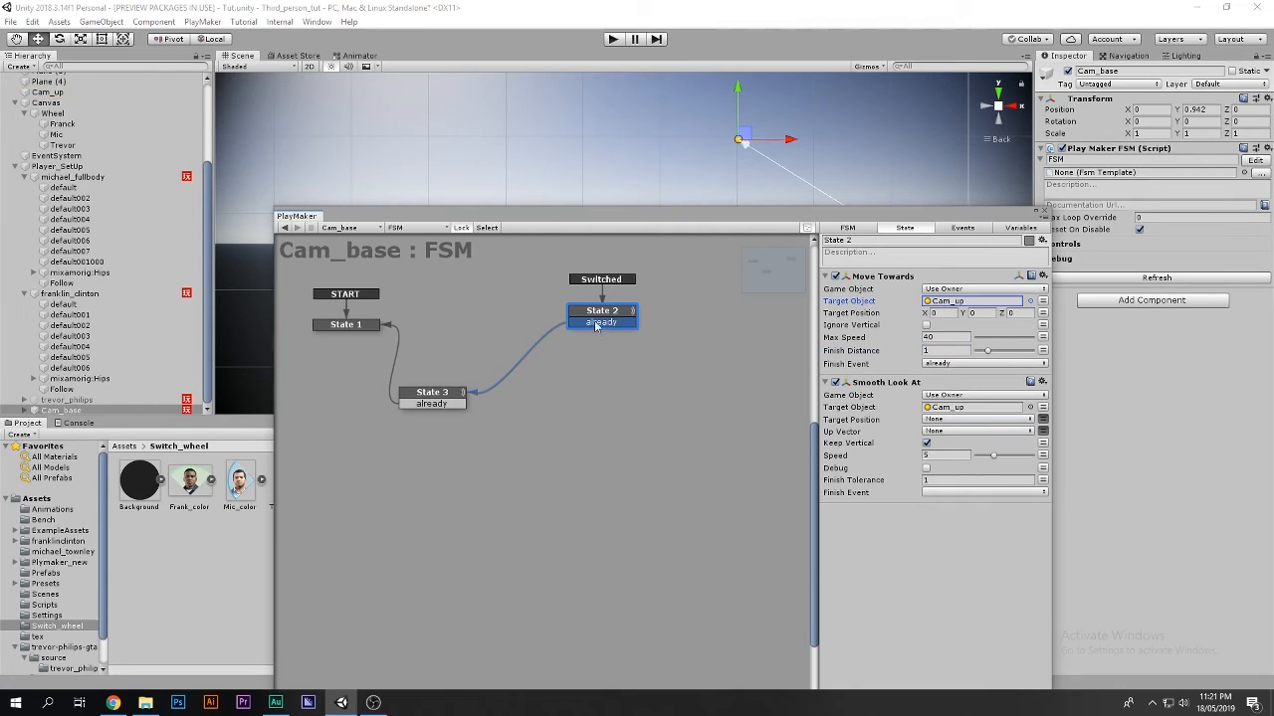
# Move State 3 slightly down in the graph and compare its Move Towards finish distance with State 1's
pyautogui.moveTo(455, 397); pyautogui.dragTo(483, 414)
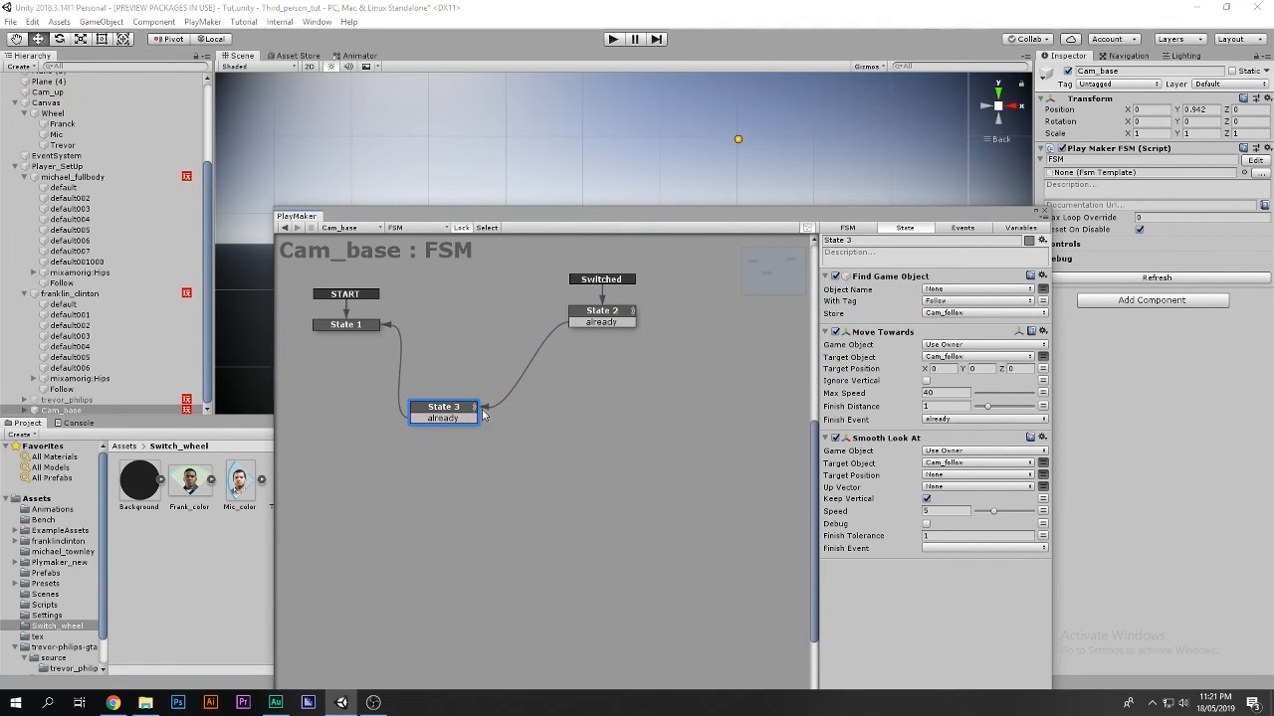
pyautogui.click(351, 326)
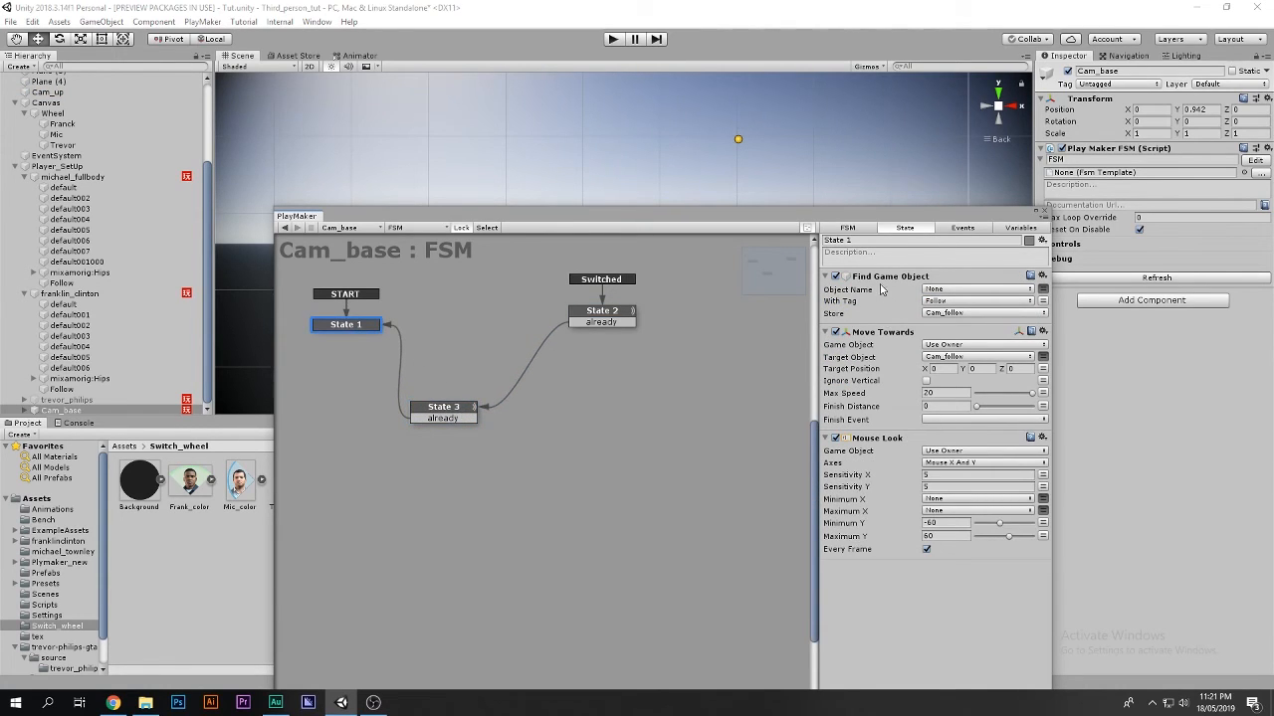
pyautogui.click(464, 414)
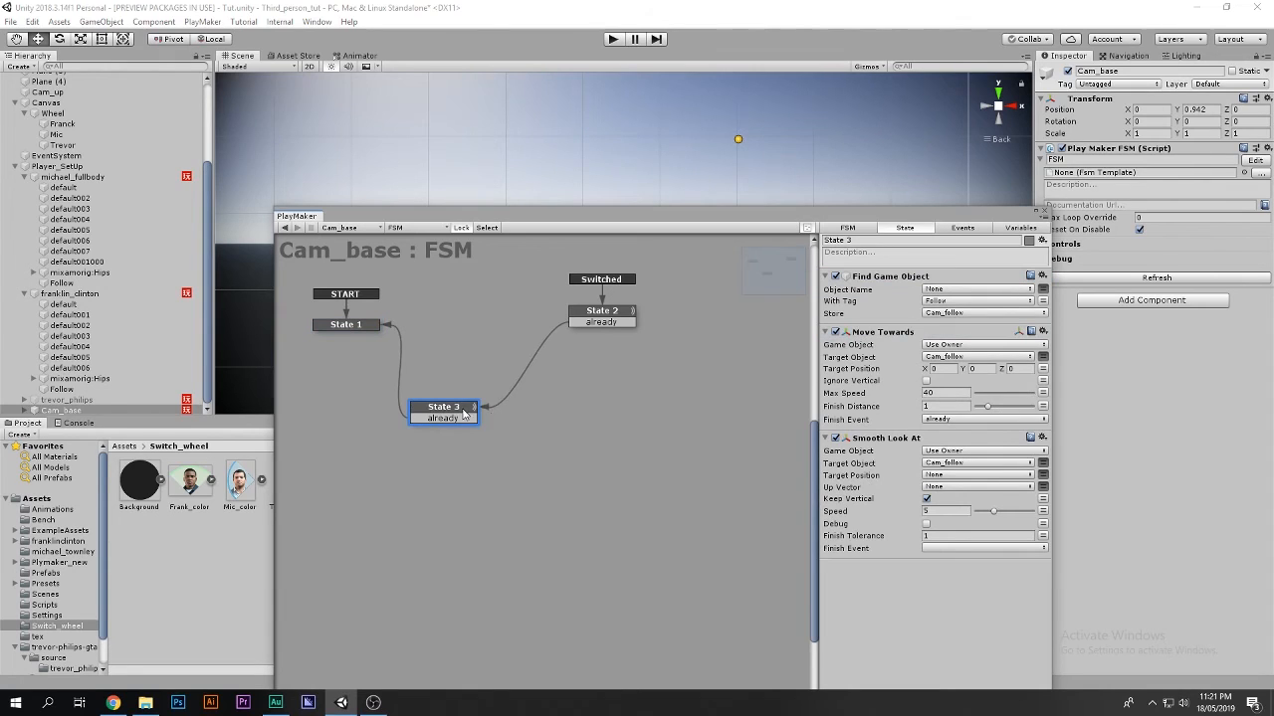
pyautogui.click(937, 405)
pyautogui.click(347, 325)
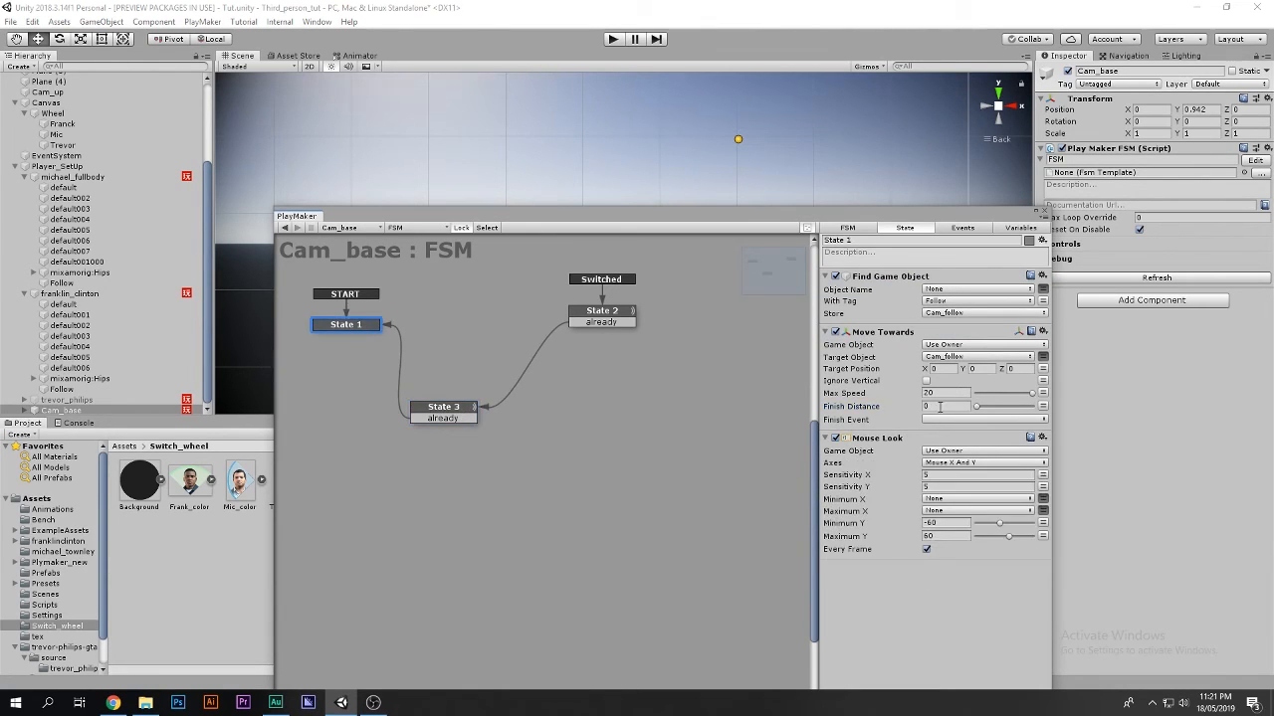
pyautogui.click(443, 409)
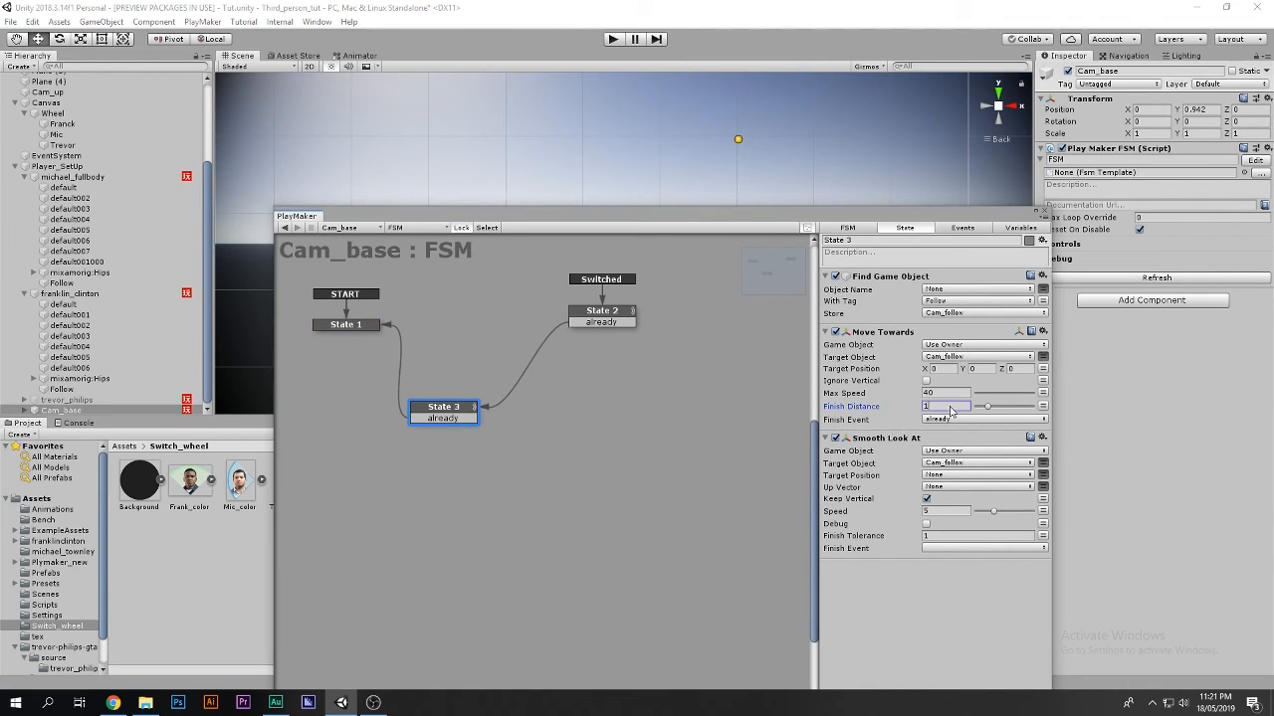
# Compare the Max Speed and Finish Distance of the Move Towards actions in State 2 and State 3
pyautogui.click(940, 393)
pyautogui.click(623, 324)
pyautogui.click(945, 339)
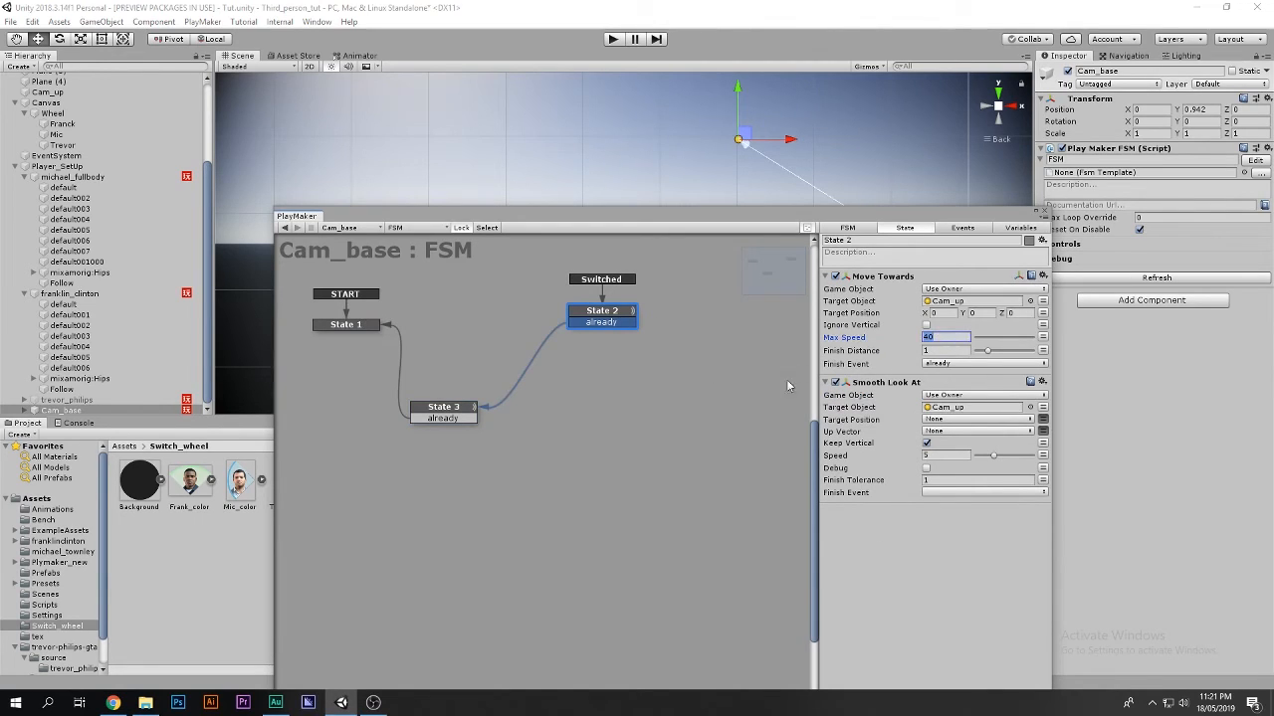
pyautogui.click(453, 419)
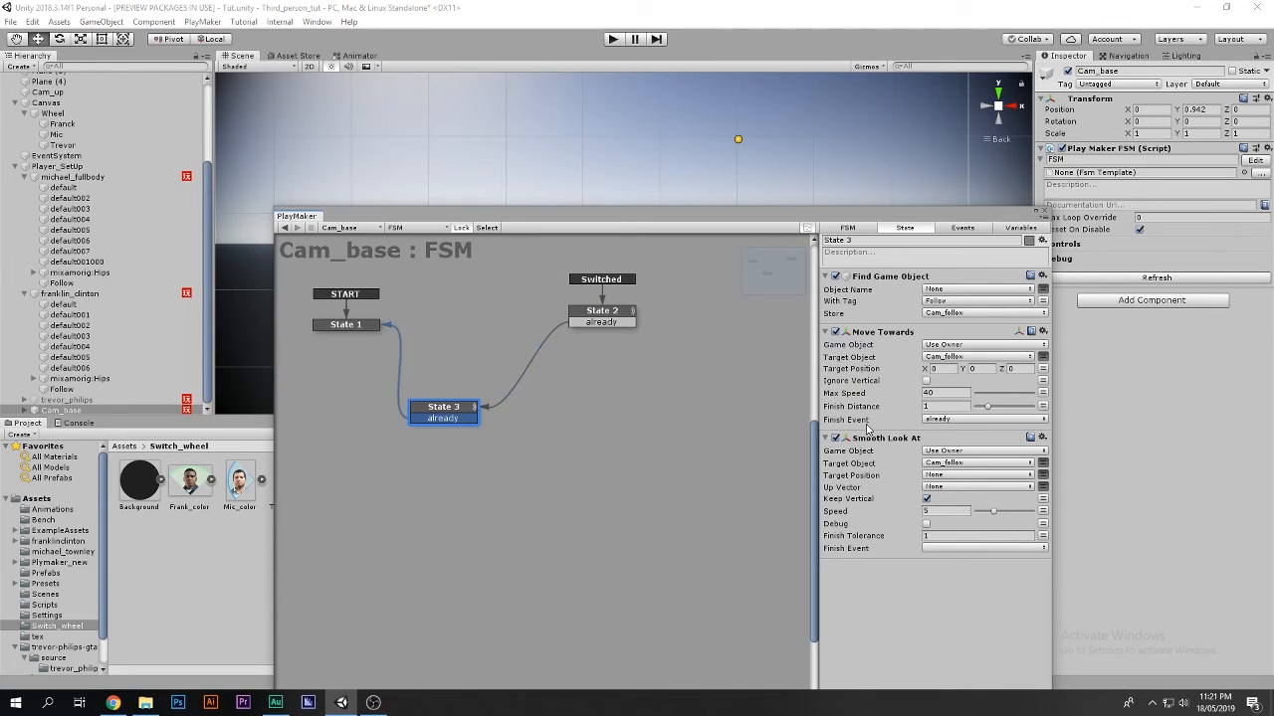
pyautogui.click(945, 406)
pyautogui.click(595, 317)
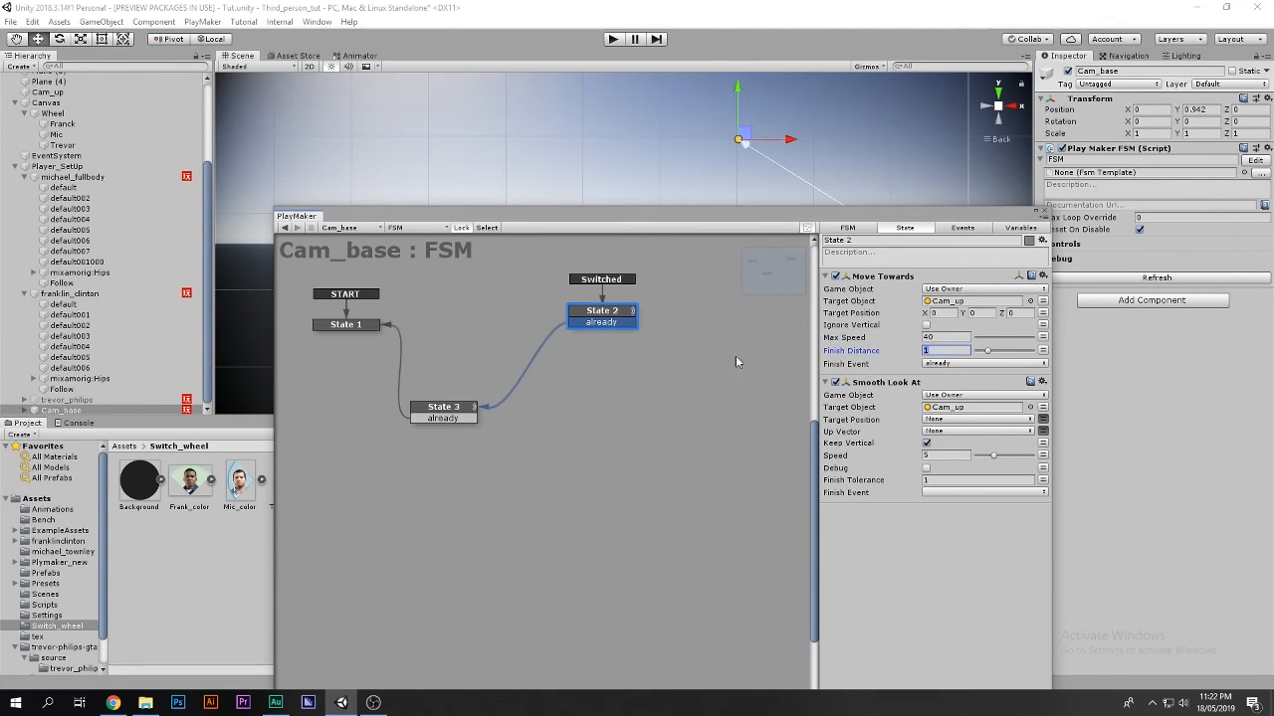
pyautogui.click(443, 412)
pyautogui.click(943, 406)
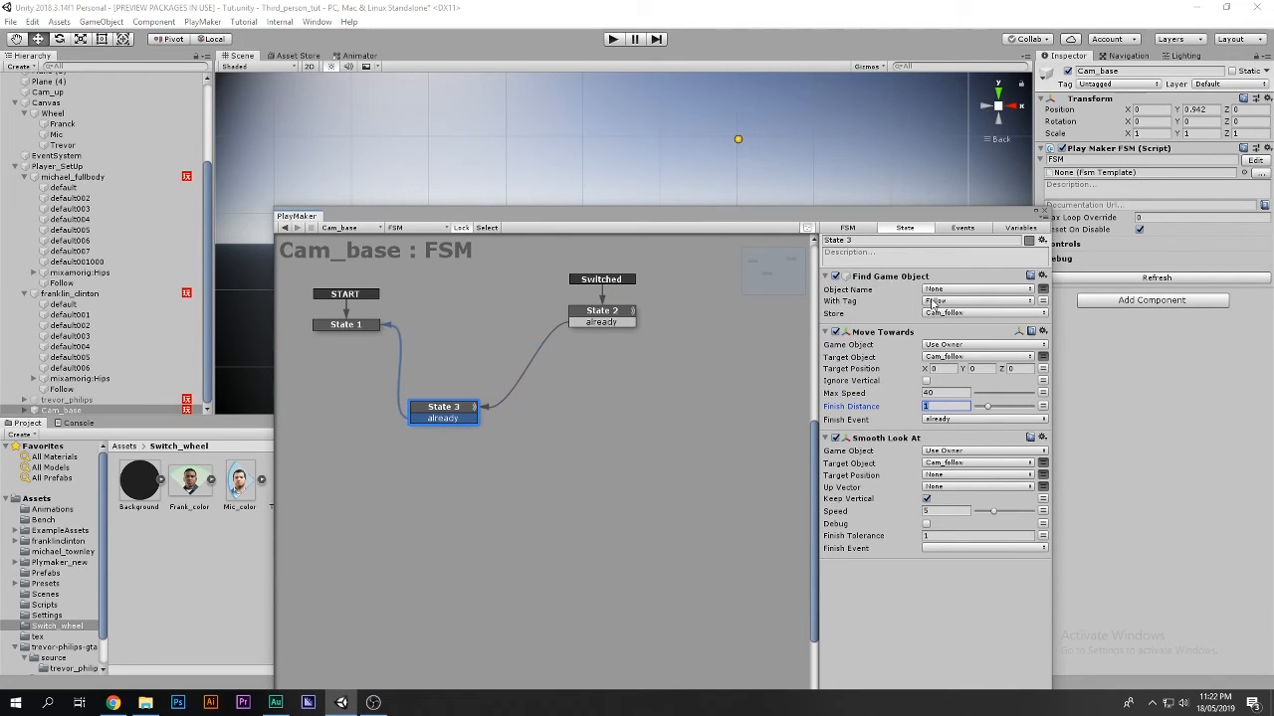
# Examine the camera's path between the characters in the scene and review State 1's follow and Mouse Look actions
pyautogui.moveTo(810, 227); pyautogui.dragTo(869, 516)
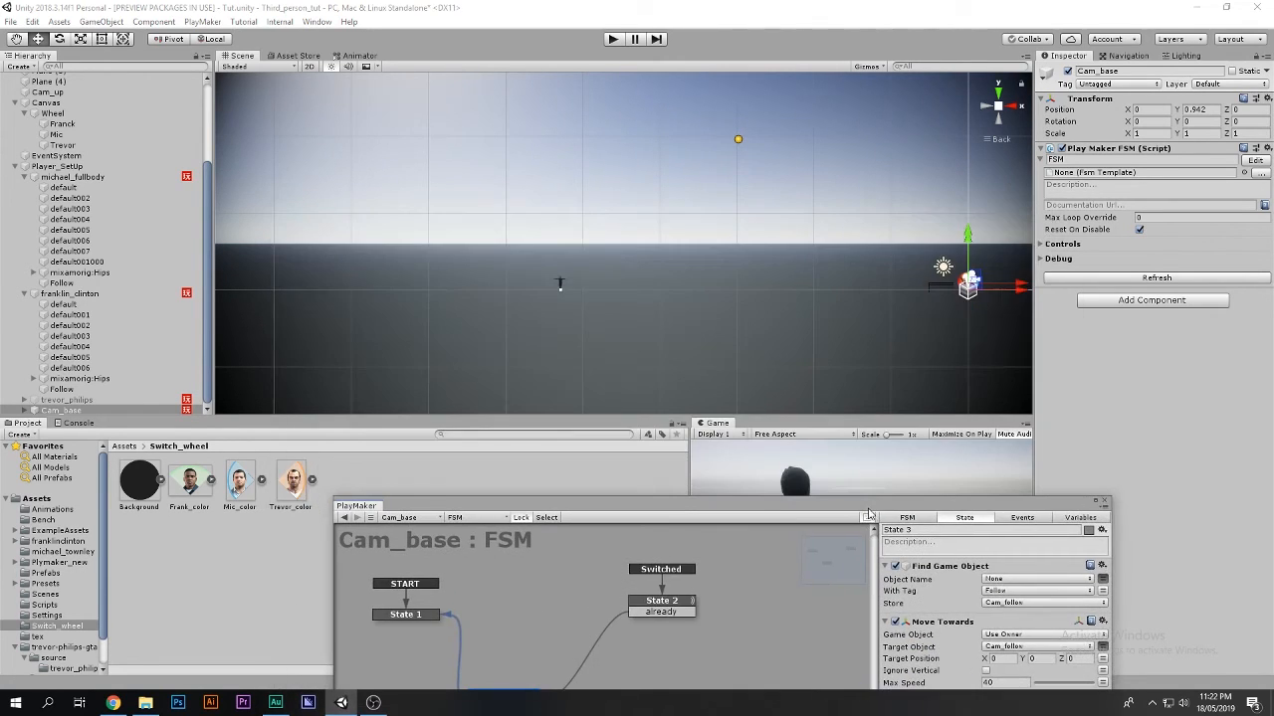
pyautogui.press('f')
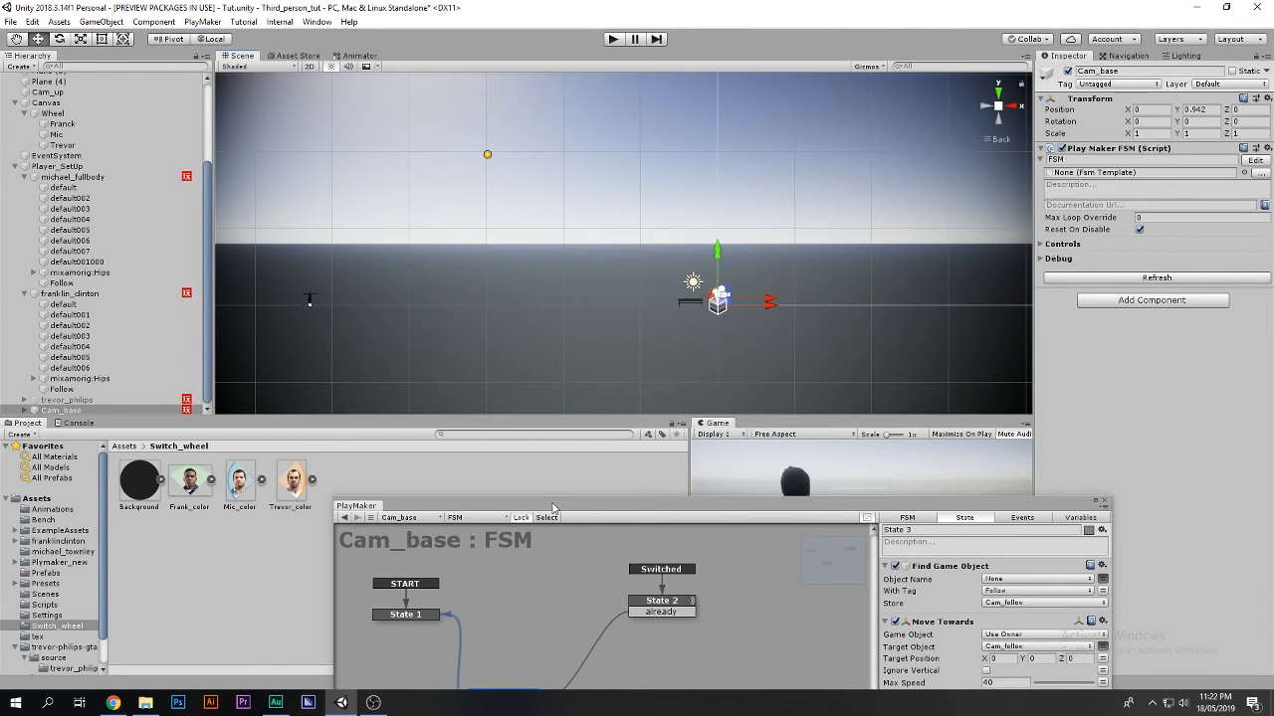
pyautogui.moveTo(554, 508); pyautogui.dragTo(561, 281)
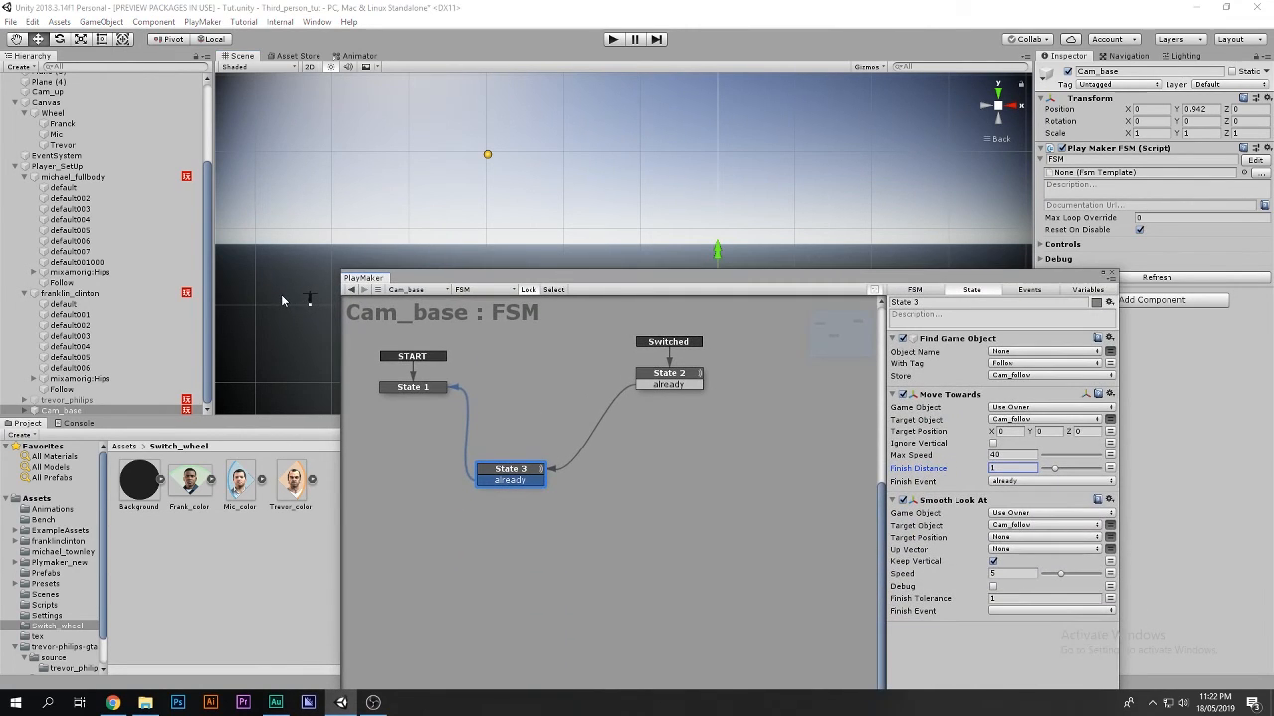
pyautogui.moveTo(450, 283); pyautogui.dragTo(430, 350)
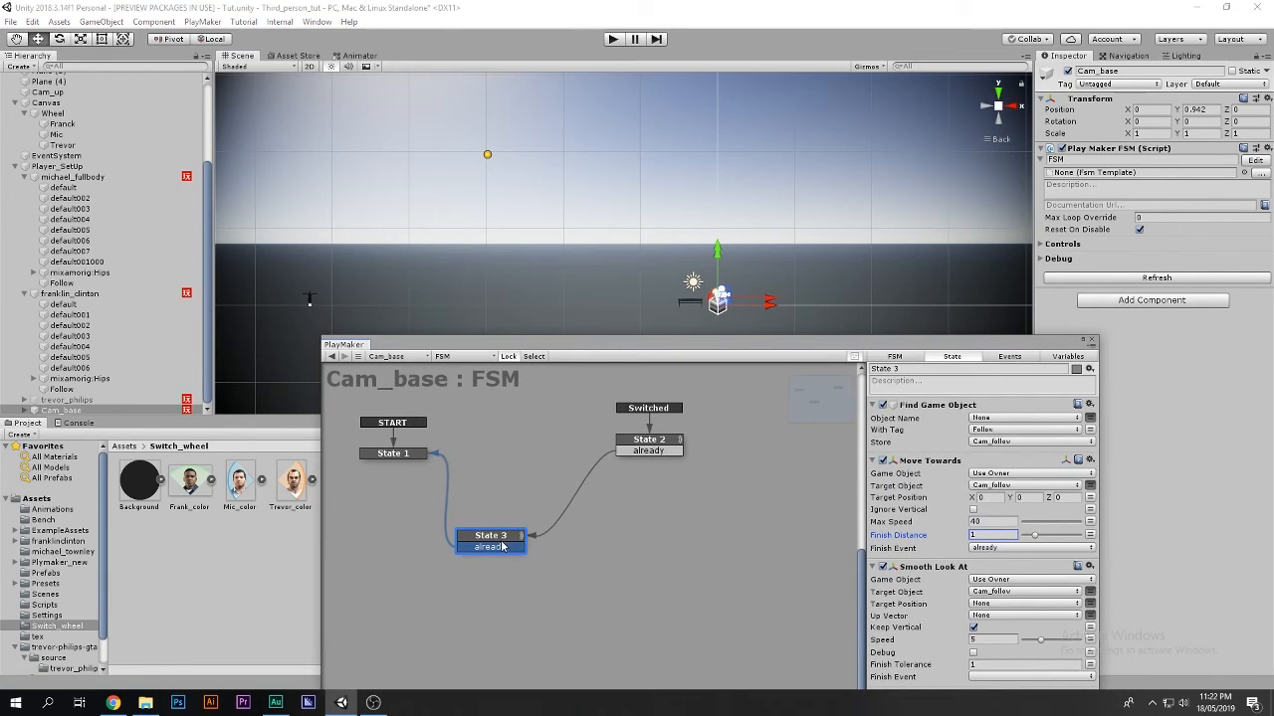
pyautogui.click(391, 455)
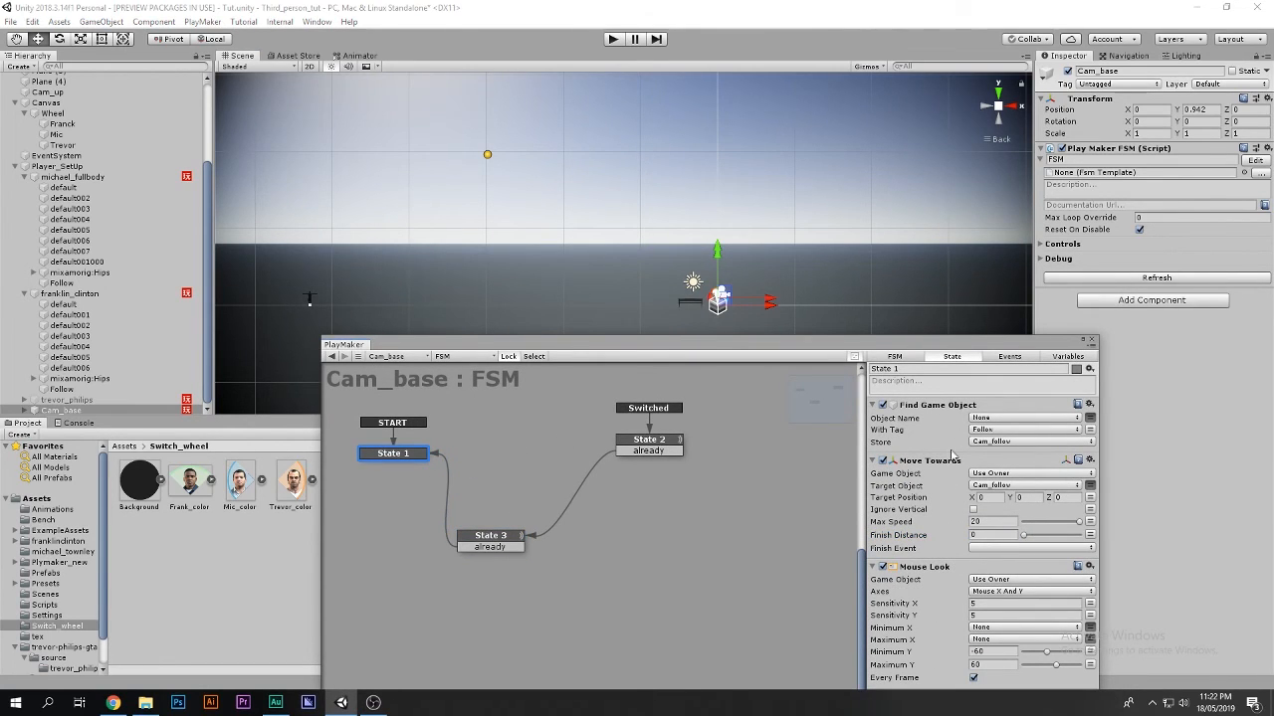
# Play-test switching to Franklin and then Trevor while watching Cam_base's active states, and stop the game
pyautogui.click(614, 39)
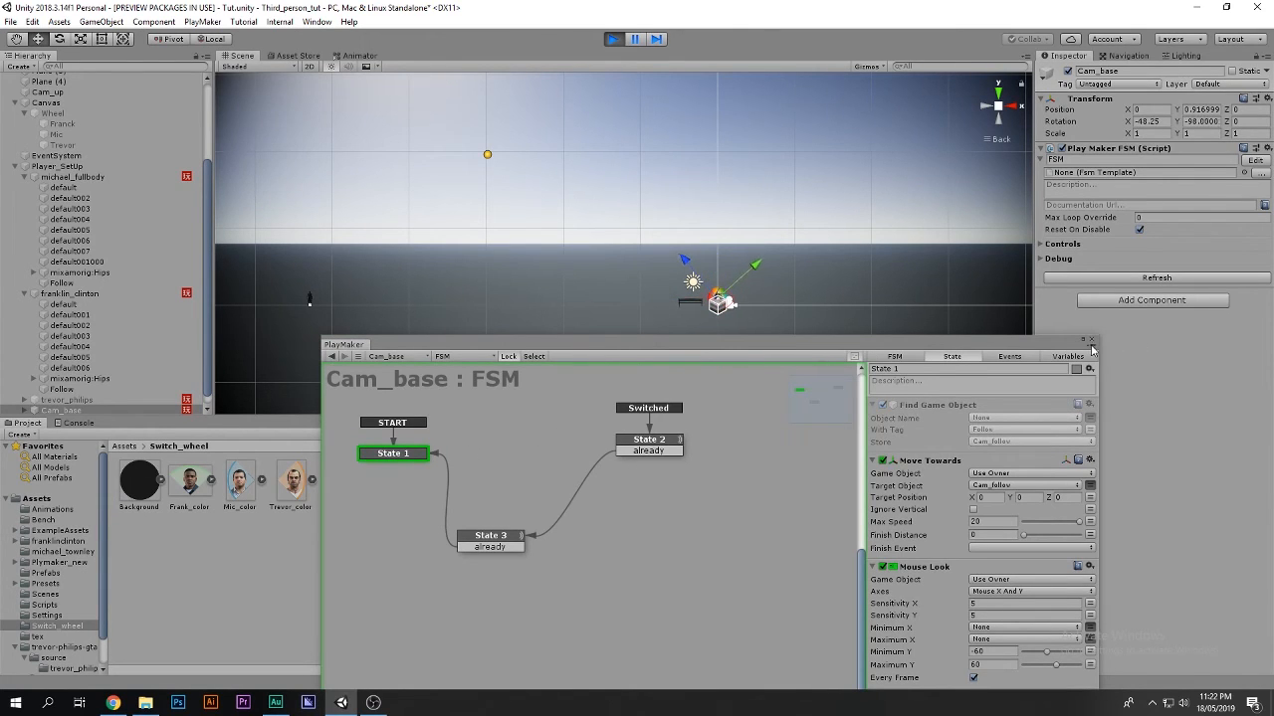
pyautogui.moveTo(1094, 342); pyautogui.dragTo(966, 490)
pyautogui.moveTo(861, 511); pyautogui.dragTo(867, 59)
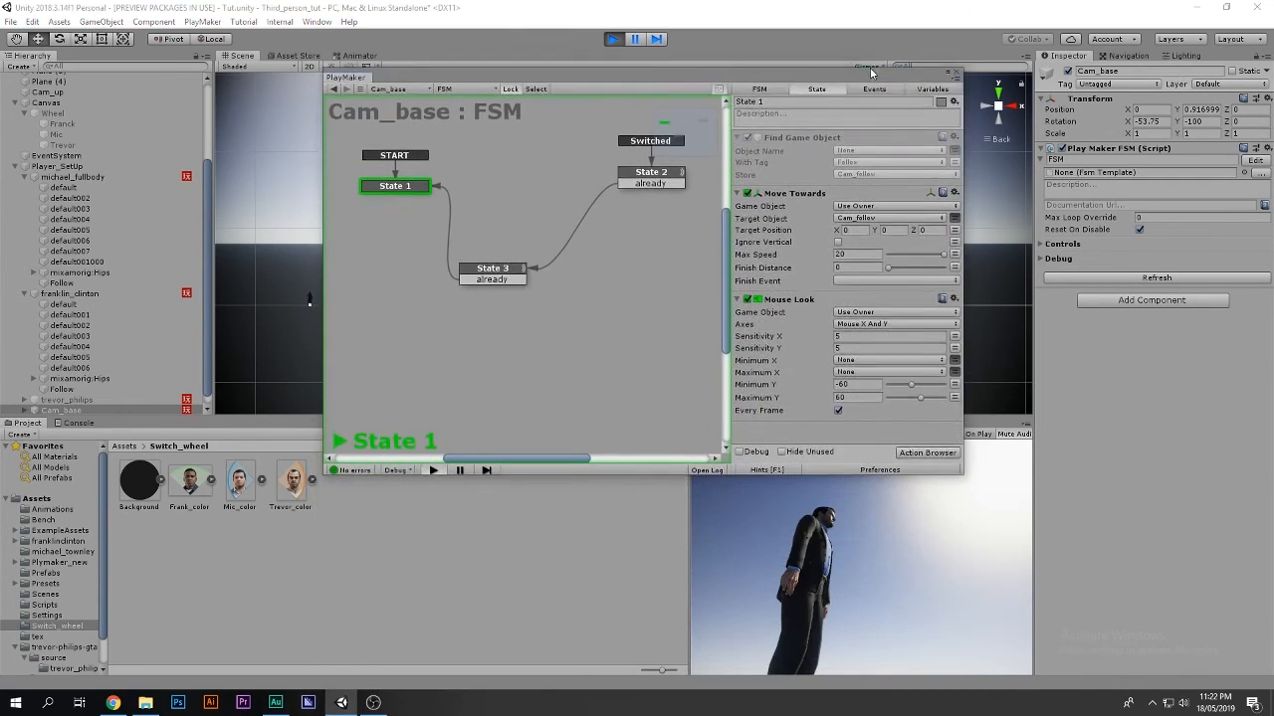
pyautogui.press('w')
pyautogui.press('Tab')
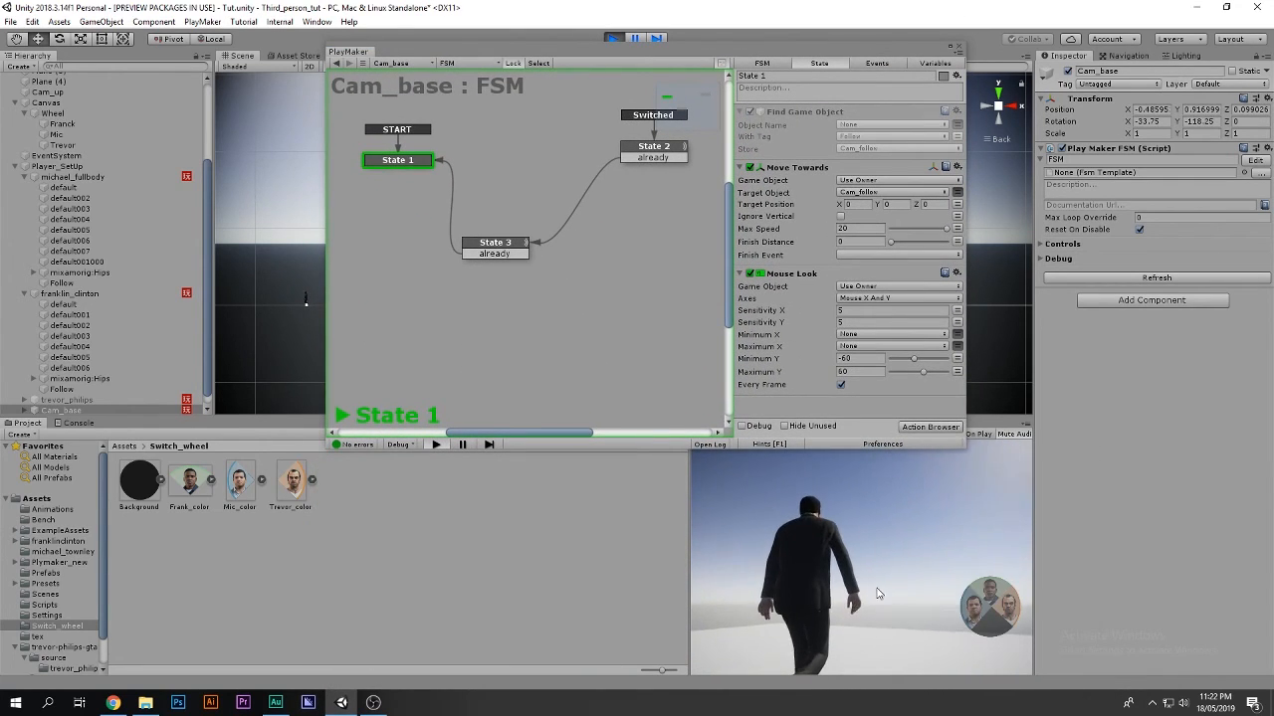
pyautogui.click(989, 590)
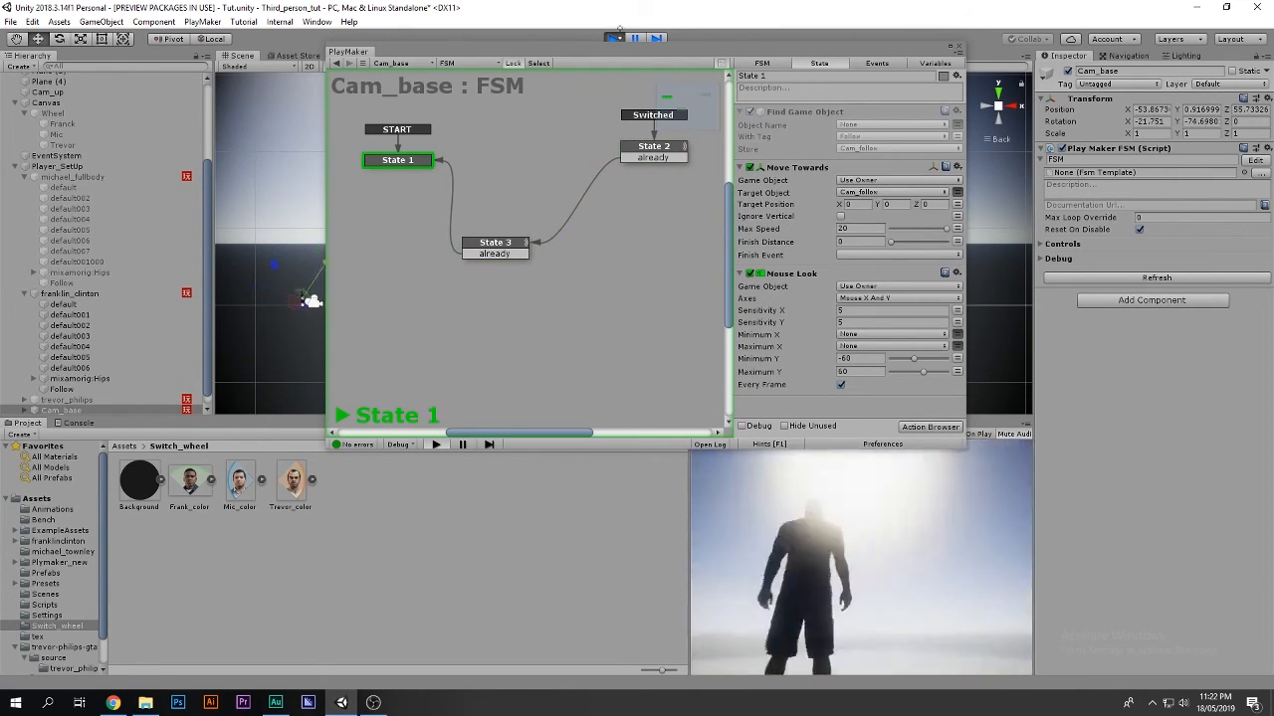
pyautogui.press('Tab')
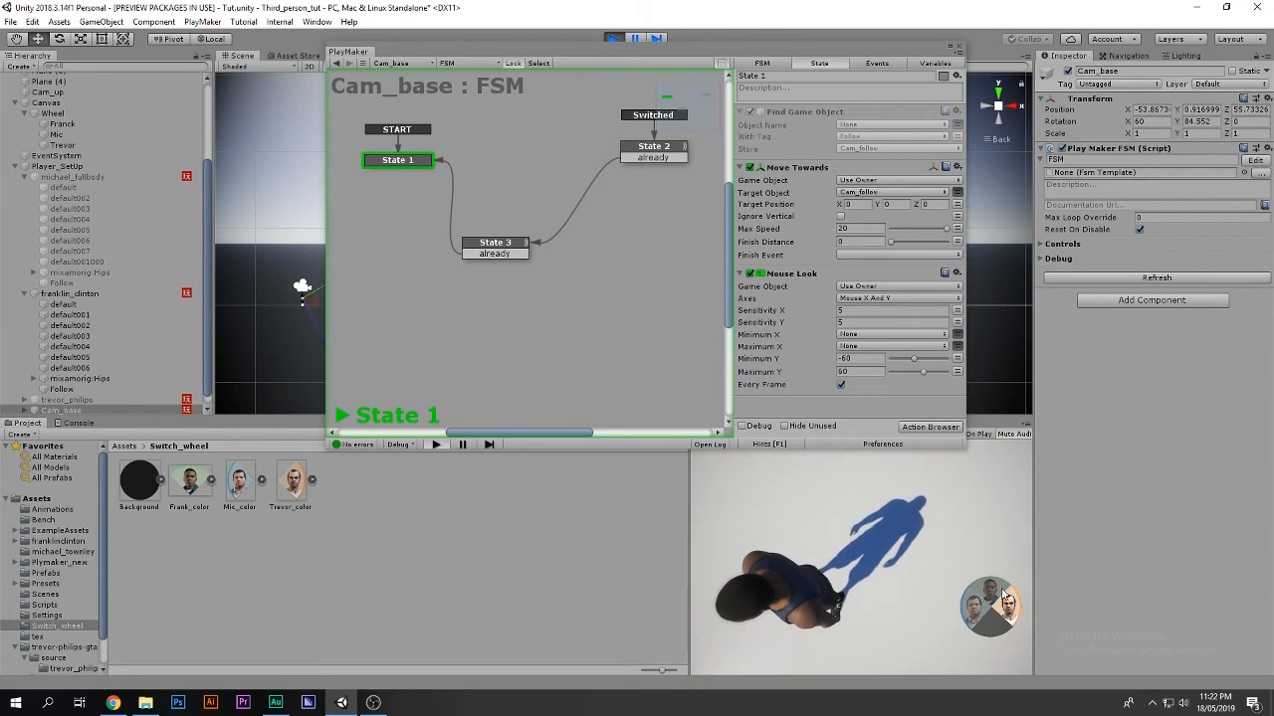
pyautogui.click(1005, 600)
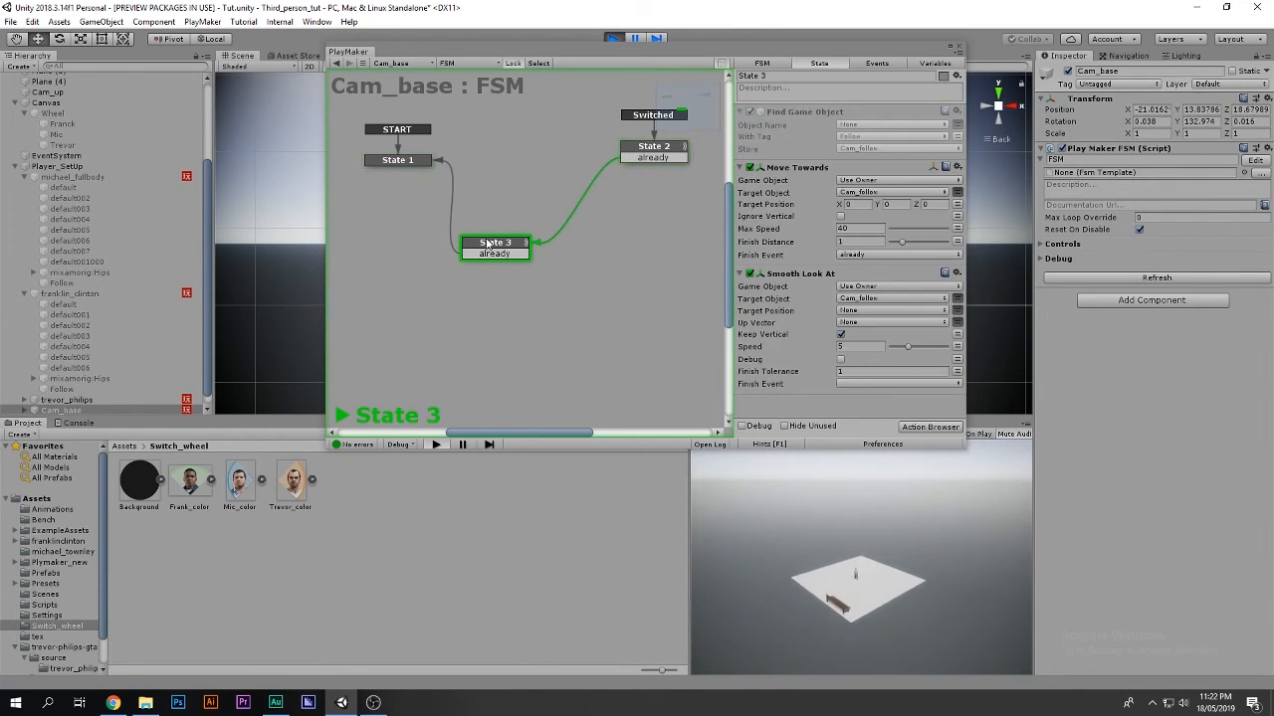
pyautogui.click(612, 38)
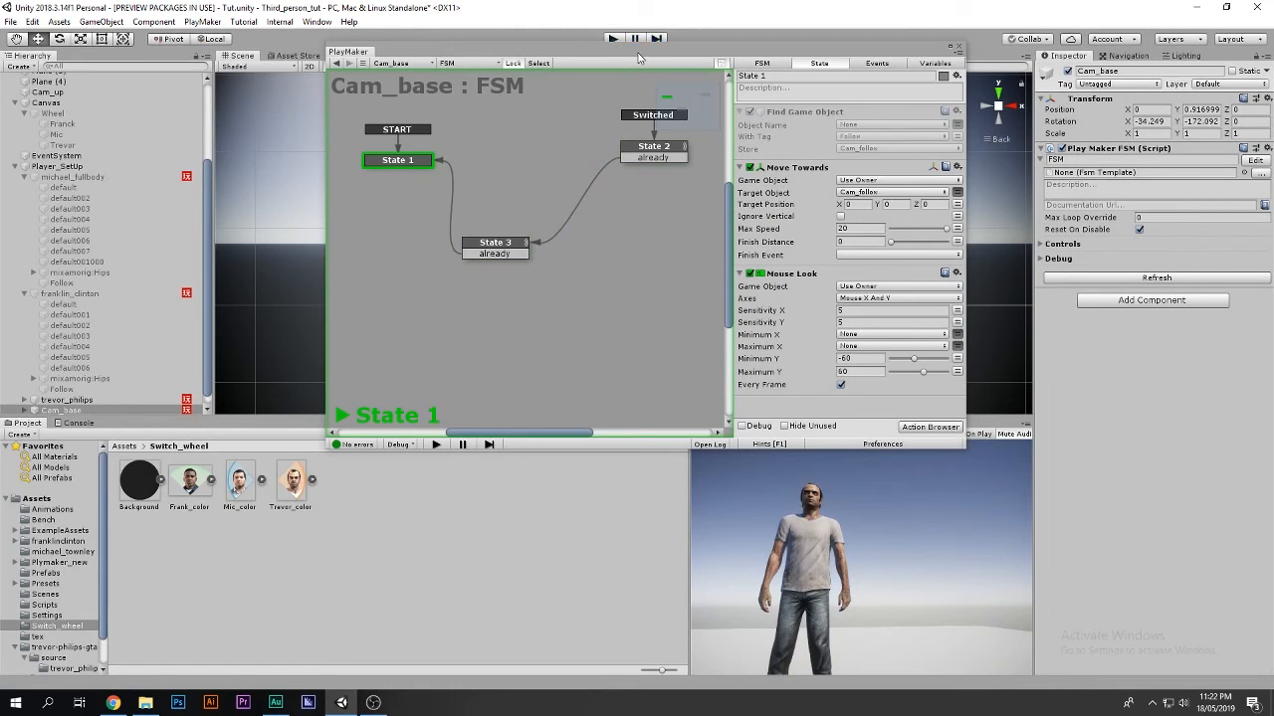
# Open michael_fullbody's Switch FSM and review the actions in its Franck and Trevor states
pyautogui.moveTo(647, 57); pyautogui.dragTo(655, 166)
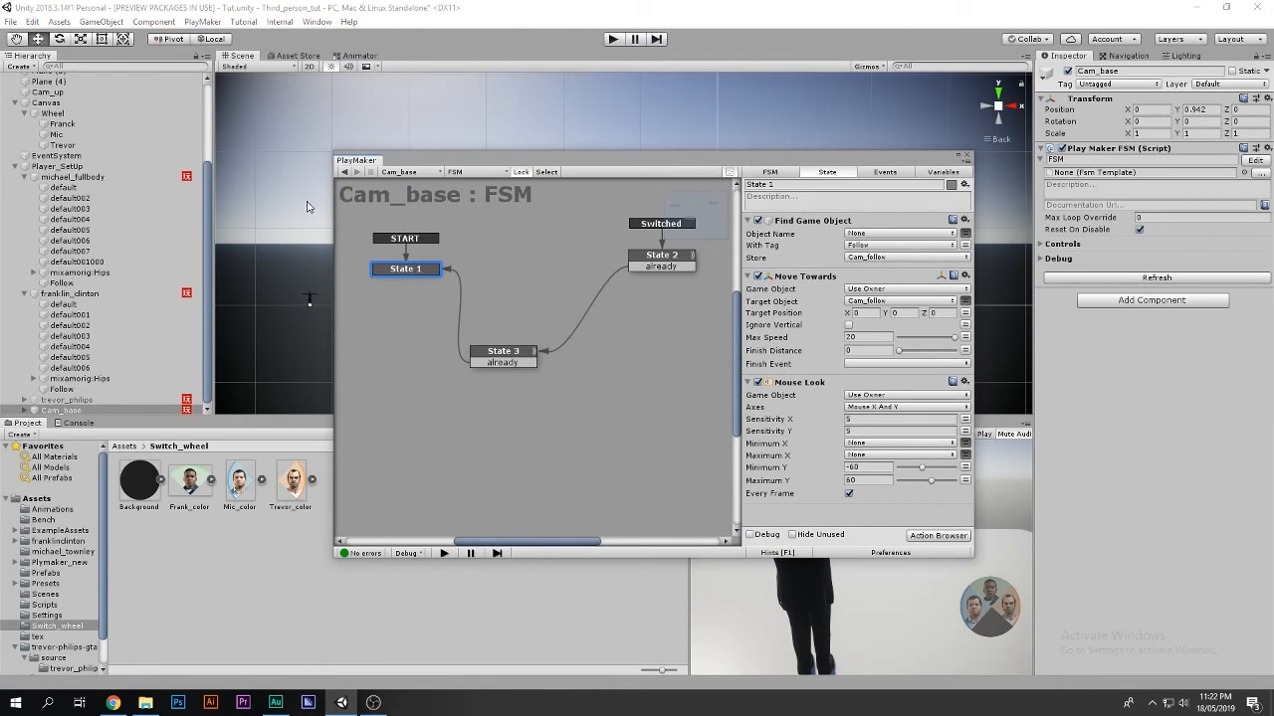
pyautogui.click(86, 177)
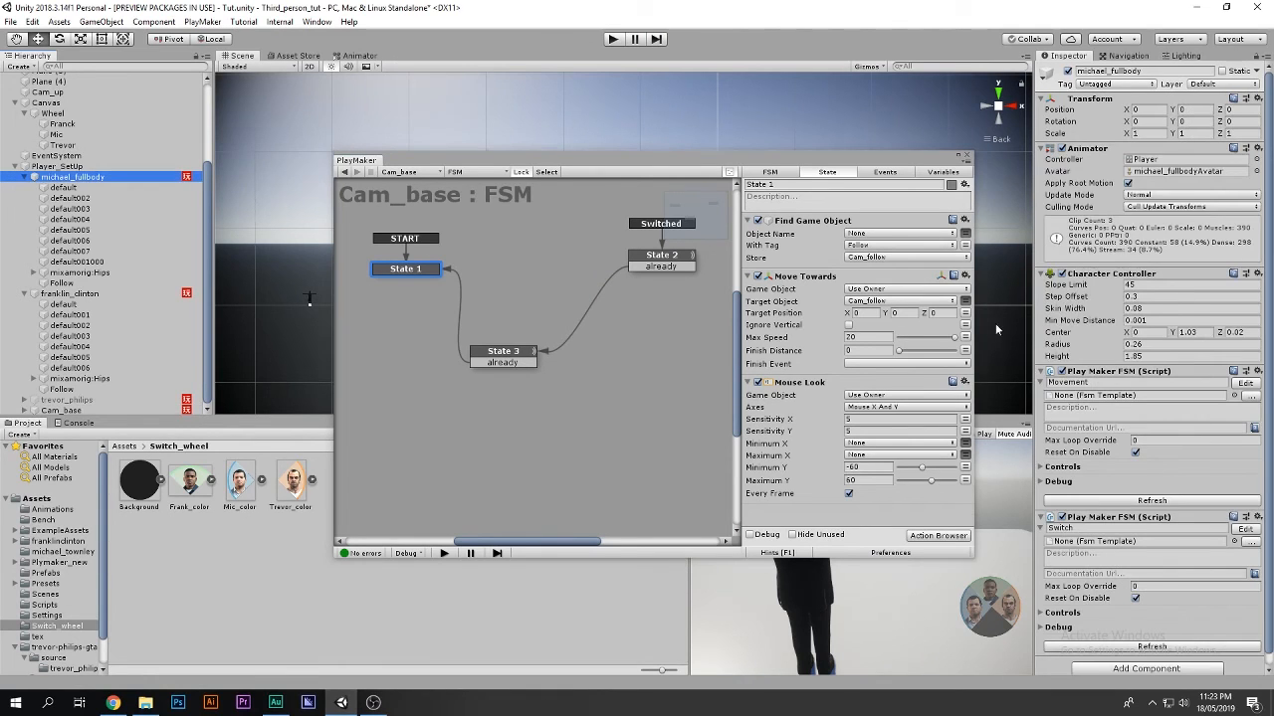
pyautogui.click(1244, 528)
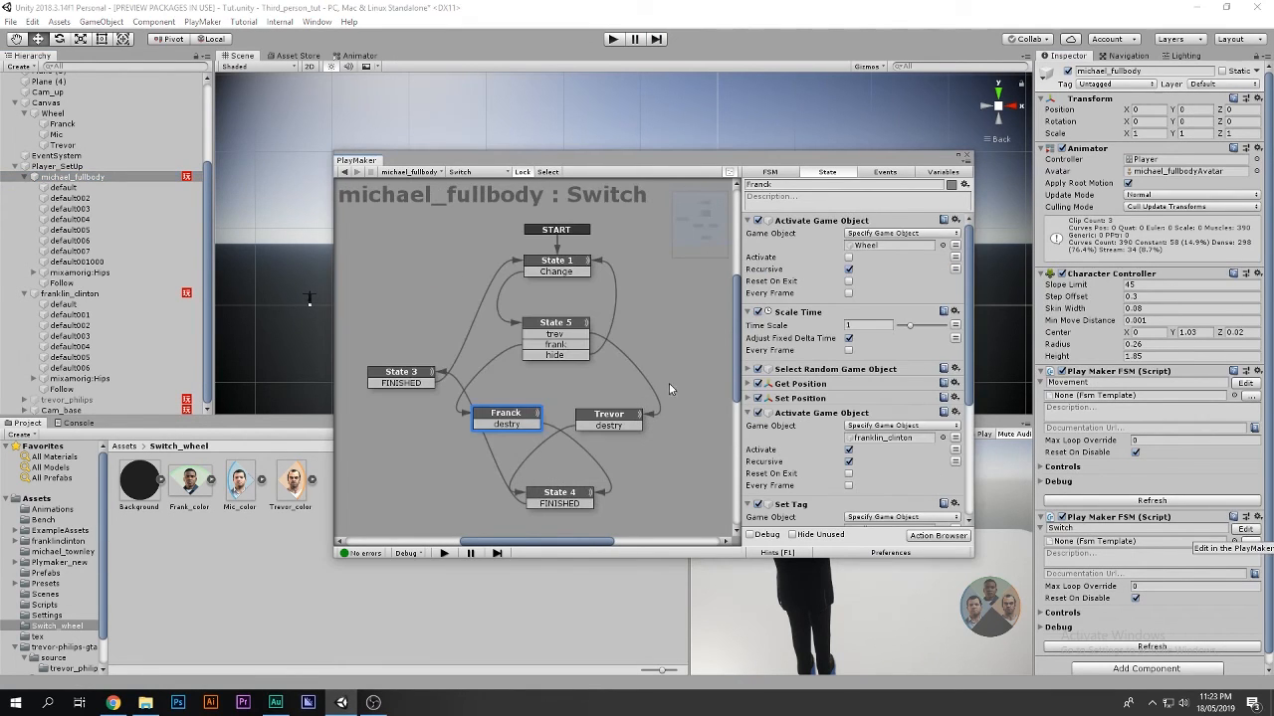
pyautogui.click(609, 416)
pyautogui.click(527, 419)
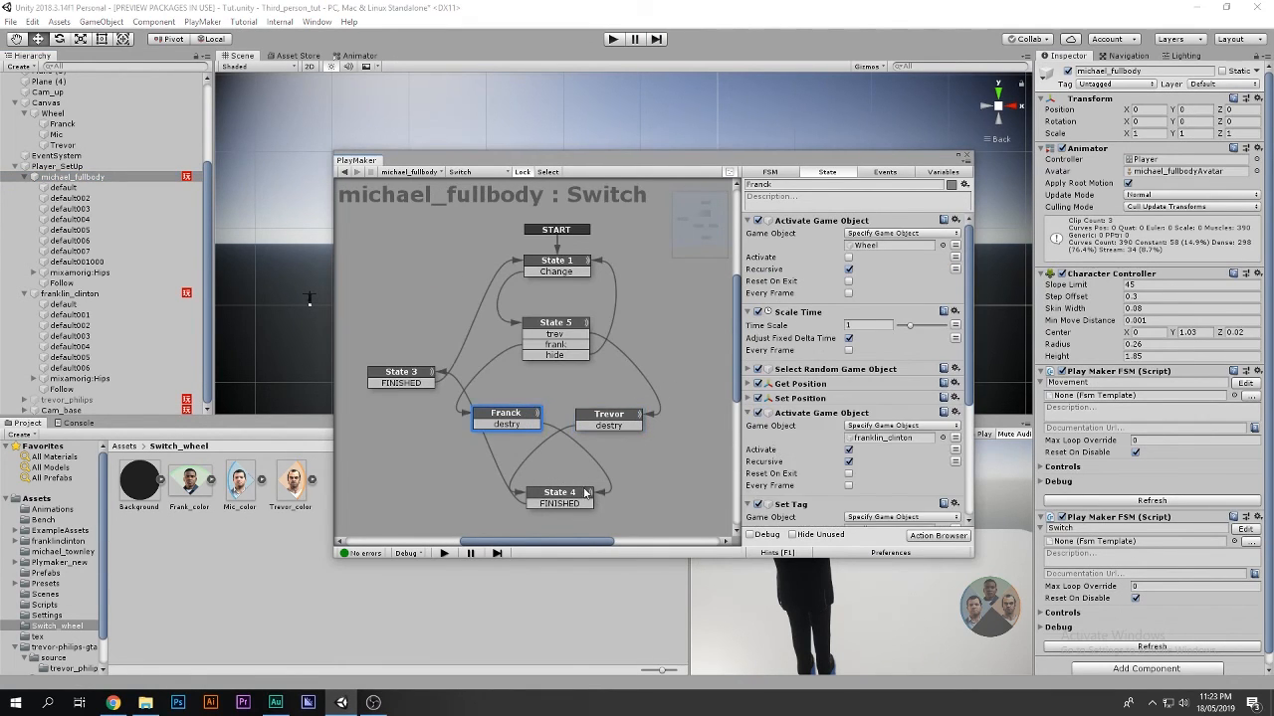
pyautogui.scroll(-5, 786, 398)
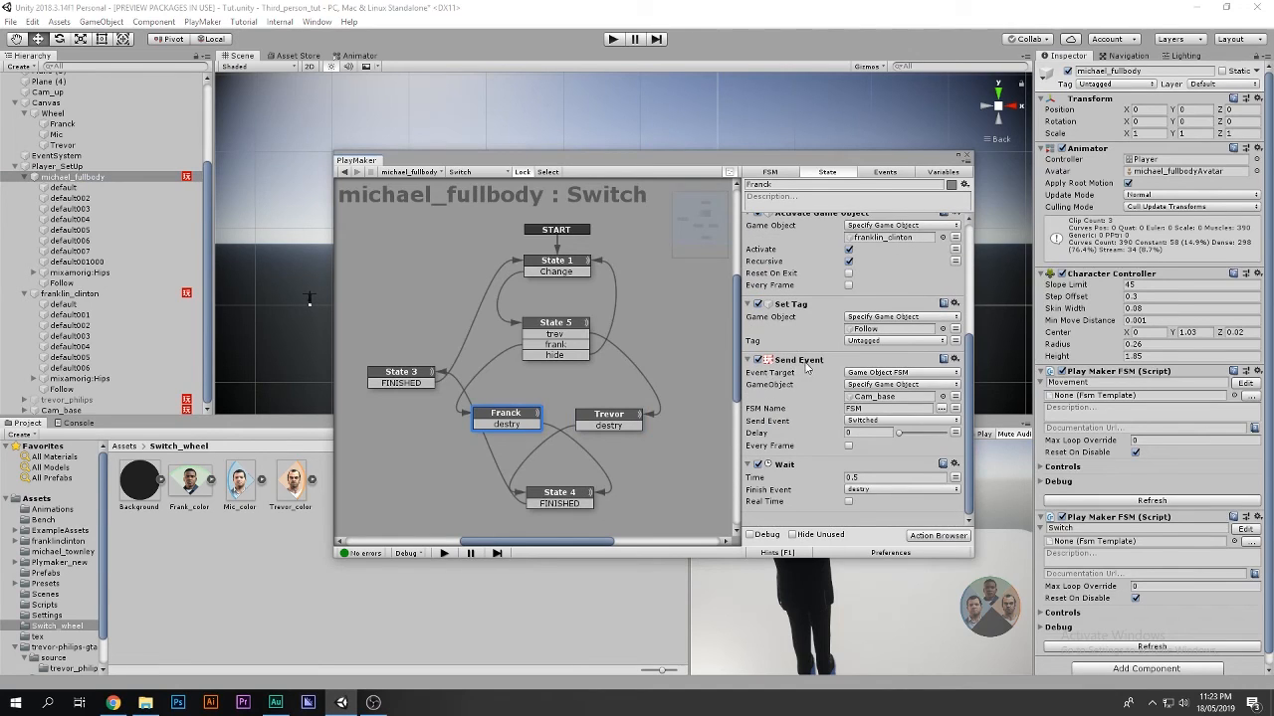
# Check the Franck state's Send Event target, FSM name and Switched event against the FSM on Cam_base
pyautogui.click(876, 397)
pyautogui.click(858, 409)
pyautogui.click(140, 410)
pyautogui.click(141, 409)
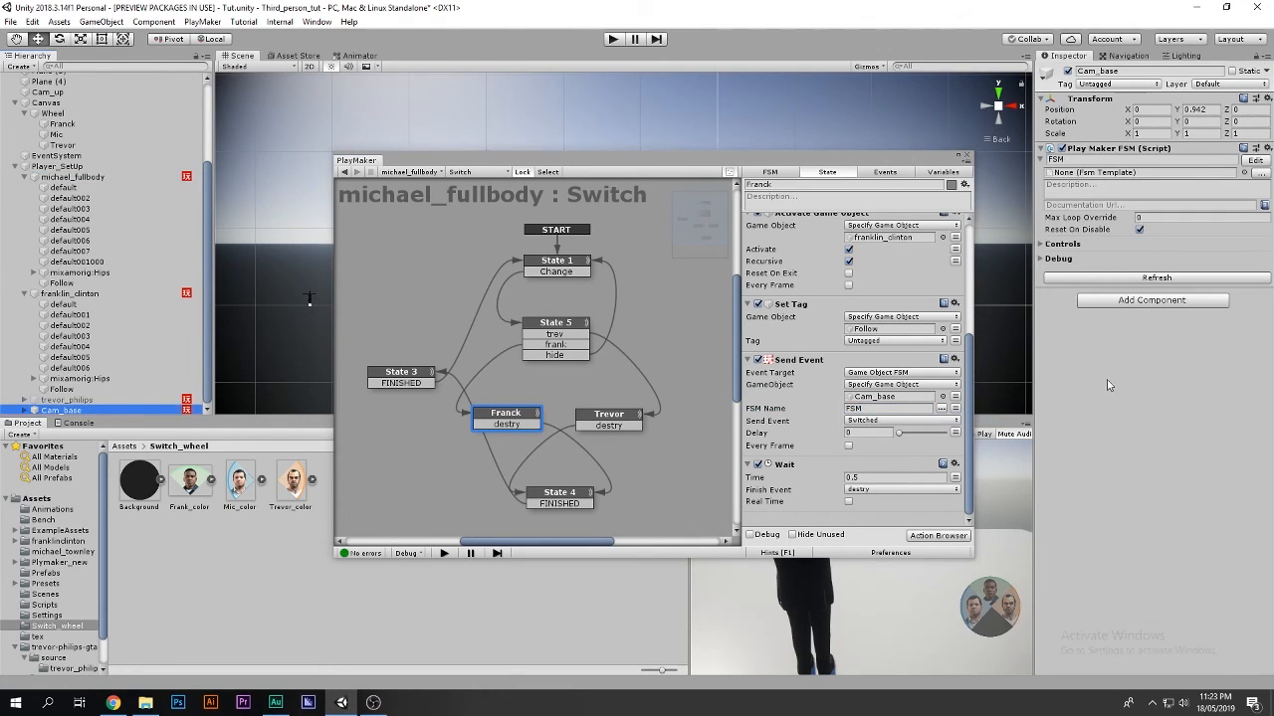
pyautogui.click(1070, 161)
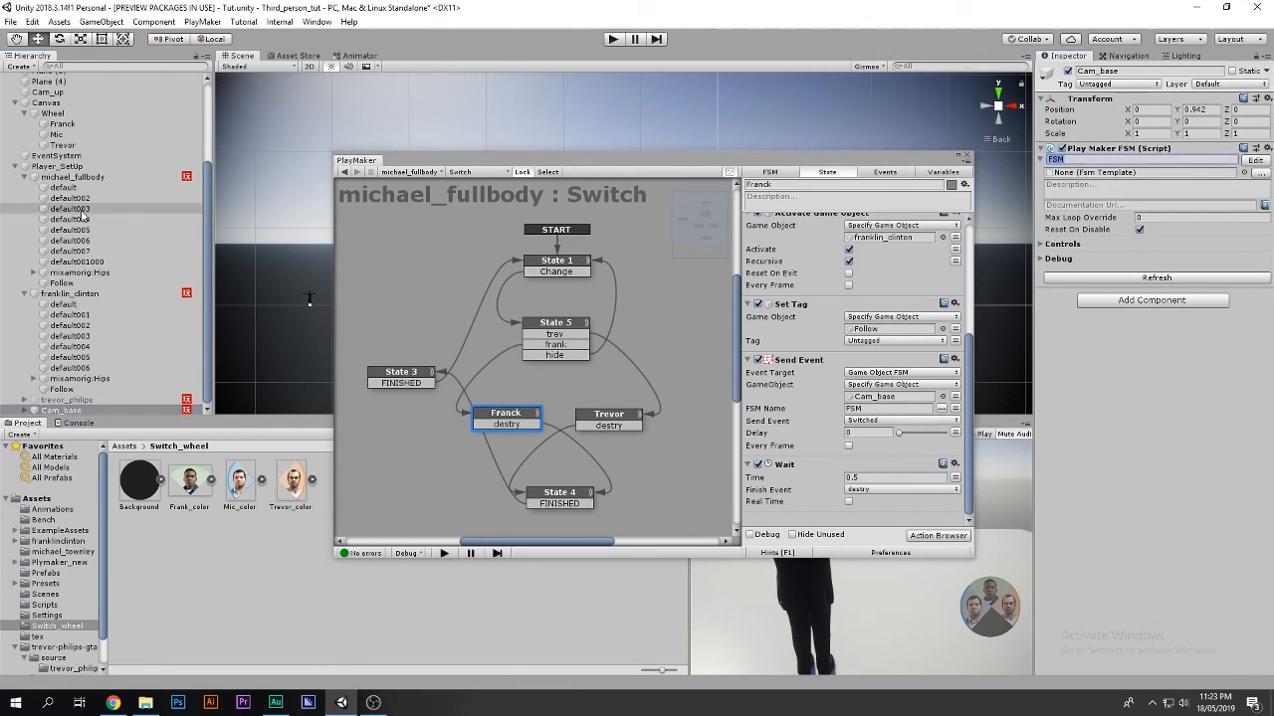
pyautogui.click(68, 177)
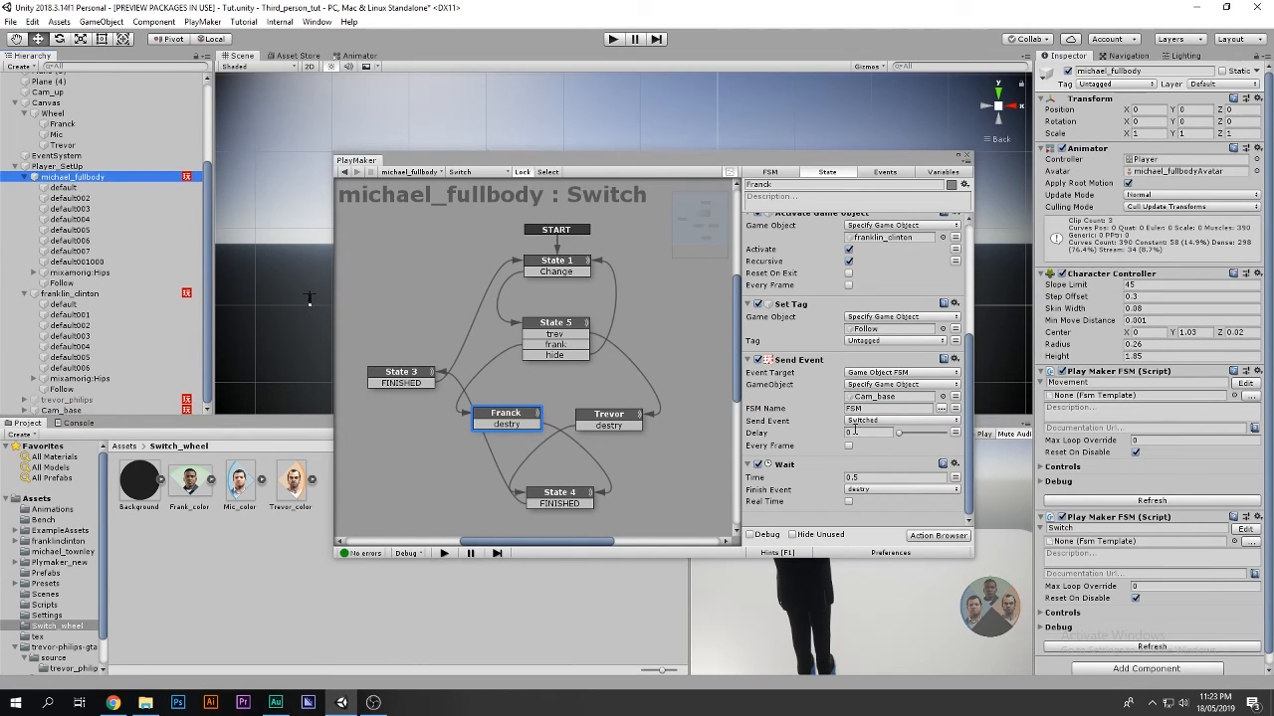
pyautogui.click(857, 421)
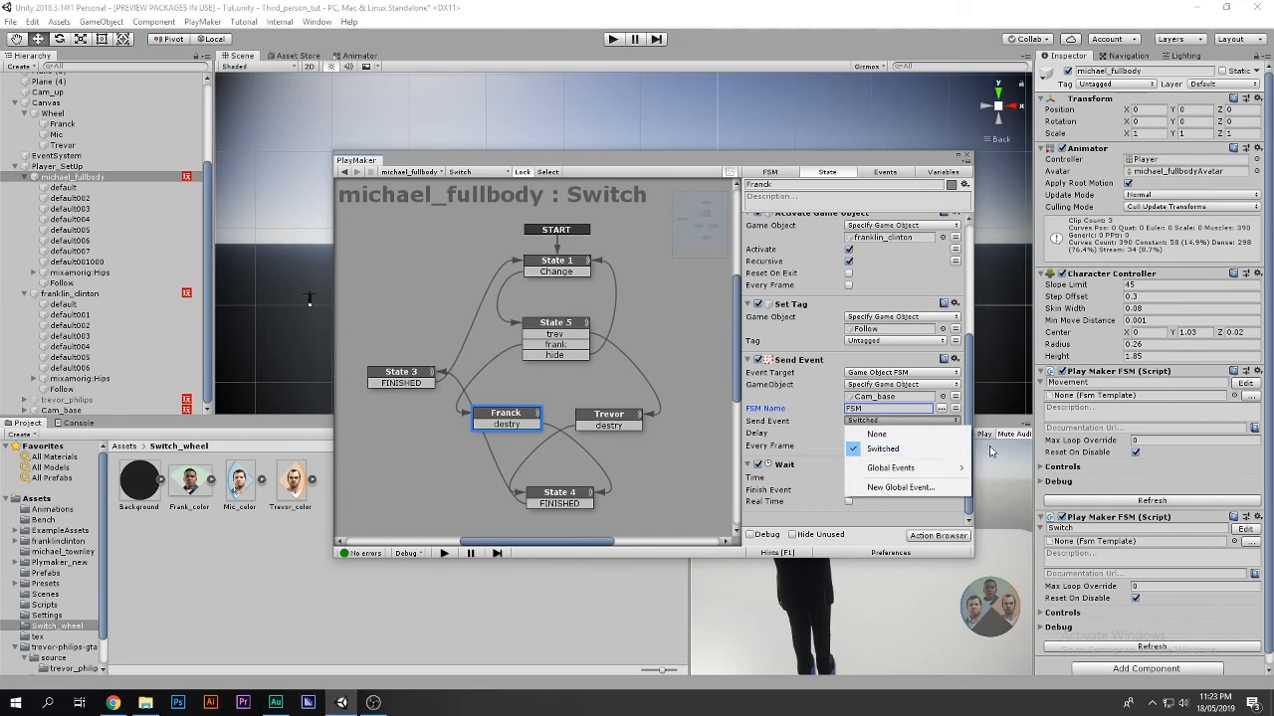
pyautogui.click(882, 448)
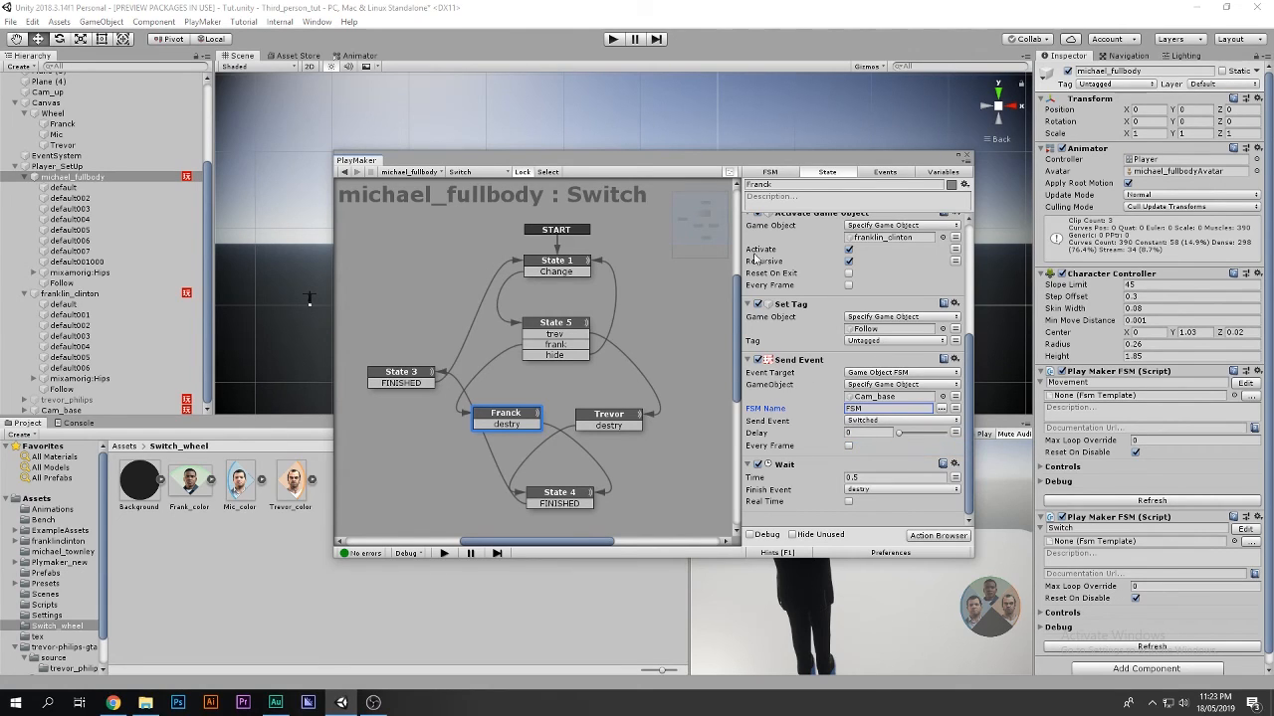
# Examine the Franck state's Wait time and follow the flow through State 4 and State 3 back to State 1
pyautogui.click(876, 477)
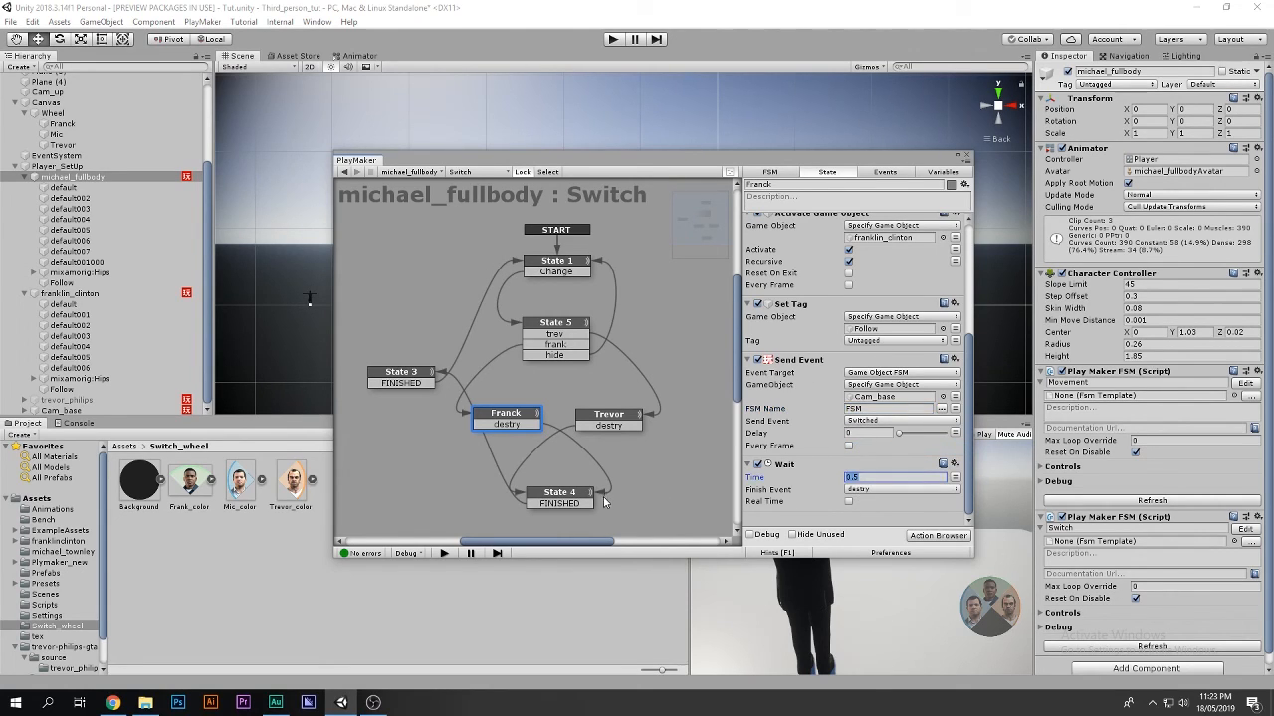
pyautogui.click(592, 502)
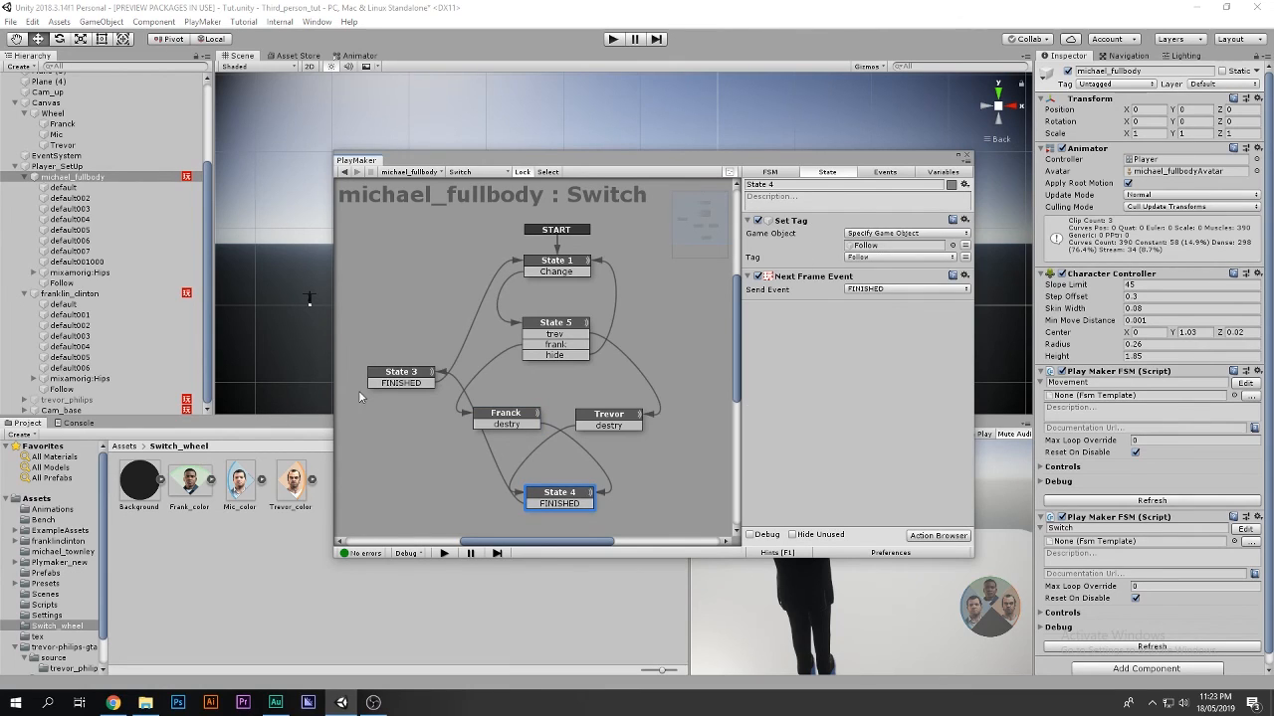
pyautogui.click(414, 382)
pyautogui.click(585, 266)
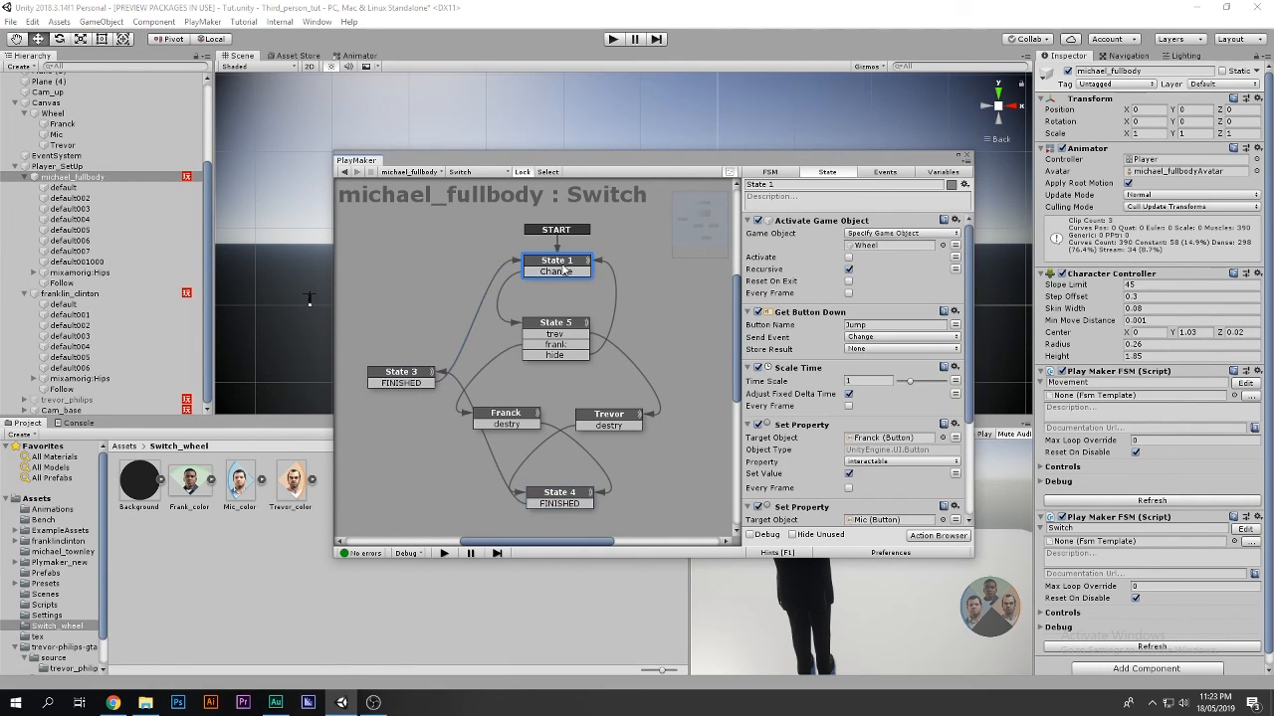
# Compare the Franck and Trevor states, checking which character Trevor's Set Position and Activate Game Object actions target
pyautogui.click(534, 423)
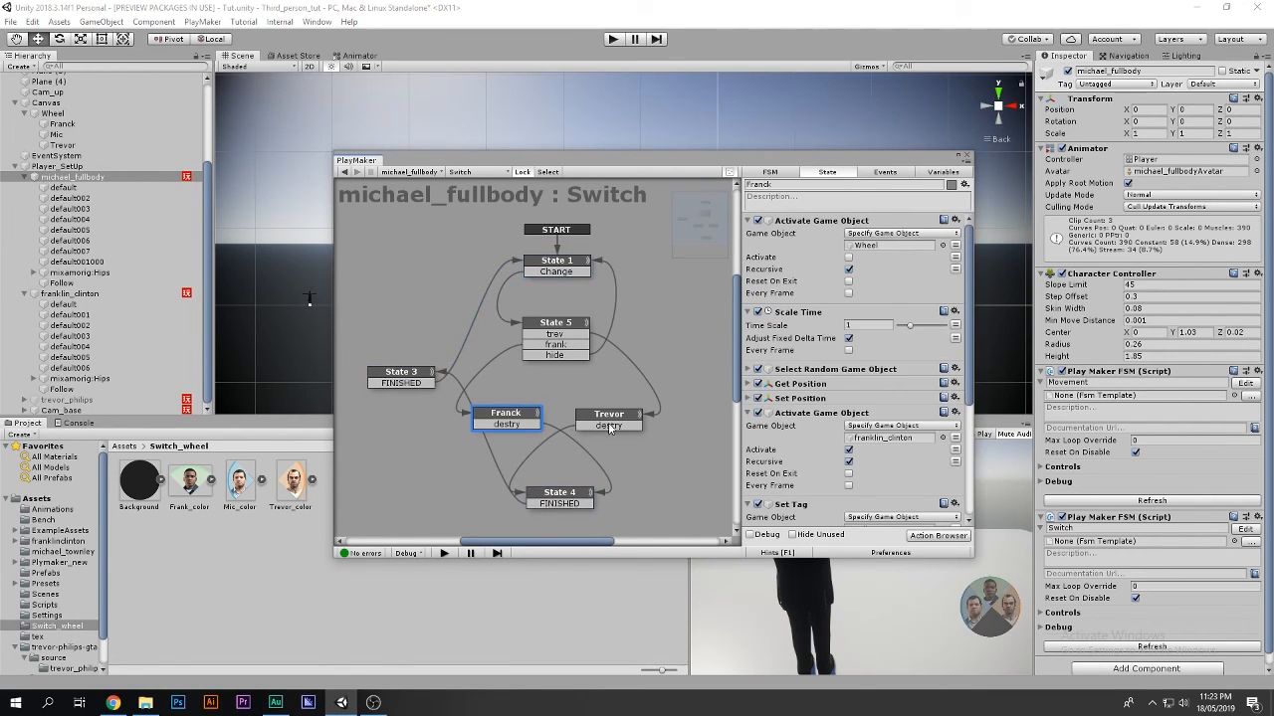
pyautogui.click(612, 428)
pyautogui.click(518, 421)
pyautogui.click(605, 422)
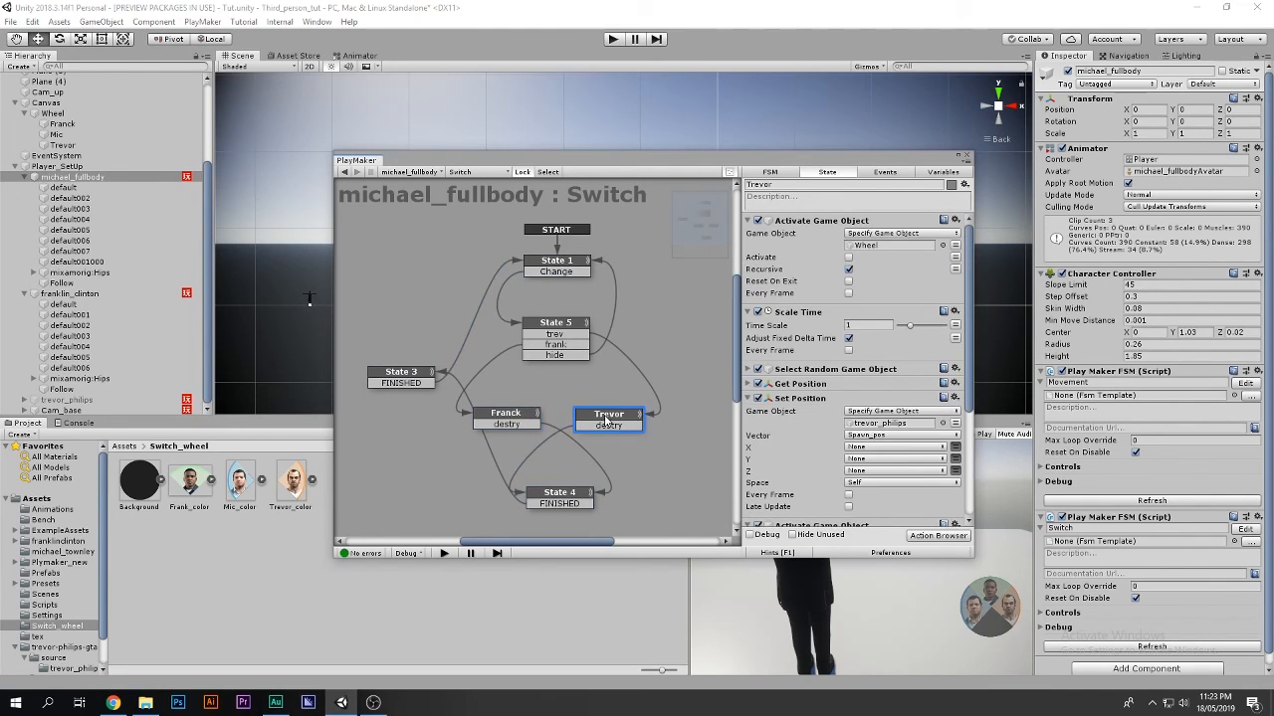
pyautogui.click(875, 424)
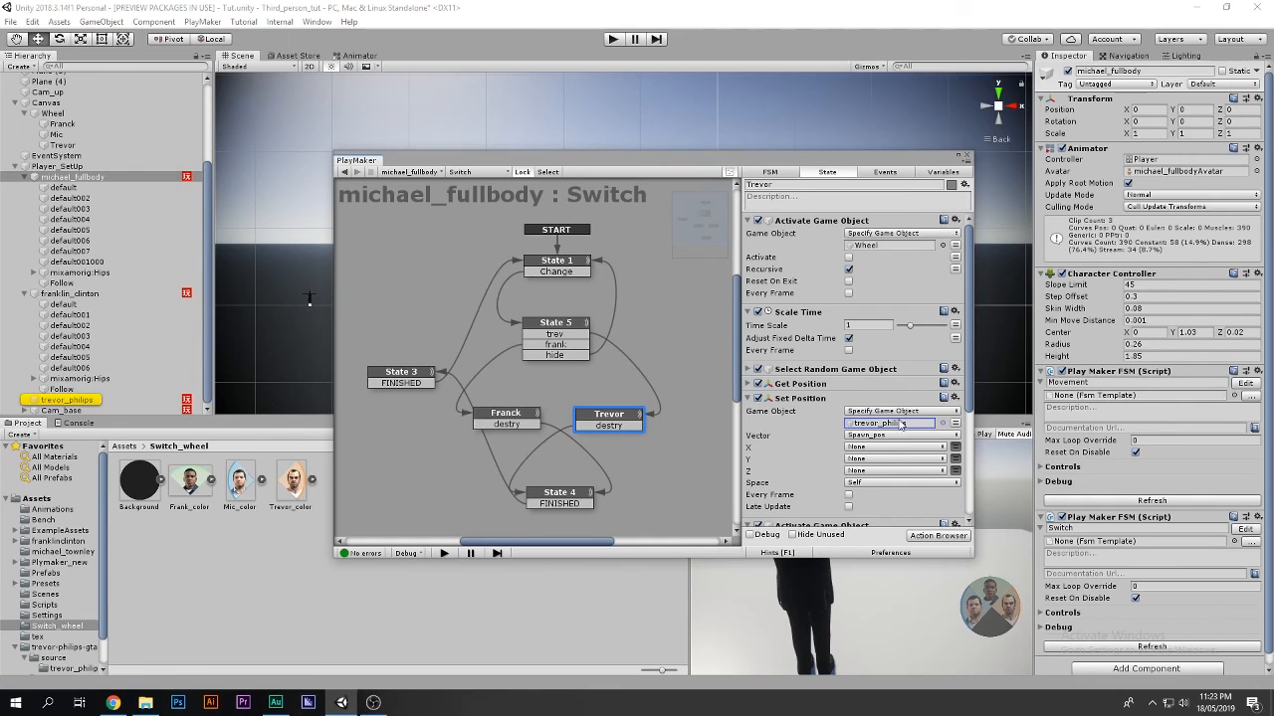
pyautogui.click(753, 398)
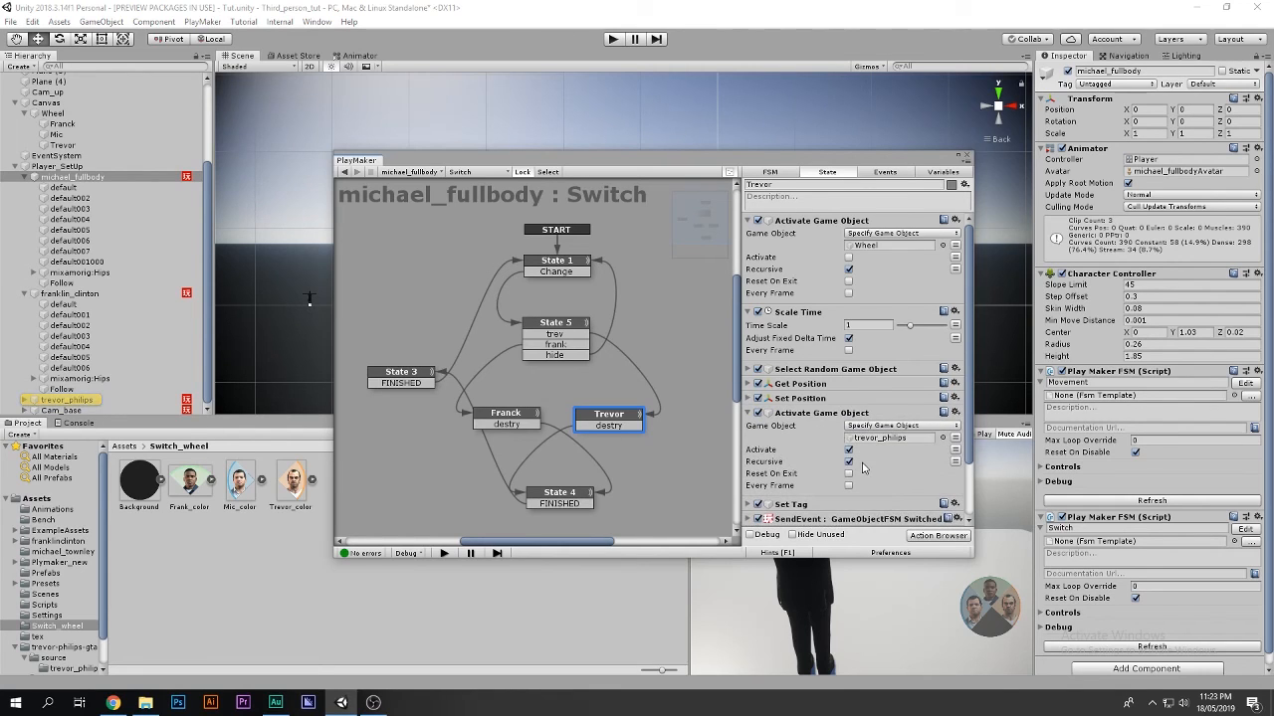
pyautogui.scroll(-3, 863, 468)
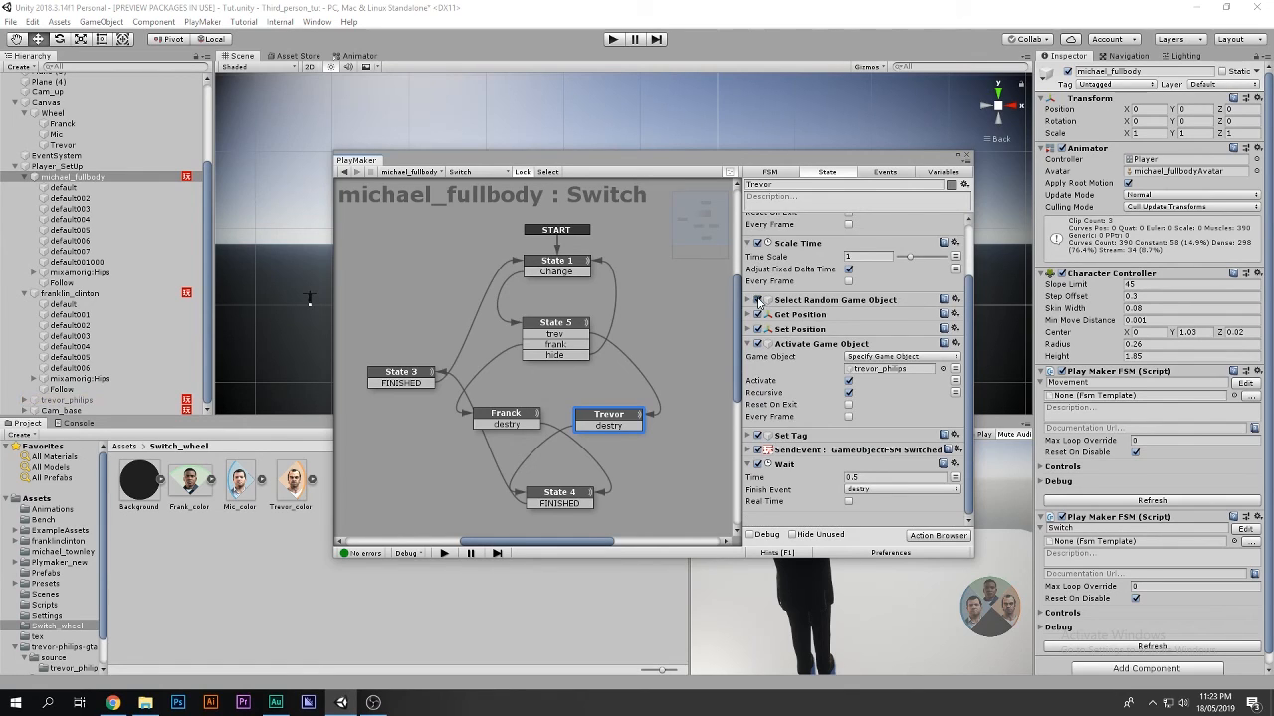
# Review the Select Random Game Object, Get Position and Set Position actions in the Trevor and Franck states
pyautogui.click(758, 299)
pyautogui.click(758, 314)
pyautogui.click(758, 329)
pyautogui.click(535, 416)
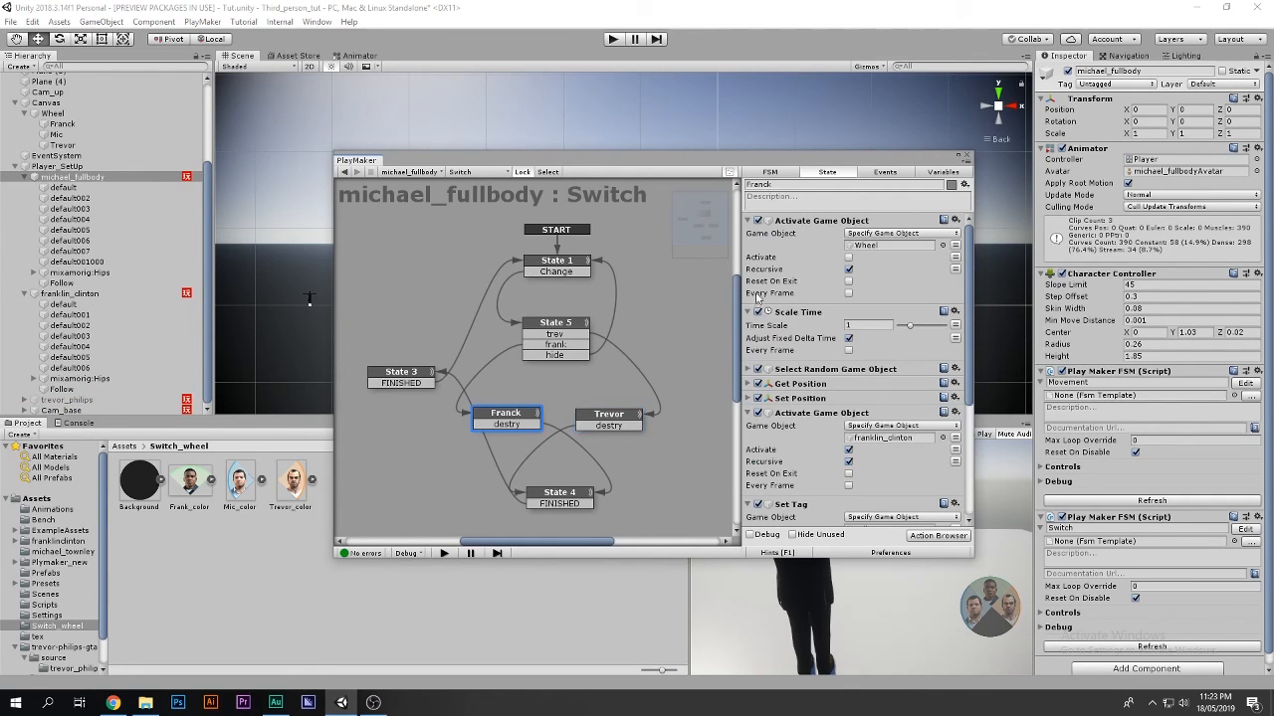
pyautogui.click(757, 369)
pyautogui.click(757, 384)
pyautogui.click(757, 398)
pyautogui.scroll(-5, 759, 398)
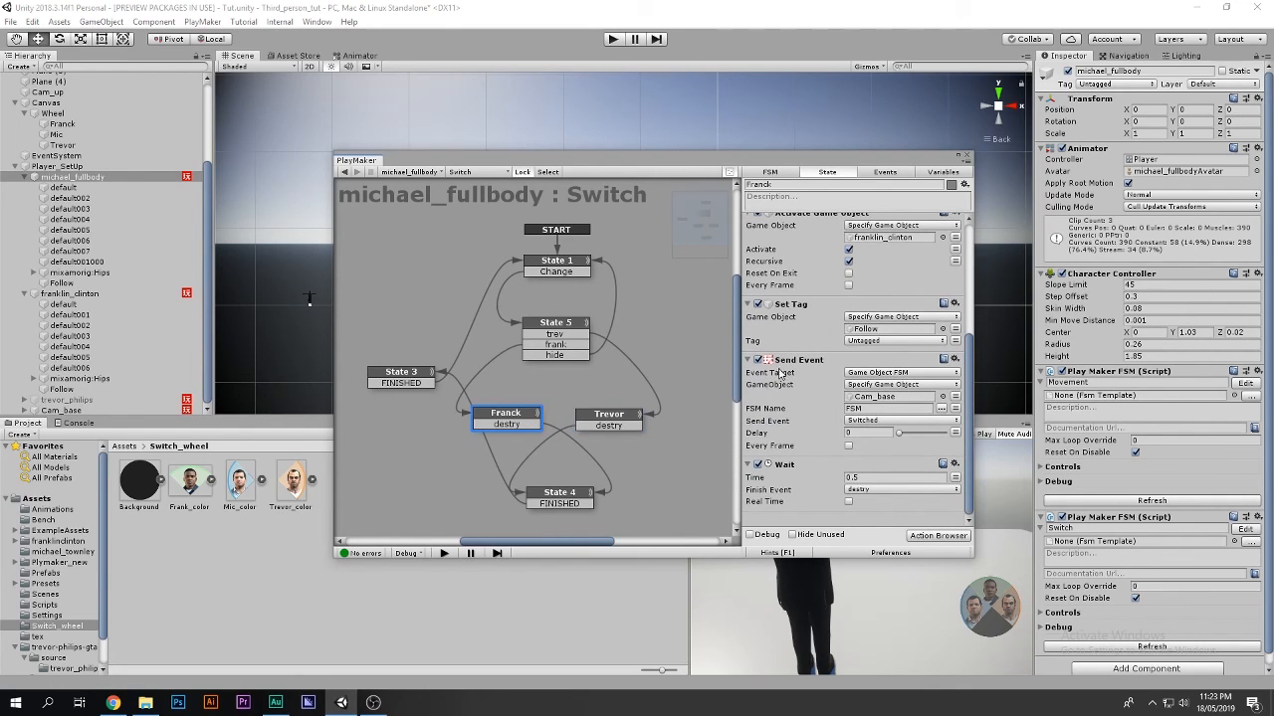
# Close the PlayMaker editor and collapse the michael_fullbody and franklin_clinton children in the hierarchy, leaving franklin_clinton selected
pyautogui.click(965, 157)
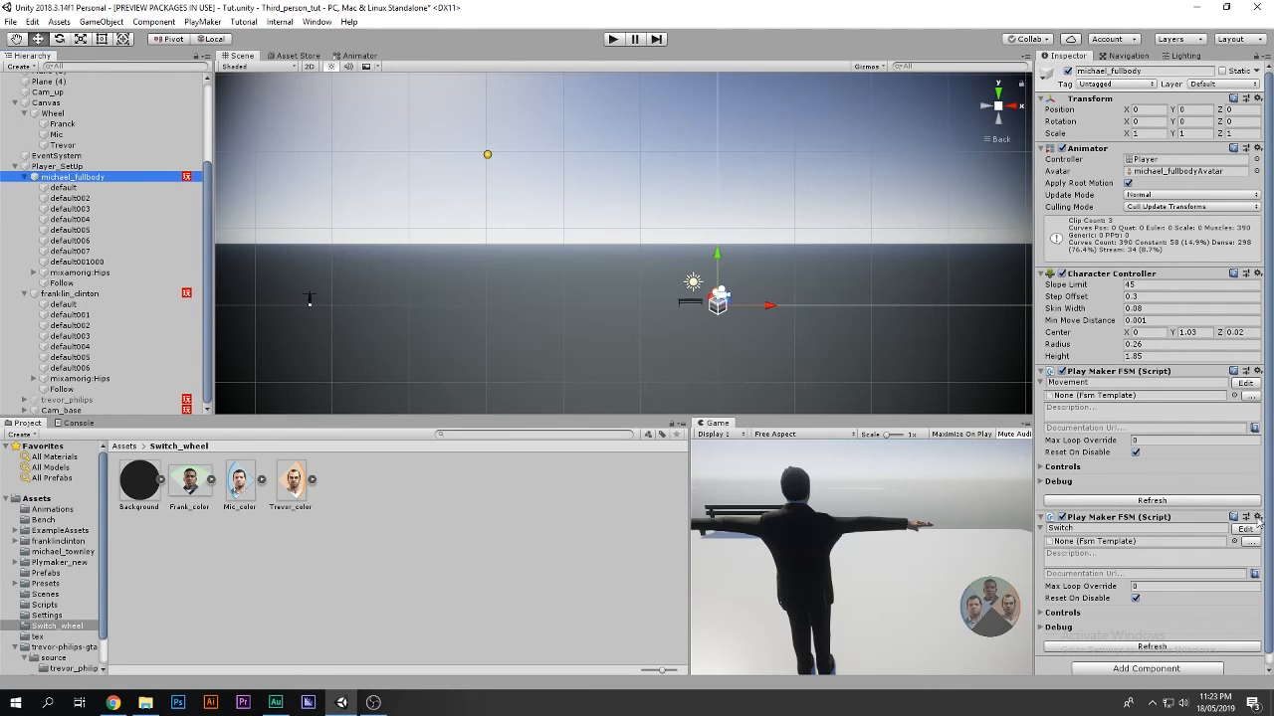
pyautogui.click(1258, 518)
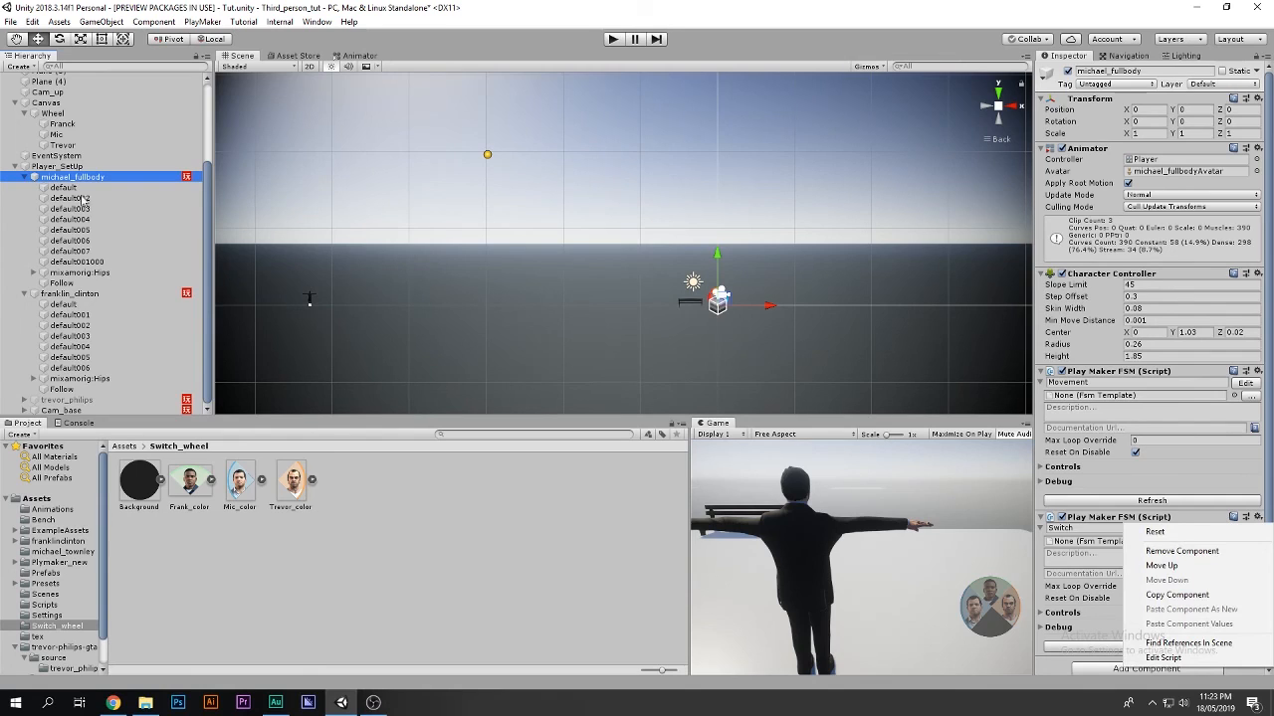
pyautogui.click(27, 179)
pyautogui.click(25, 177)
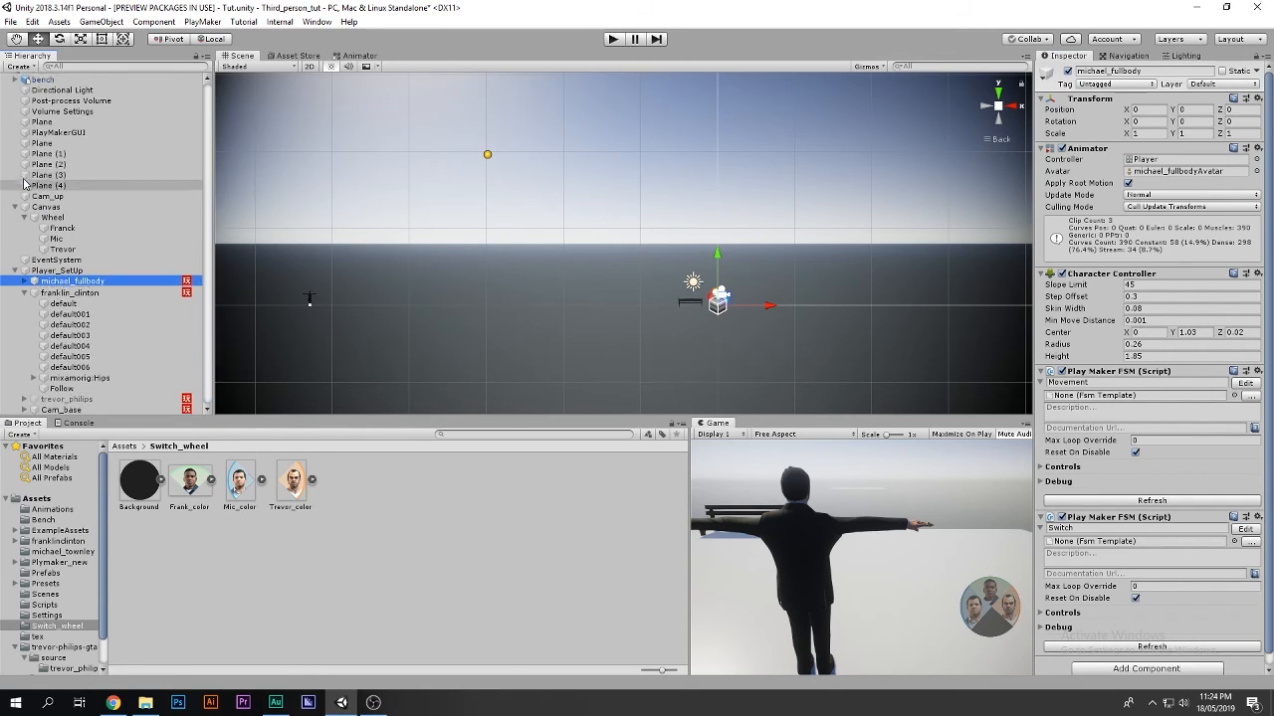
pyautogui.click(25, 298)
pyautogui.click(45, 301)
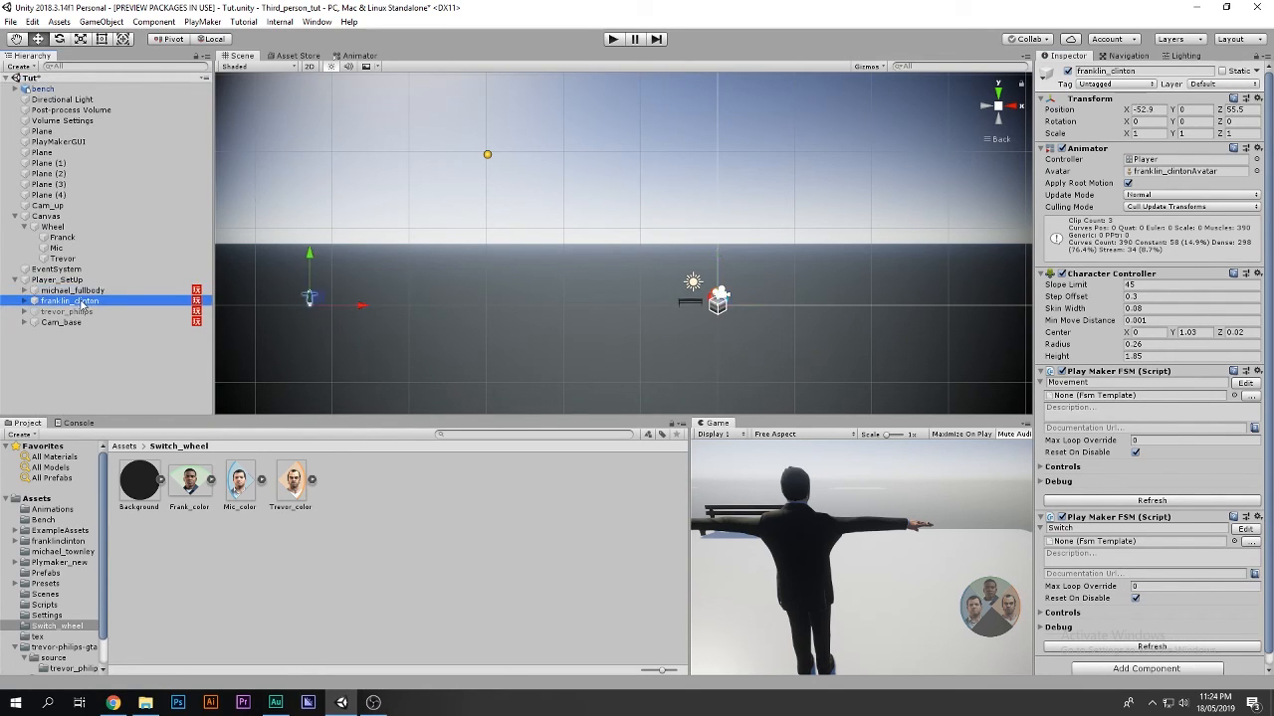
# Open franklin_clinton's Switch FSM and review State 1's button Set Property actions and State 5's click events
pyautogui.click(1245, 529)
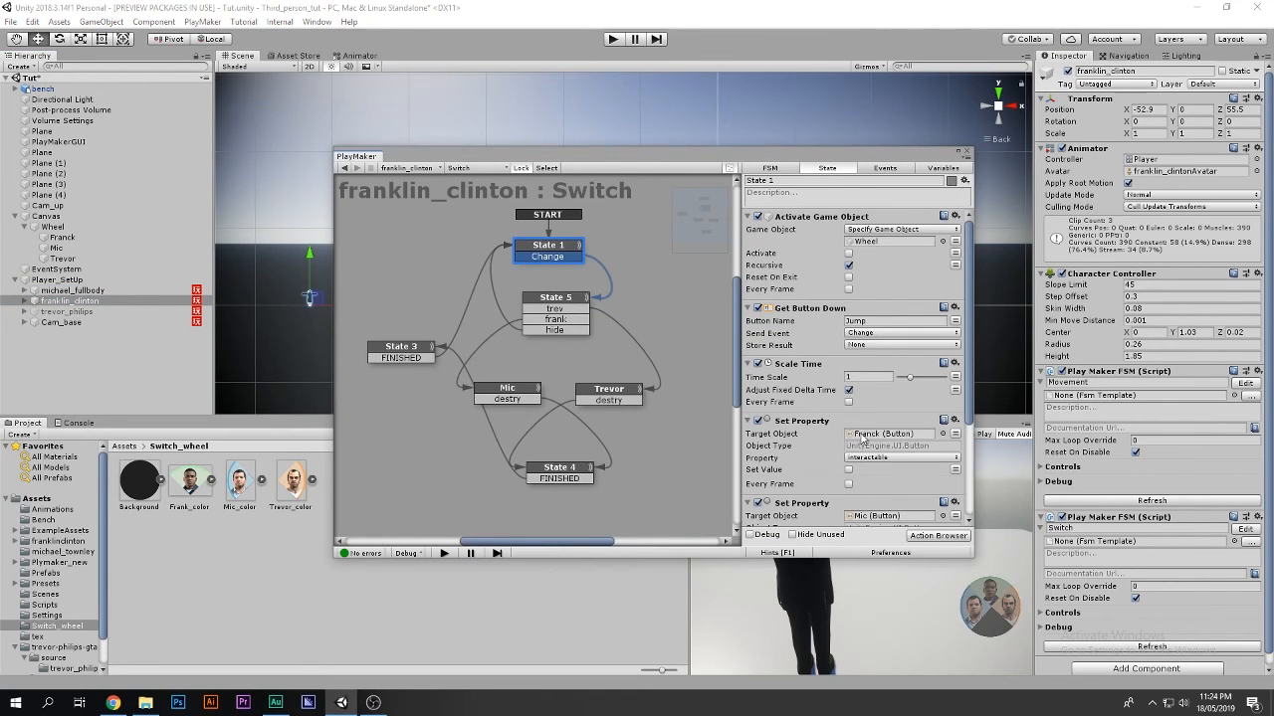
pyautogui.scroll(-3, 861, 439)
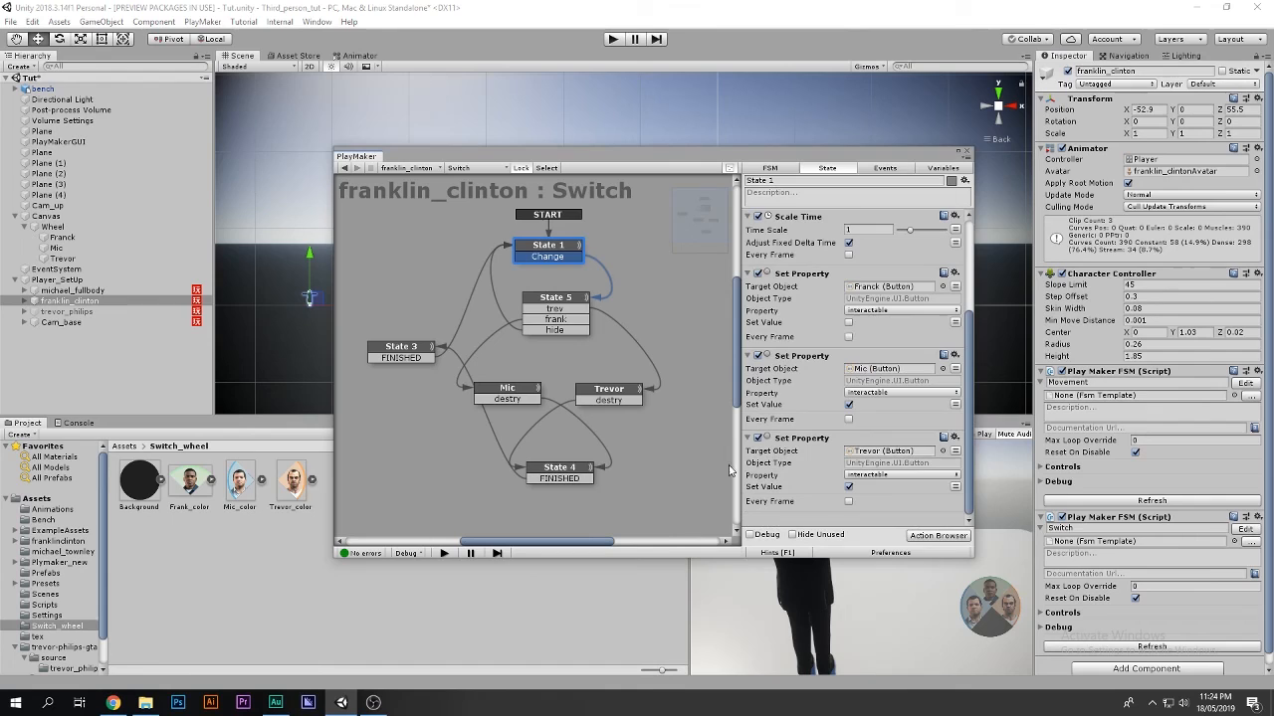
pyautogui.click(554, 298)
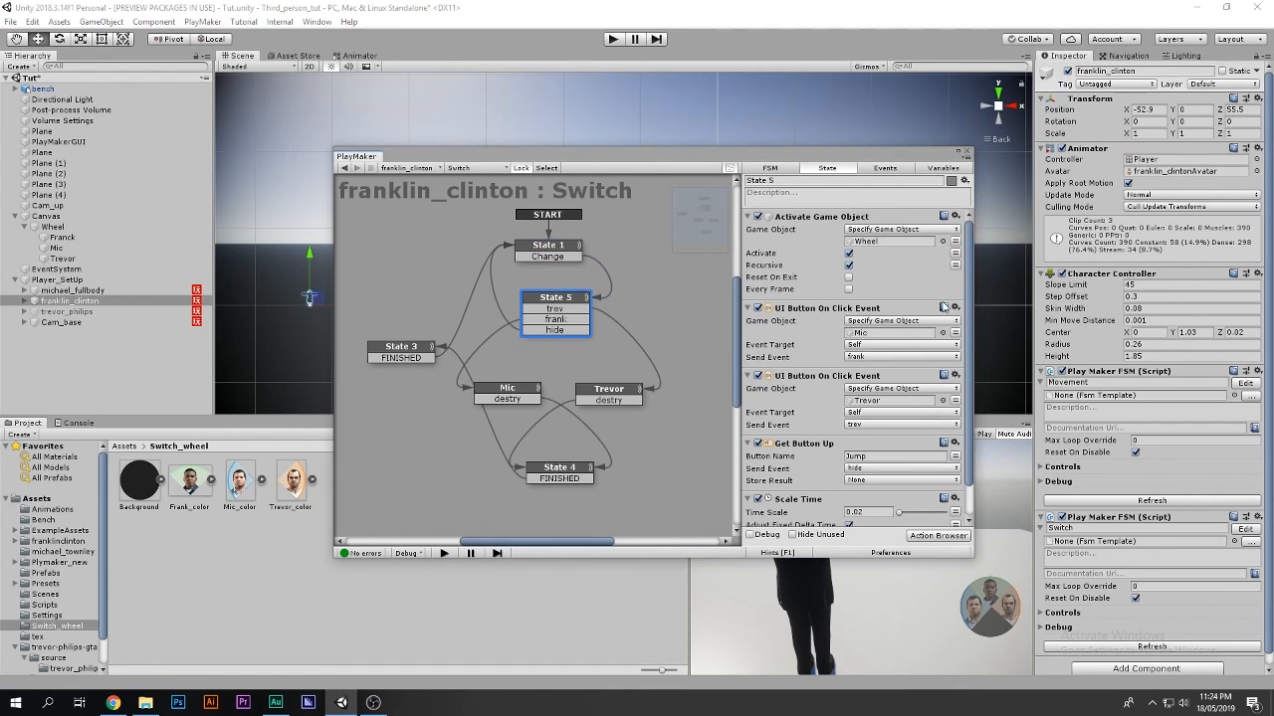
# Check the Mic state's Set Tag target in franklin_clinton's Switch FSM and follow the flow through State 4 and State 3 to State 1
pyautogui.click(517, 394)
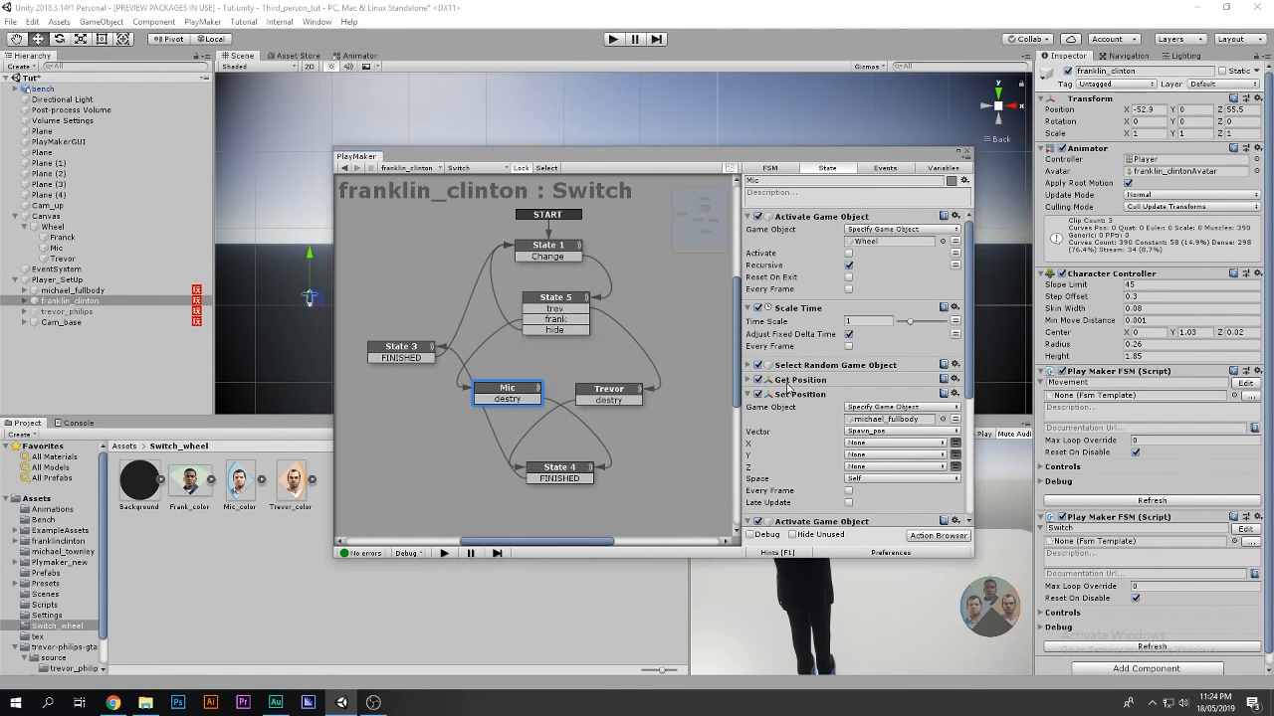
pyautogui.scroll(-5, 811, 428)
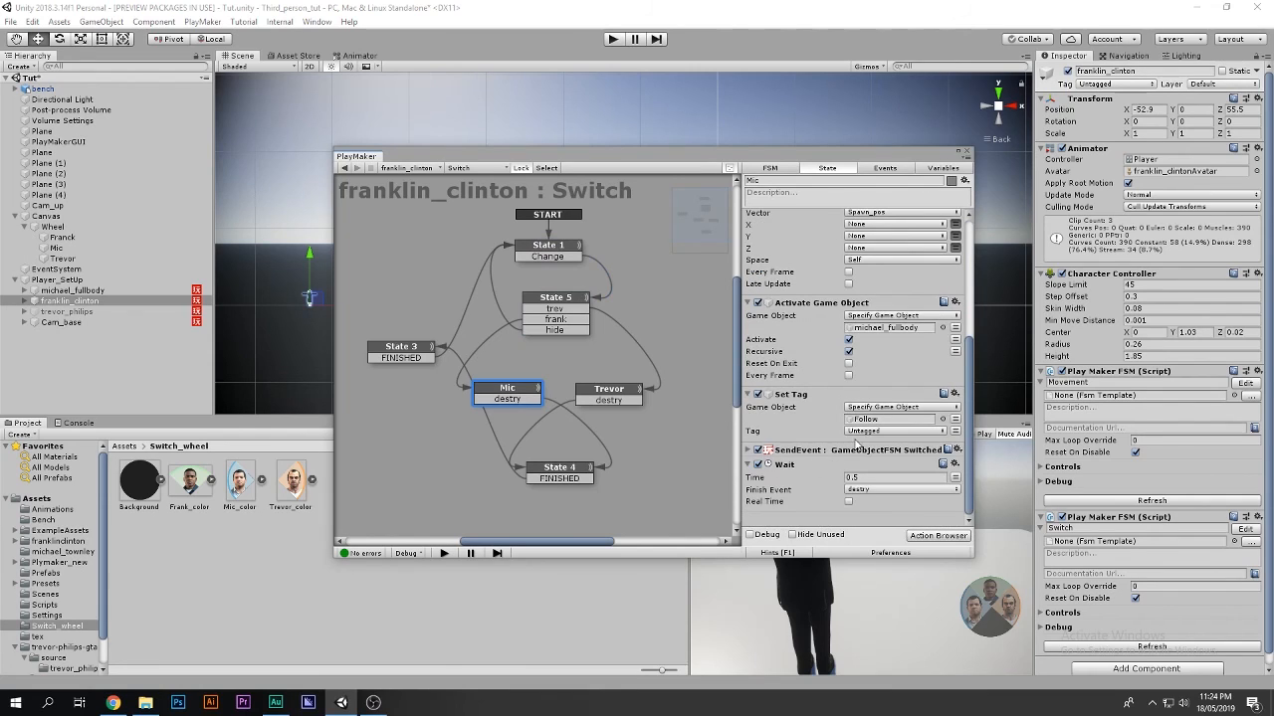
pyautogui.click(872, 419)
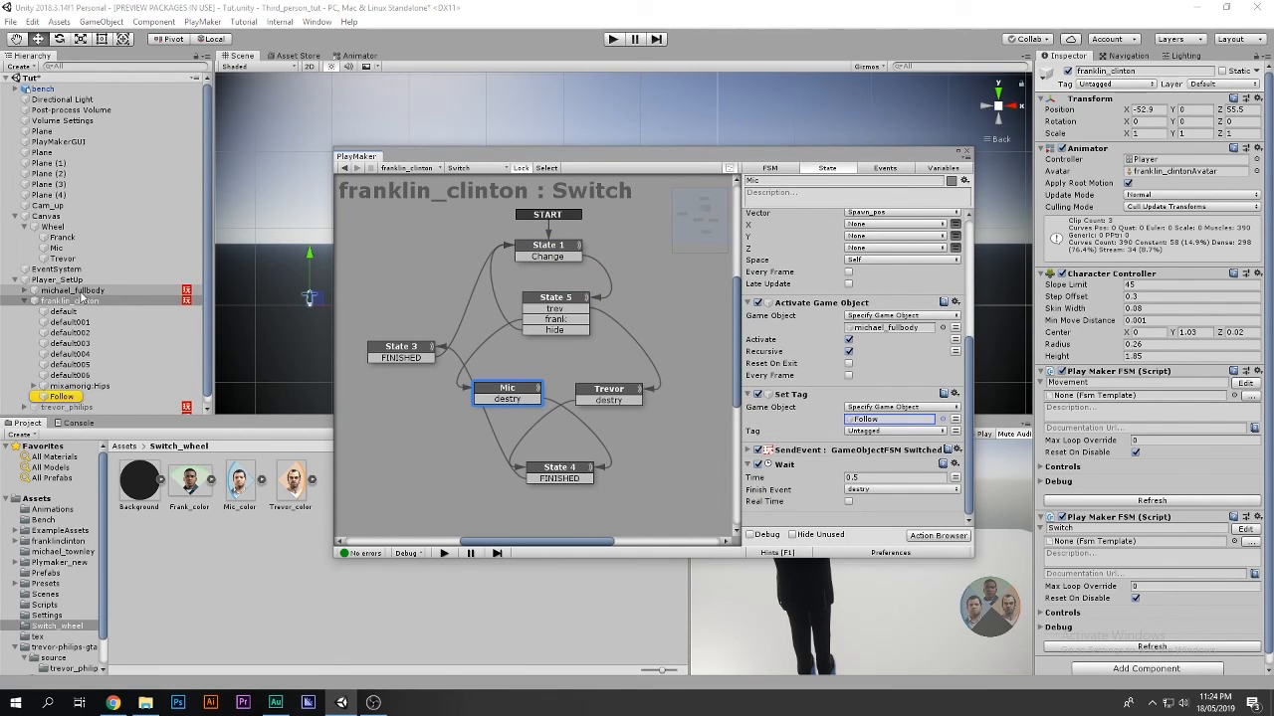
pyautogui.click(535, 470)
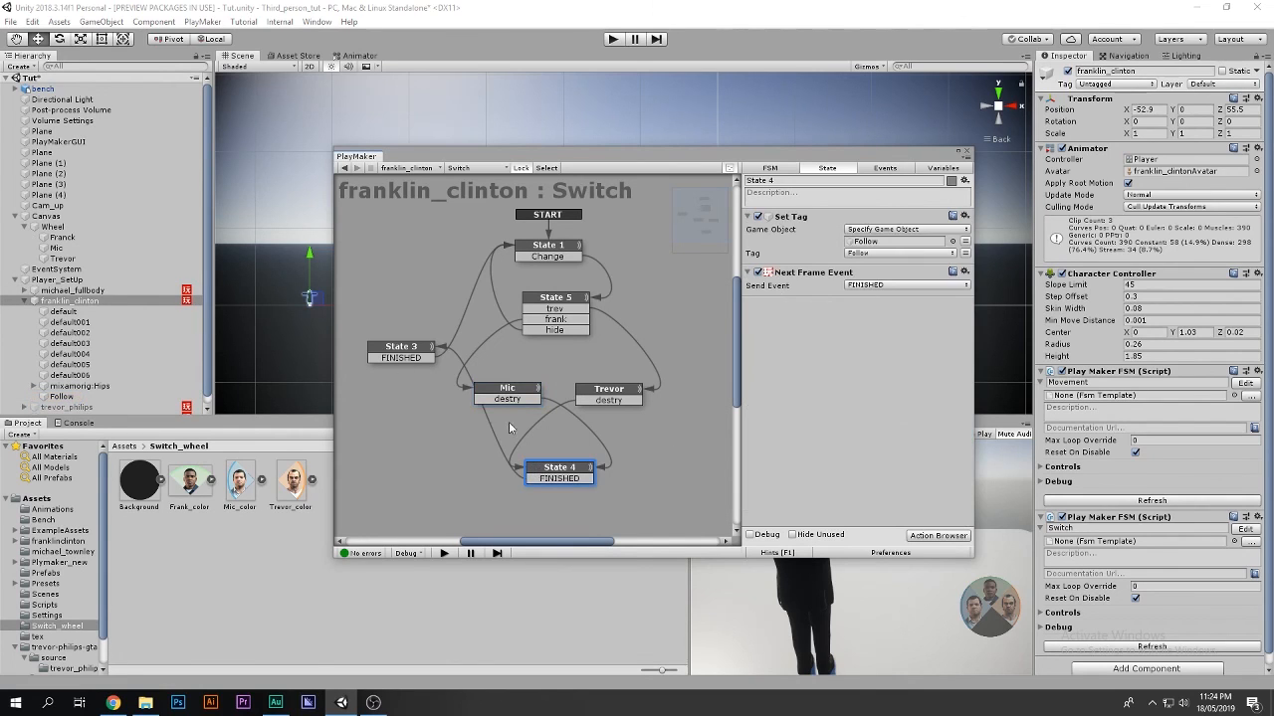
pyautogui.click(423, 353)
pyautogui.click(566, 249)
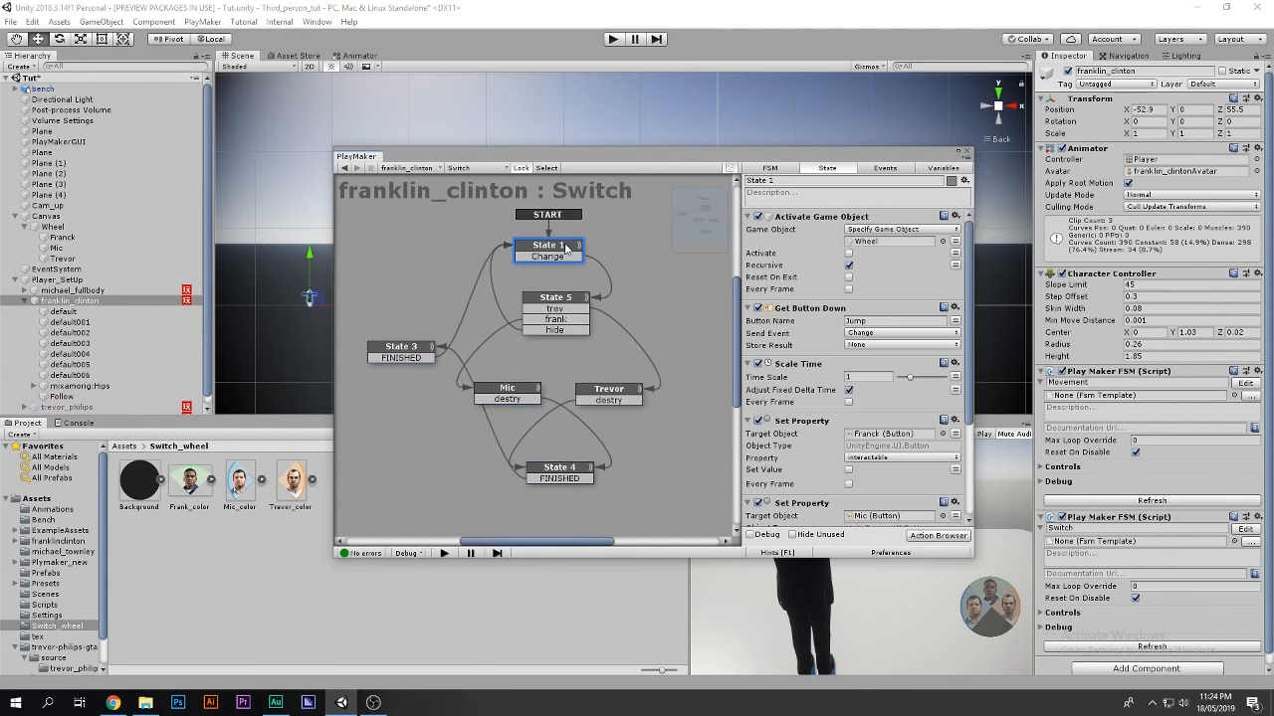
# Close the PlayMaker editor, collapse franklin_clinton in the hierarchy and select michael_fullbody
pyautogui.click(963, 153)
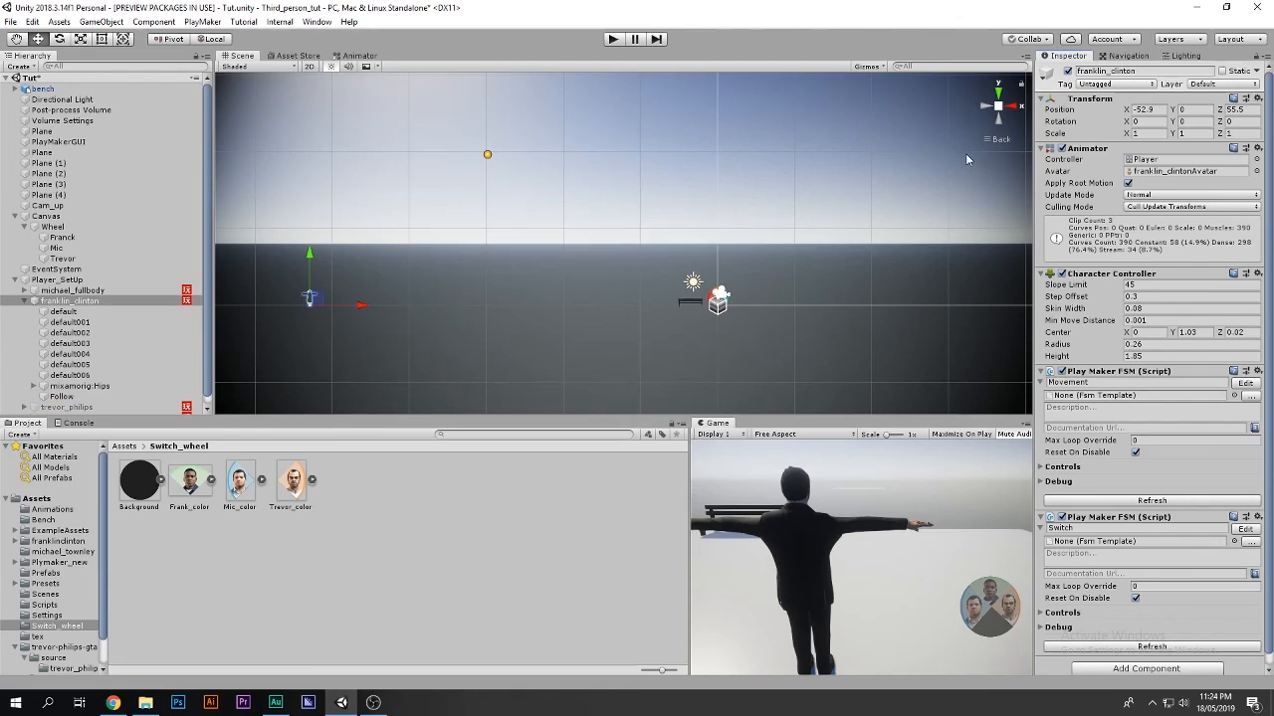
pyautogui.click(24, 300)
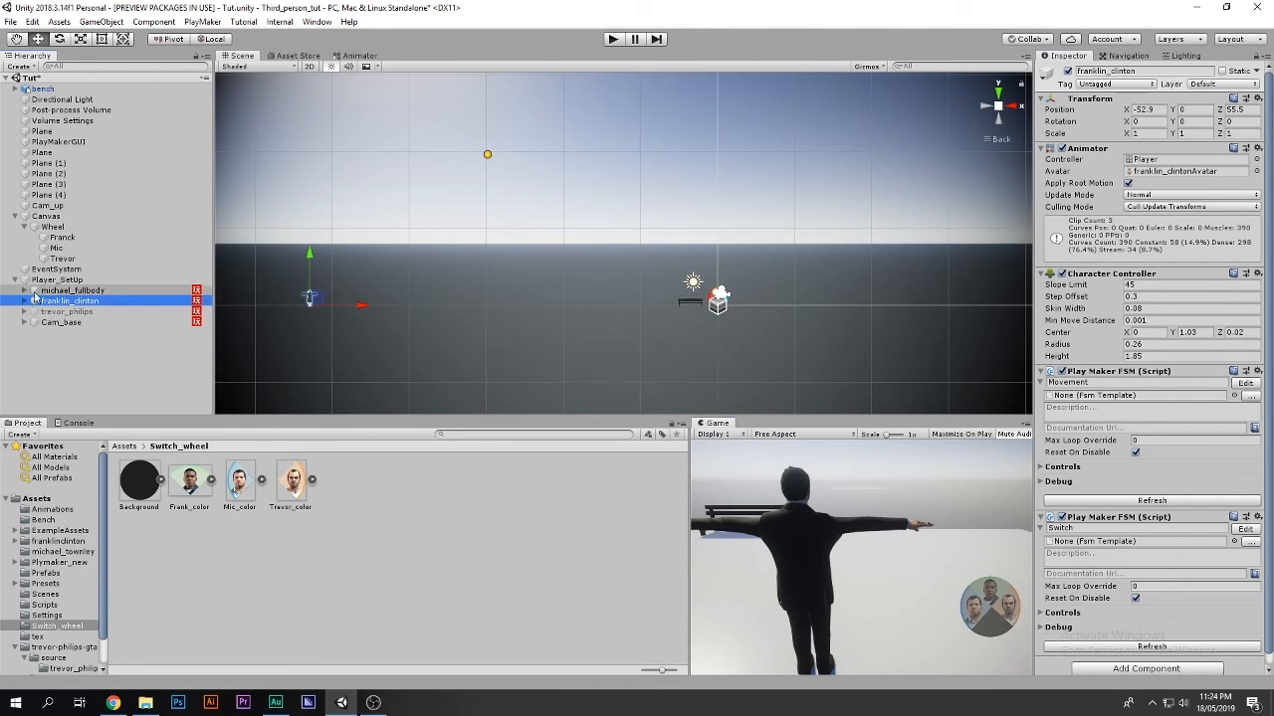
pyautogui.click(59, 289)
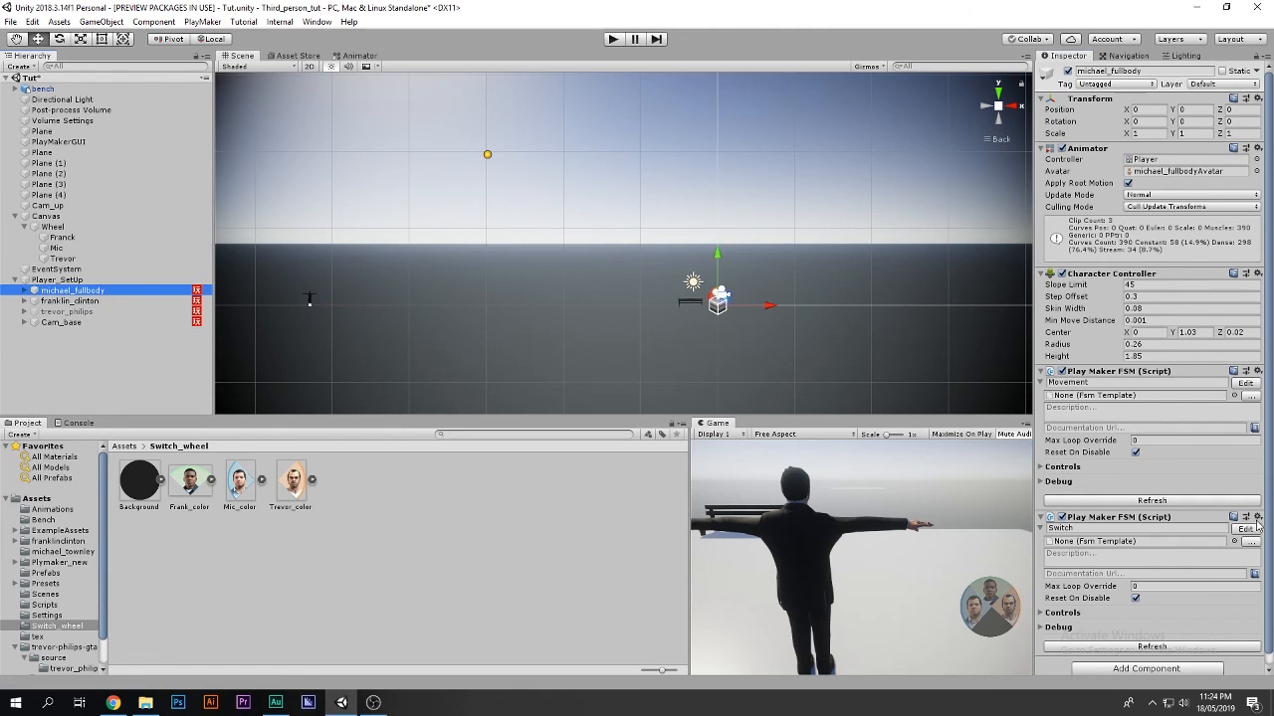
# Maximize the Game view, start Play mode and walk Michael around the platform in different directions
pyautogui.hotkey('shift', 'space')
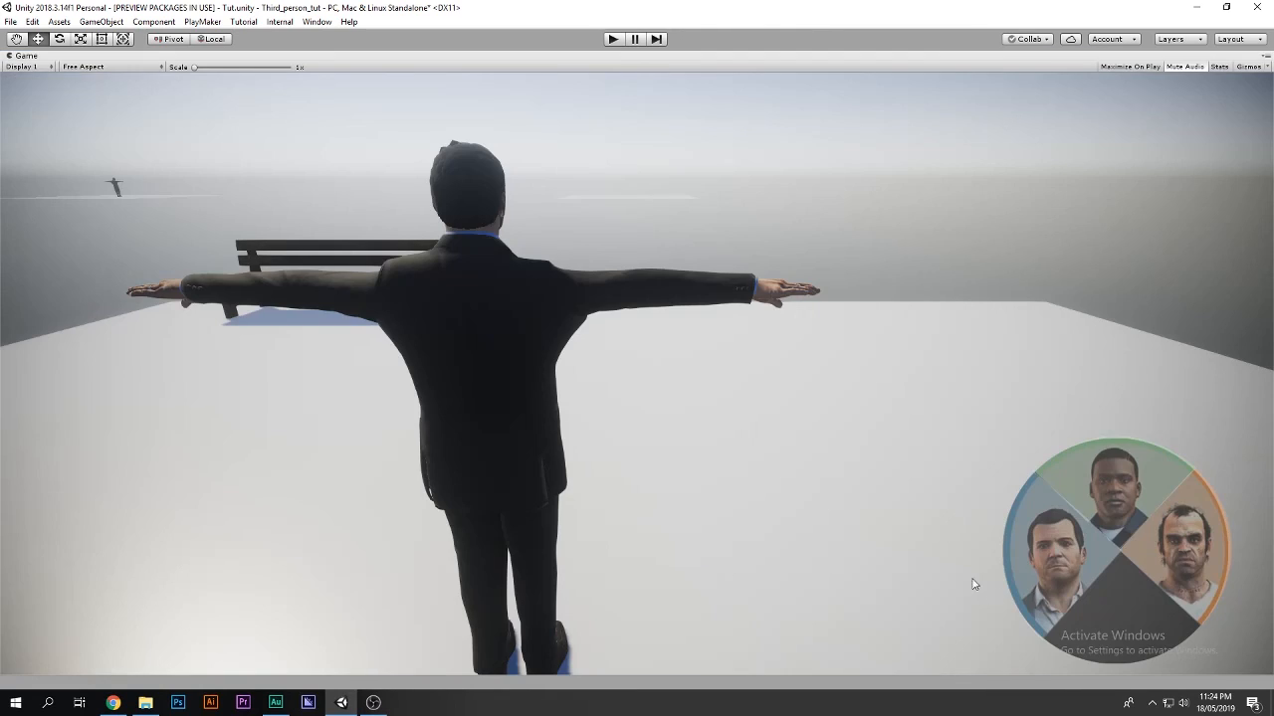
pyautogui.click(609, 39)
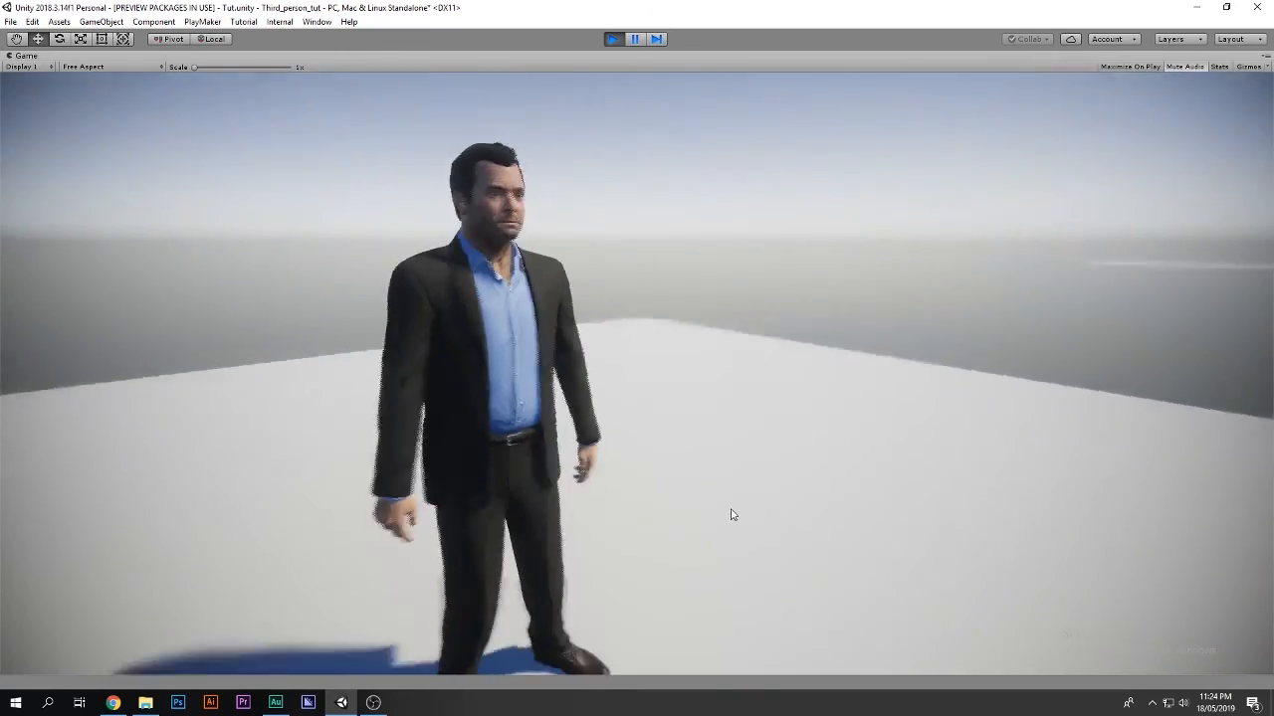
pyautogui.press('w')
pyautogui.press('d')
pyautogui.press('s')
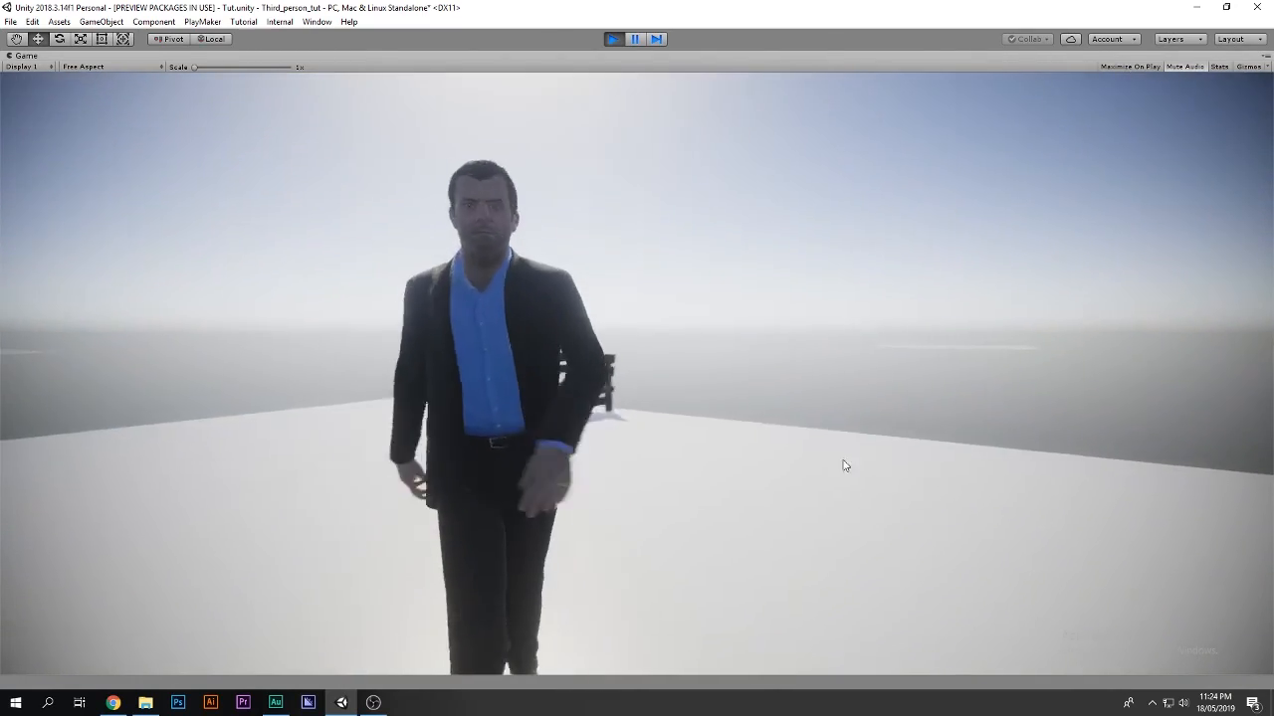
pyautogui.press('a')
pyautogui.press('w')
pyautogui.press('d')
pyautogui.press('s')
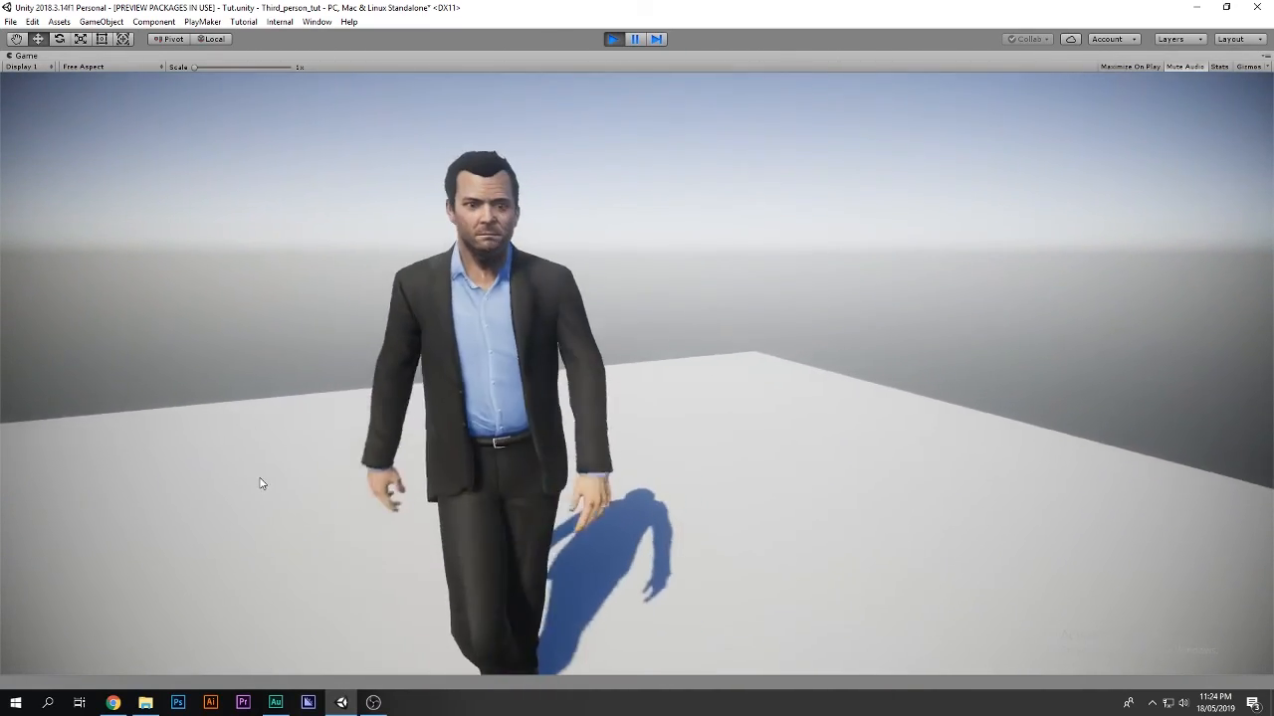
# Test the switch wheel by swapping from Michael to Trevor and back to Michael, reopen and hide the wheel, and stop Play mode
pyautogui.press('Tab')
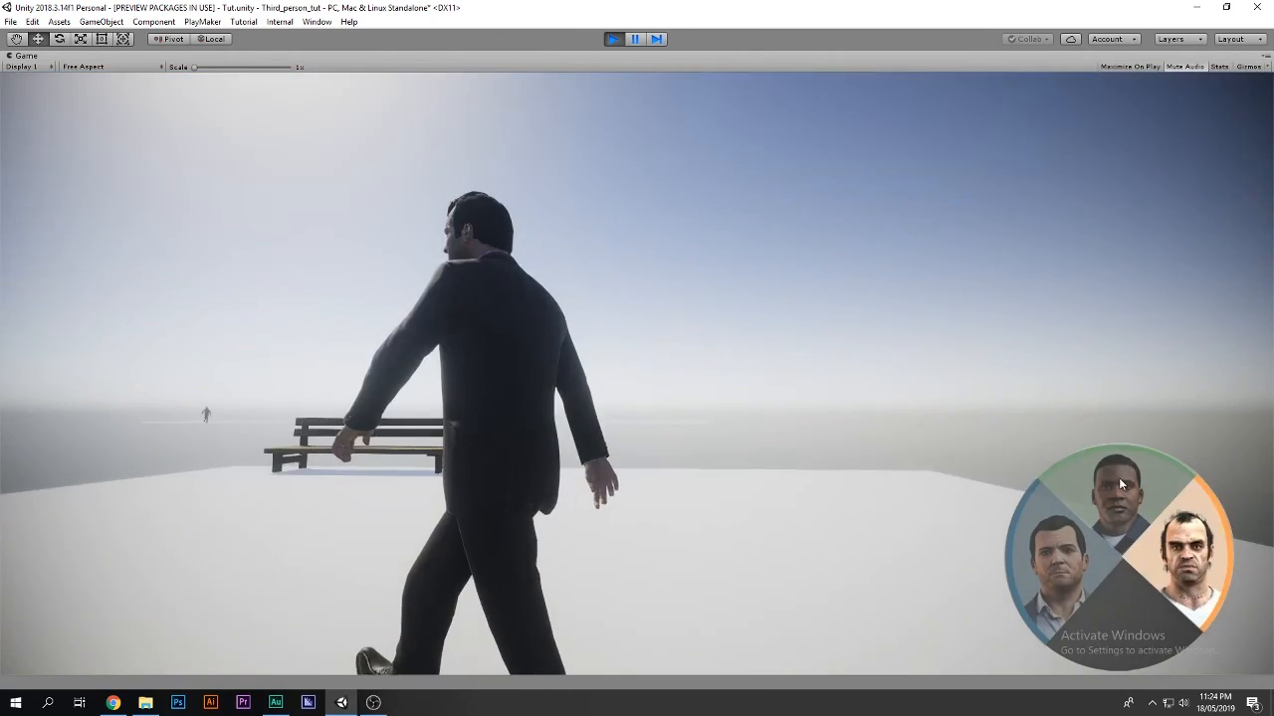
pyautogui.click(1123, 475)
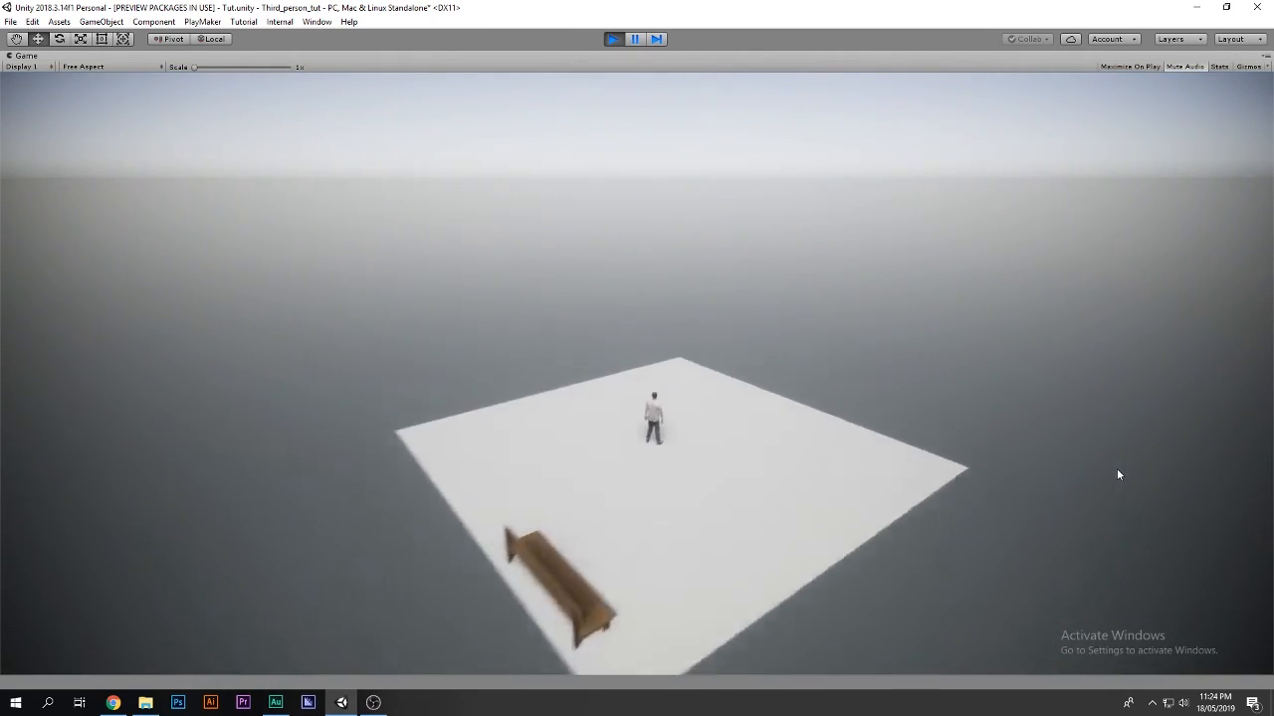
pyautogui.press('Tab')
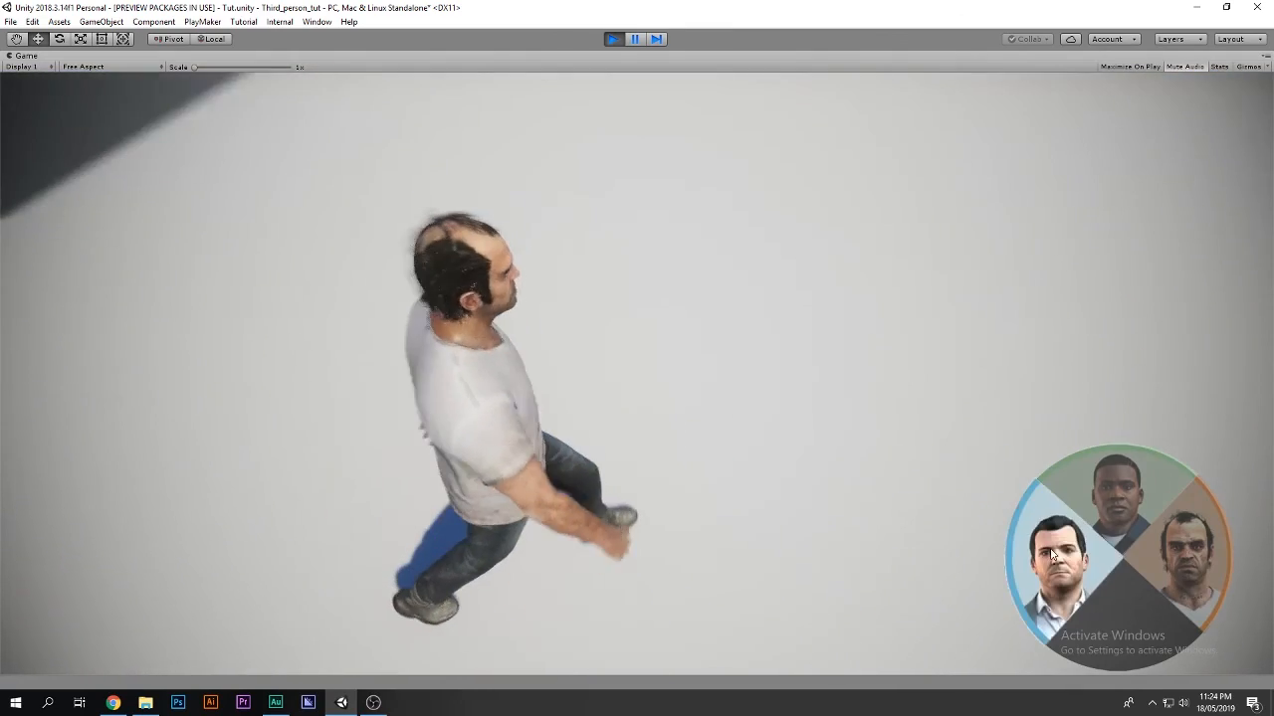
pyautogui.click(1052, 552)
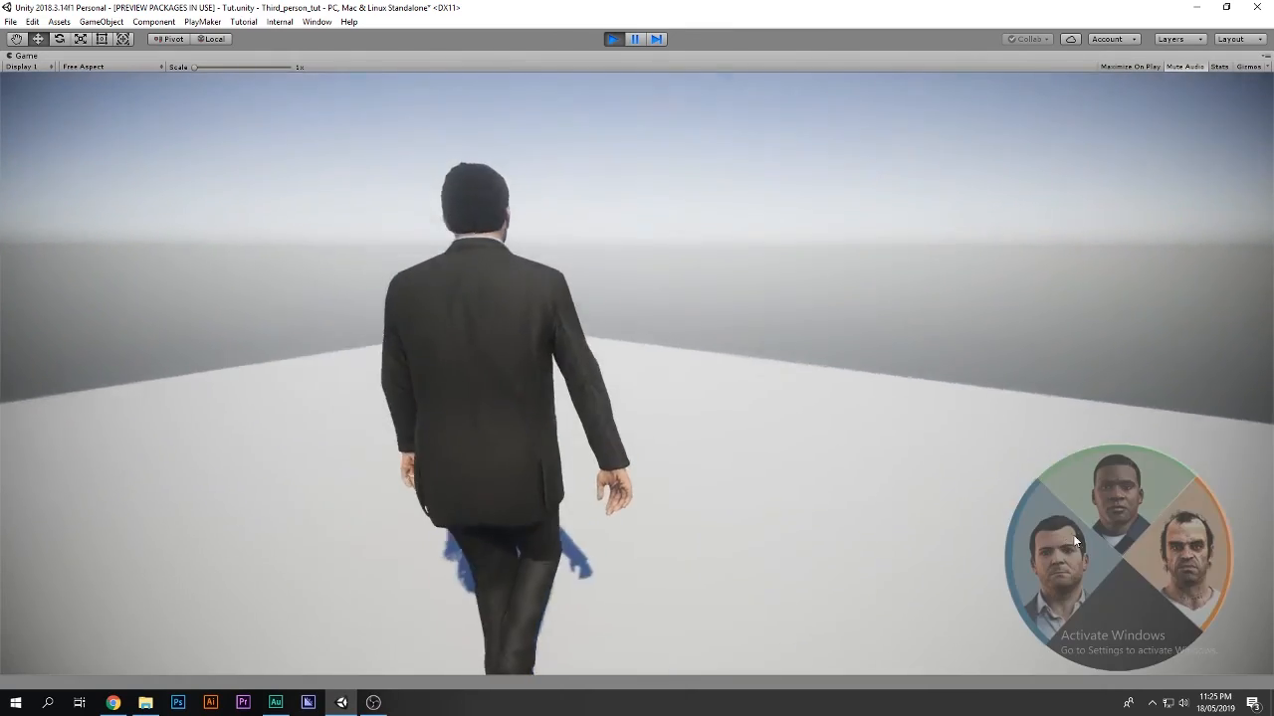
pyautogui.press('Tab')
pyautogui.press('Tab')
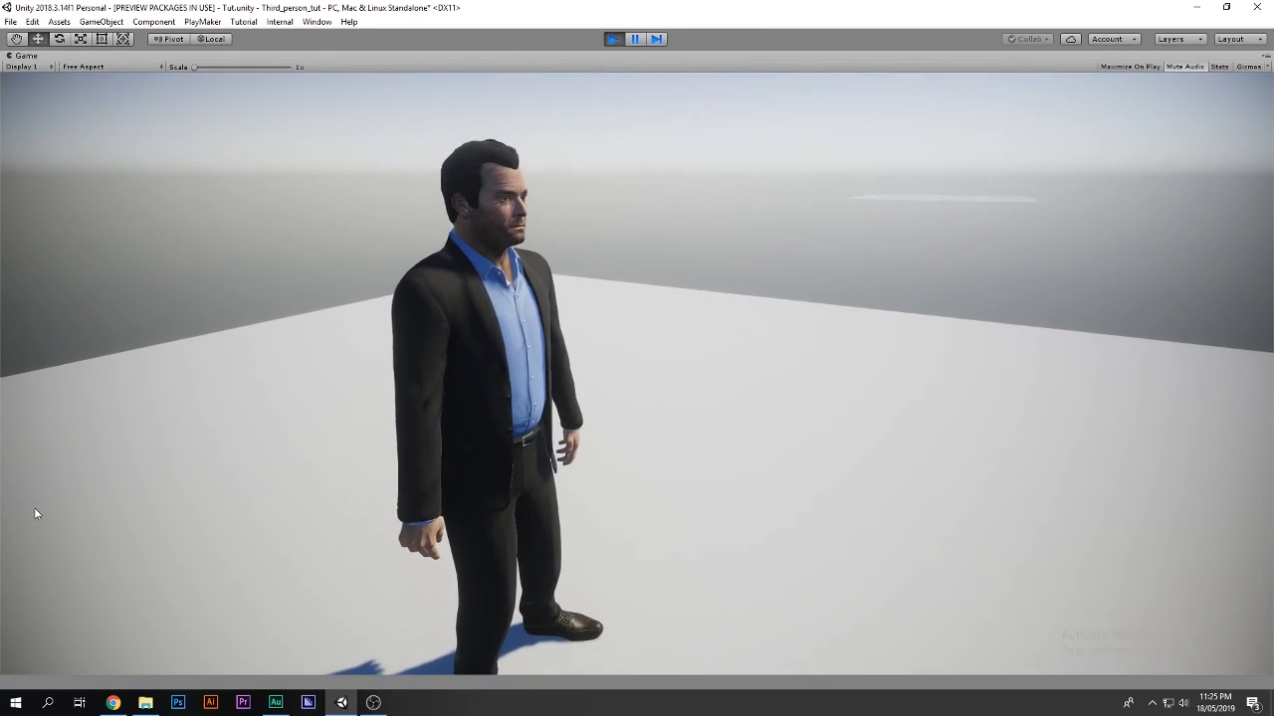
pyautogui.press('w')
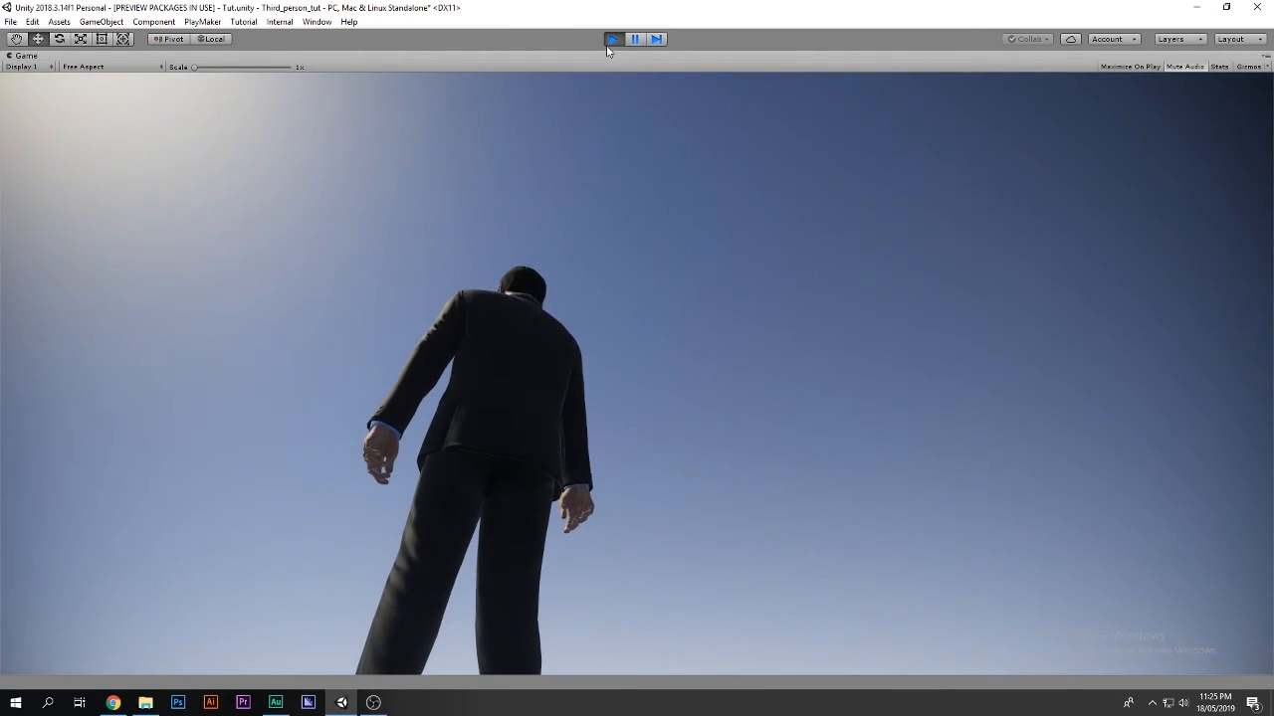
pyautogui.click(612, 41)
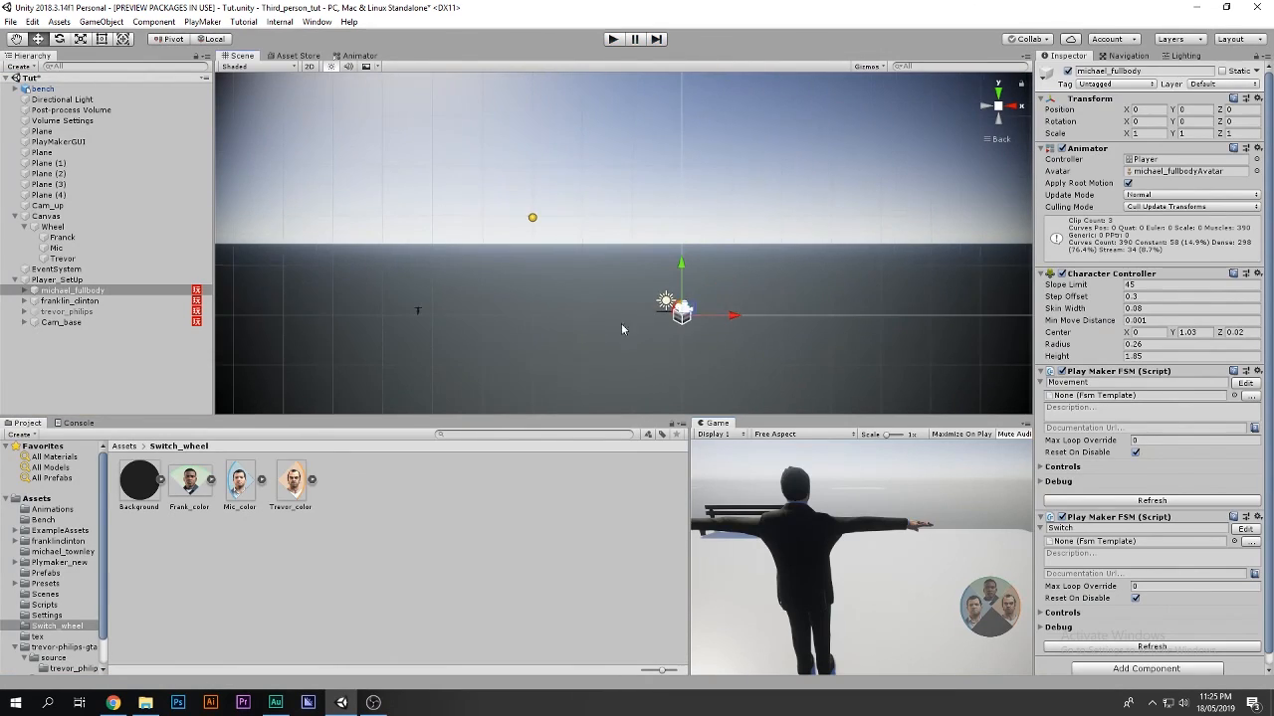
# Undo a trial move of michael_fullbody in the scene, and expand Cam_base to select its Main Camera
pyautogui.moveTo(681, 311); pyautogui.dragTo(604, 107)
pyautogui.hotkey('ctrl', 'z')
pyautogui.click(86, 329)
pyautogui.click(25, 324)
pyautogui.click(61, 332)
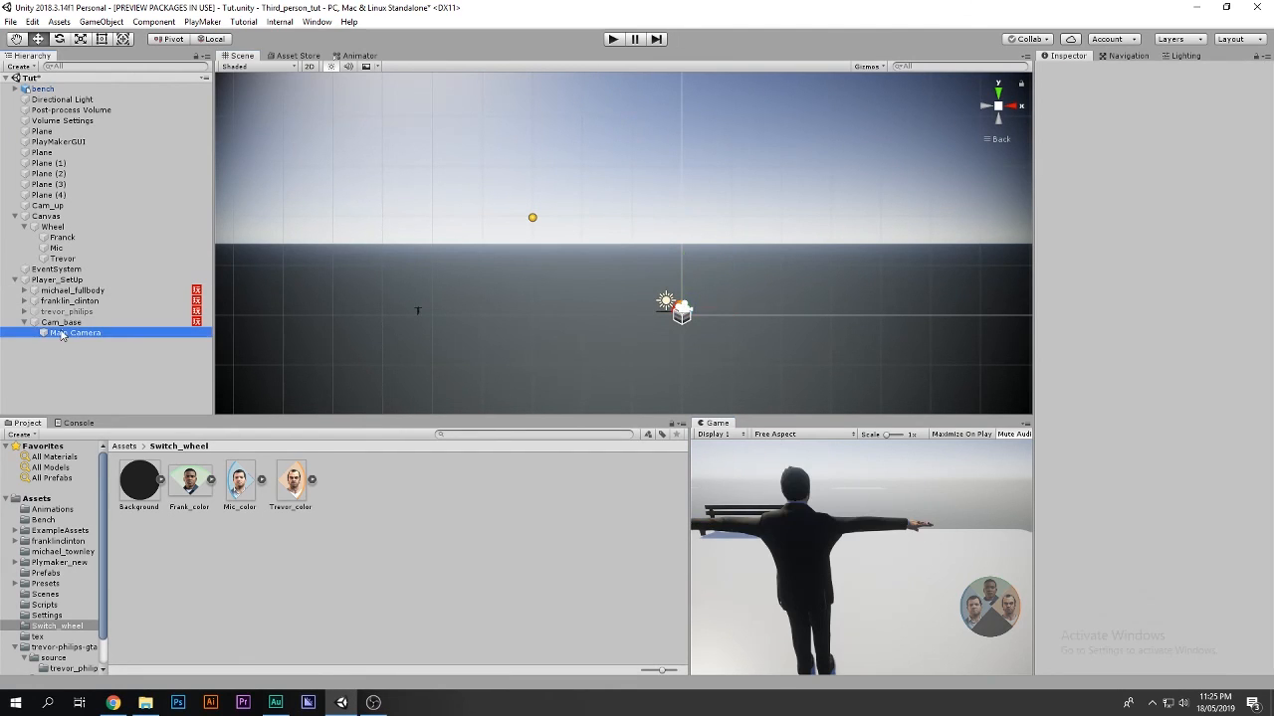
# Try tilting the Main Camera down to an X rotation of 80.519 and raising it above the character, and undo both changes
pyautogui.press('e')
pyautogui.moveTo(684, 292); pyautogui.dragTo(688, 202)
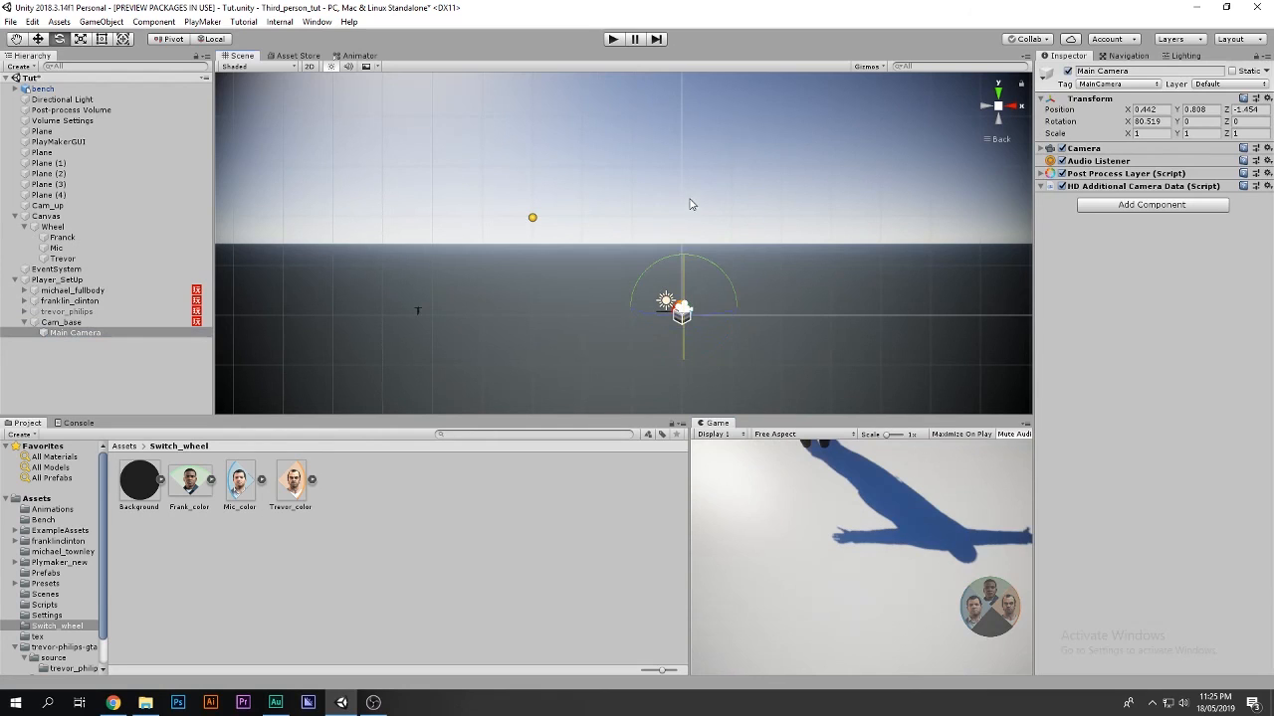
pyautogui.press('w')
pyautogui.moveTo(681, 310); pyautogui.dragTo(676, 169)
pyautogui.hotkey('ctrl', 'z')
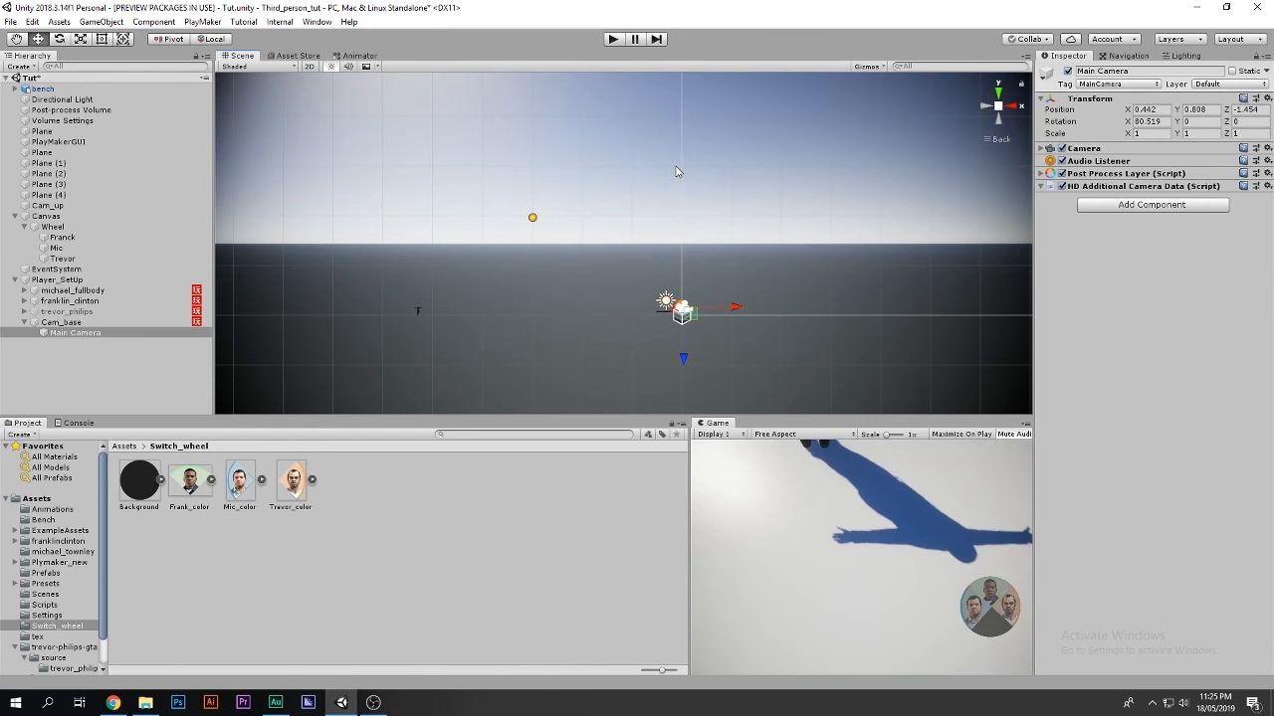
pyautogui.hotkey('ctrl', 'z')
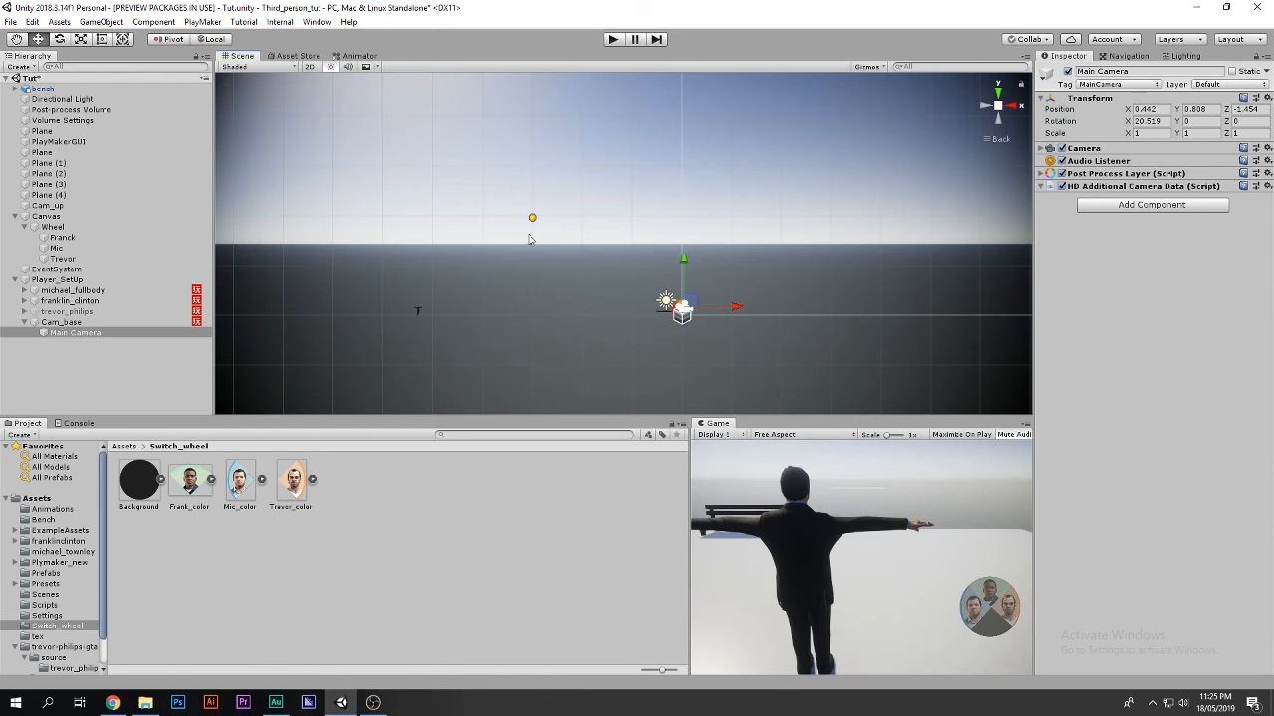
# Maximize the Game view showing Michael and the switch wheel
pyautogui.hotkey('shift', 'space')
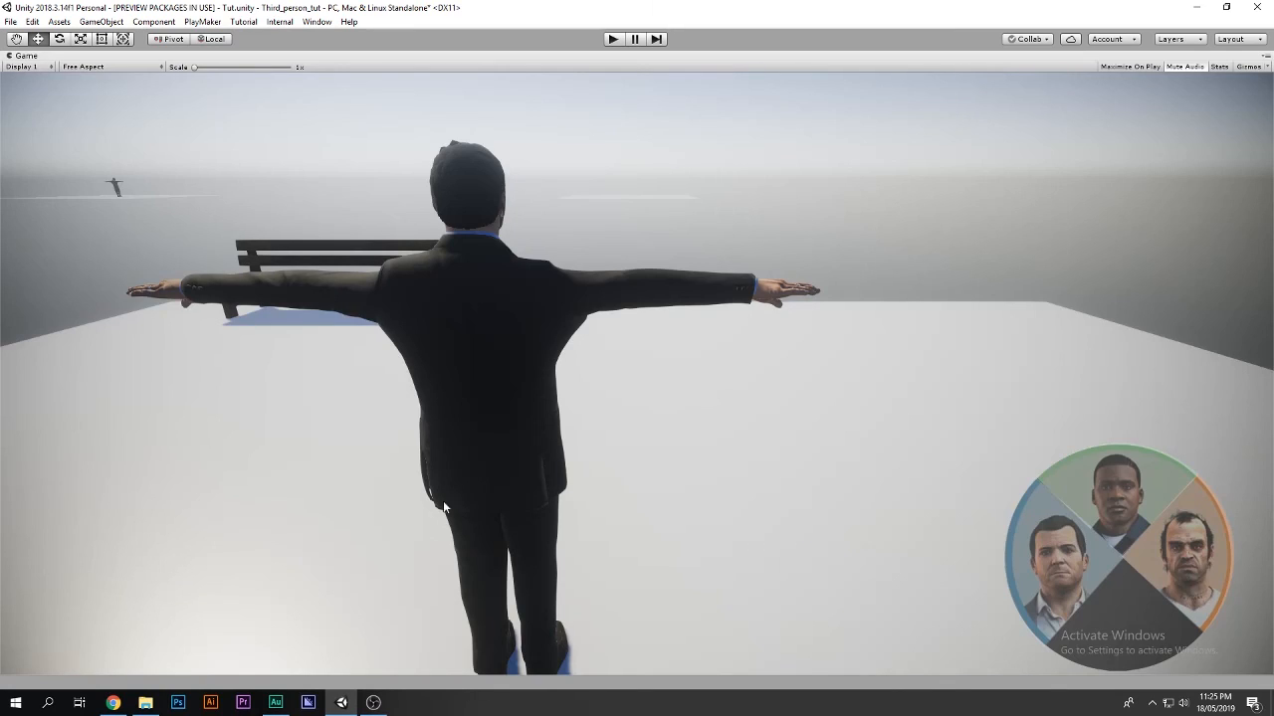